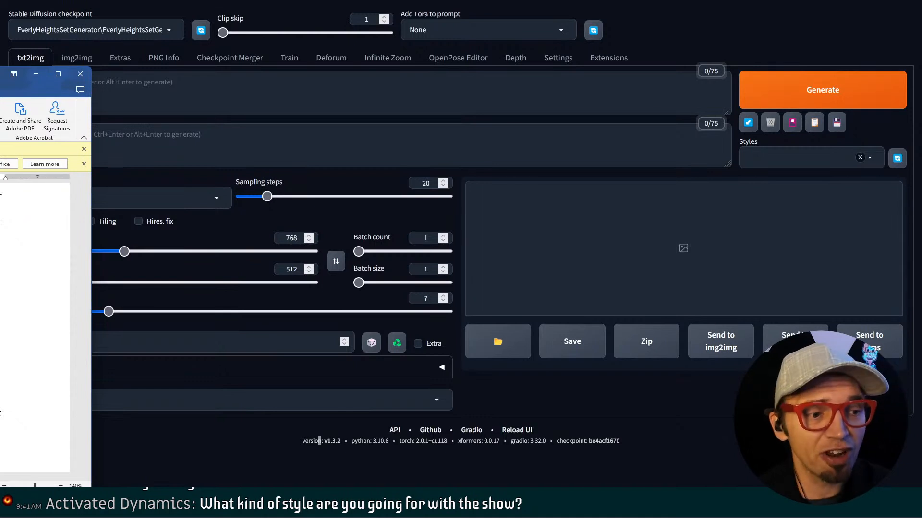
Move the document window out of the way and load the living-room render as the img2img source image
left_click_drag(52, 85, 0, 55)
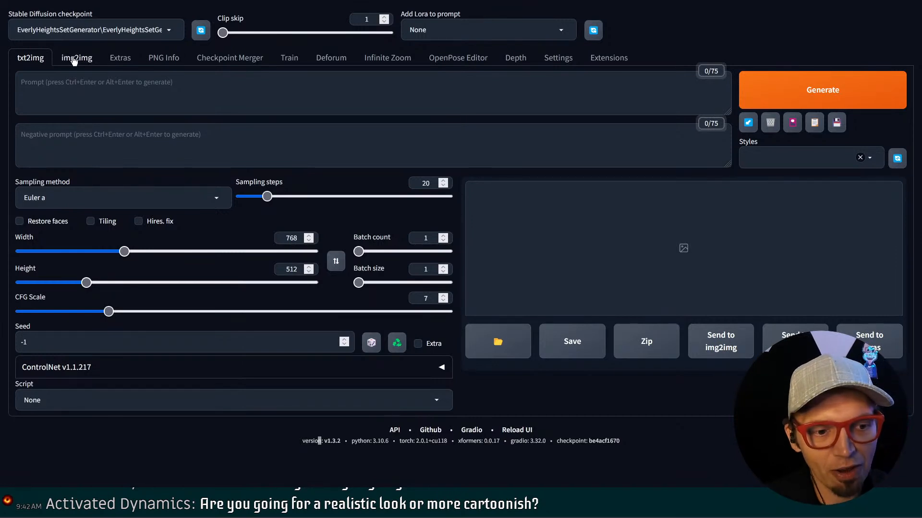
left_click(75, 58)
left_click_drag(3, 211, 250, 282)
scroll(365, 294, "down", 4)
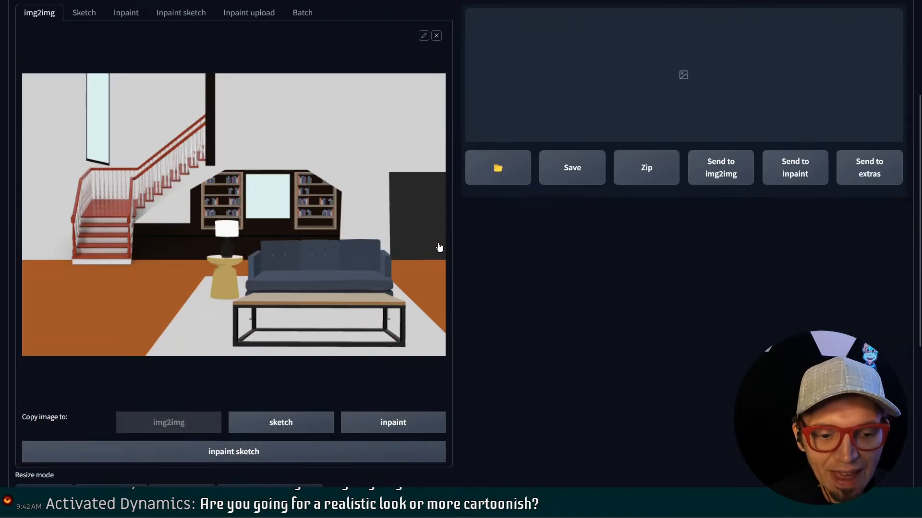
scroll(444, 252, "up", 1)
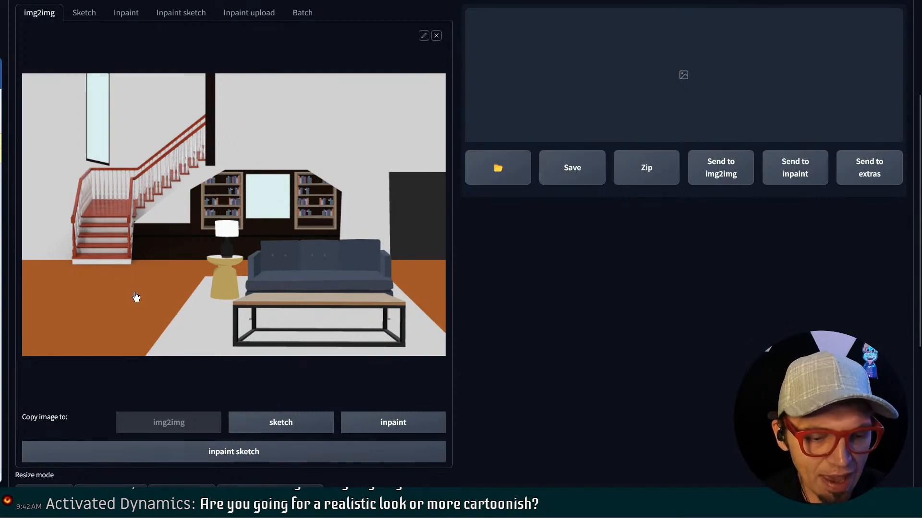
Expand the ControlNet settings for the img2img generation and bring Unit 0's options into view
scroll(138, 288, "down", 3)
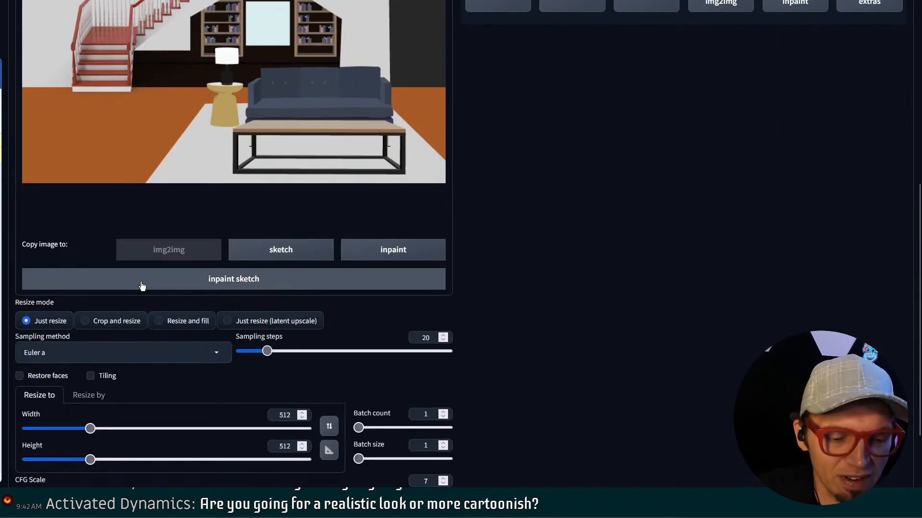
scroll(157, 259, "down", 3)
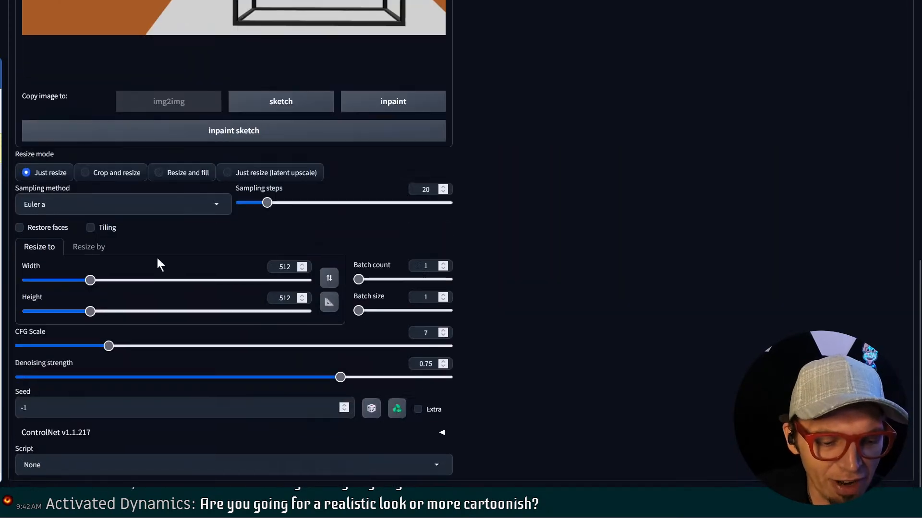
left_click(139, 434)
scroll(165, 352, "down", 8)
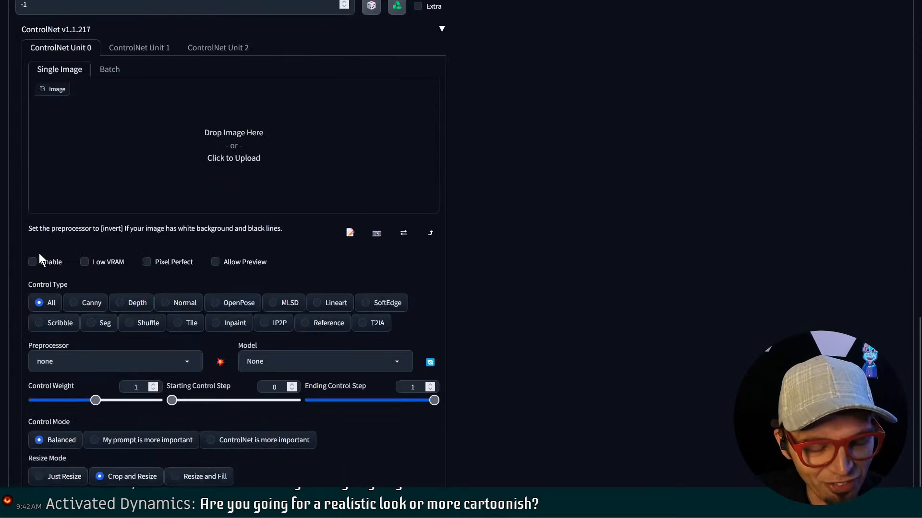
Produce a prompt from the living-room source image with Interrogate CLIP
scroll(172, 184, "up", 15)
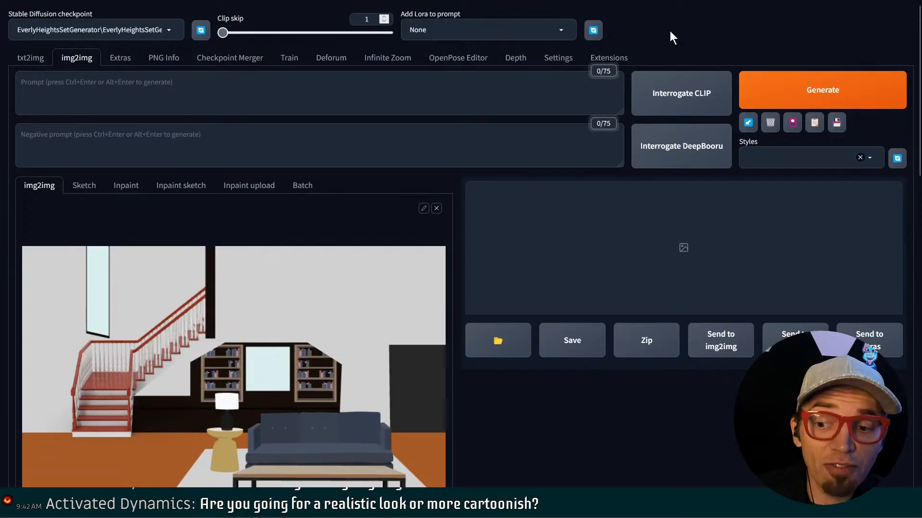
left_click(522, 89)
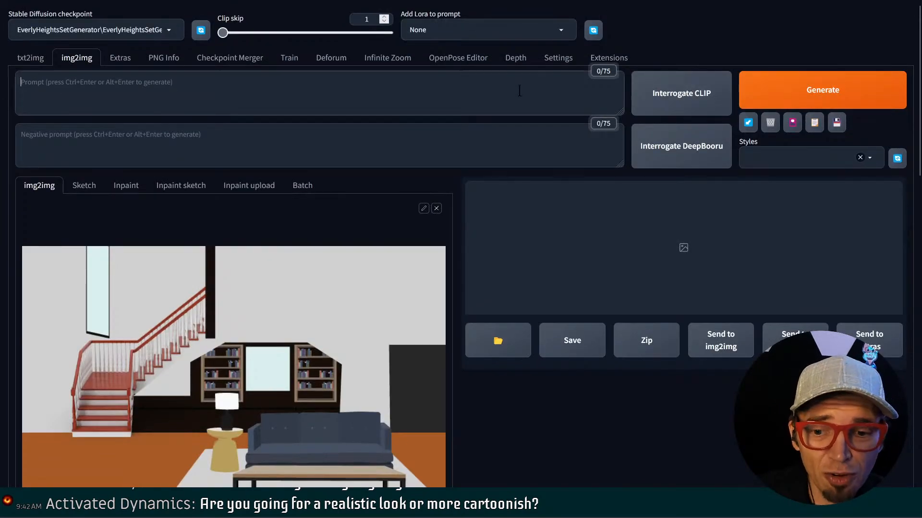
left_click(674, 101)
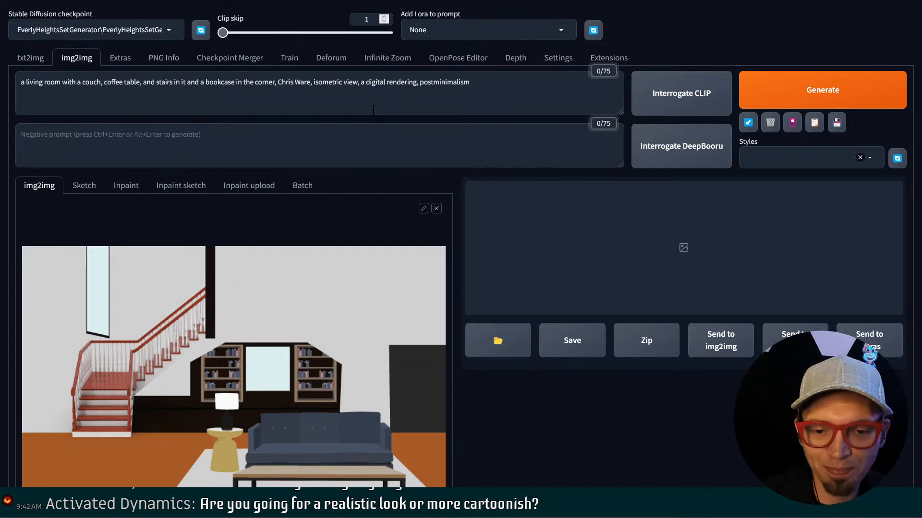
Change "a bookcase" to "bookcases" in the prompt
left_click(160, 84)
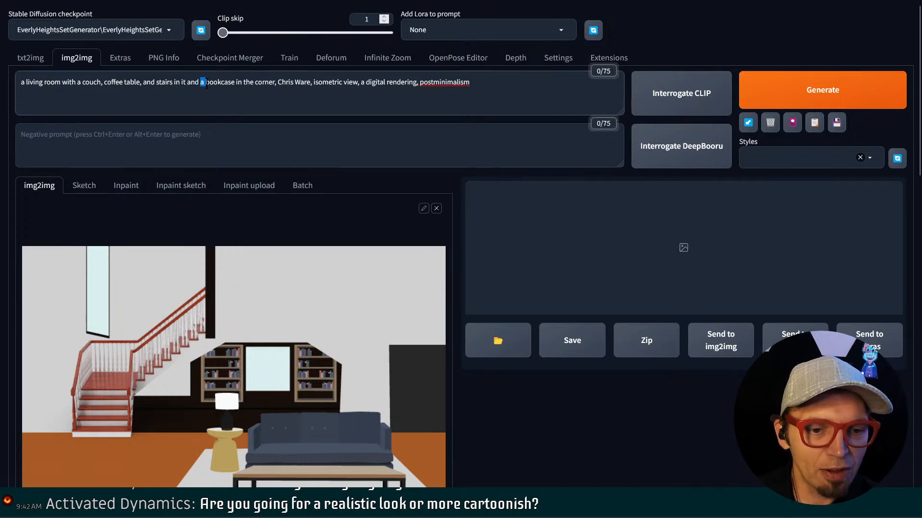
key("BackSpace")
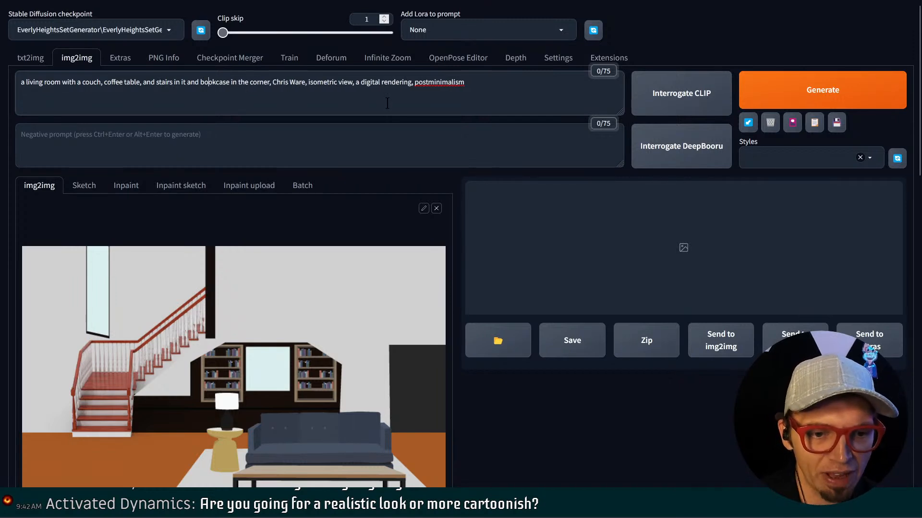
key("Right")
key("Right")
key("Right")
key("Right")
key("Right")
key("Right")
type("s")
key("Right")
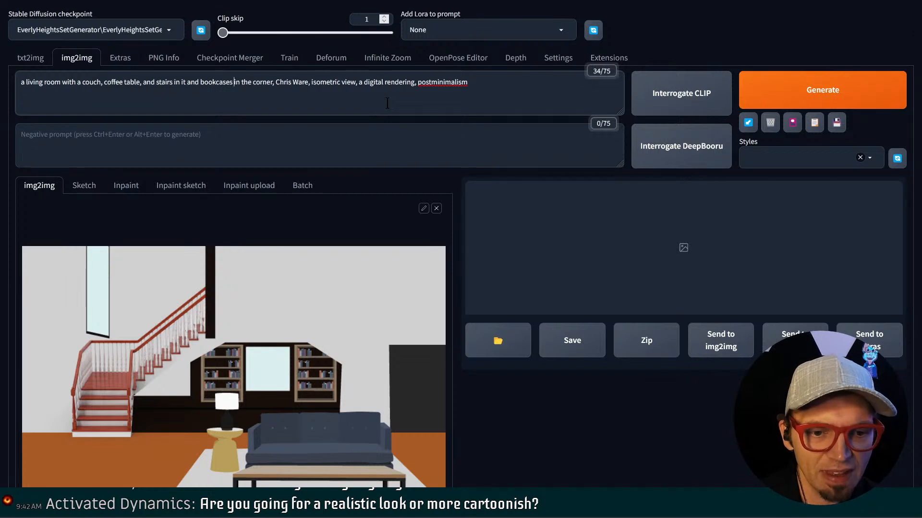
Insert "behind it" after "in the corner" in the prompt
key("Right")
key("Right")
key("Right")
key("Right")
key("Right")
key("Right")
key("Right")
key("Right")
key("Right")
key("Right")
type("behind ")
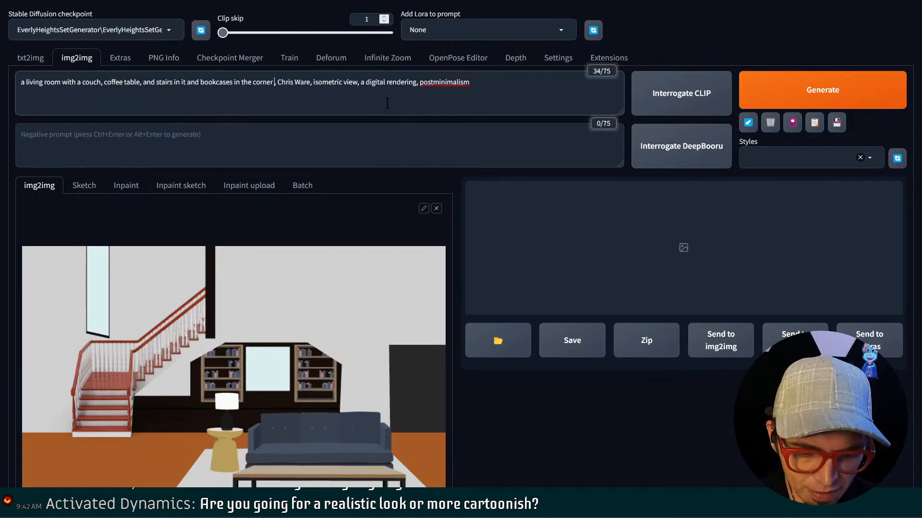
type("it")
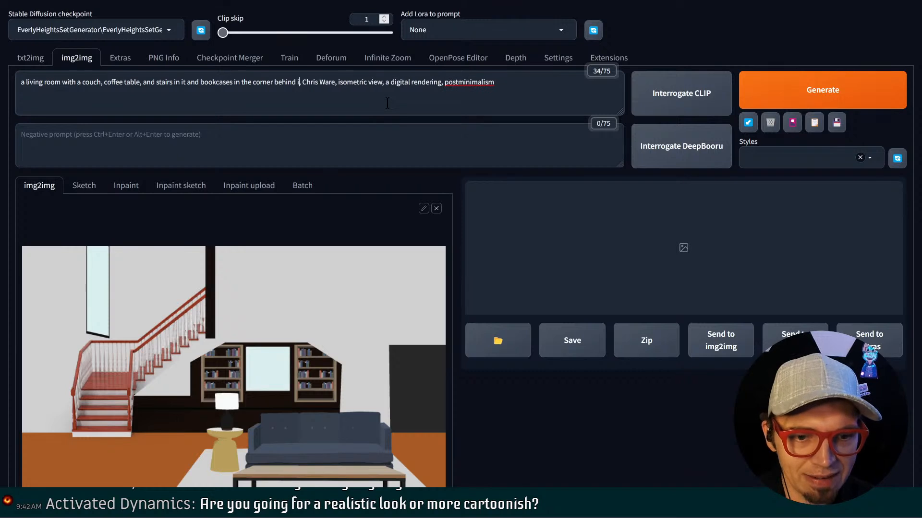
Delete the artist reference "Chris Ware," from the prompt
key("Right")
key("Right")
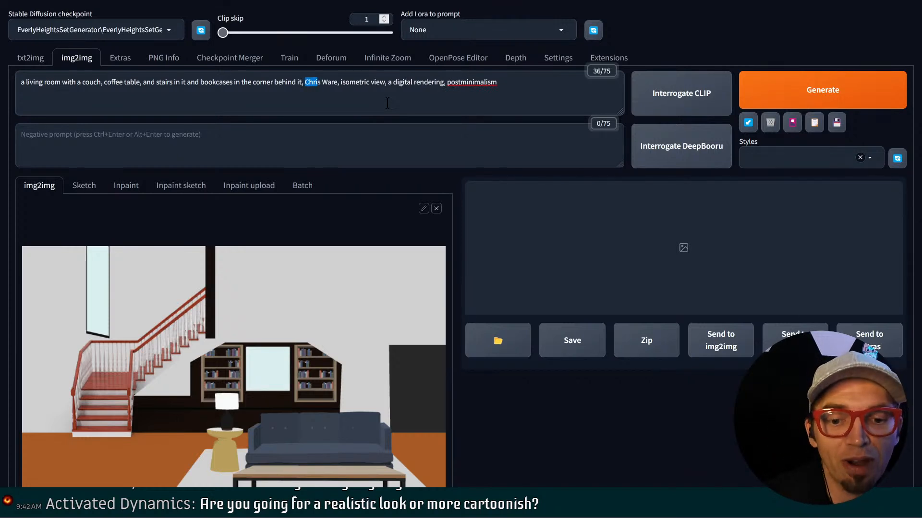
key("shift+Right")
key("shift+Right")
key("shift+Right")
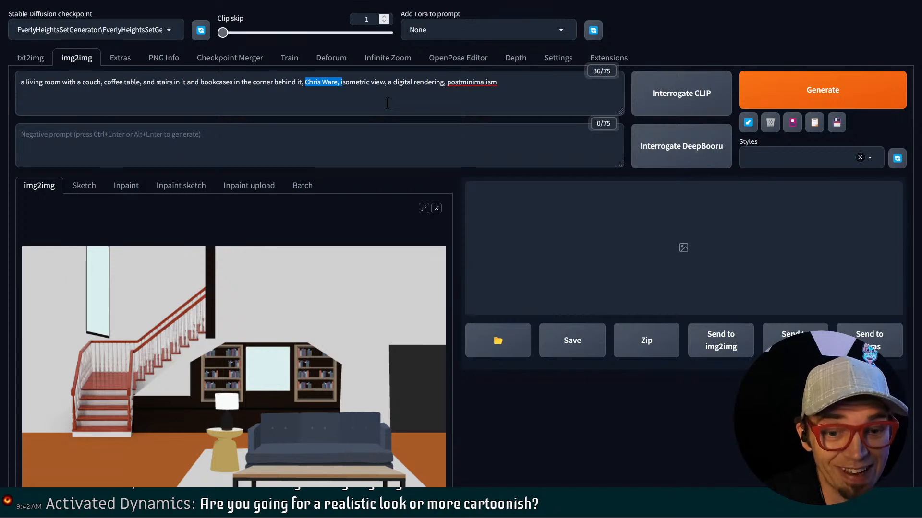
key("BackSpace")
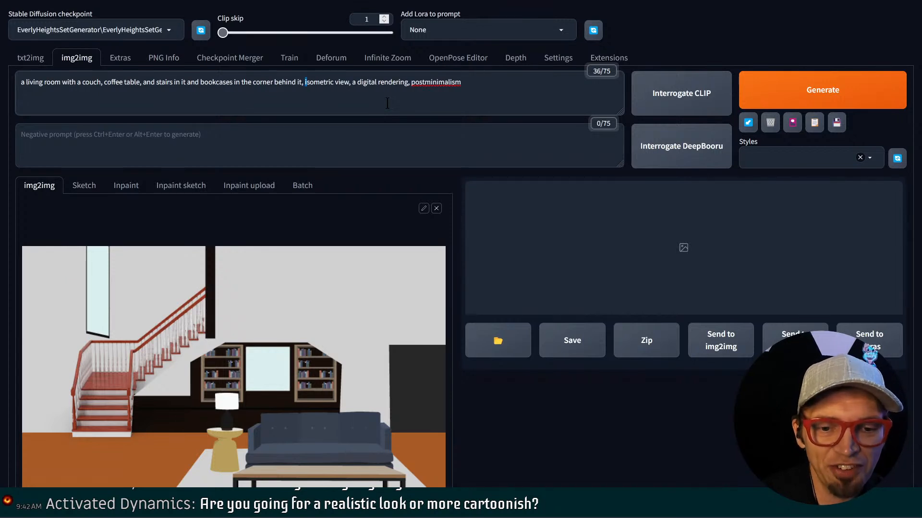
Remove the style terms "isometric view, a digital rendering, postminimalism" from the prompt so it ends with "behind it"
key("shift+Right")
key("shift+Right")
key("shift+Right")
key("shift+Right")
key("shift+Right")
key("shift+Right")
key("shift+Right")
key("shift+Right")
key("shift+Right")
key("shift+Right")
key("shift+Right")
key("shift+Right")
key("shift+Right")
key("shift+Right")
key("shift+Right")
key("BackSpace")
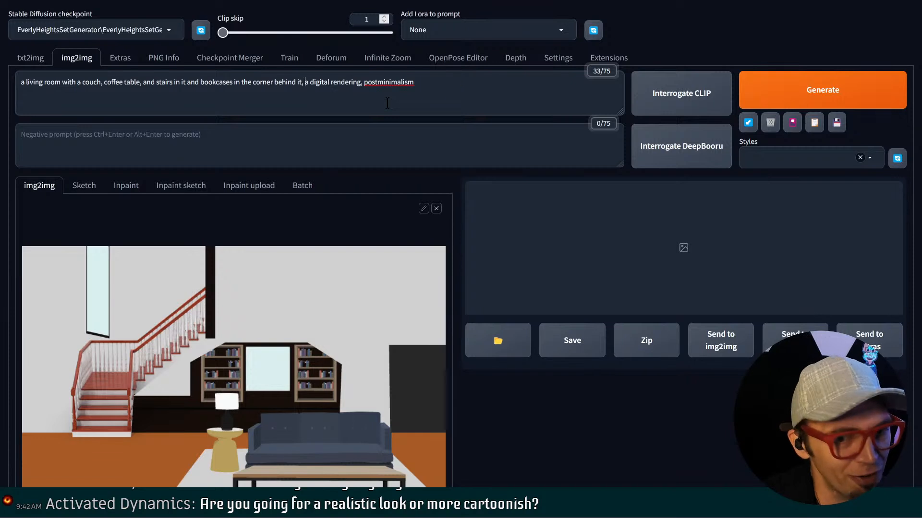
key("shift+Right")
key("shift+Right")
key("shift+Right")
key("shift+Right")
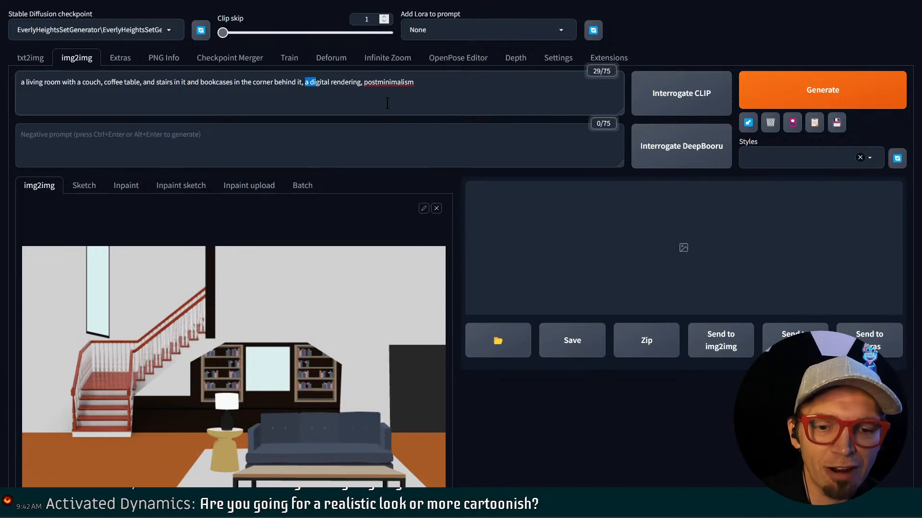
key("shift+End")
key("BackSpace")
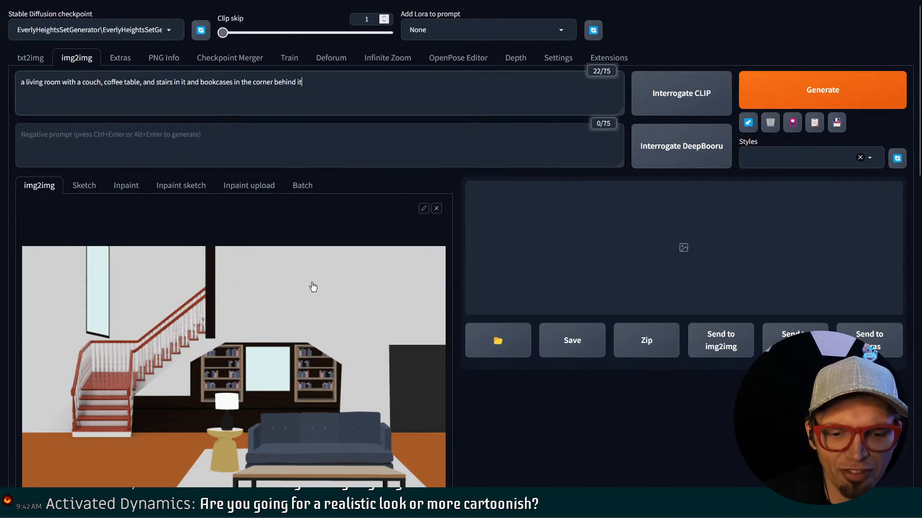
Generate an image from the living-room render with the edited prompt and enlarge the result
scroll(588, 210, "down", 4)
scroll(579, 201, "down", 8)
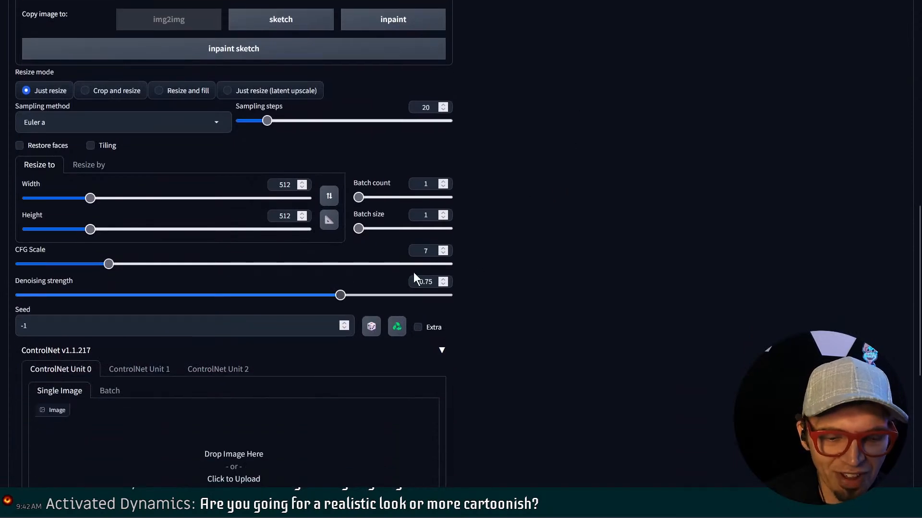
scroll(541, 217, "up", 12)
left_click(767, 87)
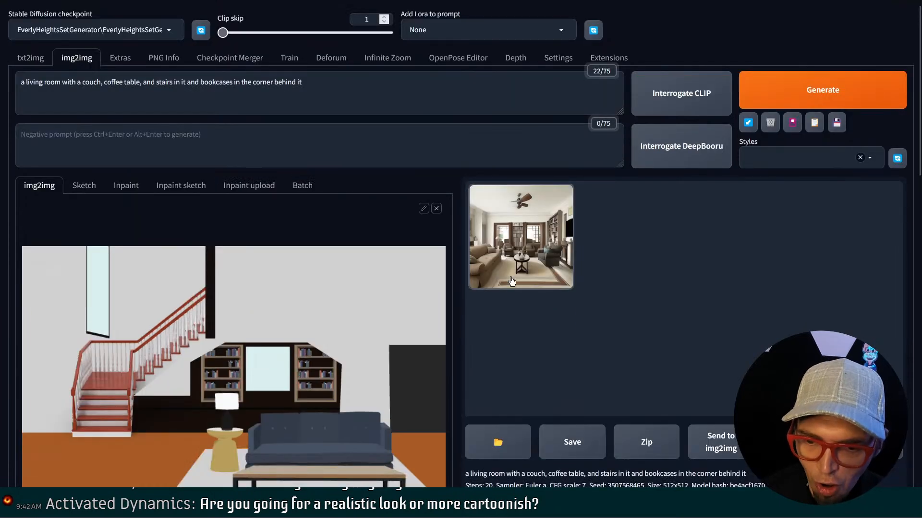
left_click(511, 282)
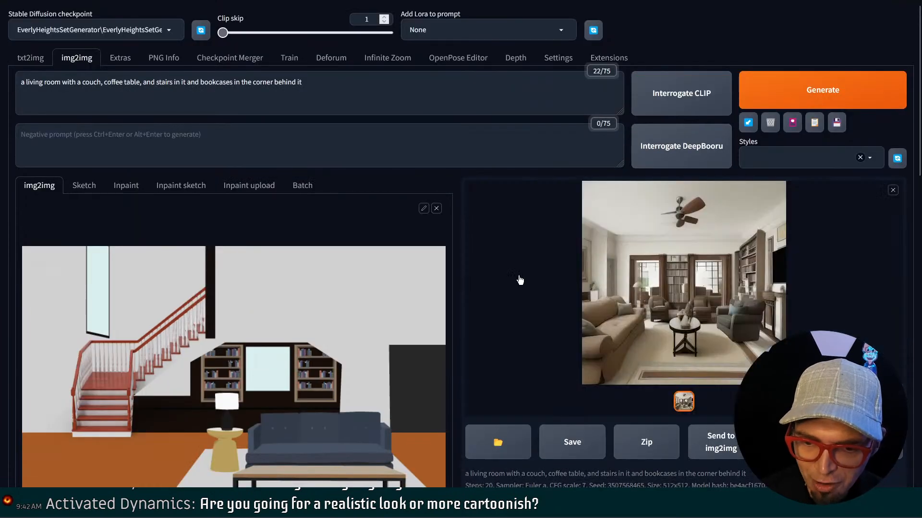
Set the output width to 768 and generate the image again
scroll(521, 317, "down", 9)
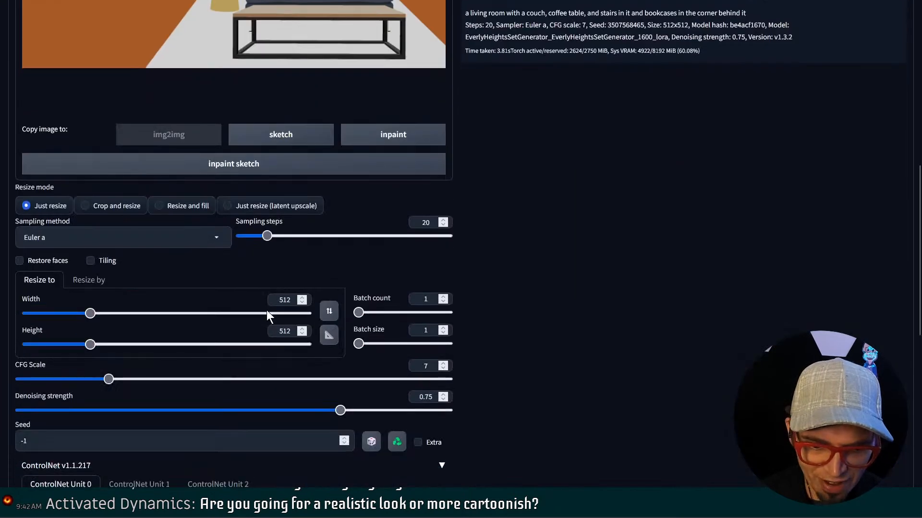
double_click(271, 300)
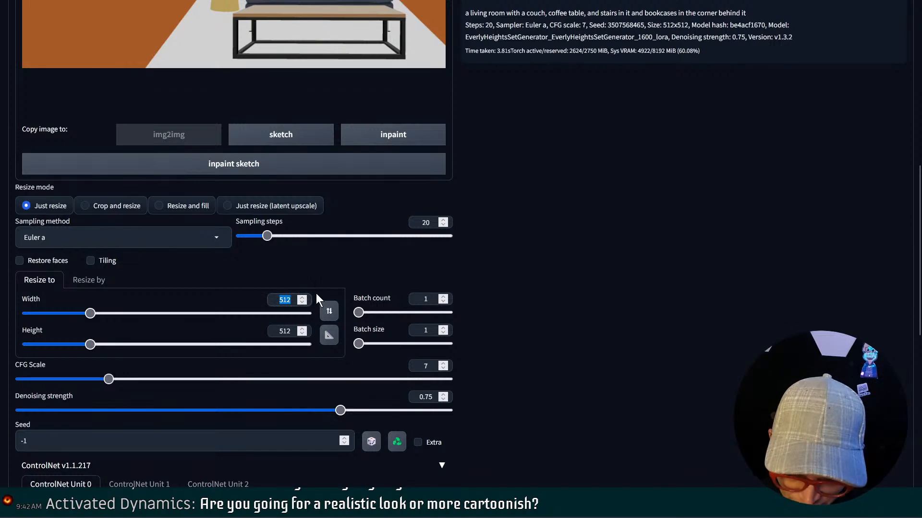
type("768")
scroll(725, 244, "up", 10)
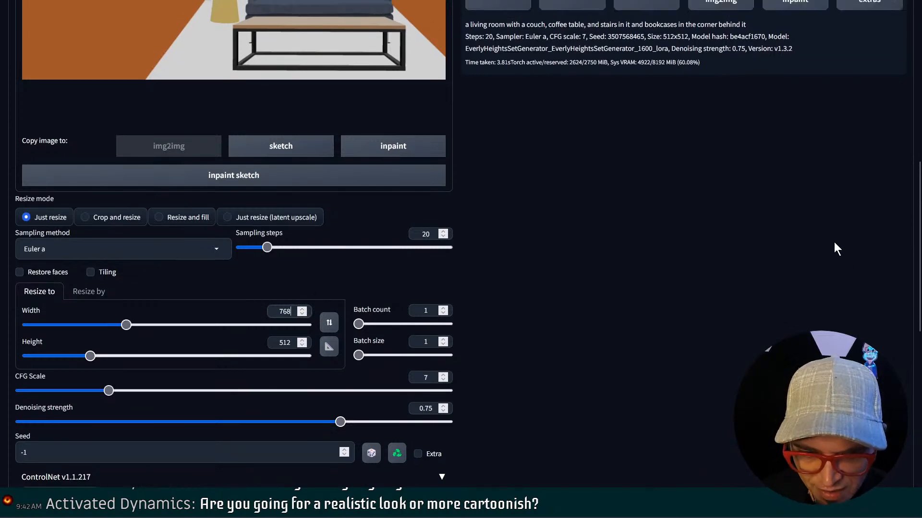
left_click(824, 87)
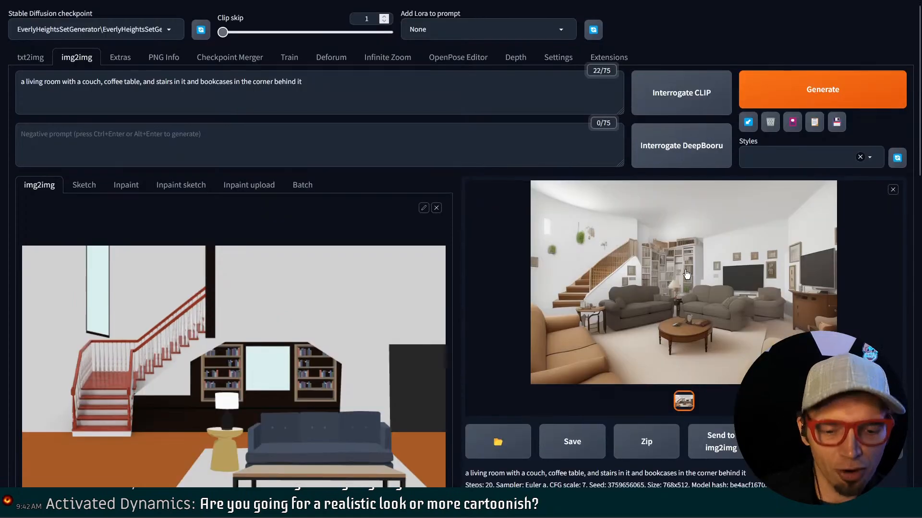
Enable ControlNet Unit 0 for the img2img generation
scroll(603, 248, "down", 7)
scroll(601, 241, "down", 8)
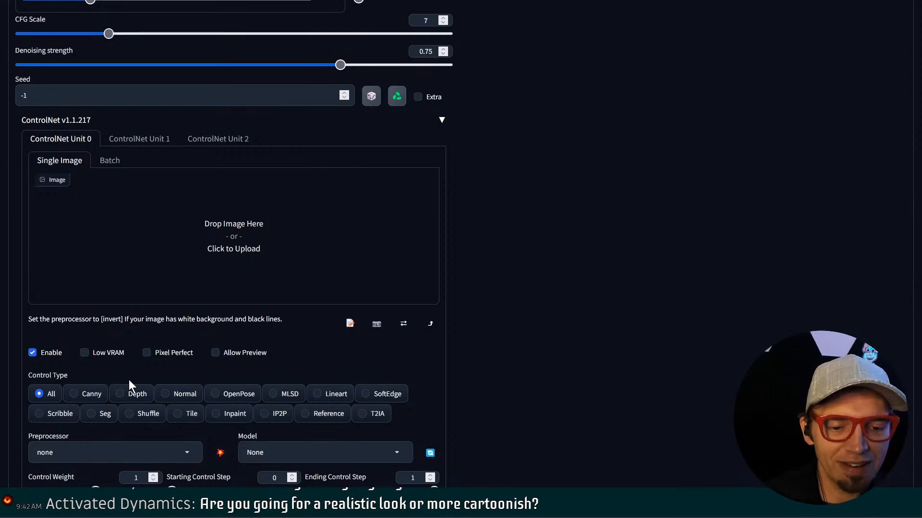
scroll(128, 379, "up", 15)
scroll(258, 243, "down", 10)
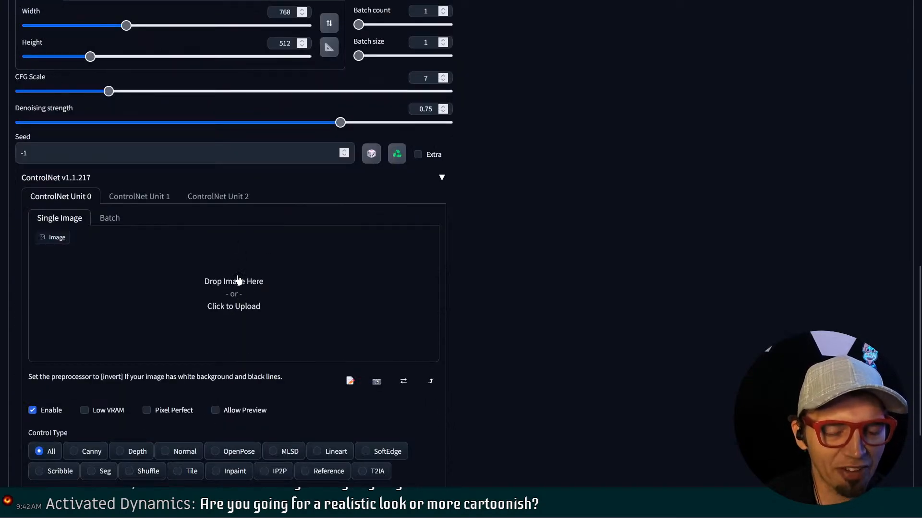
scroll(238, 278, "up", 7)
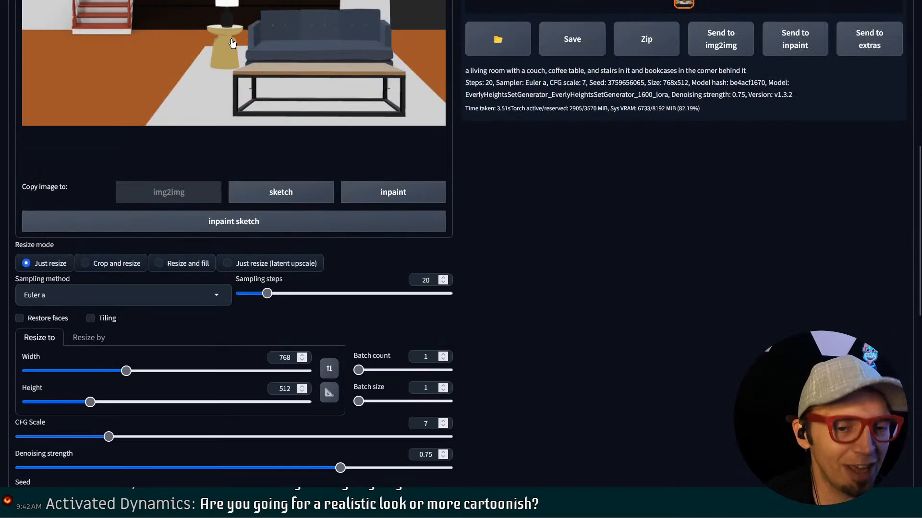
scroll(257, 232, "down", 10)
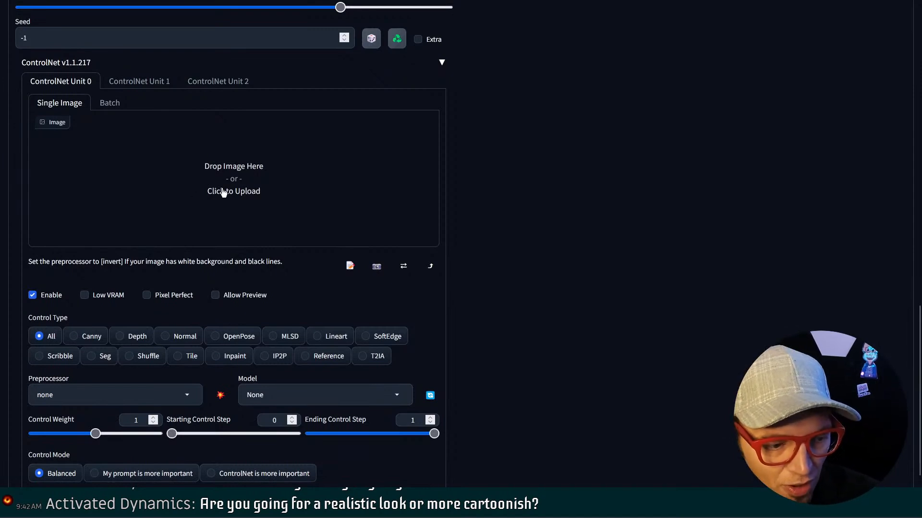
Load the living-room render into ControlNet Unit 0, set its control type to Depth and preview the depth_midas preprocessor
key("alt+Tab")
key("Tab")
key("Tab")
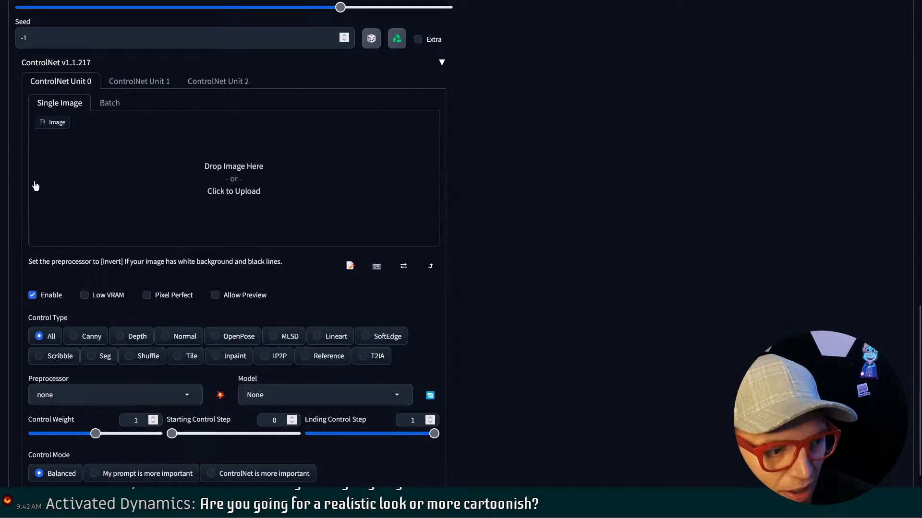
left_click_drag(1, 185, 255, 179)
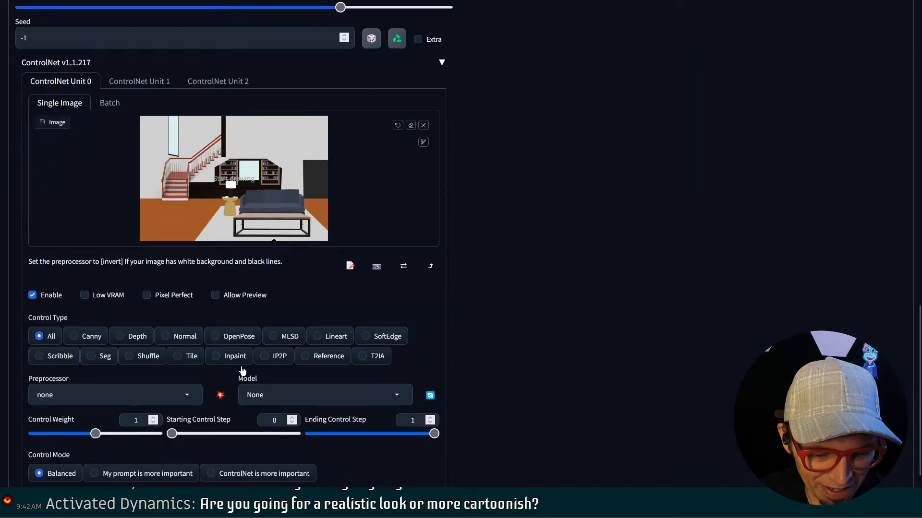
left_click(123, 341)
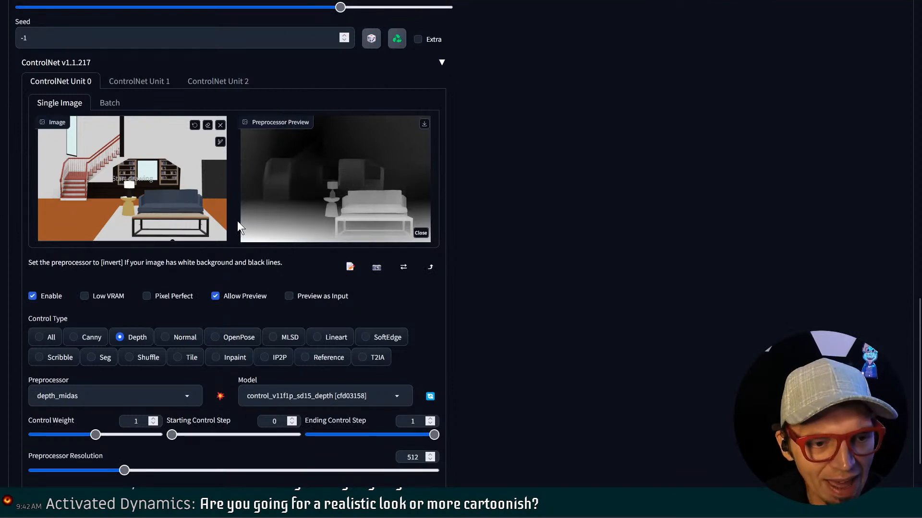
Load the living-room render into ControlNet Unit 1 and enable the unit
left_click(139, 81)
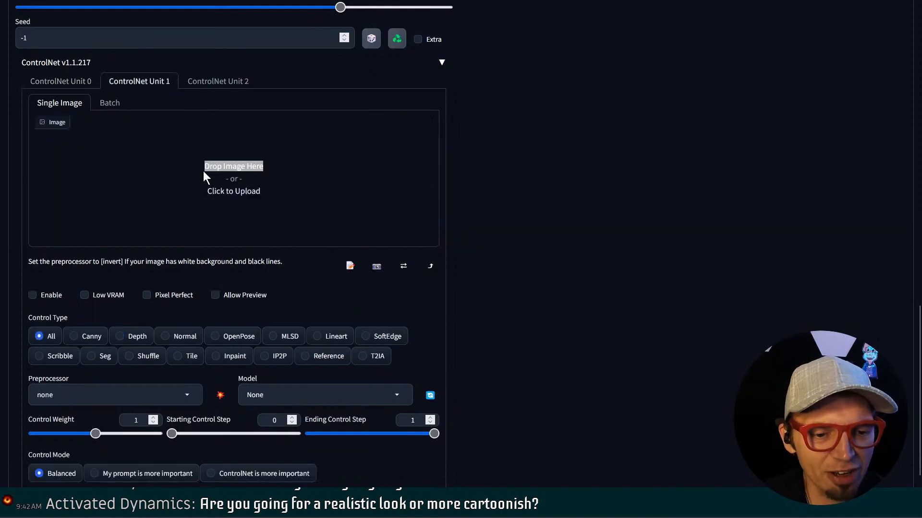
left_click(203, 171)
key("Escape")
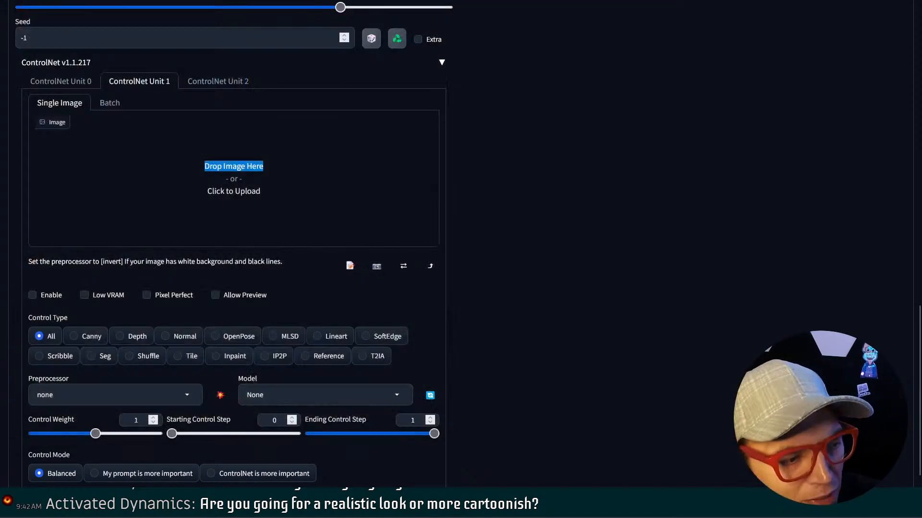
left_click_drag(0, 158, 111, 171)
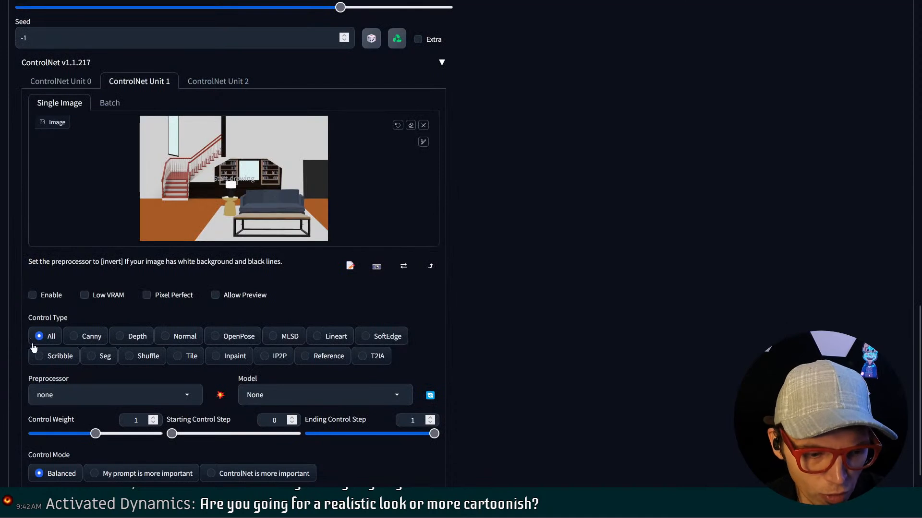
left_click(33, 294)
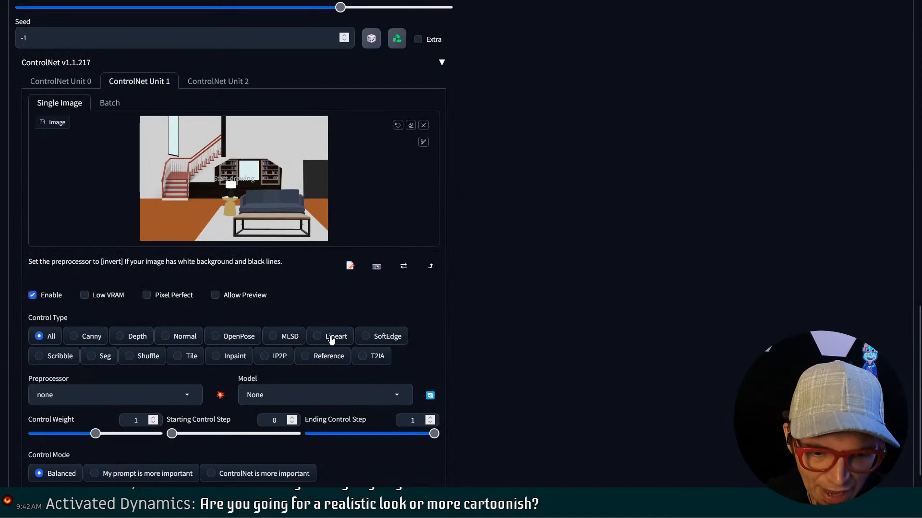
Set ControlNet Unit 1's control type to Lineart with the lineart_anime_denoise preprocessor and preview its result
left_click(331, 340)
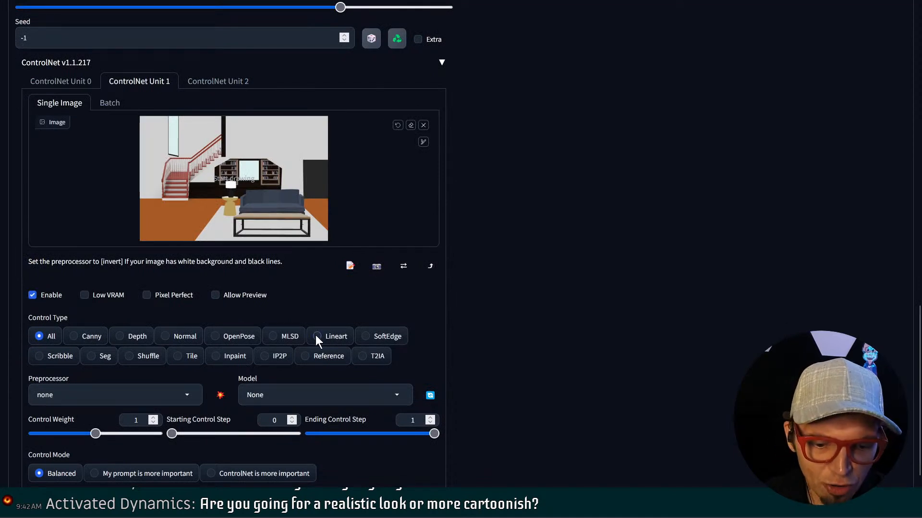
left_click(186, 396)
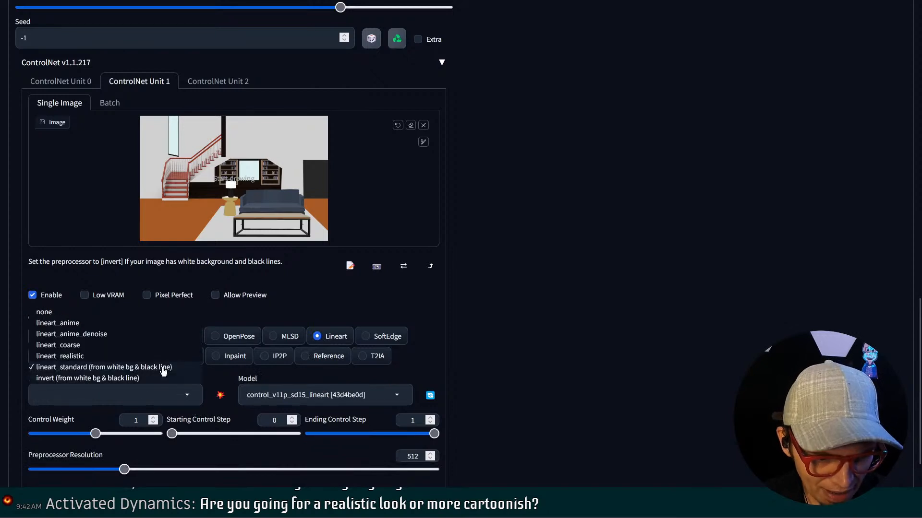
left_click(144, 334)
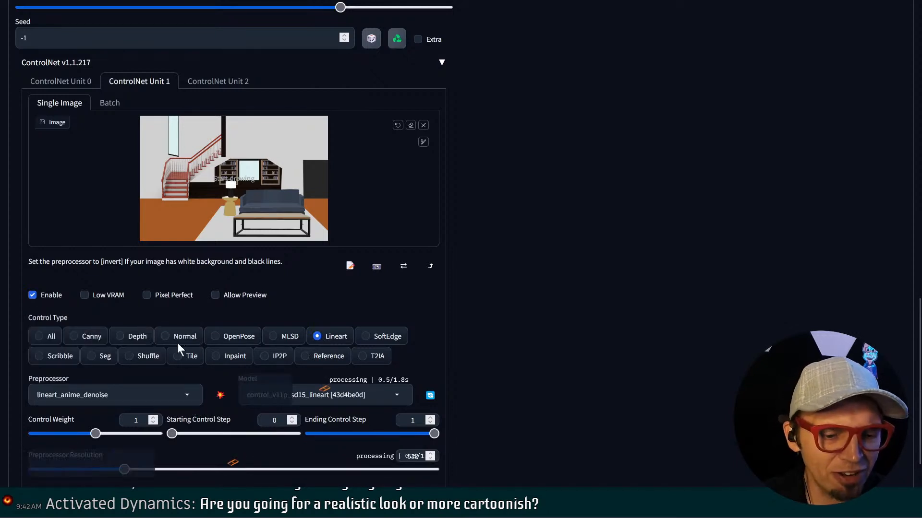
left_click(220, 395)
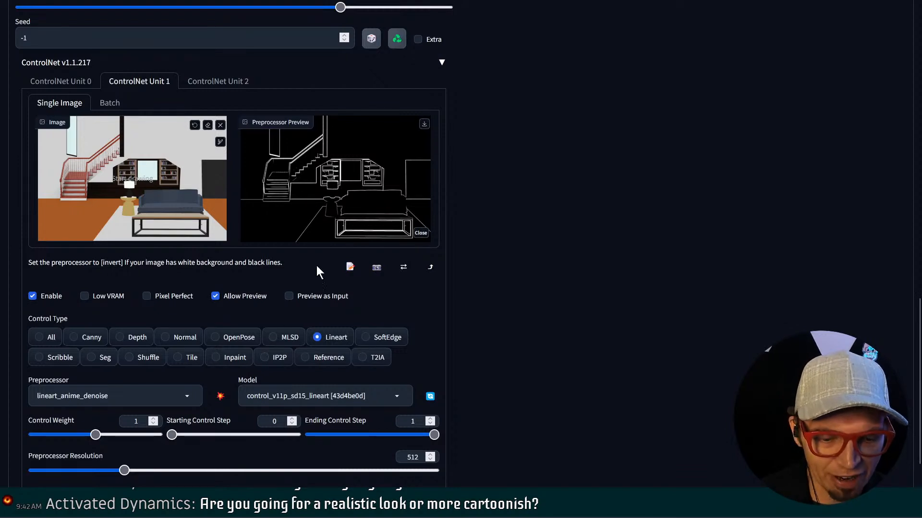
Turn on Pixel Perfect for ControlNet Units 1 and 0 and generate the image
left_click(172, 299)
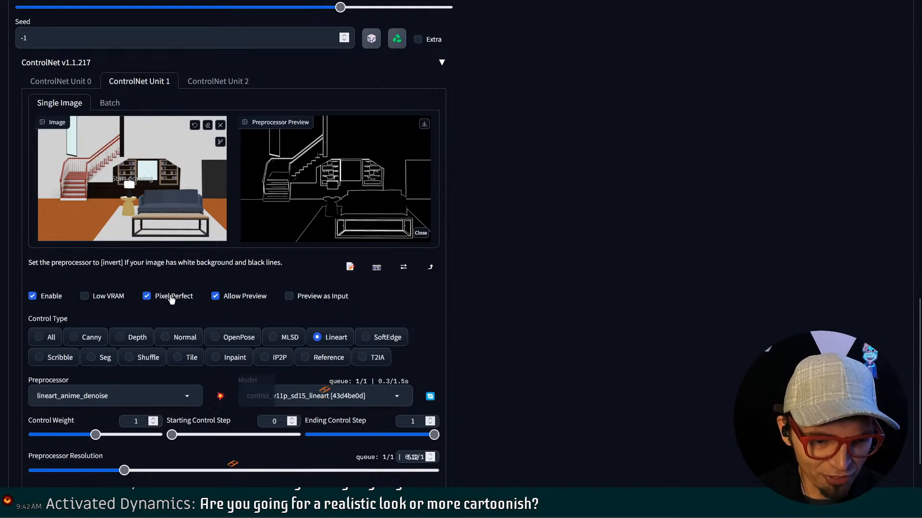
left_click(86, 82)
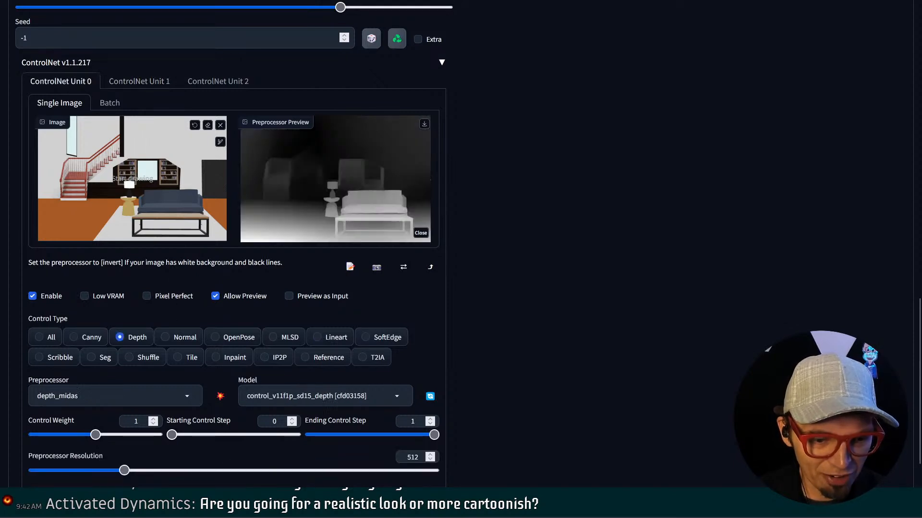
left_click(161, 298)
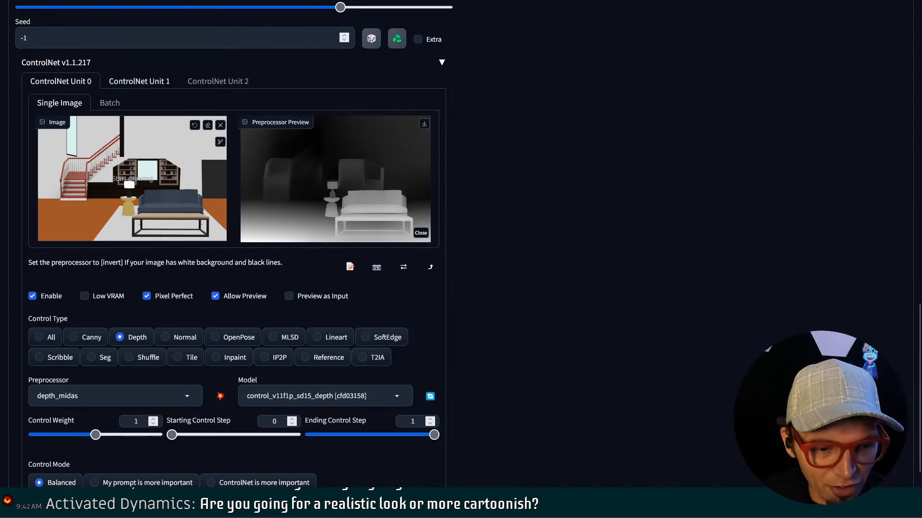
scroll(497, 196, "up", 20)
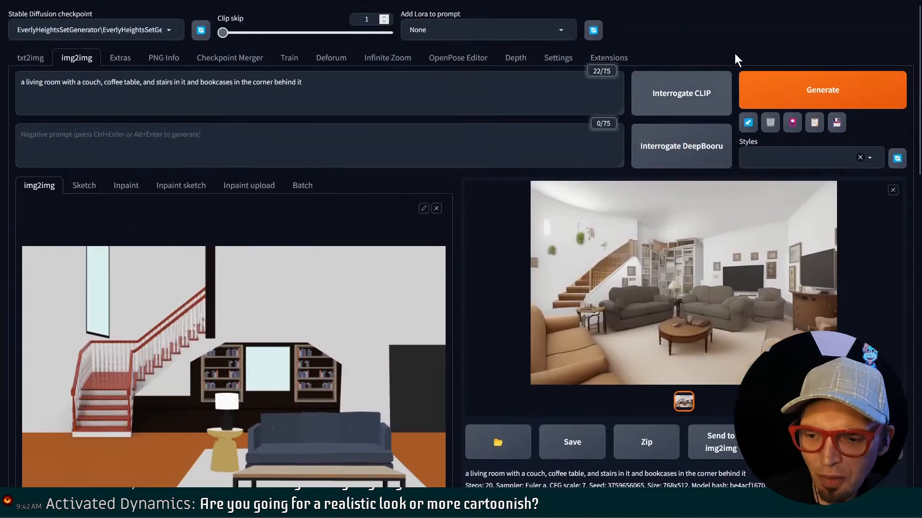
left_click(780, 99)
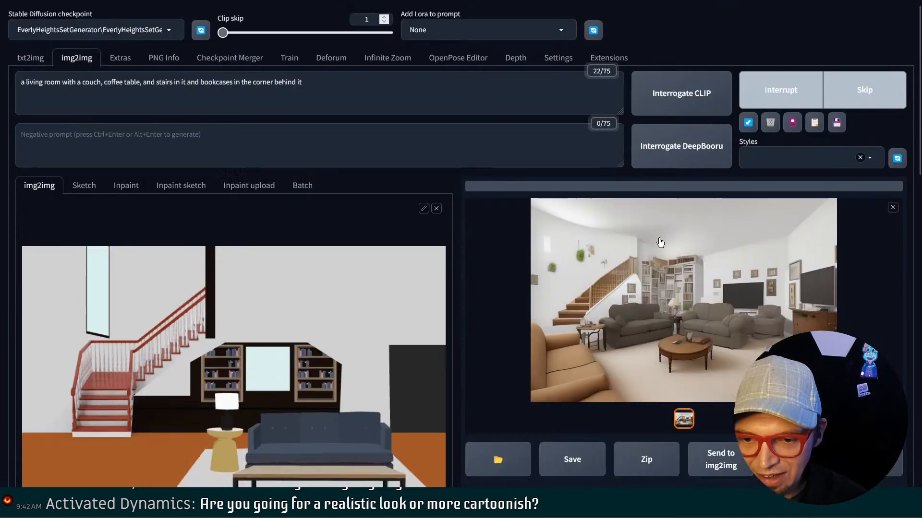
Check the generation progress in the A1111 WebUI console and view the finished living-room image enlarged
key("alt+Tab")
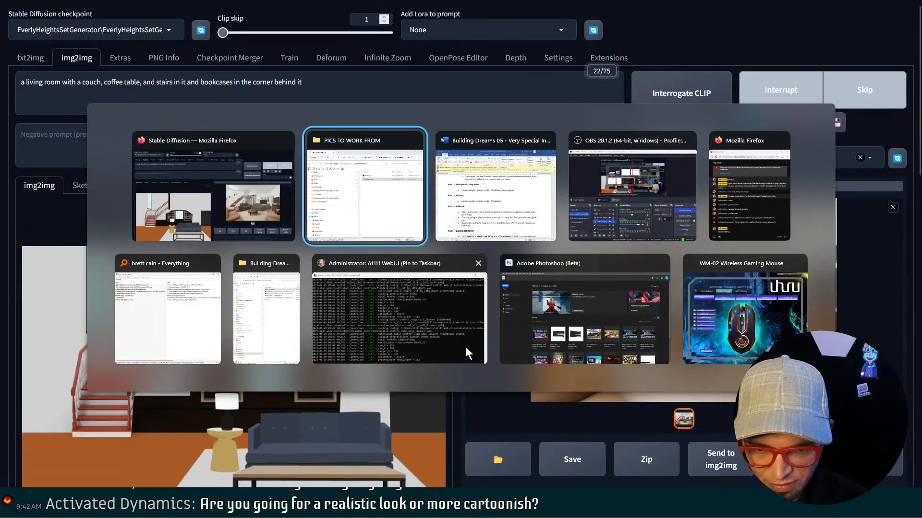
left_click(465, 347)
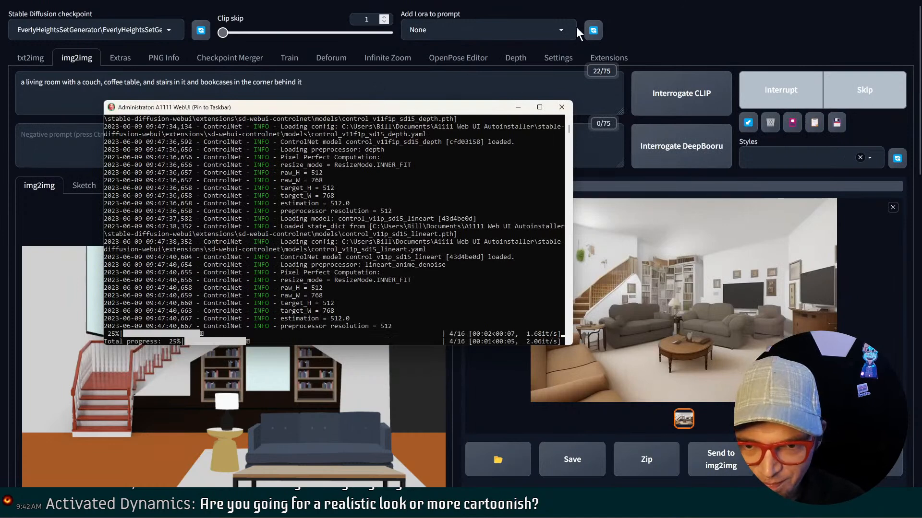
left_click(647, 29)
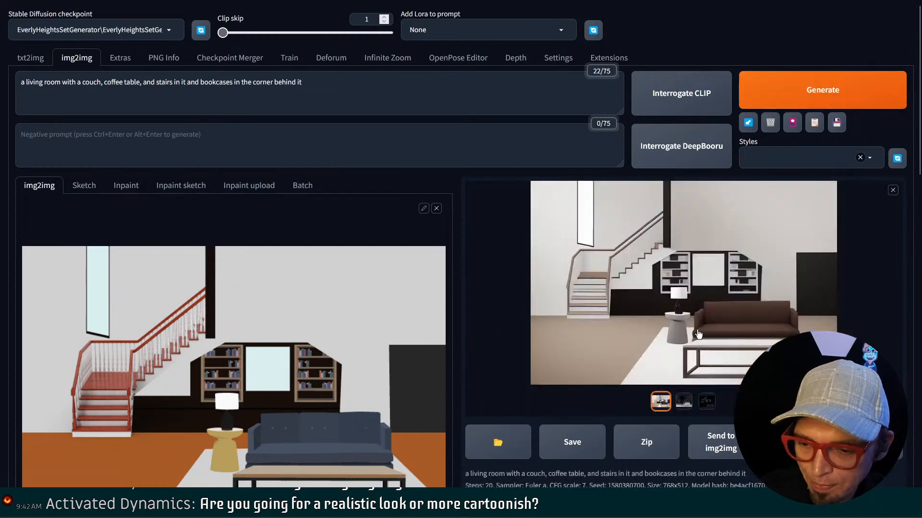
left_click(703, 324)
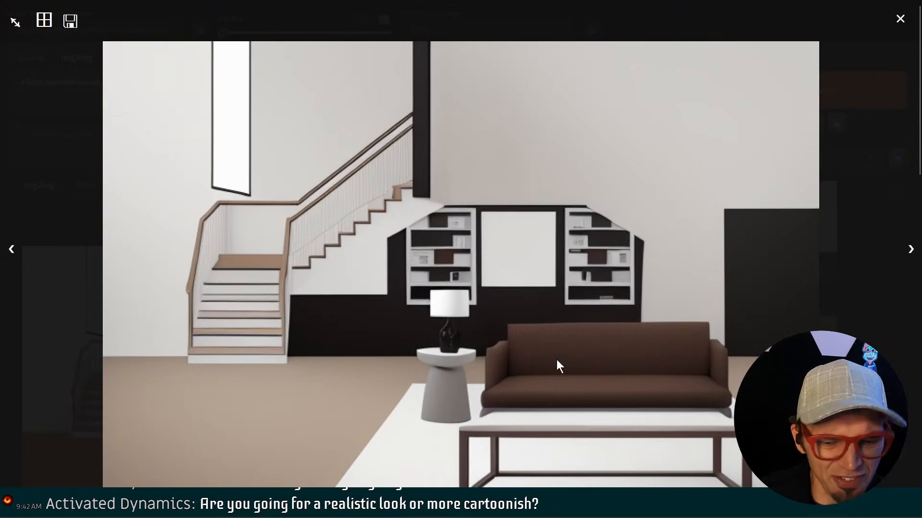
left_click(887, 154)
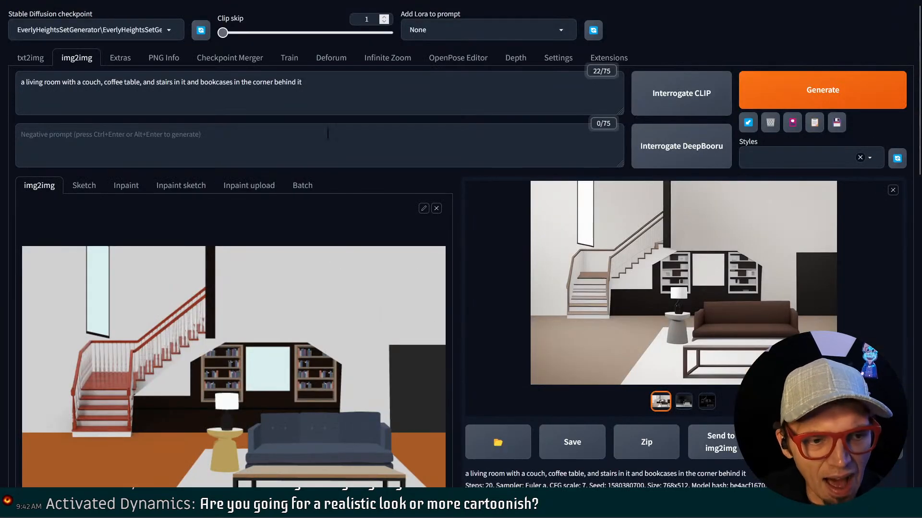
Change the start of the prompt to "a 1990s living room" and weight that phrase at 1.3
left_click(24, 83)
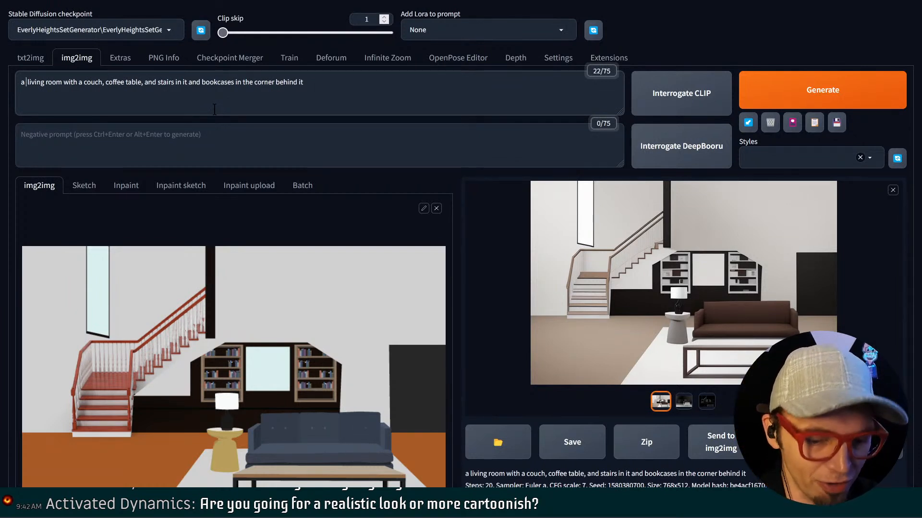
type("1990s")
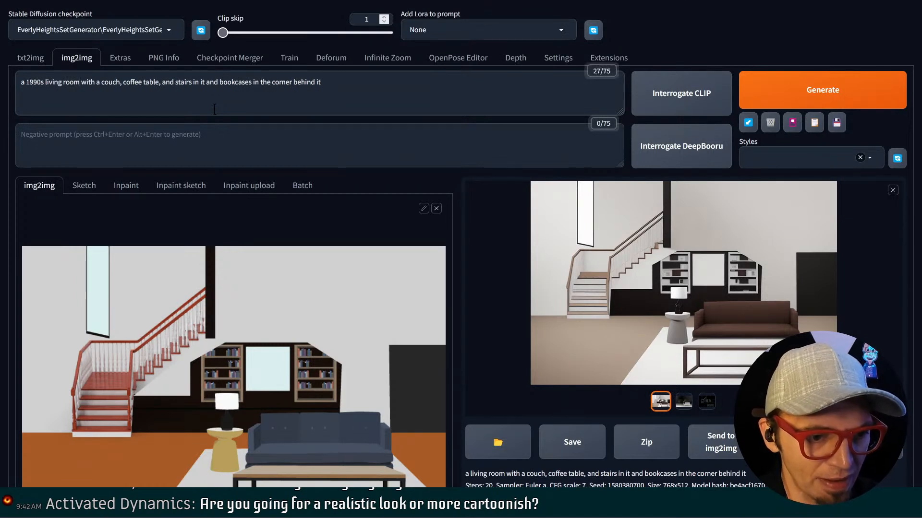
key("shift+Home")
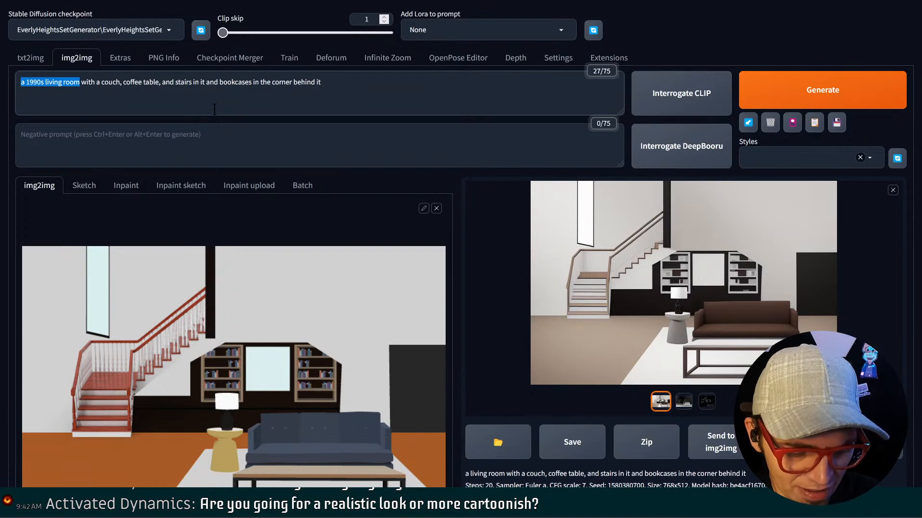
key("ctrl+Up")
key("ctrl+Up")
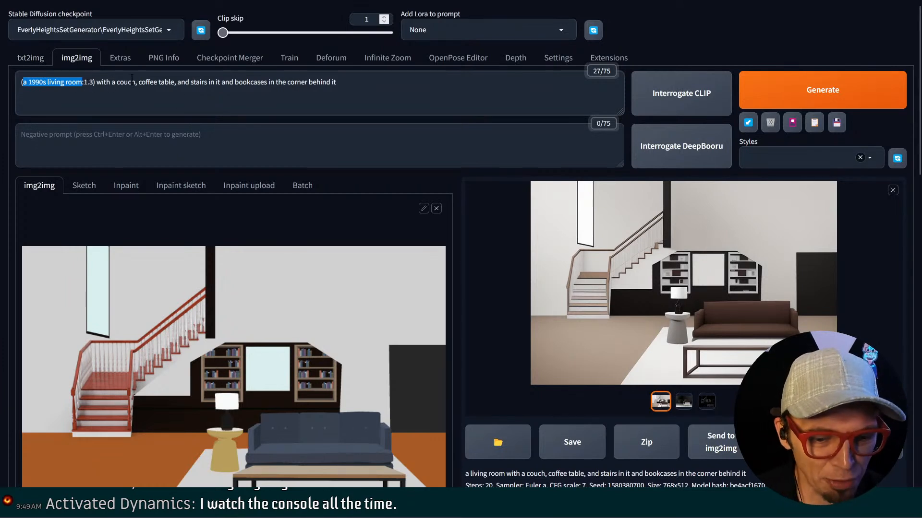
Append "vaporwave" to the end of the prompt with a weight of 0.4
left_click(351, 83)
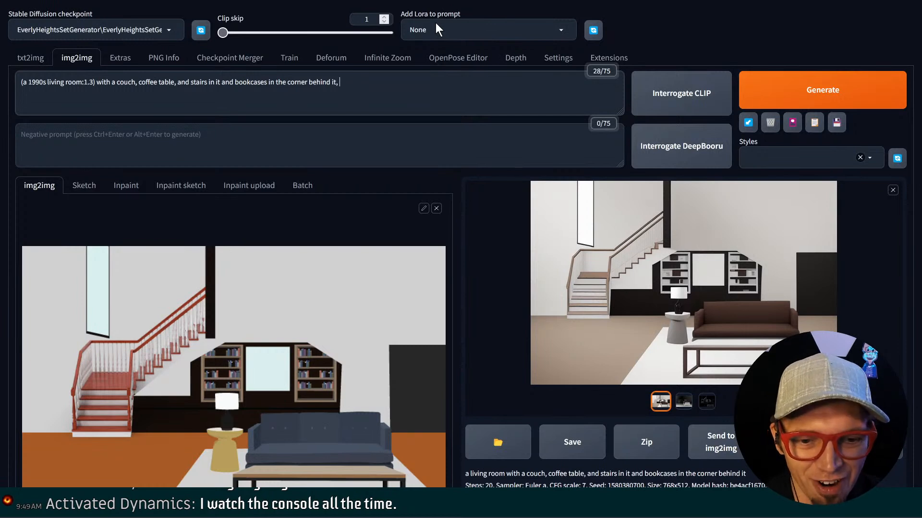
type("v")
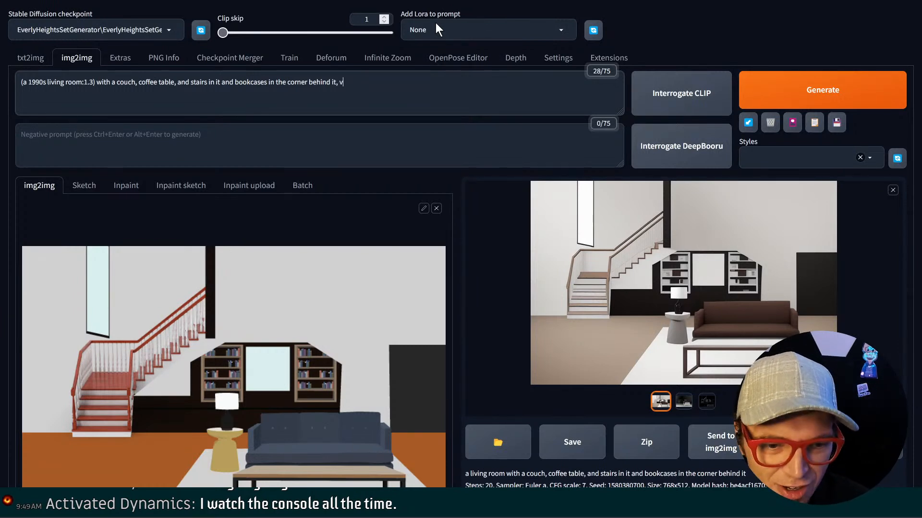
type("aporwave")
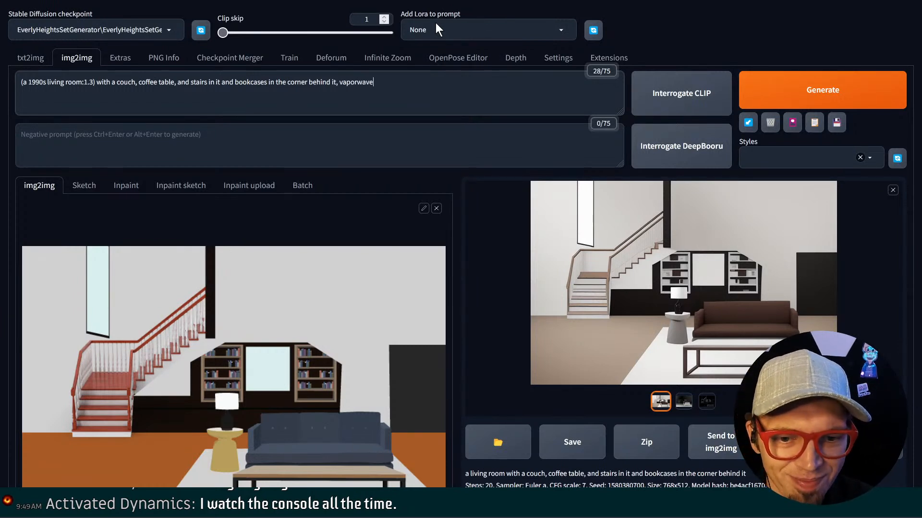
key("shift+Left")
key("shift+Left")
key("shift+Left")
key("shift+Left")
key("shift+Left")
key("shift+Left")
key("shift+Left")
key("shift+Left")
key("shift+Left")
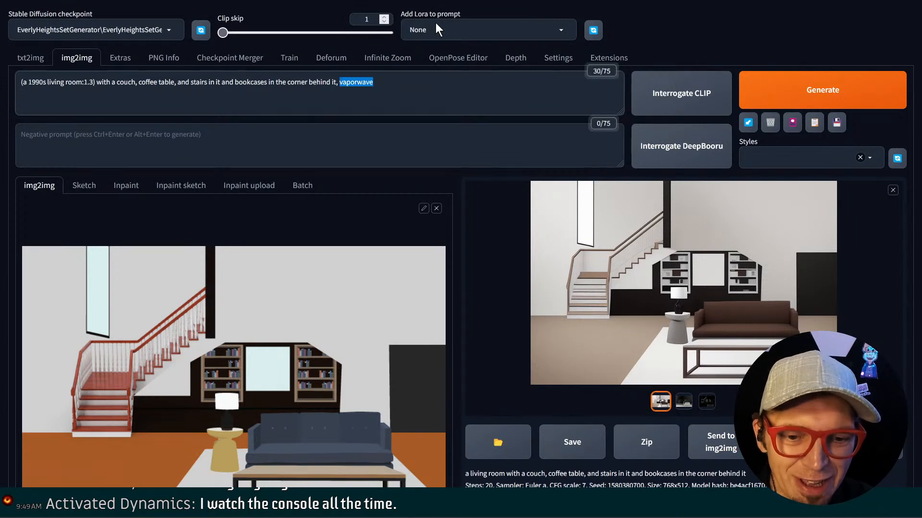
key("ctrl+Down")
key("ctrl+Down")
key("ctrl+Down")
key("ctrl+Down")
key("ctrl+Down")
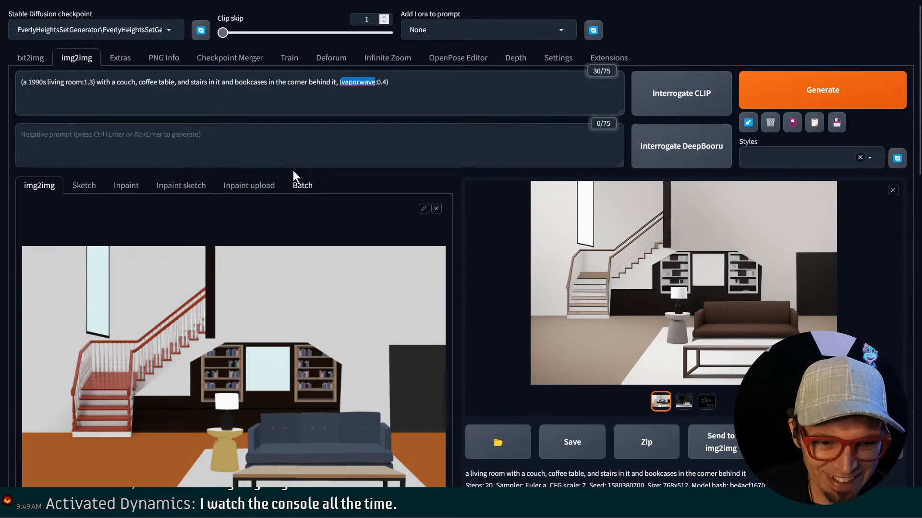
left_click(316, 86)
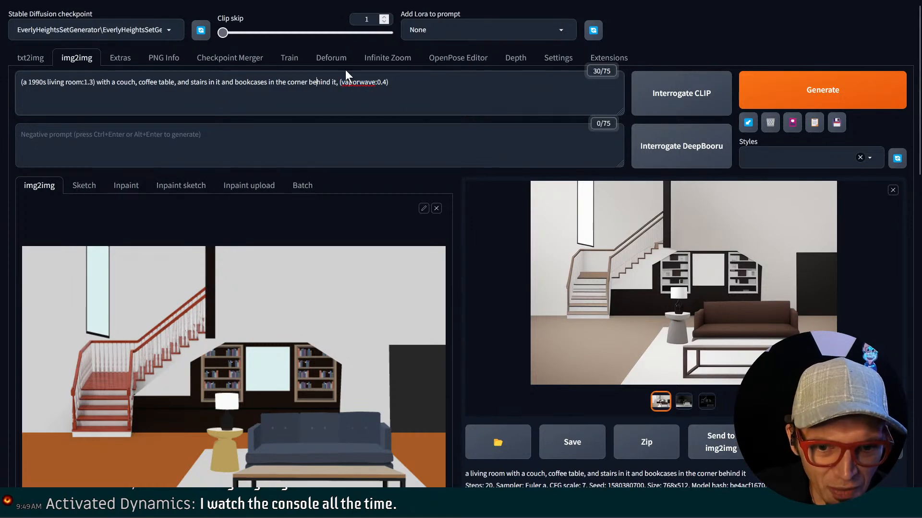
Set the denoising strength to 0.8 and generate the image with the revised prompt
scroll(464, 144, "down", 10)
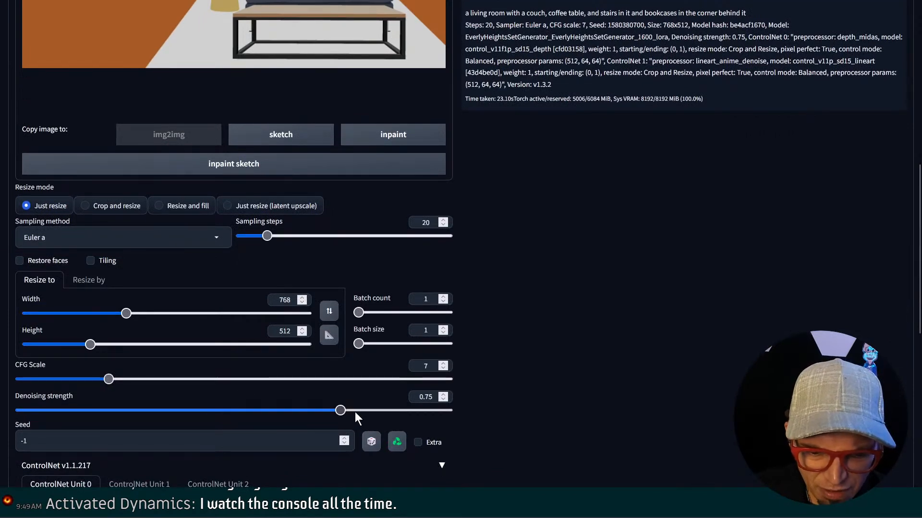
mouse_move(353, 412)
left_mouse_down()
mouse_move(372, 412)
mouse_move(362, 410)
left_mouse_up()
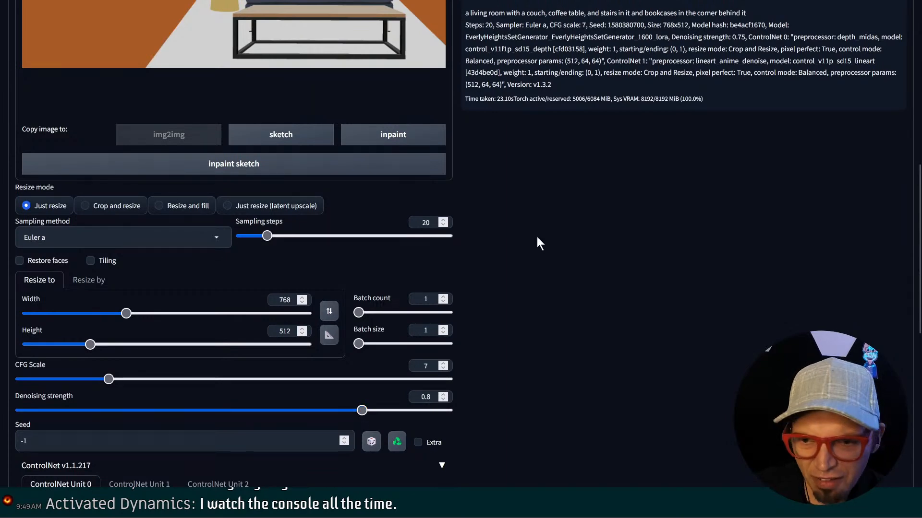
scroll(537, 237, "up", 10)
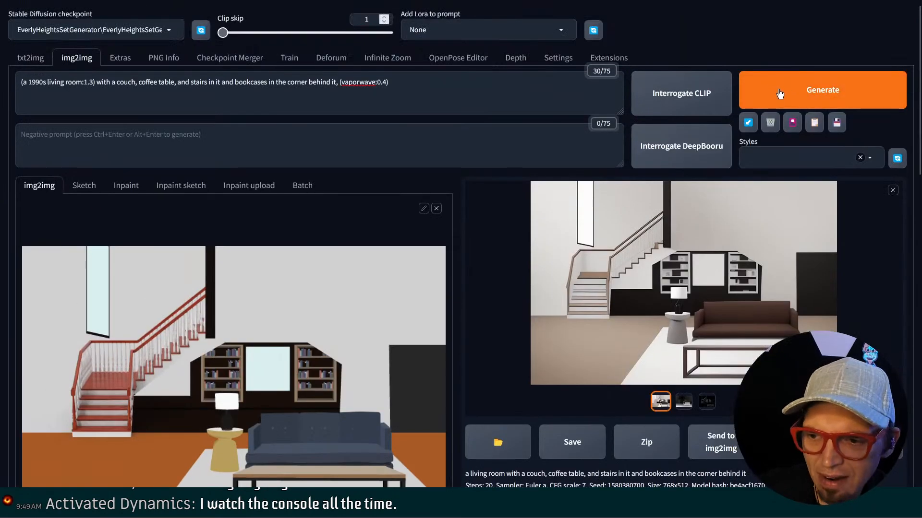
left_click(770, 101)
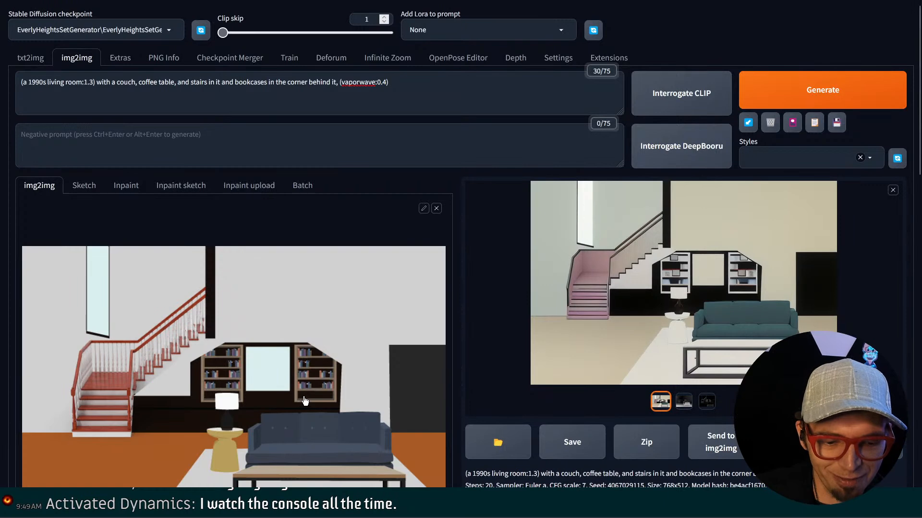
Set the Lineart ControlNet unit's control weight to 0.7 and its ending control step to 0.6
scroll(302, 397, "down", 15)
scroll(285, 393, "down", 5)
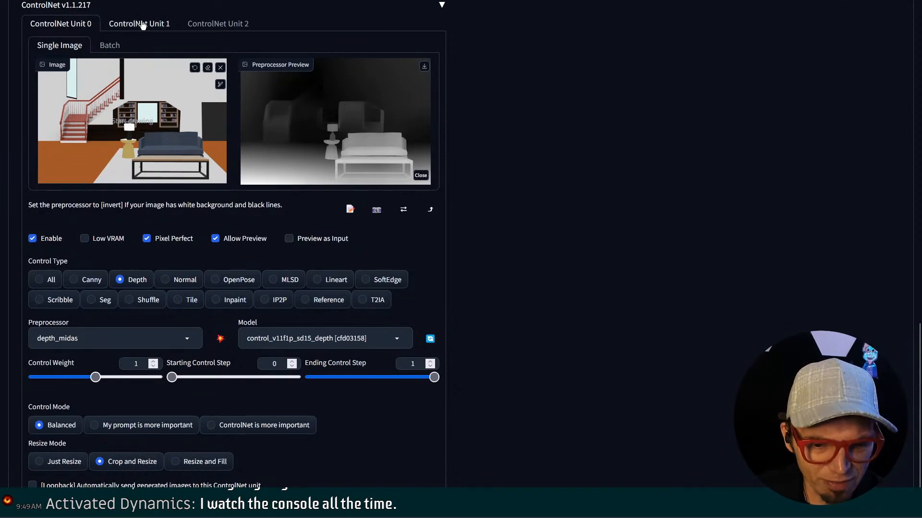
scroll(143, 25, "down", 1)
scroll(144, 29, "up", 3)
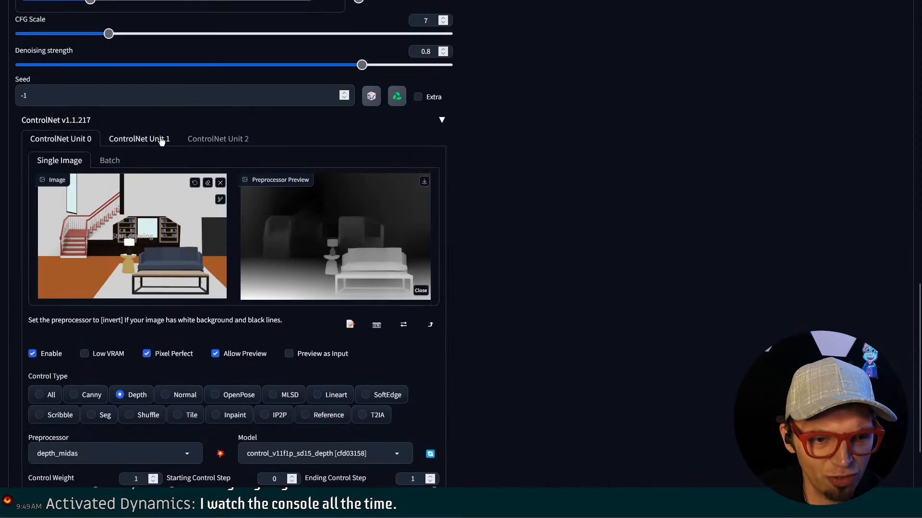
left_click(161, 139)
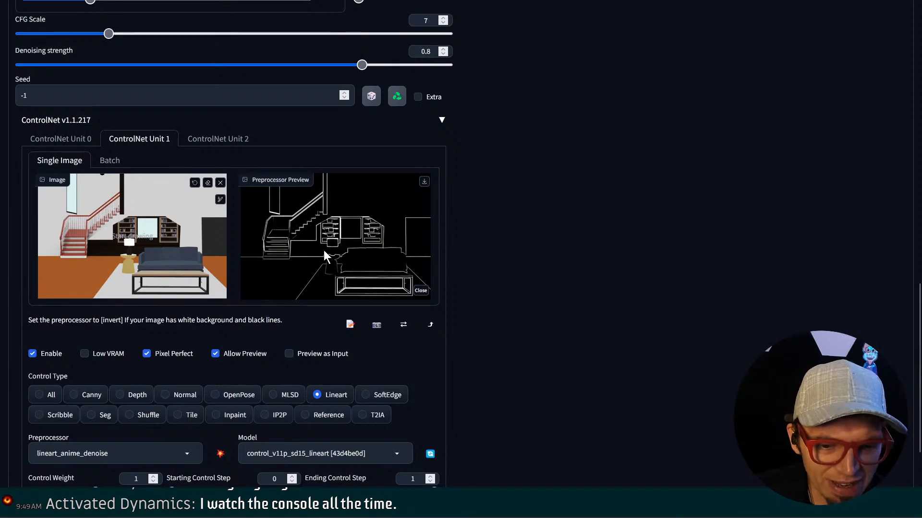
scroll(345, 237, "down", 3)
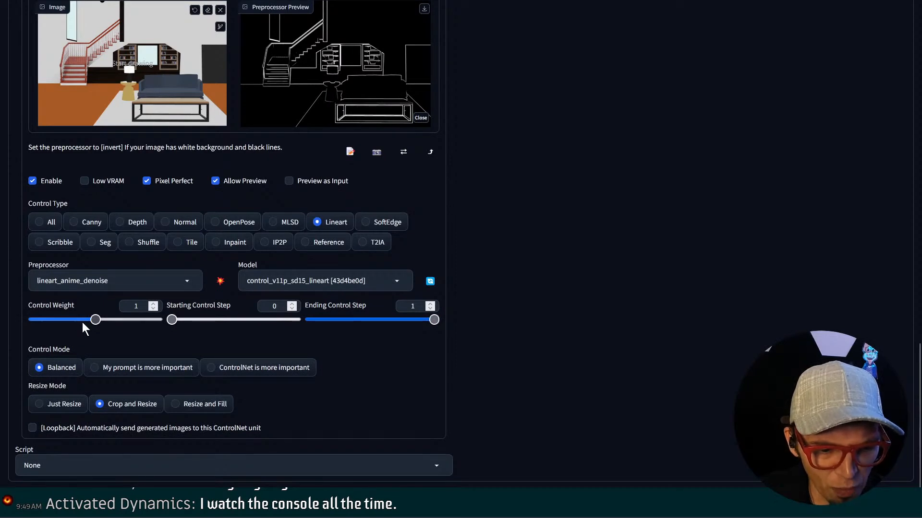
left_click_drag(82, 321, 76, 323)
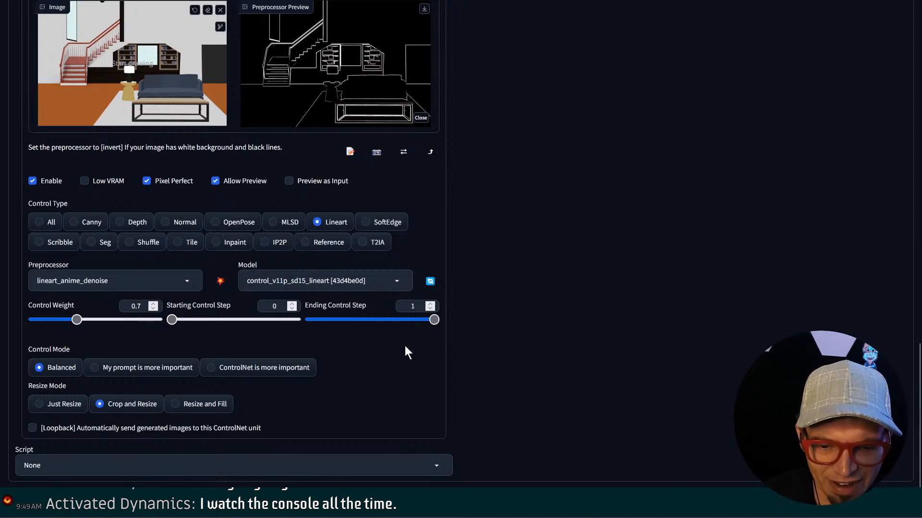
left_click(389, 319)
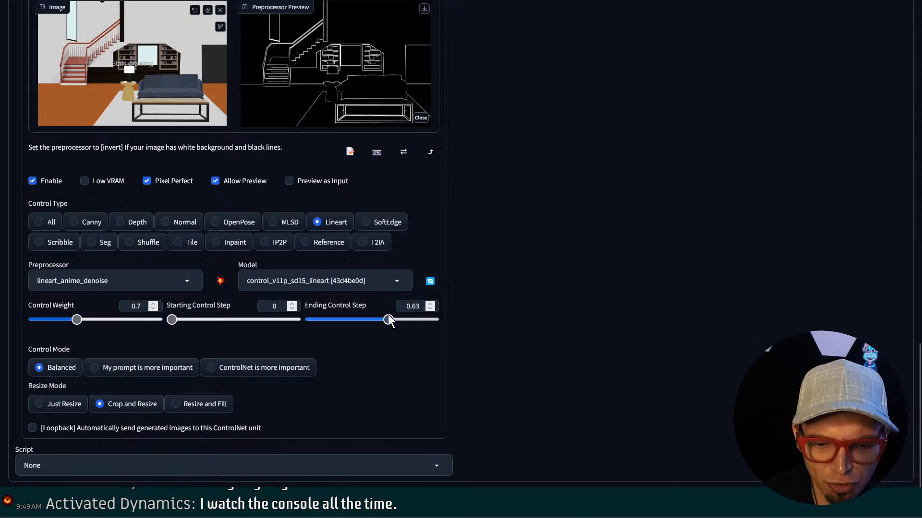
left_click_drag(388, 319, 385, 319)
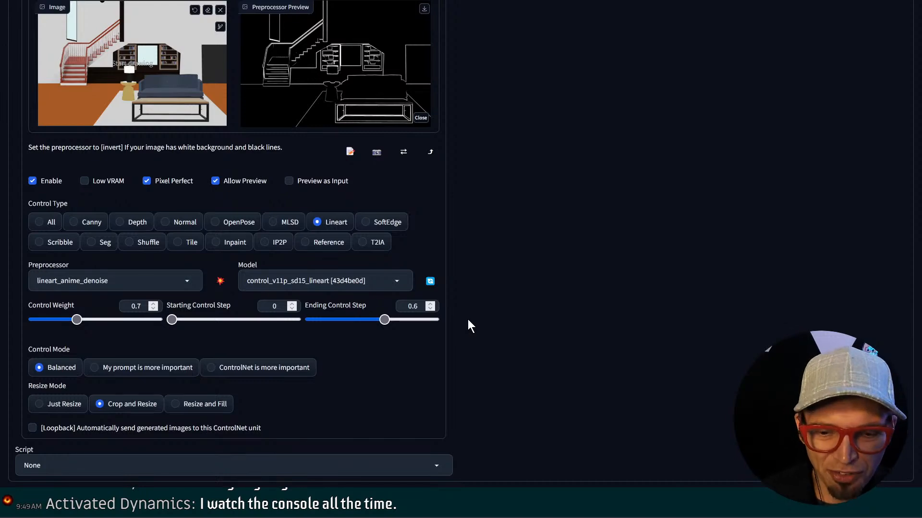
Generate a new living-room image with the reduced Lineart guidance
scroll(468, 318, "up", 15)
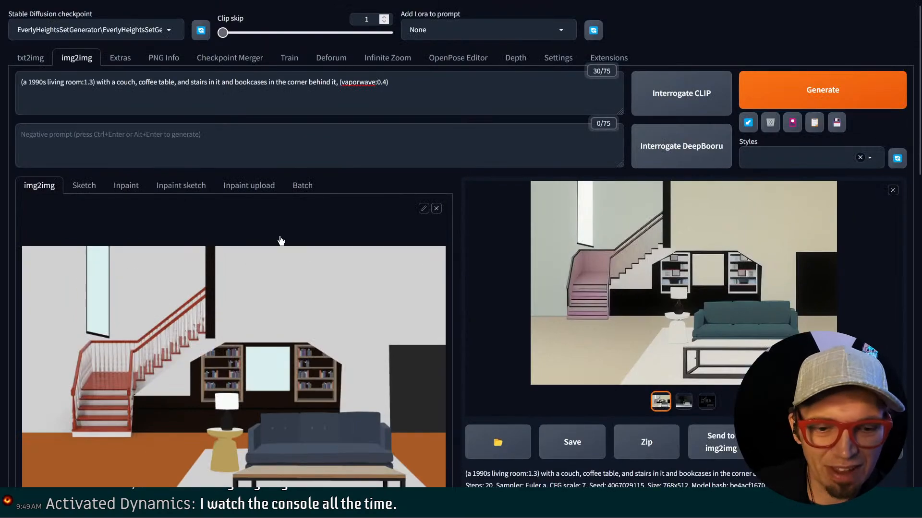
scroll(340, 288, "down", 3)
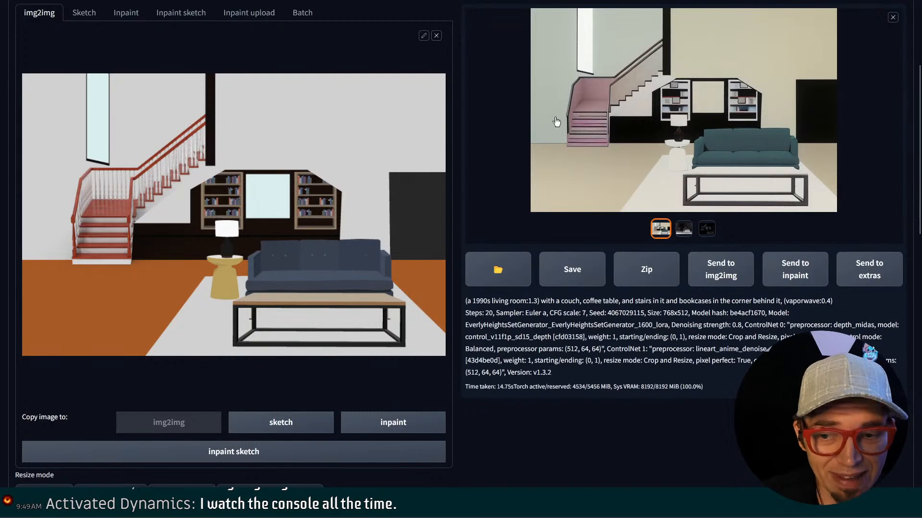
scroll(590, 135, "down", 6)
scroll(597, 149, "up", 4)
scroll(598, 149, "up", 4)
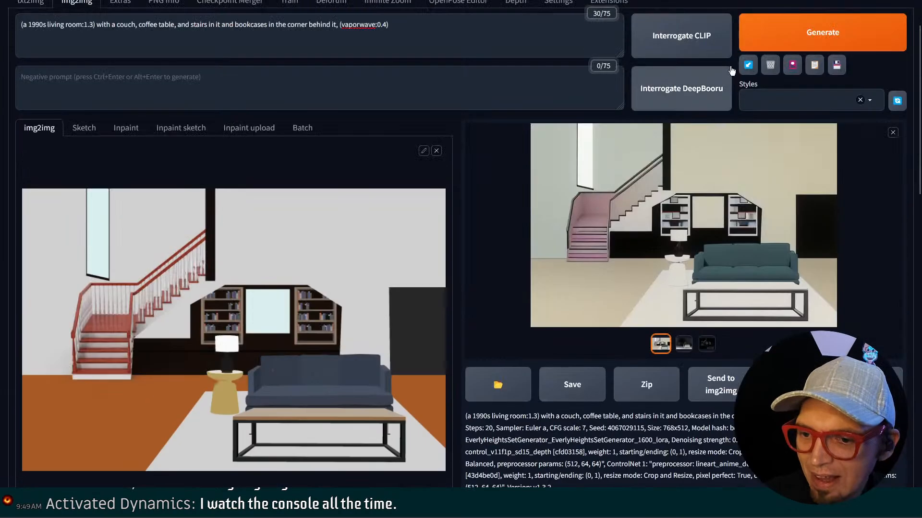
left_click(778, 46)
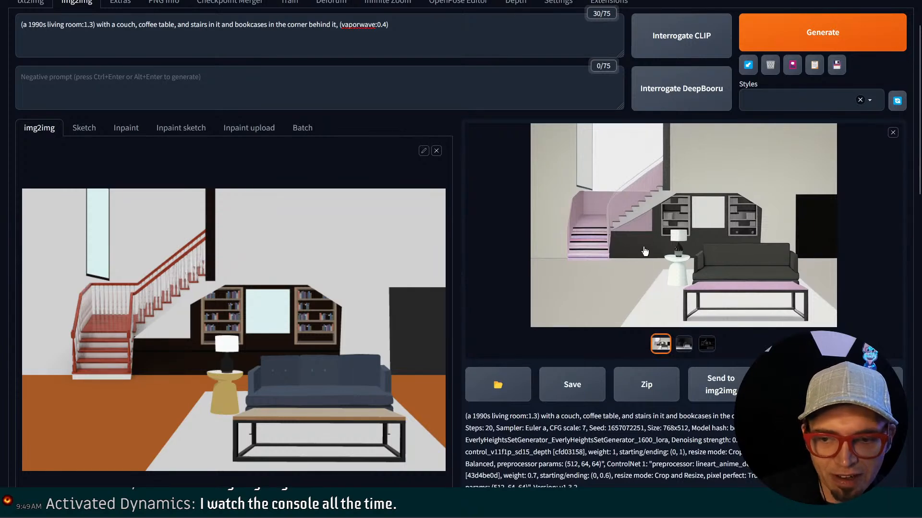
Raise the img2img denoising strength to 1 and generate the image again
scroll(666, 287, "down", 1)
scroll(665, 287, "down", 5)
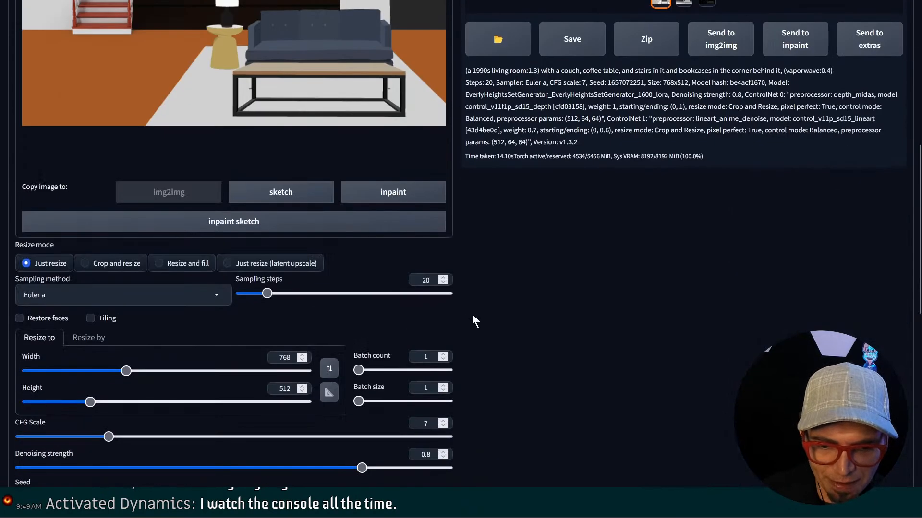
scroll(419, 338, "down", 3)
left_click_drag(446, 294, 461, 295)
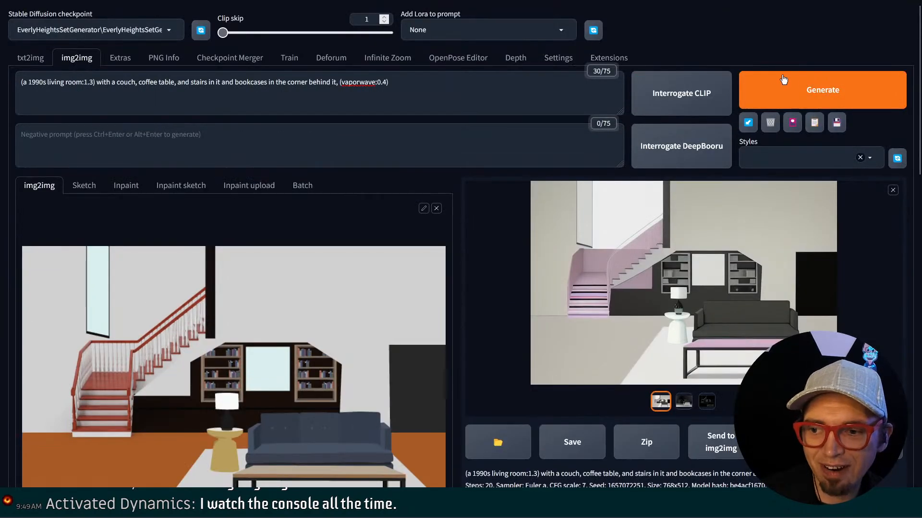
left_click(784, 80)
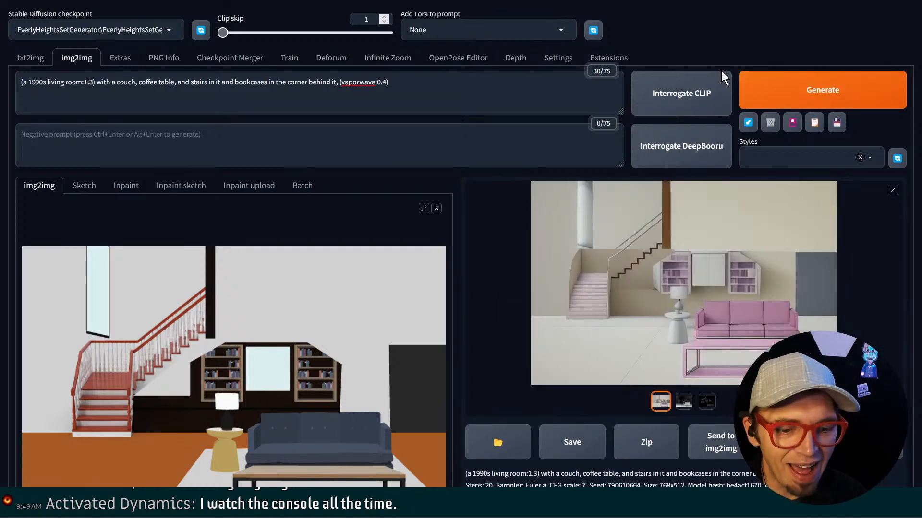
Append "dark, early morning, only artificial light" to the end of the prompt, after the vaporwave term
scroll(432, 259, "down", 5)
scroll(432, 258, "up", 2)
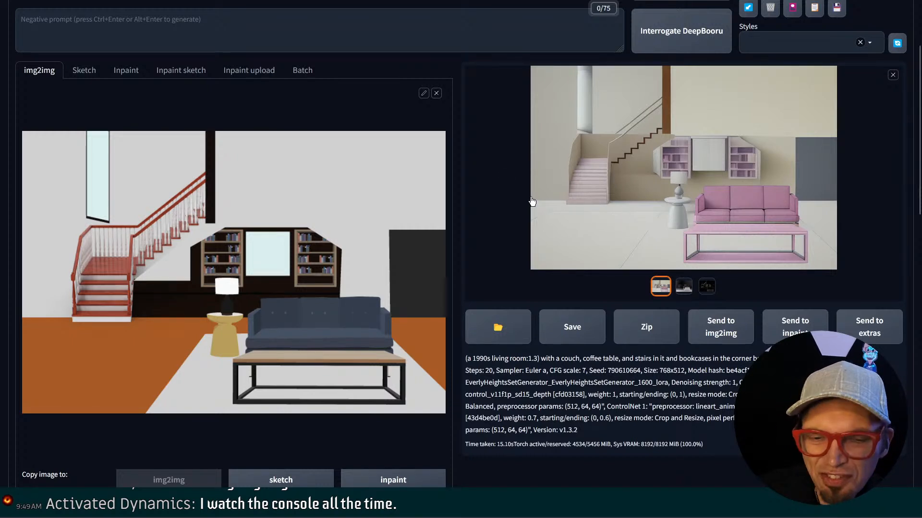
scroll(181, 113, "up", 2)
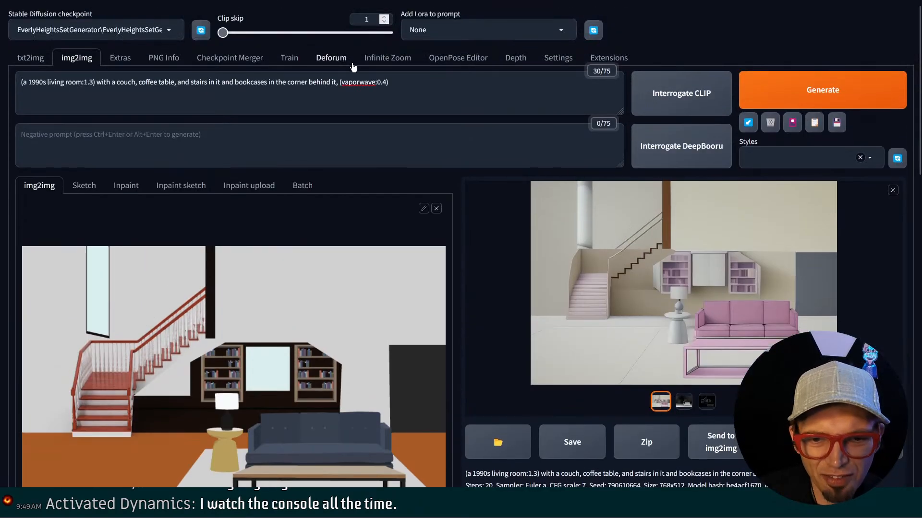
left_click(402, 82)
mouse_move(362, 9)
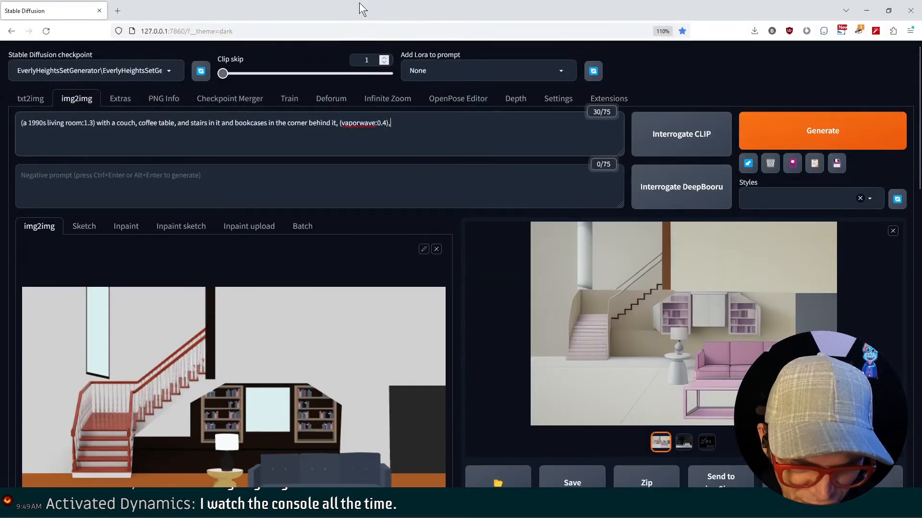
type("da")
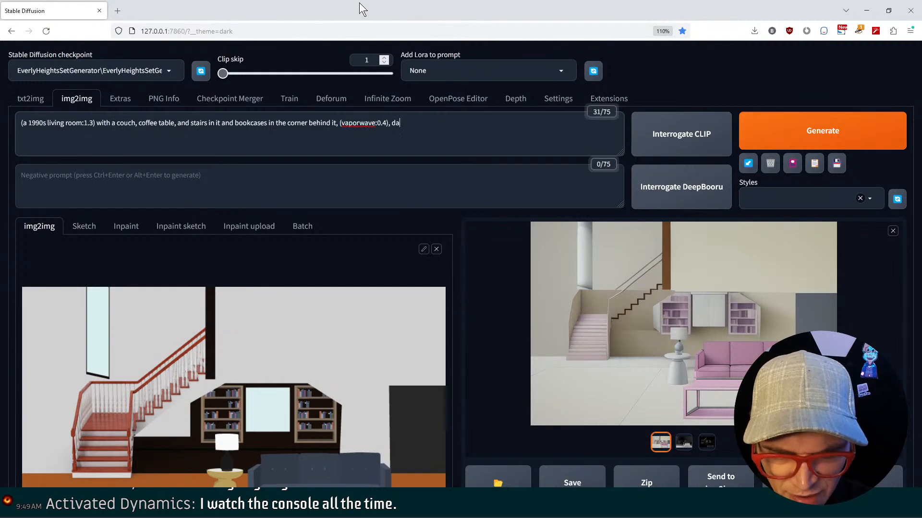
type("rk, earl")
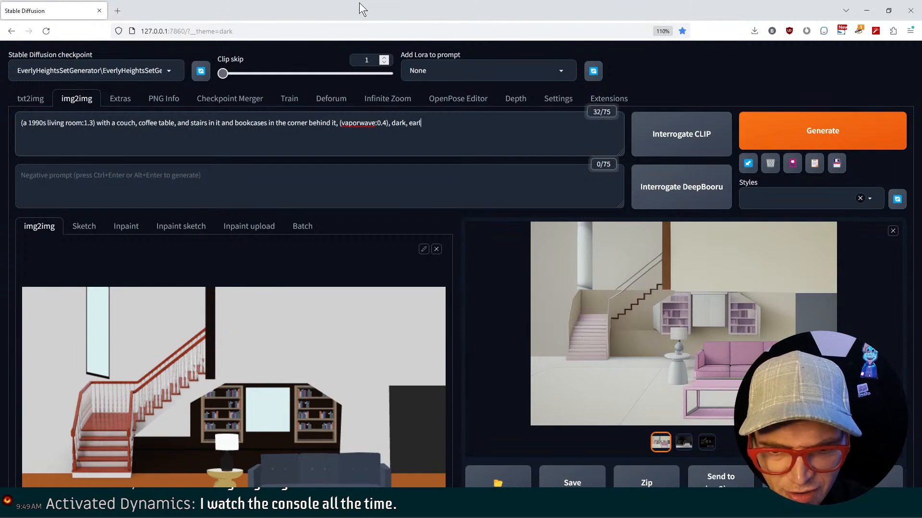
type("y morning")
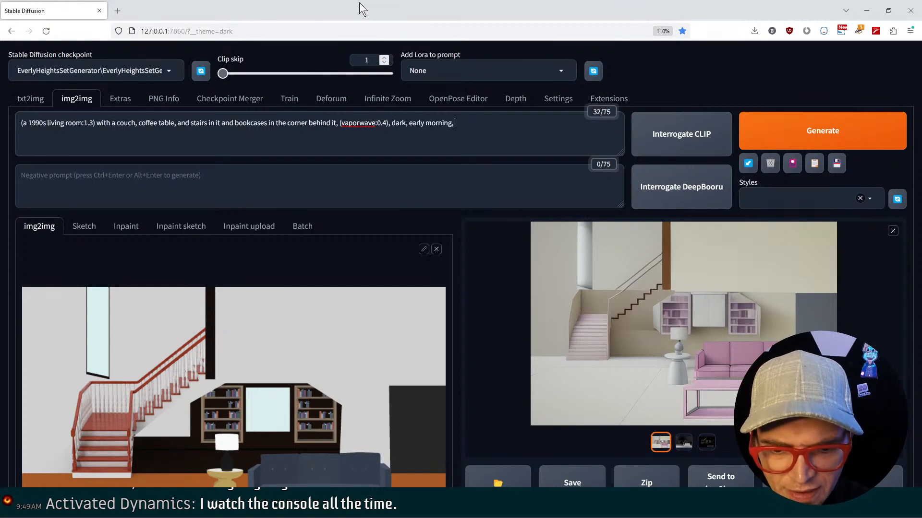
type(", only")
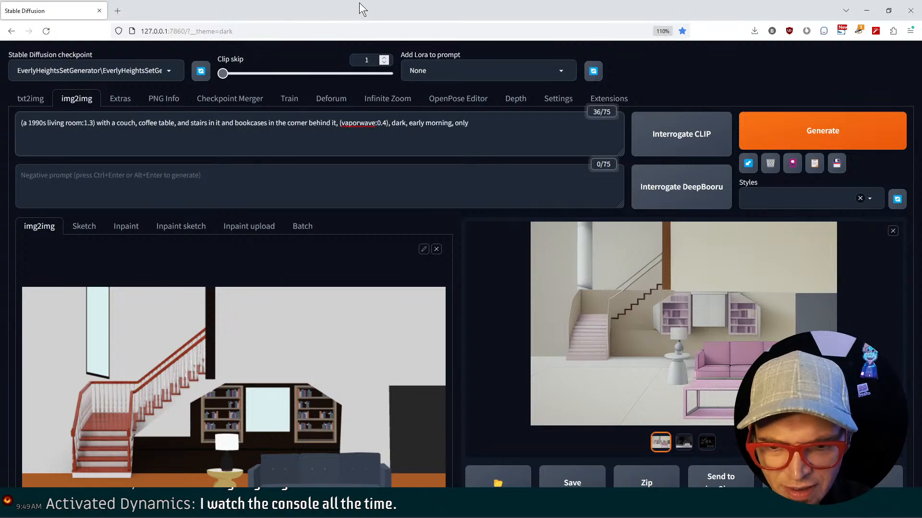
type(" artic")
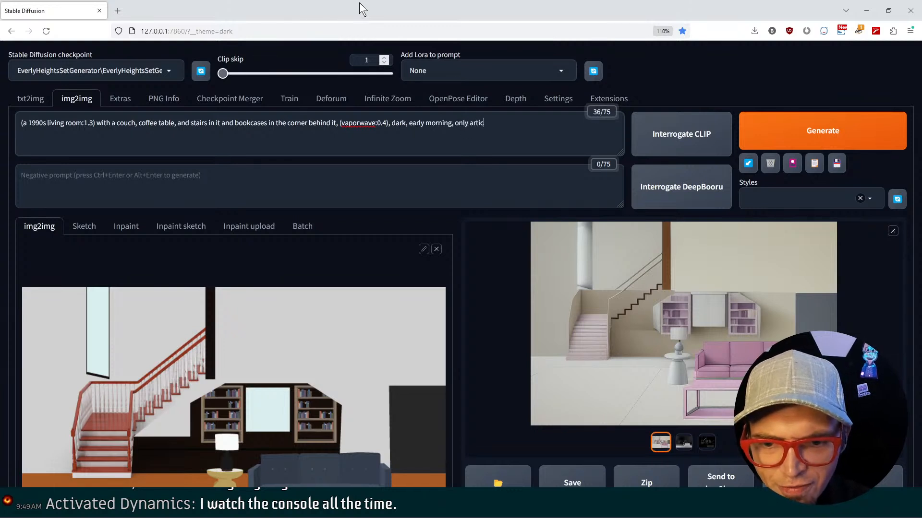
key("BackSpace")
type("ficial lig")
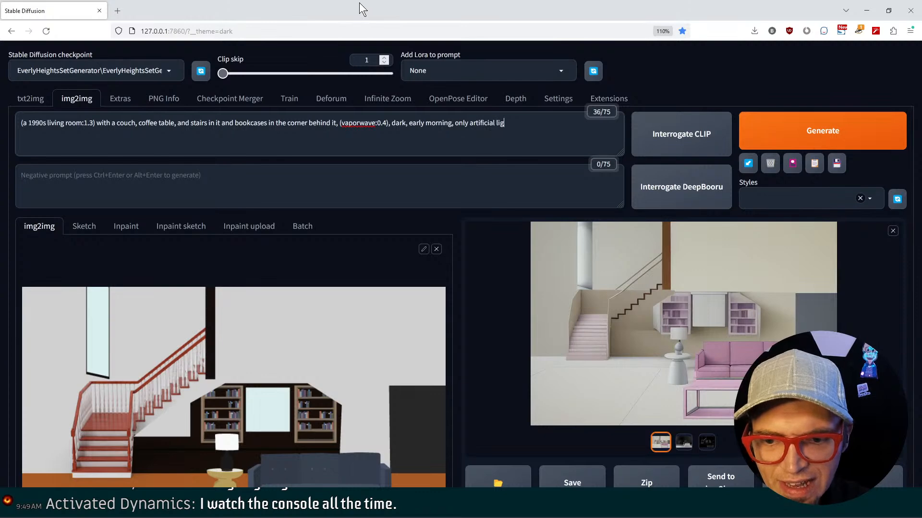
type("ht")
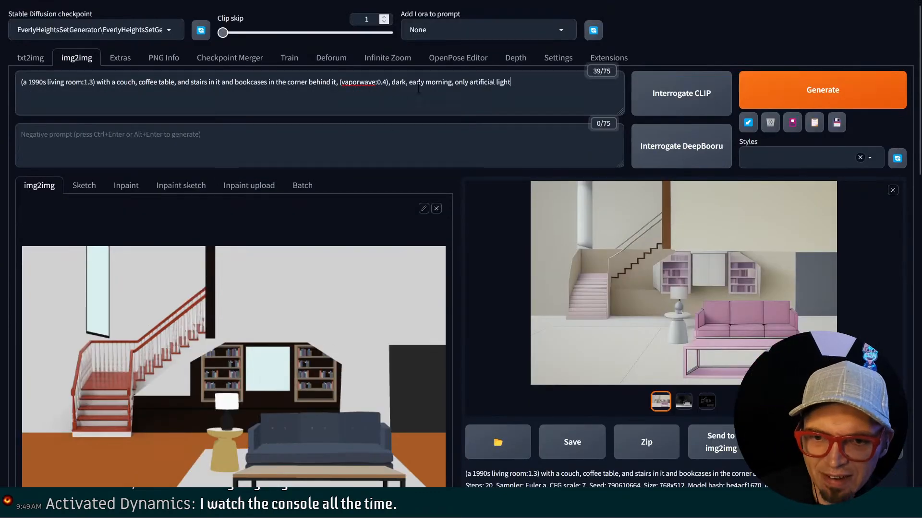
Weight the phrase "dark, early morning, only artificial light" at 0.8 and generate the image
left_click_drag(392, 83, 538, 79)
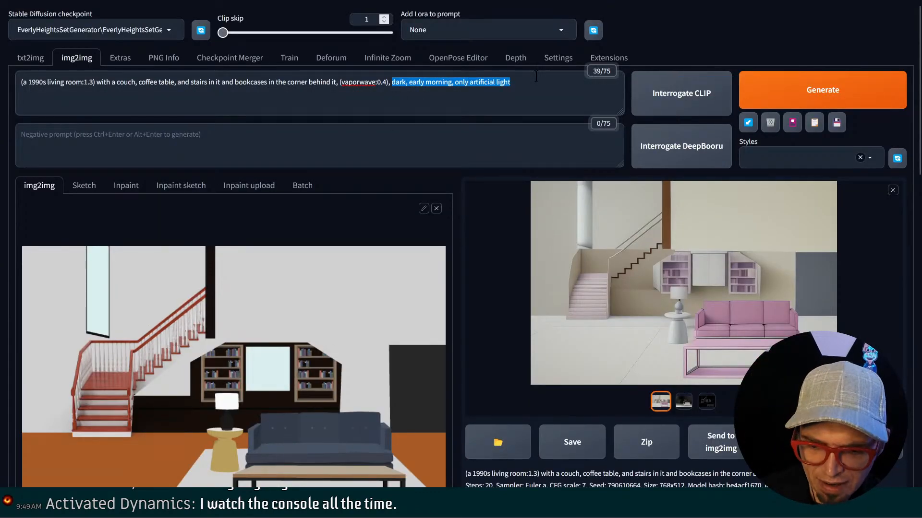
key("ctrl+Down")
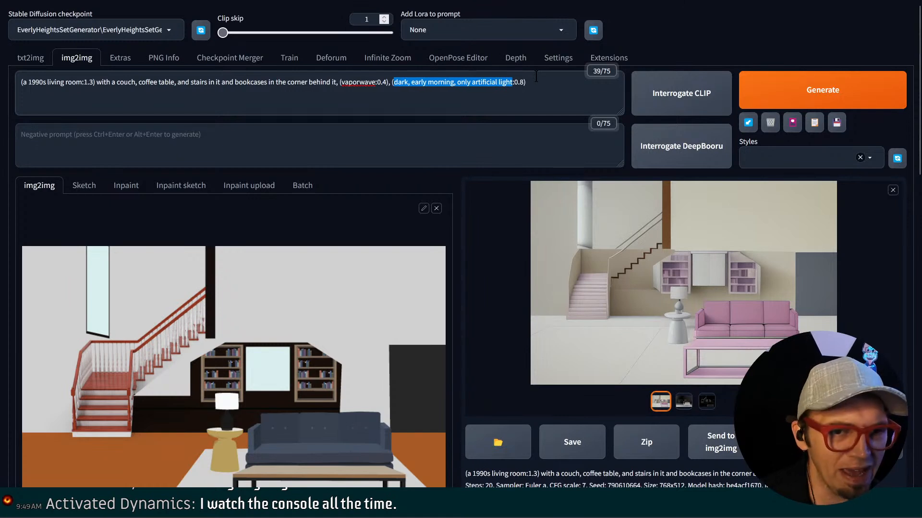
left_click(878, 90)
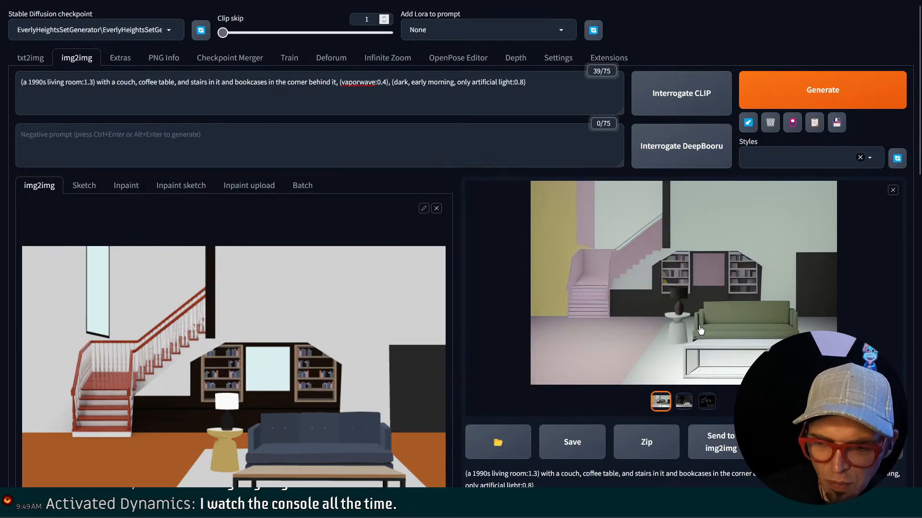
Disable the Lineart ControlNet unit and generate the image with only the Depth unit guiding it
scroll(699, 326, "down", 5)
scroll(698, 324, "up", 3)
scroll(698, 288, "down", 10)
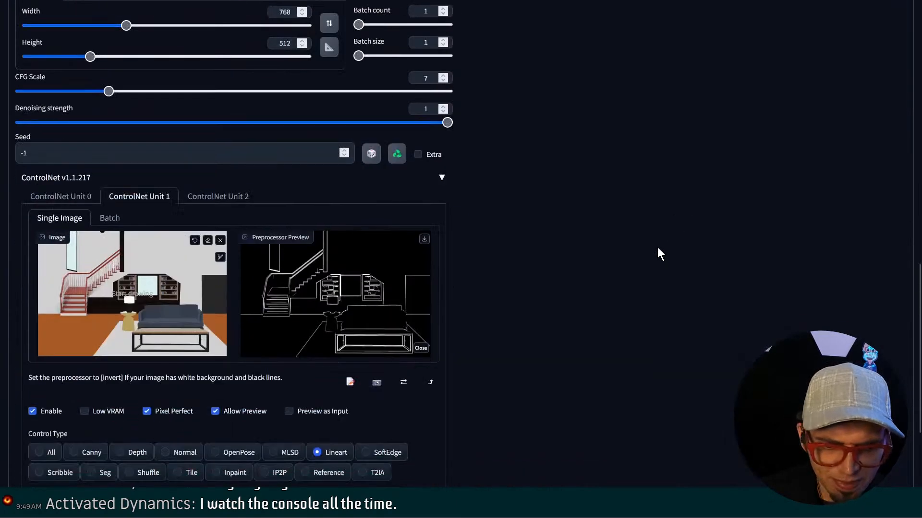
scroll(624, 243, "down", 4)
scroll(408, 211, "up", 2)
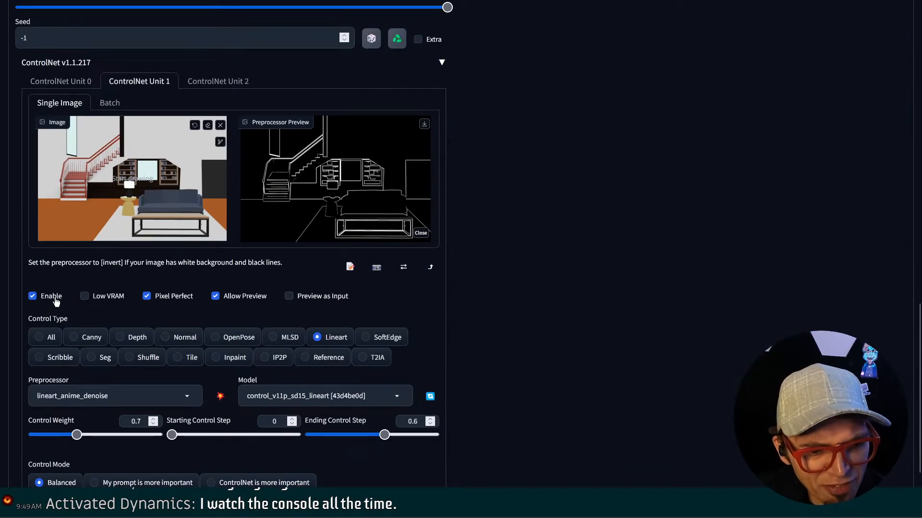
scroll(691, 261, "up", 15)
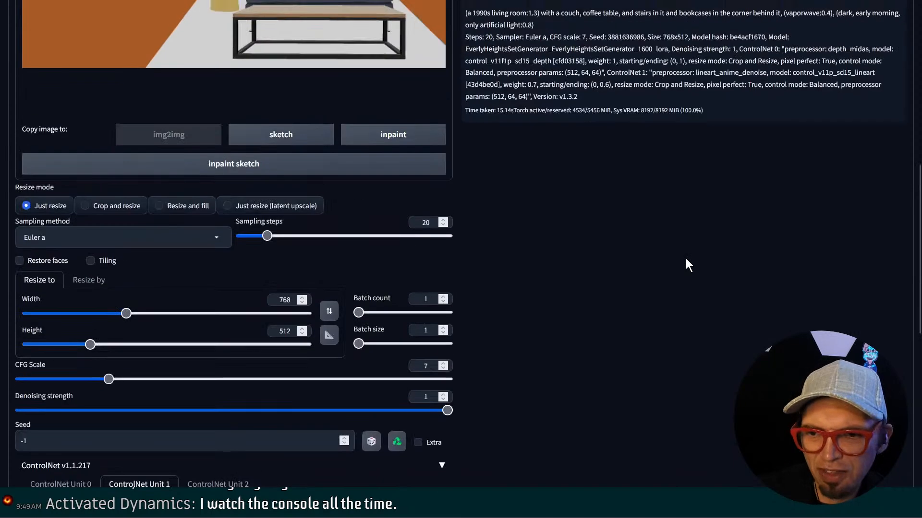
left_click(784, 85)
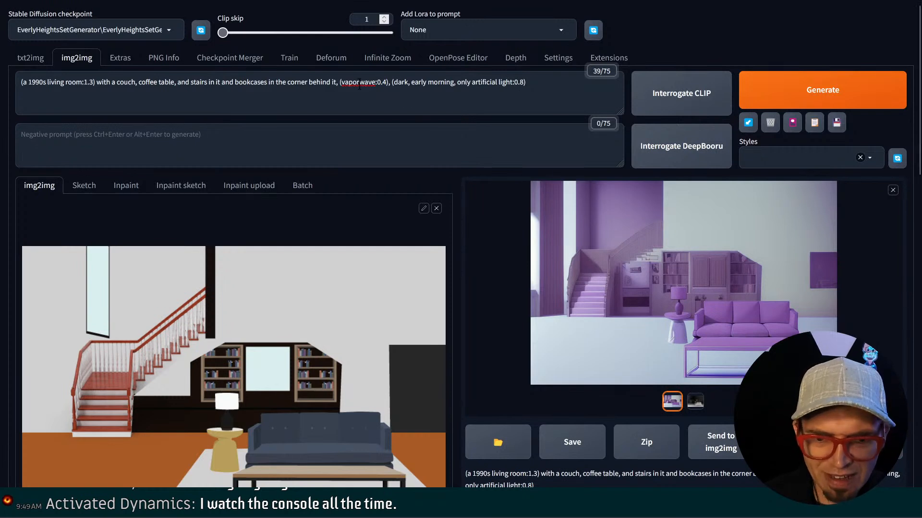
Remove the "(vaporwave:0.4)" term from the prompt and generate the image again
left_click_drag(339, 82, 389, 85)
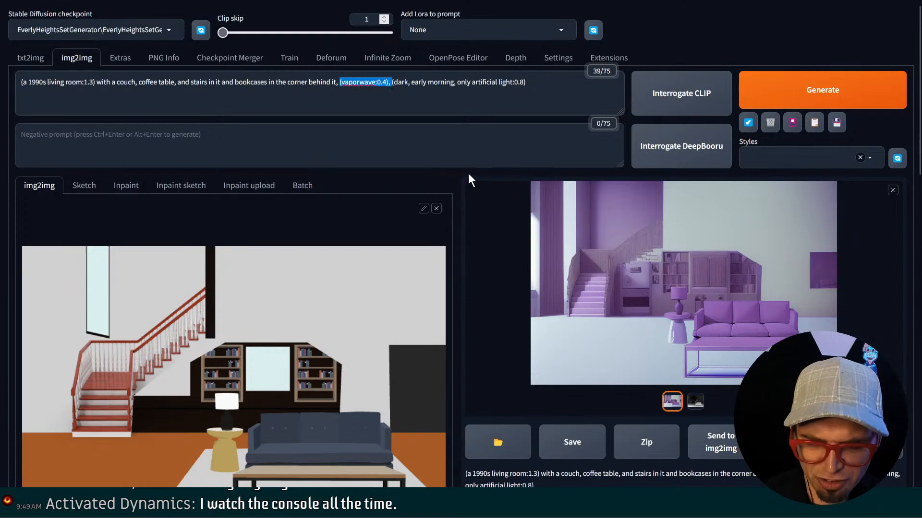
key("BackSpace")
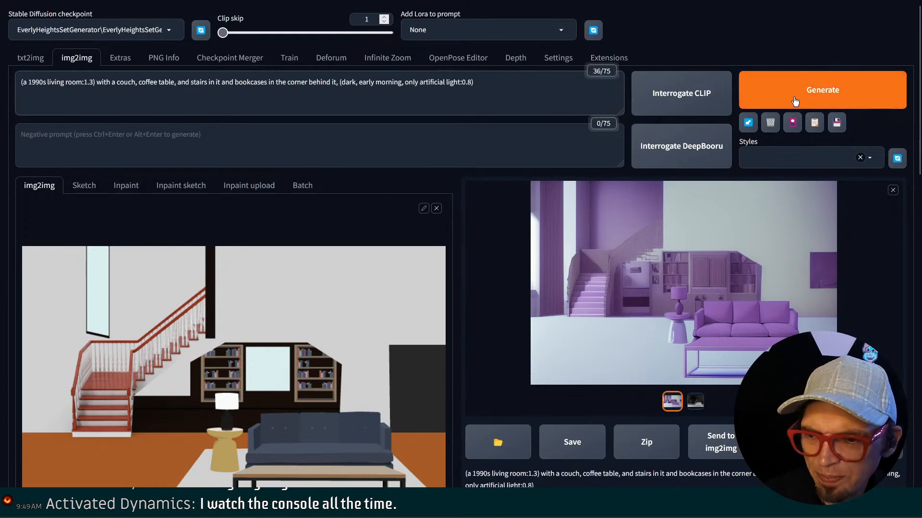
left_click(792, 92)
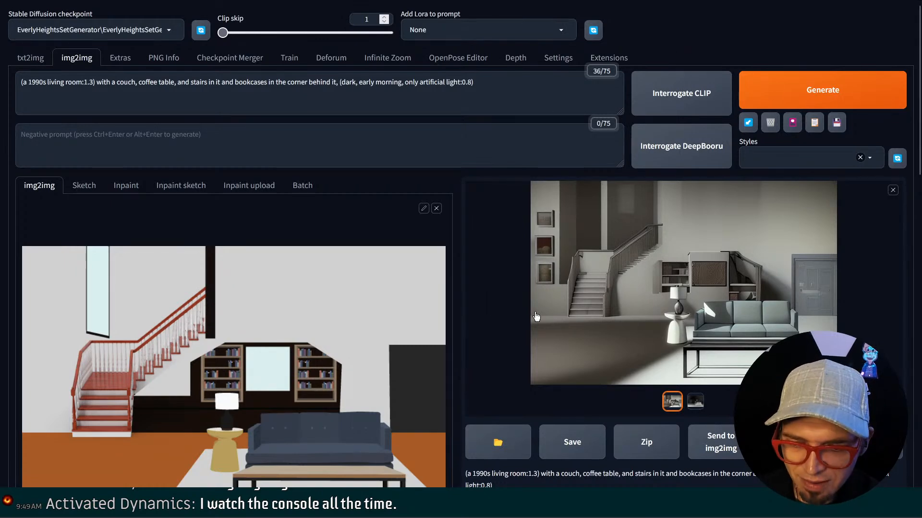
Re-enable the Lineart ControlNet unit with control weight 1 and ending control step 0.18, and generate the image
scroll(542, 300, "down", 13)
scroll(359, 301, "down", 5)
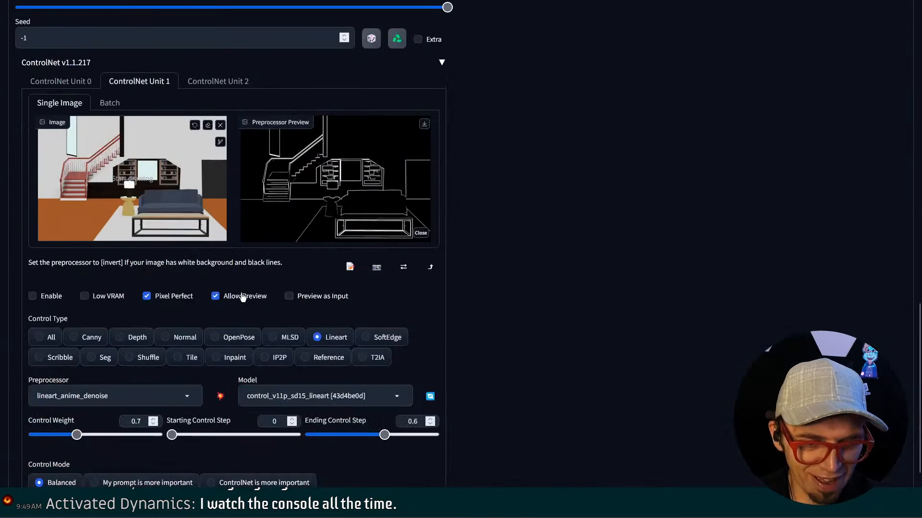
left_click(55, 300)
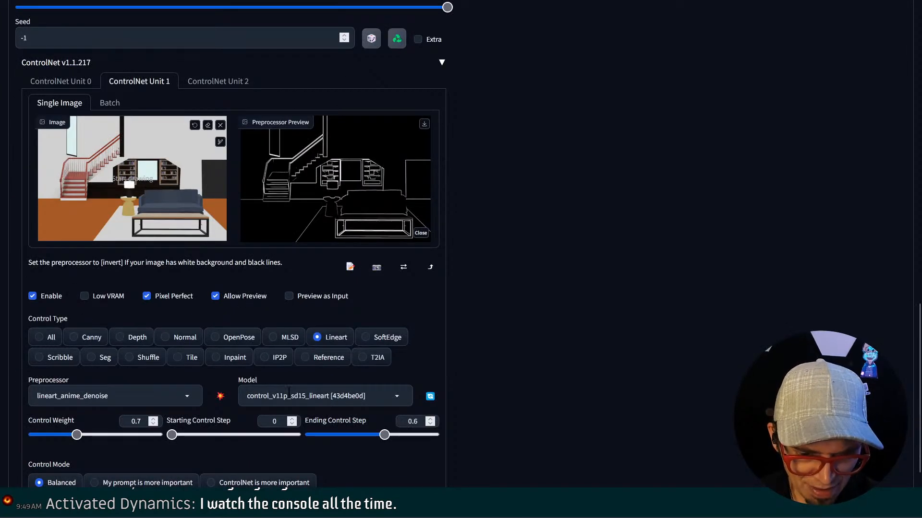
scroll(301, 389, "down", 2)
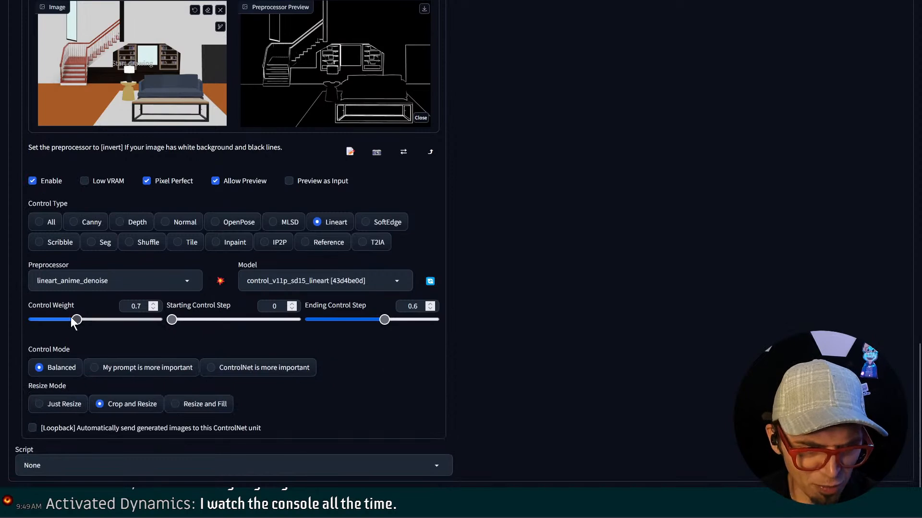
left_click(333, 321)
mouse_move(334, 321)
left_mouse_down()
mouse_move(323, 321)
mouse_move(333, 323)
left_mouse_up()
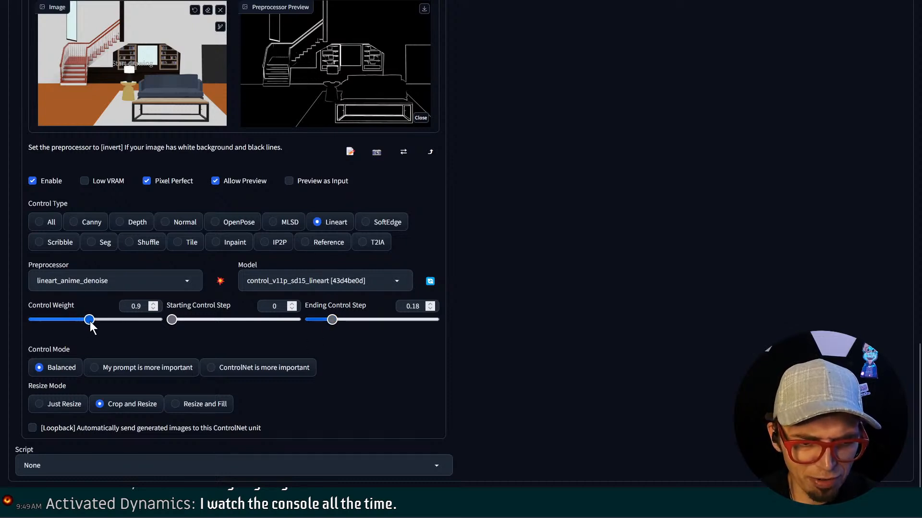
left_click_drag(90, 321, 96, 321)
scroll(638, 90, "up", 20)
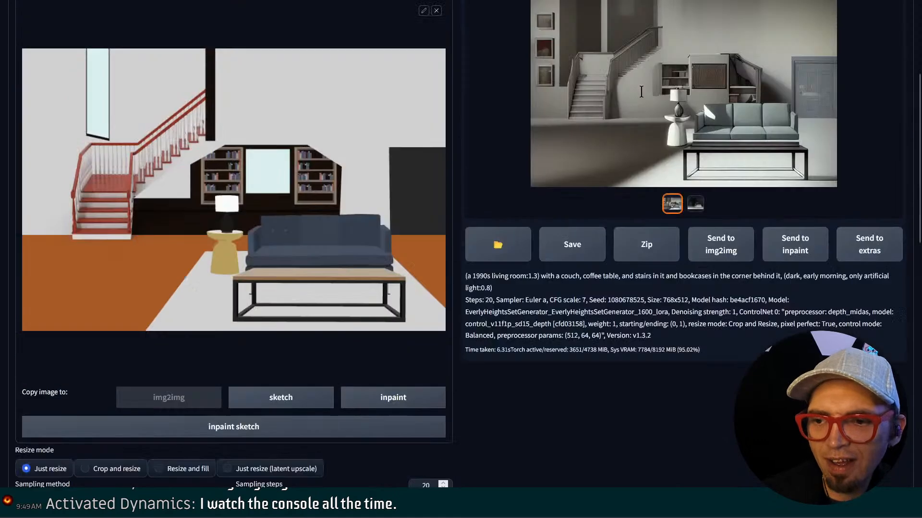
scroll(858, 108, "up", 5)
left_click(843, 102)
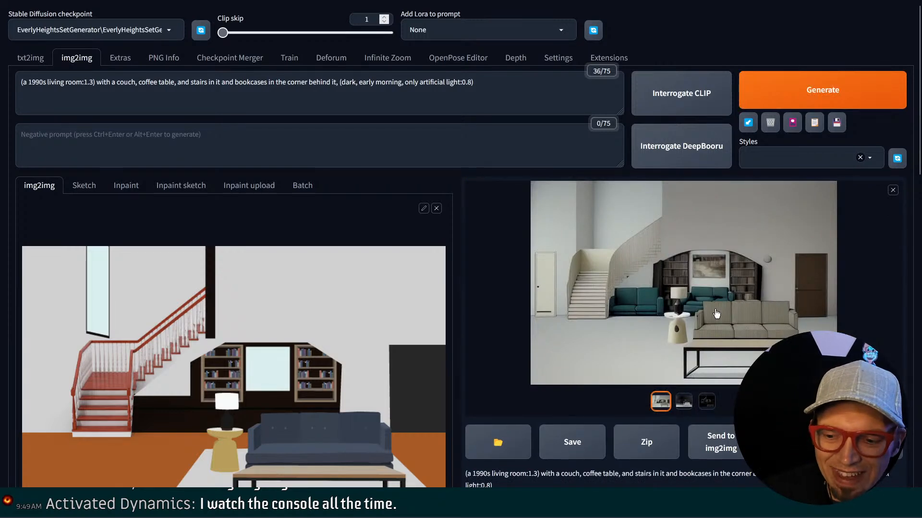
Set the Lineart ControlNet unit's ending control step to 1
scroll(610, 321, "down", 20)
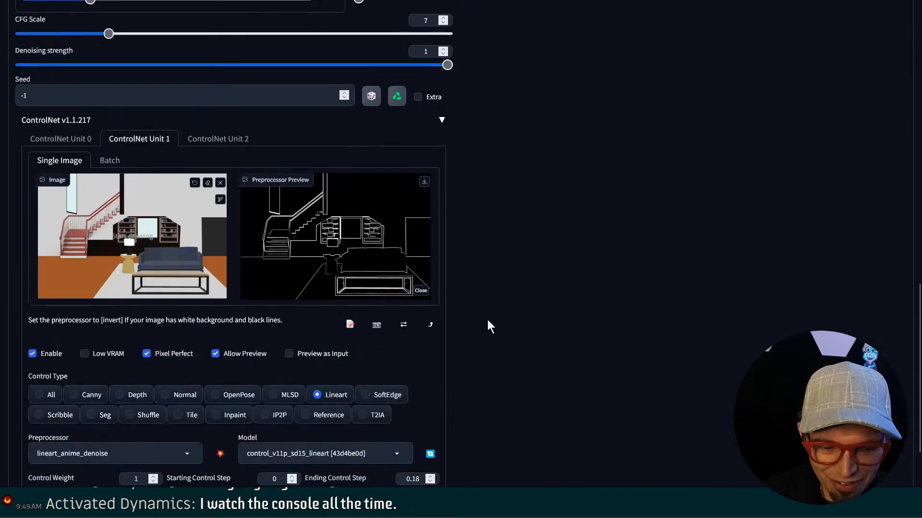
scroll(123, 140, "up", 5)
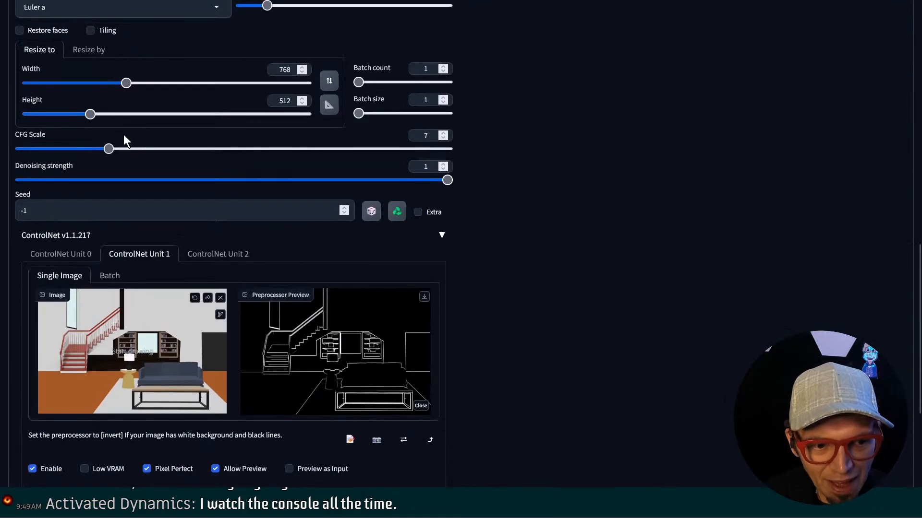
left_click(87, 255)
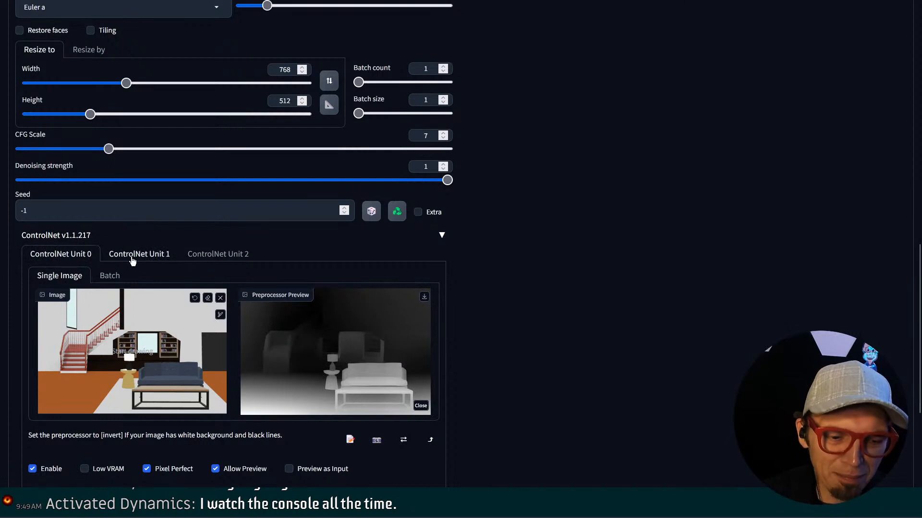
left_click(132, 259)
scroll(139, 261, "down", 5)
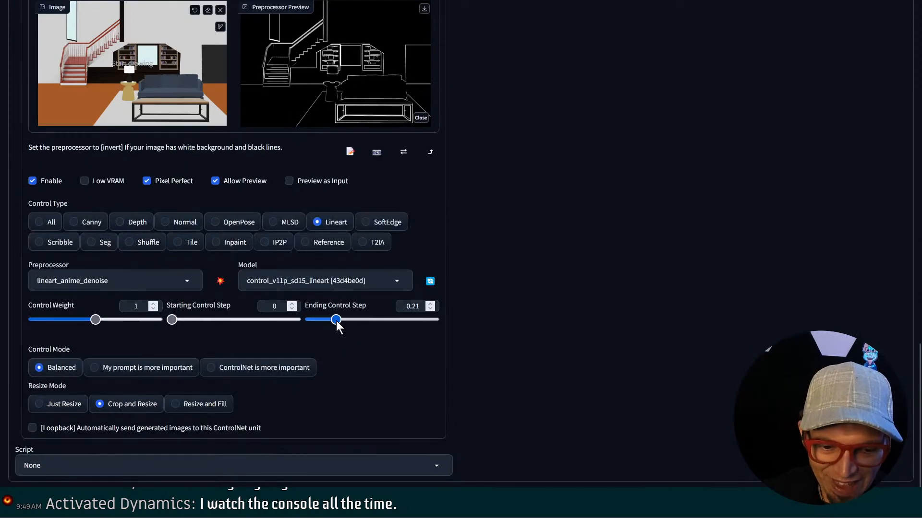
left_click_drag(336, 320, 387, 320)
scroll(321, 281, "up", 5)
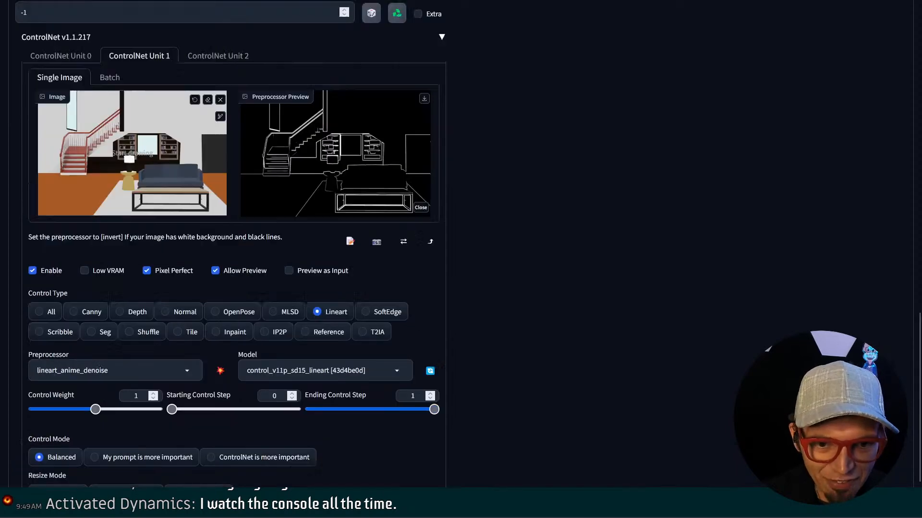
Set the Depth ControlNet unit's ending control step to 0.7 and generate the image
left_click(74, 198)
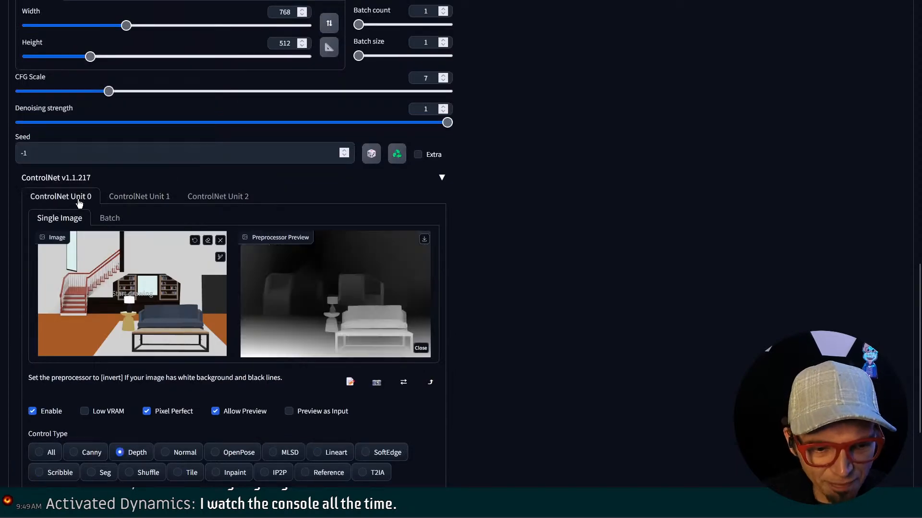
scroll(313, 331, "down", 4)
left_click_drag(378, 376, 387, 377)
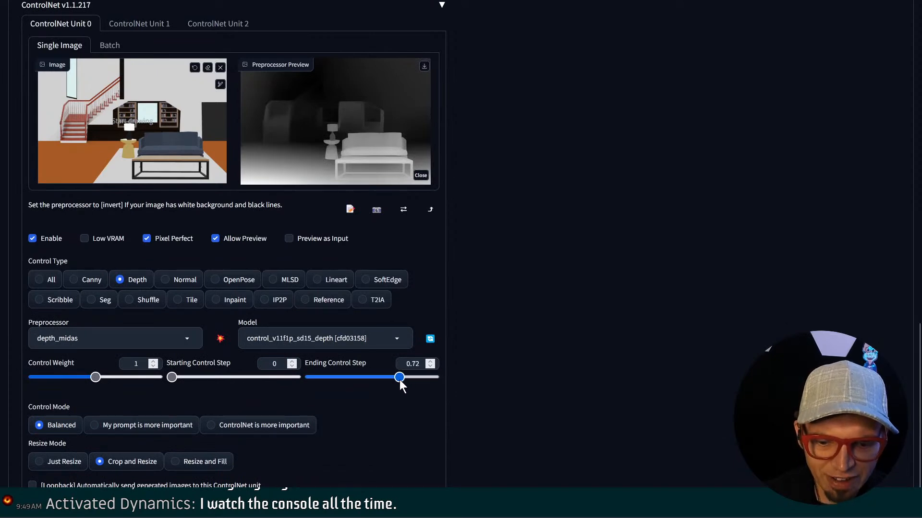
scroll(528, 238, "up", 15)
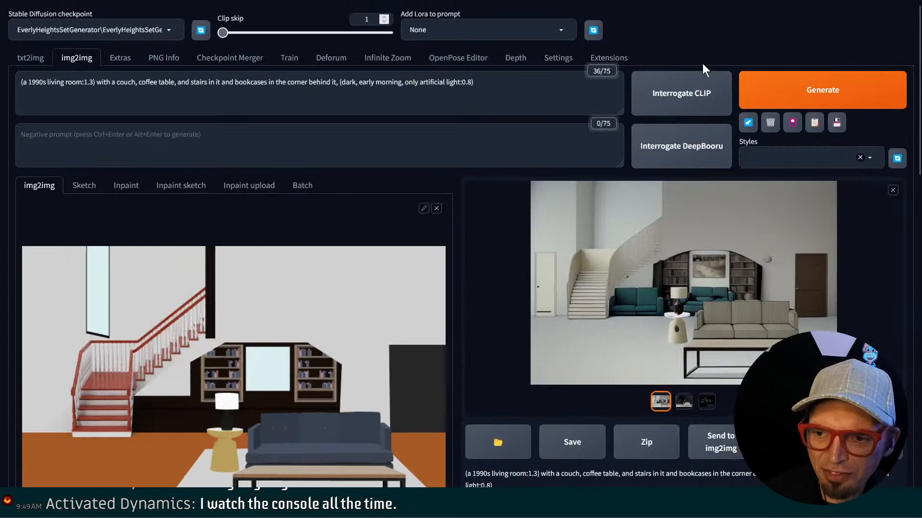
left_click(787, 96)
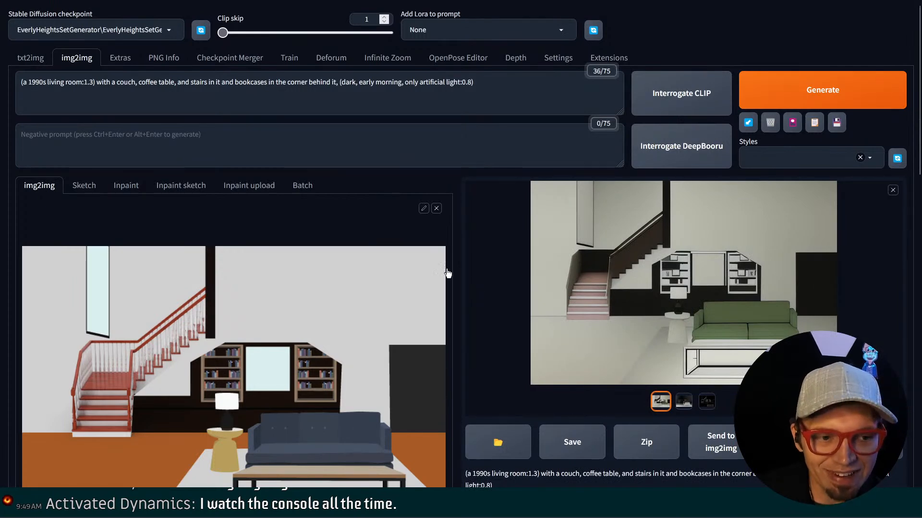
Set the Depth ControlNet unit's ending control step to 1
scroll(597, 317, "down", 12)
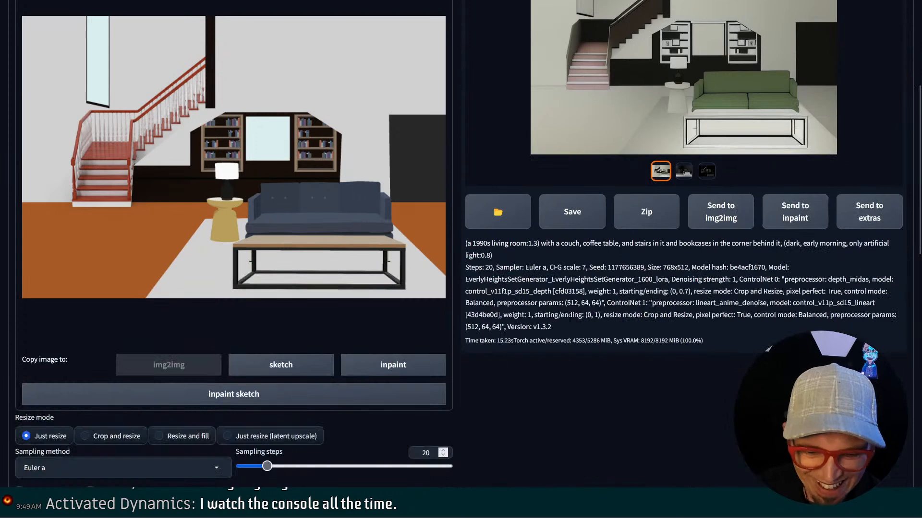
scroll(188, 264, "down", 3)
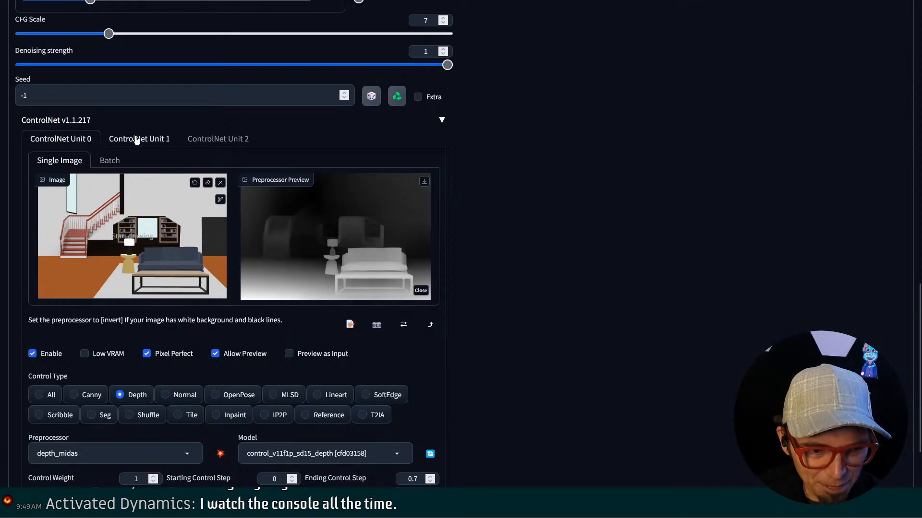
left_click(137, 139)
left_click(69, 139)
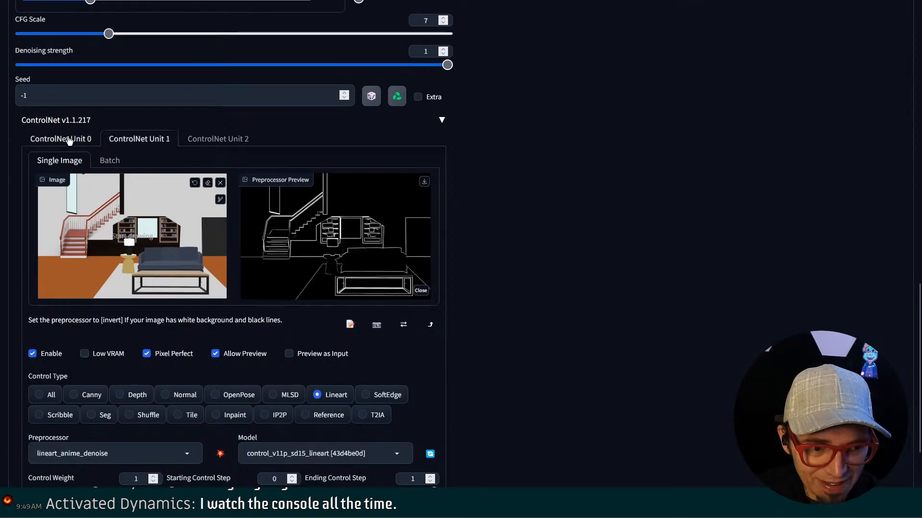
scroll(149, 369, "down", 3)
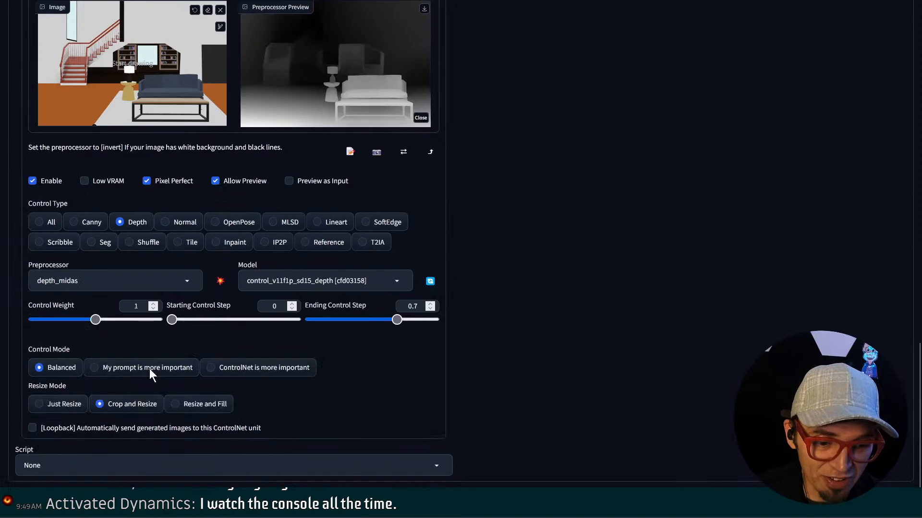
scroll(335, 297, "up", 2)
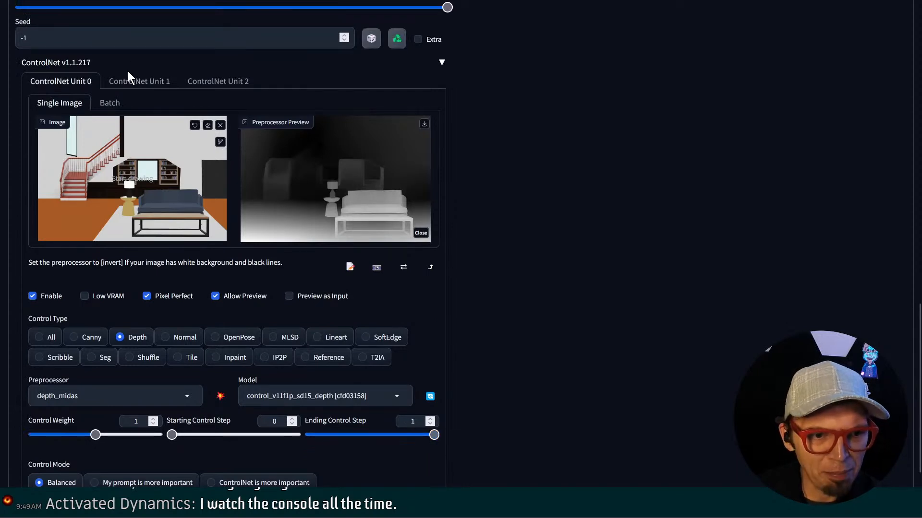
Switch ControlNet Unit 1 from Lineart to Canny, run its preprocessor preview and generate the image
left_click(133, 82)
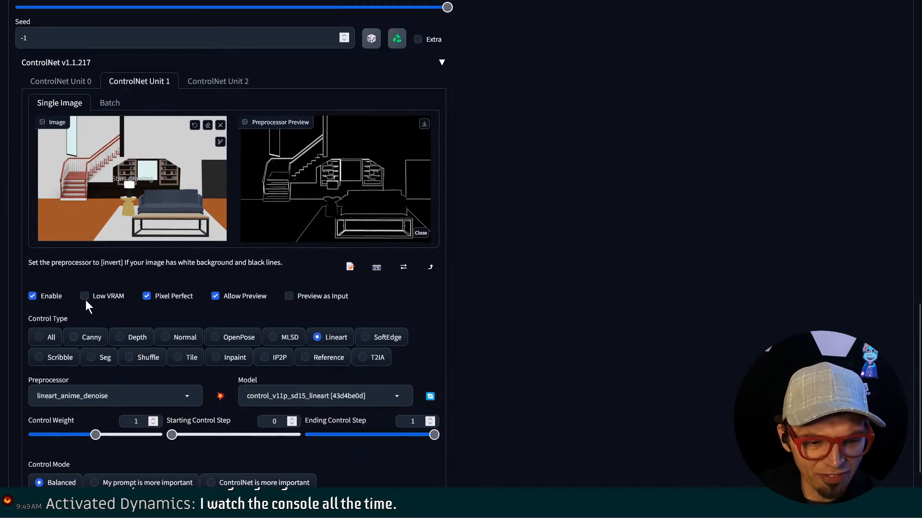
left_click(74, 338)
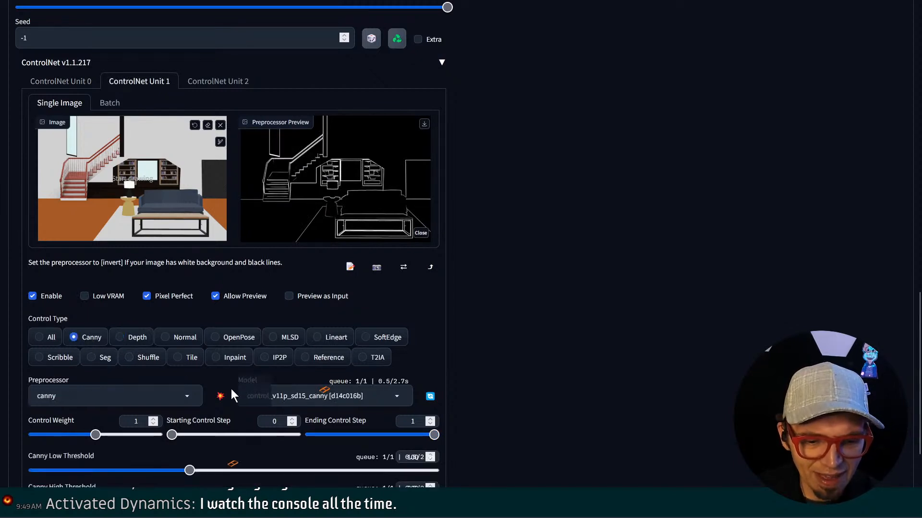
left_click(221, 396)
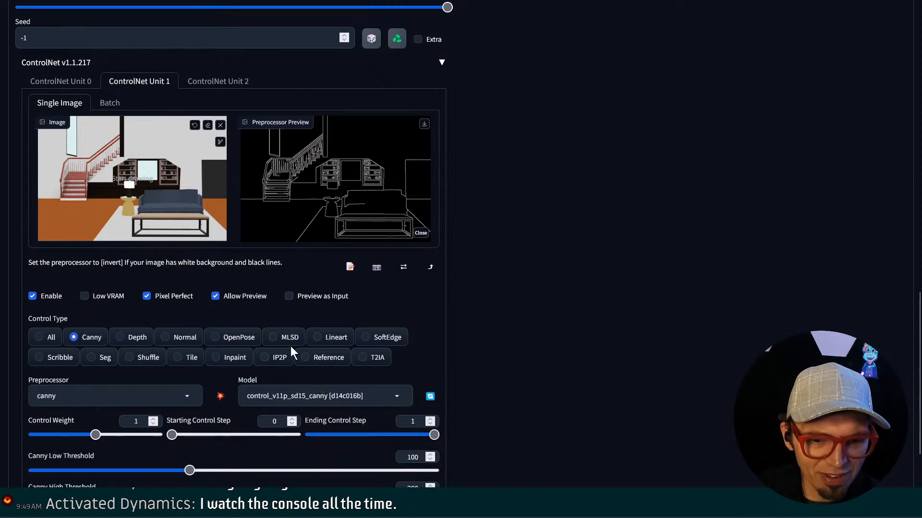
scroll(502, 192, "up", 8)
scroll(502, 192, "up", 10)
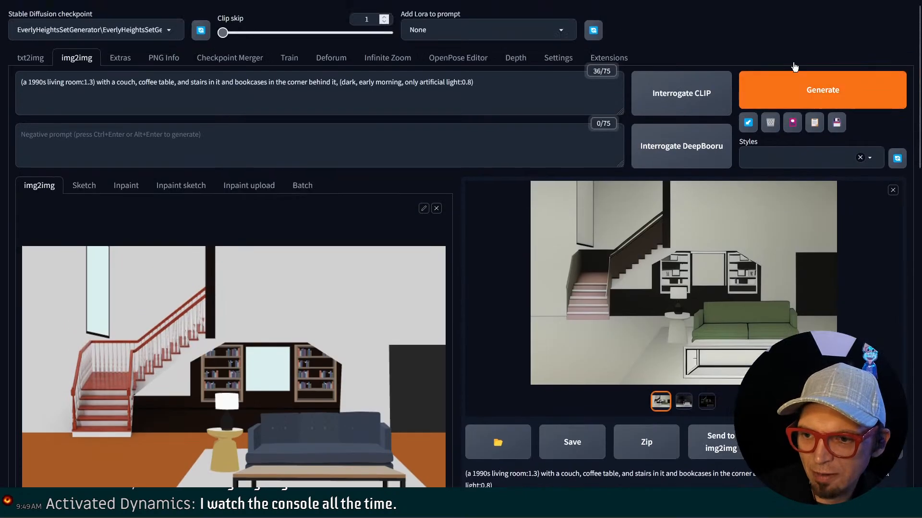
left_click(797, 79)
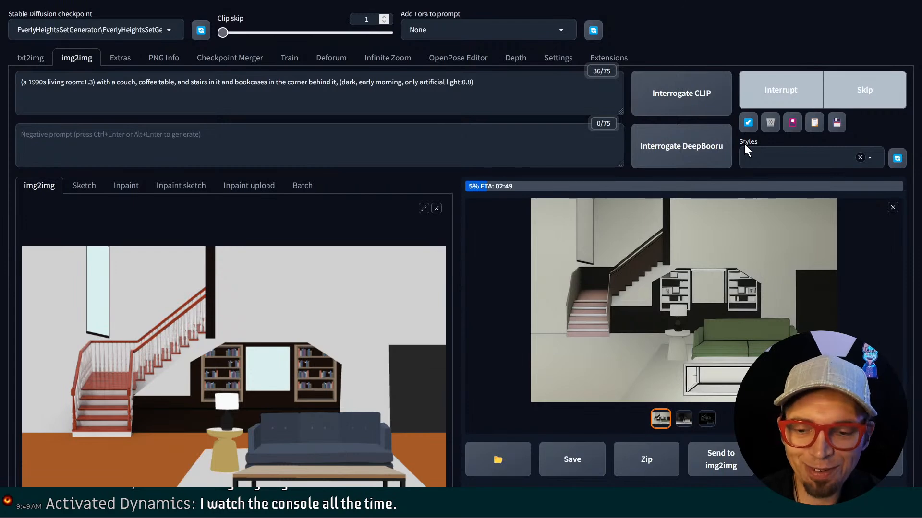
Try sending the generated living-room image to Inpaint and clear the inpaint canvas
scroll(661, 220, "down", 10)
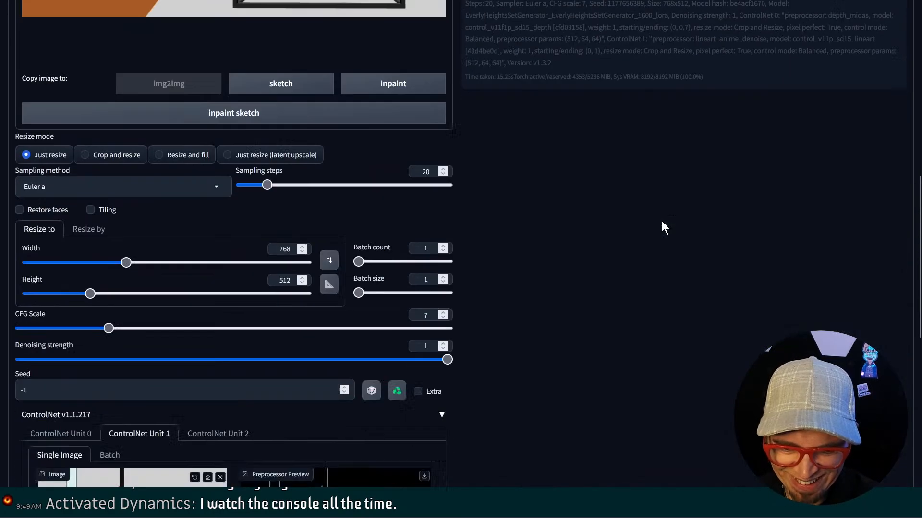
scroll(660, 222, "up", 7)
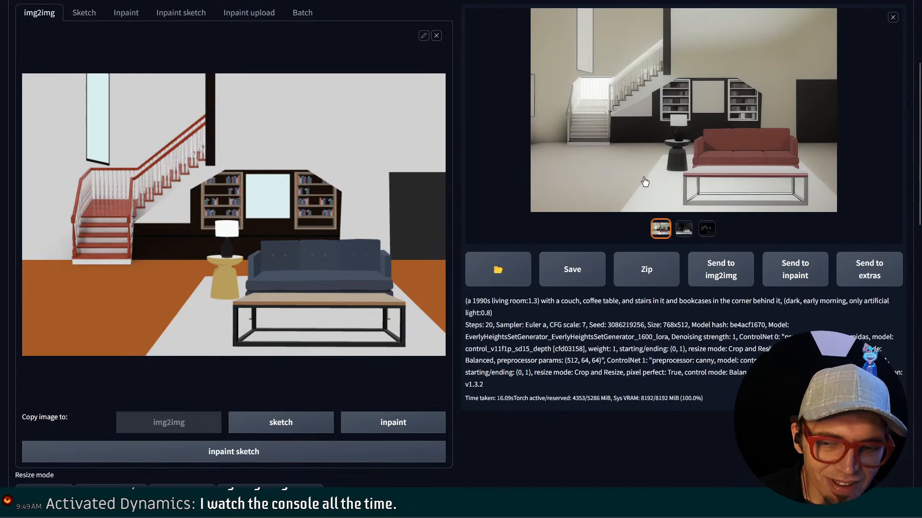
scroll(686, 159, "up", 3)
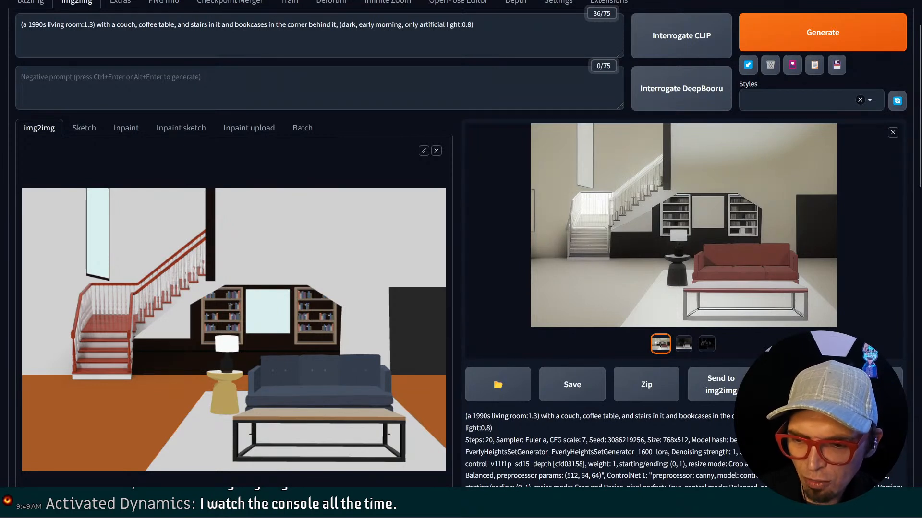
left_click(795, 384)
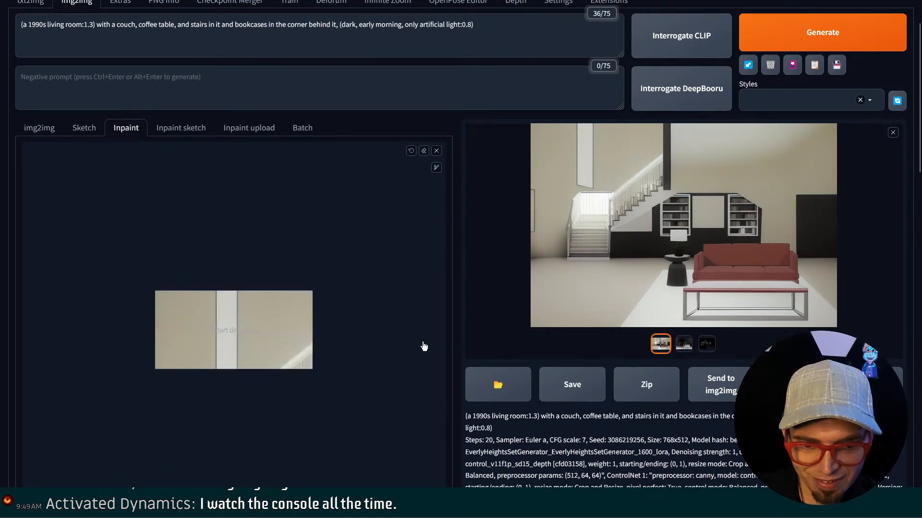
left_click(437, 151)
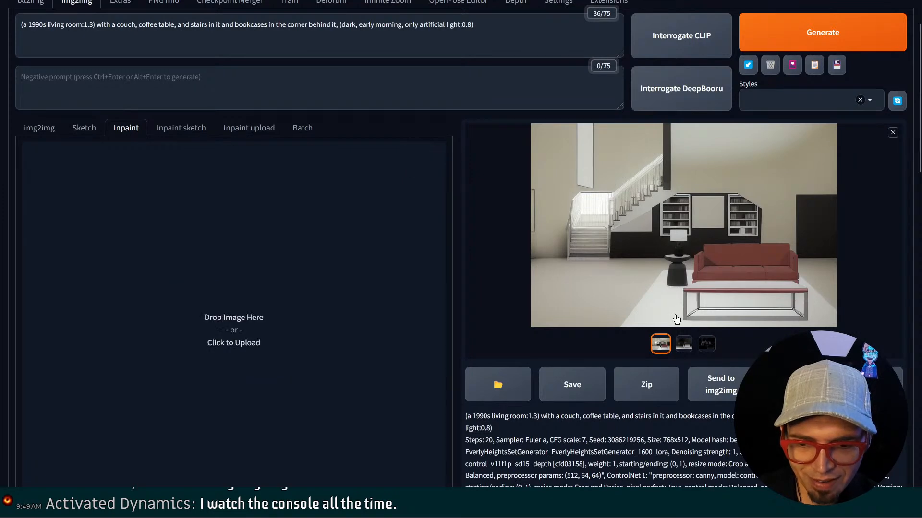
Try loading the generated image into Inpaint directly from the result gallery and by sending it again, clearing the canvas each time
left_click_drag(743, 324, 285, 166)
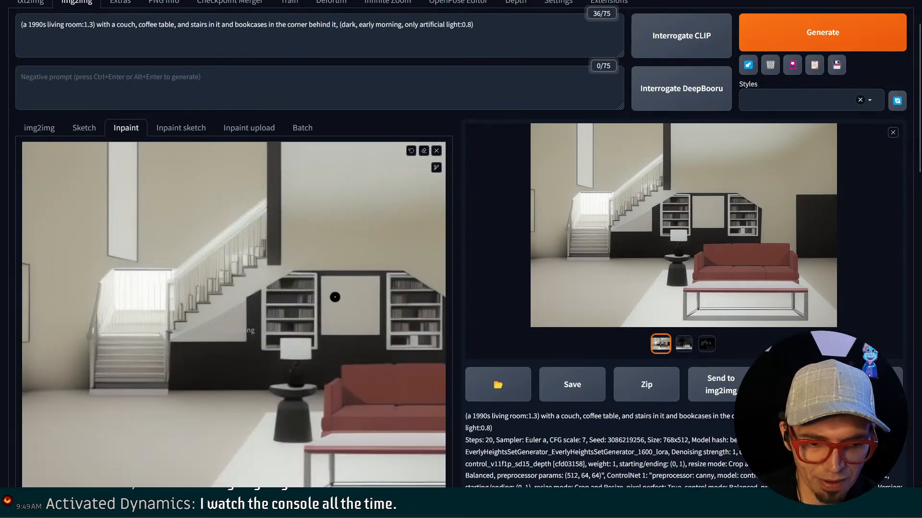
scroll(358, 288, "down", 5)
scroll(326, 260, "up", 4)
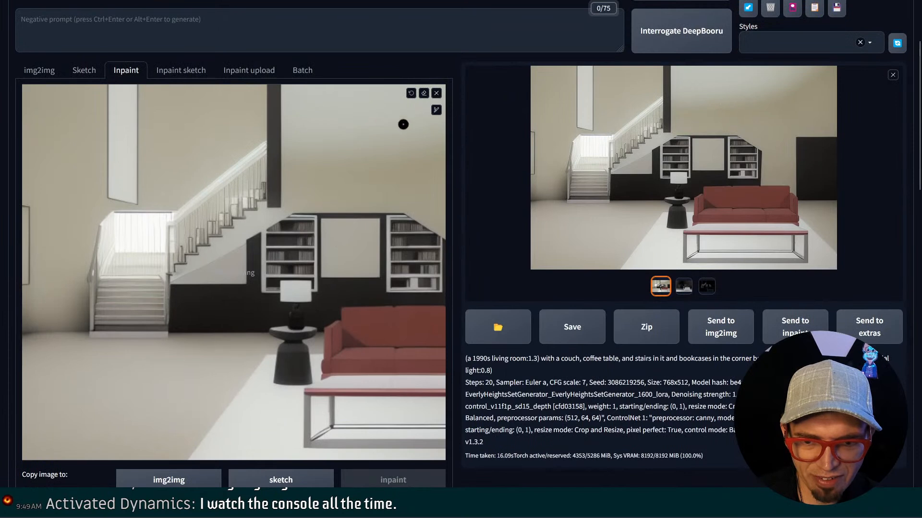
left_click(437, 93)
left_click(795, 327)
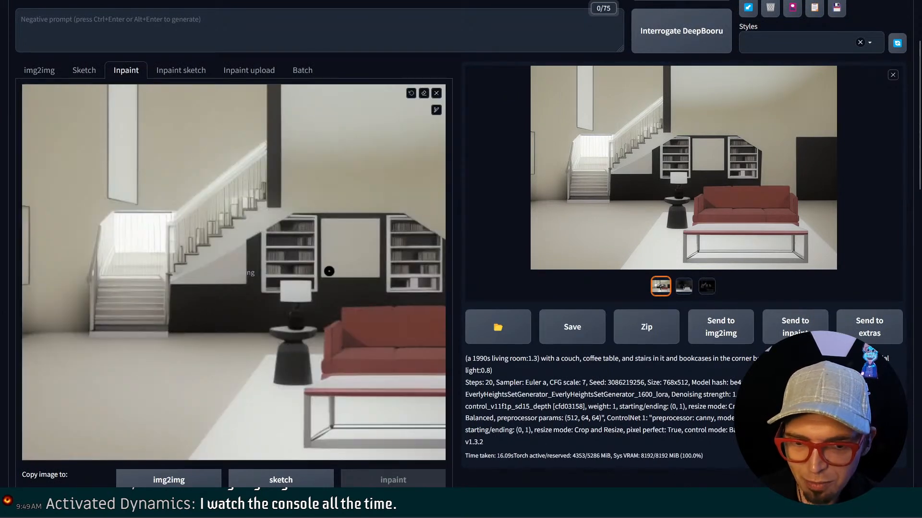
left_click(435, 94)
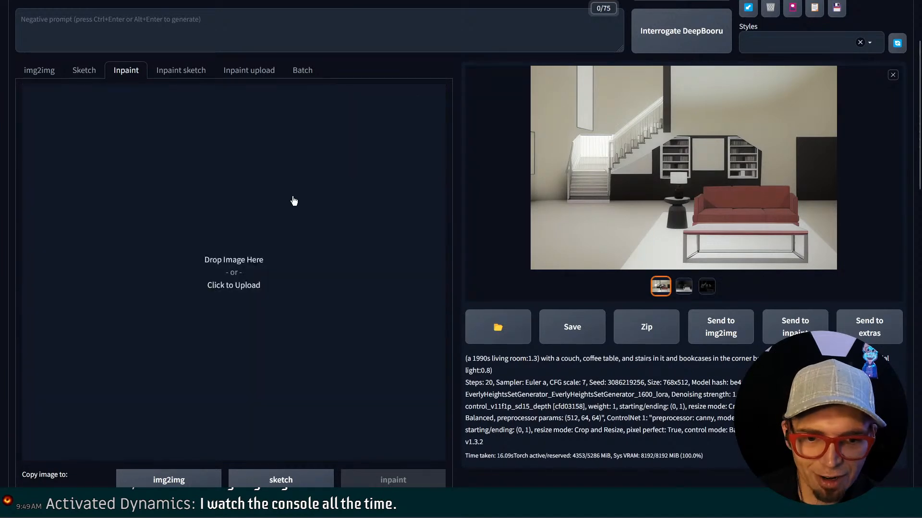
Load the render 00011-3086219256.png from the 2023-06-09 folder of Stable Diffusion Renders into the Inpaint canvas, browsing the folder by thumbnails
left_click(291, 199)
scroll(107, 144, "up", 5)
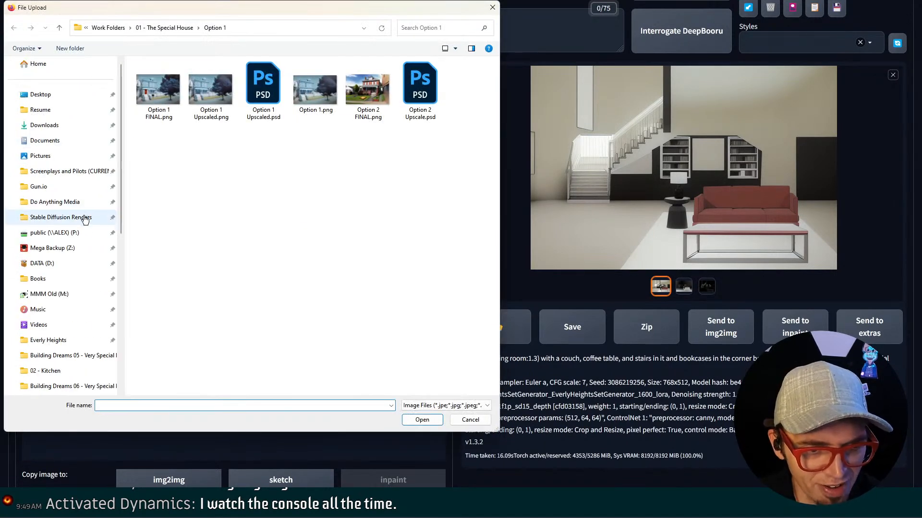
left_click(82, 217)
scroll(165, 185, "down", 15)
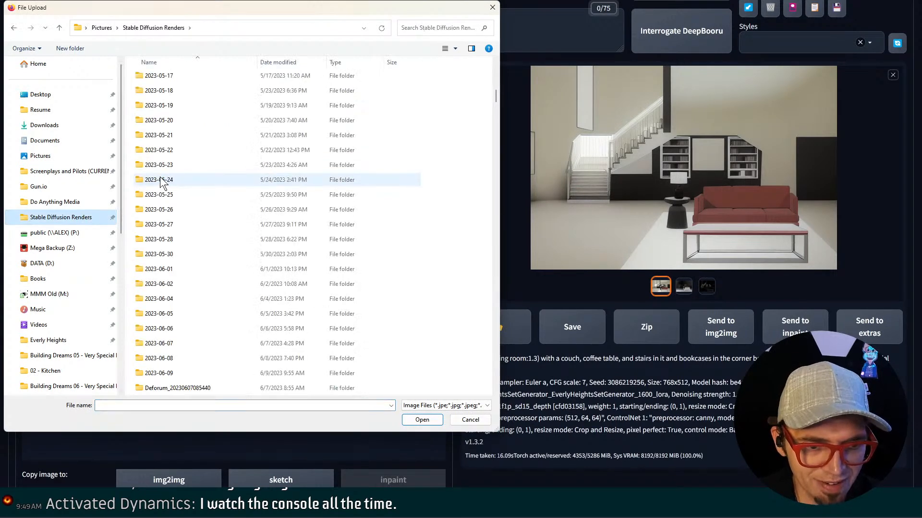
scroll(185, 185, "up", 4)
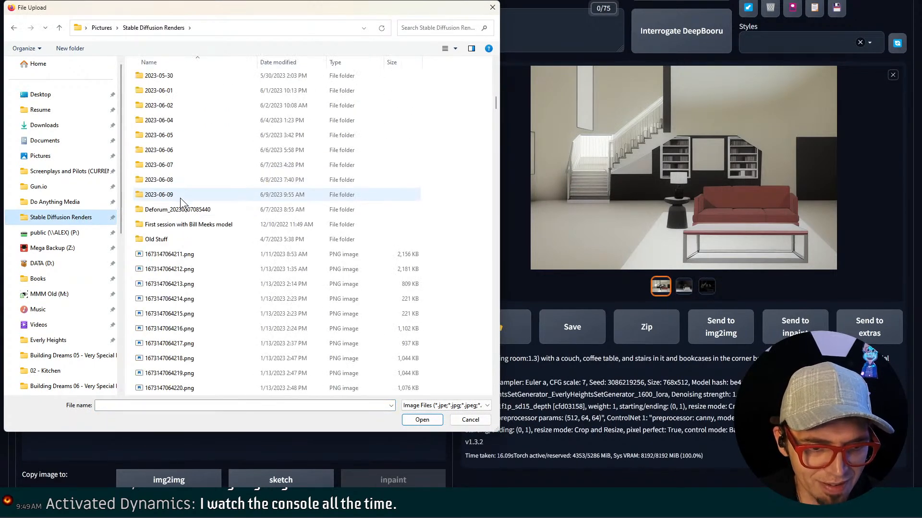
double_click(180, 195)
right_click(211, 268)
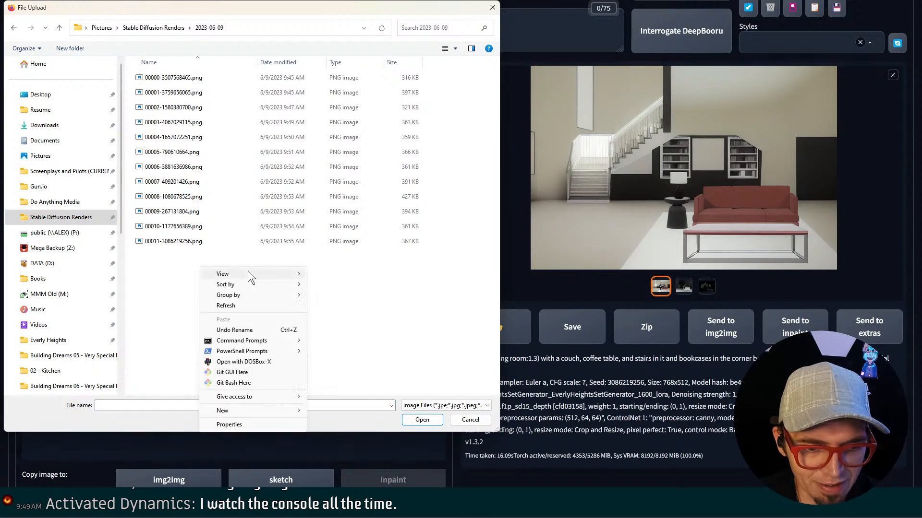
mouse_move(248, 272)
left_click(337, 287)
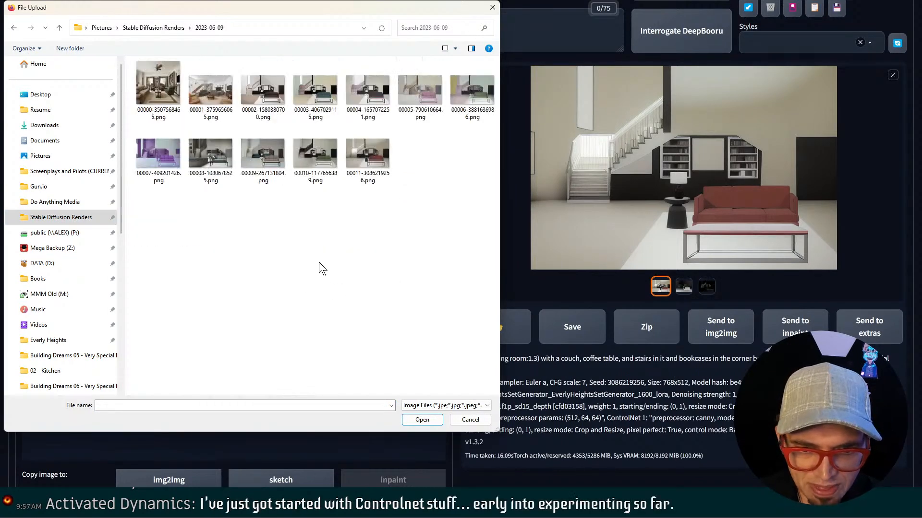
double_click(368, 163)
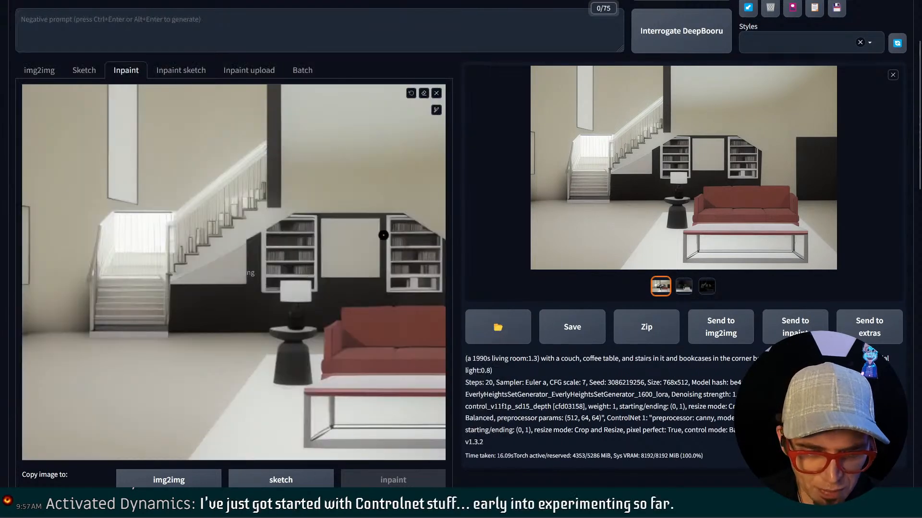
Enlarge the inpaint brush and mask the blank panel between the two bookcases
scroll(377, 188, "down", 2)
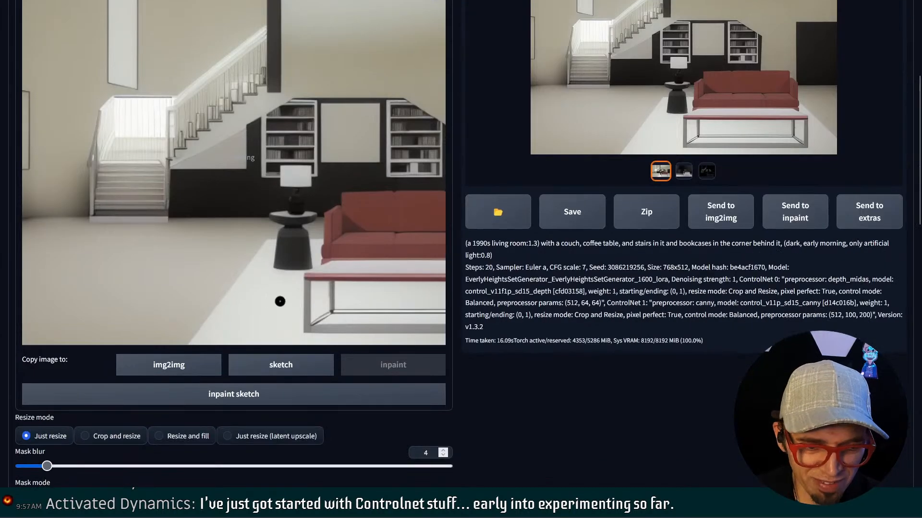
scroll(263, 206, "up", 2)
scroll(261, 137, "down", 5)
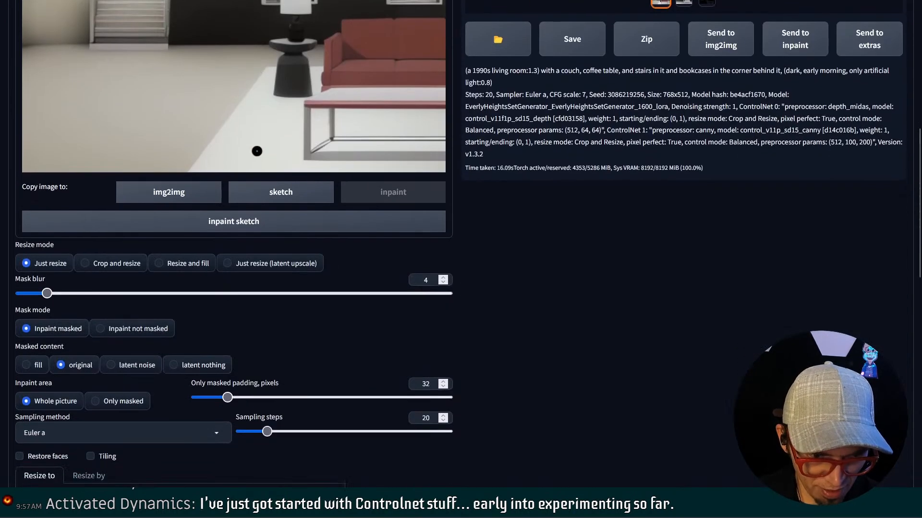
scroll(257, 151, "down", 2)
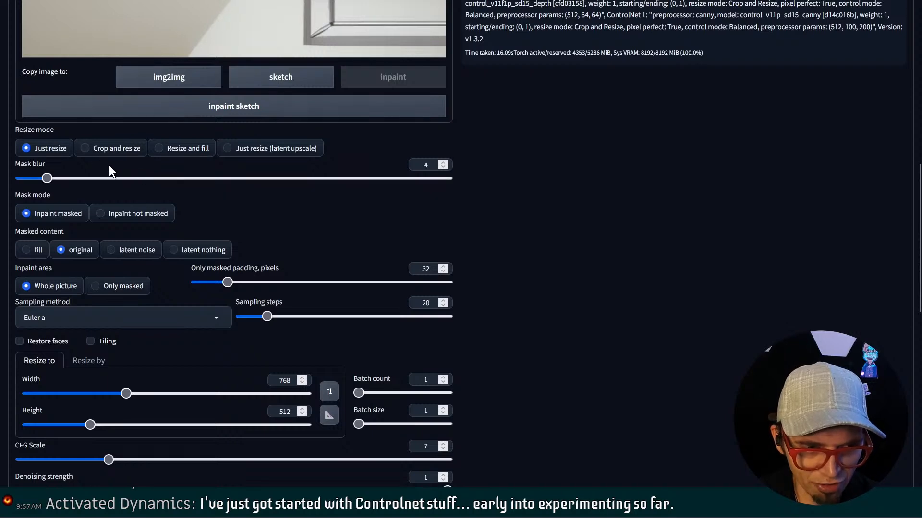
scroll(115, 250, "up", 9)
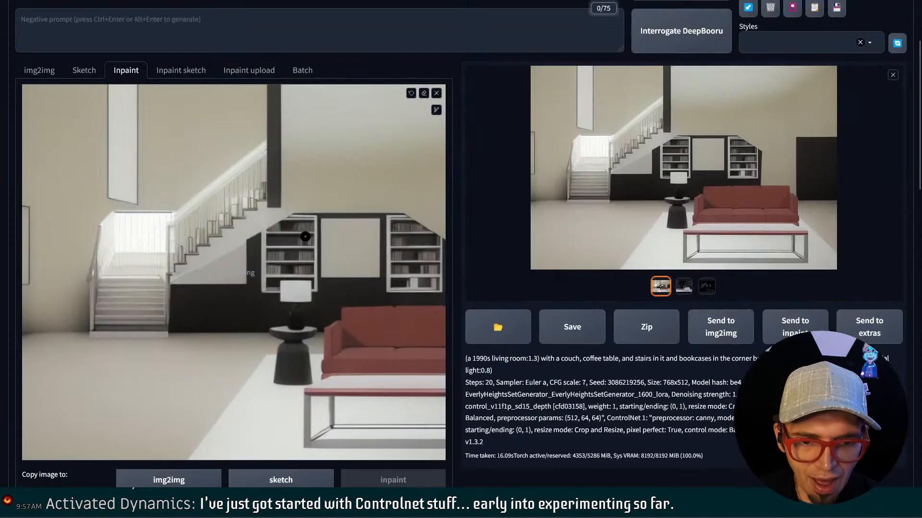
left_click(436, 110)
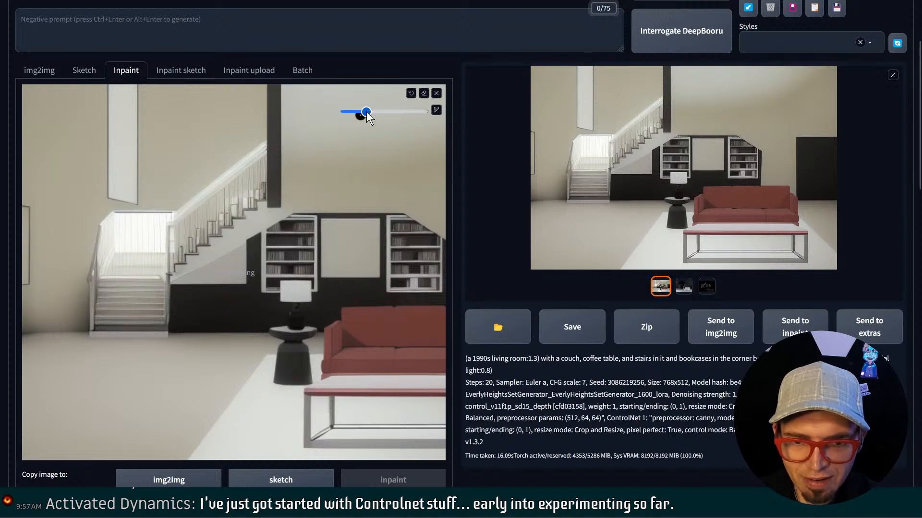
left_click_drag(367, 112, 414, 112)
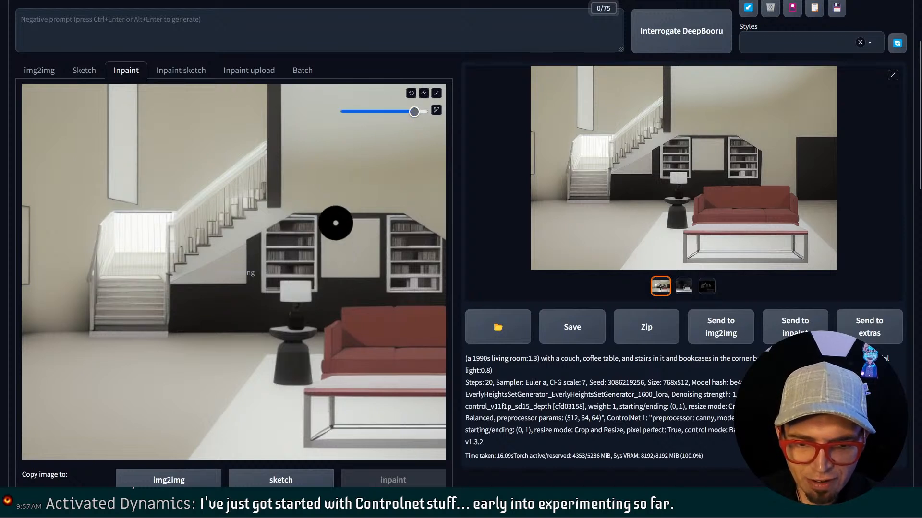
mouse_move(336, 223)
left_mouse_down()
mouse_move(332, 269)
mouse_move(363, 273)
mouse_move(375, 263)
mouse_move(372, 230)
mouse_move(362, 231)
mouse_move(352, 258)
mouse_move(307, 292)
left_mouse_up()
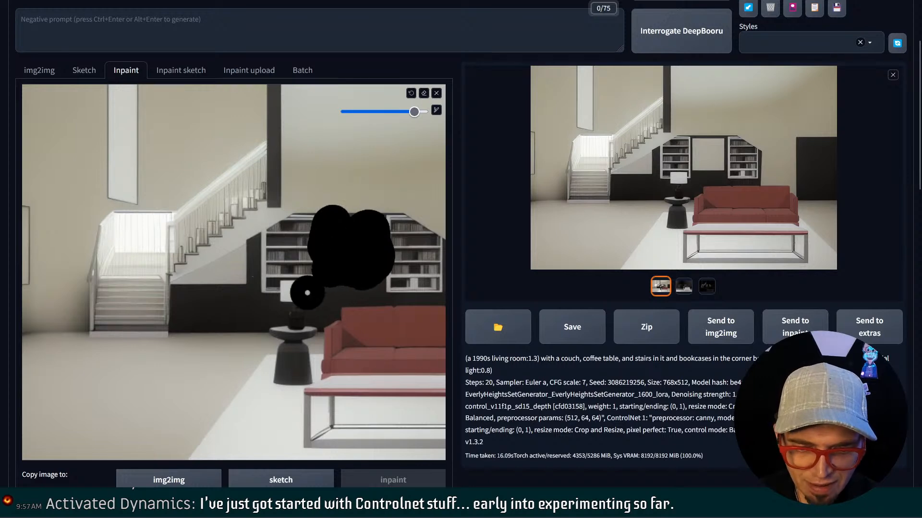
Replace the prompt with "a windows looking out on the backyard" and generate the inpainted image
scroll(384, 88, "up", 3)
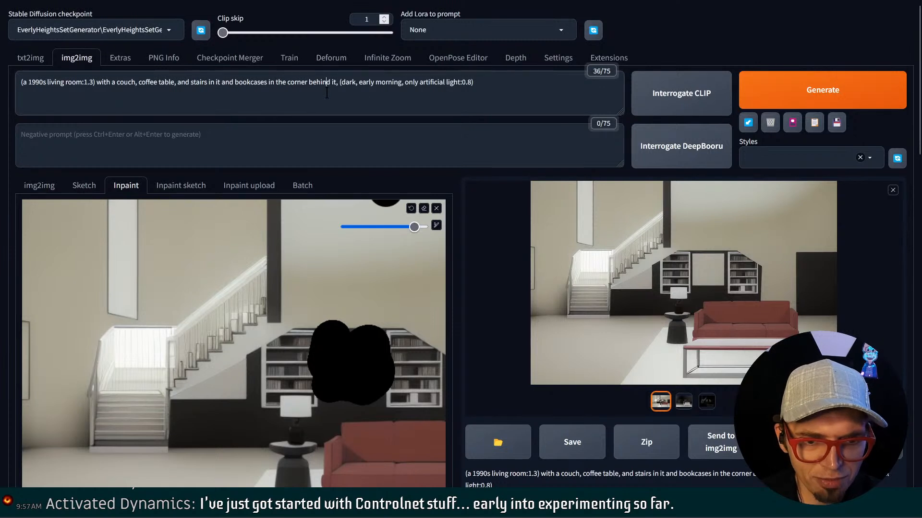
key("ctrl+a")
key("BackSpace")
type("a w")
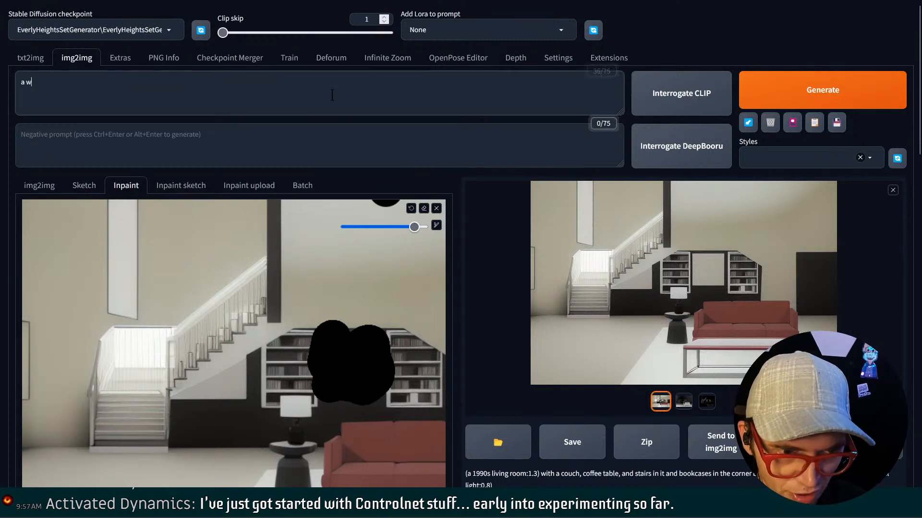
type("iodows looking out on the backyard")
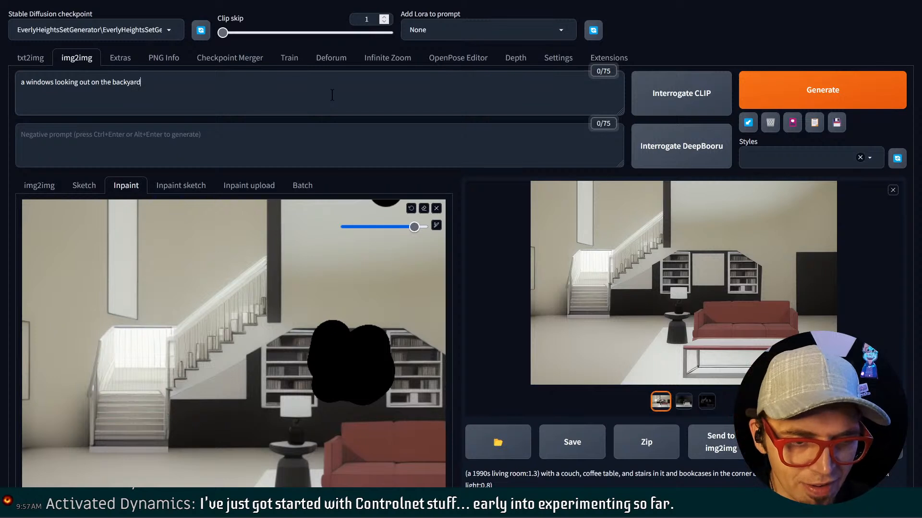
left_click(783, 83)
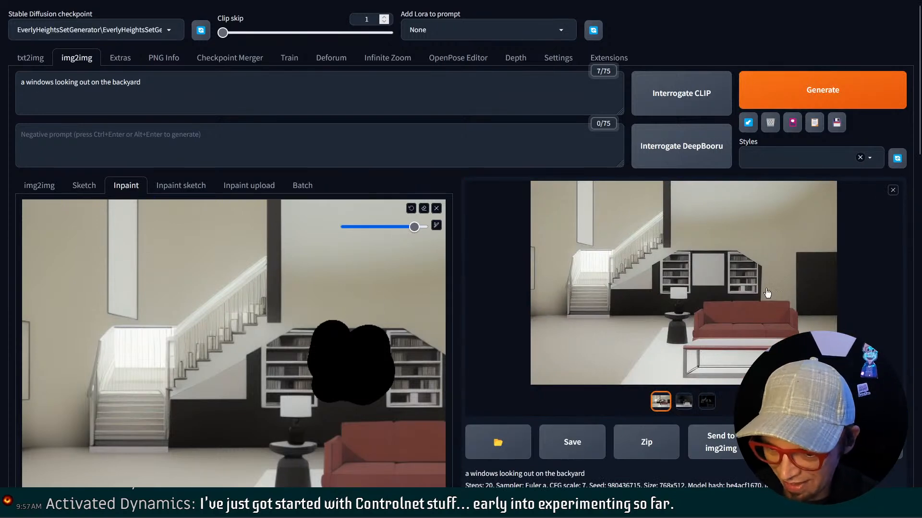
Set the masked content to fill and generate the inpainted image again
scroll(666, 262, "down", 4)
scroll(281, 200, "down", 8)
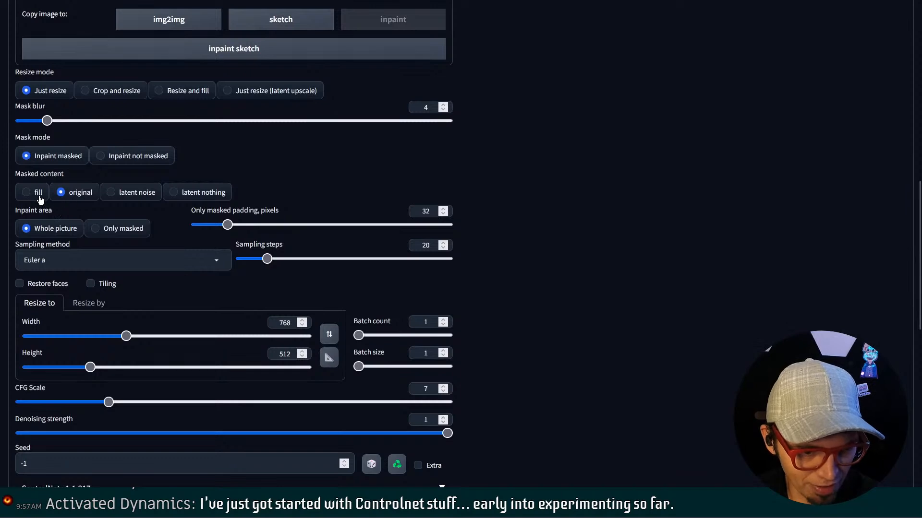
left_click(39, 194)
scroll(407, 165, "up", 15)
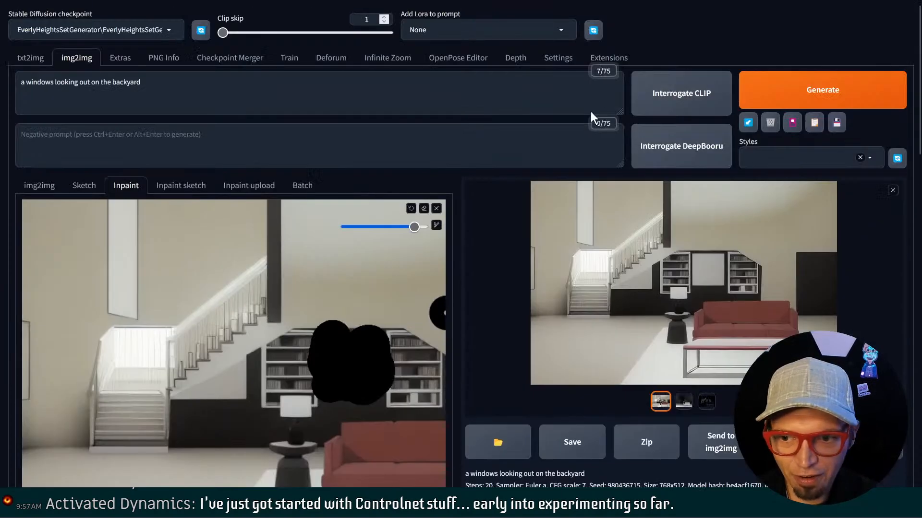
left_click(751, 99)
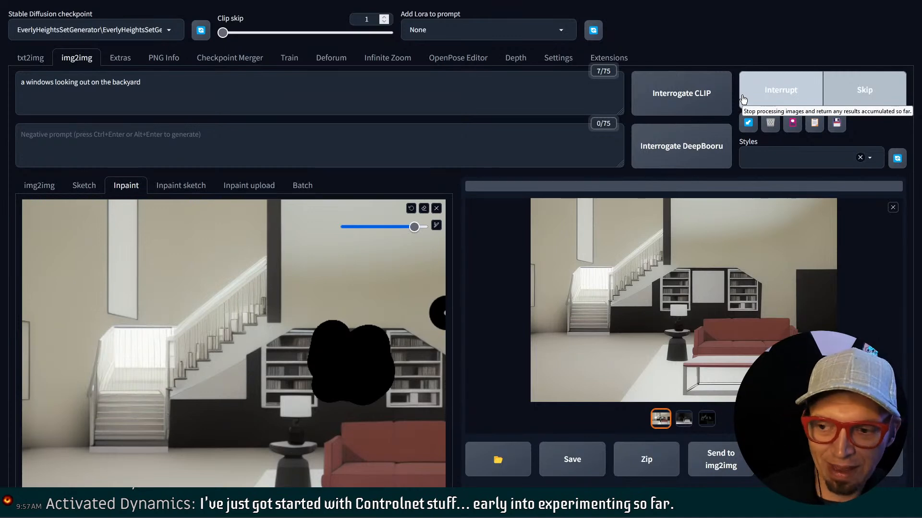
Disable ControlNet Units 1 and 0, regenerate the inpainted image and inspect the enlarged result
scroll(720, 148, "down", 15)
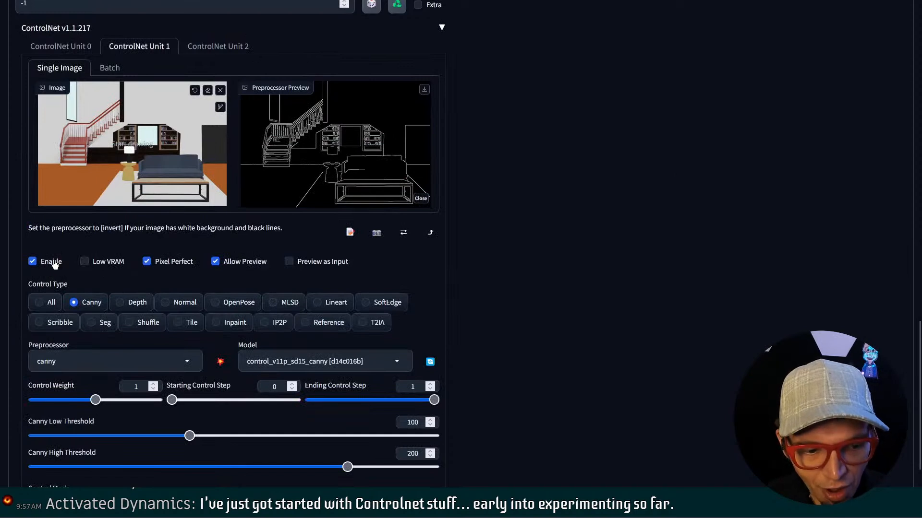
left_click(80, 46)
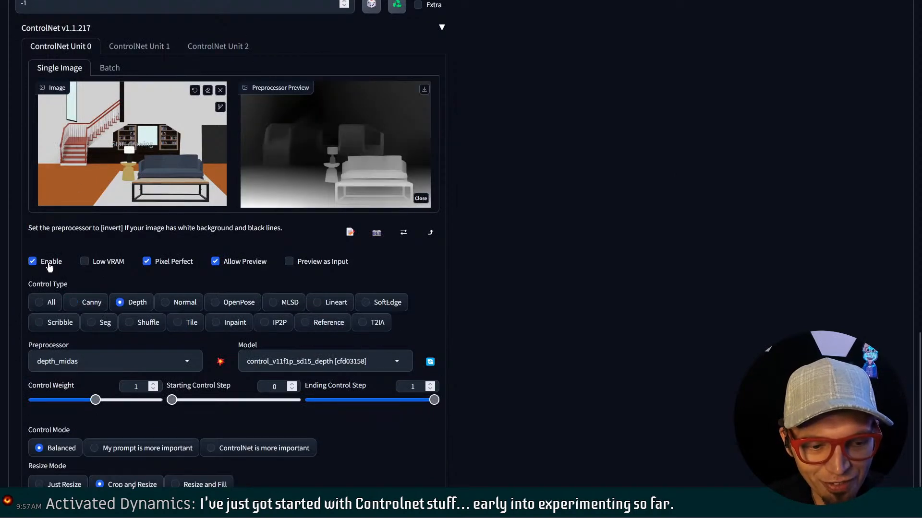
scroll(560, 187, "up", 15)
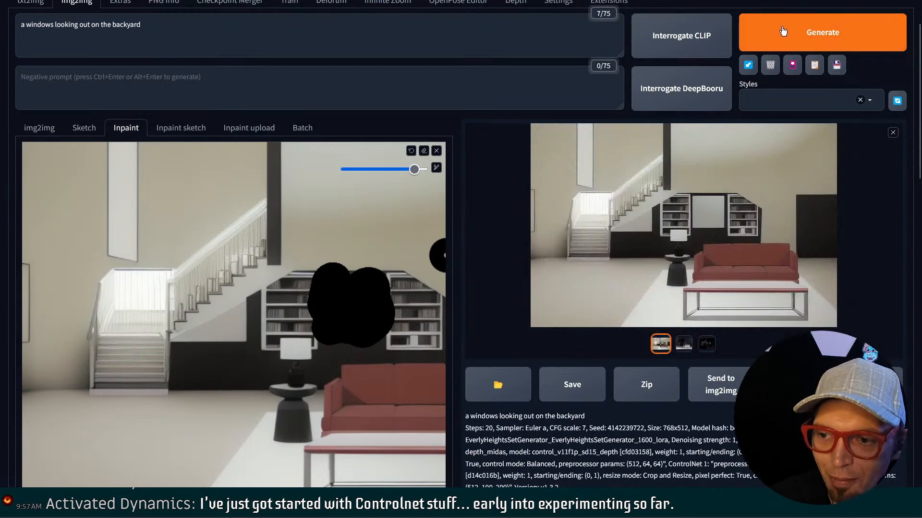
left_click(782, 33)
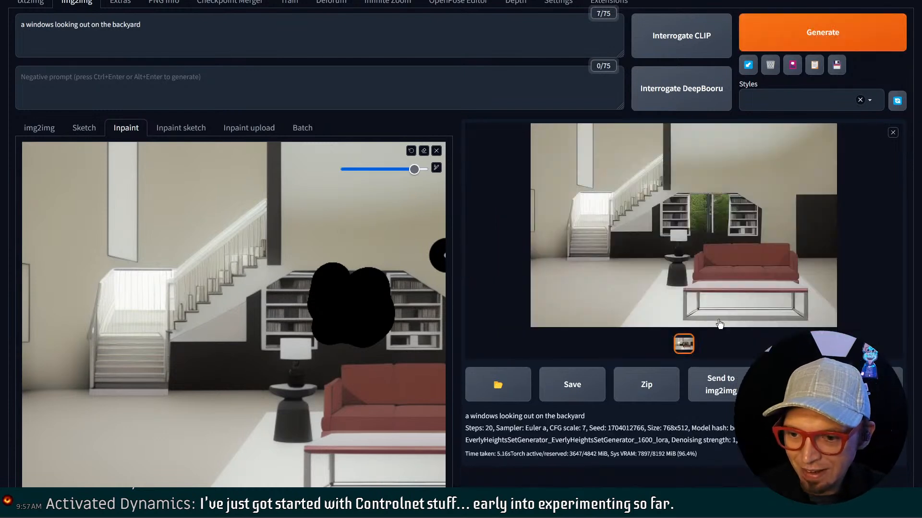
left_click(697, 263)
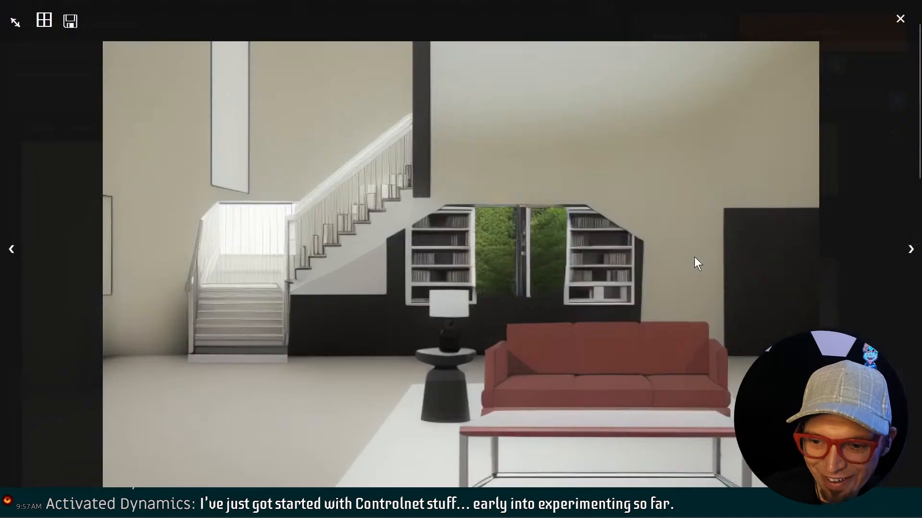
left_click(854, 185)
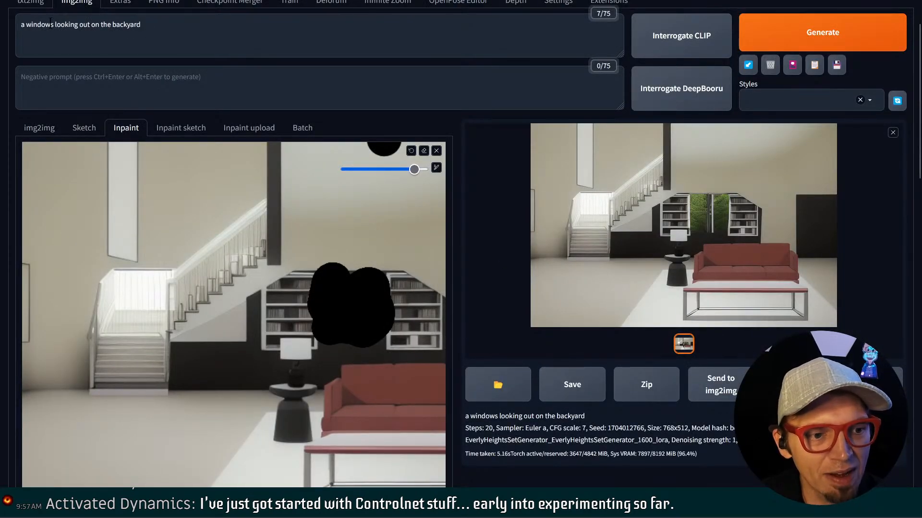
Shorten the prompt to "a windows" and generate the image again
left_click_drag(55, 24, 287, 12)
key("BackSpace")
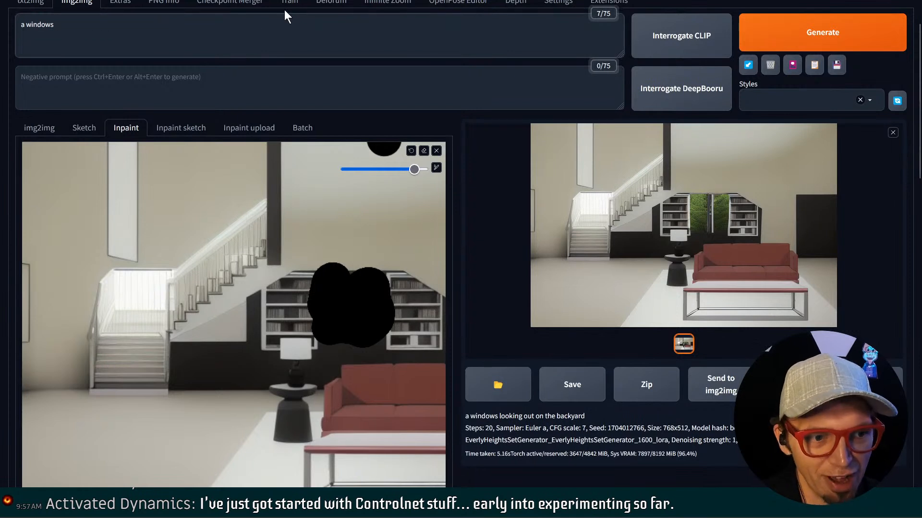
left_click(835, 40)
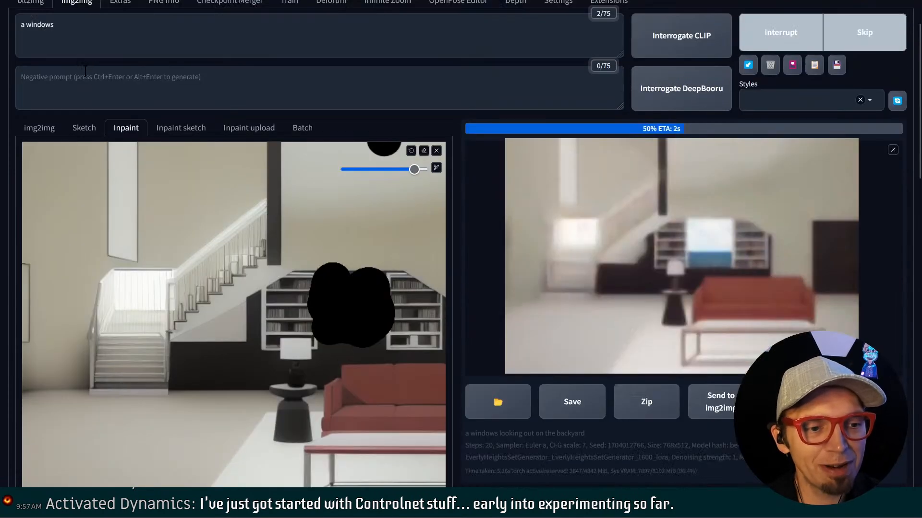
Correct the prompt to "a window", generate the image and inspect the enlarged result
left_click(101, 41)
key("BackSpace")
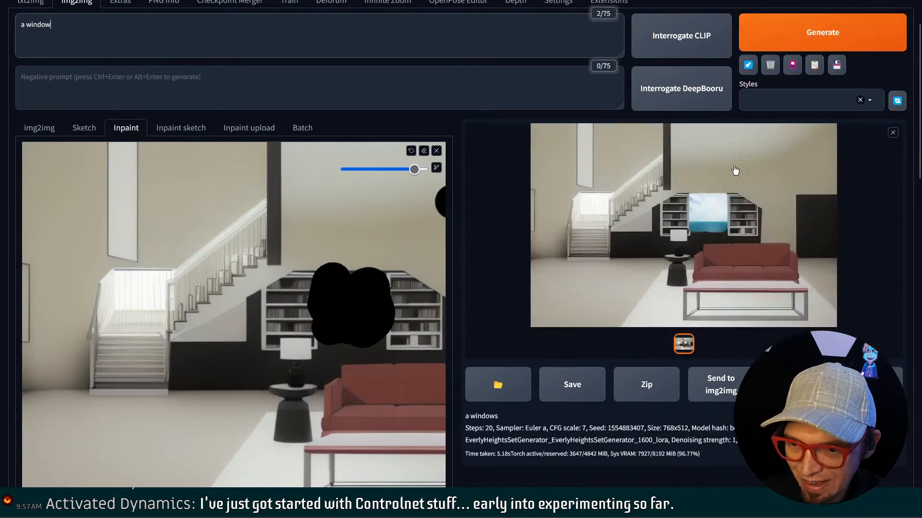
left_click(788, 37)
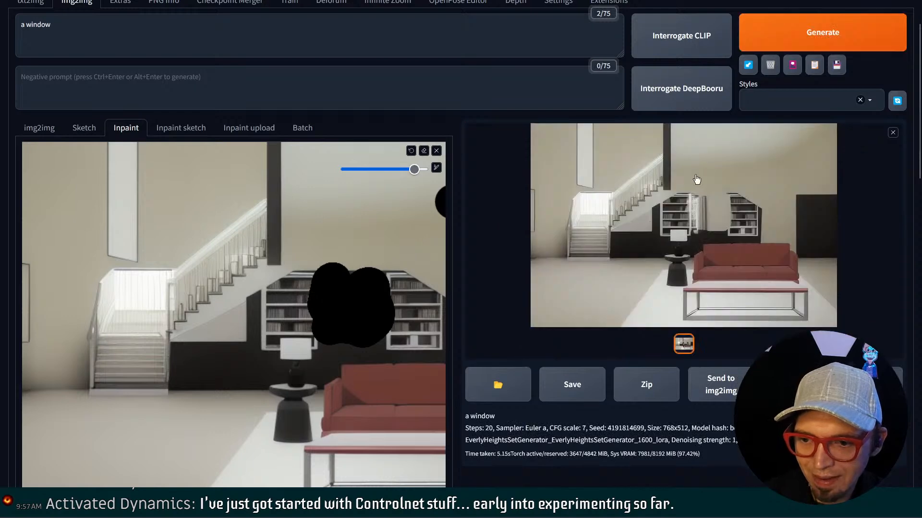
left_click(709, 215)
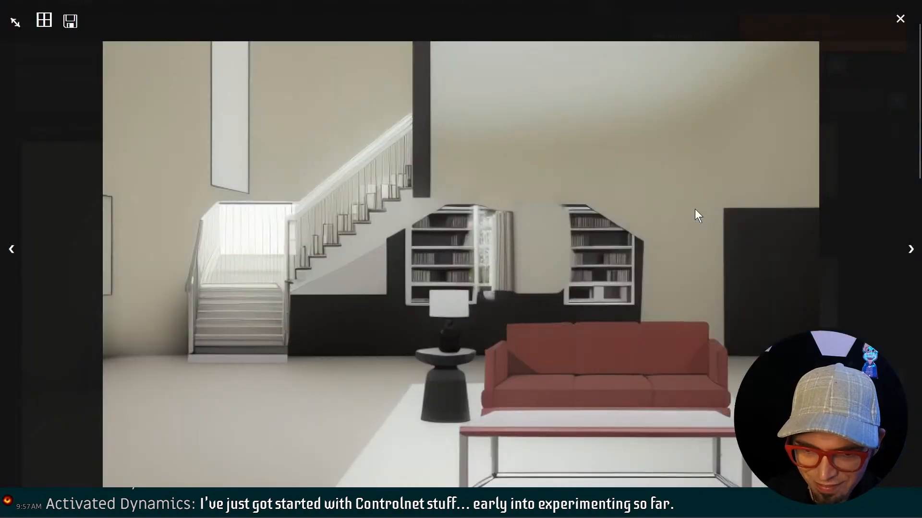
left_click(845, 178)
Lower the denoising strength to 0.8, regenerate the inpainted window and open the result enlarged
scroll(466, 264, "down", 6)
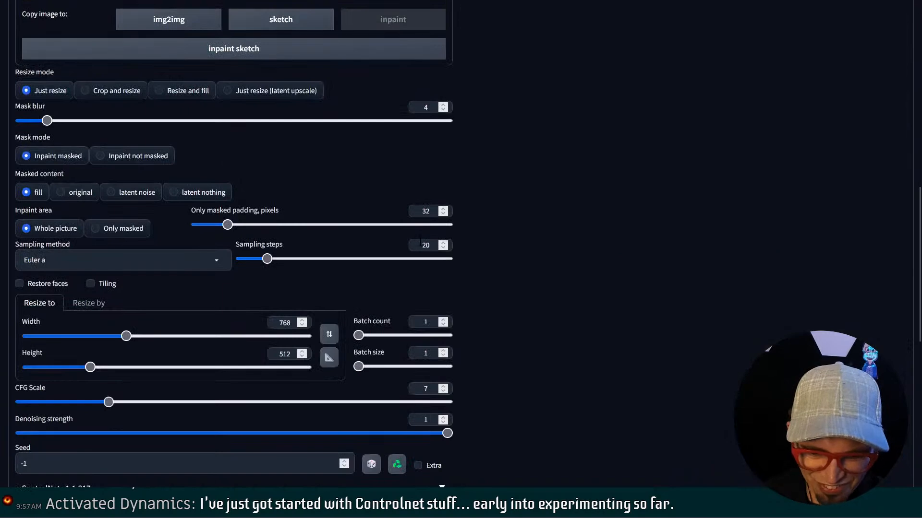
left_click_drag(378, 433, 360, 433)
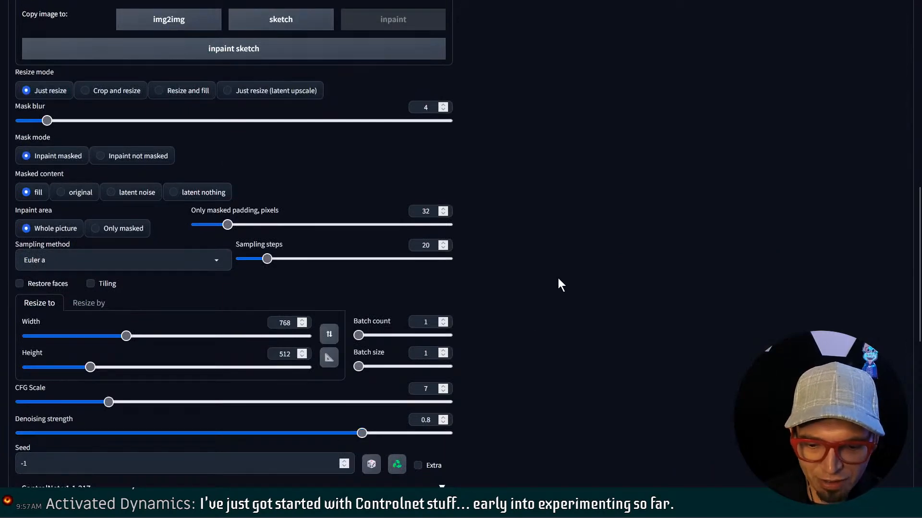
scroll(558, 278, "up", 10)
key("ctrl+Return")
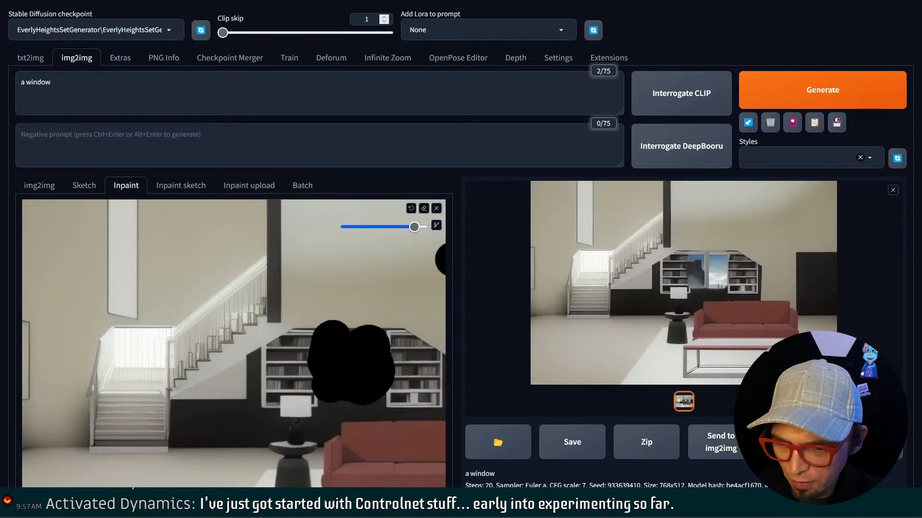
left_click(719, 278)
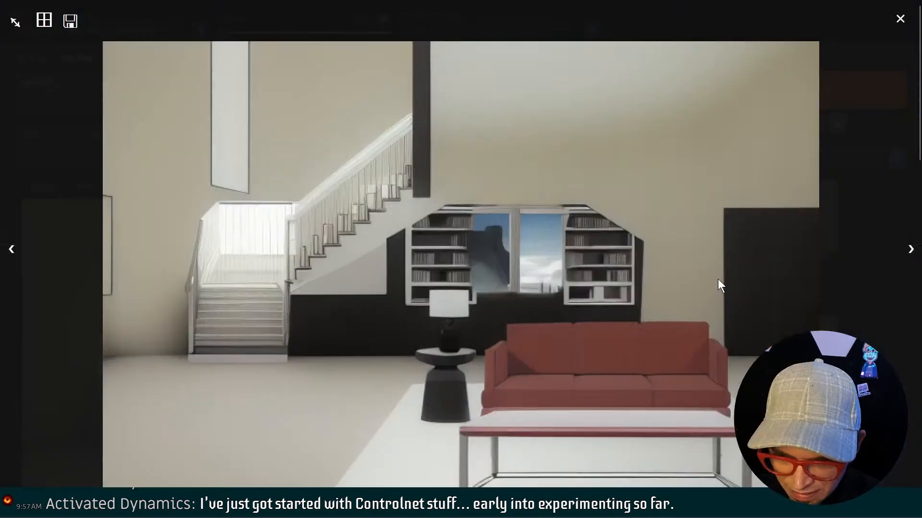
Undo the existing inpaint mask and paint a tighter one with a smaller brush over the wall gap between the bookcases
left_click(475, 250)
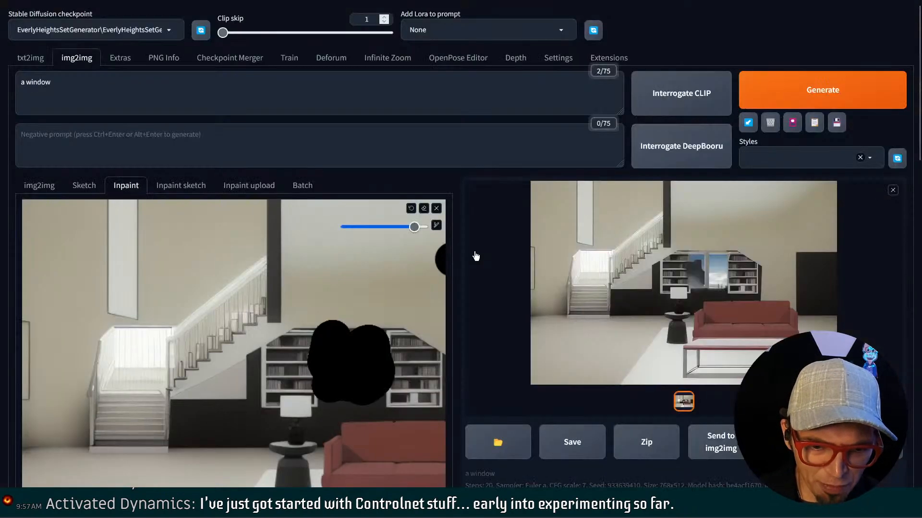
left_click(413, 208)
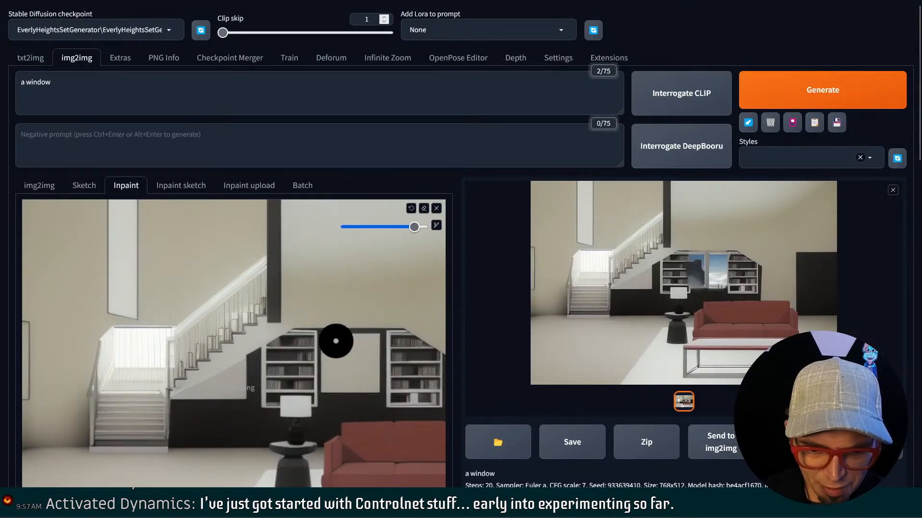
left_click_drag(413, 226, 376, 227)
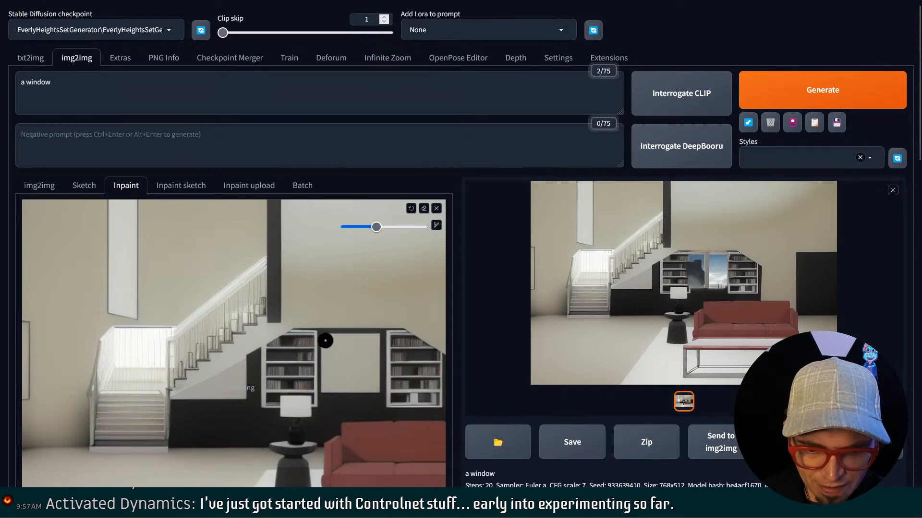
mouse_move(325, 339)
left_mouse_down()
mouse_move(381, 337)
mouse_move(382, 393)
mouse_move(326, 393)
mouse_move(328, 337)
mouse_move(340, 380)
mouse_move(331, 368)
mouse_move(366, 350)
mouse_move(358, 344)
mouse_move(356, 366)
left_mouse_up()
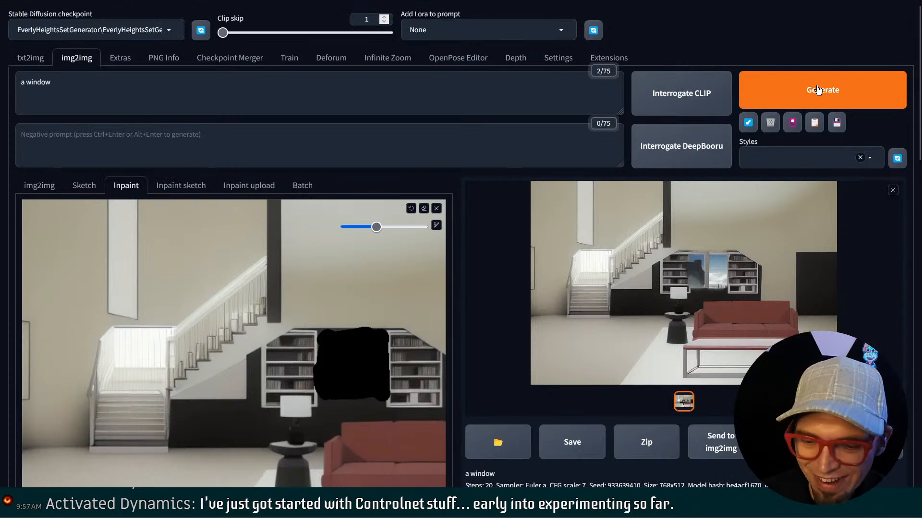
Generate the masked area between the bookcases three times with the prompt "a window"
left_click(818, 89)
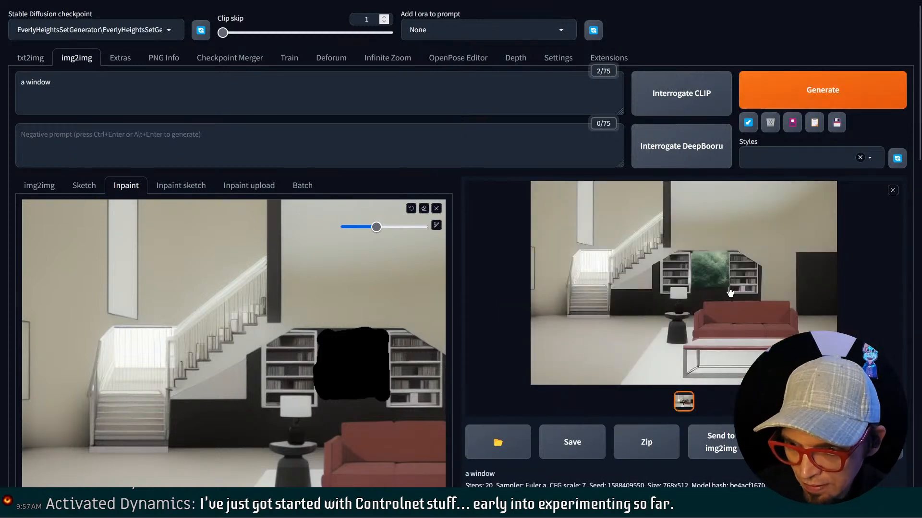
left_click(779, 102)
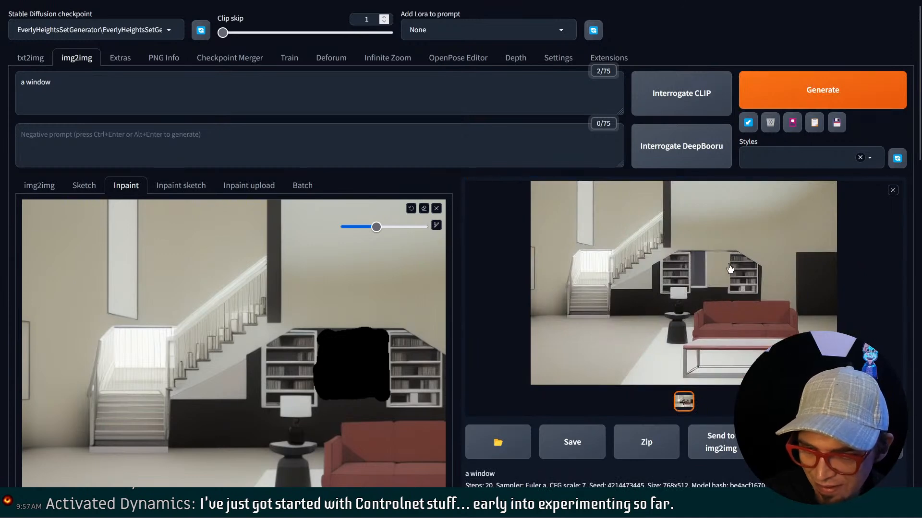
scroll(726, 269, "down", 8)
scroll(497, 304, "down", 2)
scroll(319, 323, "down", 4)
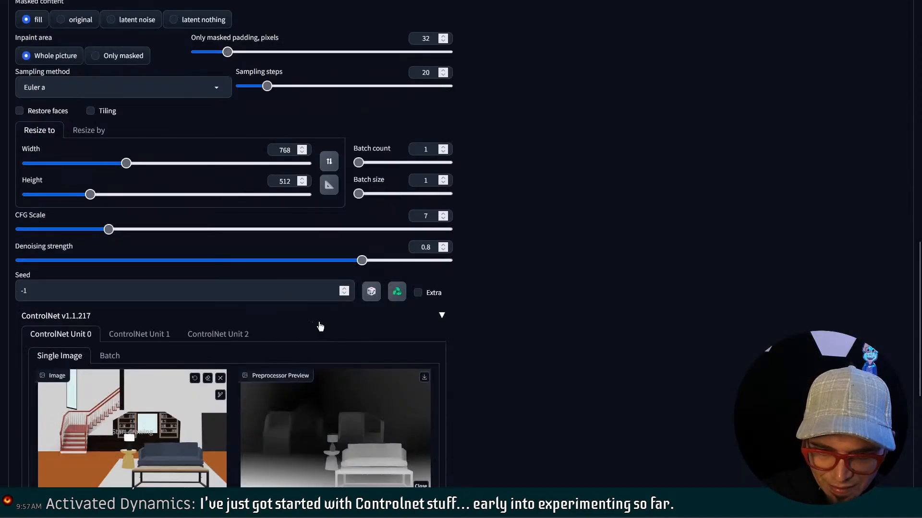
scroll(405, 240, "up", 15)
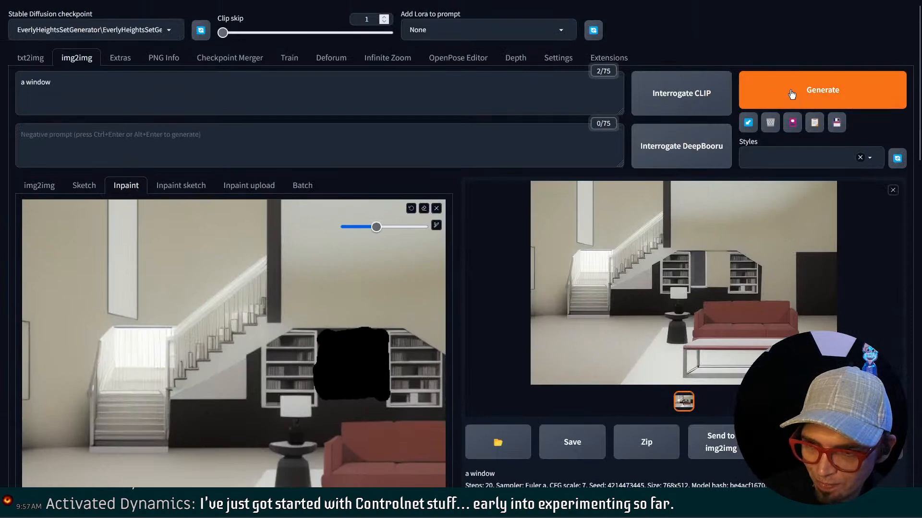
left_click(787, 91)
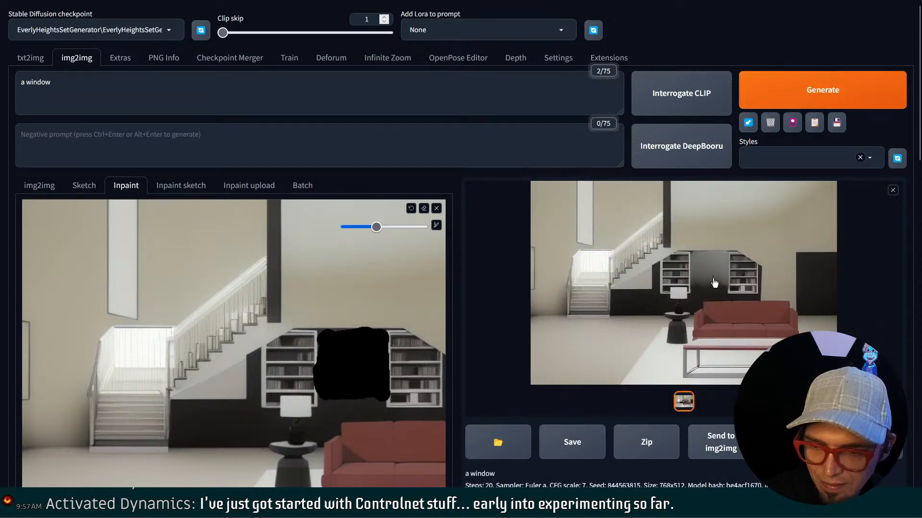
Change the prompt to "(a window in the wall:1.3)", generate the image and inspect the enlarged result
left_click(205, 104)
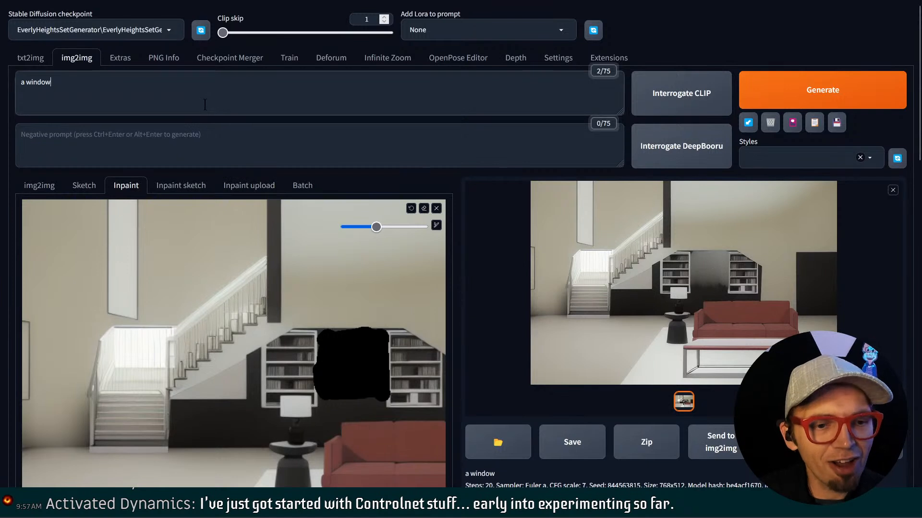
key("ctrl+a")
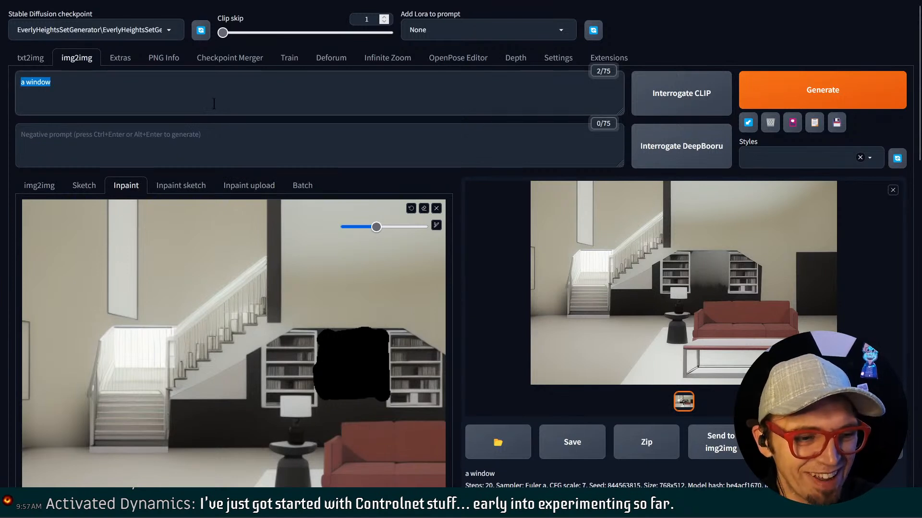
key("ctrl+Up")
key("ctrl+Up")
key("ctrl+Up")
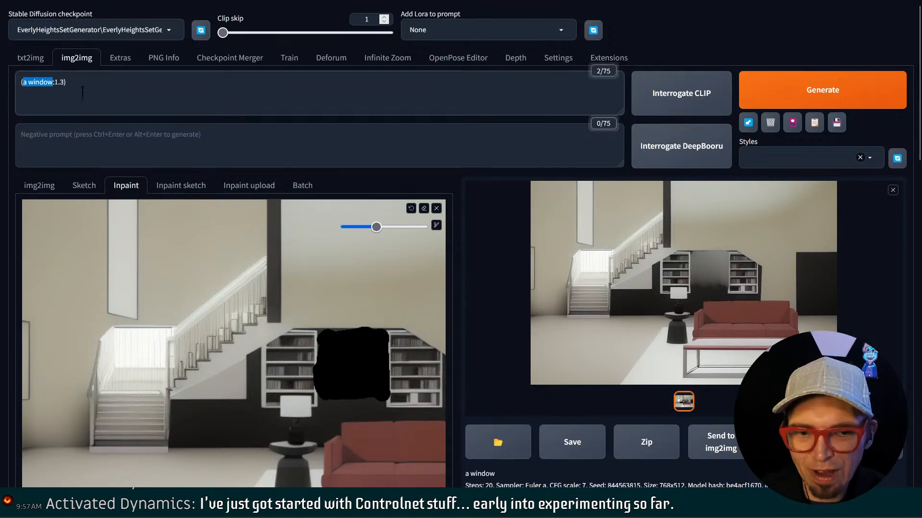
left_click(48, 83)
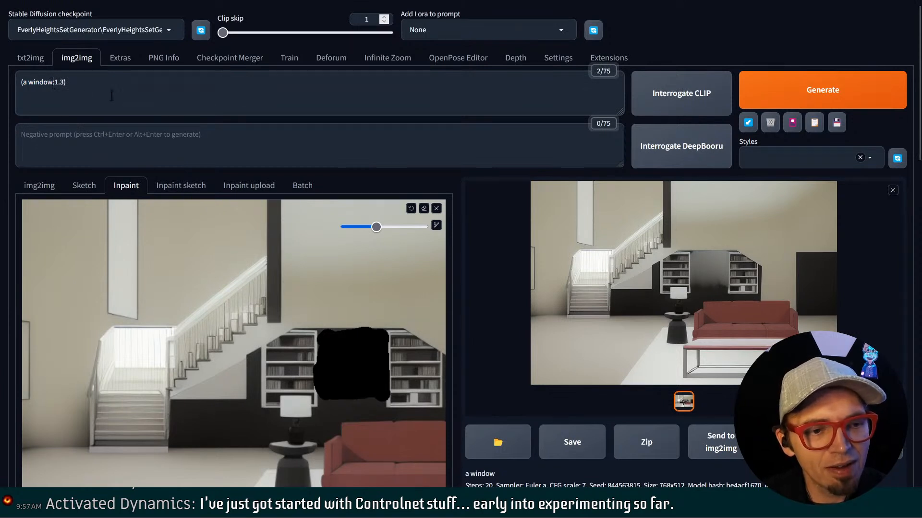
type("in the wall")
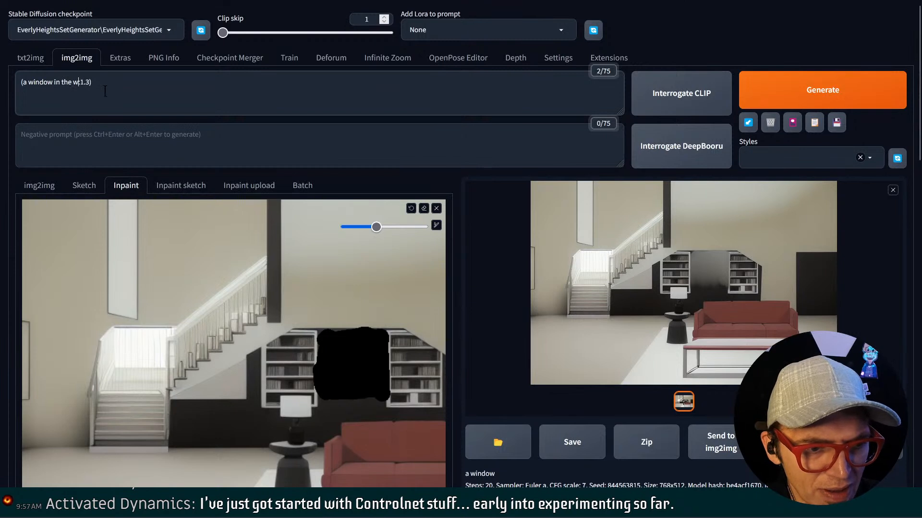
left_click(874, 89)
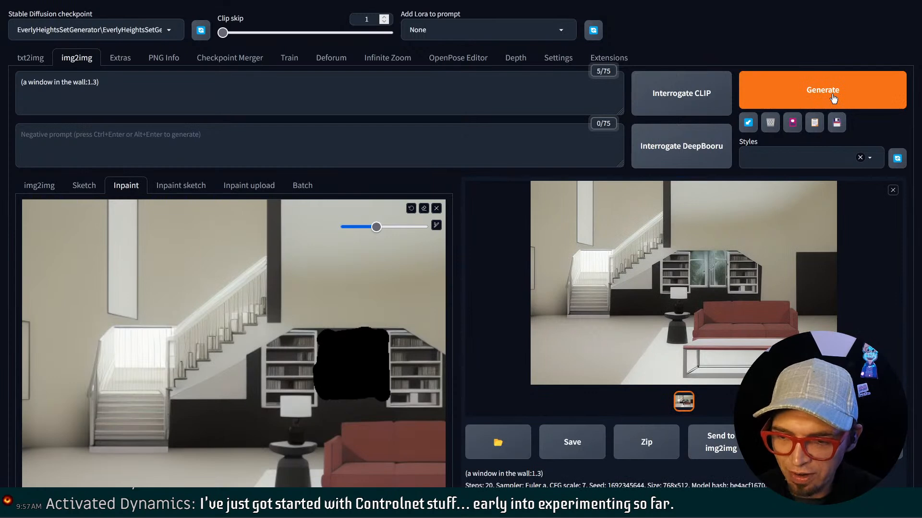
left_click(693, 279)
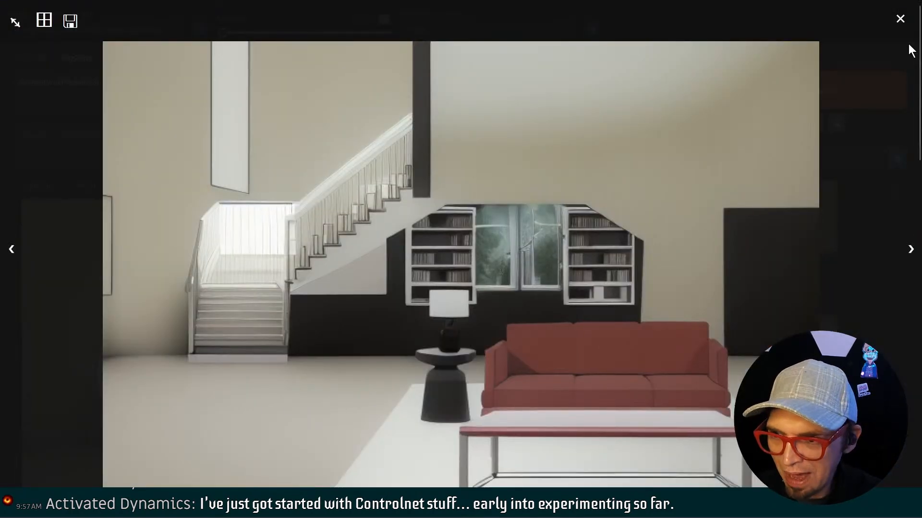
left_click(900, 19)
Set the batch count to 4 and generate a batch of inpainted window variations
scroll(456, 319, "down", 10)
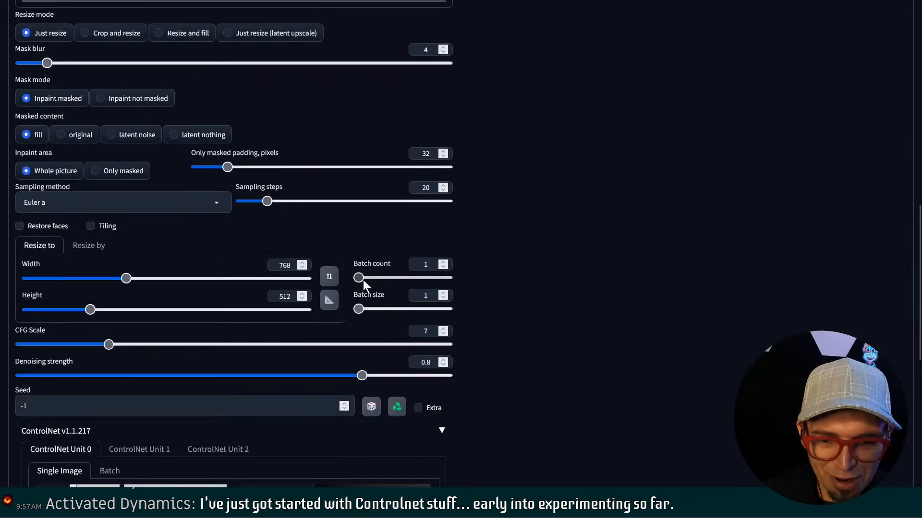
left_click_drag(359, 280, 364, 285)
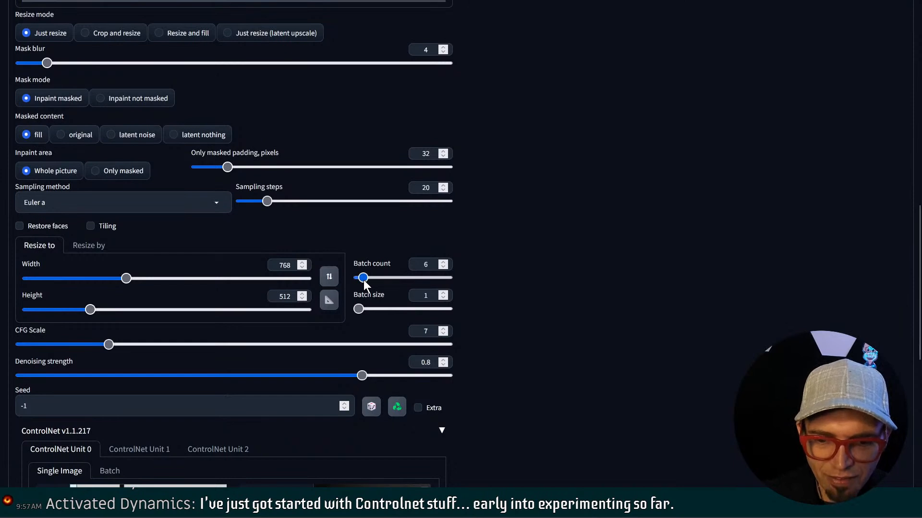
double_click(425, 265)
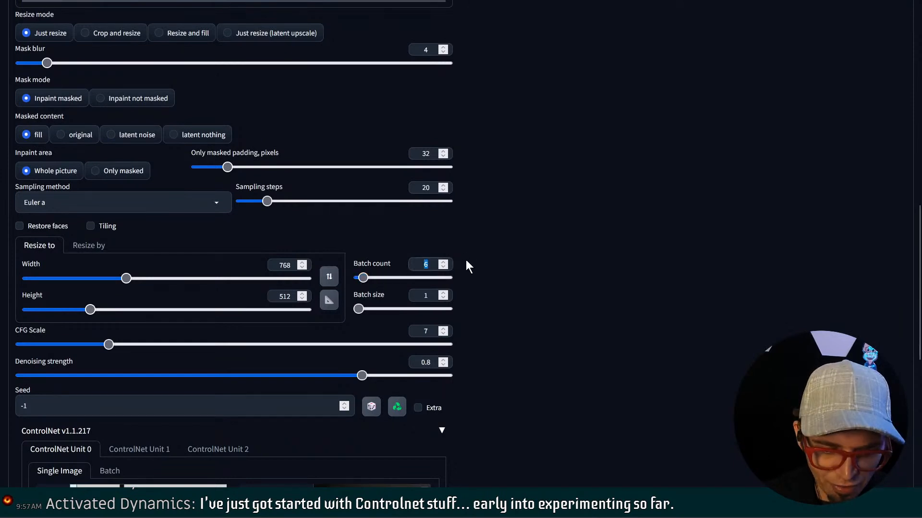
scroll(672, 173, "up", 15)
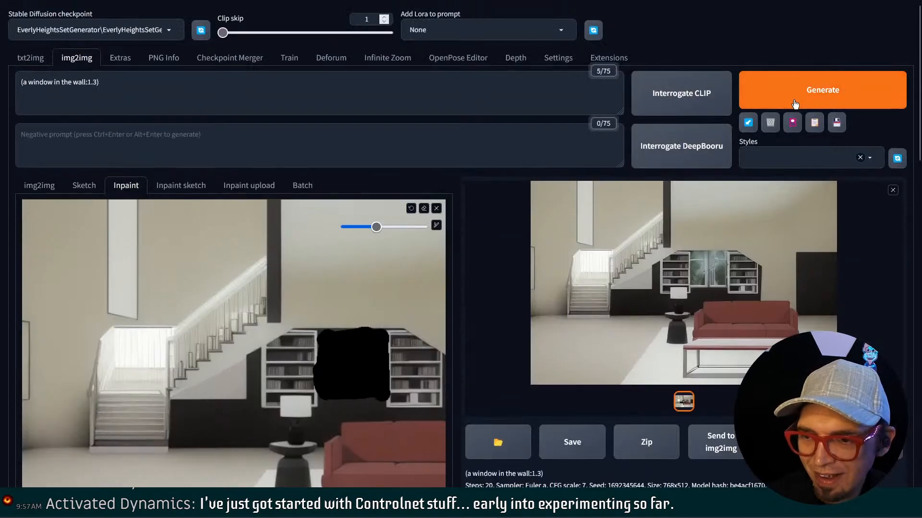
left_click(794, 104)
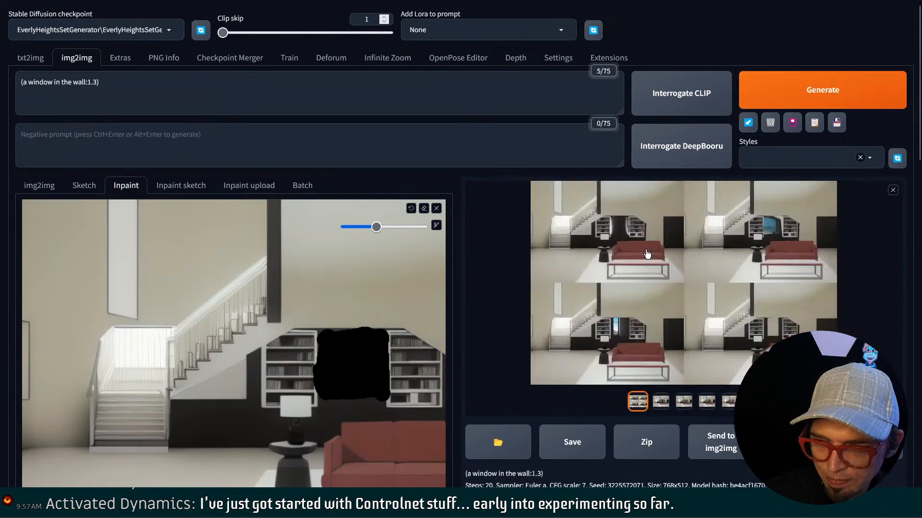
Inspect the enlarged results grid and load the third variation, with the narrow blue-sky window, as a fresh inpaint source image
left_click(742, 249)
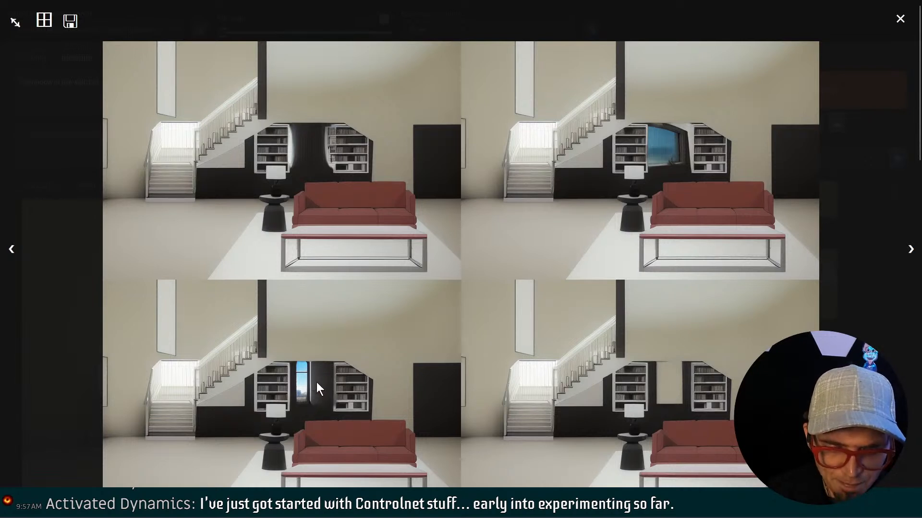
left_click(833, 238)
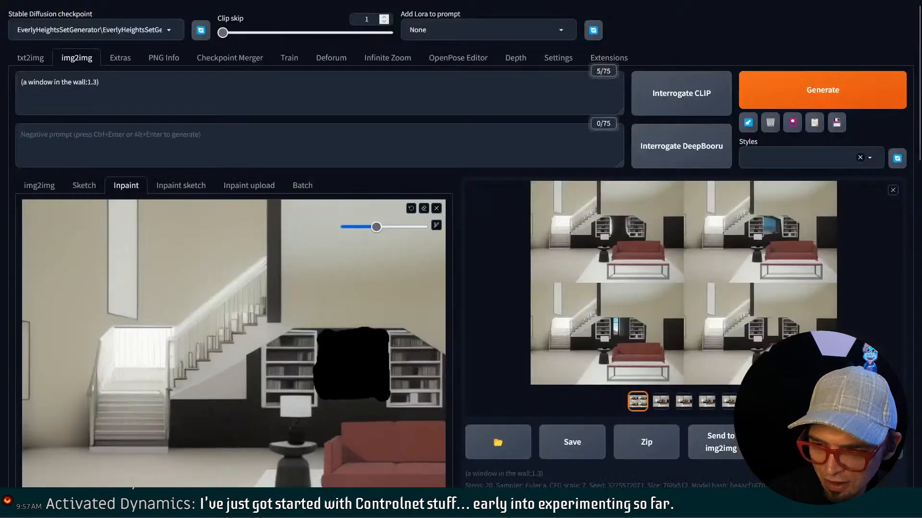
left_click(713, 406)
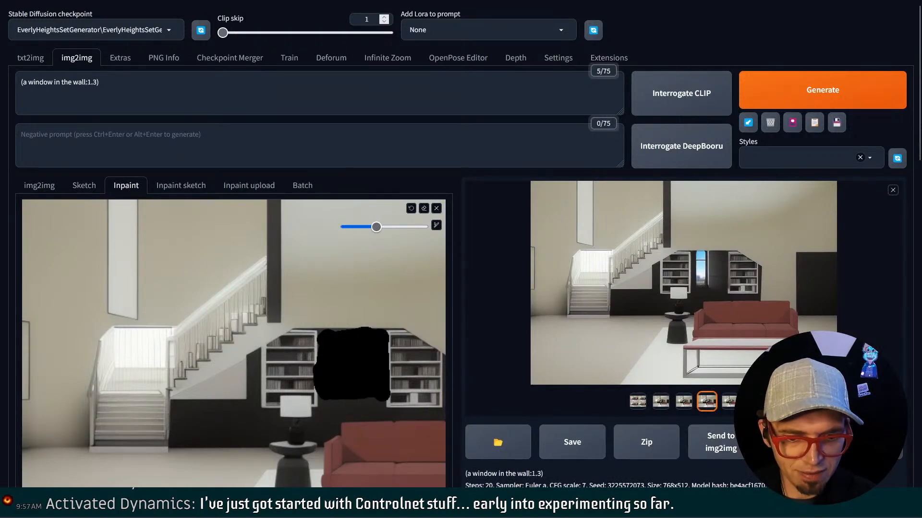
left_click(795, 442)
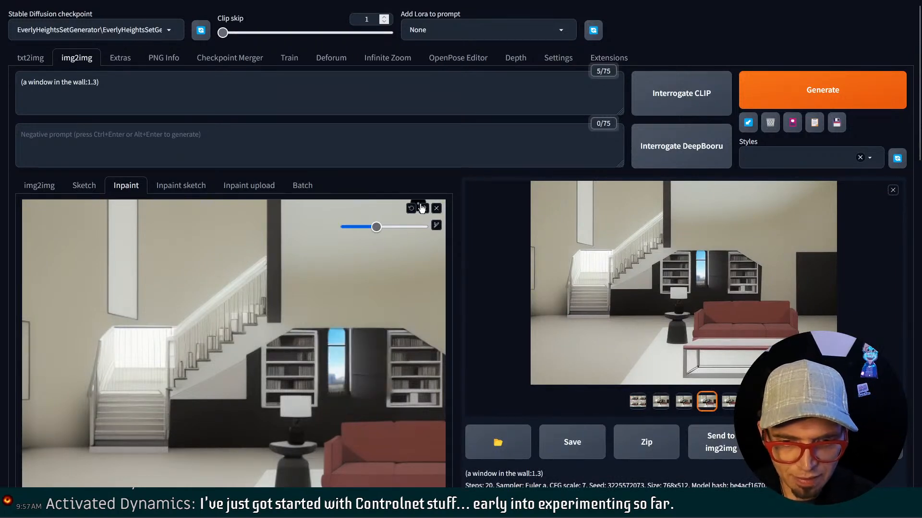
left_click(436, 208)
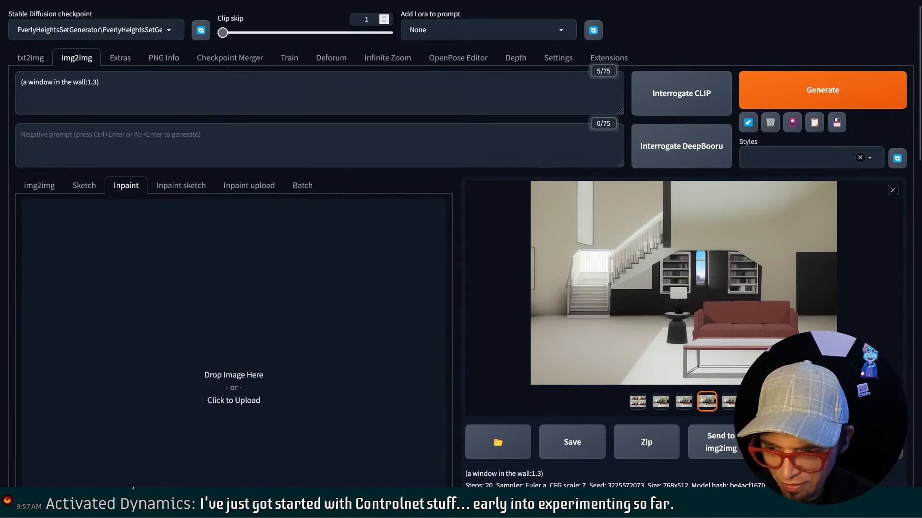
left_click(795, 442)
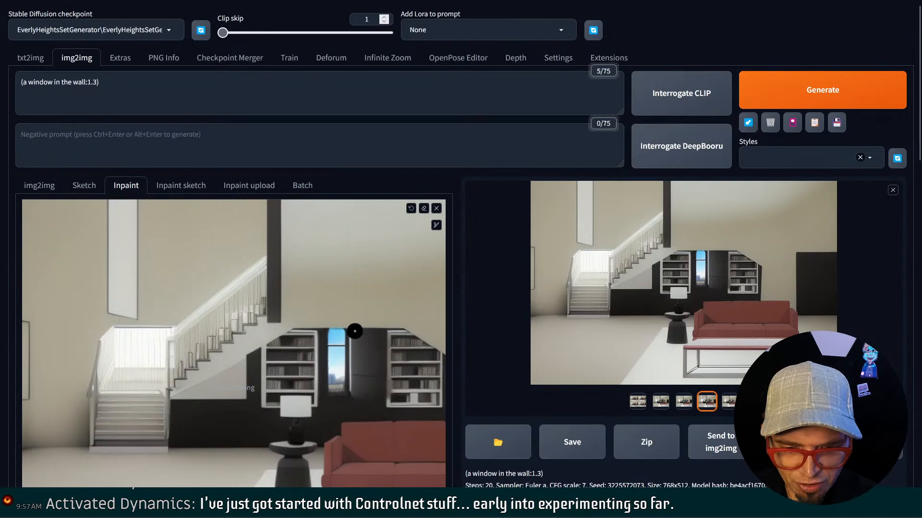
Mask the dark area between the narrow window and the adjacent bookcase, generate a batch and inspect the enlarged results grid
mouse_move(354, 331)
left_mouse_down()
mouse_move(384, 386)
mouse_move(371, 393)
mouse_move(369, 380)
mouse_move(359, 398)
mouse_move(360, 339)
mouse_move(366, 373)
mouse_move(364, 346)
left_mouse_up()
left_click(144, 92)
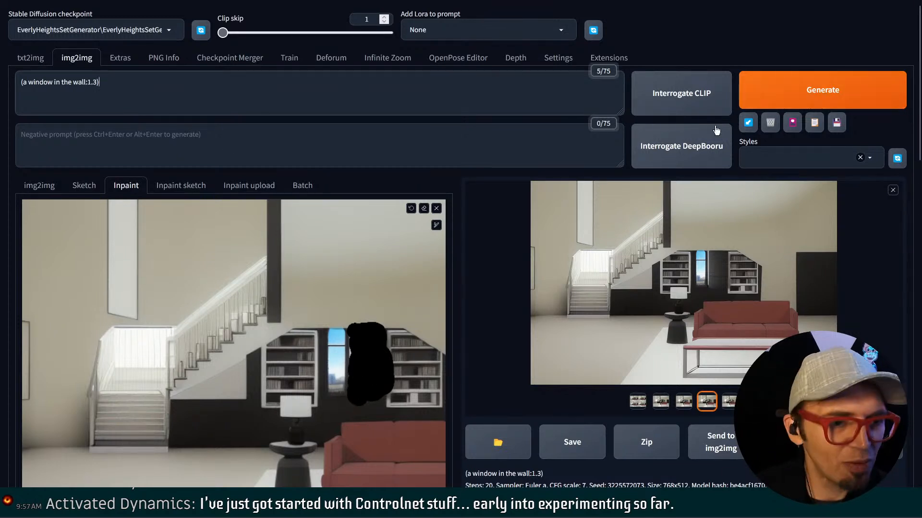
left_click(757, 97)
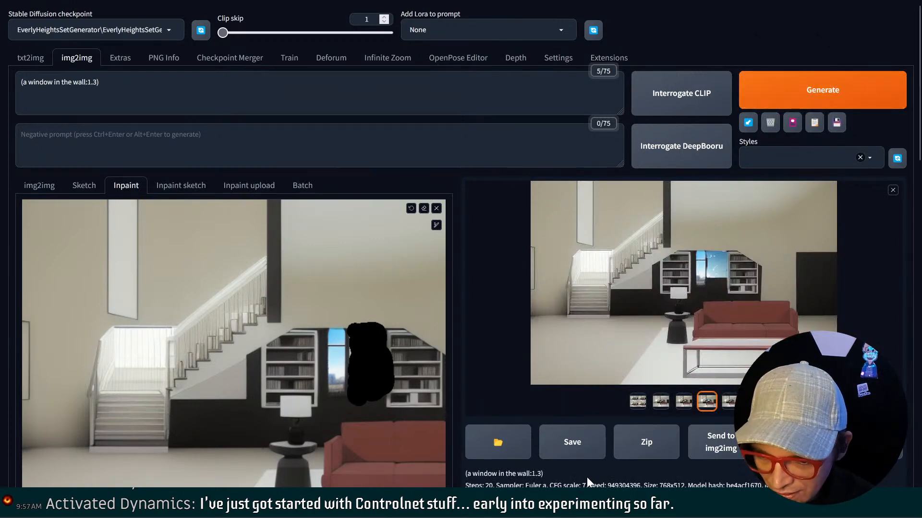
left_click(638, 402)
left_click(644, 284)
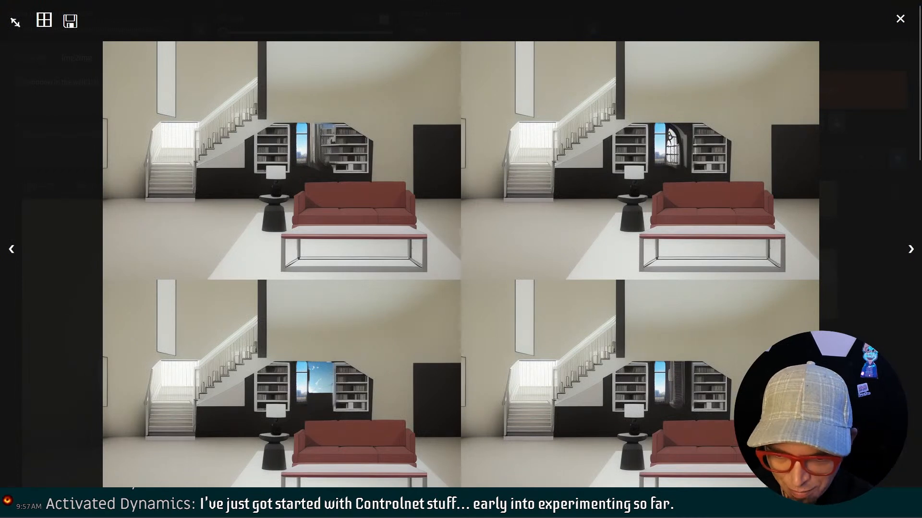
left_click(900, 18)
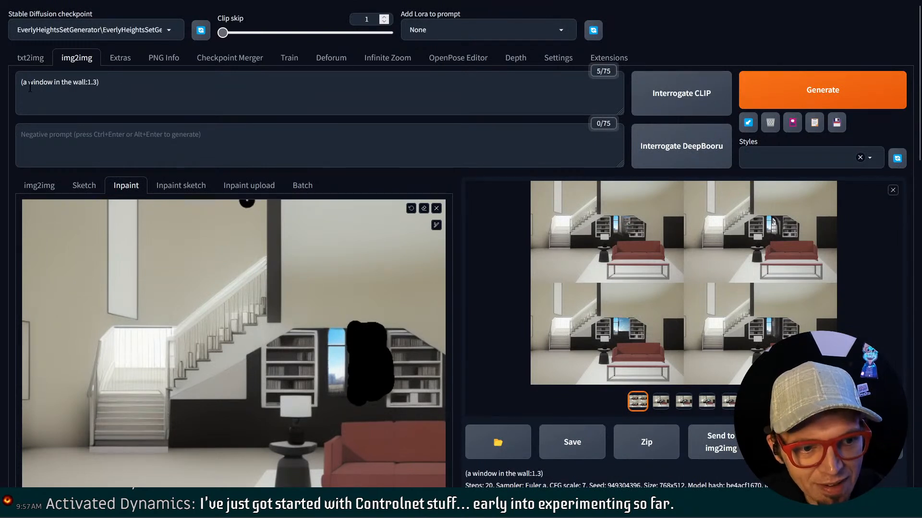
Replace the prompt with "a matching window", generate another batch and open the results grid enlarged
left_click_drag(21, 84, 165, 36)
type("a")
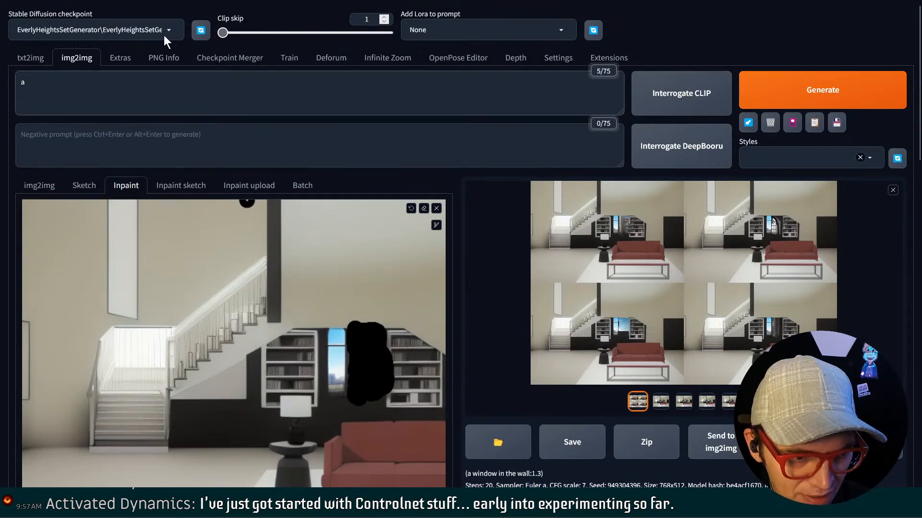
type(" matching window")
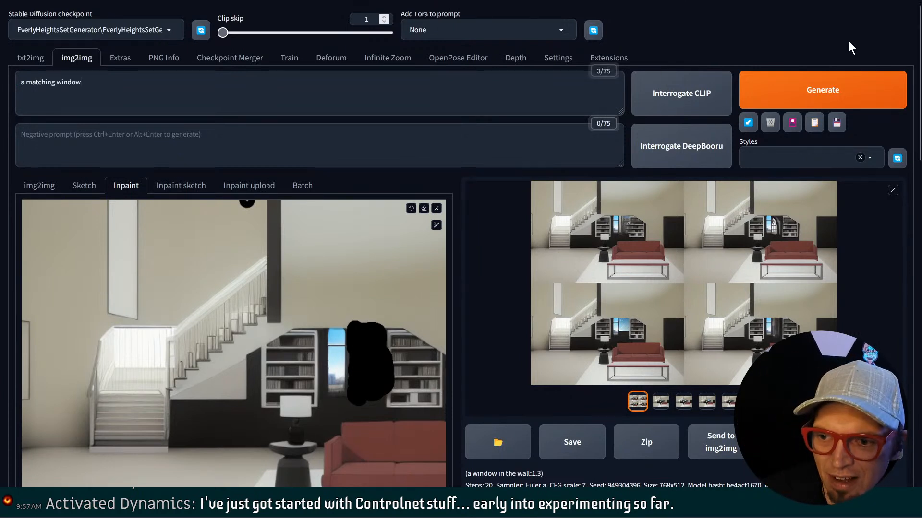
left_click(780, 96)
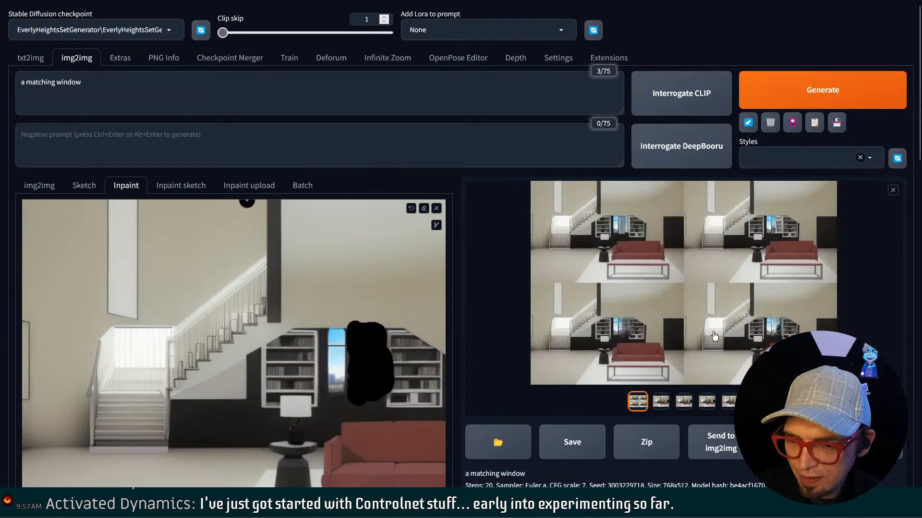
left_click(742, 273)
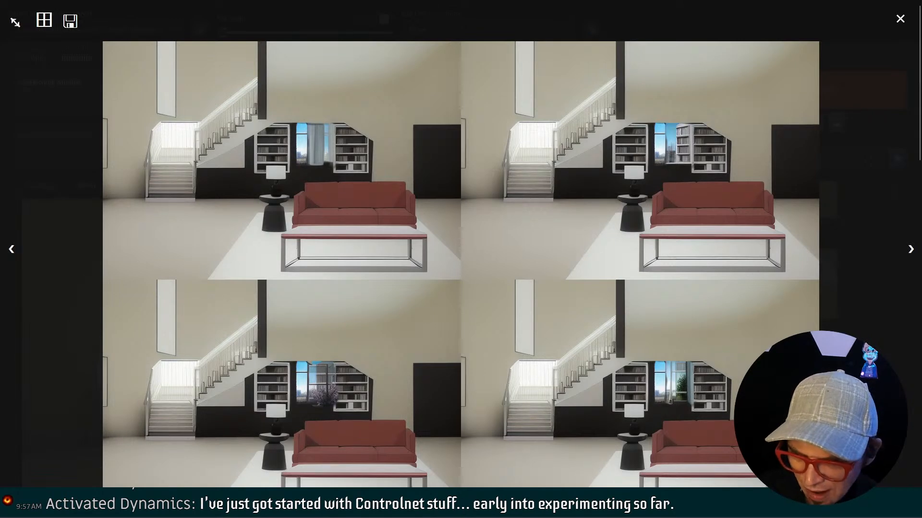
Select the fourth variation from the batch results and inspect it enlarged
key("Escape")
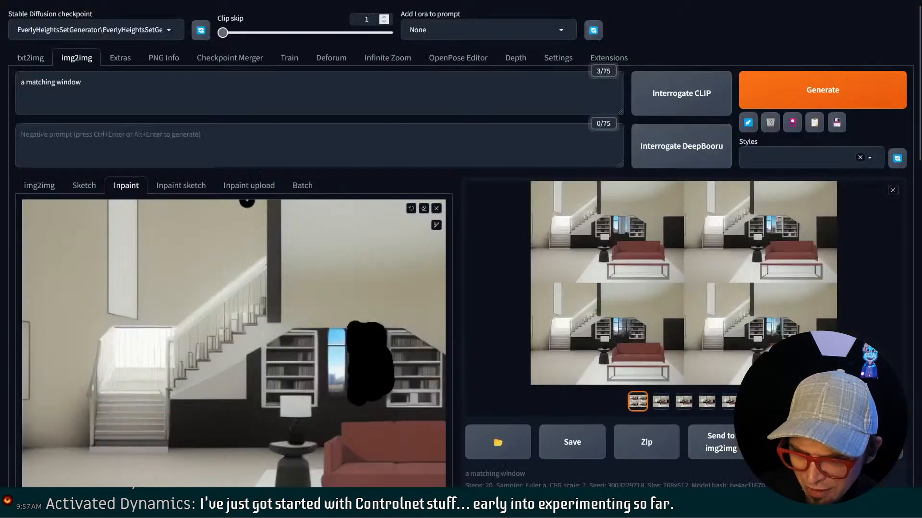
left_click(727, 402)
left_click(725, 338)
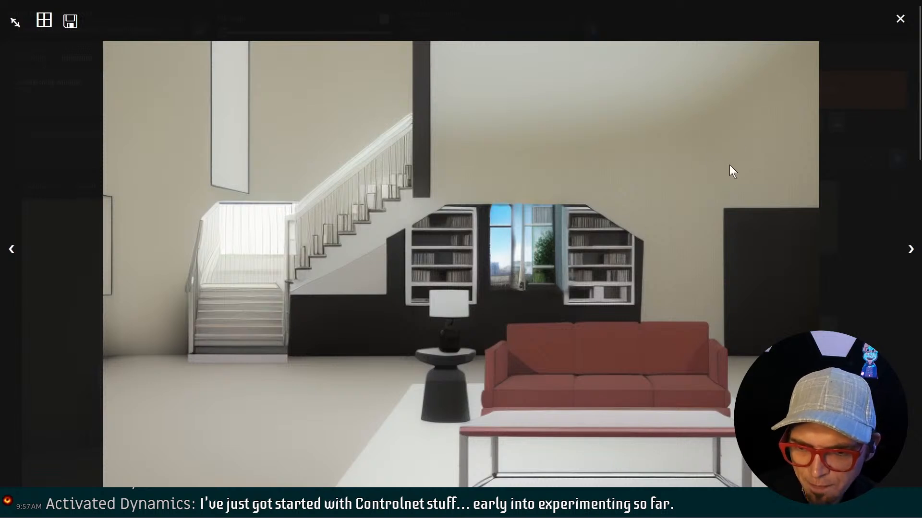
left_click(904, 21)
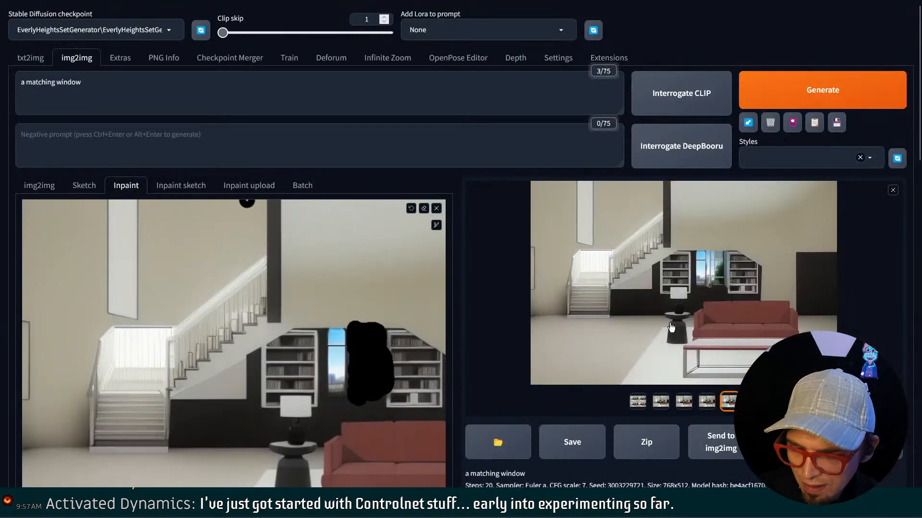
Send the selected two-window variation to img2img as the new source image
right_click(675, 250)
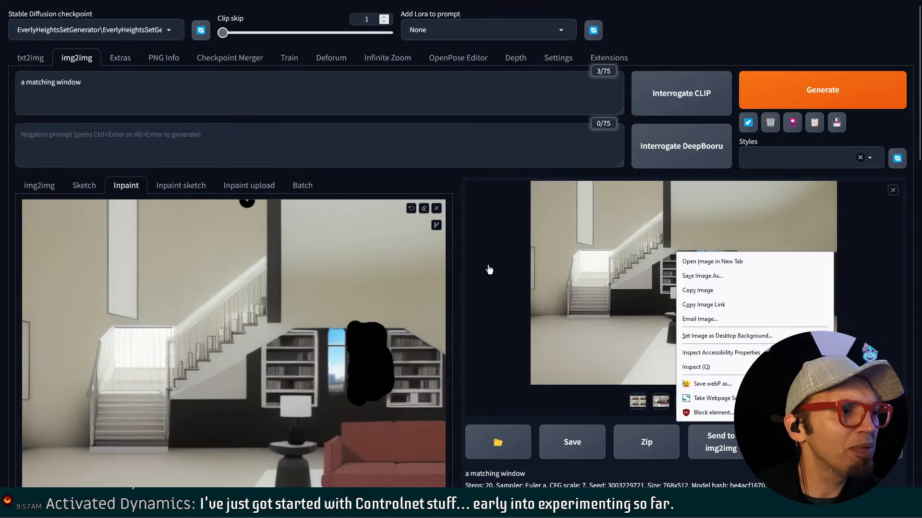
left_click(547, 169)
scroll(654, 240, "down", 3)
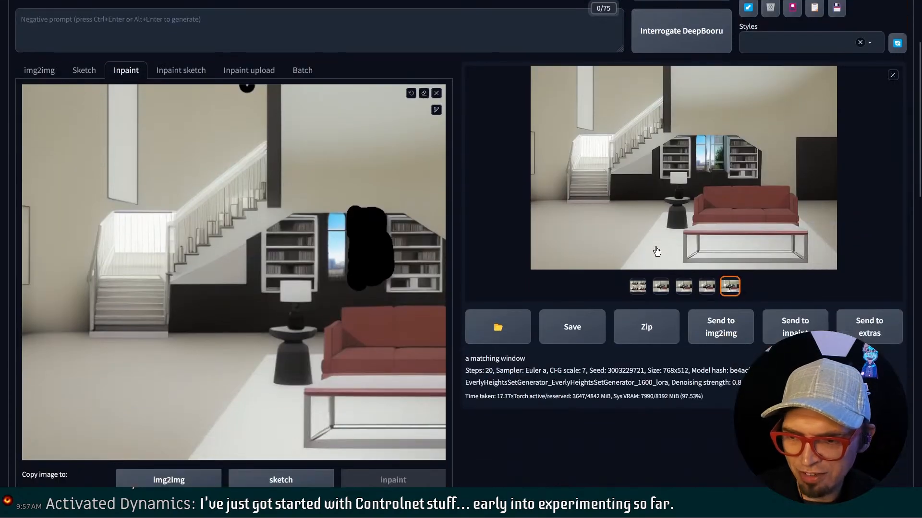
scroll(658, 251, "up", 3)
scroll(725, 288, "down", 5)
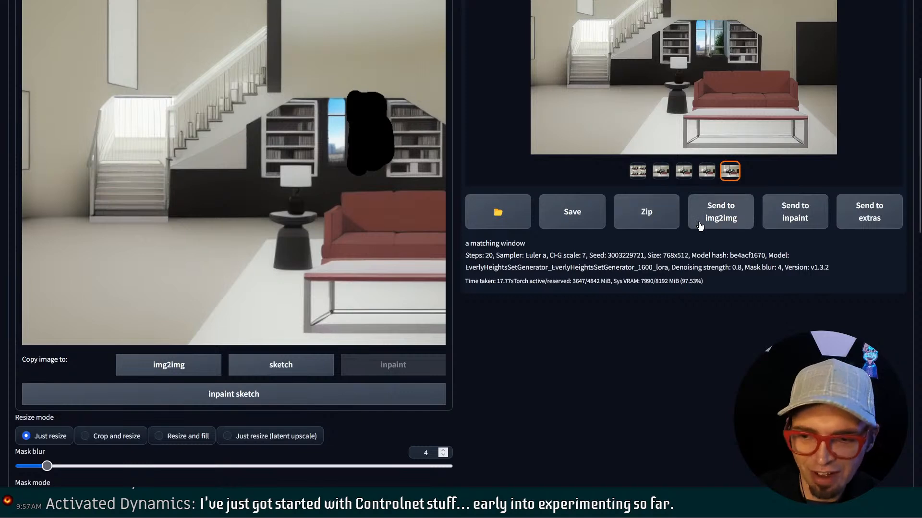
left_click(739, 221)
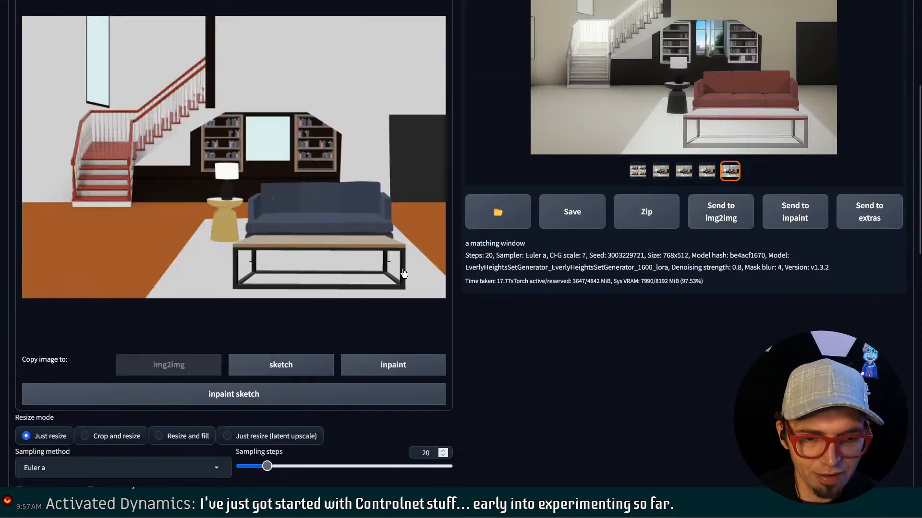
scroll(401, 274, "up", 2)
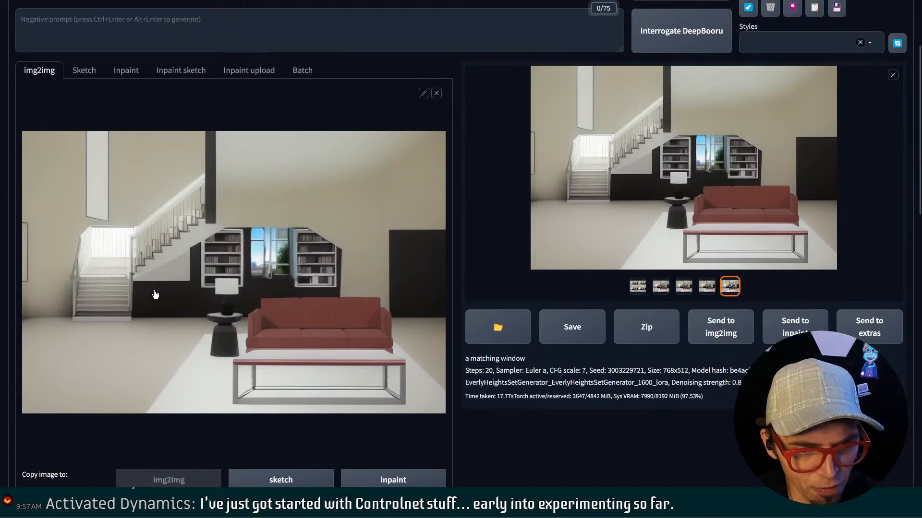
Enable ControlNet Unit 2 and set its control type to Tile
scroll(191, 243, "down", 10)
scroll(190, 240, "down", 8)
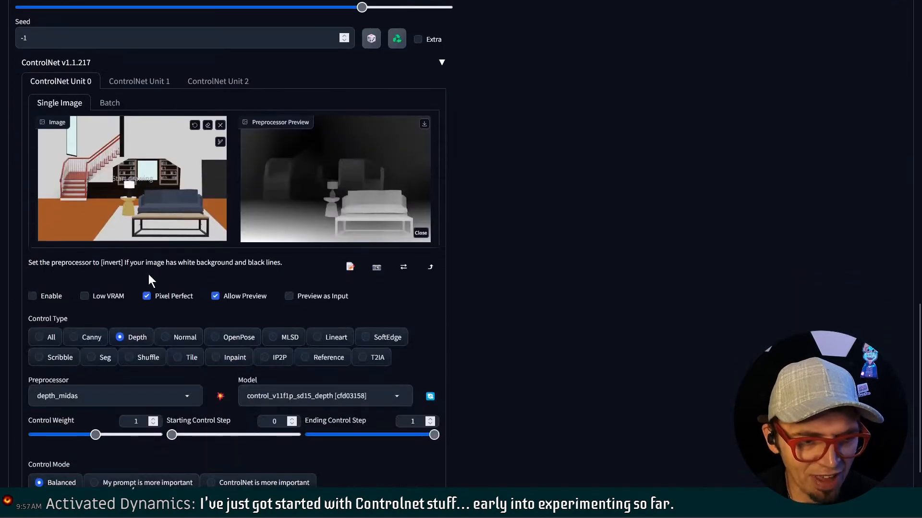
left_click(139, 81)
scroll(192, 76, "down", 1)
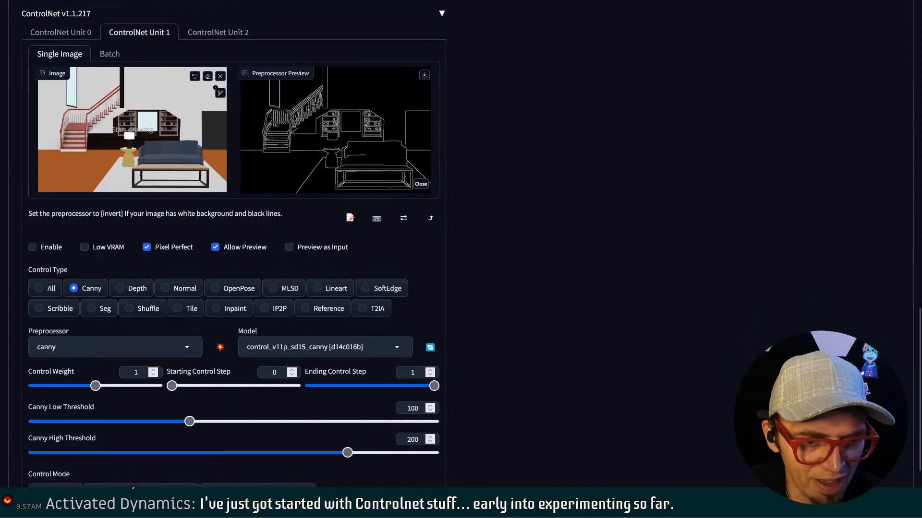
left_click(217, 25)
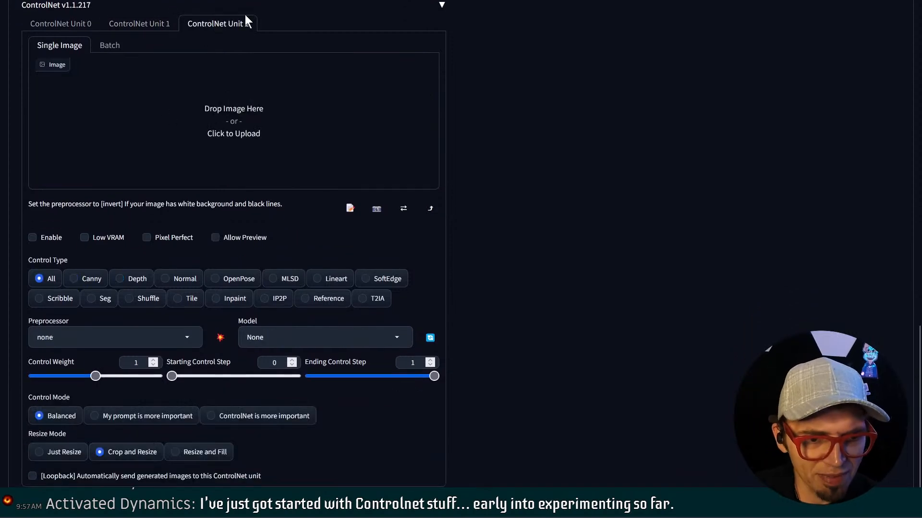
left_click(53, 238)
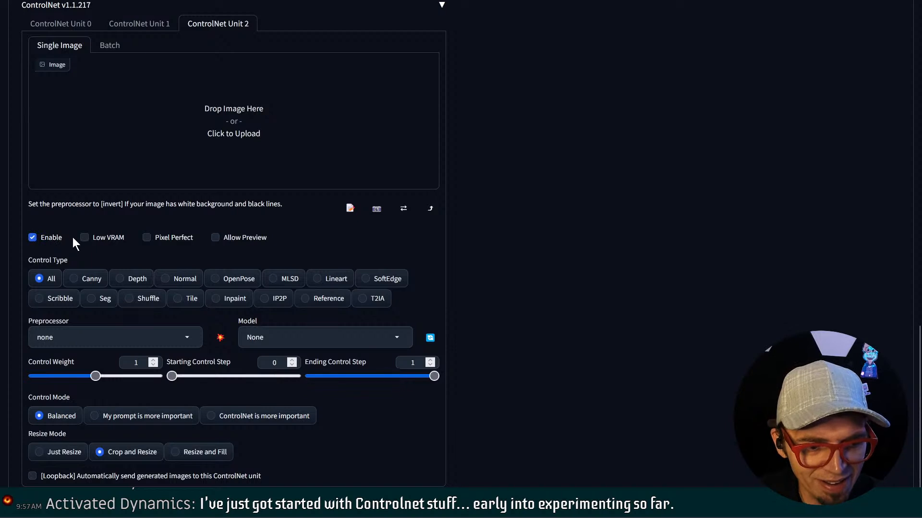
left_click(178, 299)
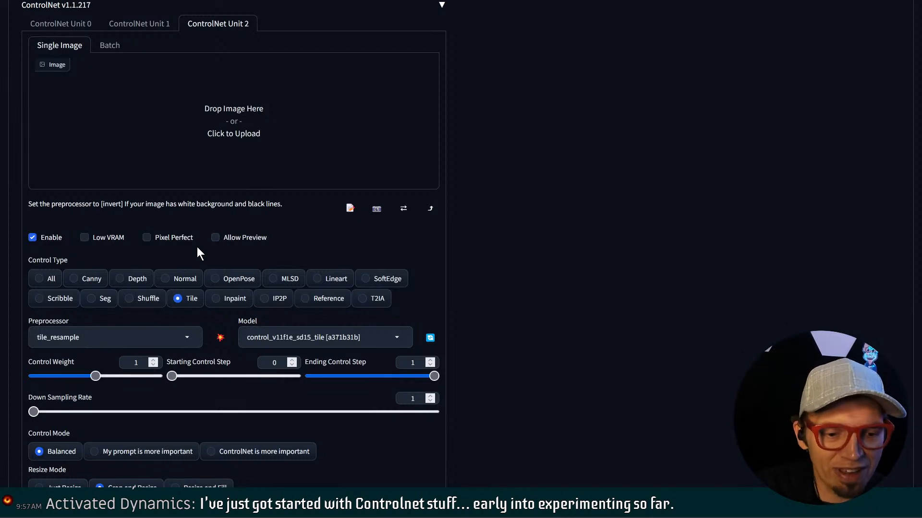
Review the img2img generation settings and check the setup of ControlNet Units 1 and 0
scroll(197, 247, "up", 2)
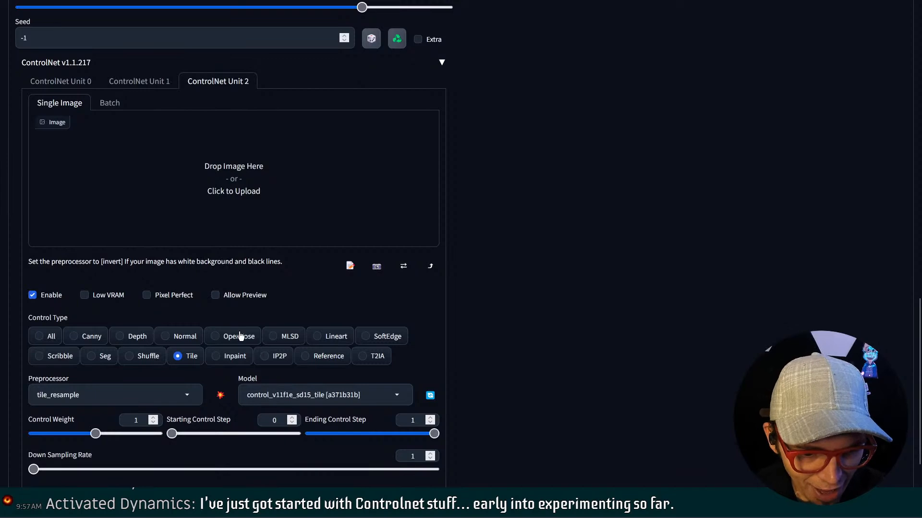
mouse_move(299, 7)
scroll(223, 223, "up", 10)
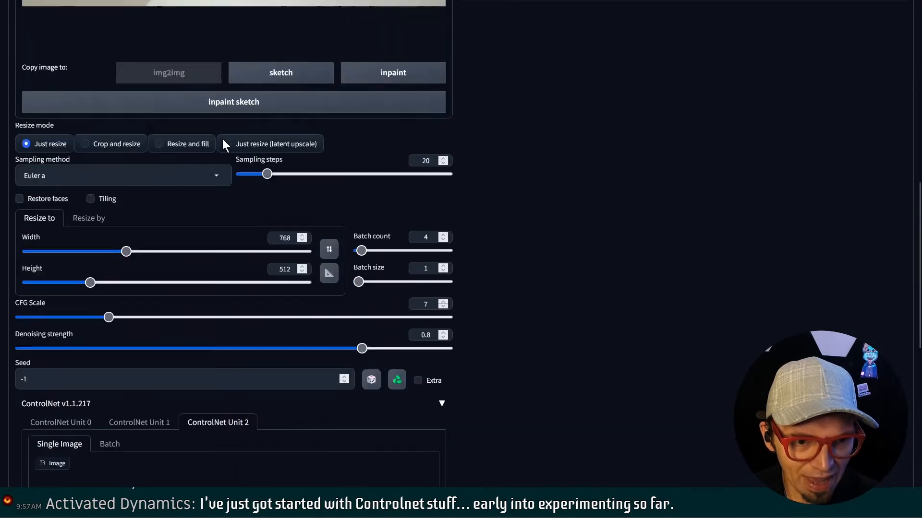
scroll(261, 115, "down", 1)
scroll(297, 270, "down", 10)
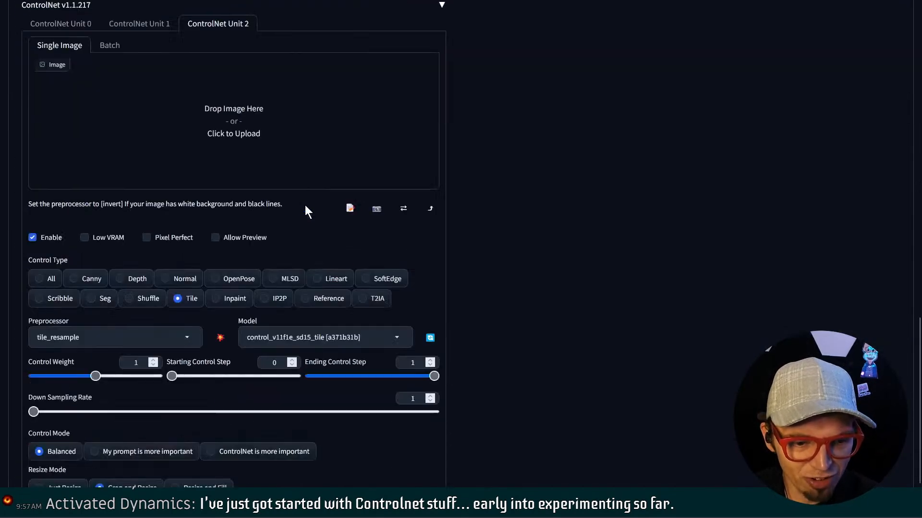
left_click(116, 21)
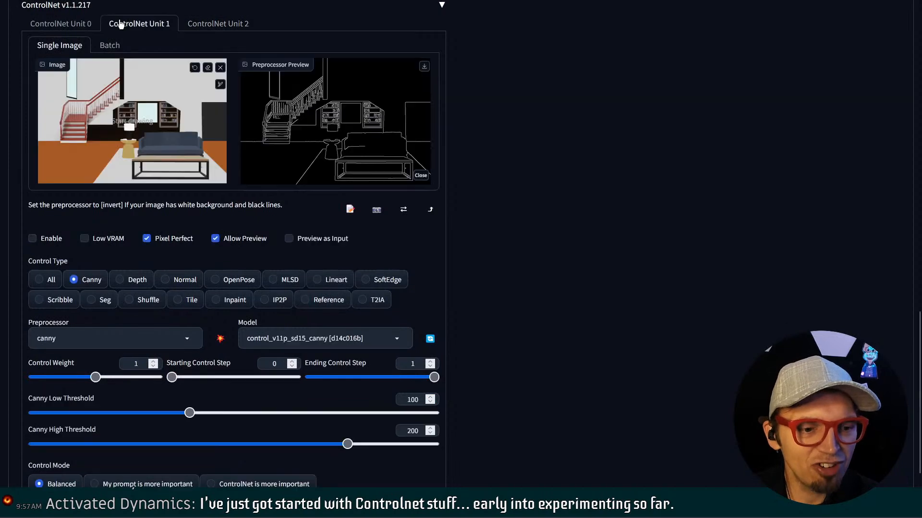
left_click(81, 26)
left_click(192, 25)
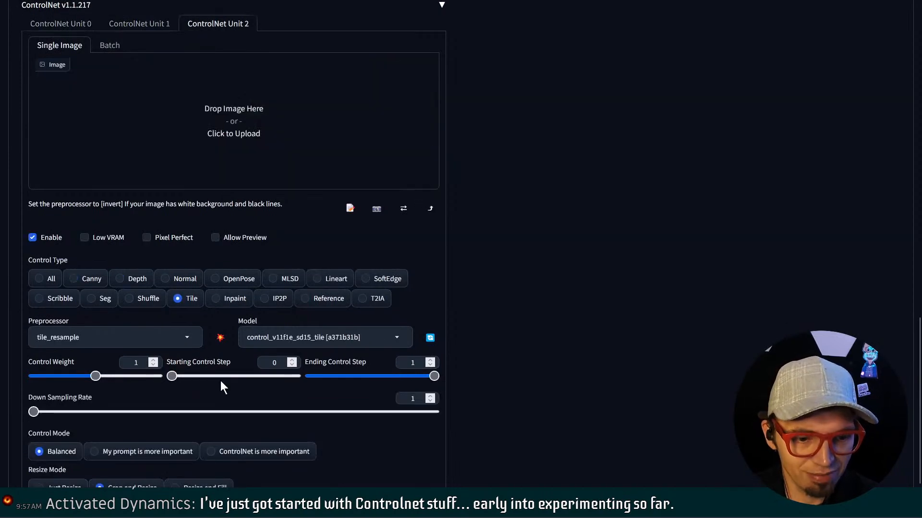
Choose the Ultimate SD upscale script and set its target size type to Scale from image size
scroll(244, 296, "down", 2)
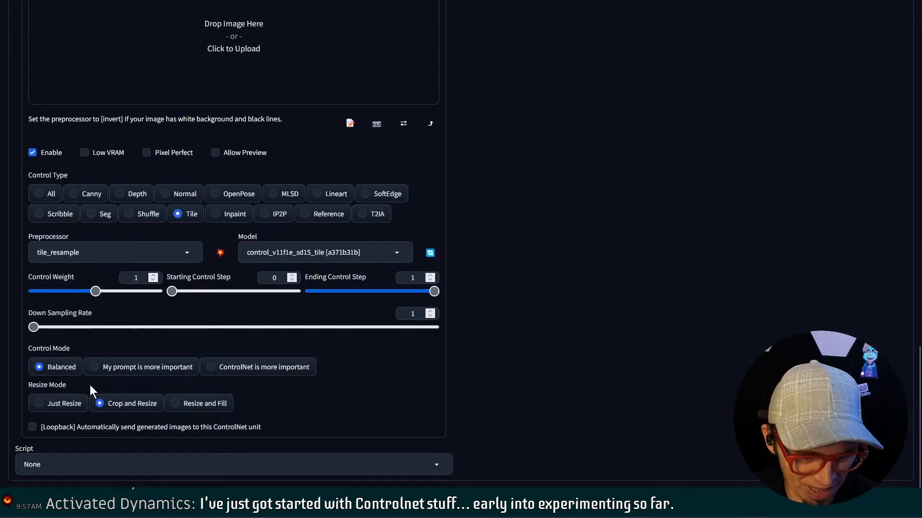
left_click(66, 464)
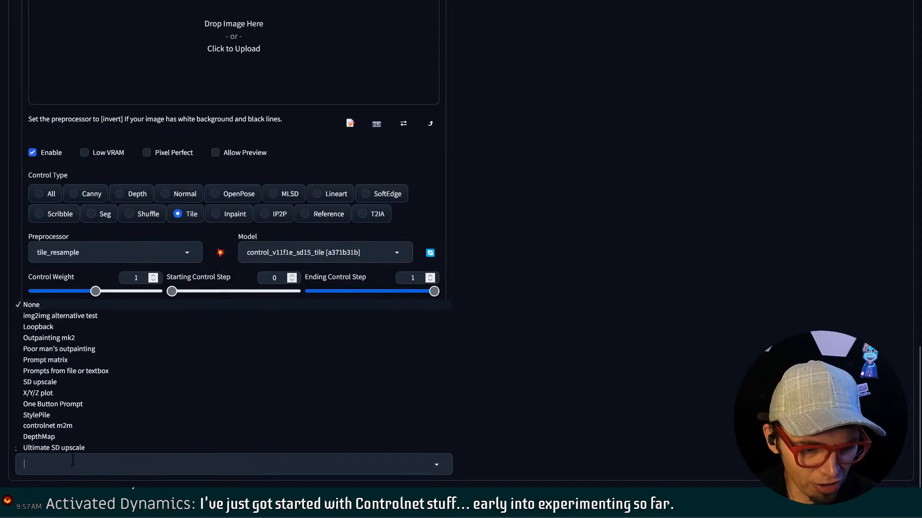
left_click(82, 449)
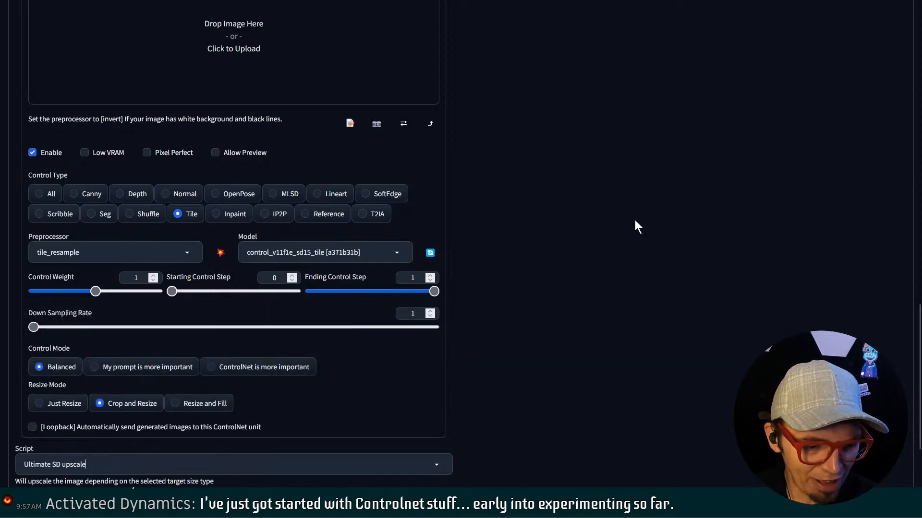
scroll(635, 221, "down", 5)
left_click(101, 296)
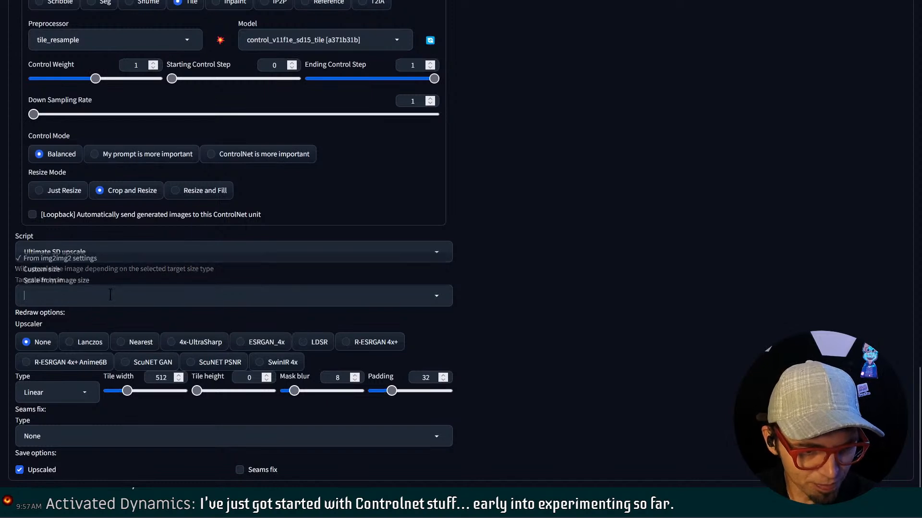
left_click(115, 279)
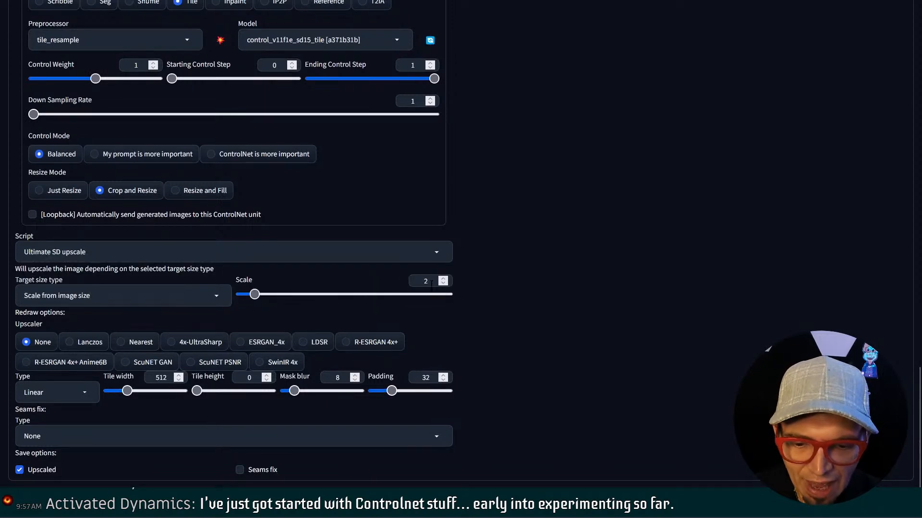
Set the upscale factor to 2.3 and choose 4x-UltraSharp as the upscaler
left_click(428, 280)
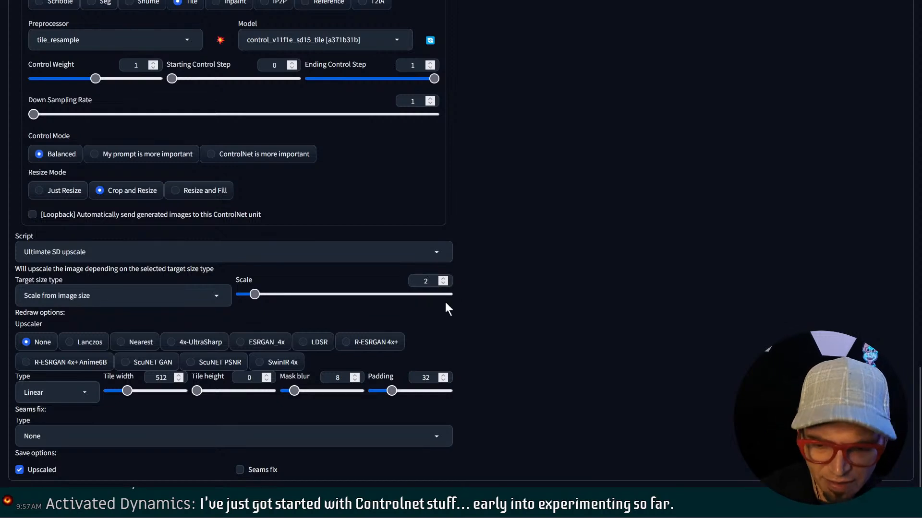
type(".3")
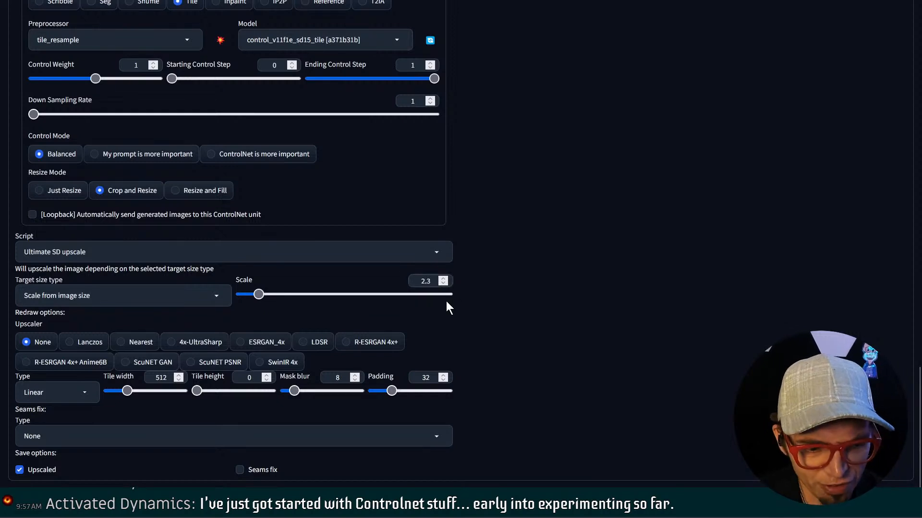
left_click(172, 341)
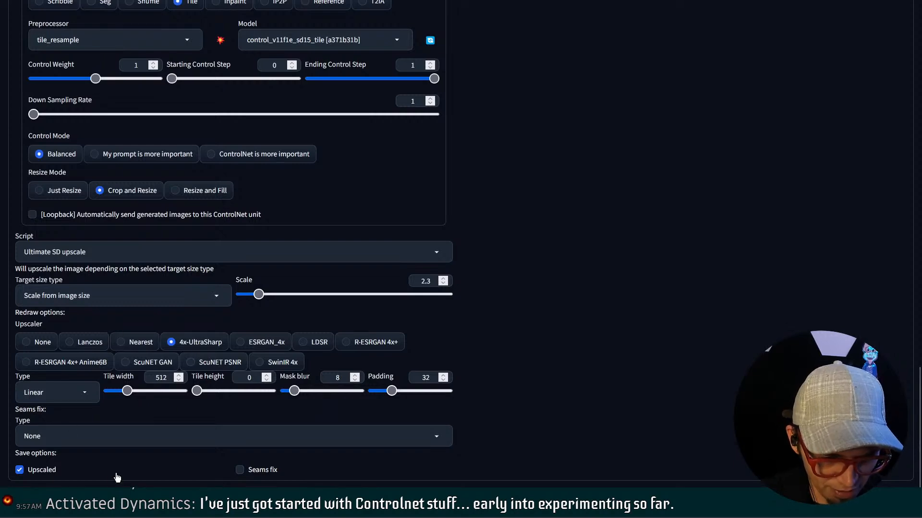
Examine the prompt, source image, upscale script options and each ControlNet unit before generating the upscale
scroll(495, 141, "up", 15)
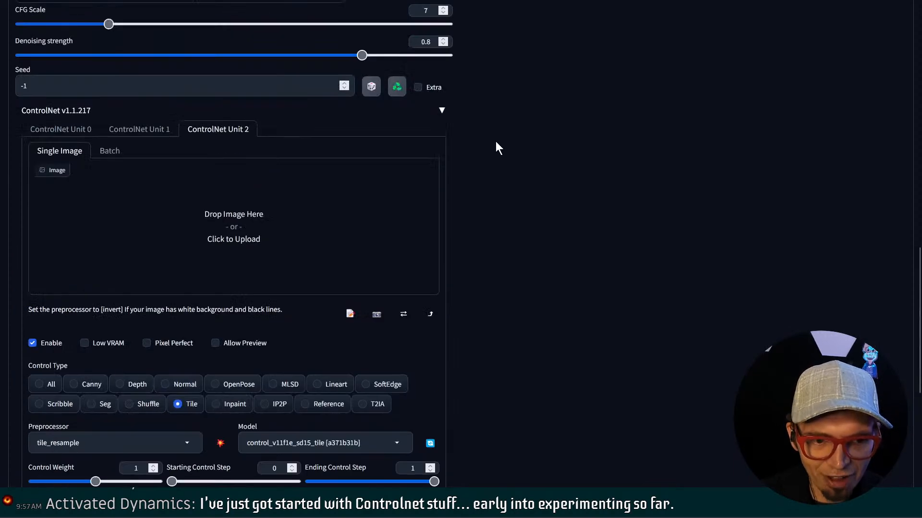
scroll(505, 146, "down", 15)
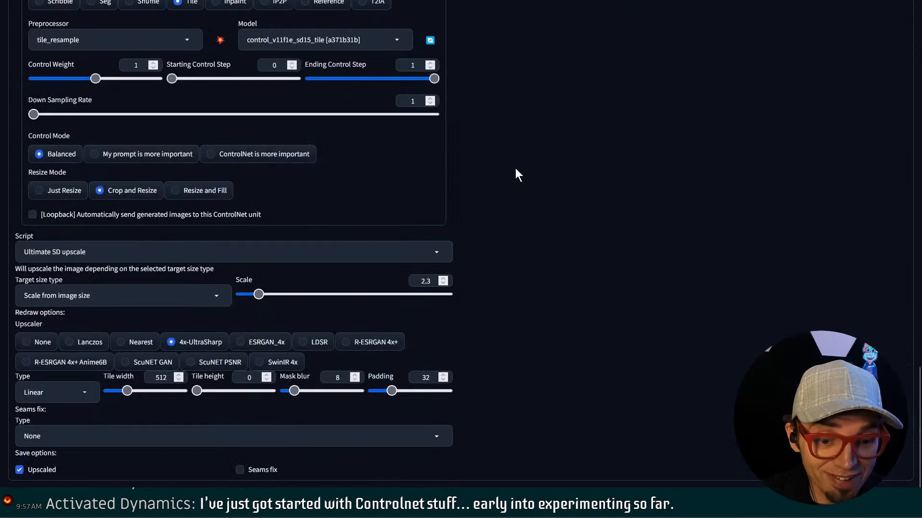
scroll(516, 178, "up", 6)
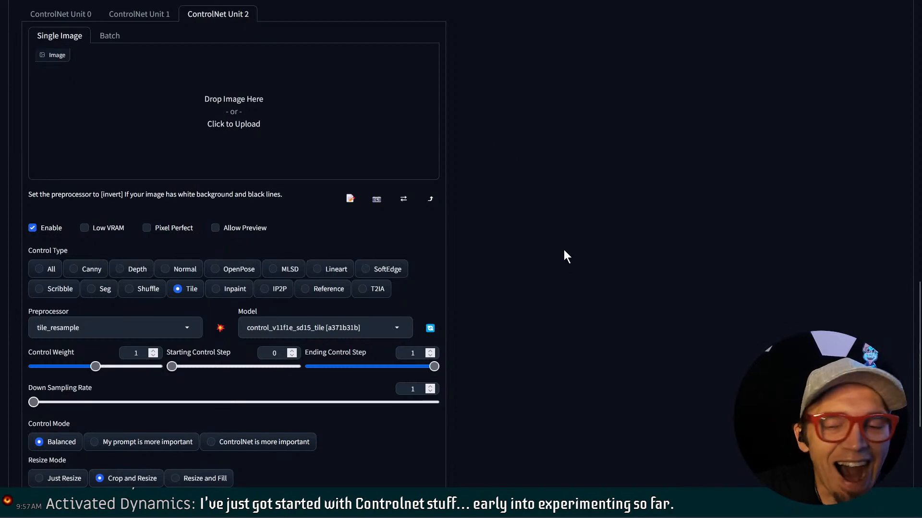
scroll(561, 252, "up", 14)
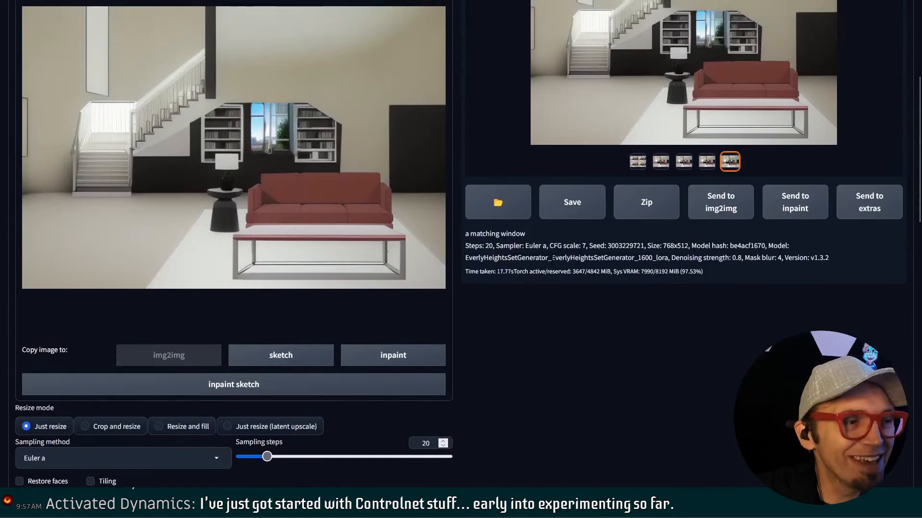
scroll(594, 238, "up", 6)
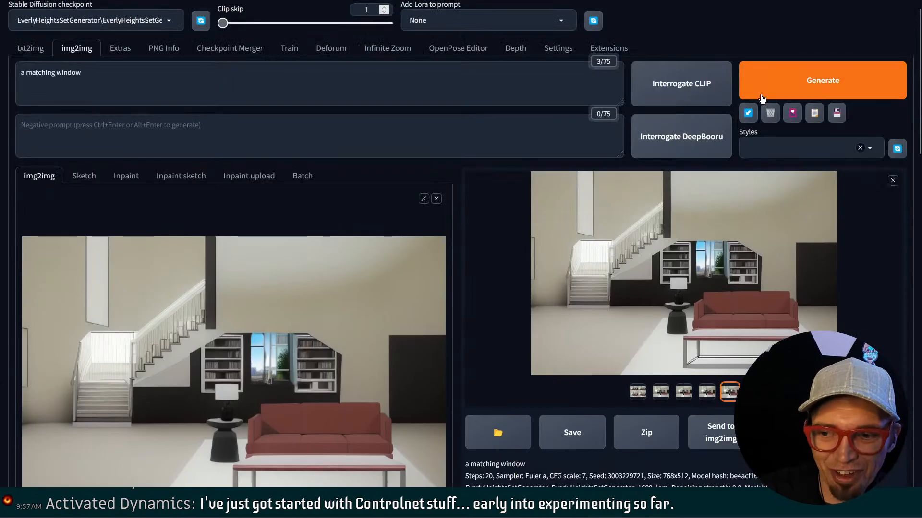
scroll(595, 242, "down", 8)
scroll(610, 217, "down", 15)
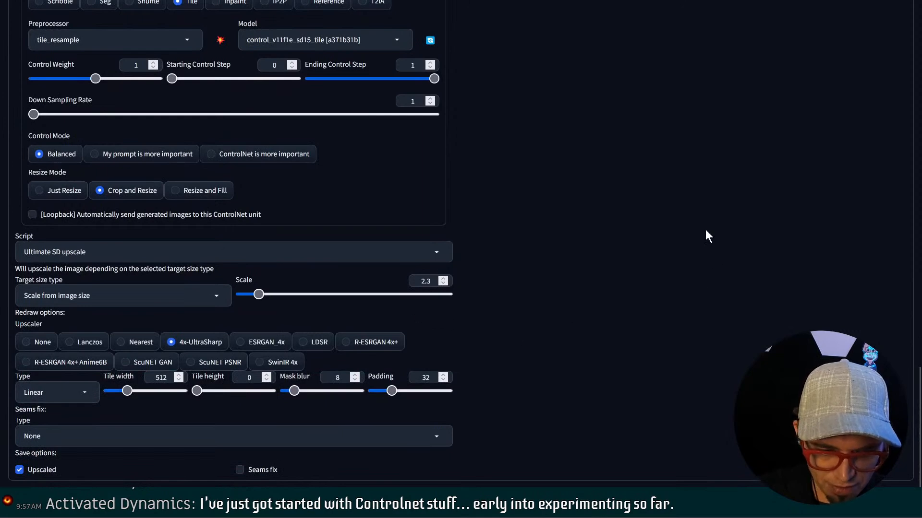
scroll(681, 261, "up", 6)
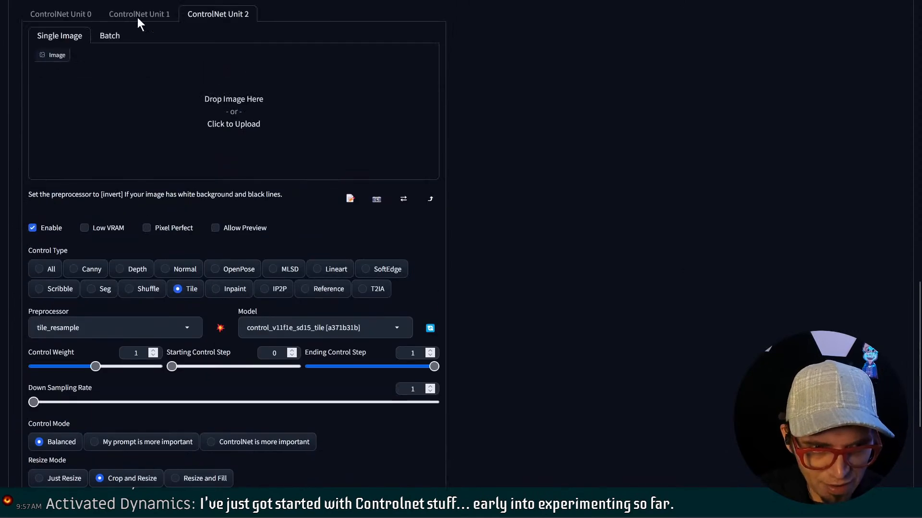
left_click(146, 12)
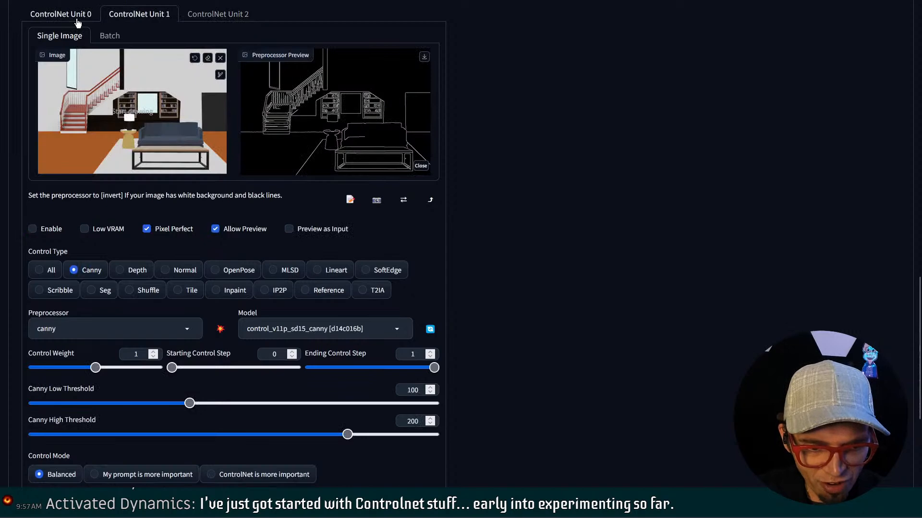
left_click(79, 15)
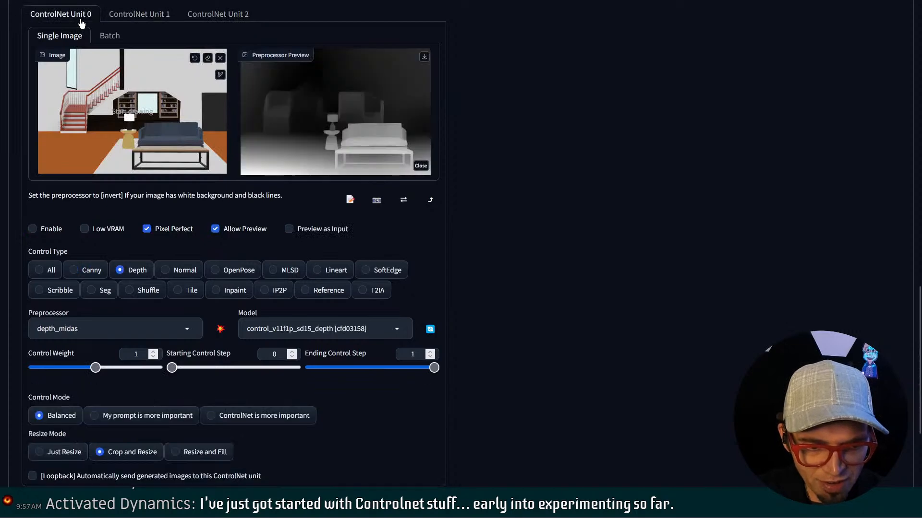
left_click(208, 8)
scroll(643, 269, "up", 20)
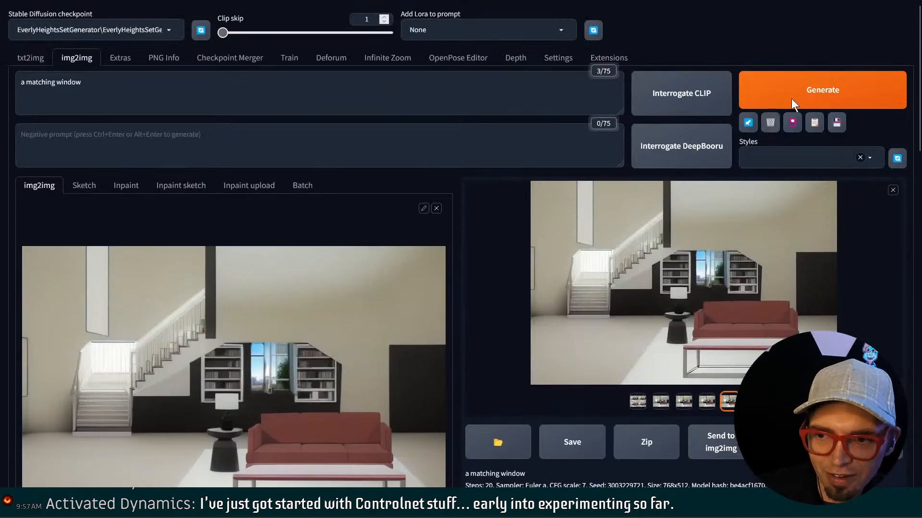
left_click(791, 94)
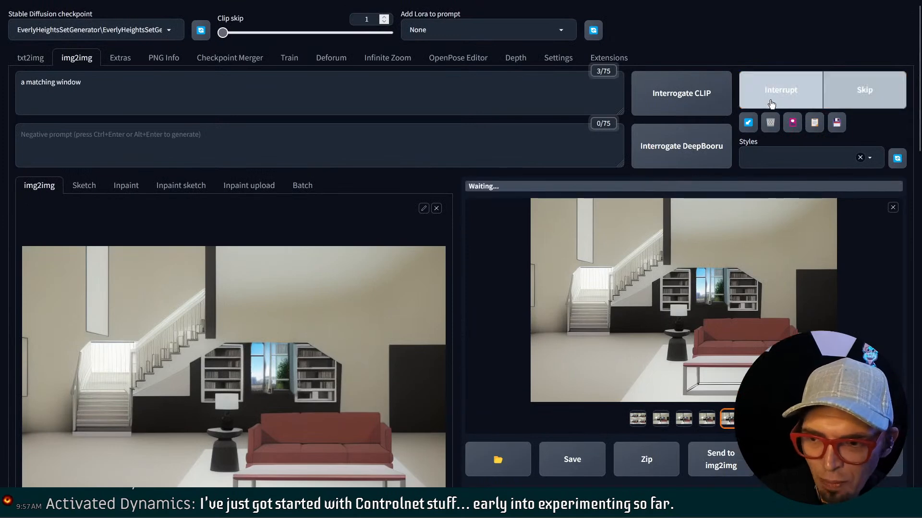
scroll(677, 197, "down", 8)
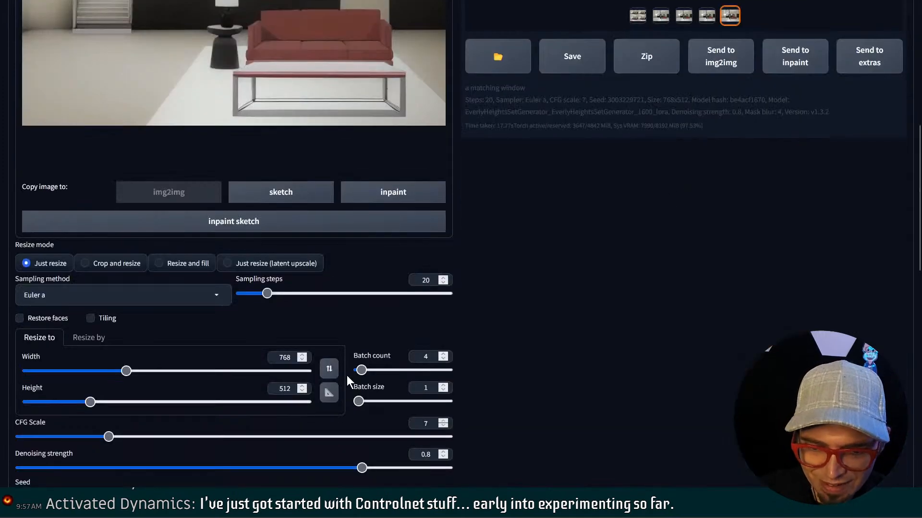
scroll(354, 383, "up", 8)
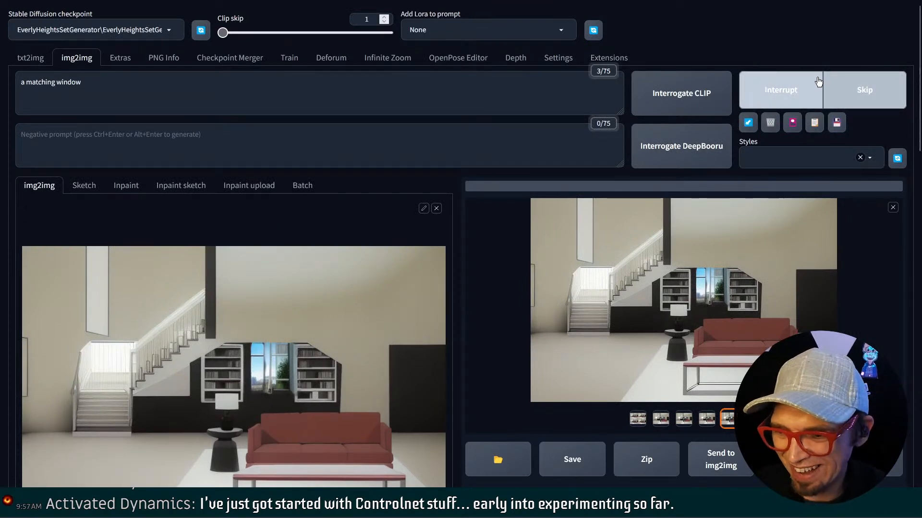
left_click(775, 92)
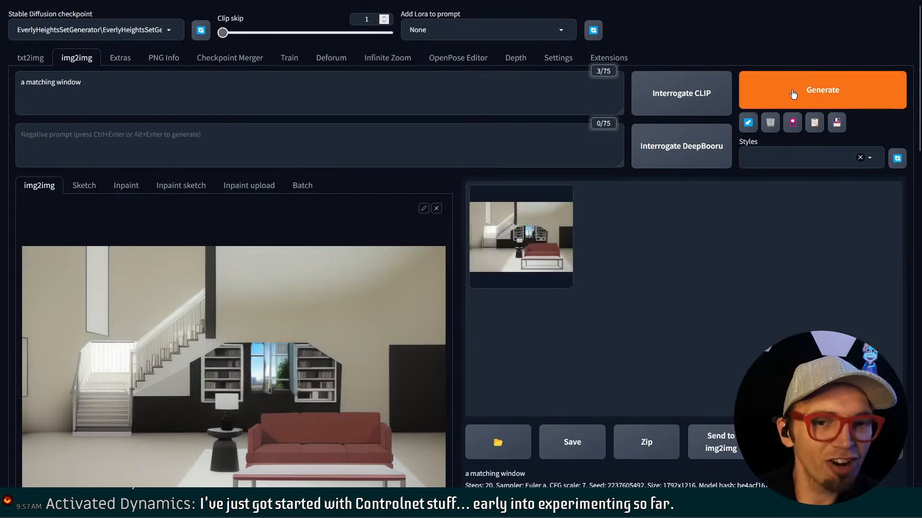
Generate the upscaled living-room image and bring up the A1111 WebUI console to monitor the tile progress
left_click(793, 91)
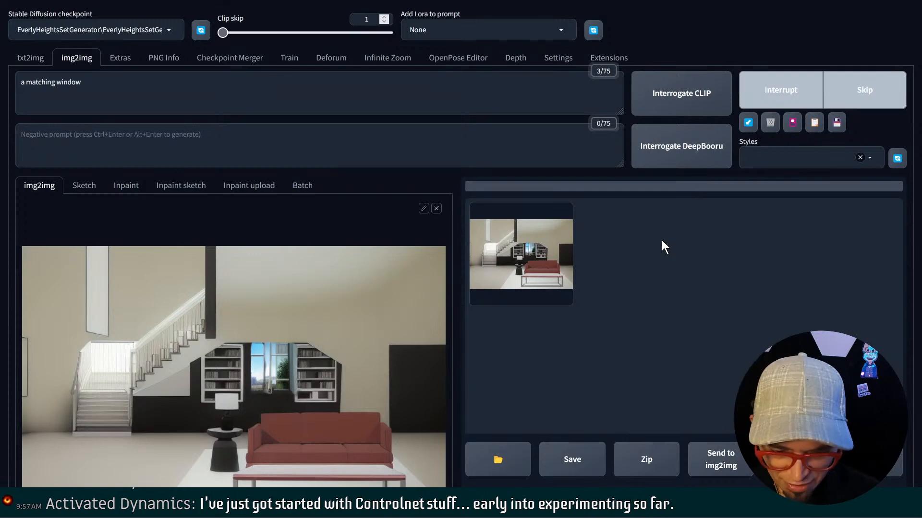
key("alt+Tab")
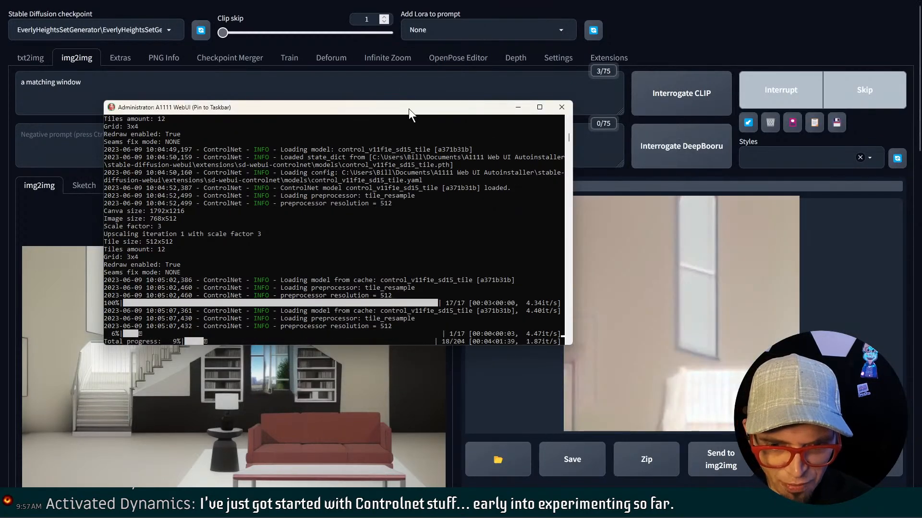
left_click_drag(408, 108, 342, 33)
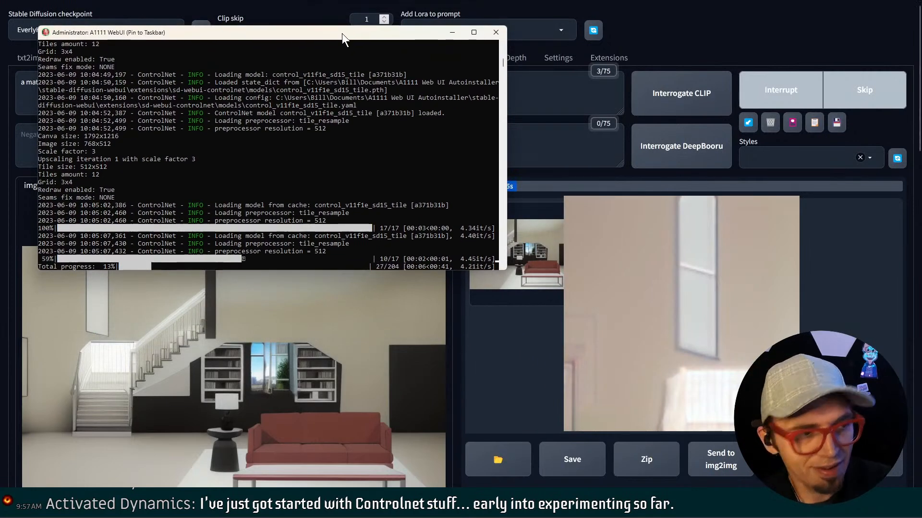
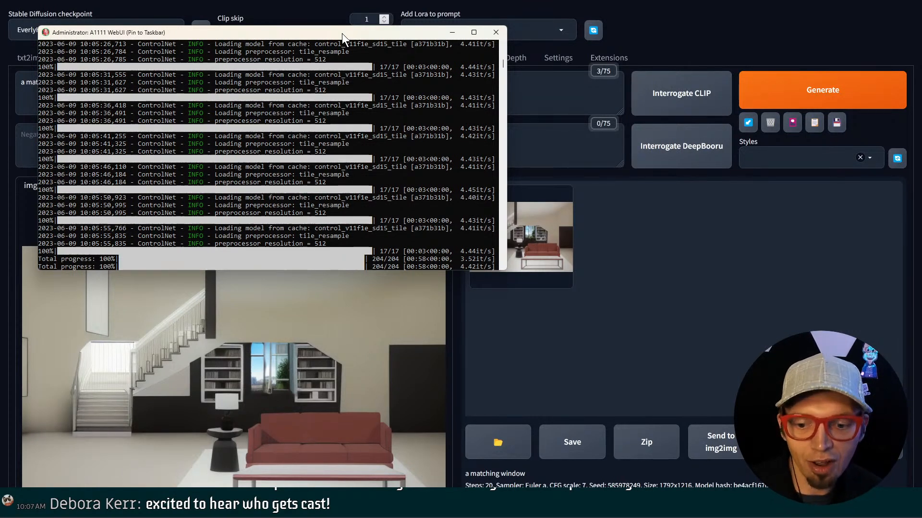
Open the finished upscale in the full-size viewer and copy the image to the clipboard
left_click(543, 240)
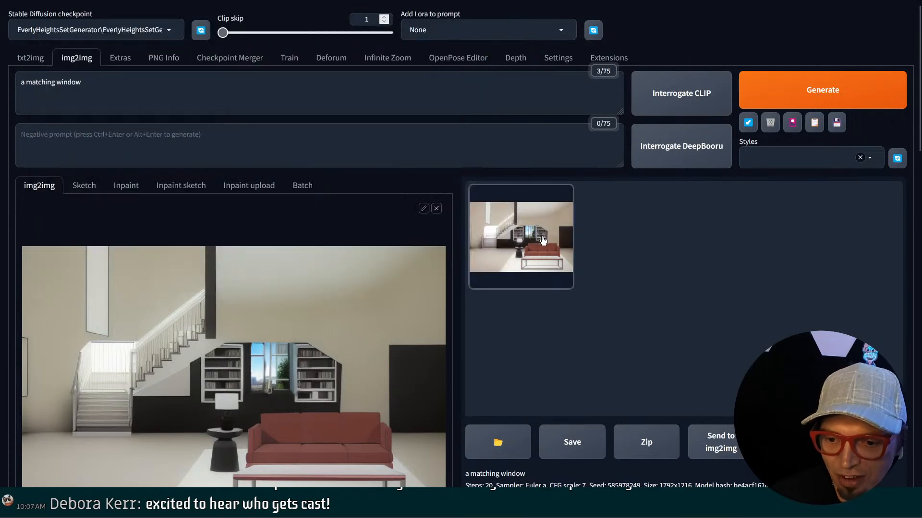
left_click(543, 240)
left_click(542, 239)
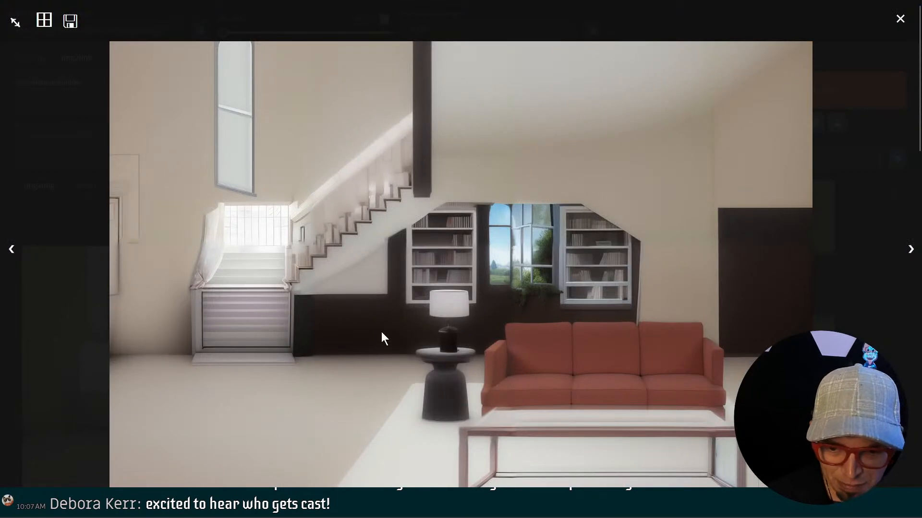
right_click(366, 240)
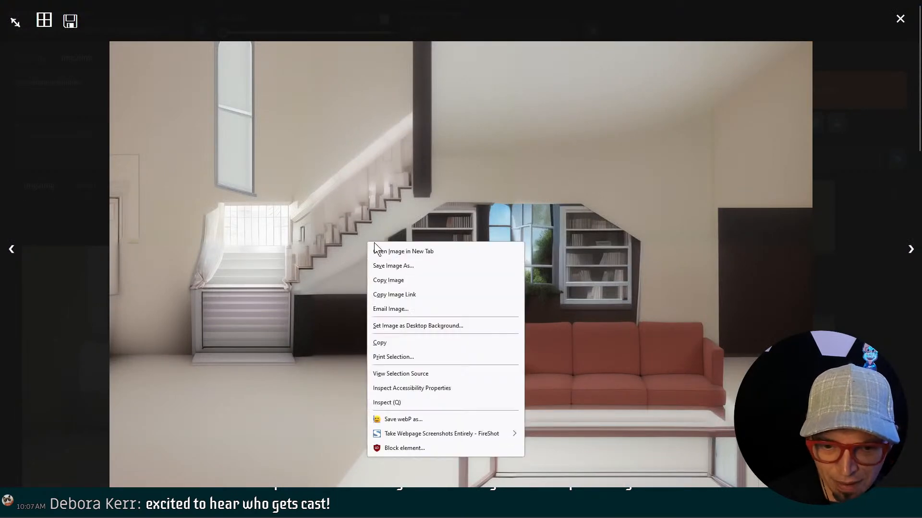
left_click(393, 284)
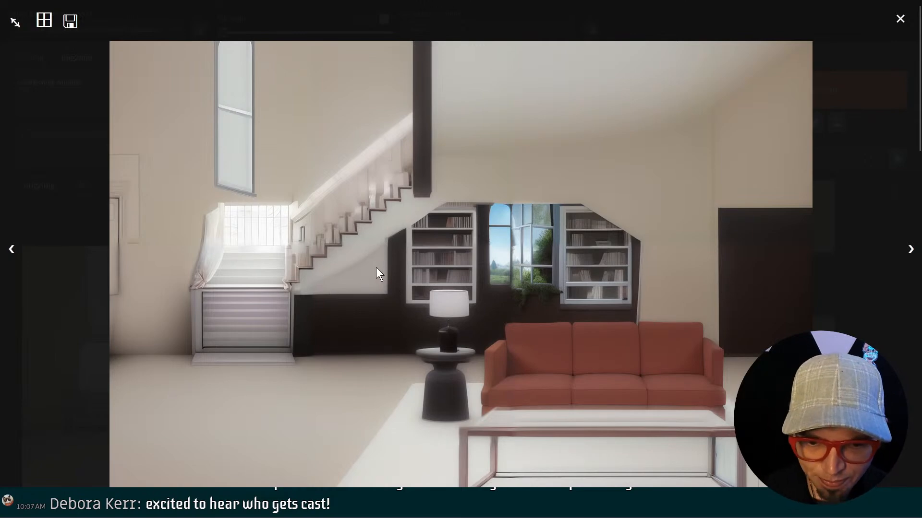
Switch to Photoshop, create a 1792 x 1216 px document from the Clipboard preset and paste the copied living-room image
key("alt+Tab")
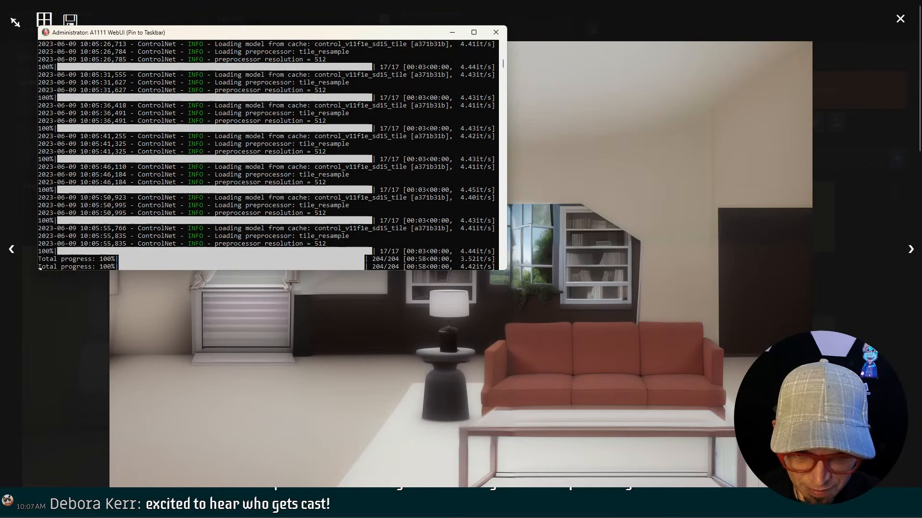
key("alt+Tab")
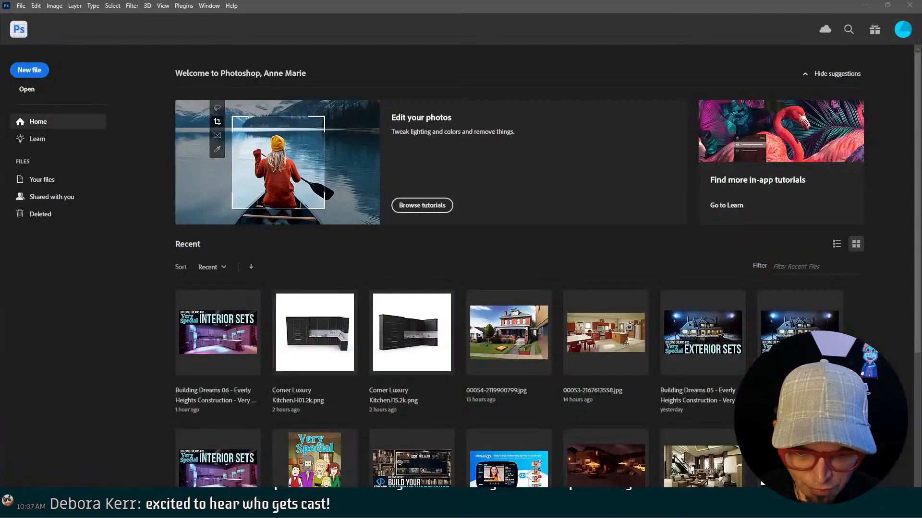
left_click(21, 6)
left_click(28, 18)
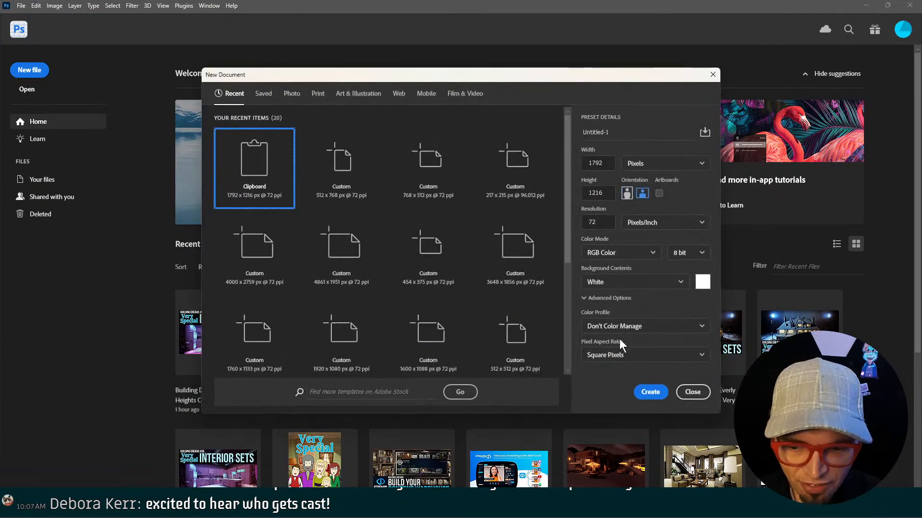
left_click(649, 391)
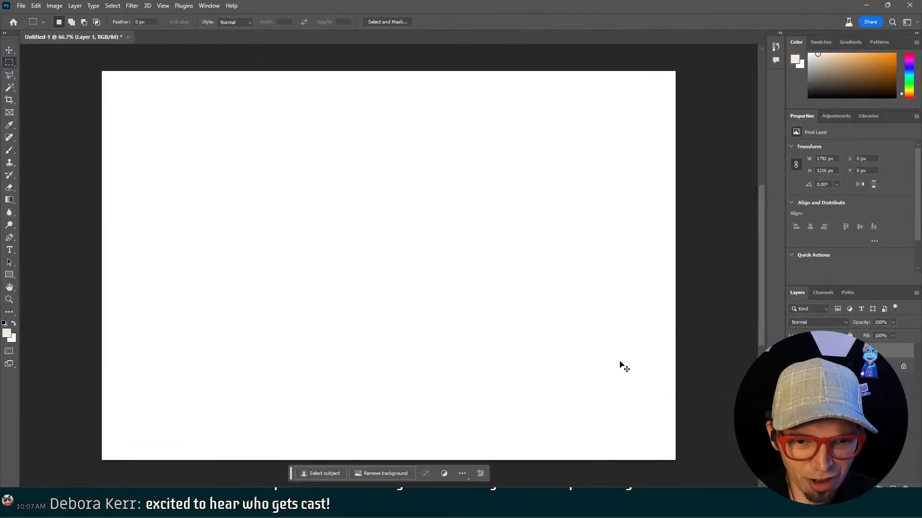
key("ctrl+v")
Start saving the document under a new name and browse to Building Dreams 06 - Very Special Interiors > WORK FOLDERS > 01 - Living Room
left_click(21, 5)
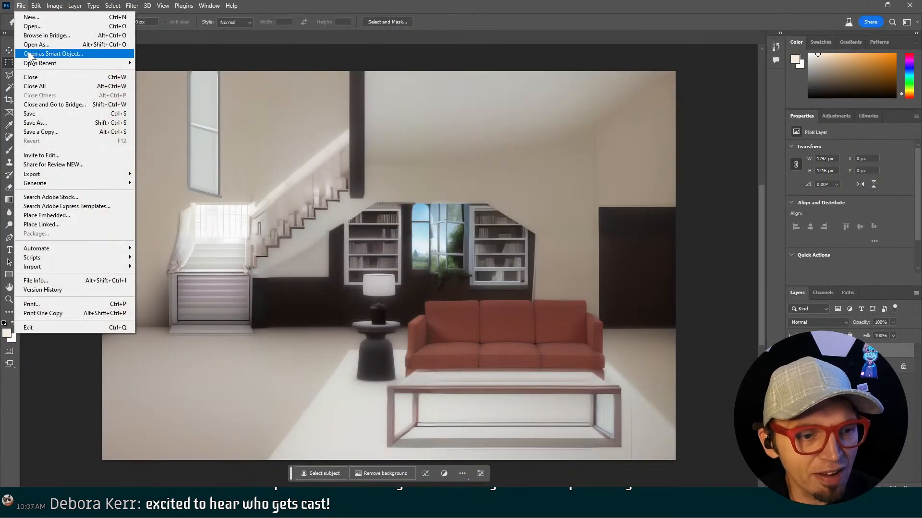
left_click(53, 122)
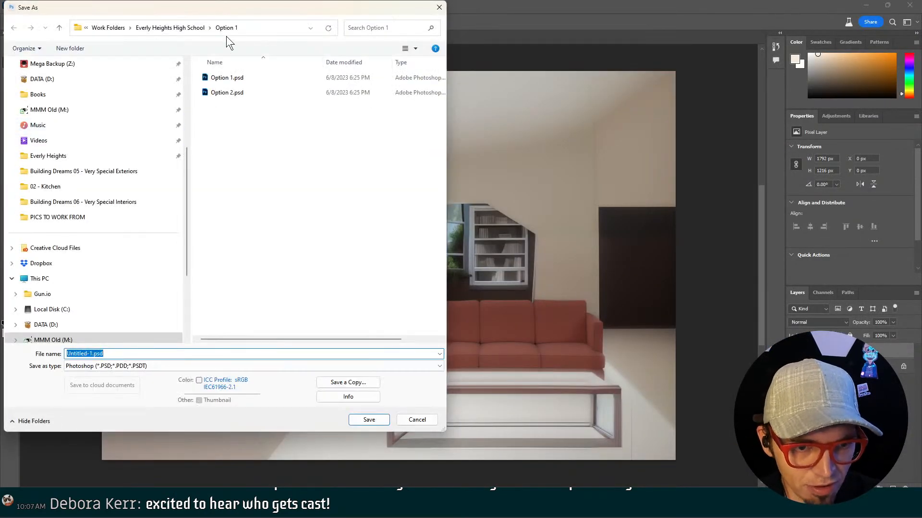
left_click(191, 21)
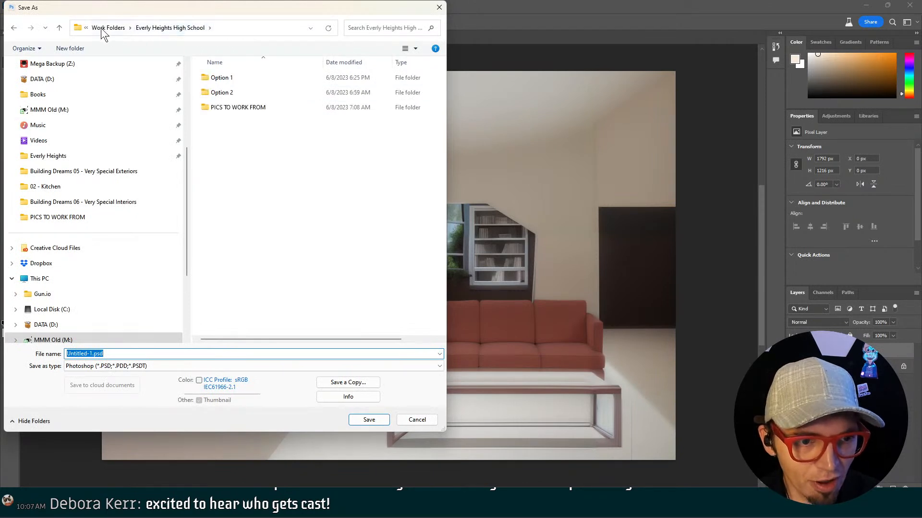
left_click(116, 29)
left_click(129, 29)
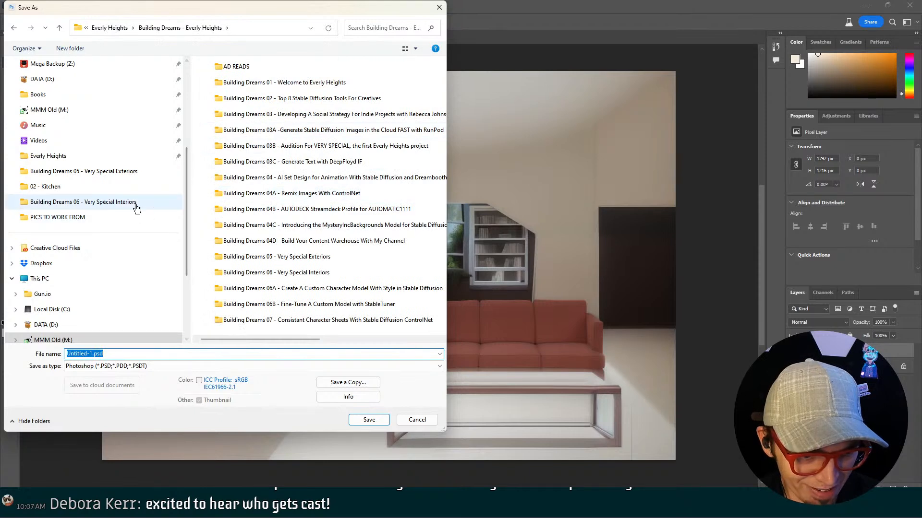
left_click(167, 197)
double_click(247, 112)
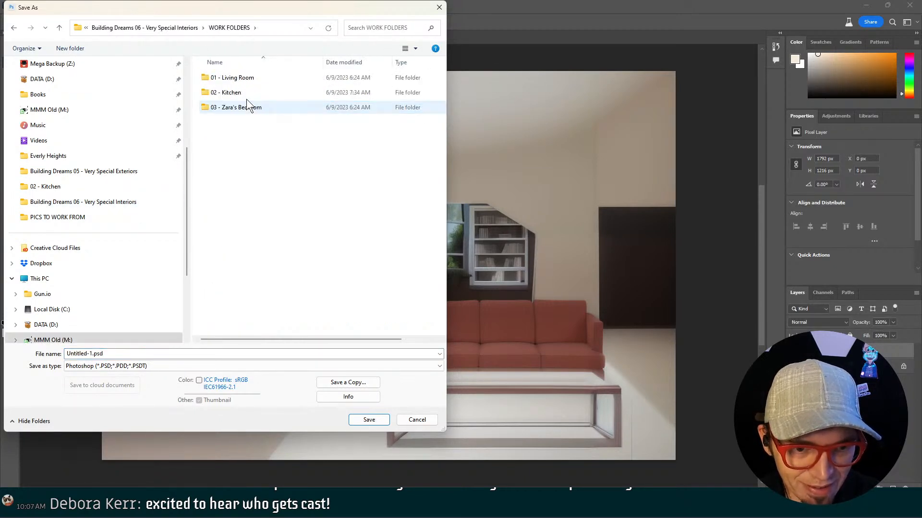
left_click(249, 79)
double_click(249, 79)
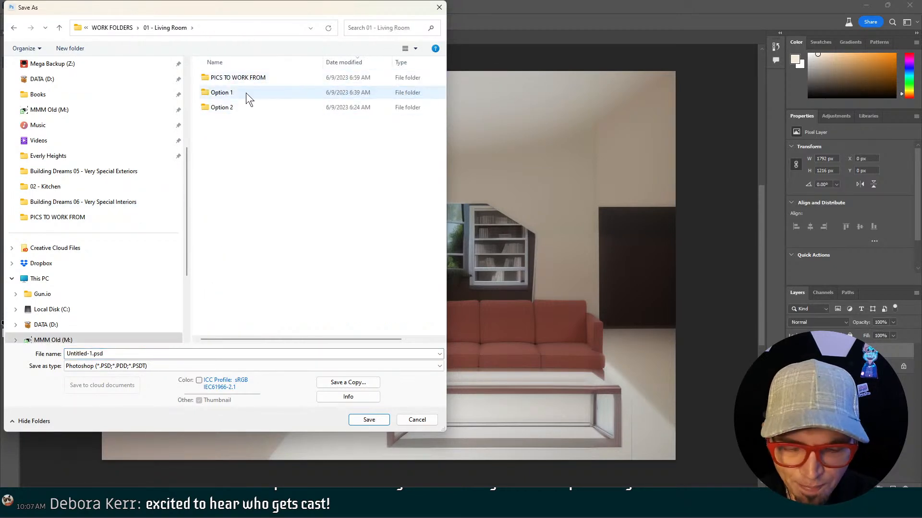
Open the Option 1 subfolder of 01 - Living Room as the save location
left_click(245, 94)
double_click(266, 78)
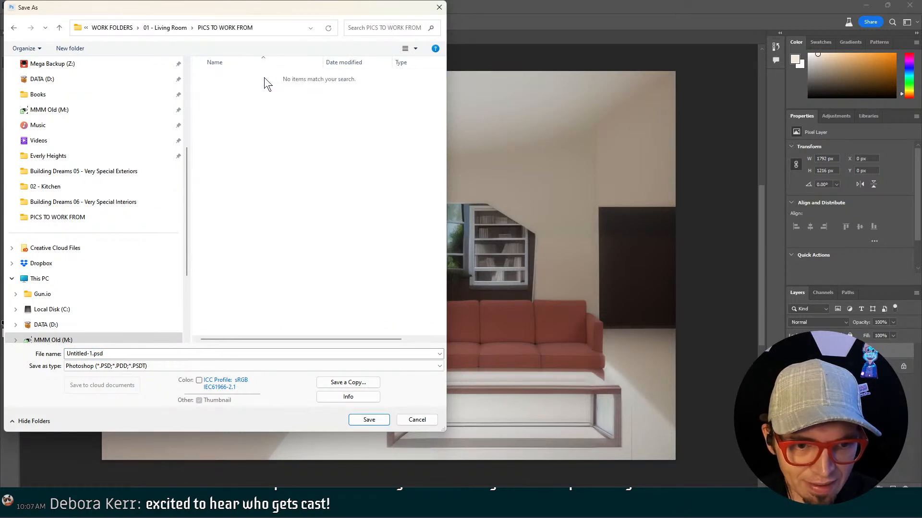
left_click(169, 27)
left_click(225, 92)
left_click(227, 92)
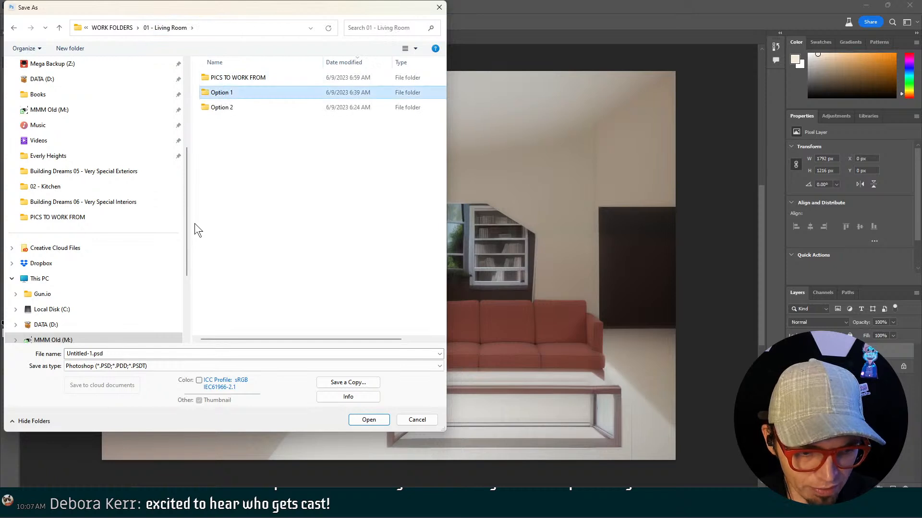
left_click(253, 267)
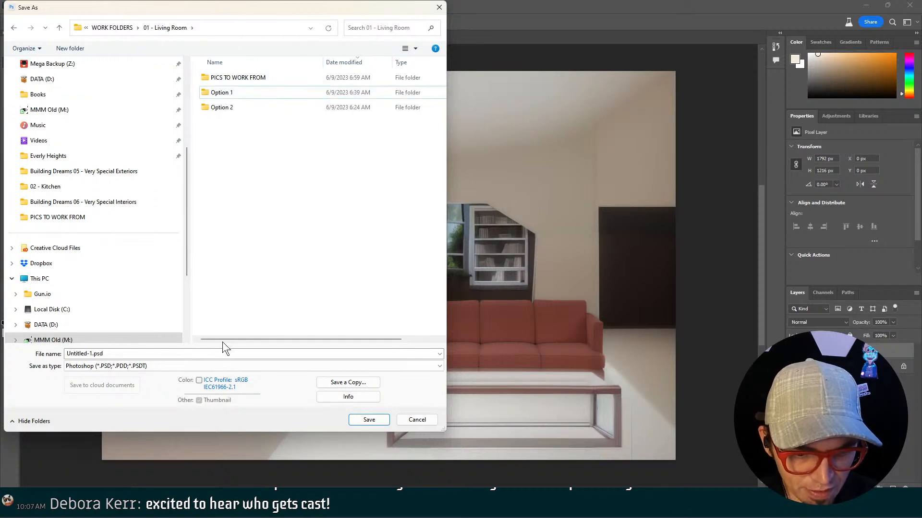
left_click(223, 354)
type("Opti")
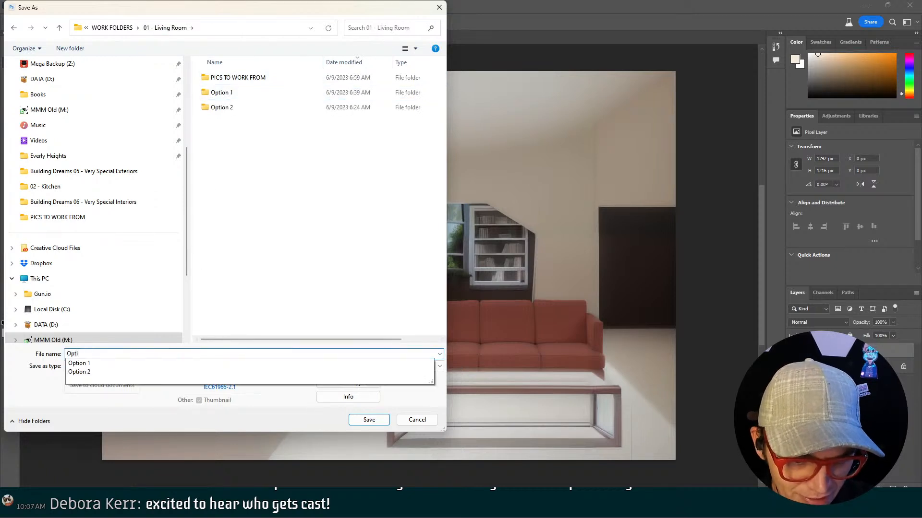
type("on 1")
key("Return")
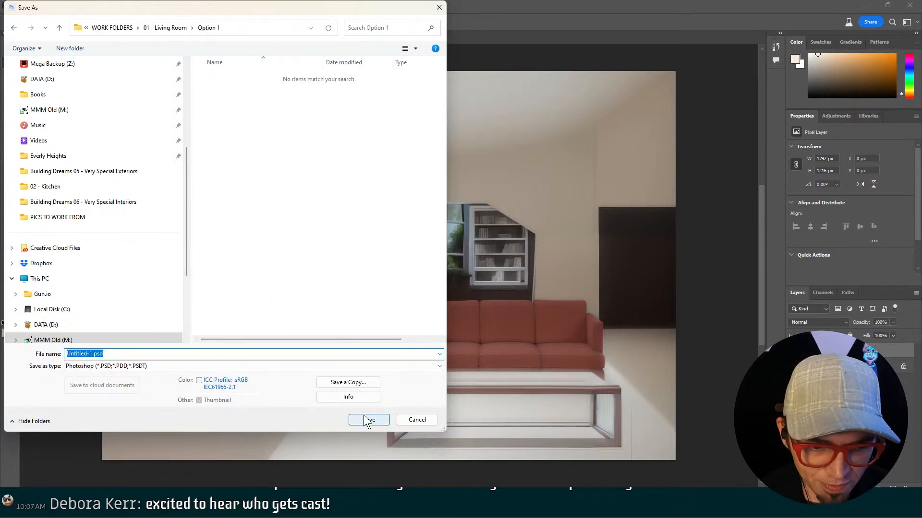
Save the document as Option 1 in Photoshop format with Maximize Compatibility on
type("Option 1")
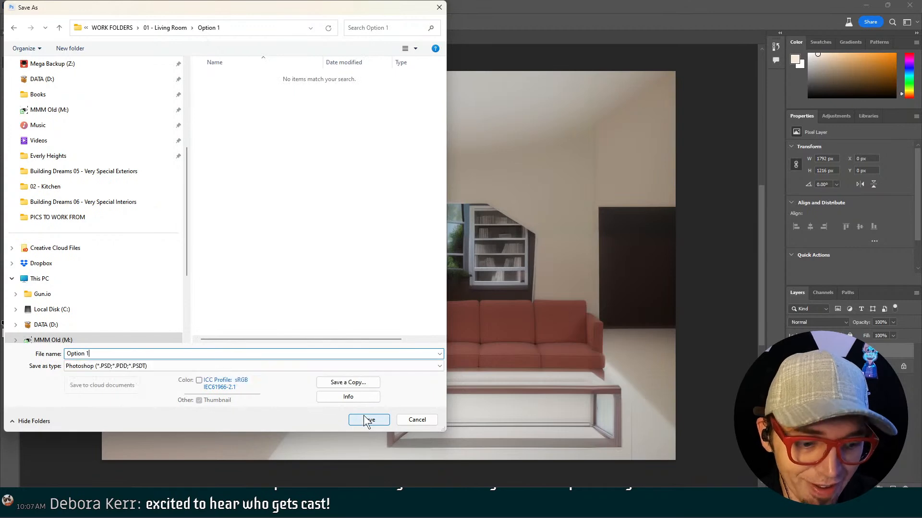
left_click(364, 419)
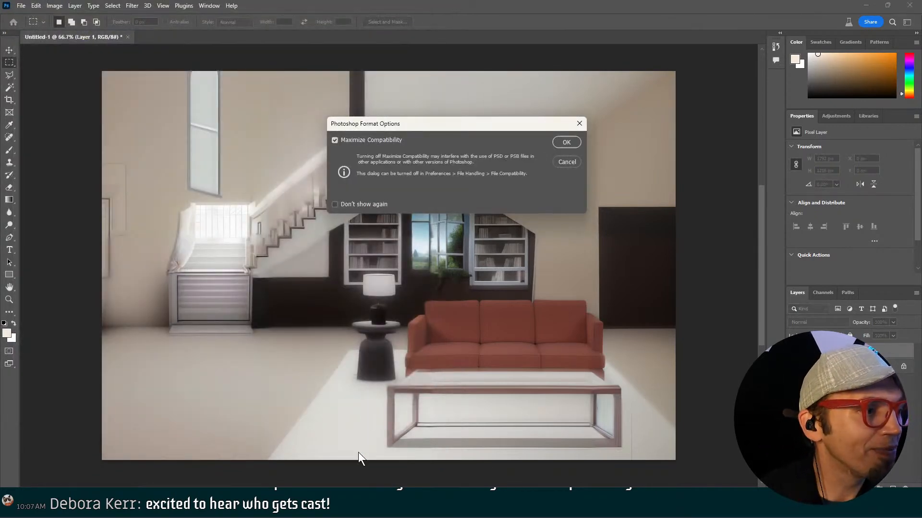
left_click(568, 143)
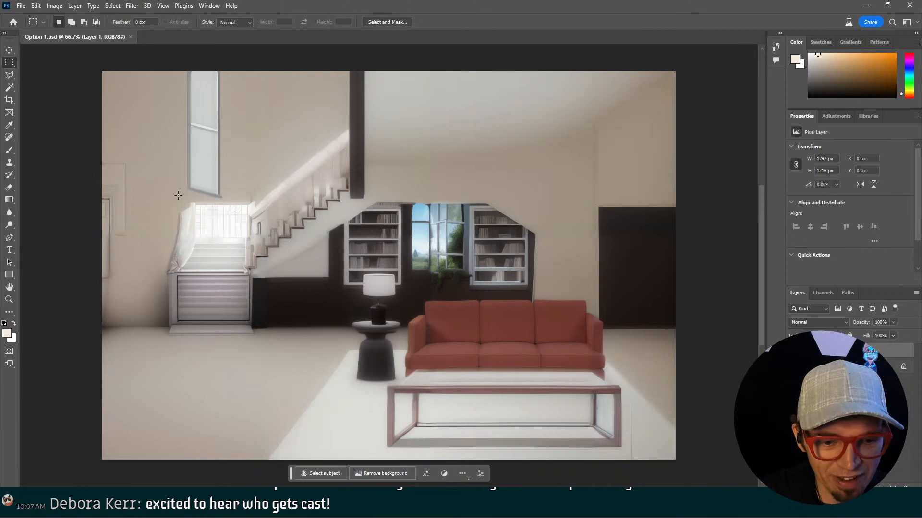
Try Generative Fill with the prompt "a staircase" on a selection of about 343 x 731 px around the lower stairs
left_click_drag(161, 152, 270, 388)
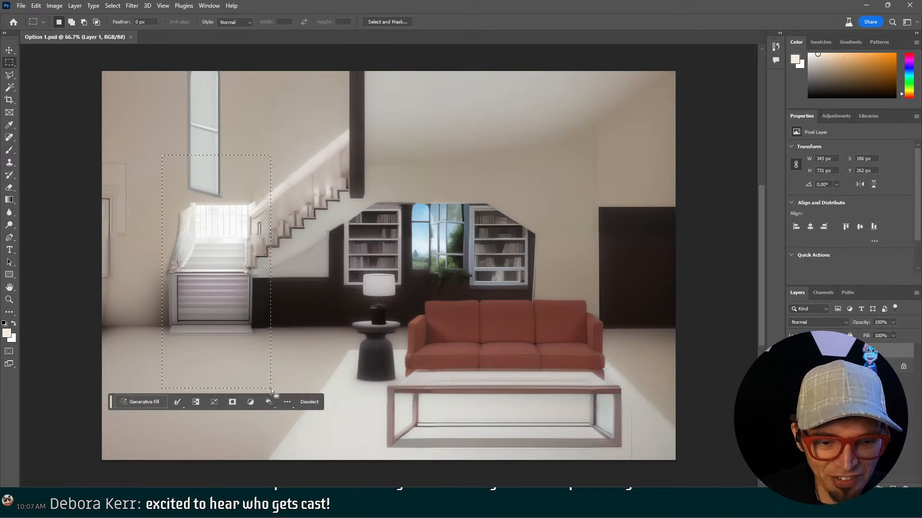
left_click(143, 402)
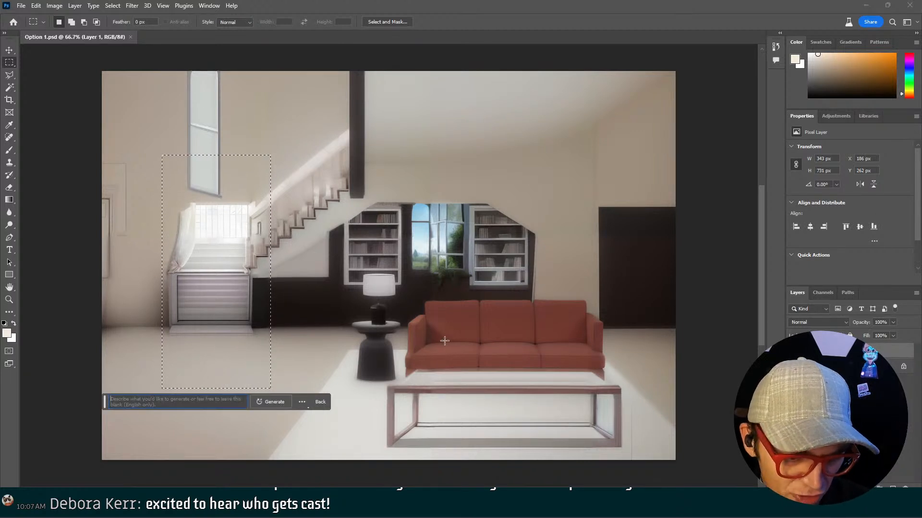
type("a sta")
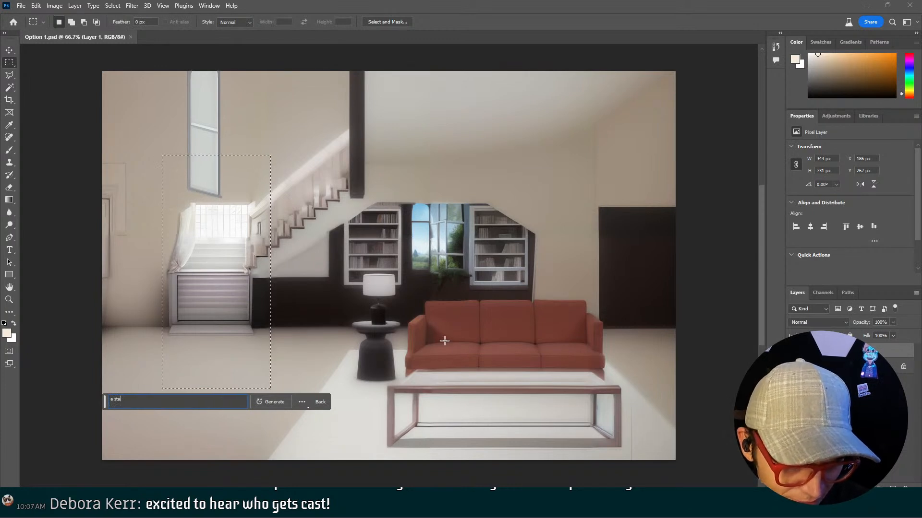
type("ircase")
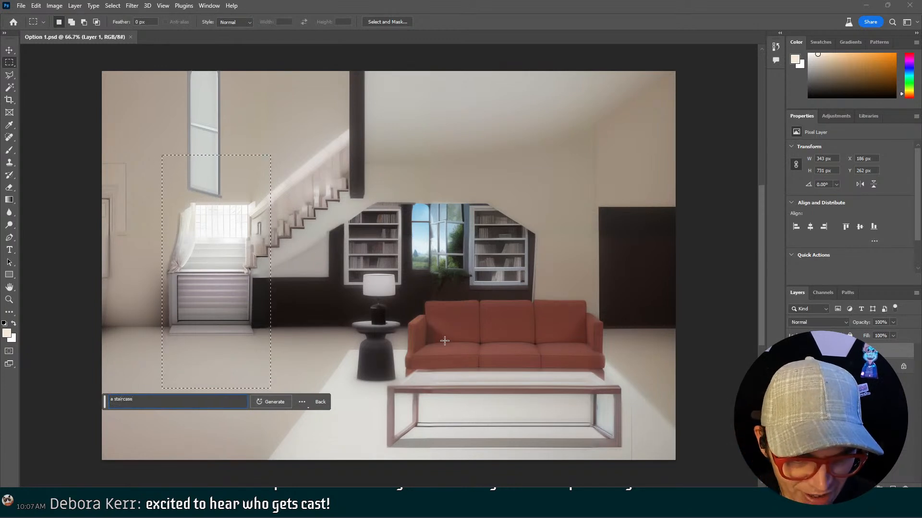
left_click(270, 402)
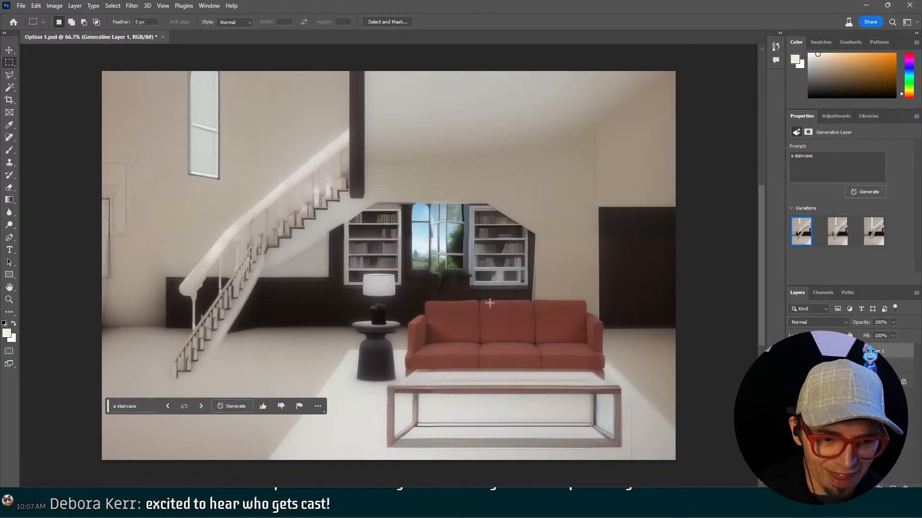
Compare the second and third staircase variations and delete the generative layer
left_click(839, 233)
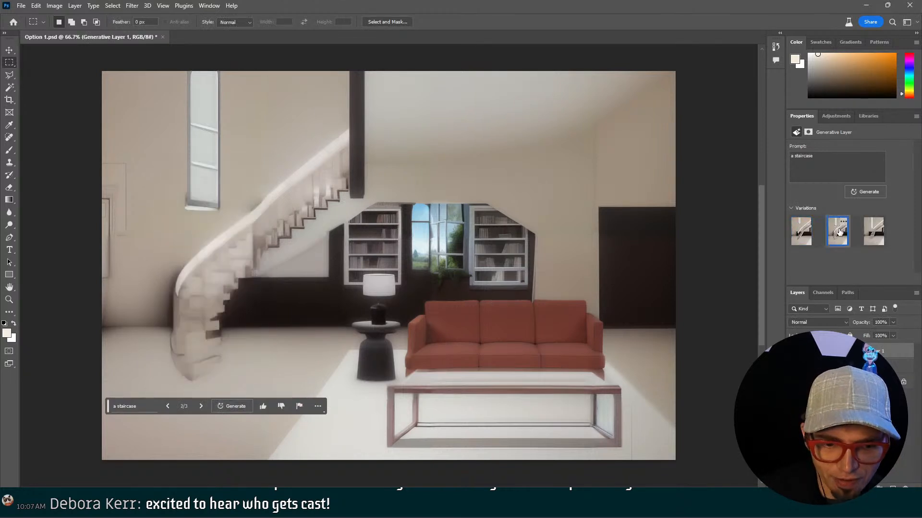
left_click(871, 228)
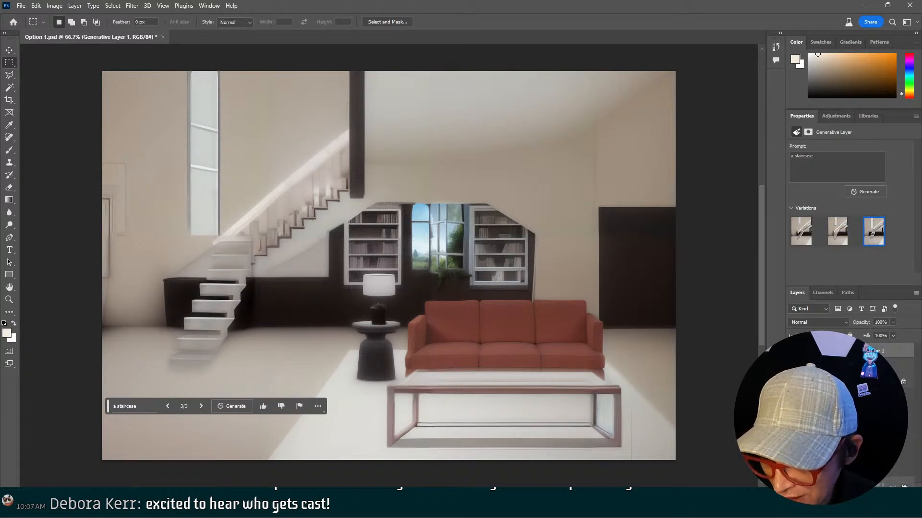
left_click(904, 486)
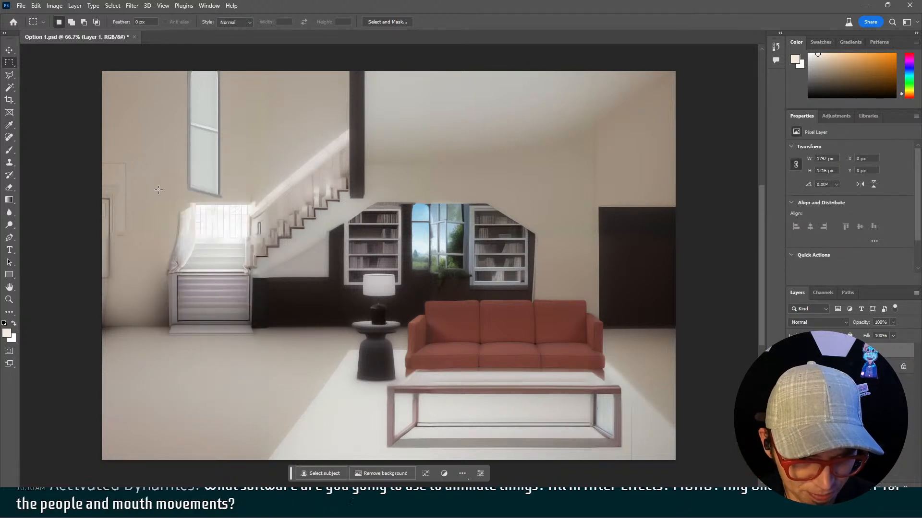
Generative Fill an area about 329 x 558 px around the lower stairs with "the rest of the staircase with a landing when the stairs turn"
mouse_move(163, 190)
left_mouse_down()
mouse_move(258, 304)
mouse_move(267, 366)
left_mouse_up()
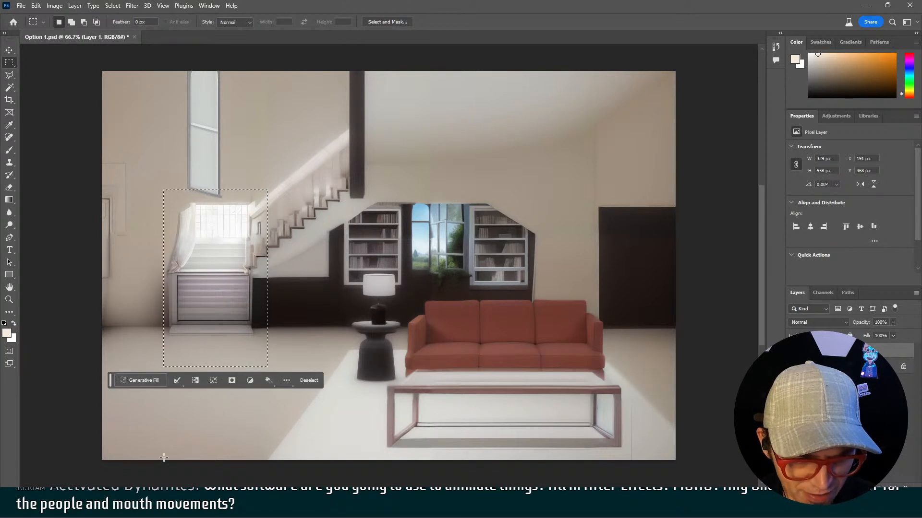
left_click(147, 380)
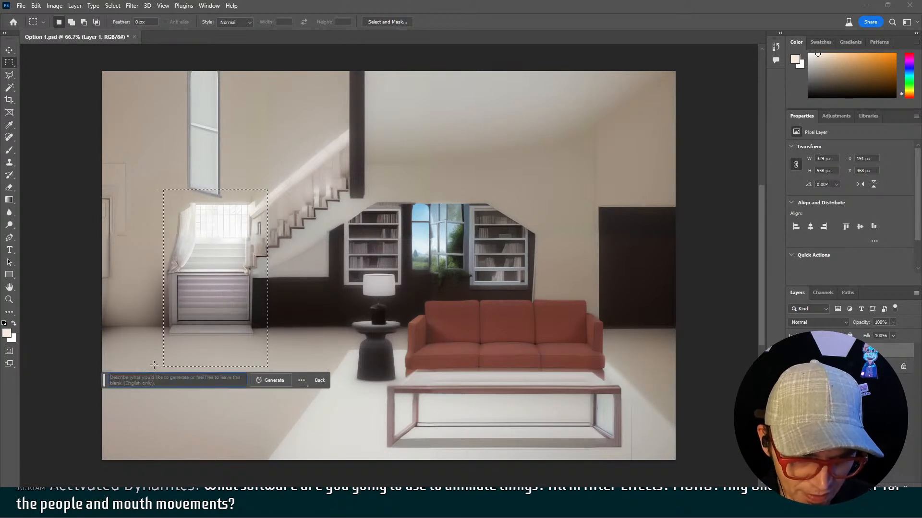
type("the ")
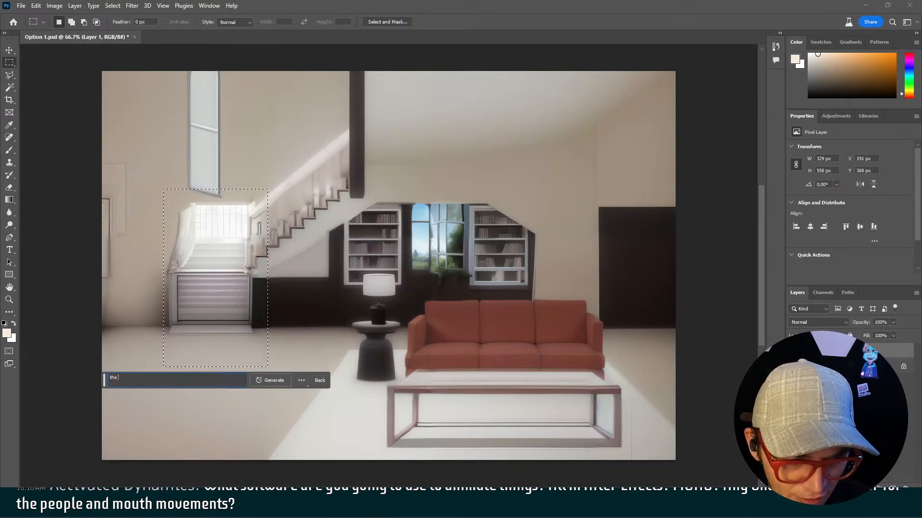
type("rest of the s")
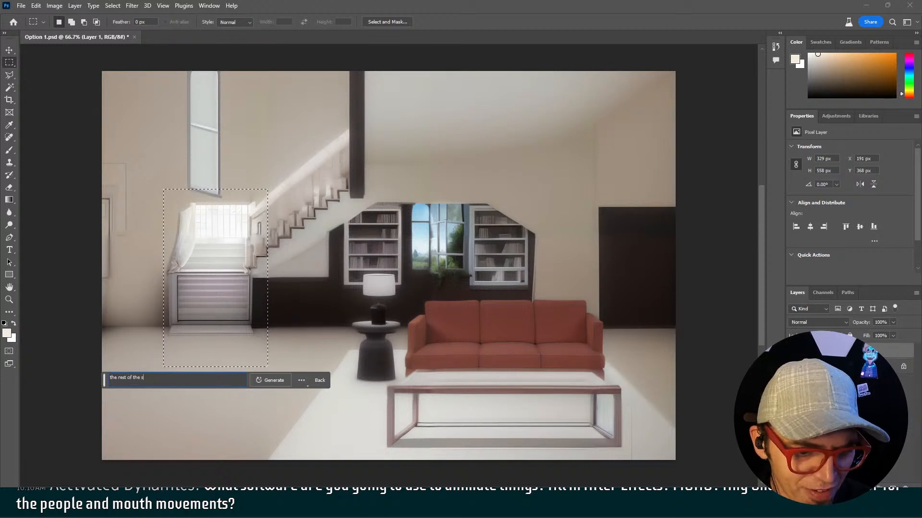
type("taircase ")
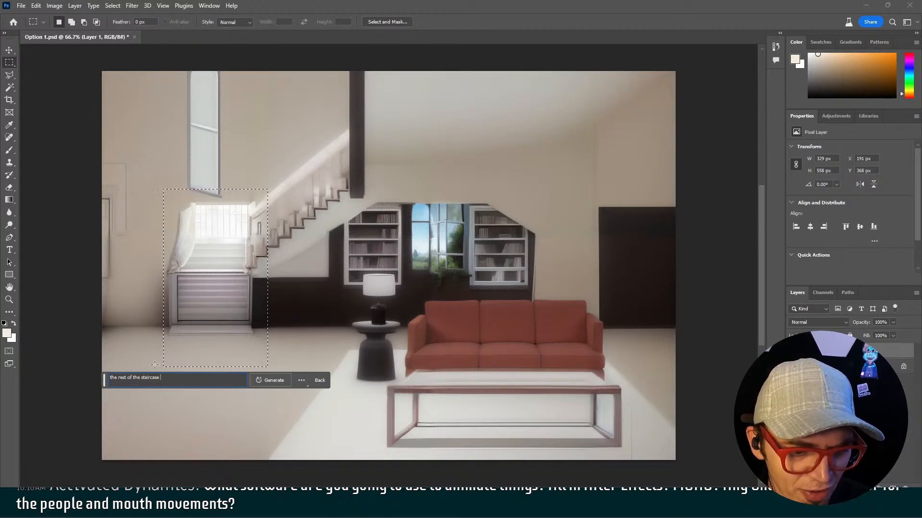
type("with a landing")
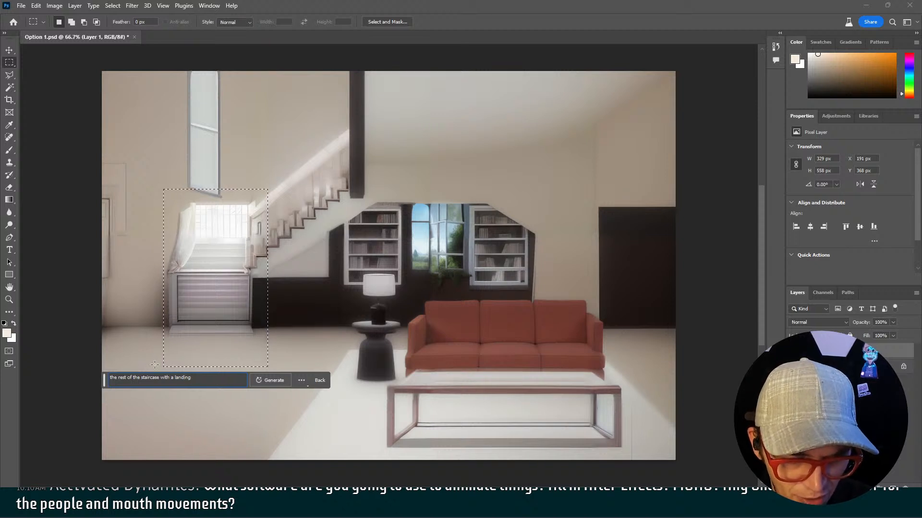
type(" when the stair")
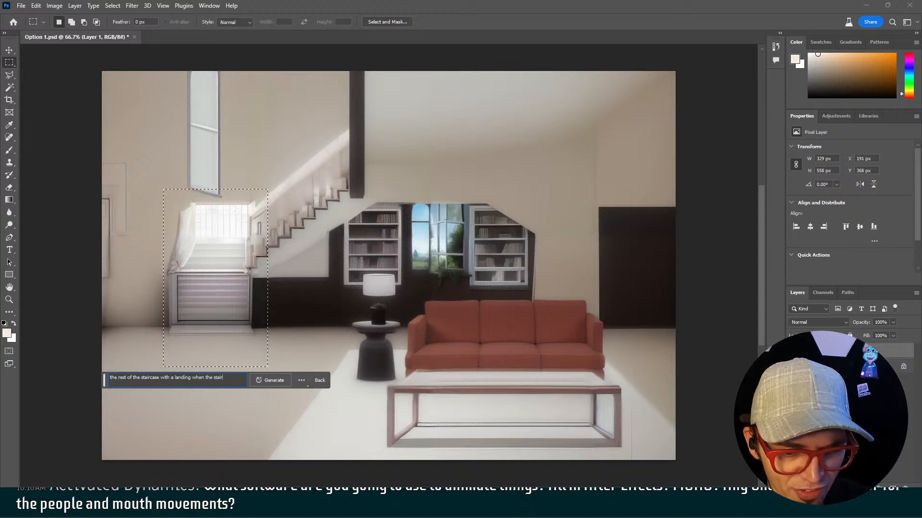
type("s turn")
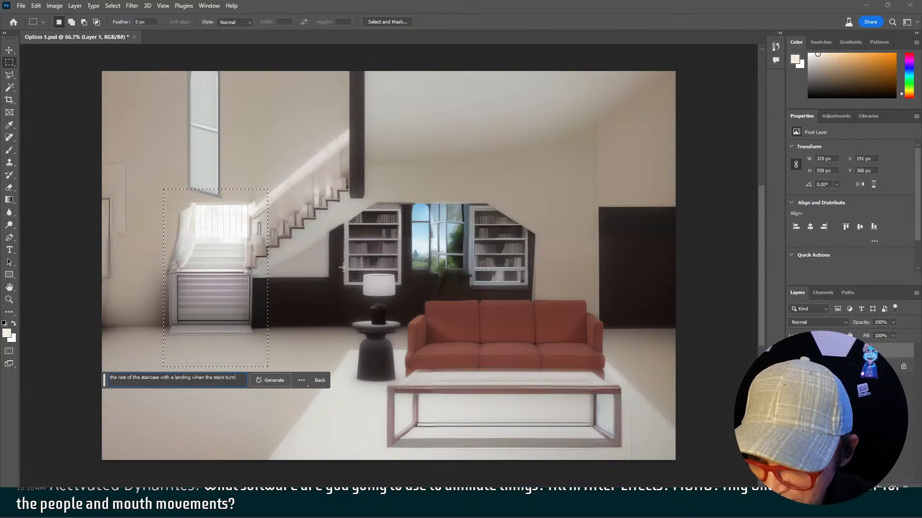
left_click(278, 378)
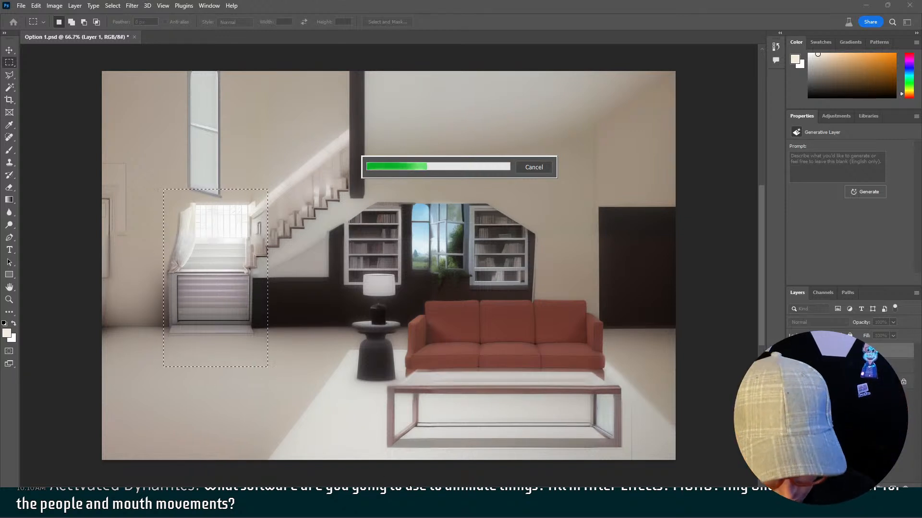
mouse_move(79, 508)
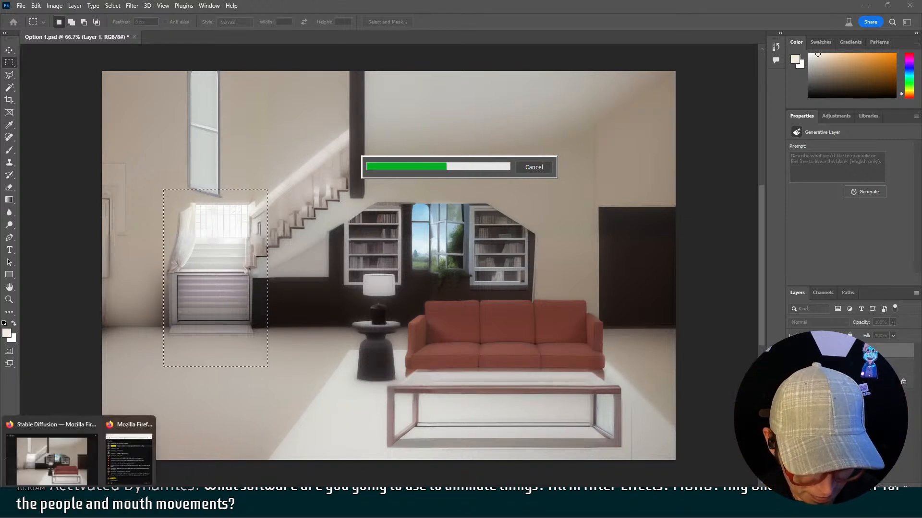
left_click(116, 462)
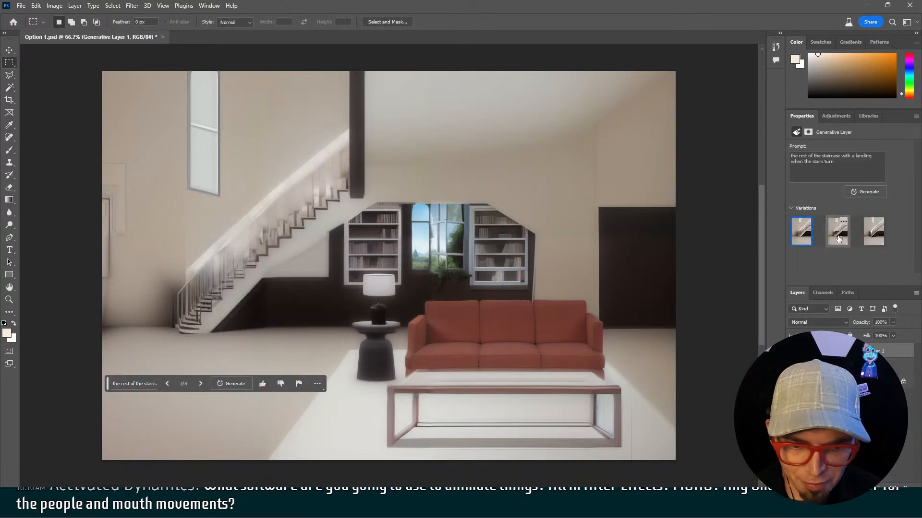
Compare the generated staircases, keep the second variation and merge the generative layer with the image layer below
left_click(838, 233)
left_click(874, 235)
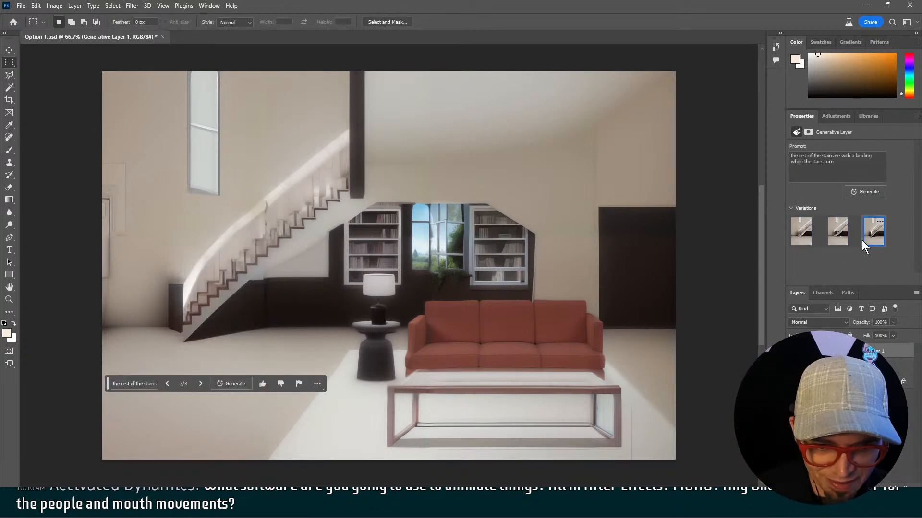
left_click(837, 235)
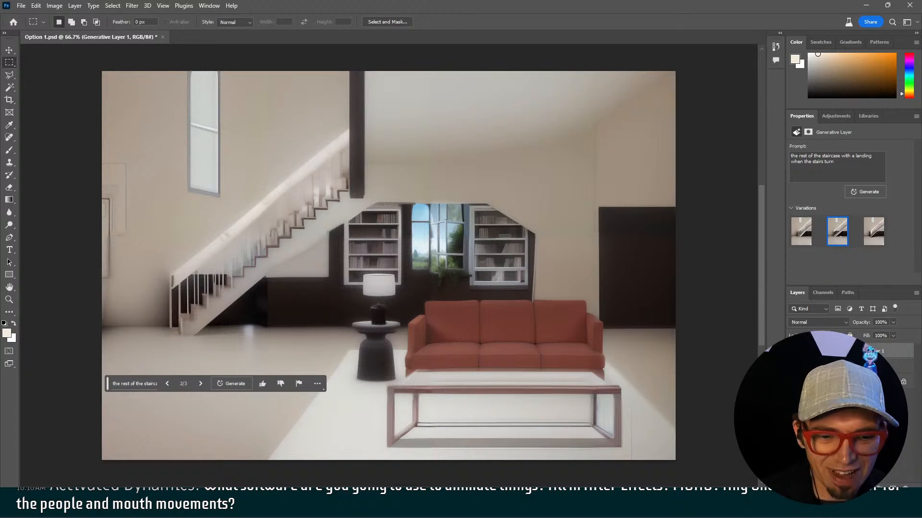
left_click(855, 366, "shift")
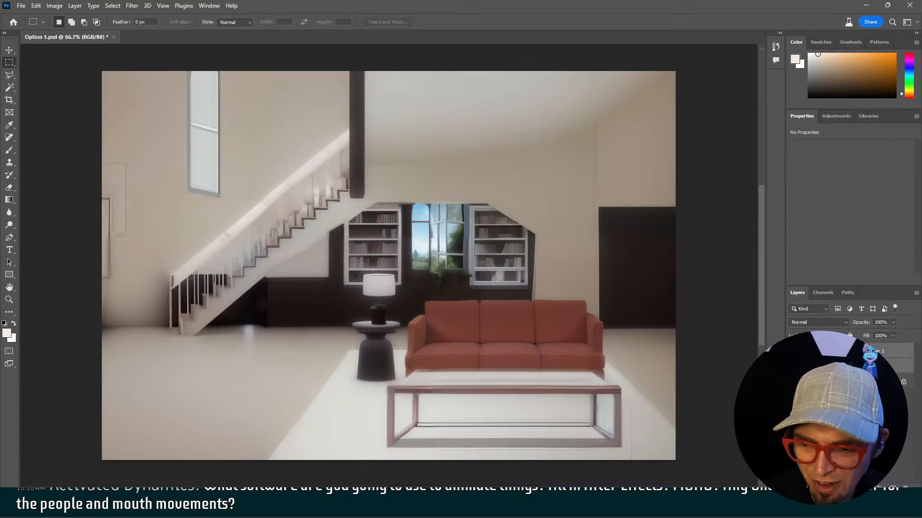
key("ctrl+e")
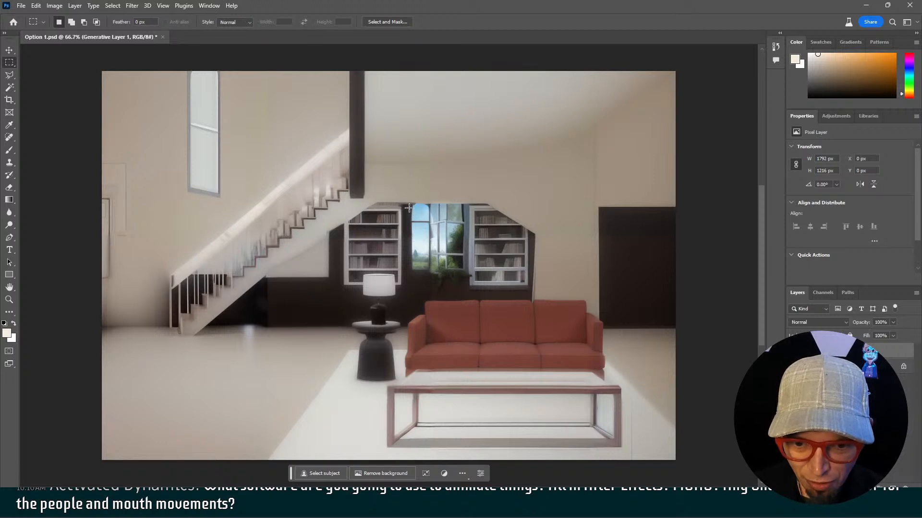
Generative Fill an area about 130 x 237 px over the distorted half of the back window with the prompt "a window"
left_click_drag(428, 197, 469, 271)
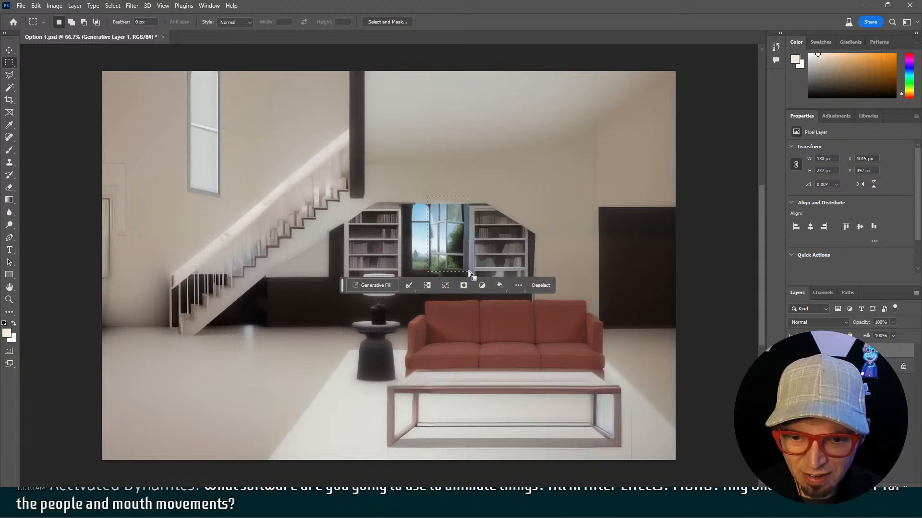
left_click(373, 286)
type("a window")
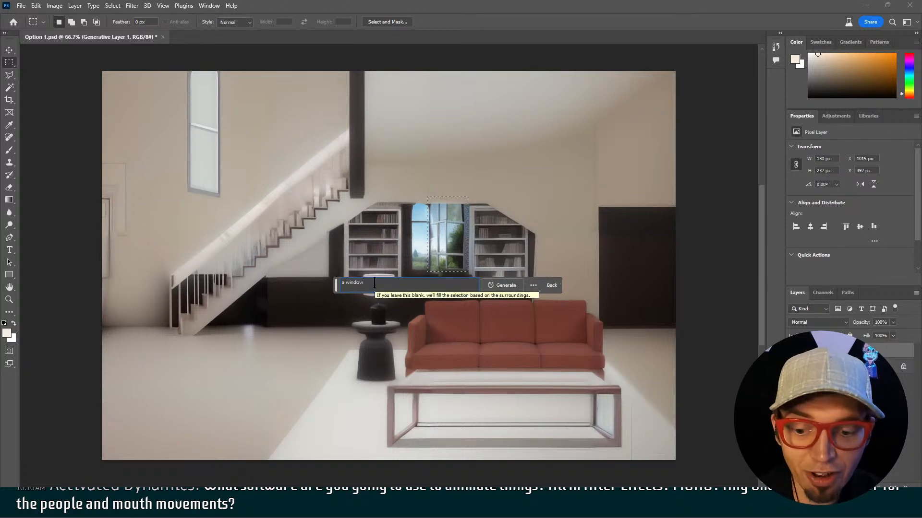
left_click(512, 287)
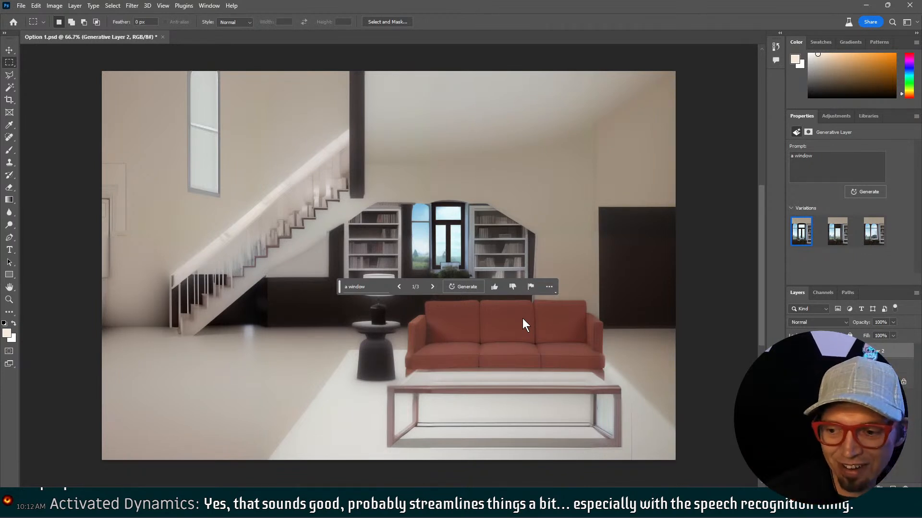
Compare the window variations, keep the third with twin arched panes and merge its layer into the image layer below
left_click(840, 242)
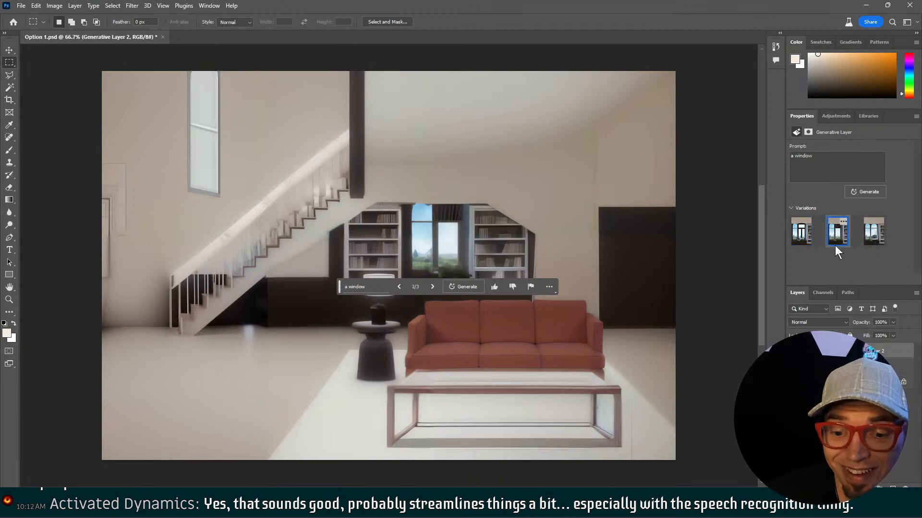
left_click(875, 236)
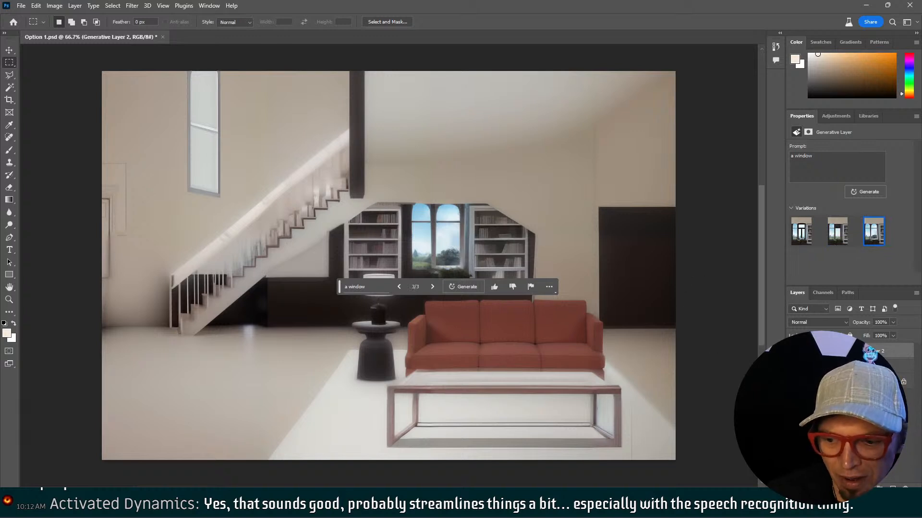
left_click(854, 366, "shift")
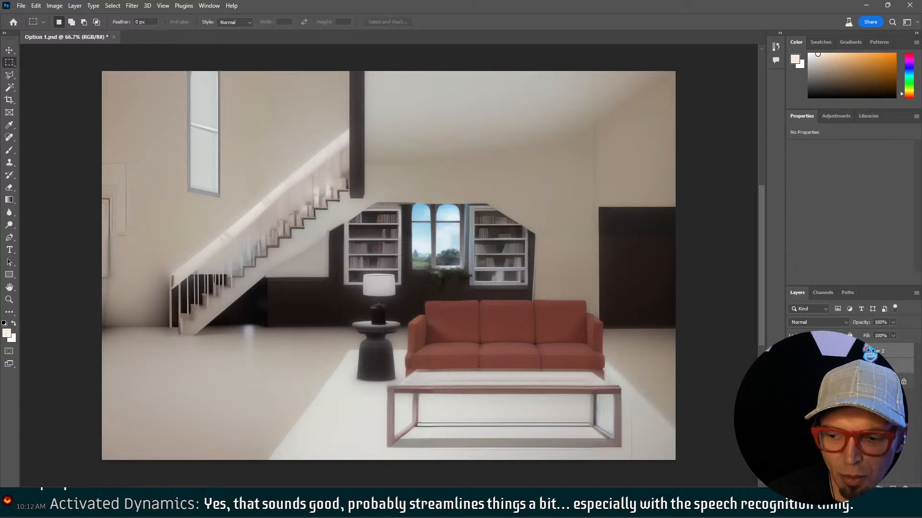
key("ctrl+e")
Generative Fill an area about 252 x 414 px around the dark doorway beside the sofa with "an open door to the kitchen"
left_click_drag(595, 197, 708, 329)
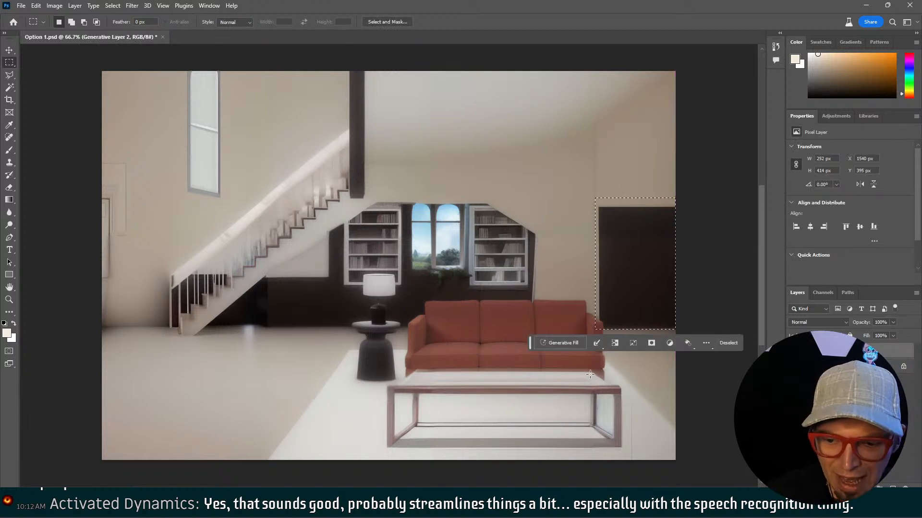
left_click(562, 343)
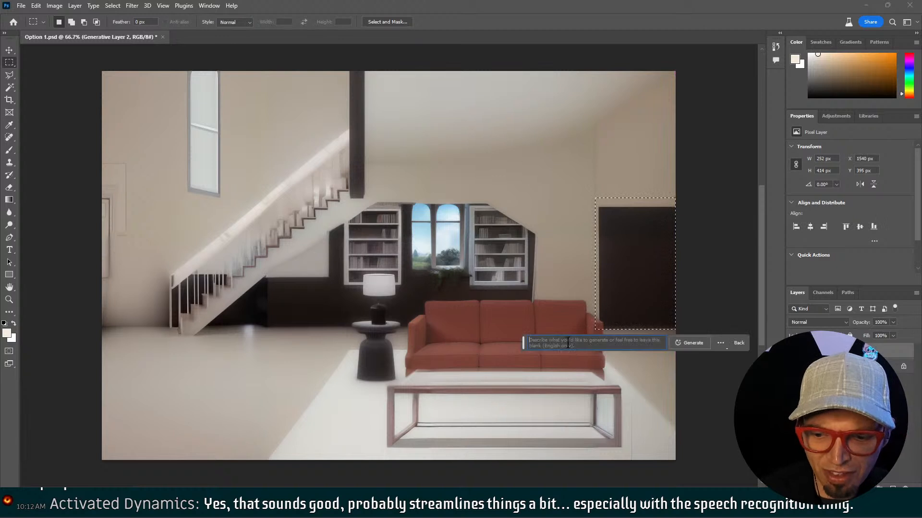
type("a door ")
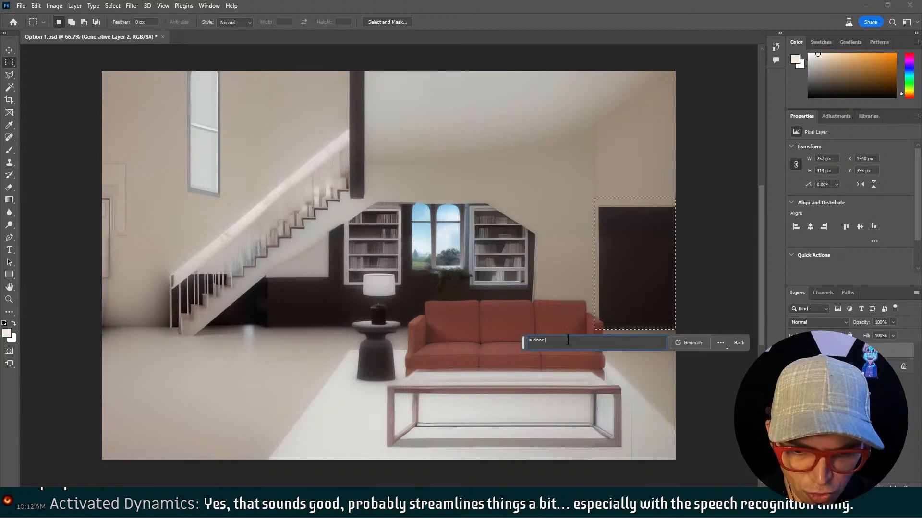
type("to the kitchen")
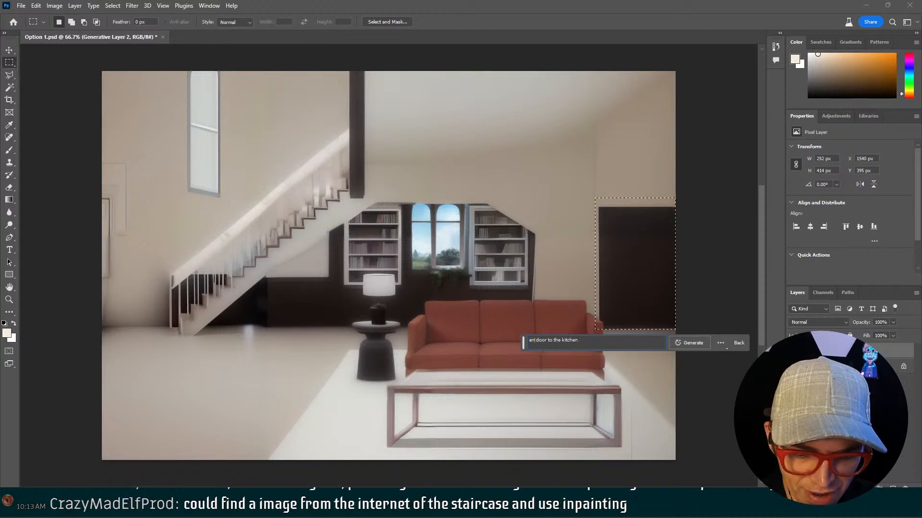
type("n open")
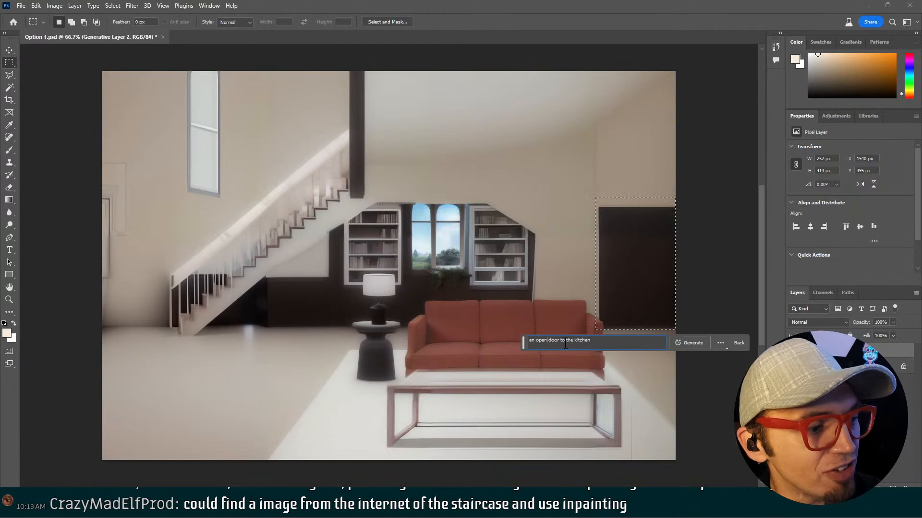
left_click(701, 342)
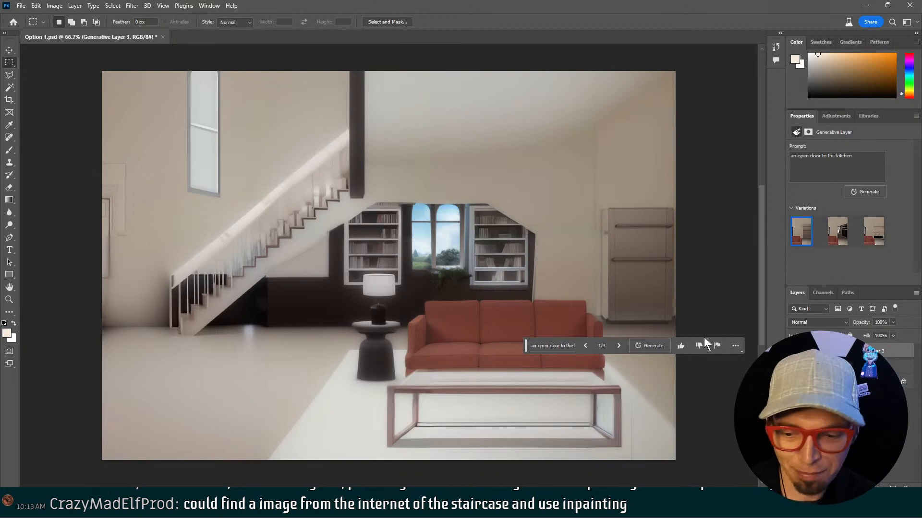
Compare the kitchen doorway variations, keep the second with the built-in oven and merge its generative layer into the image layer below
left_click(834, 234)
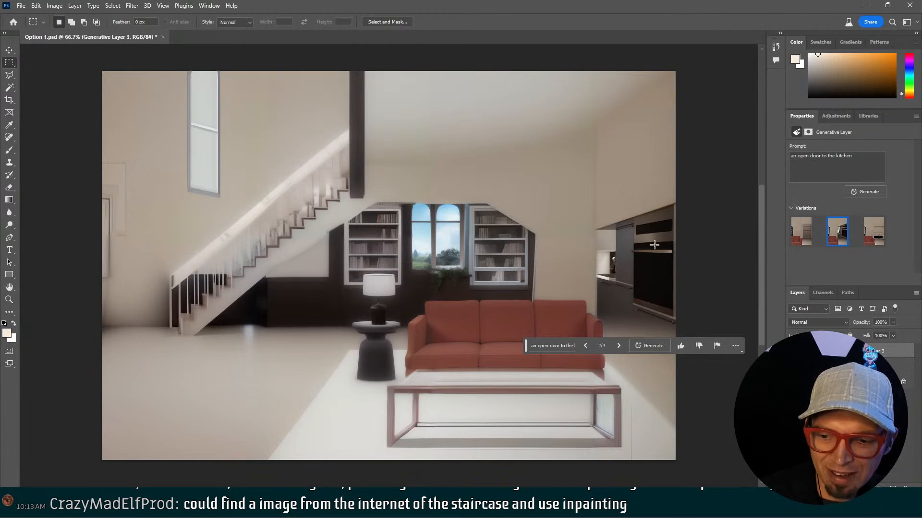
left_click(876, 235)
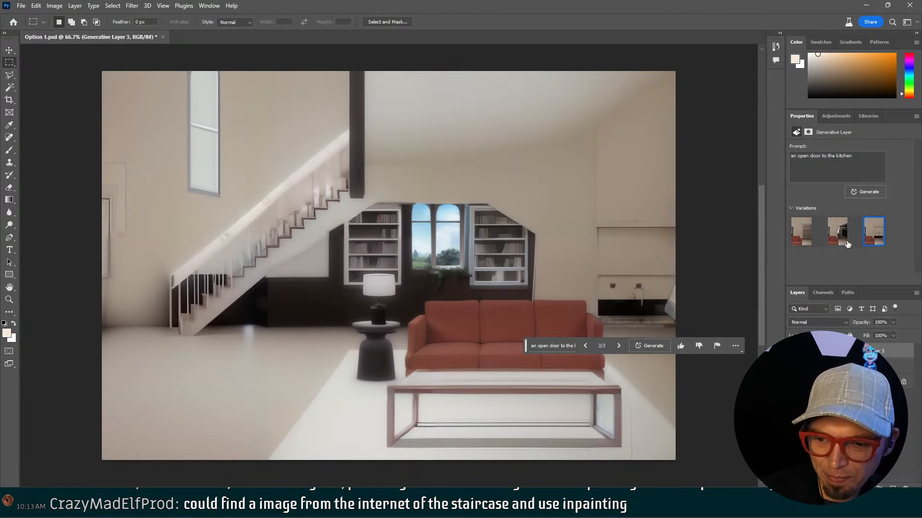
left_click(836, 243)
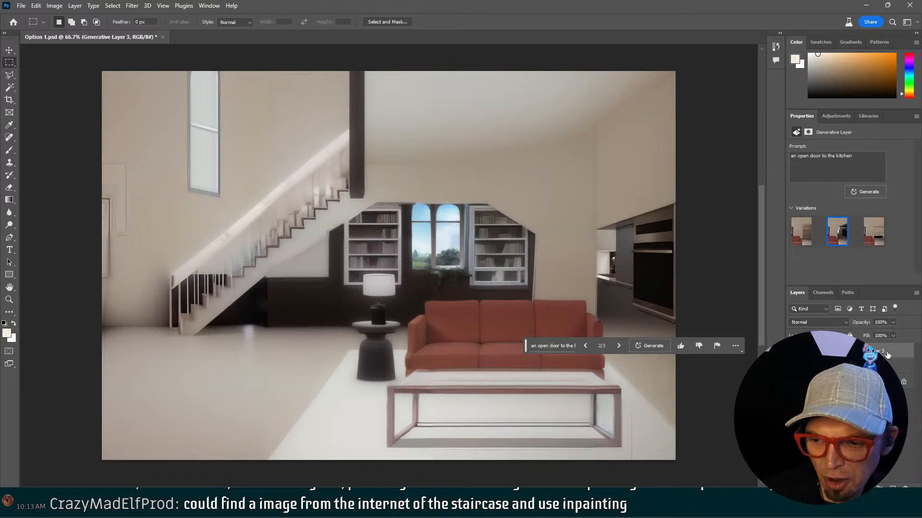
left_click(854, 366, "shift")
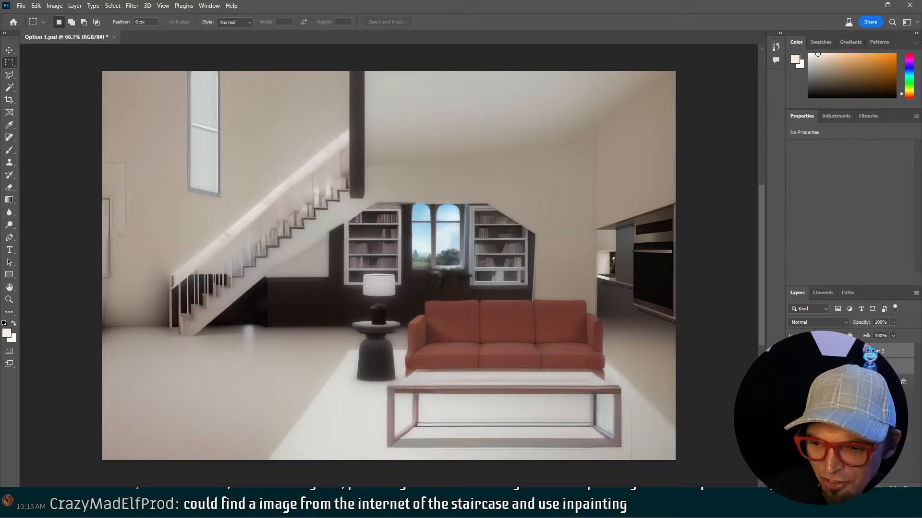
key("ctrl+e")
Clear the selection over the wall above the kitchen opening and save the living-room document
left_click_drag(587, 58, 712, 223)
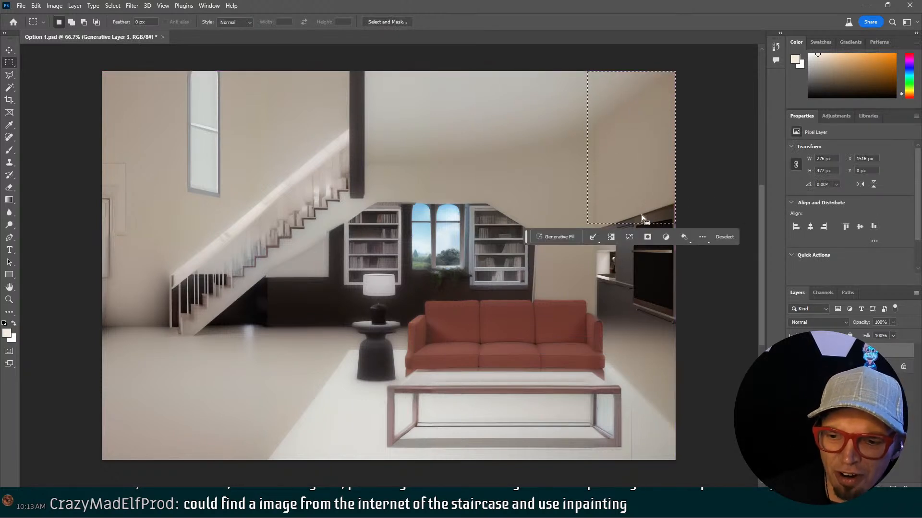
left_click(642, 209)
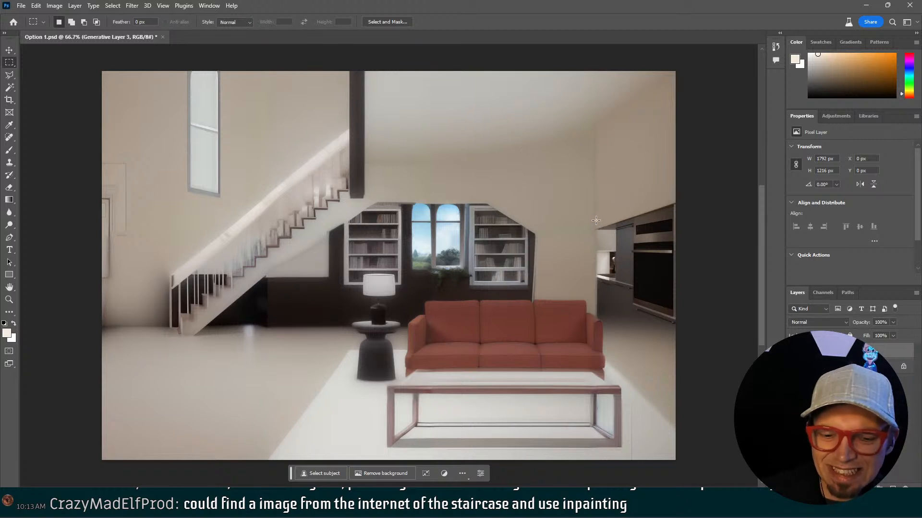
key("ctrl+s")
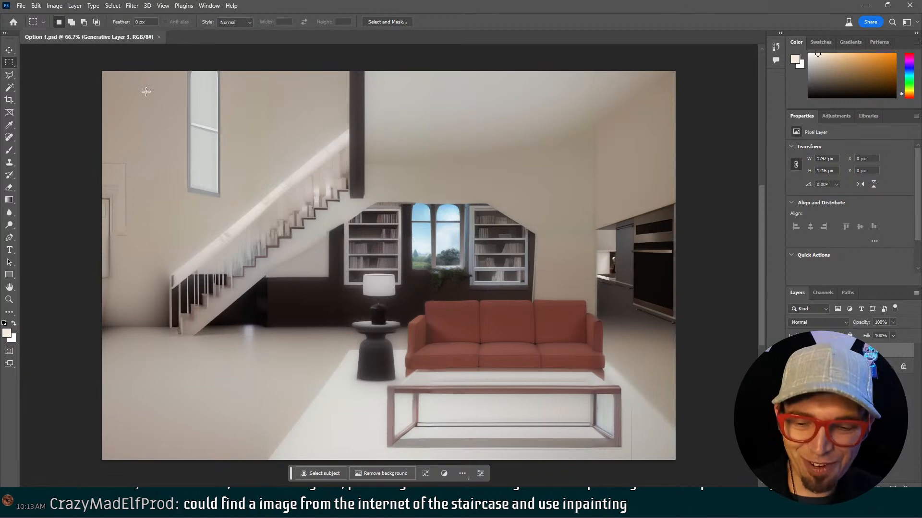
Switch to the Stable Diffusion web UI in Firefox and close the enlarged preview of the generated room
key("alt+Tab")
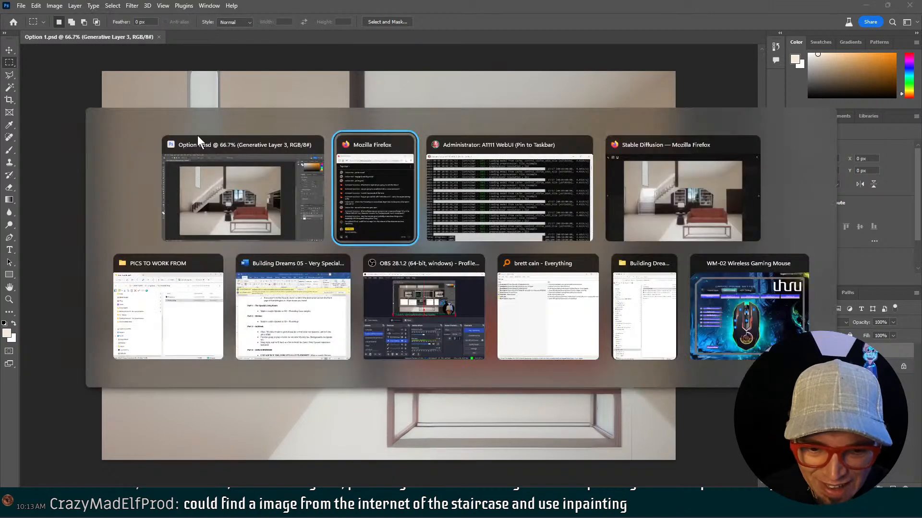
key("alt+Tab")
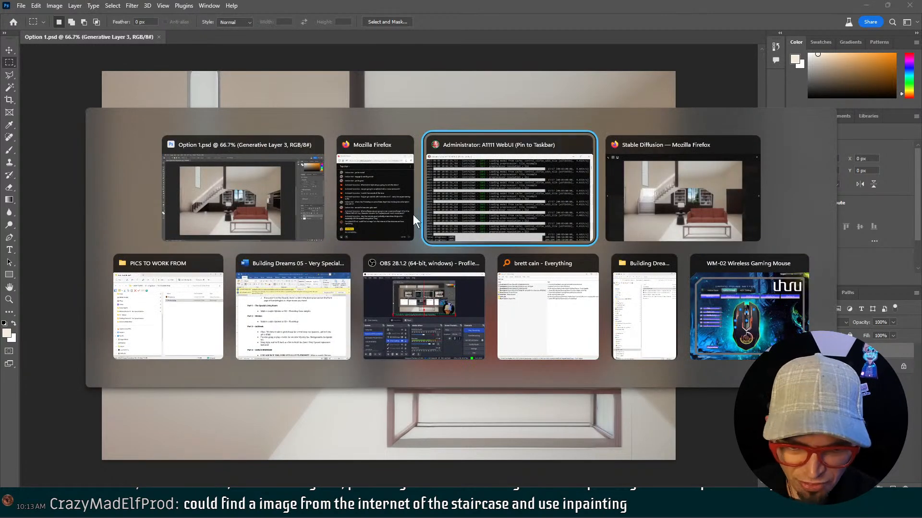
left_click(621, 177)
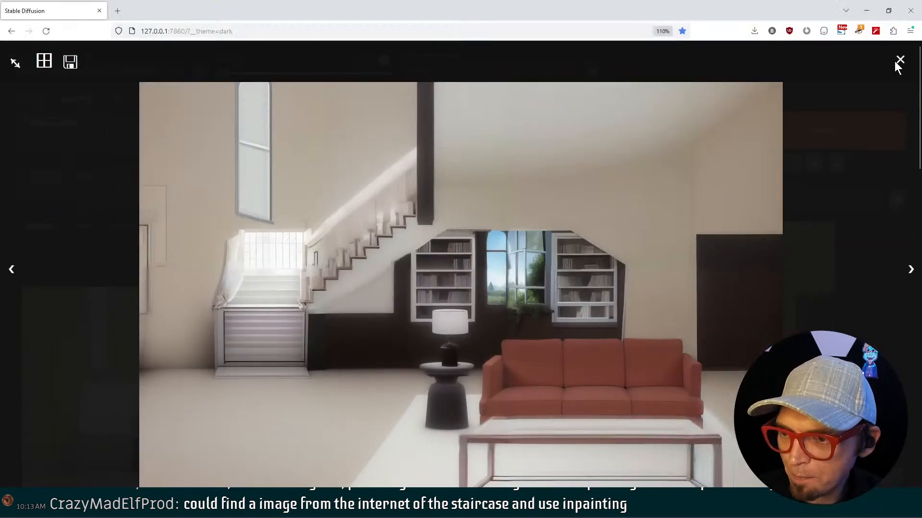
left_click(898, 62)
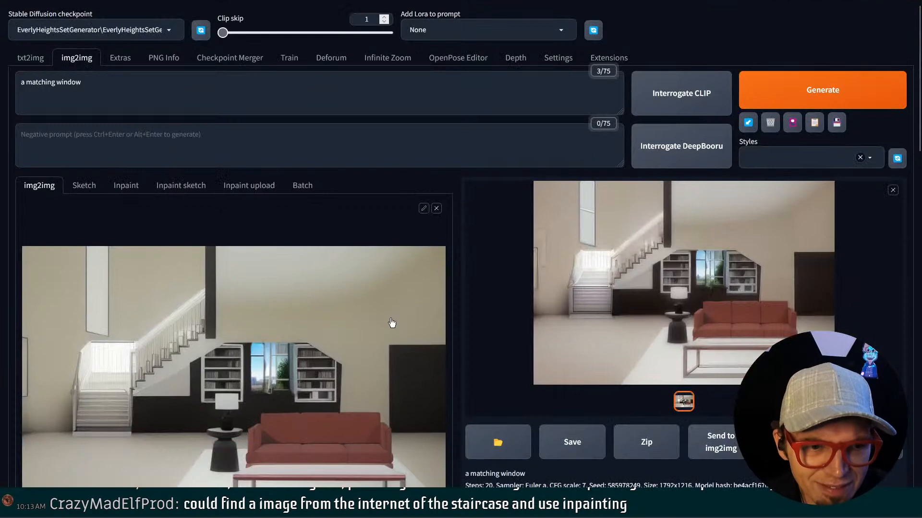
Replace the img2img prompt with "a 1990s living room with stairs going up on the left, bookcases and a window behind it"
left_click(118, 81)
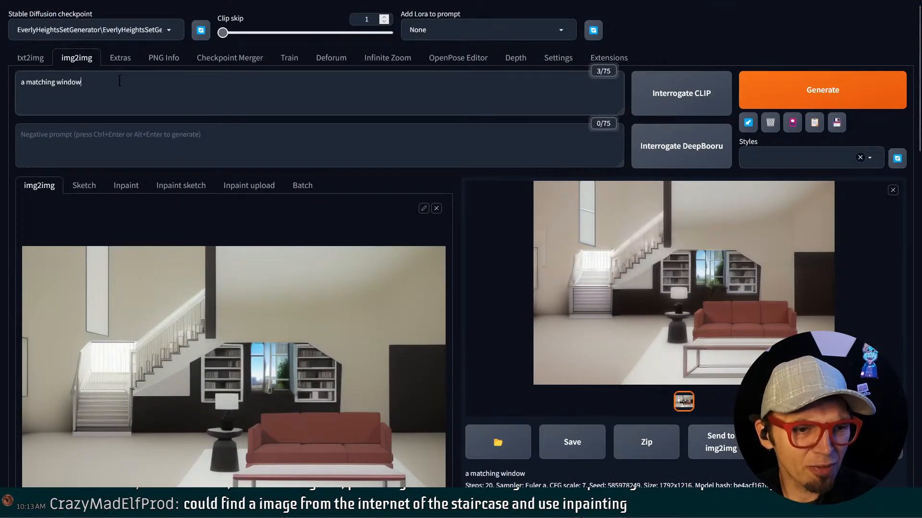
key("ctrl+z")
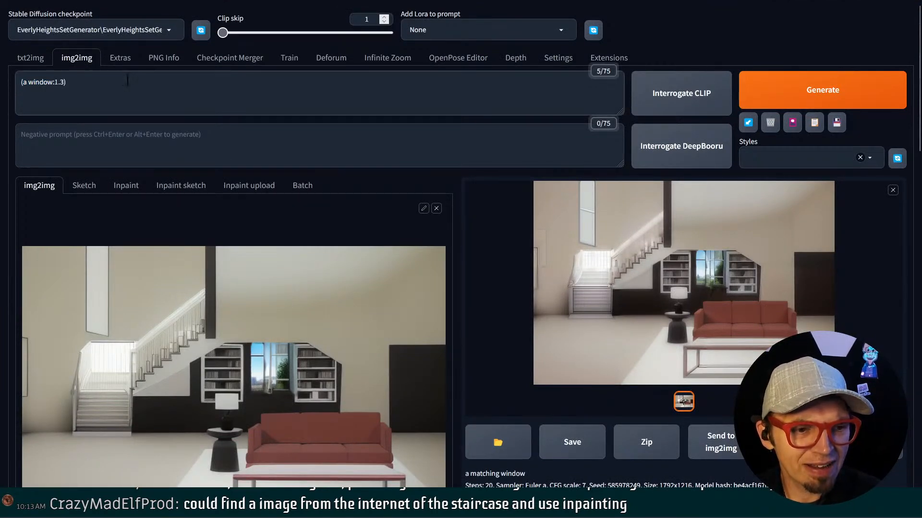
key("ctrl+a")
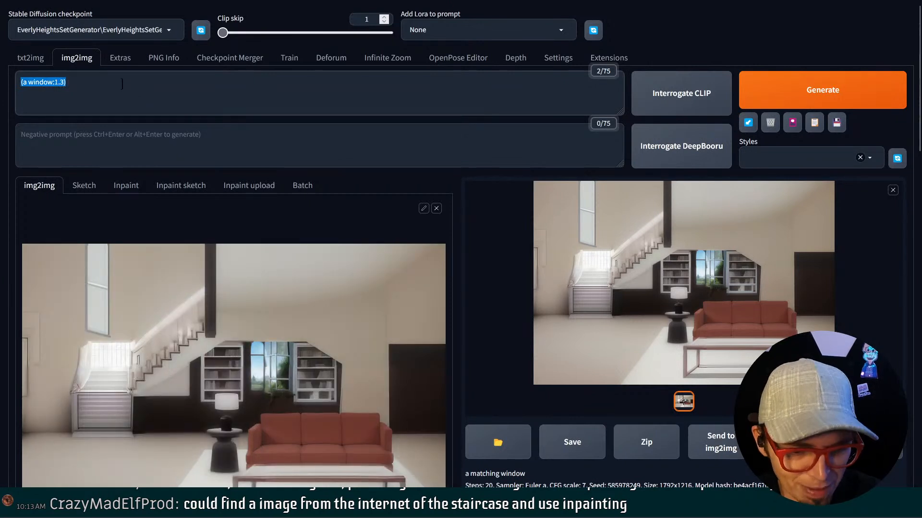
type("a")
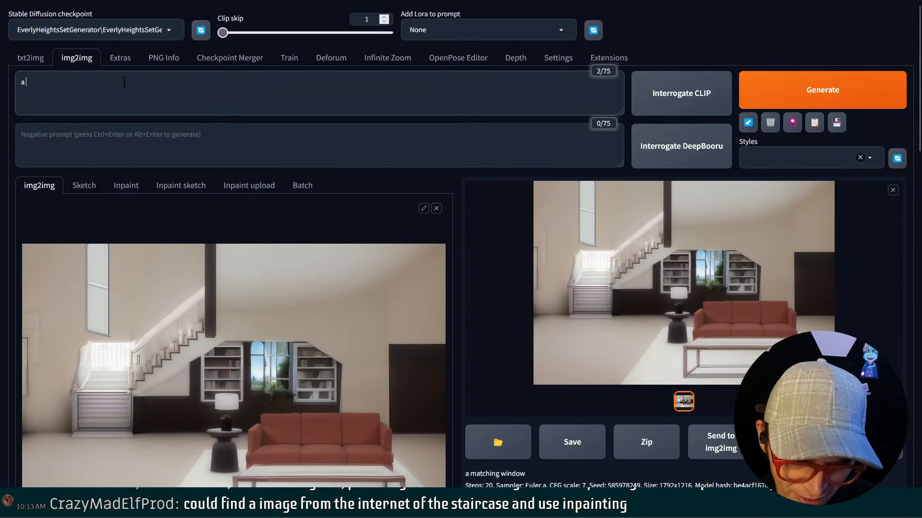
type(" 1990s livi")
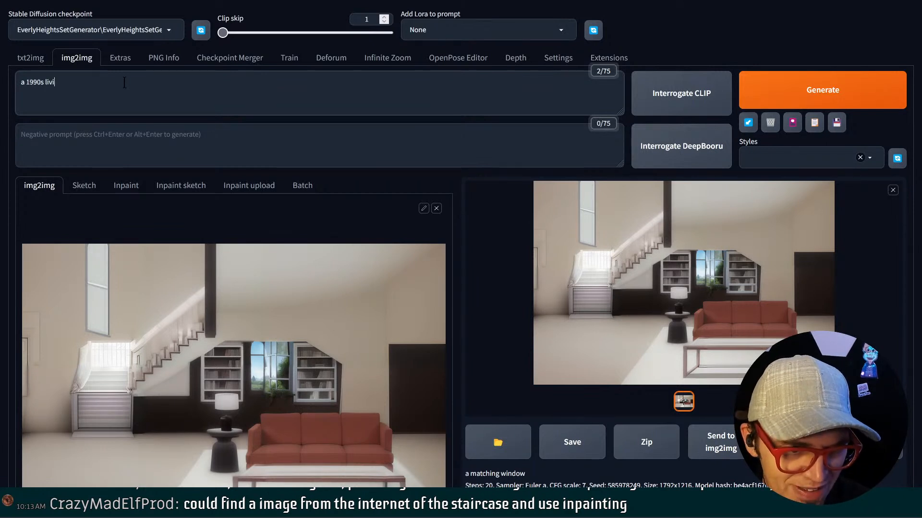
type("ng room with")
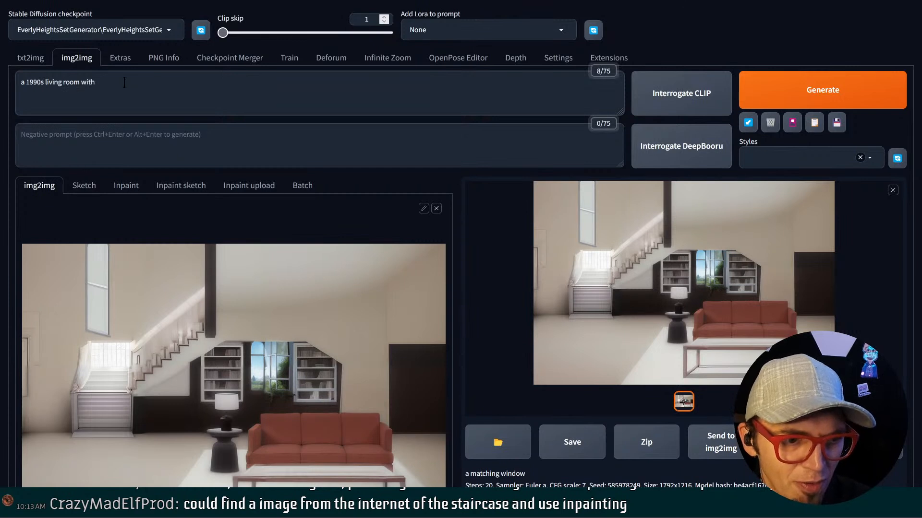
type(" stairs g")
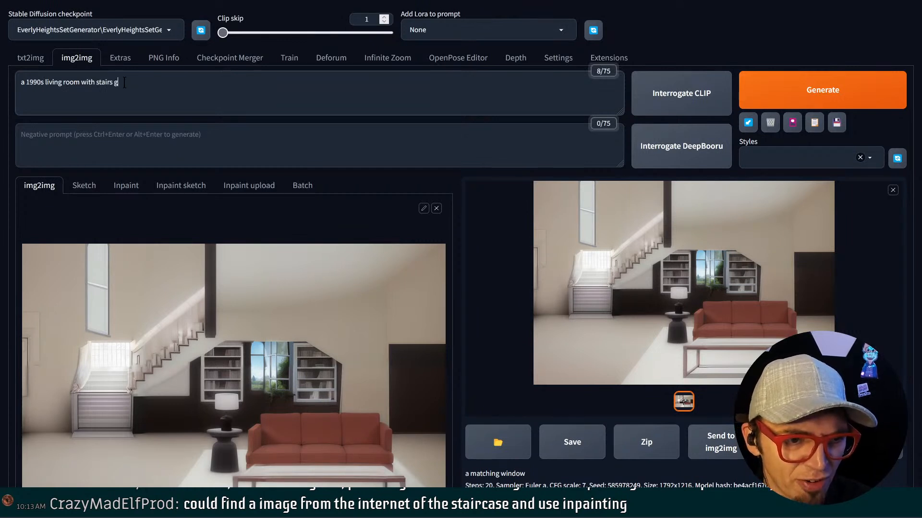
type("oing up o t")
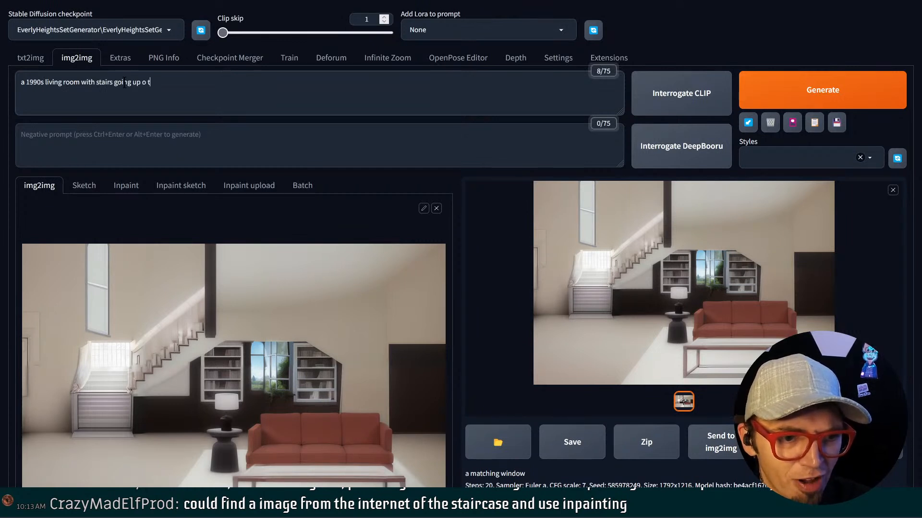
key("BackSpace")
key("BackSpace")
type("n the left, bookcase")
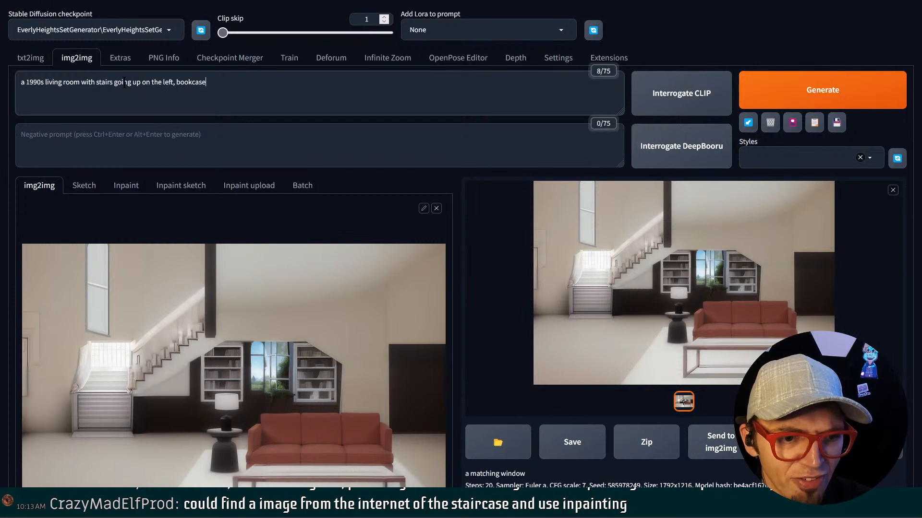
type("an")
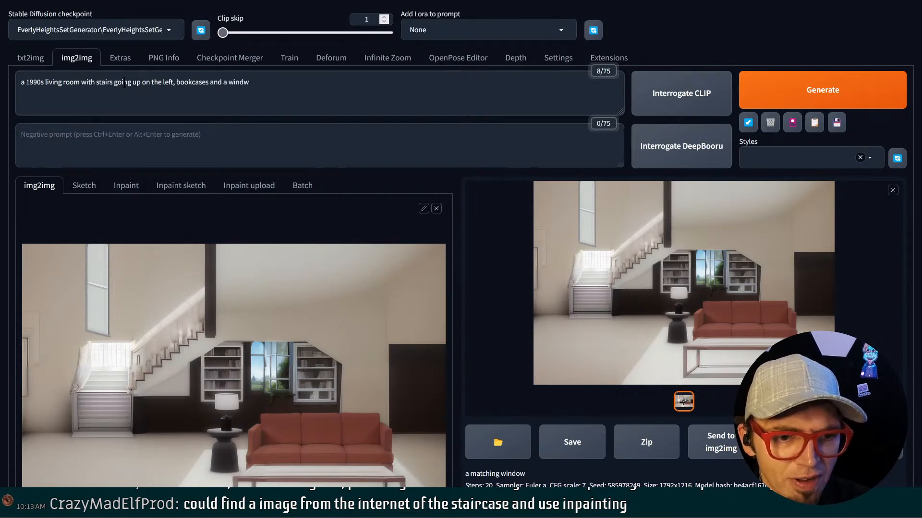
type("d a window behind it")
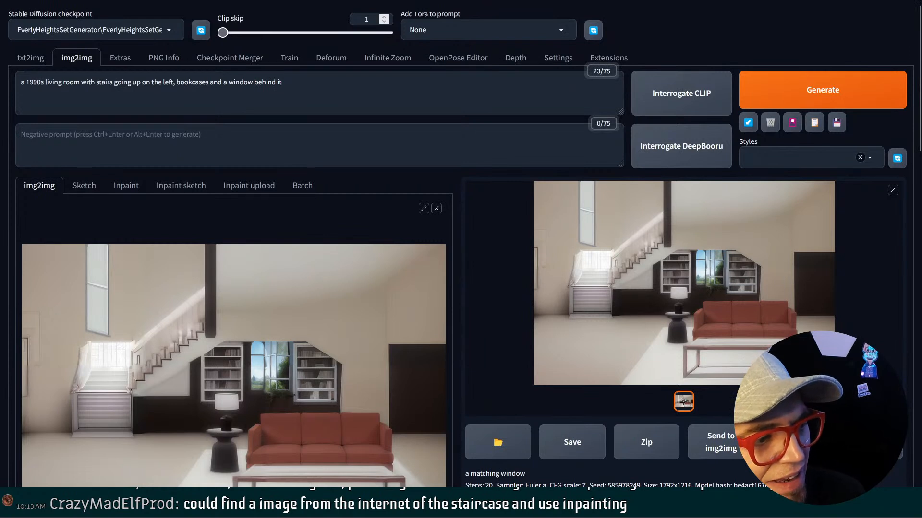
Load the flat-coloured 3D living-room render as the img2img source and enable the Depth ControlNet in Unit 0
left_click_drag(1, 259, 173, 307)
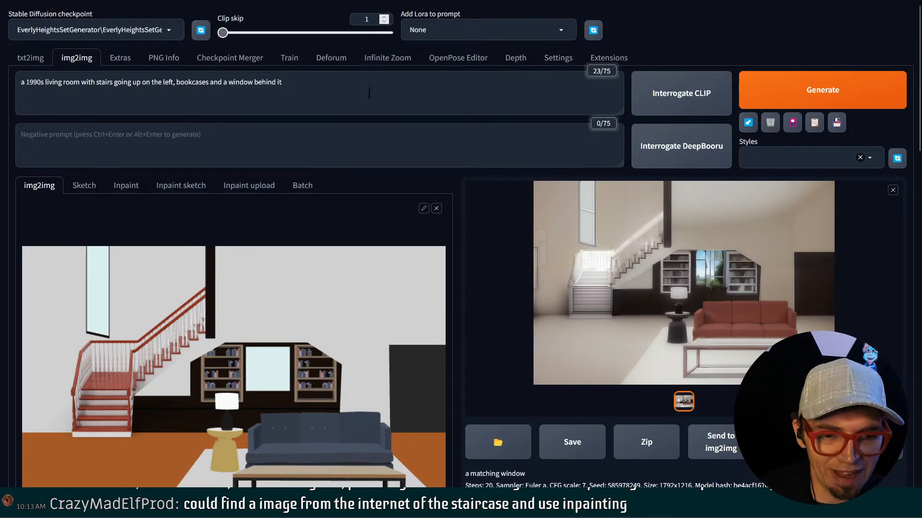
scroll(370, 93, "down", 20)
scroll(296, 177, "up", 5)
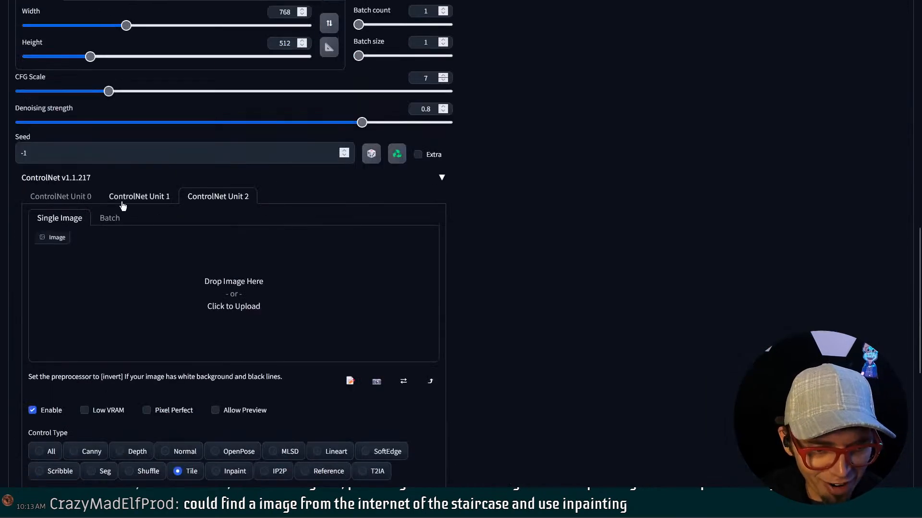
left_click(123, 204)
left_click(72, 197)
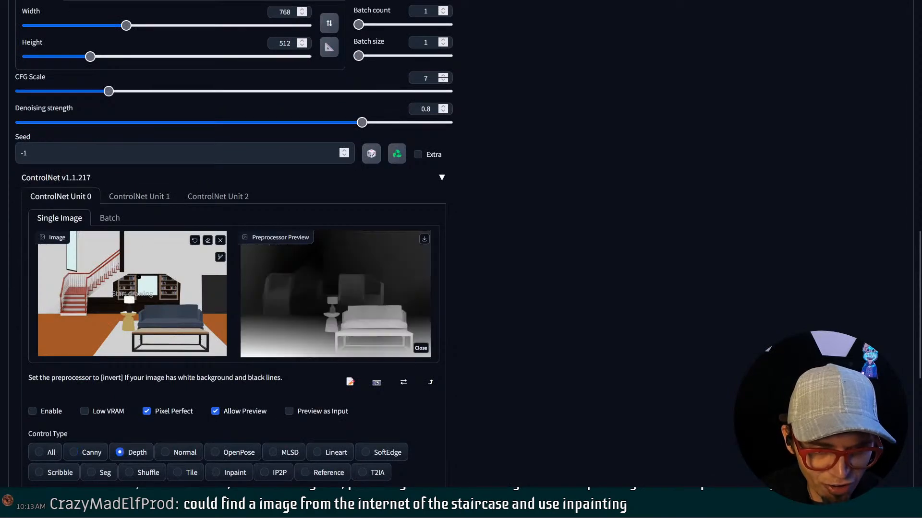
left_click(32, 411)
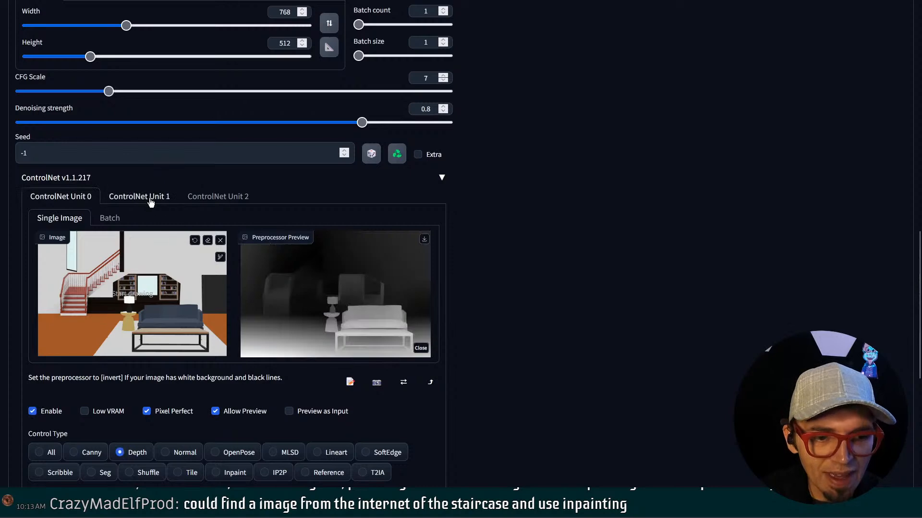
scroll(150, 201, "down", 4)
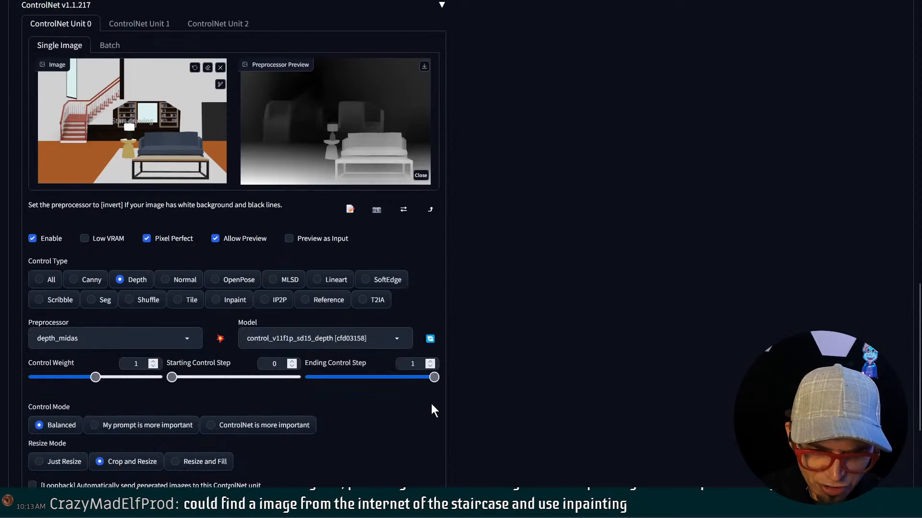
Remove the input image from the Canny ControlNet in Unit 1 and close its preprocessor preview
left_click(139, 23)
left_click(220, 67)
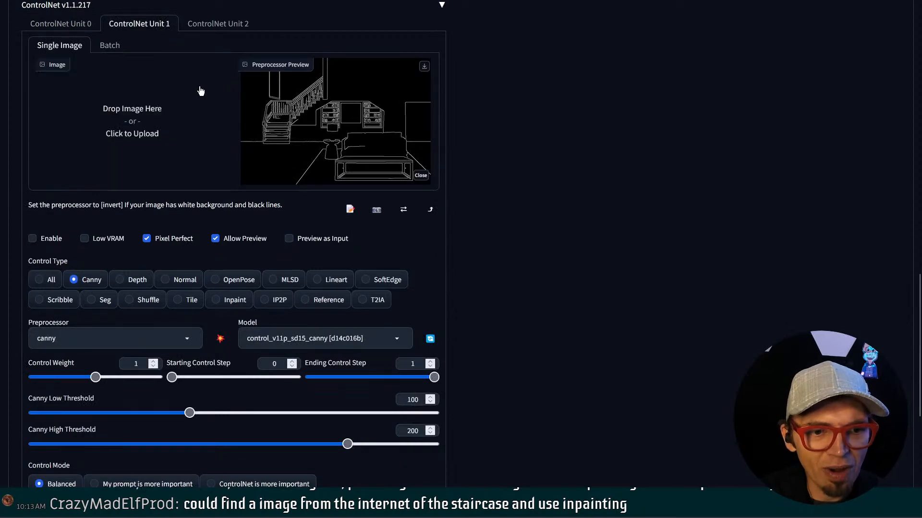
left_click(200, 96)
key("Escape")
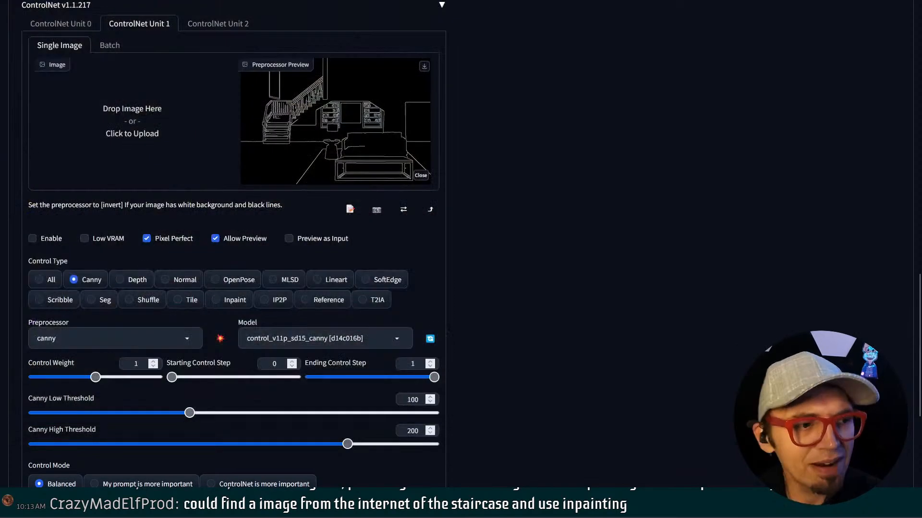
left_click_drag(424, 176, 419, 182)
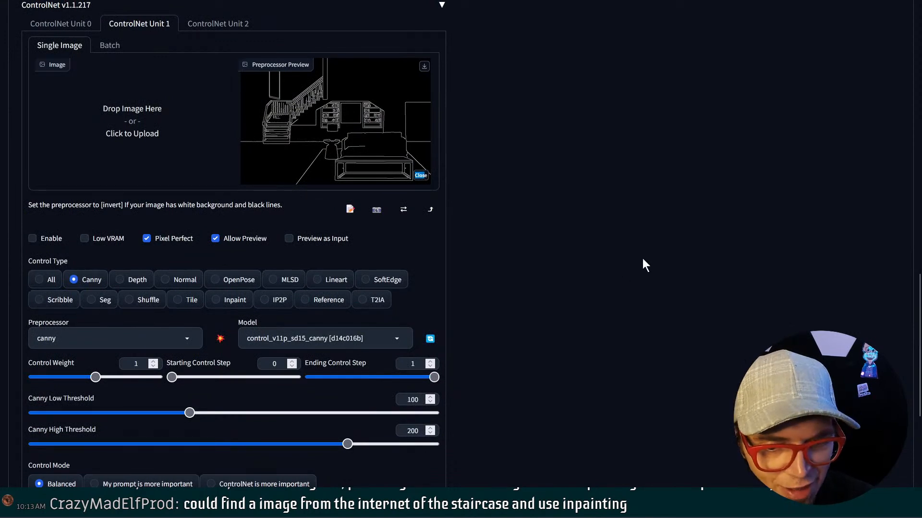
left_click(420, 176)
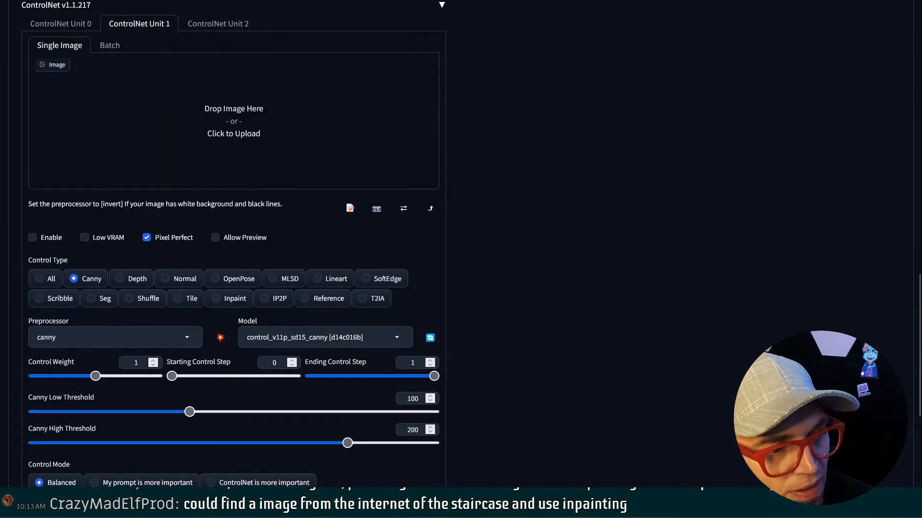
Enable ControlNet Unit 1 with the living room image as Reference control type and an ending control step of 0.58
left_click(32, 238)
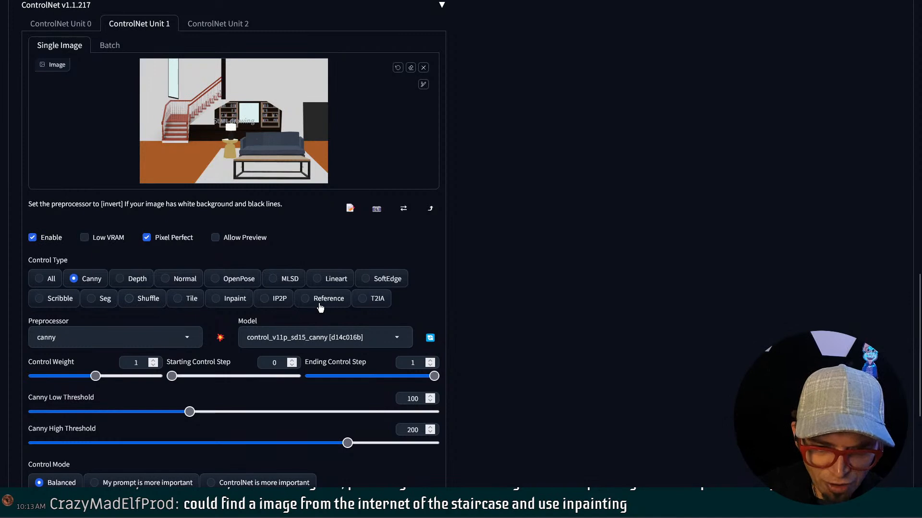
left_click(307, 297)
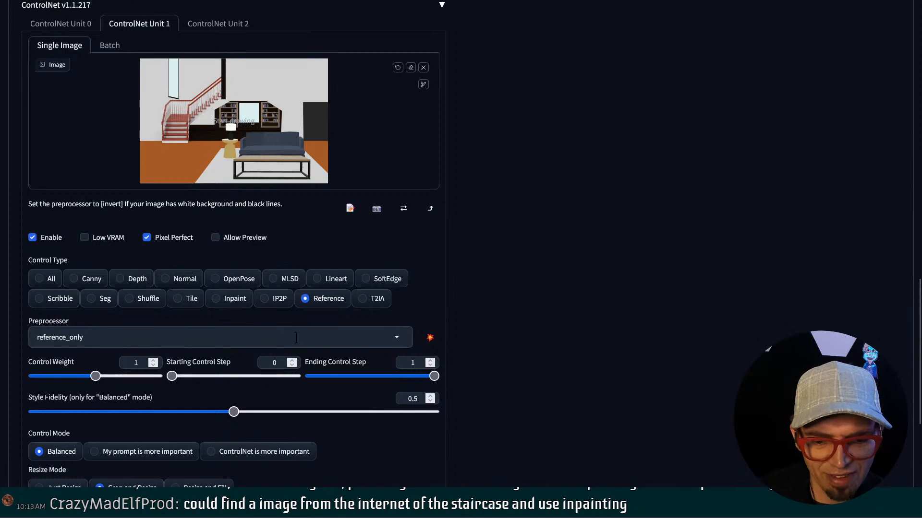
left_click(383, 377)
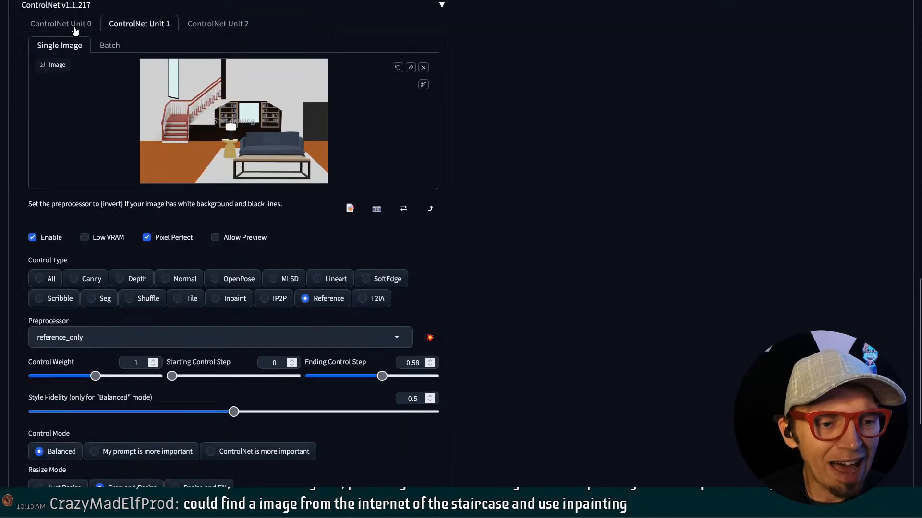
left_click(80, 25)
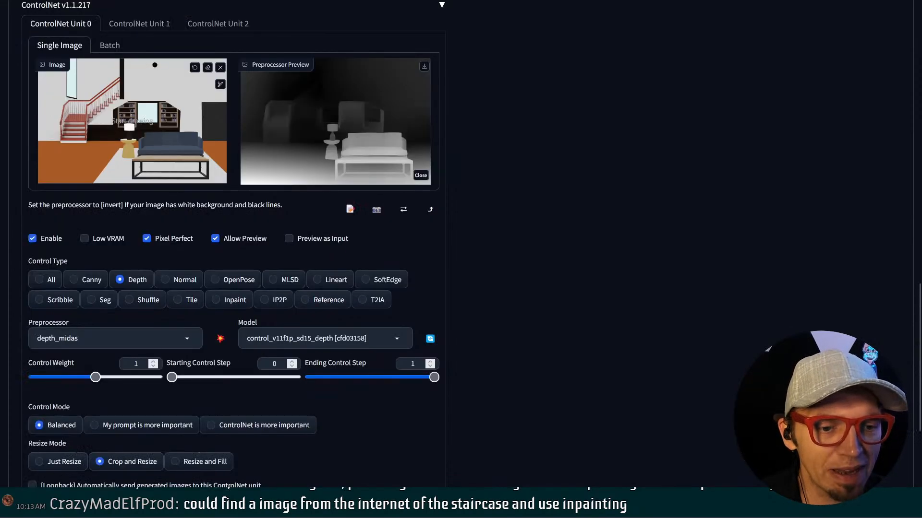
left_click(159, 24)
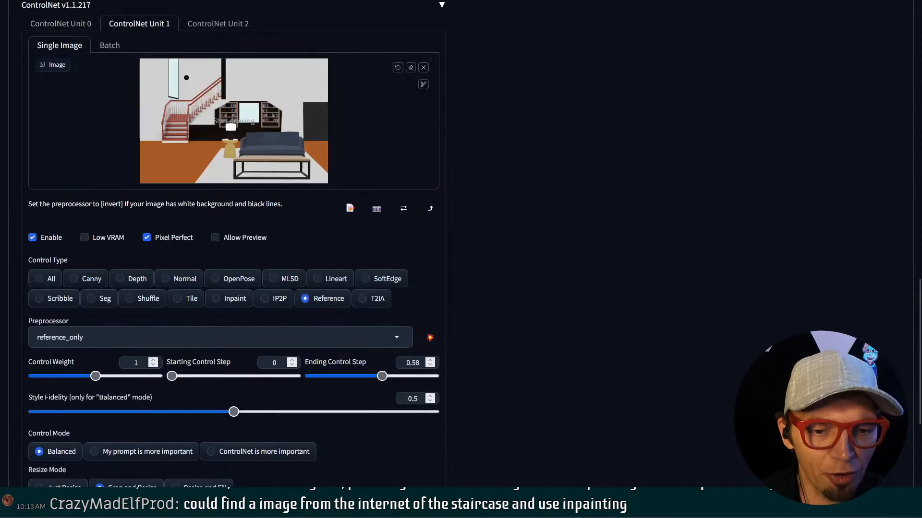
Set the denoising strength to 0.75 and start generating the living room image
scroll(202, 149, "up", 8)
scroll(202, 149, "up", 10)
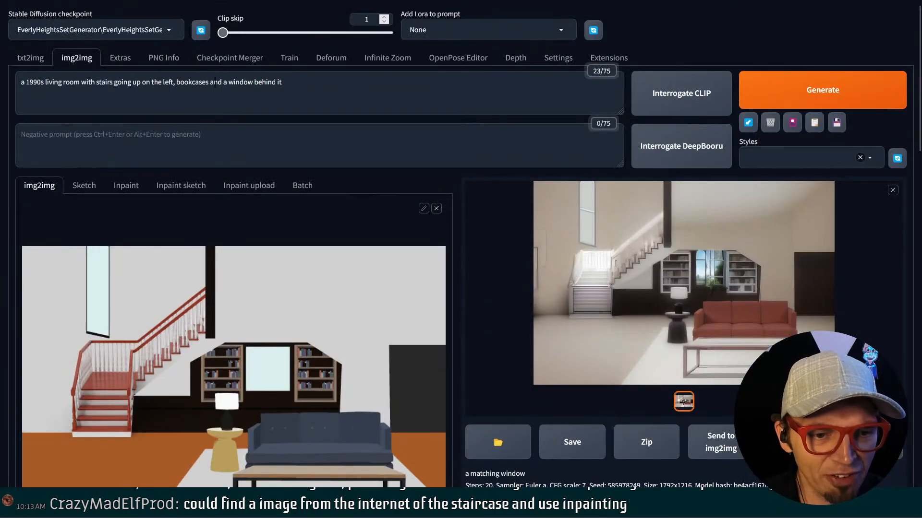
scroll(342, 276, "down", 10)
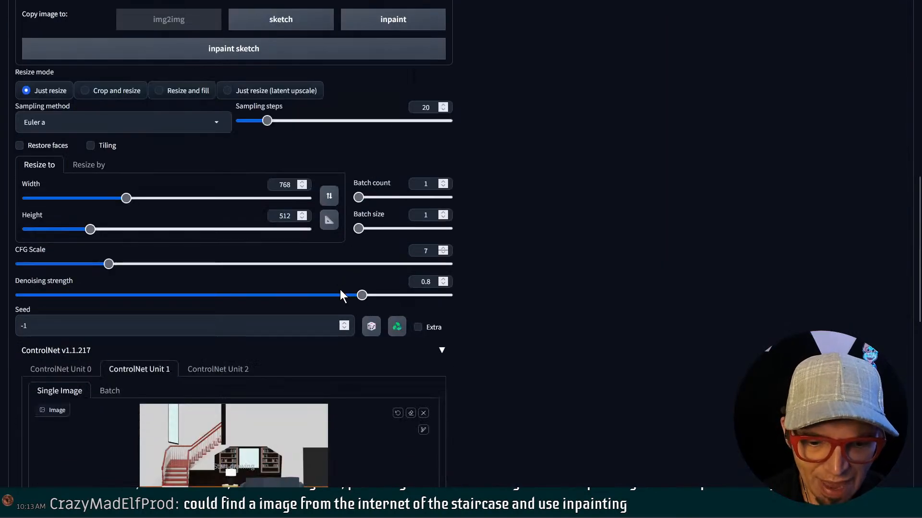
left_click(340, 295)
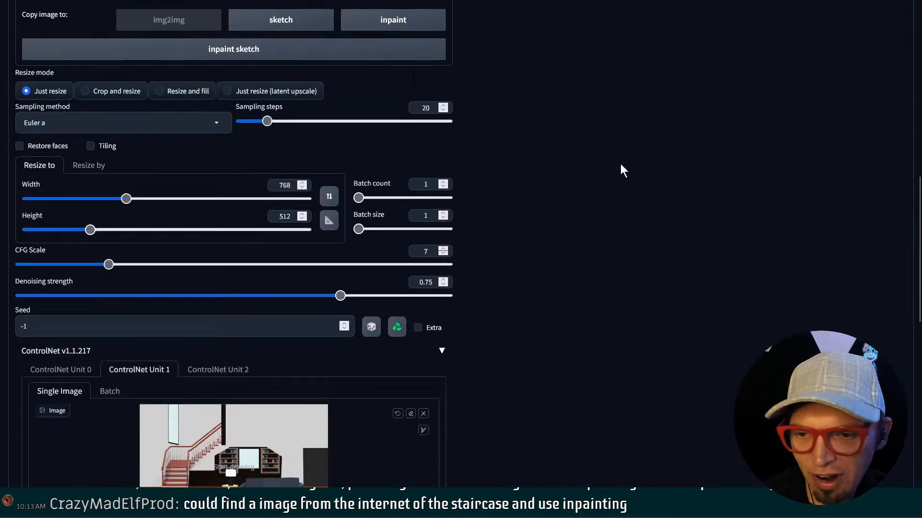
scroll(621, 168, "up", 10)
scroll(527, 273, "down", 7)
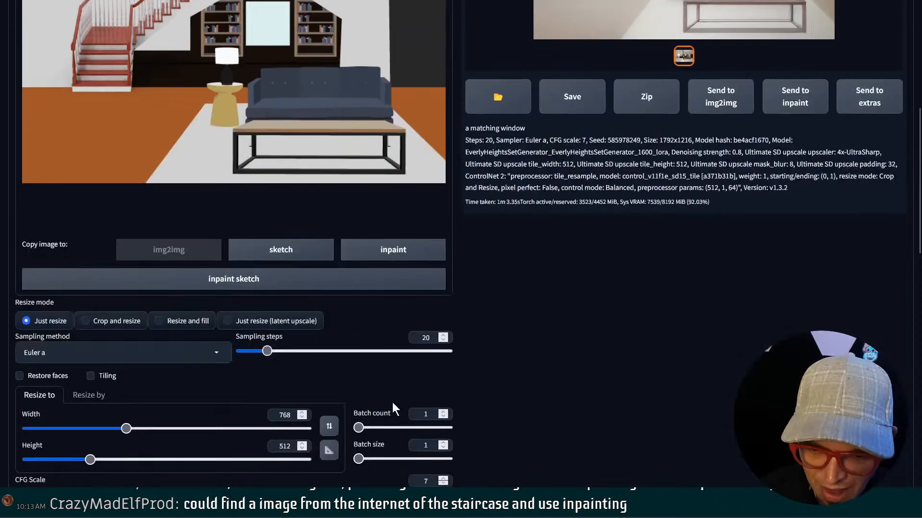
scroll(392, 403, "up", 10)
left_click(756, 86)
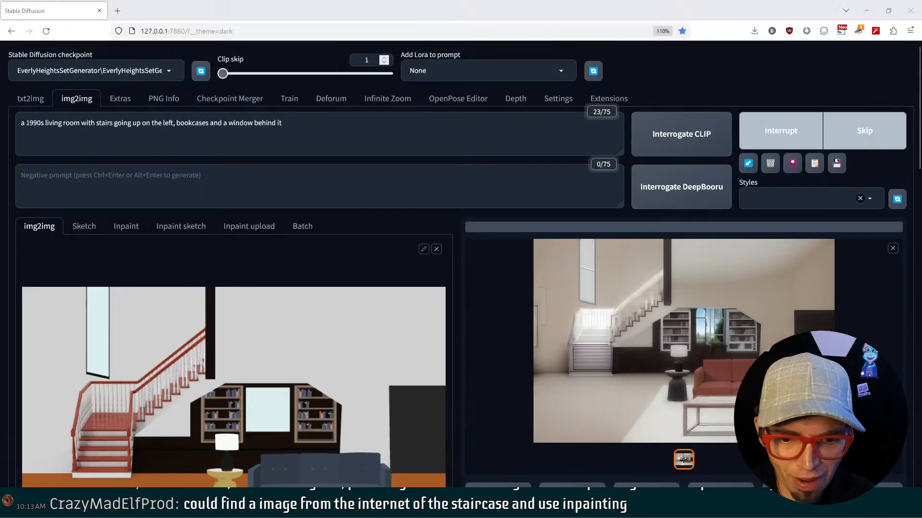
Restart the image generation with the script set to None instead of Ultimate SD upscale
scroll(458, 249, "down", 20)
scroll(457, 251, "down", 2)
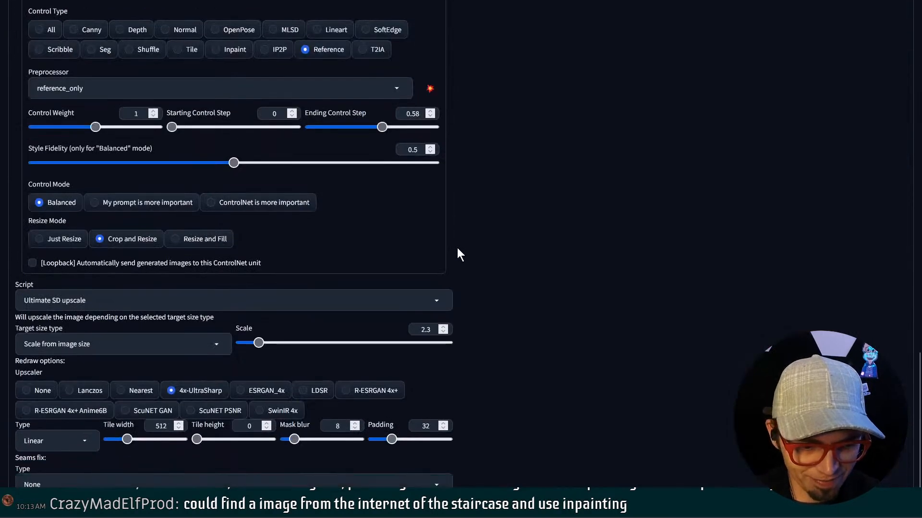
left_click(292, 258)
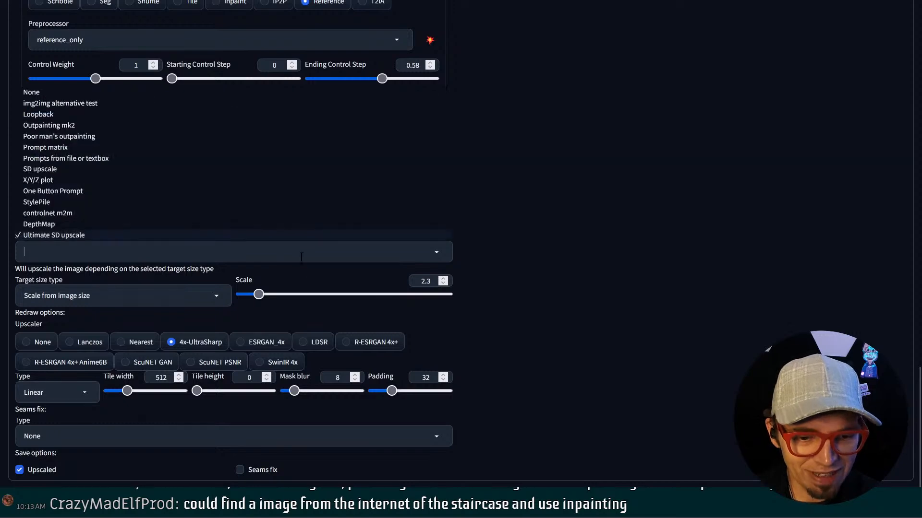
left_click(162, 93)
scroll(655, 148, "up", 20)
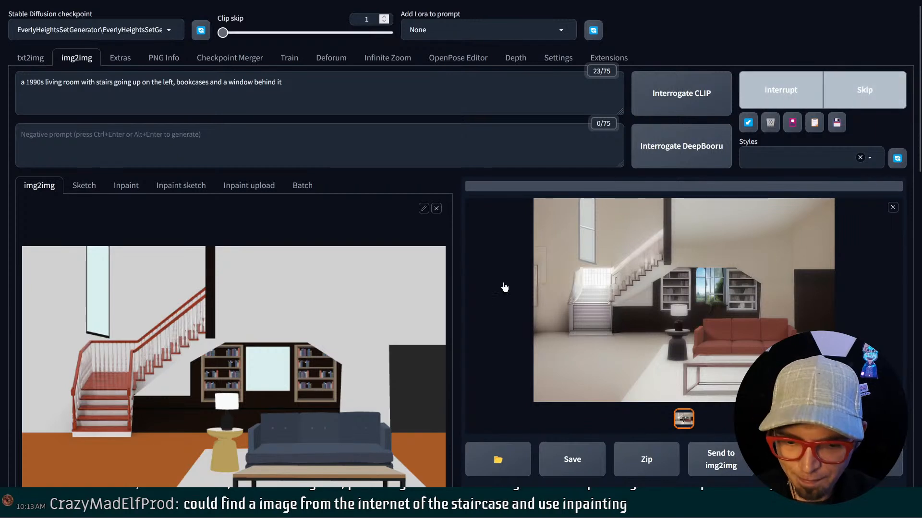
left_click(795, 75)
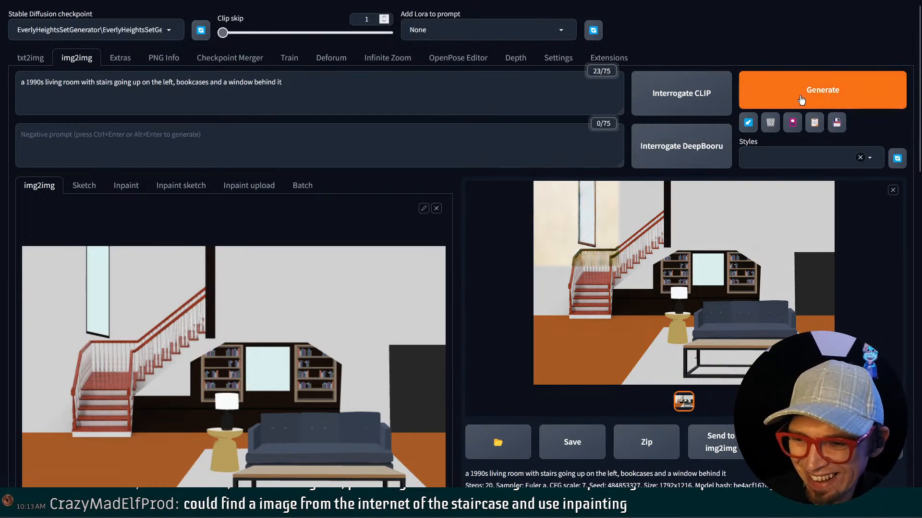
left_click(801, 99)
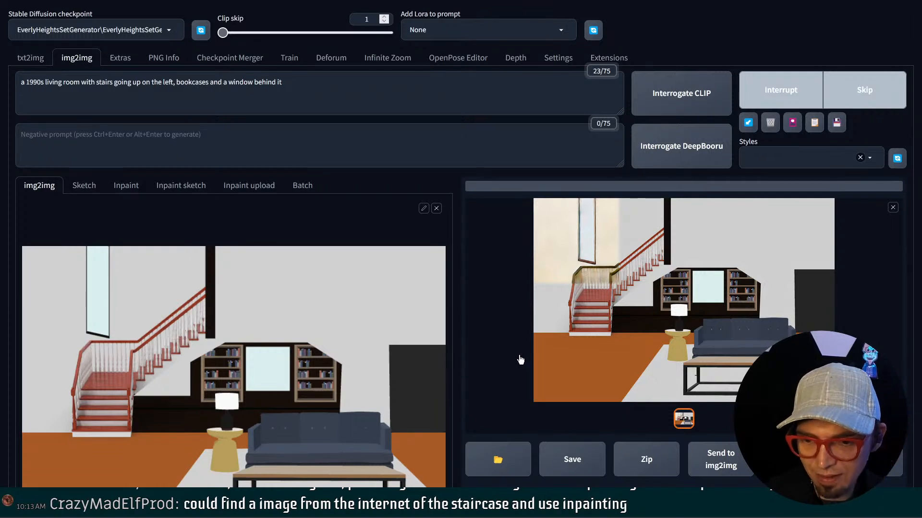
Check the settings of ControlNet Units 0 and 1, and disable the Tile control in Unit 2
scroll(518, 358, "down", 15)
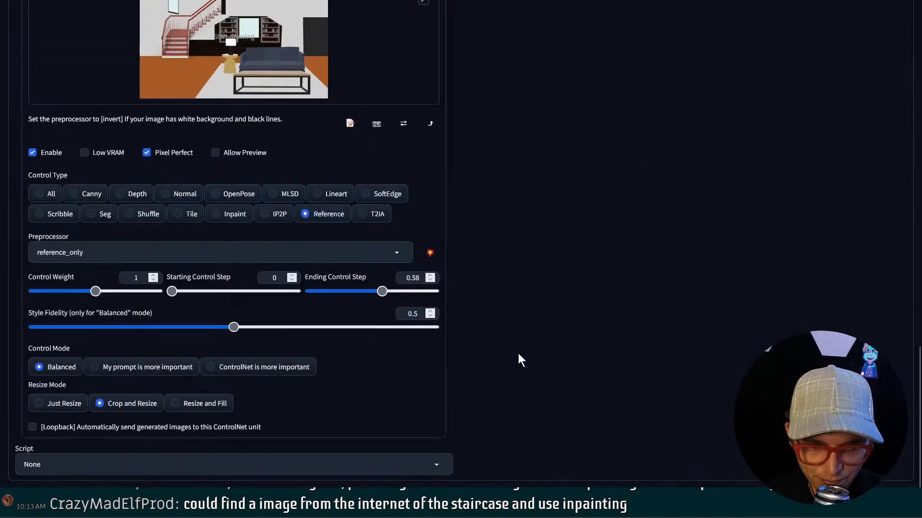
scroll(512, 350, "up", 7)
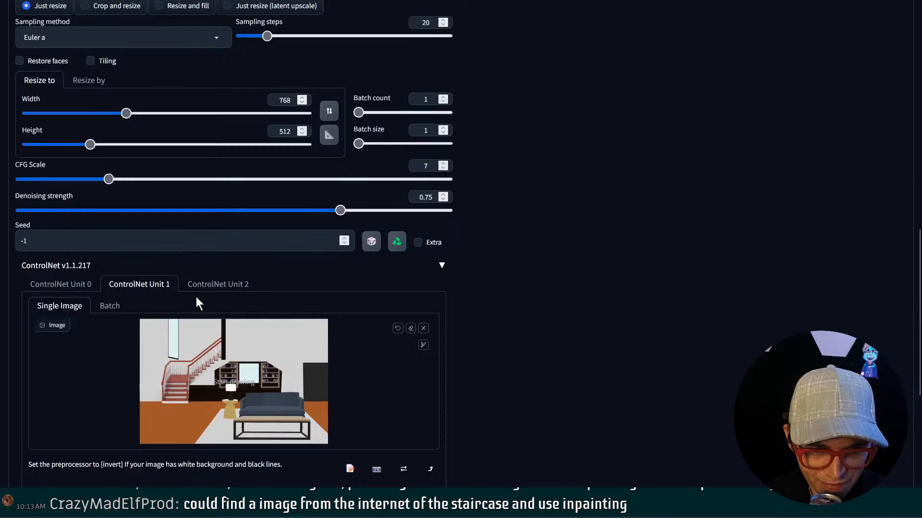
left_click(60, 284)
scroll(151, 312, "down", 5)
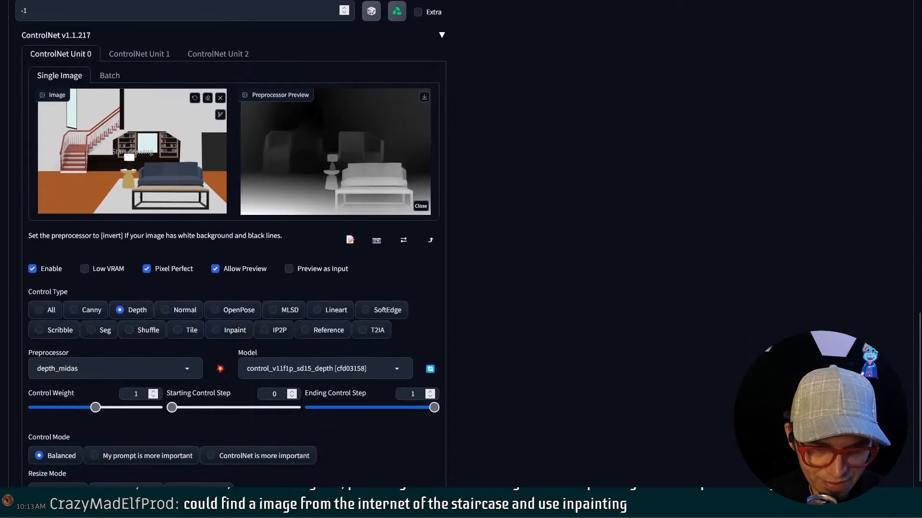
left_click(140, 57)
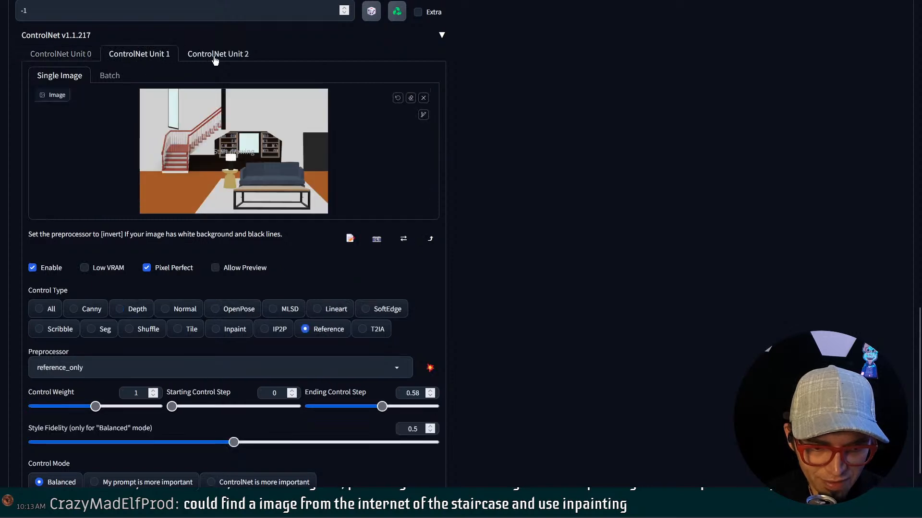
left_click(244, 56)
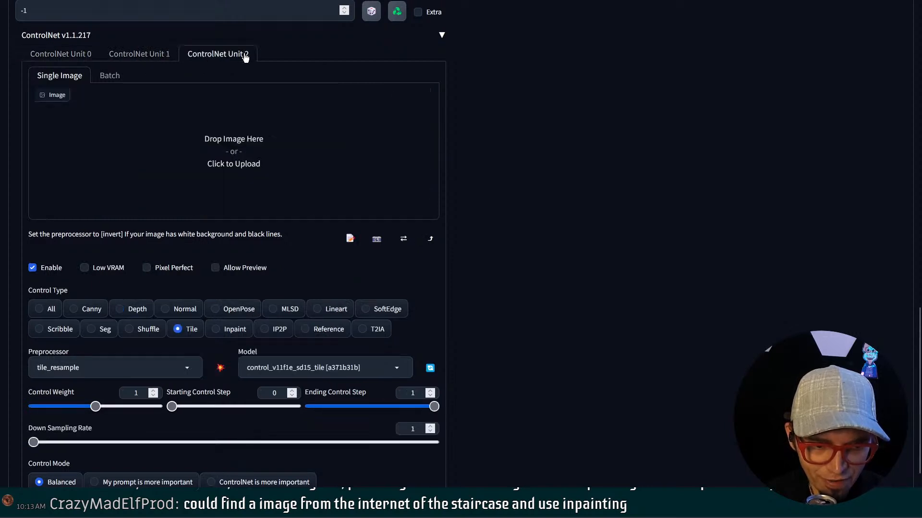
left_click(61, 274)
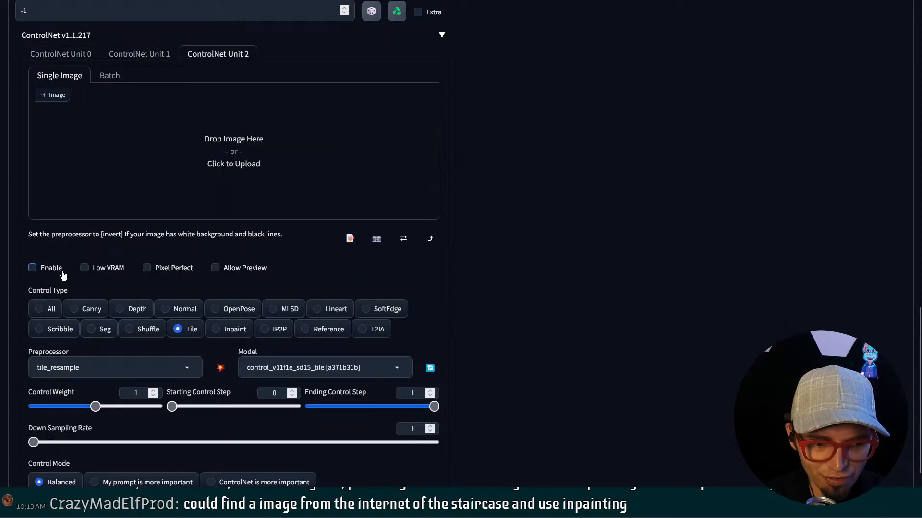
scroll(509, 197, "up", 15)
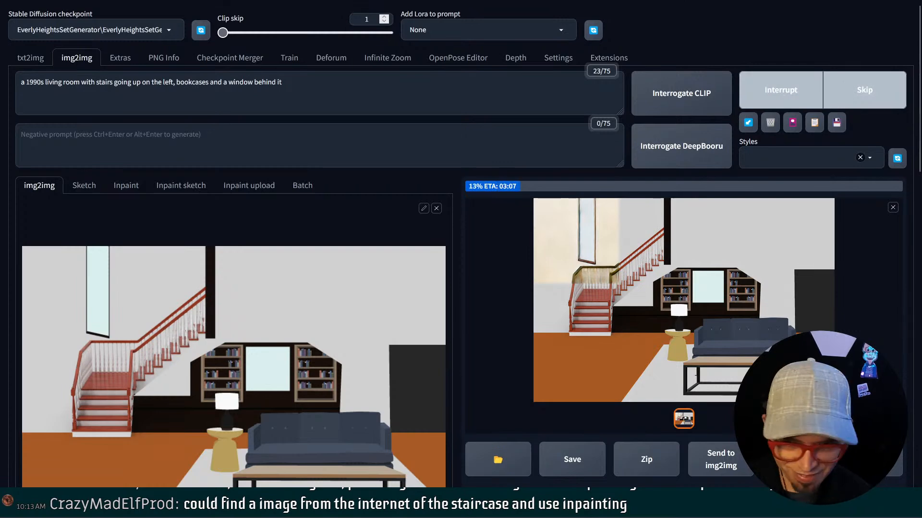
Switch to the A1111 WebUI console to check the generation progress, and minimize its window
key("alt+Tab")
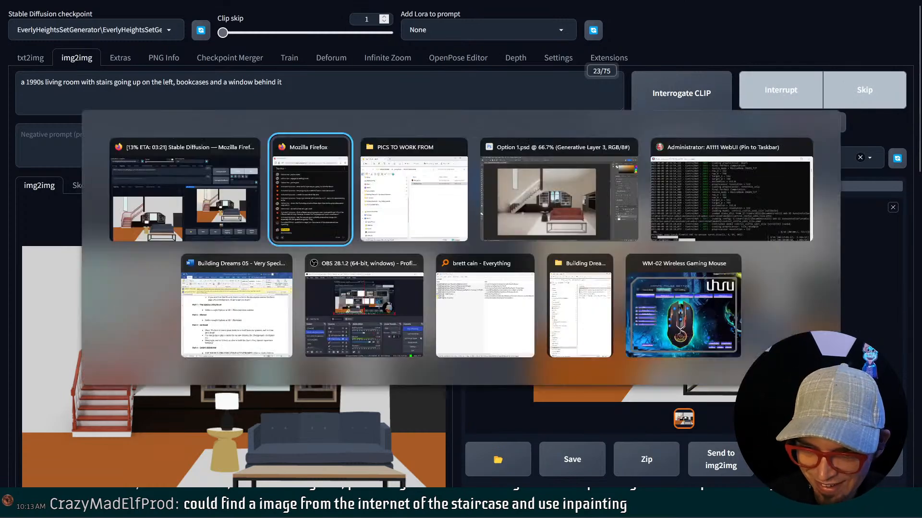
key("alt+Tab")
key("alt+Tab")
key("alt+Tab")
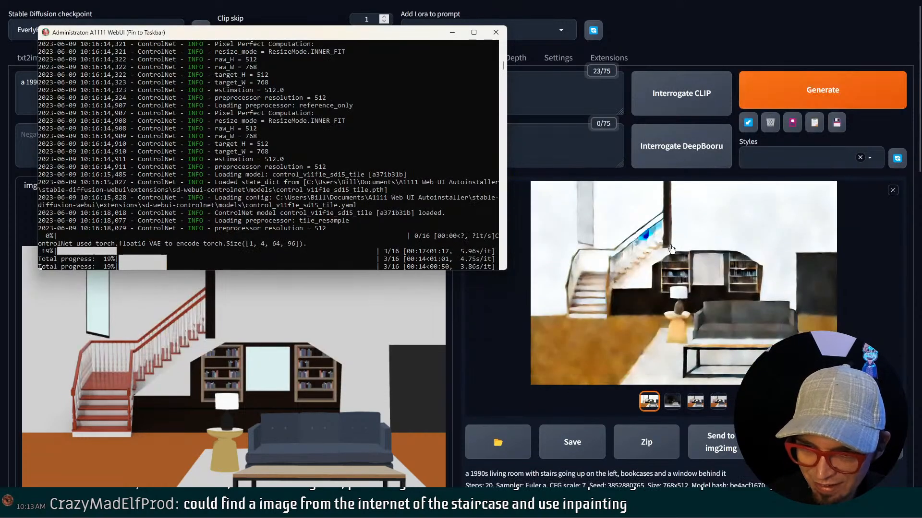
left_click(452, 34)
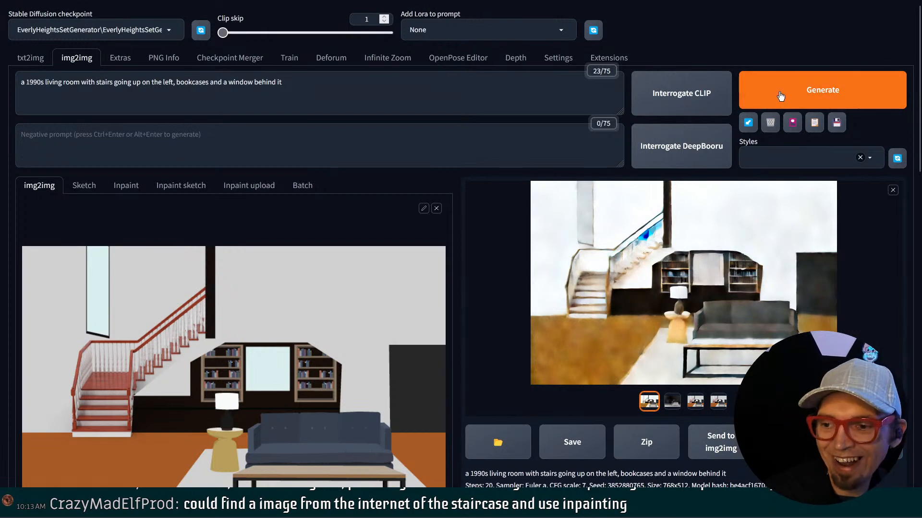
Generate a new living room image with only ControlNet Units 0 and 1 enabled and review it
left_click(767, 104)
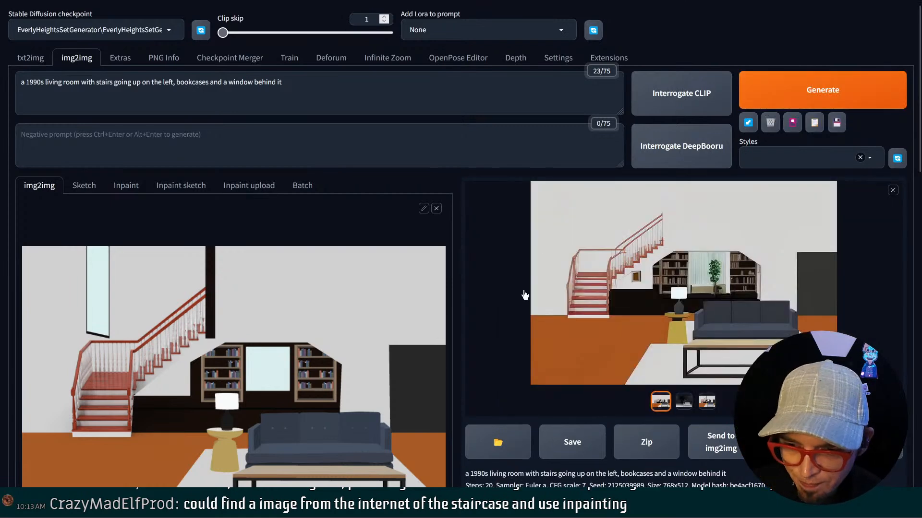
scroll(519, 282, "down", 10)
scroll(518, 277, "up", 8)
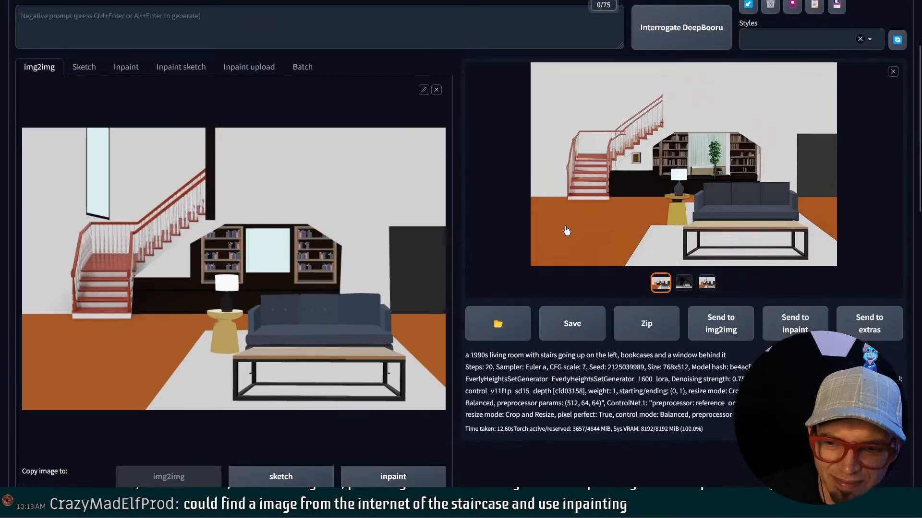
Set the preprocessor of ControlNet Unit 1 to reference_adain+attn
scroll(566, 227, "down", 15)
scroll(104, 180, "up", 5)
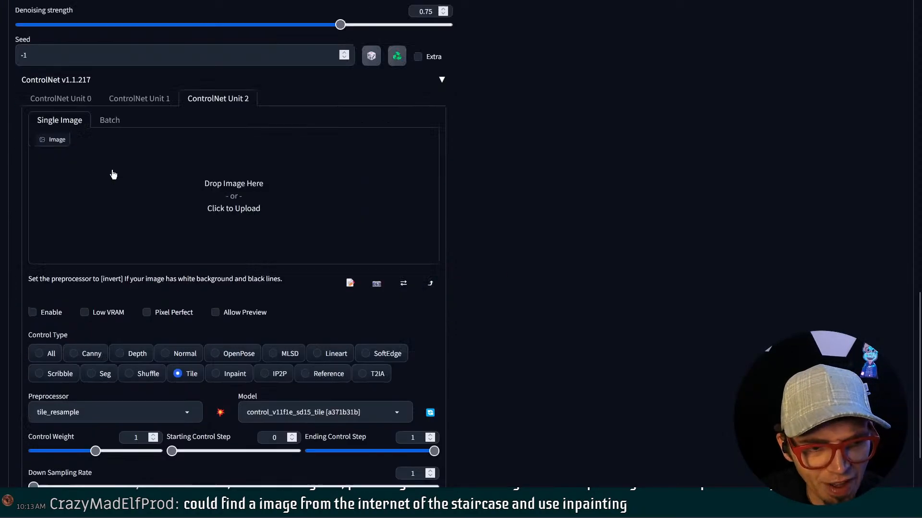
left_click(88, 170)
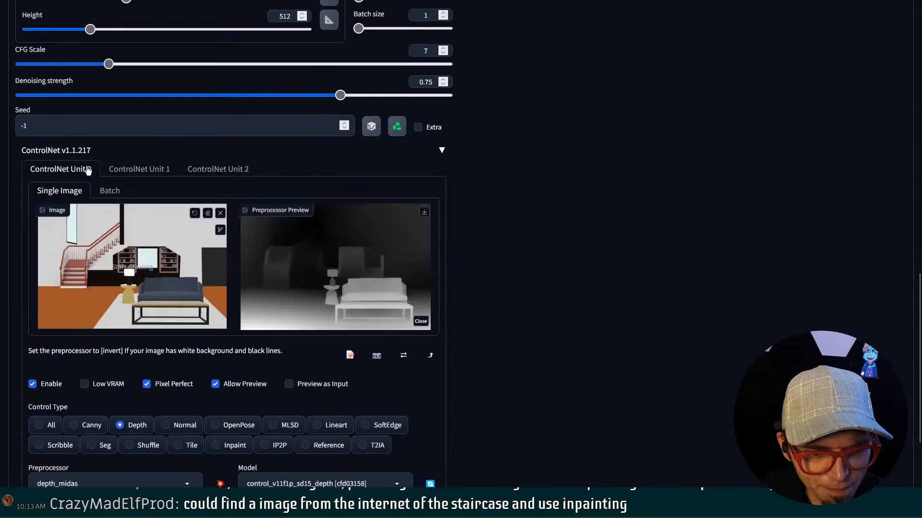
left_click(128, 171)
scroll(173, 359, "down", 3)
left_click(180, 360)
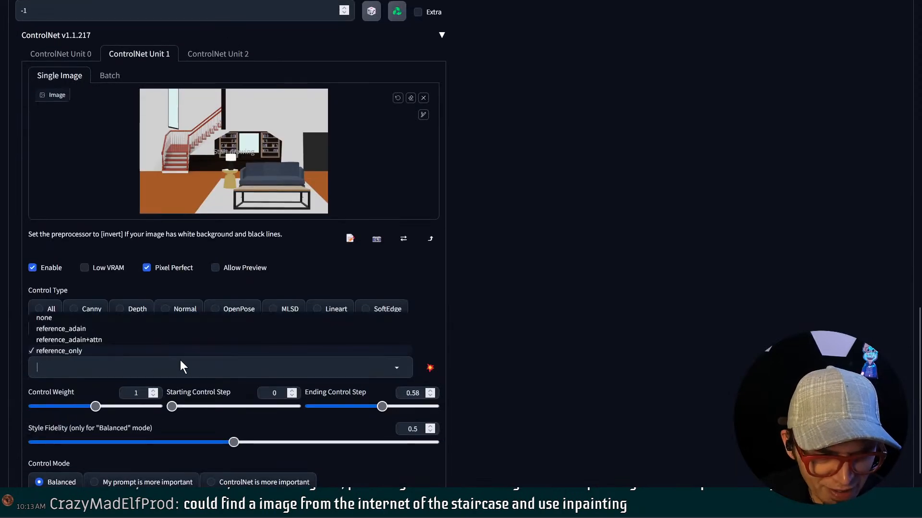
left_click(176, 342)
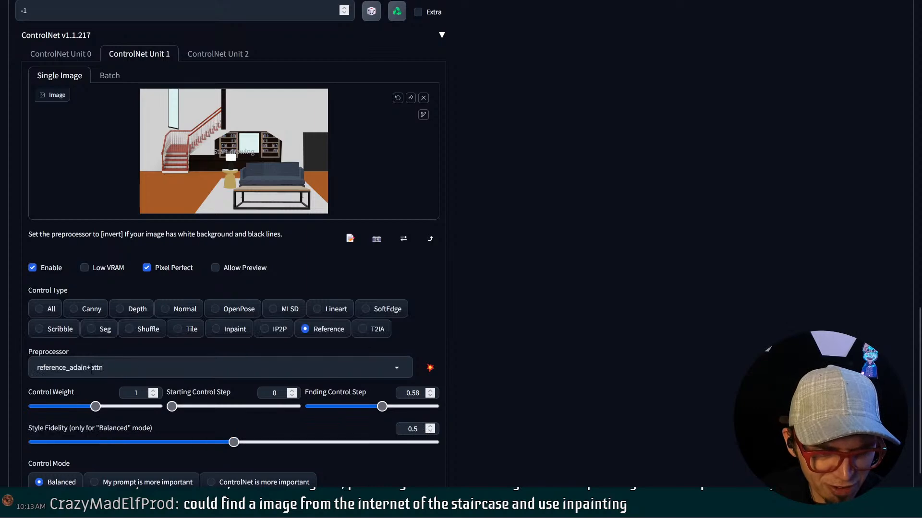
Generate the living room image with the changed reference preprocessor and view the result
scroll(609, 221, "up", 15)
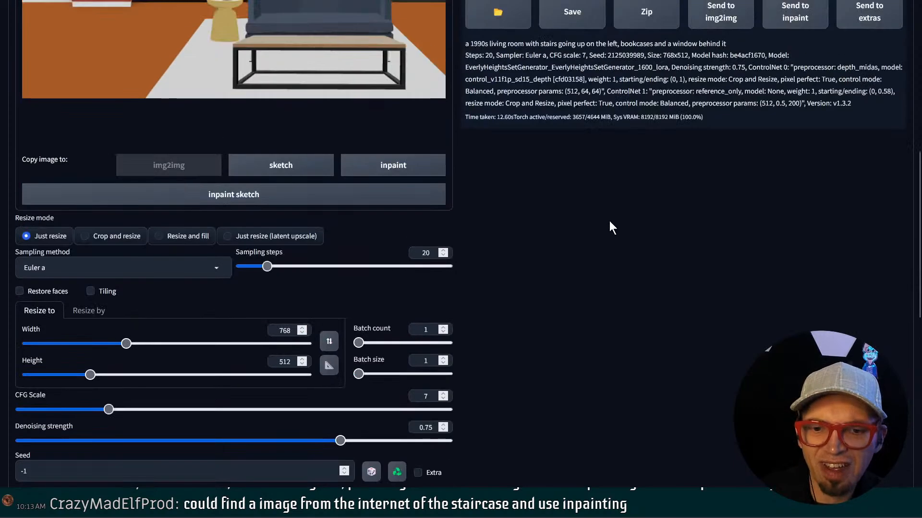
left_click(822, 6)
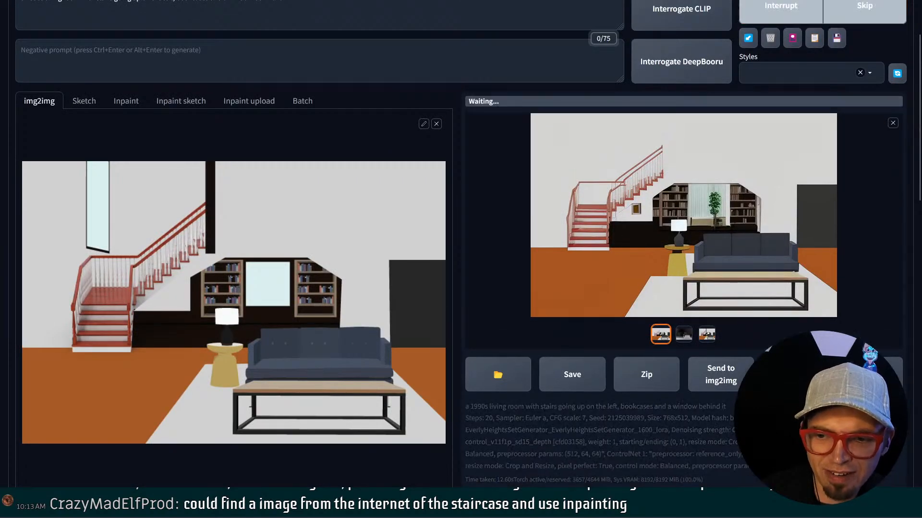
scroll(338, 337, "down", 6)
scroll(348, 333, "down", 5)
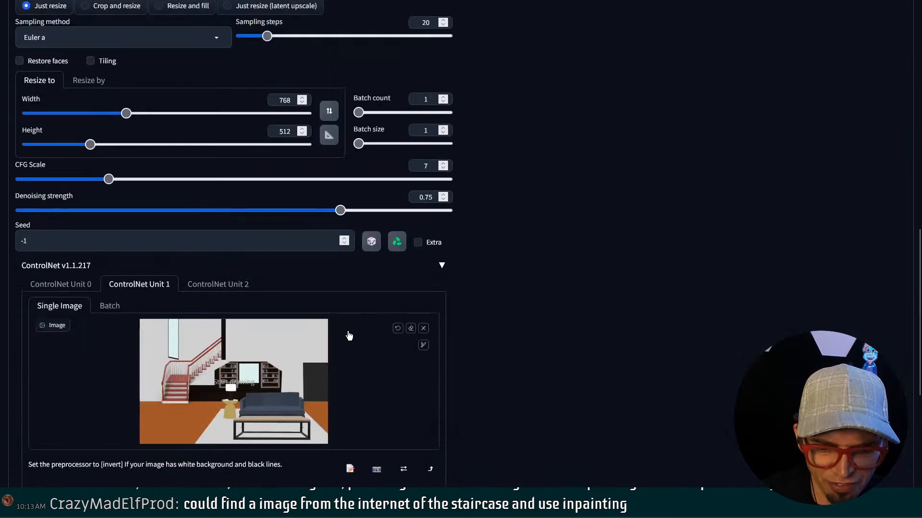
scroll(448, 255, "up", 12)
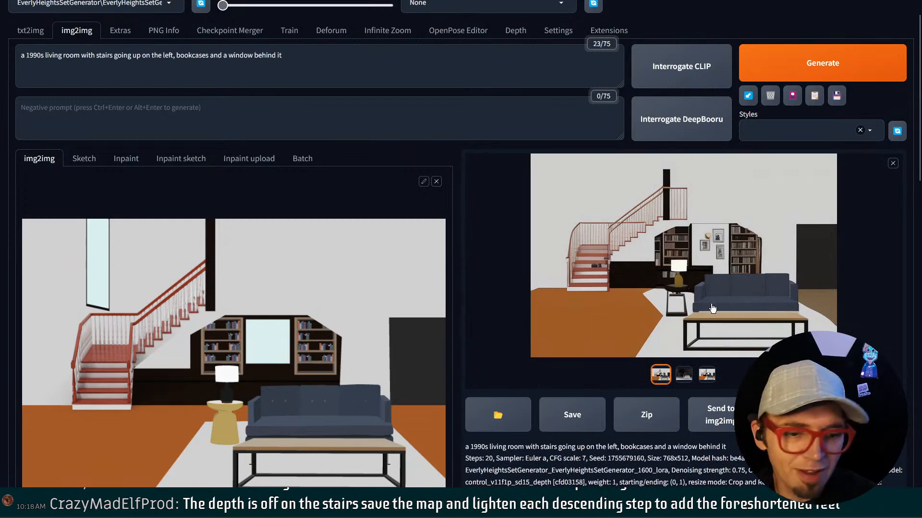
Switch ControlNet Unit 0 to the Lineart control type, keep it enabled, and preview the preprocessed line map
scroll(616, 243, "up", 1)
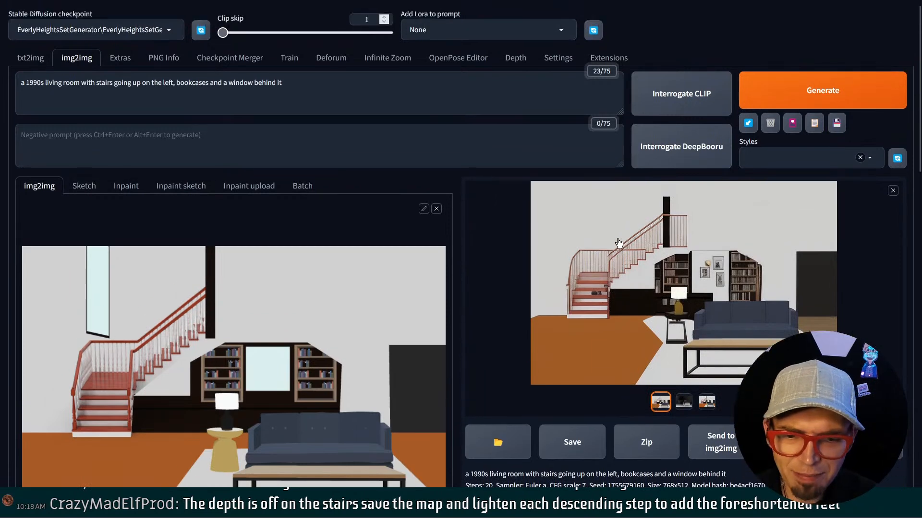
scroll(159, 276, "down", 12)
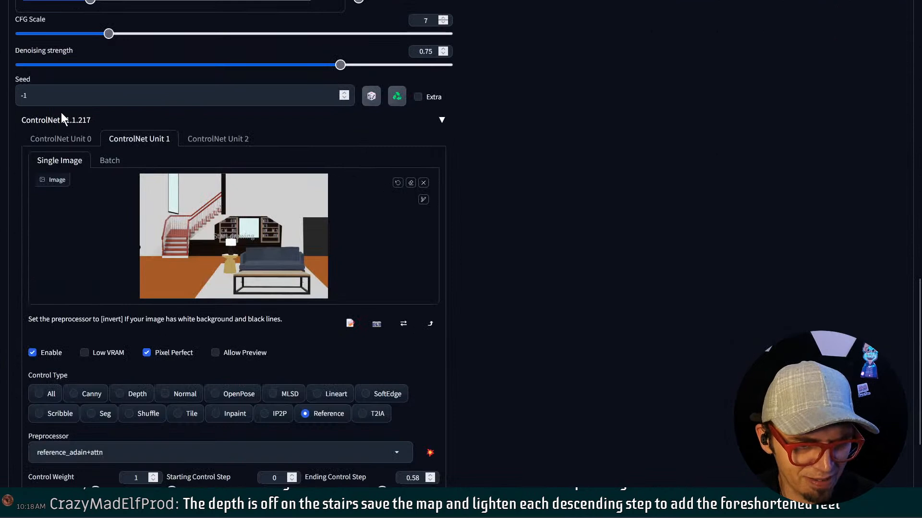
left_click(60, 139)
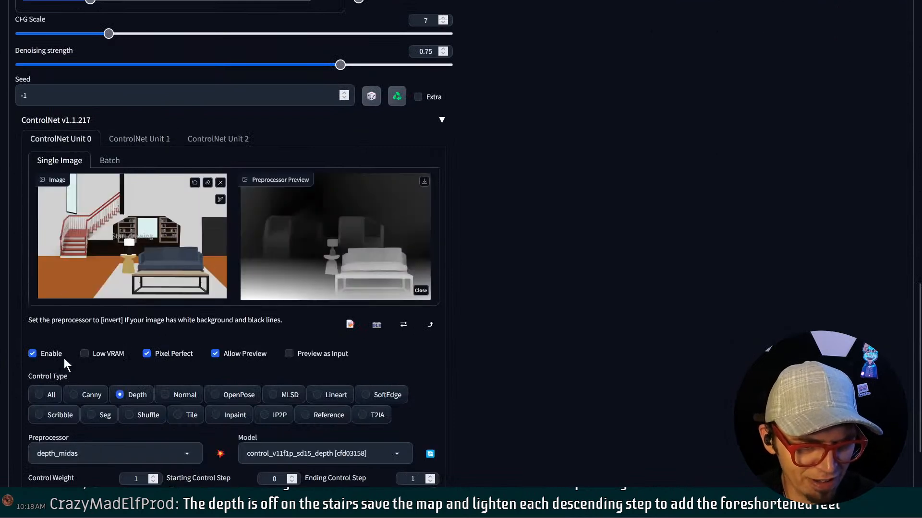
left_click(33, 353)
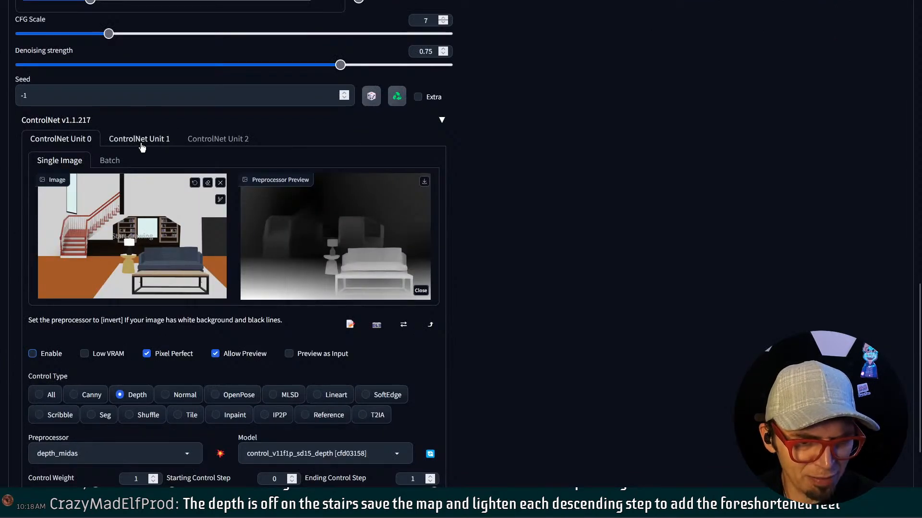
left_click(52, 359)
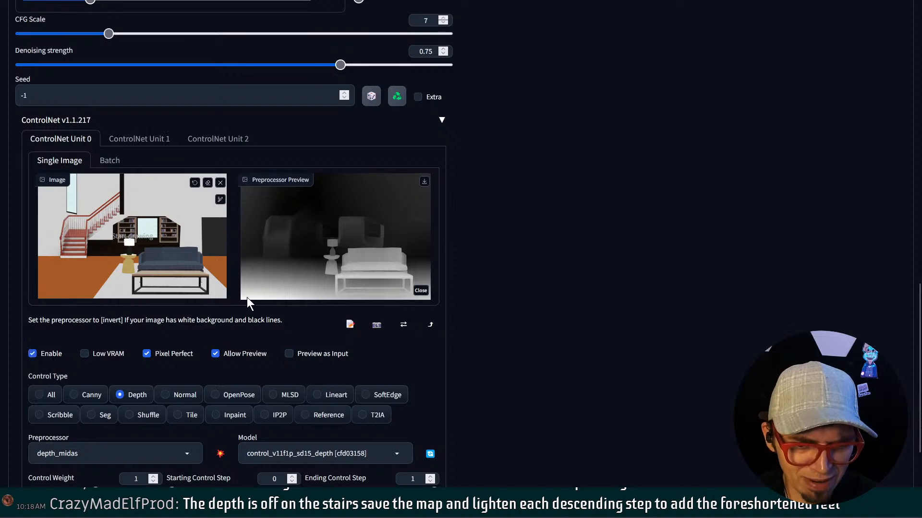
scroll(246, 298, "down", 3)
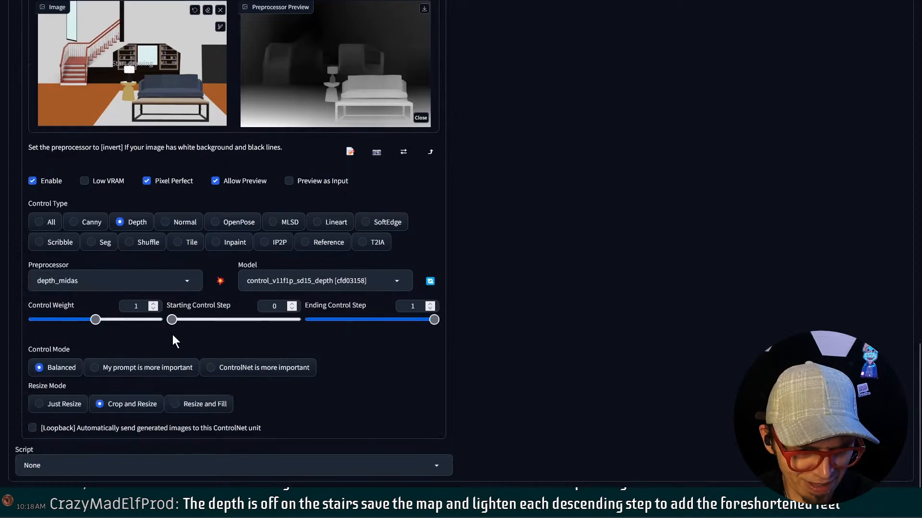
left_click(318, 222)
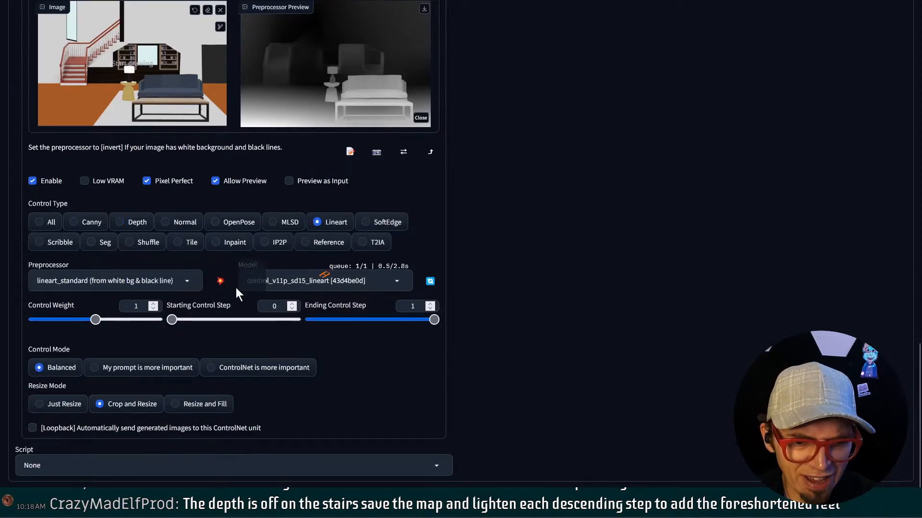
left_click(221, 282)
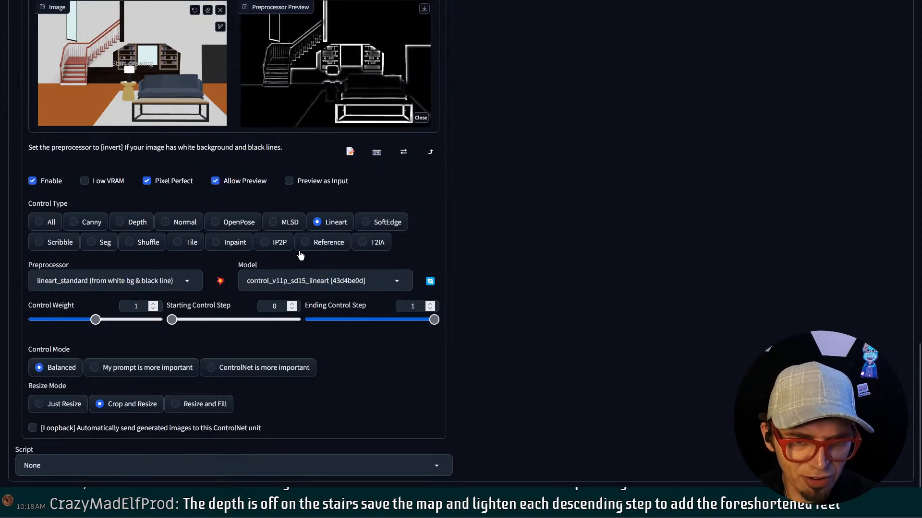
Set the preprocessor of ControlNet Unit 0 to lineart_realistic and preview its line map
left_click(184, 282)
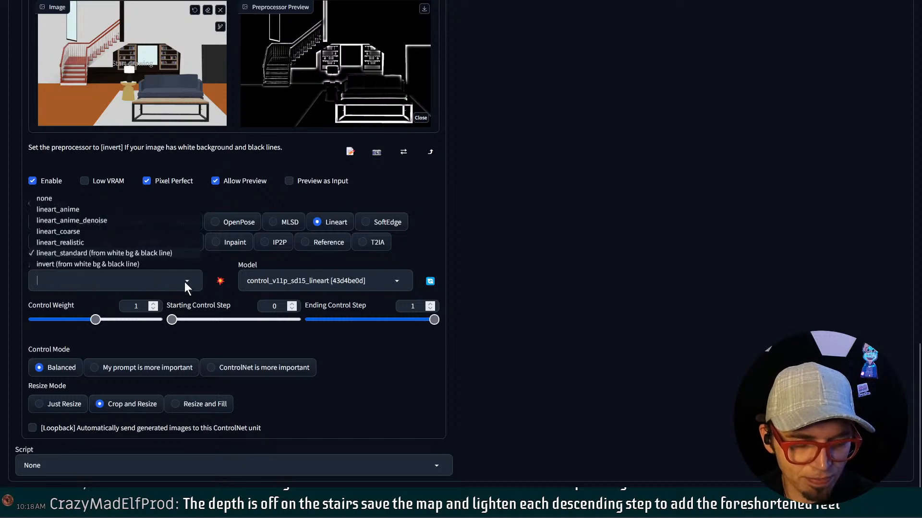
left_click(151, 242)
left_click(219, 283)
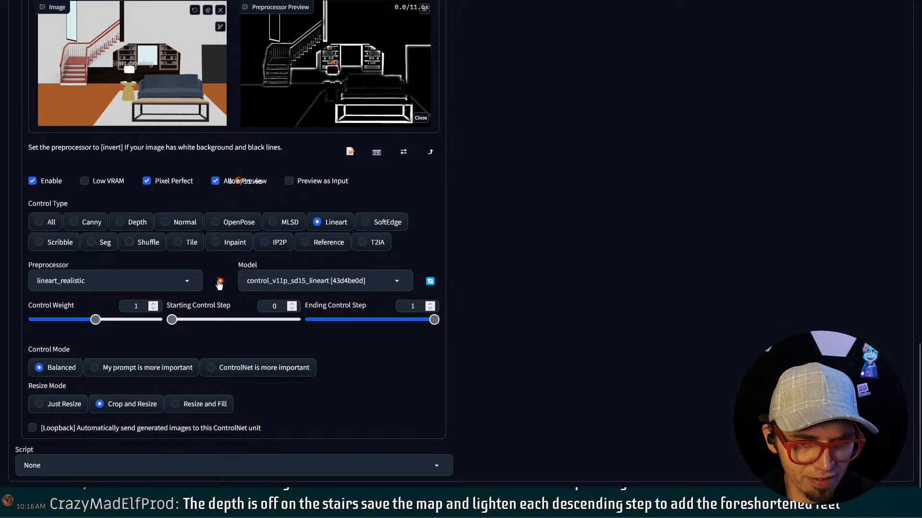
scroll(219, 284, "up", 3)
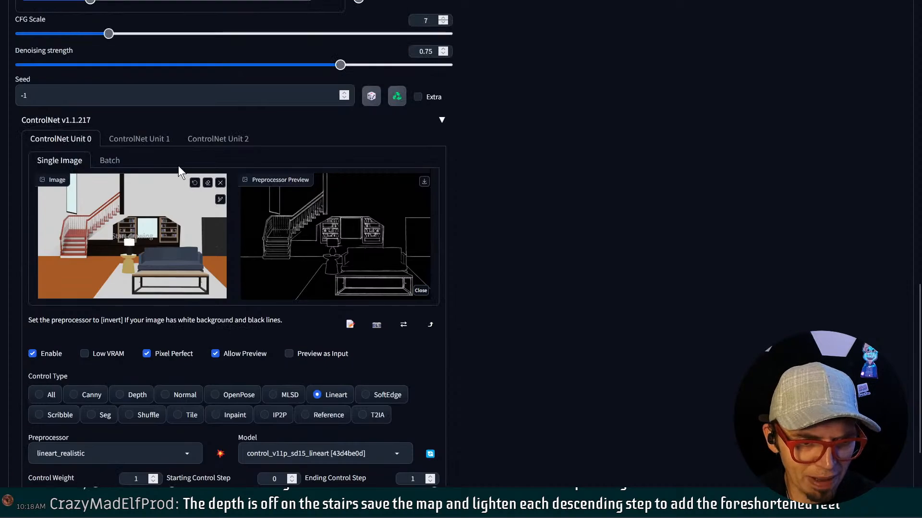
scroll(192, 216, "down", 3)
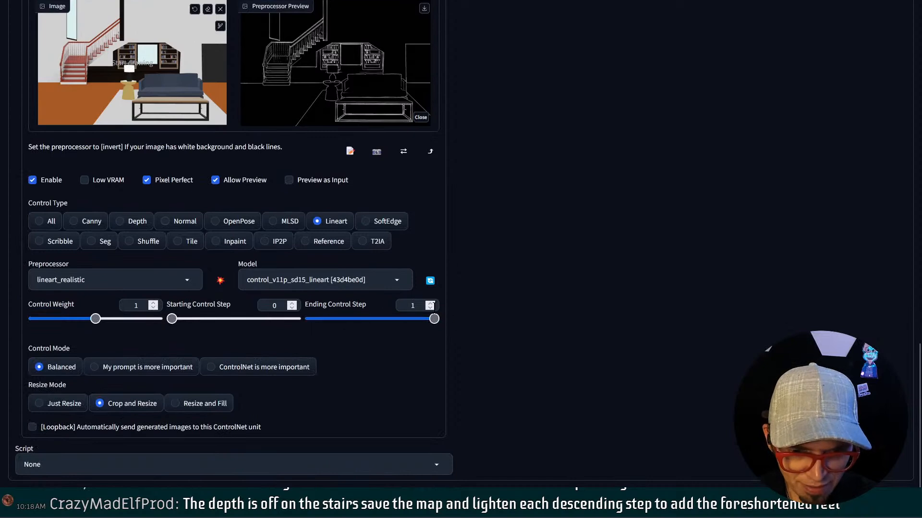
scroll(197, 129, "up", 2)
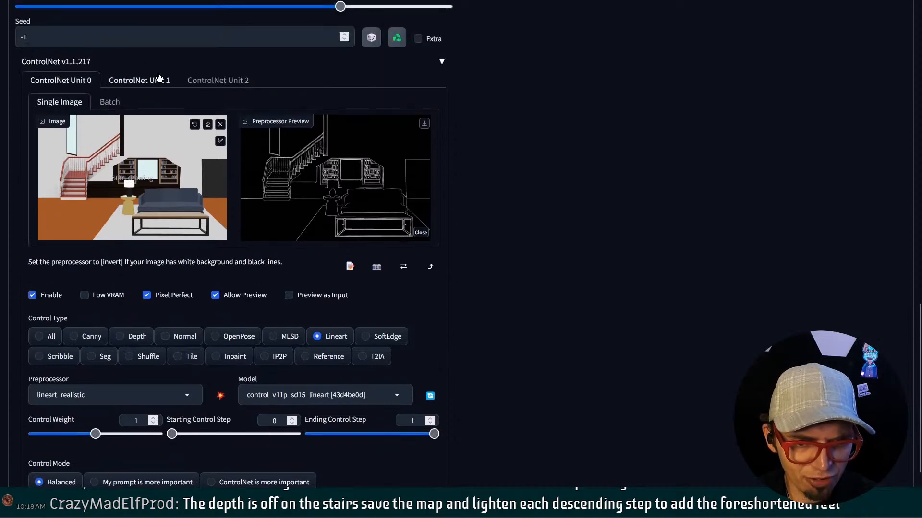
Set ControlNet Unit 1's ending control step to 1 and its control mode to "ControlNet is more important"
left_click(159, 78)
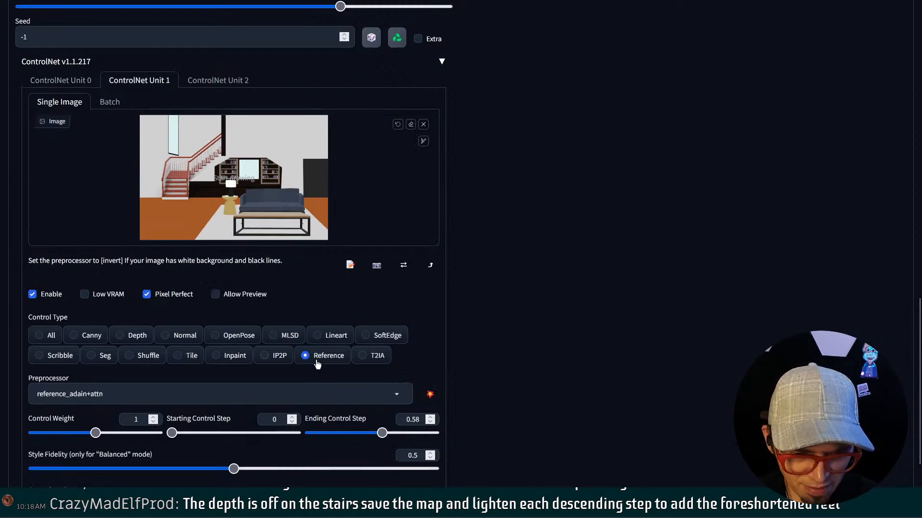
scroll(281, 370, "down", 3)
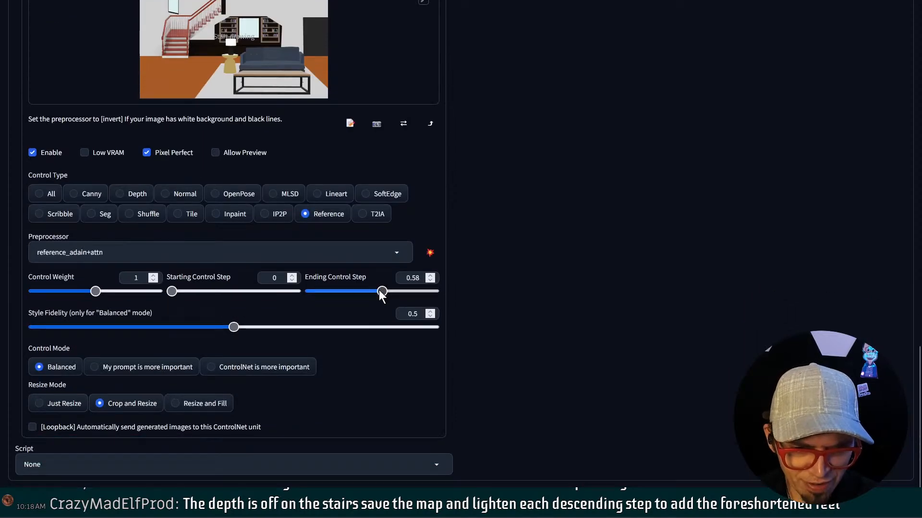
left_click_drag(382, 290, 450, 291)
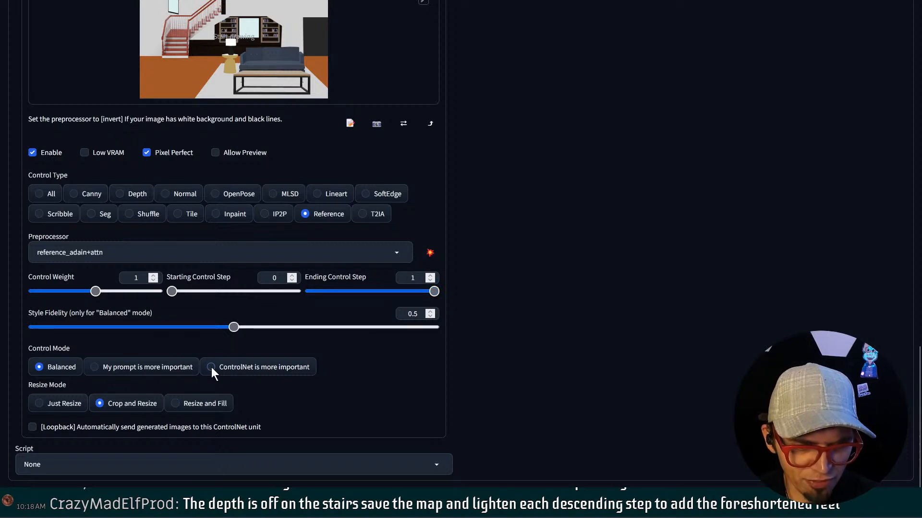
Generate the living room image with the lineart and reference units, view it enlarged, and close the view
scroll(323, 267, "up", 18)
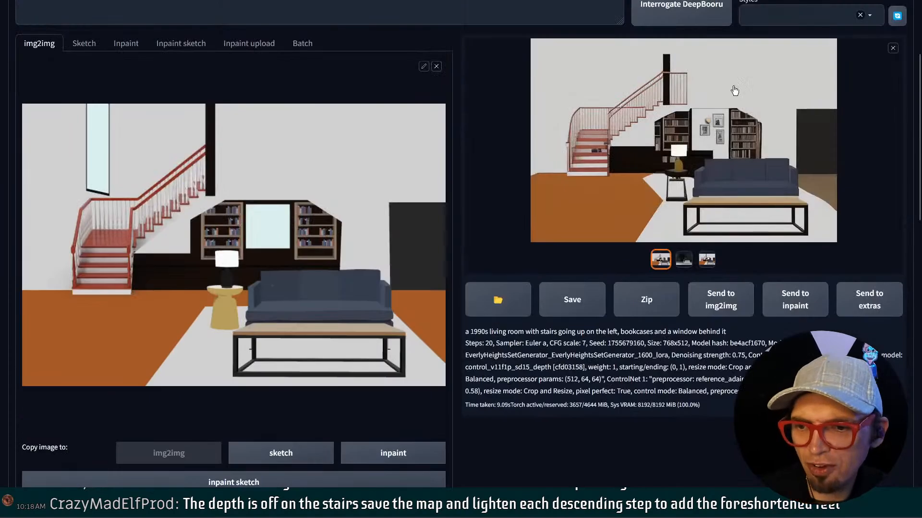
scroll(734, 90, "up", 3)
left_click(744, 100)
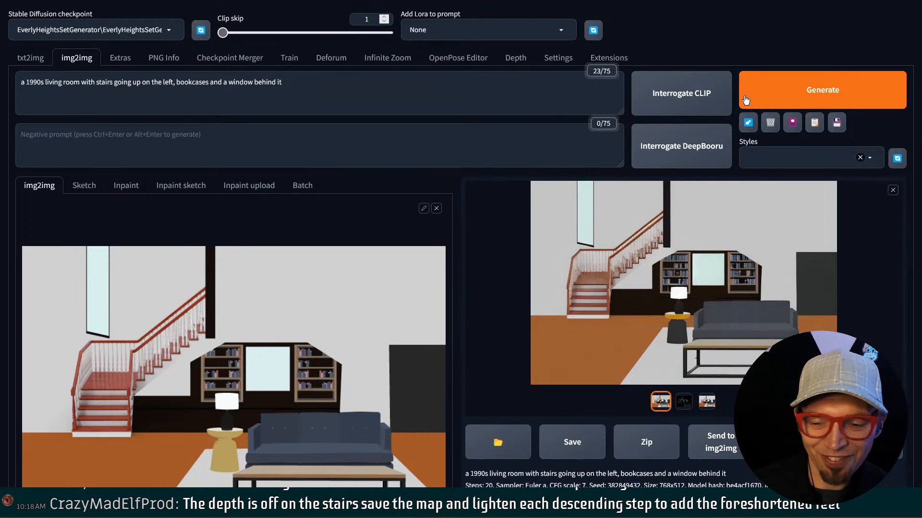
left_click(731, 302)
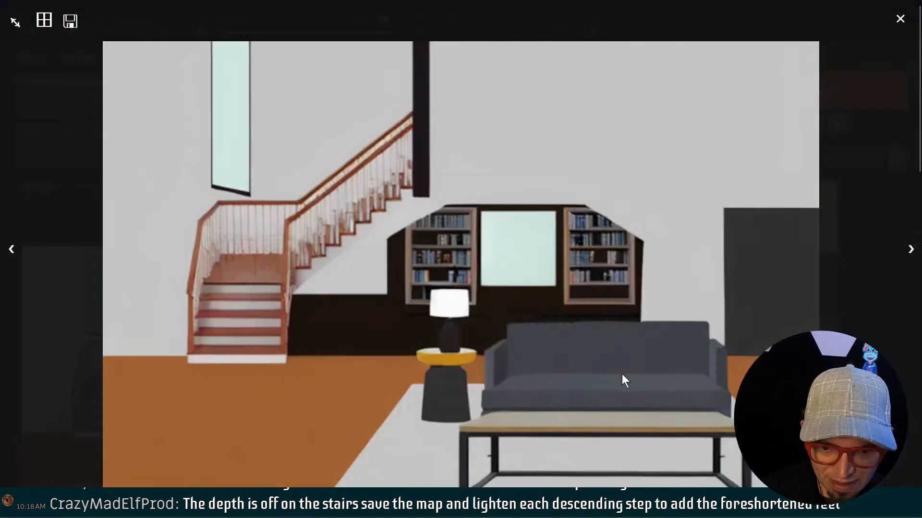
left_click(355, 217)
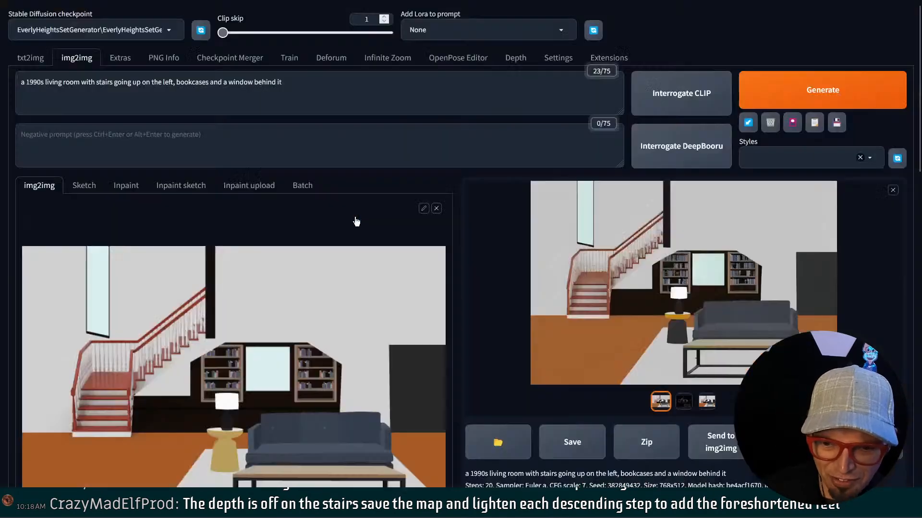
Raise the denoising strength to 1
scroll(459, 302, "down", 5)
scroll(459, 305, "down", 7)
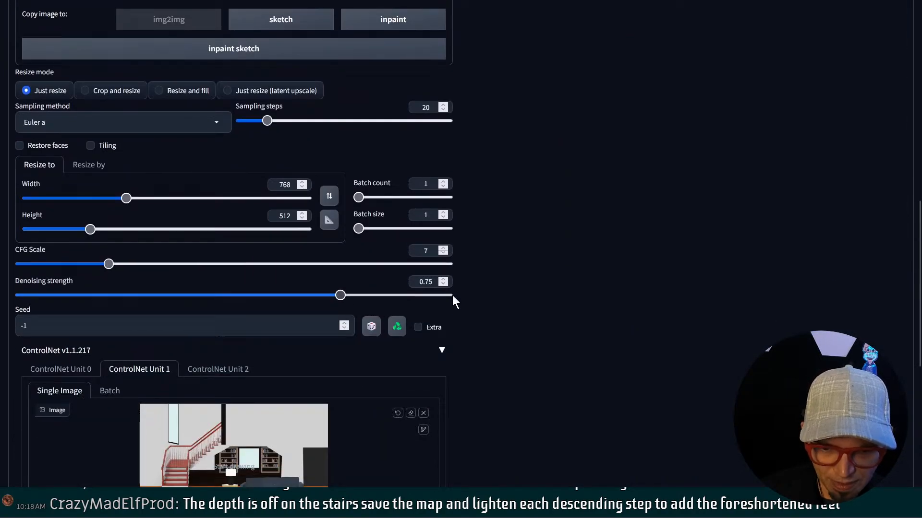
left_click(452, 296)
Enable ControlNet Unit 2 and set its control type to Shuffle
scroll(460, 303, "down", 5)
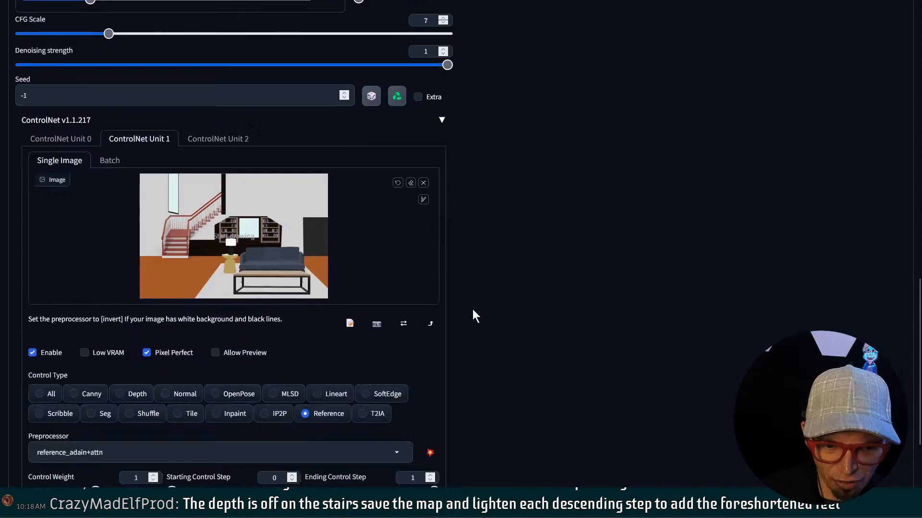
left_click(240, 144)
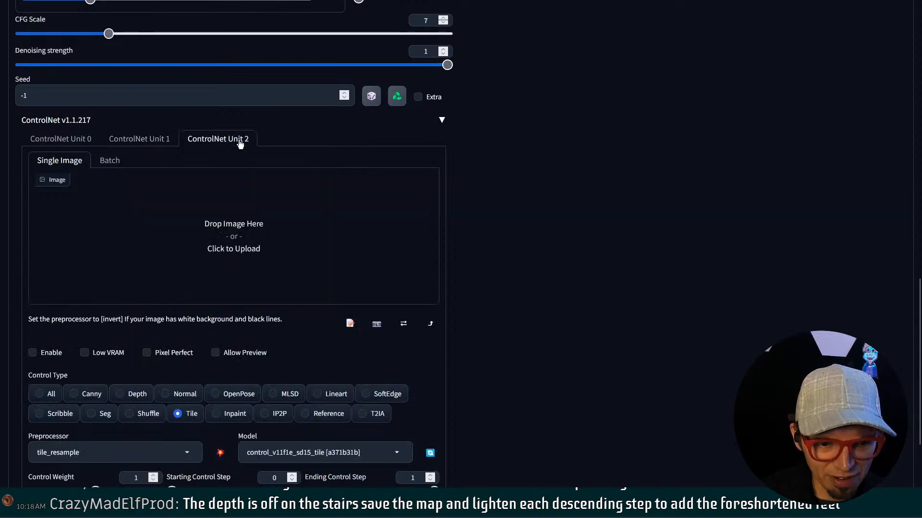
left_click(33, 354)
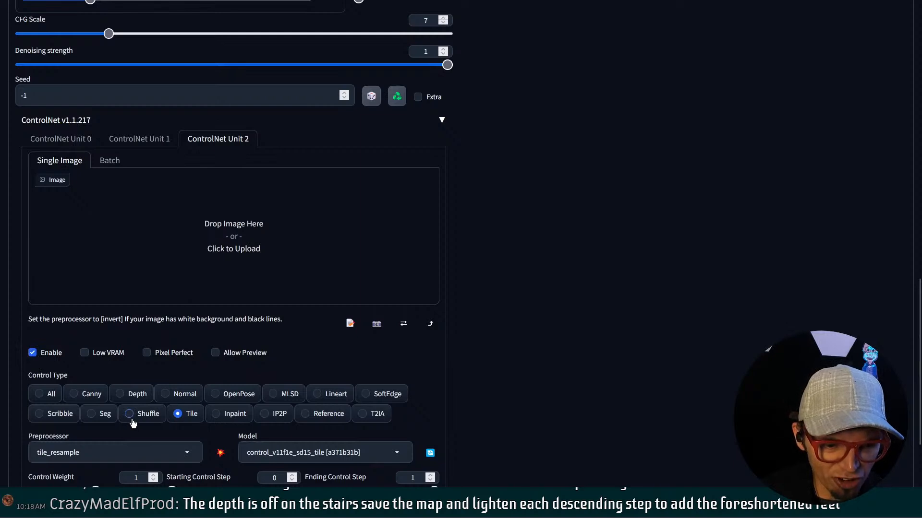
left_click(129, 416)
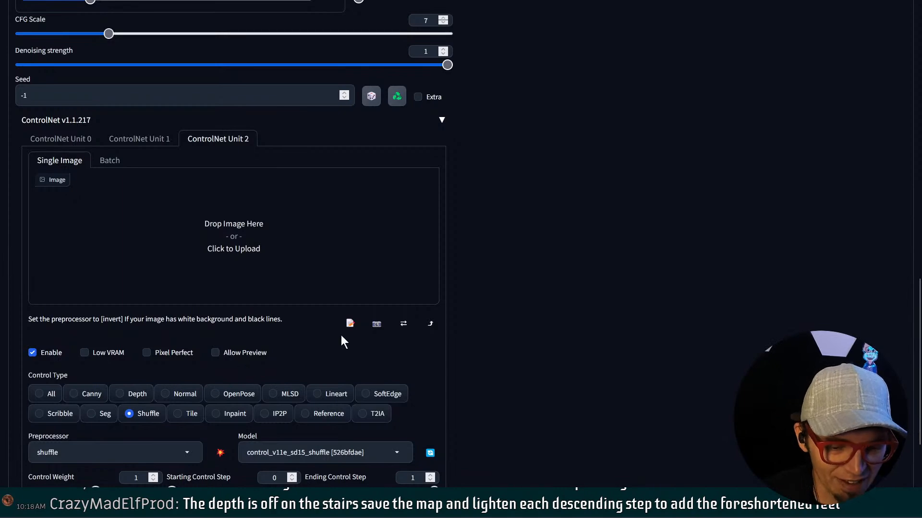
Set the ending control step of ControlNet Unit 0, the lineart unit, to 0.5
scroll(330, 363, "up", 5)
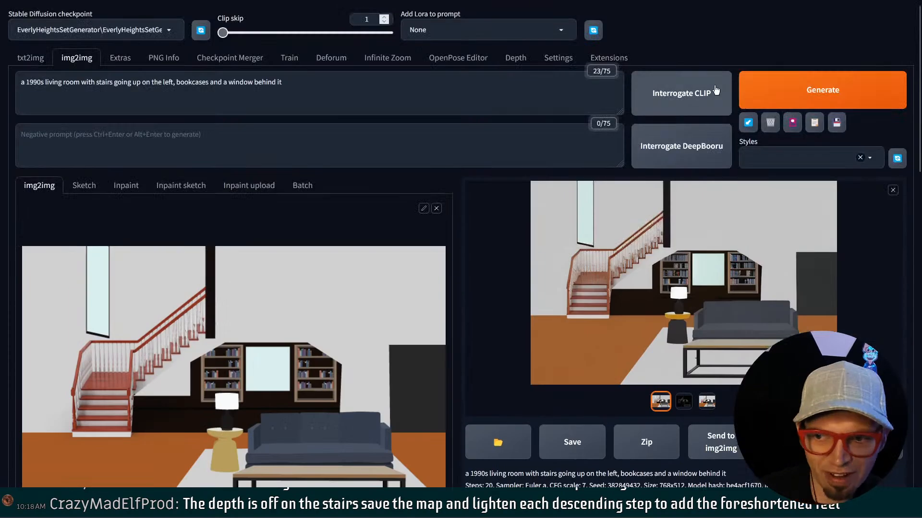
scroll(124, 234, "down", 6)
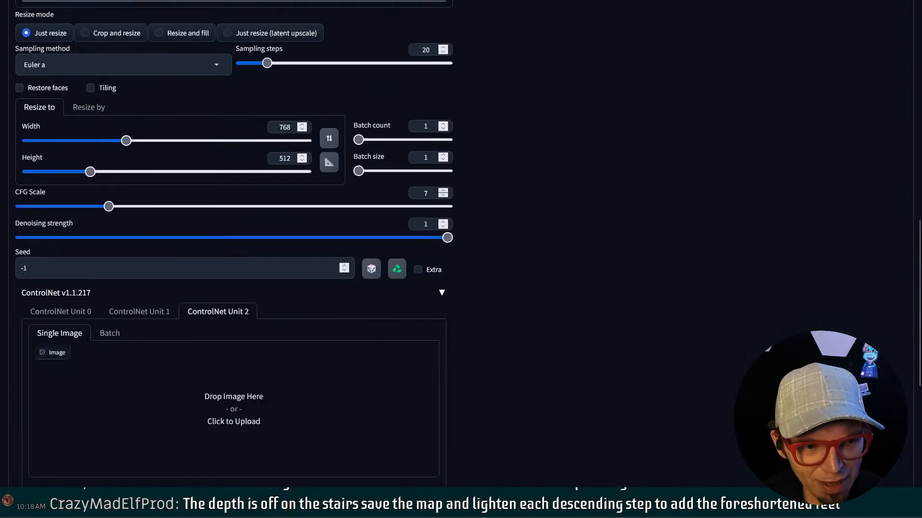
scroll(117, 284, "up", 2)
scroll(79, 295, "down", 2)
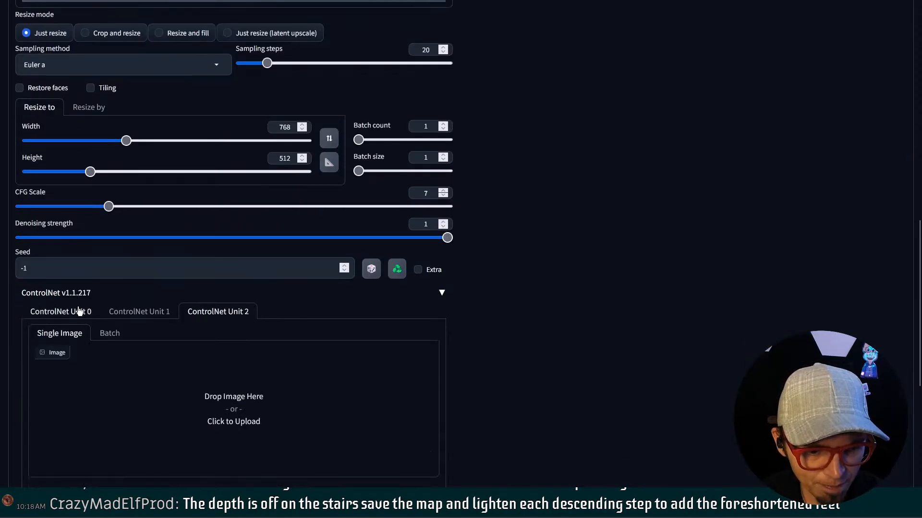
left_click(80, 311)
scroll(79, 312, "down", 3)
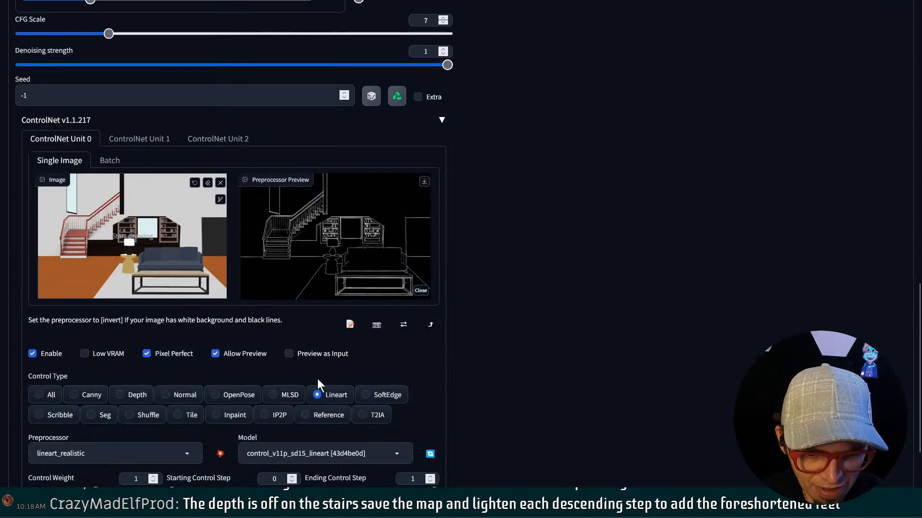
scroll(318, 379, "down", 2)
left_click_drag(379, 376, 370, 380)
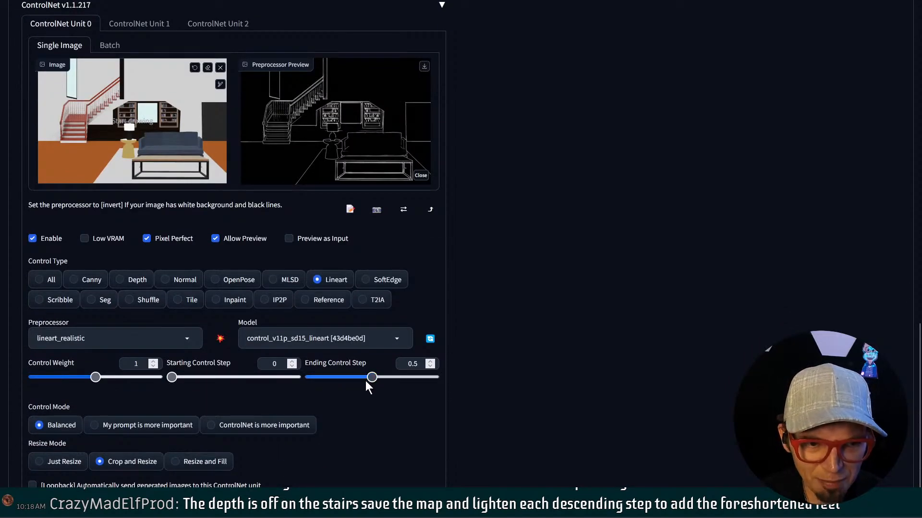
Check the reference settings of ControlNet Unit 1 and generate a new image with all three units enabled
left_click(142, 28)
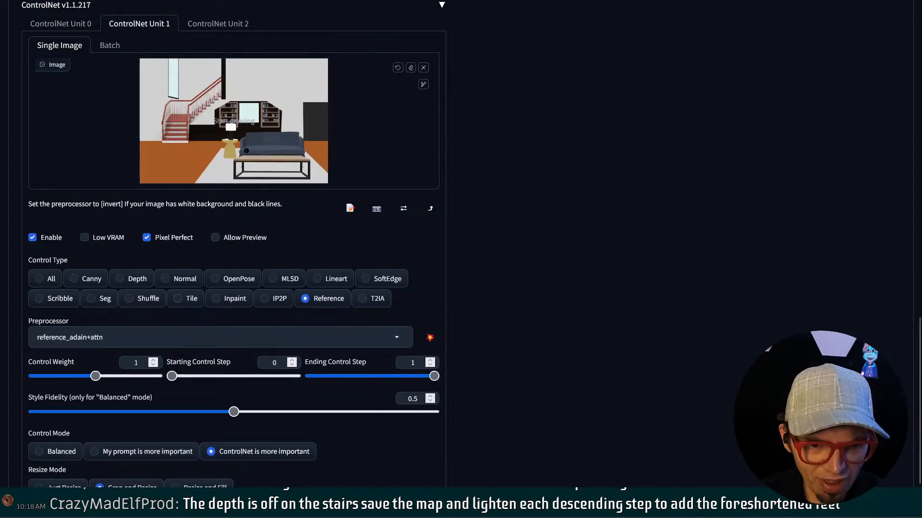
scroll(231, 126, "up", 15)
scroll(830, 86, "up", 3)
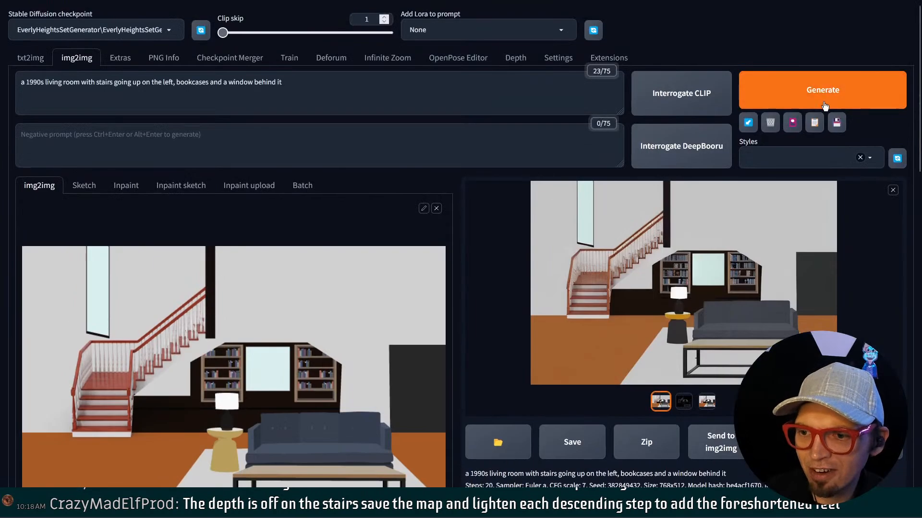
left_click(823, 104)
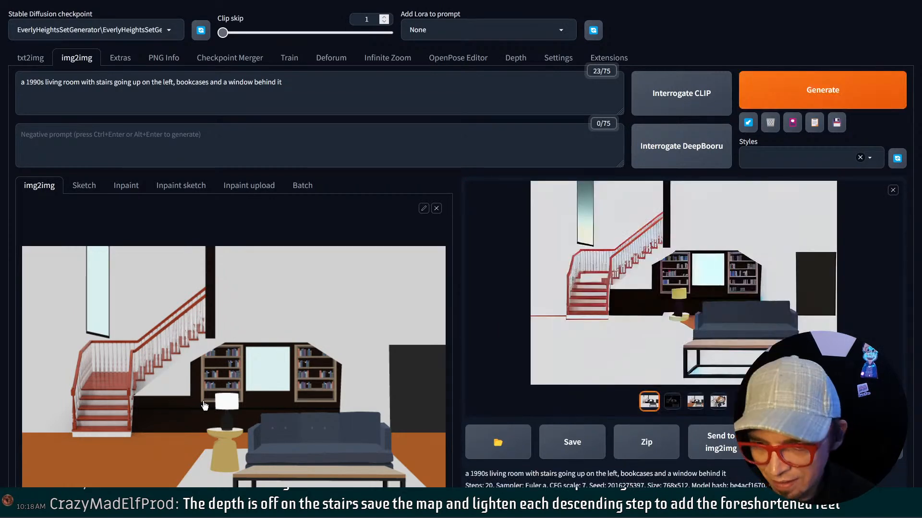
Append ", maroon paint on the walls" to the prompt and generate a new image
left_click(316, 86)
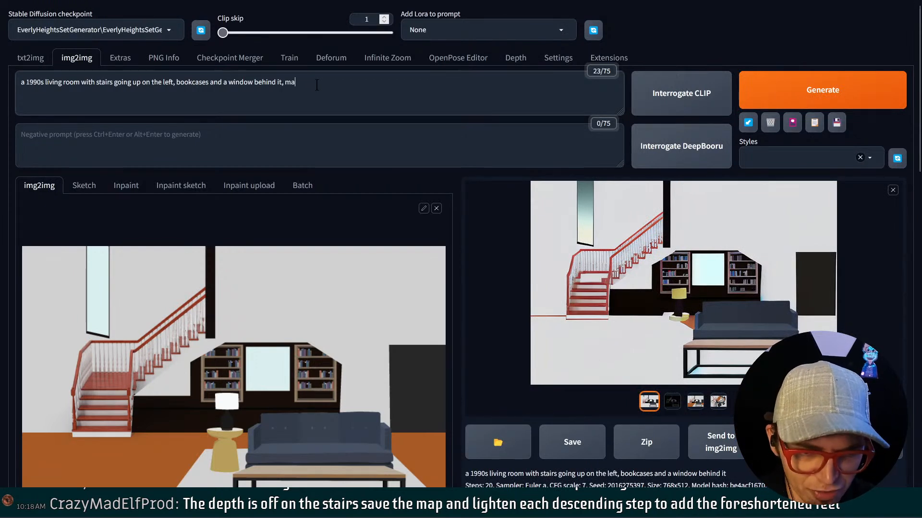
type(", maroon p")
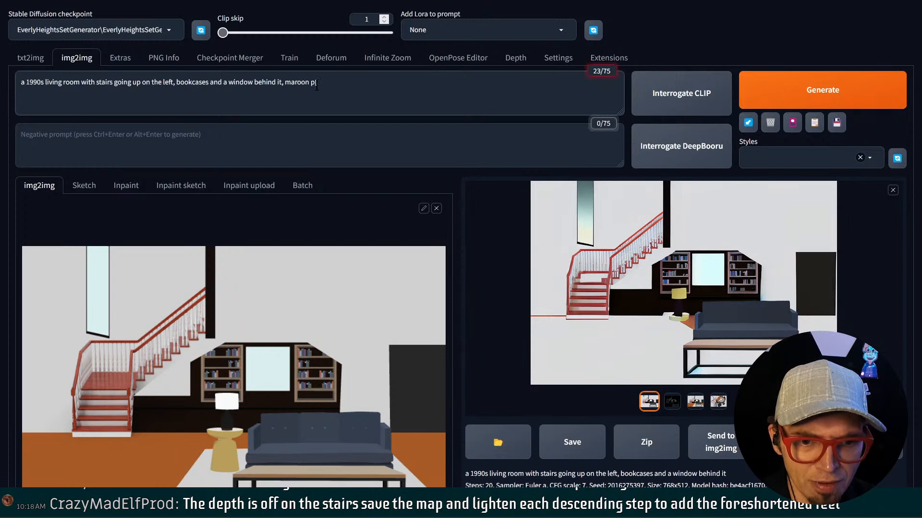
type("aint on the walls")
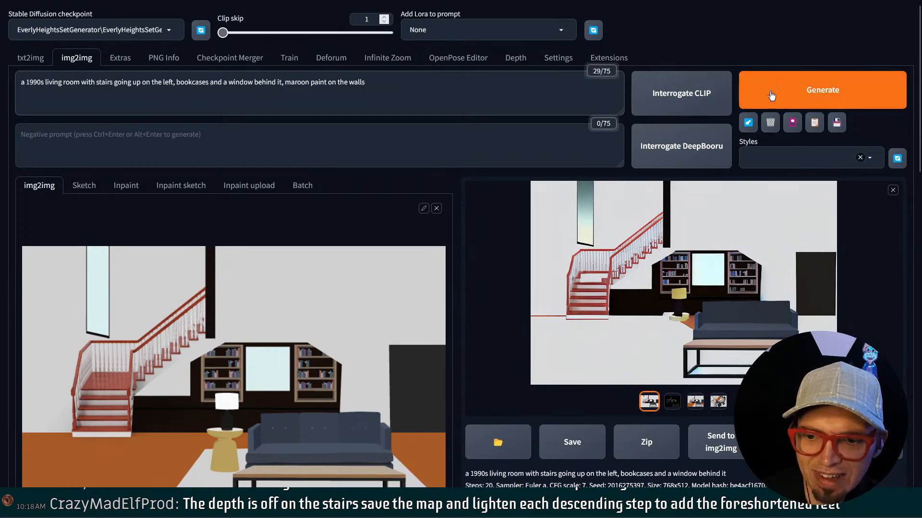
left_click(748, 82)
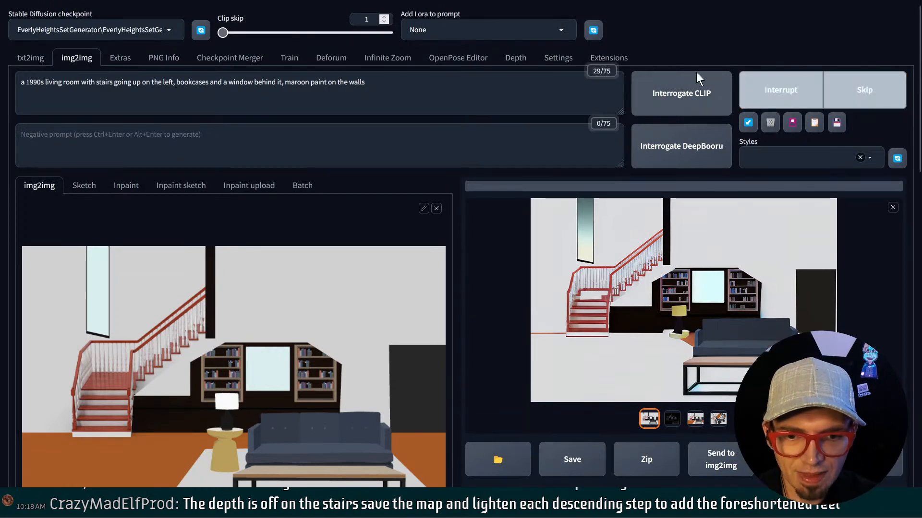
Append ", brown carpter" to the end of the prompt
left_click(397, 75)
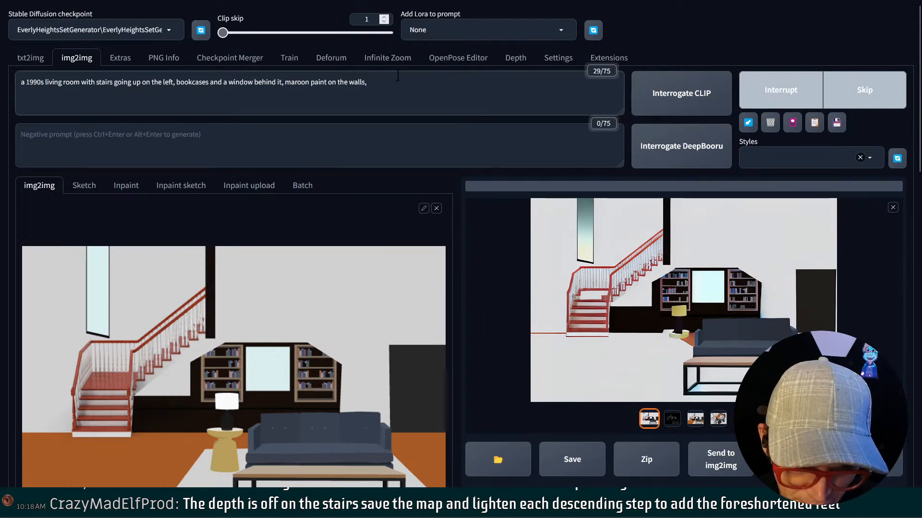
type("brown")
type("carpter")
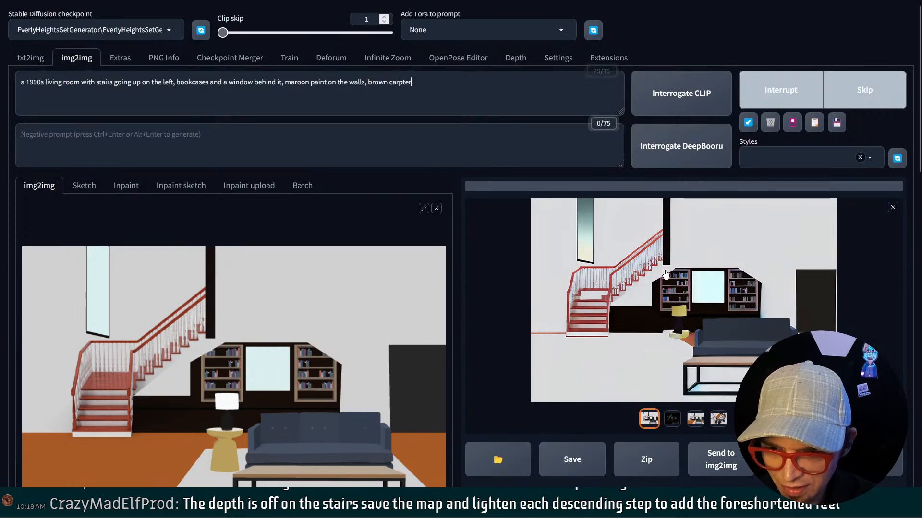
Check the generation progress in the console and examine the resulting living room image against the source
scroll(665, 276, "down", 5)
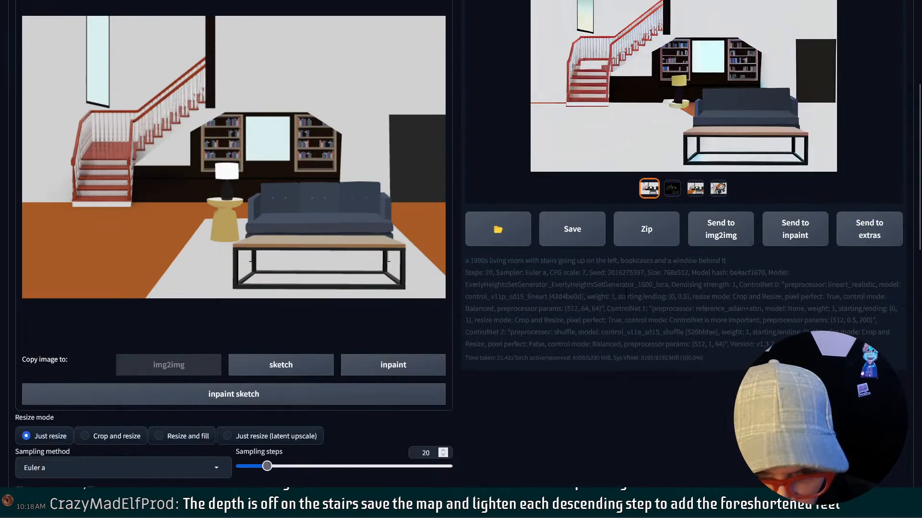
key("alt+Tab")
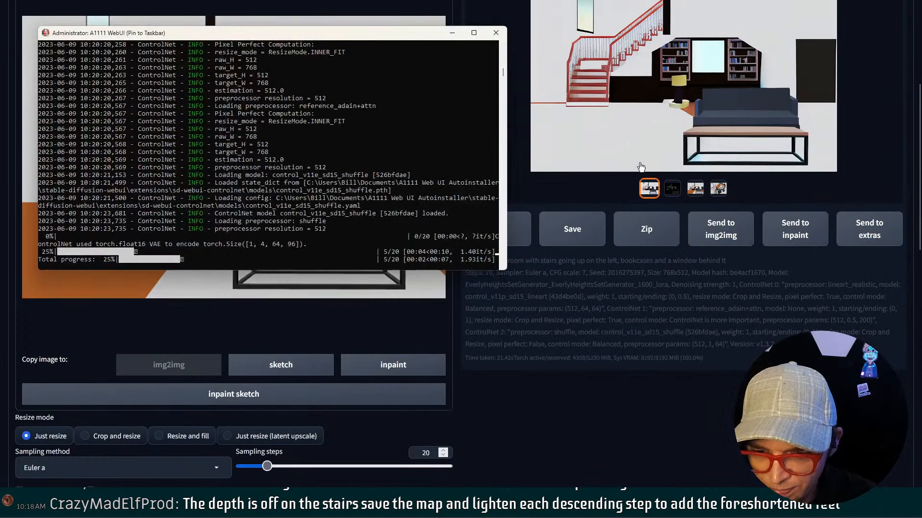
key("alt+Tab")
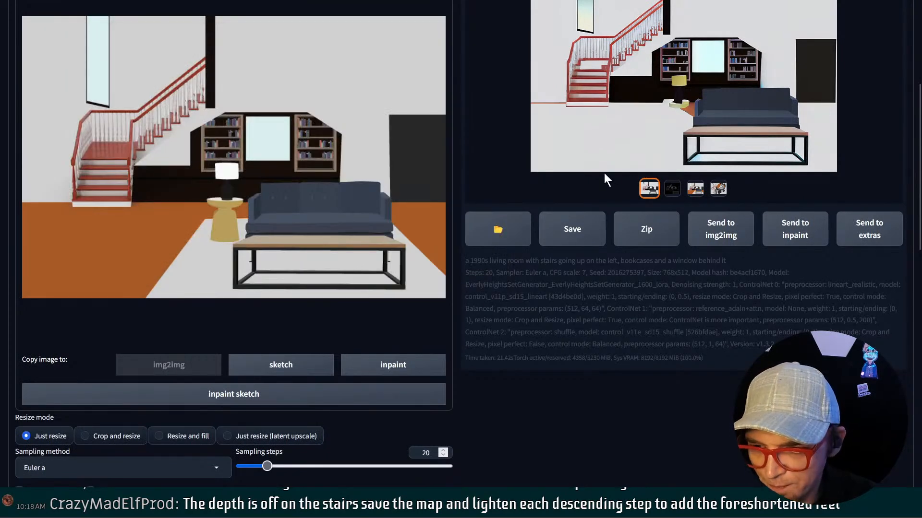
scroll(604, 177, "up", 2)
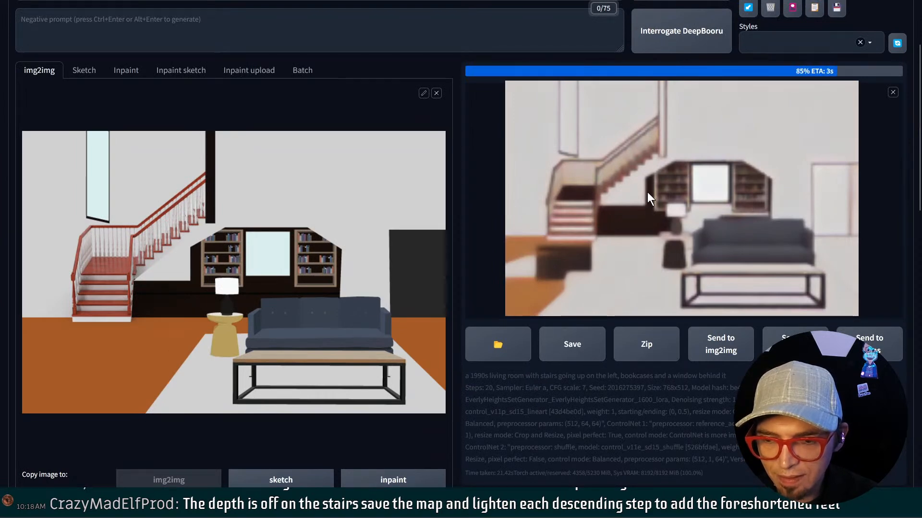
scroll(652, 153, "down", 6)
scroll(652, 153, "up", 6)
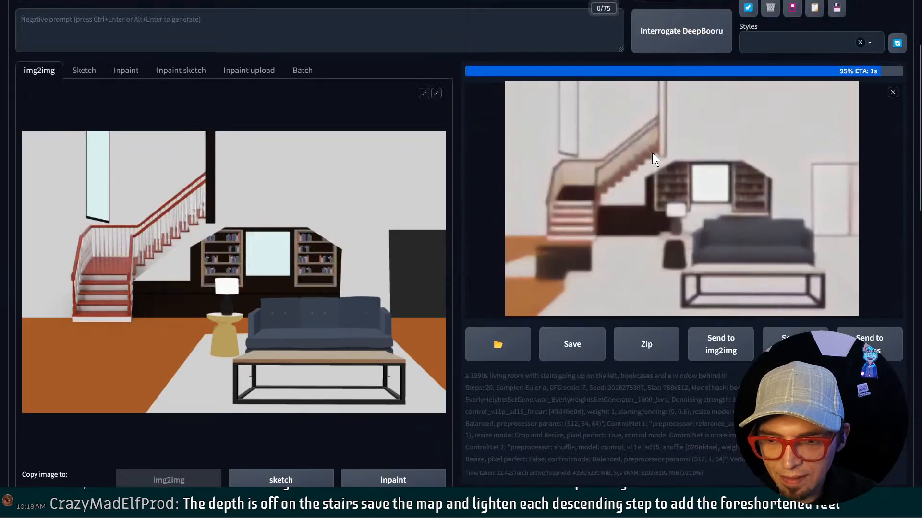
scroll(652, 153, "down", 6)
scroll(652, 152, "down", 5)
scroll(652, 158, "up", 11)
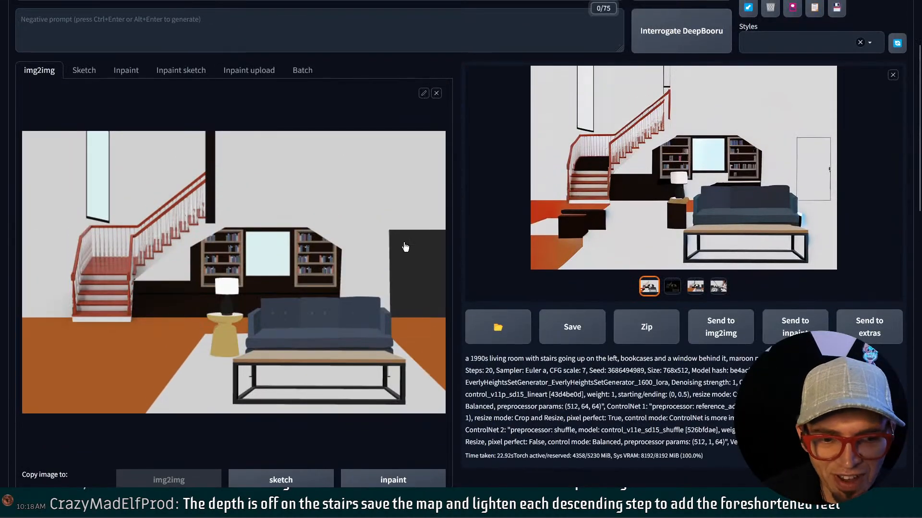
Set the ending control step of ControlNet Unit 0, the lineart unit, to 1
scroll(405, 248, "down", 5)
scroll(405, 247, "down", 9)
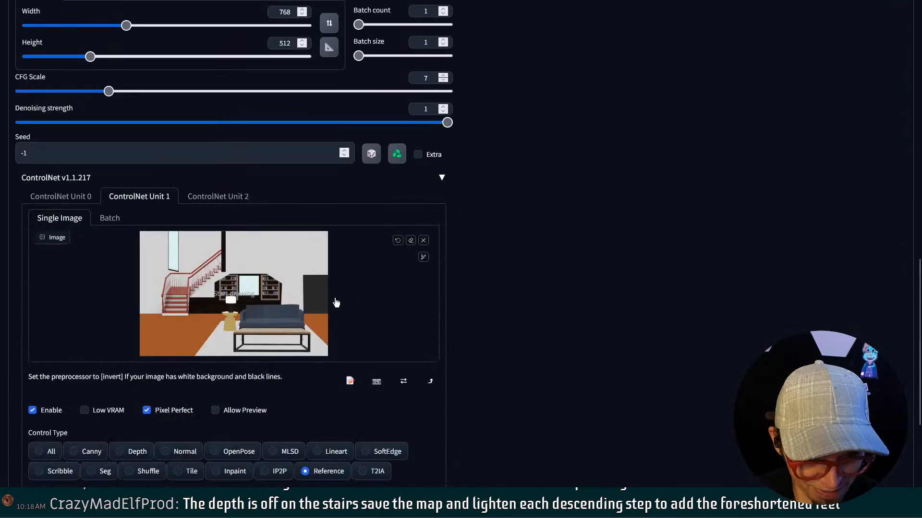
scroll(292, 328, "down", 1)
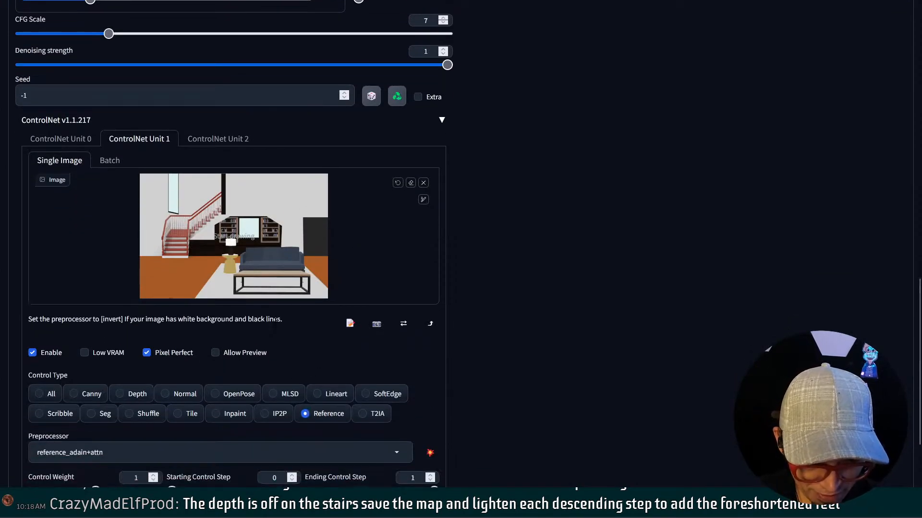
scroll(272, 317, "up", 2)
scroll(242, 246, "down", 1)
left_click(220, 197)
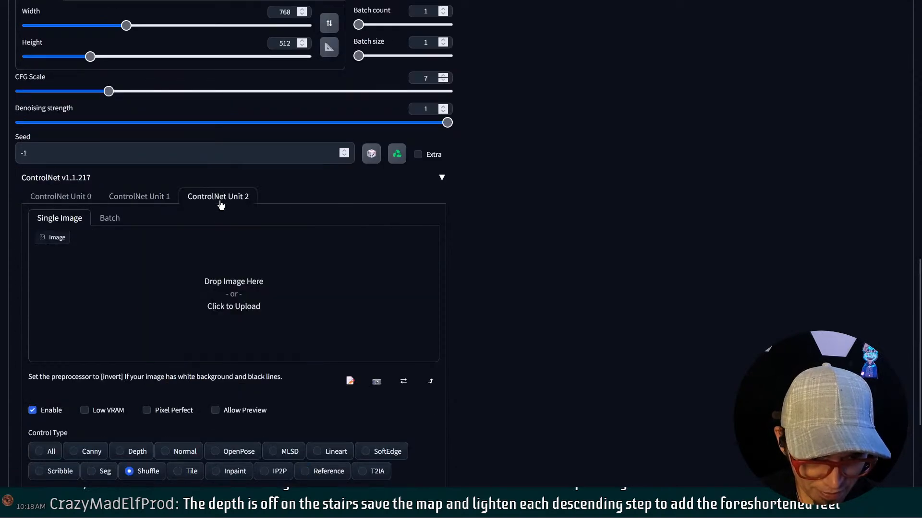
left_click(76, 197)
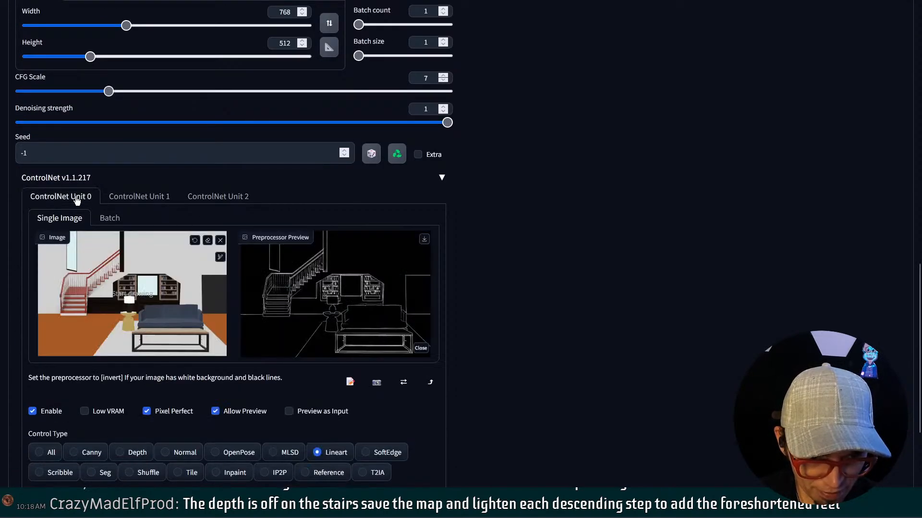
scroll(133, 279, "down", 4)
scroll(132, 301, "up", 1)
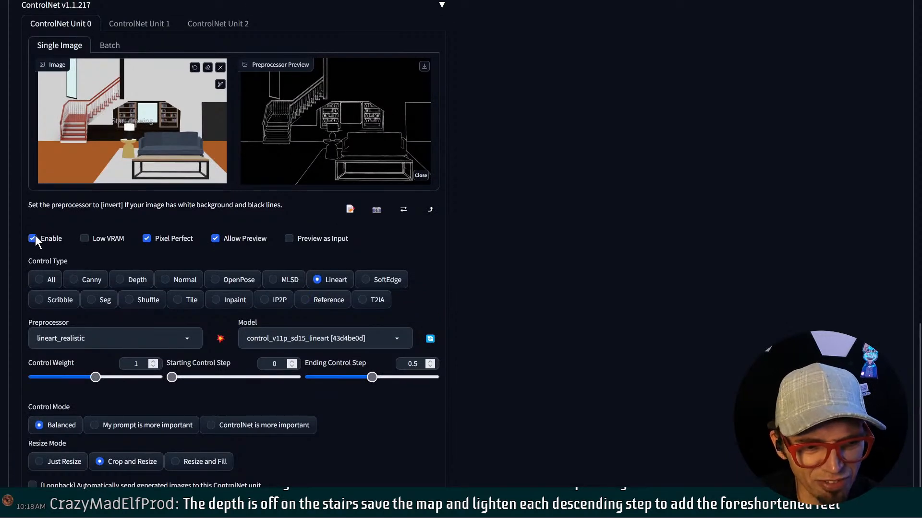
left_click_drag(373, 378, 453, 380)
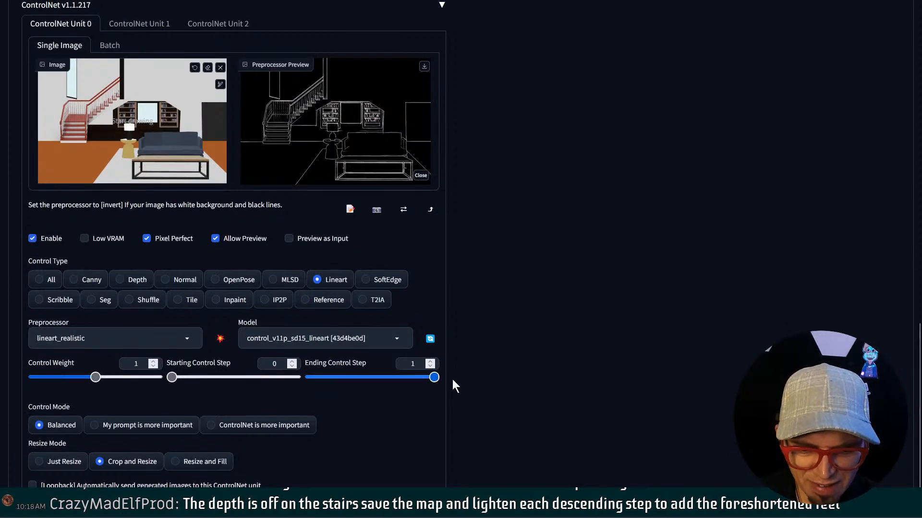
Review the reference settings of ControlNet Unit 1 and the shuffle settings of ControlNet Unit 2
scroll(288, 288, "up", 3)
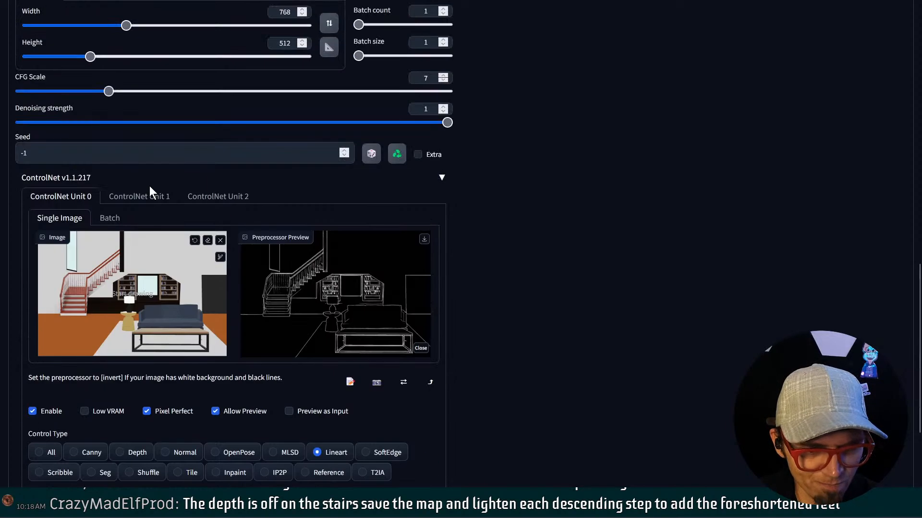
left_click(152, 198)
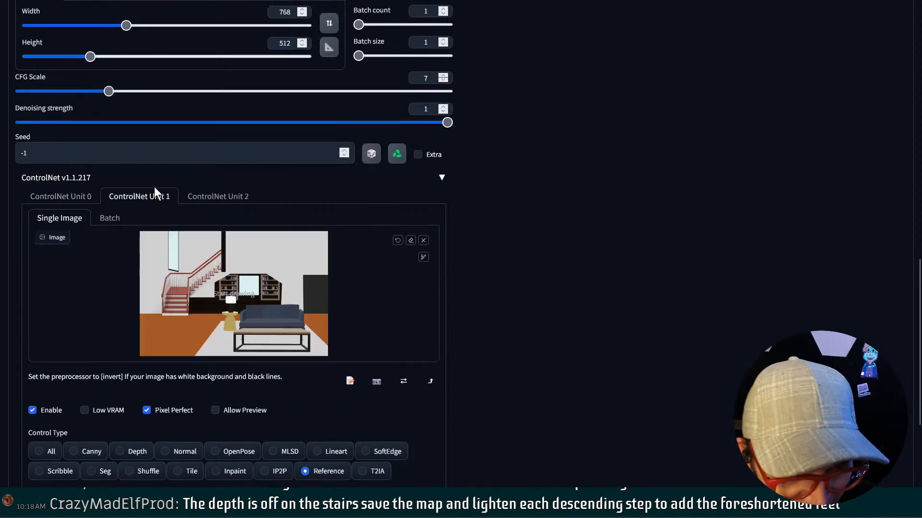
scroll(203, 356, "down", 3)
scroll(227, 305, "down", 1)
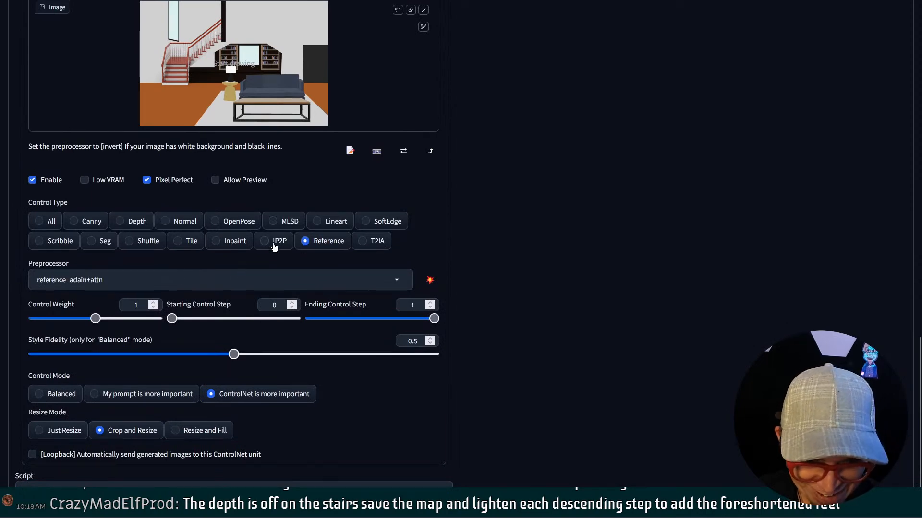
scroll(218, 257, "up", 2)
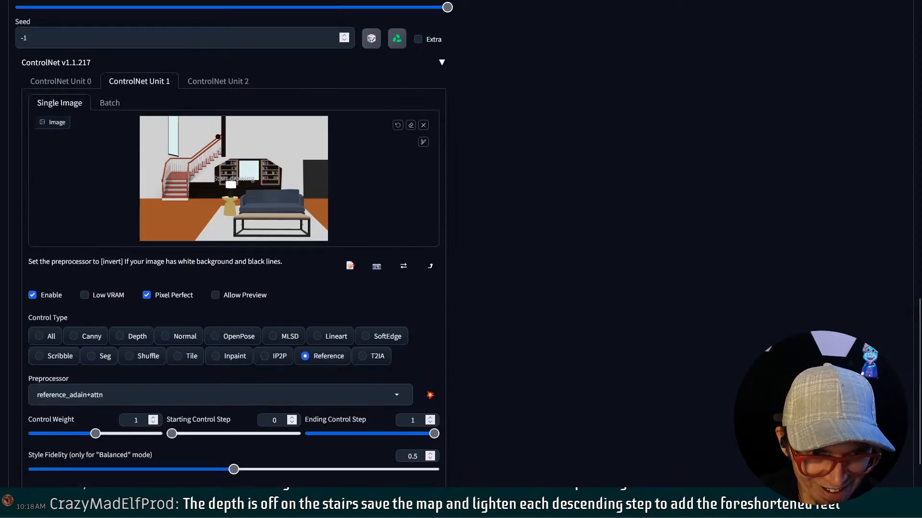
left_click(222, 82)
scroll(203, 240, "down", 2)
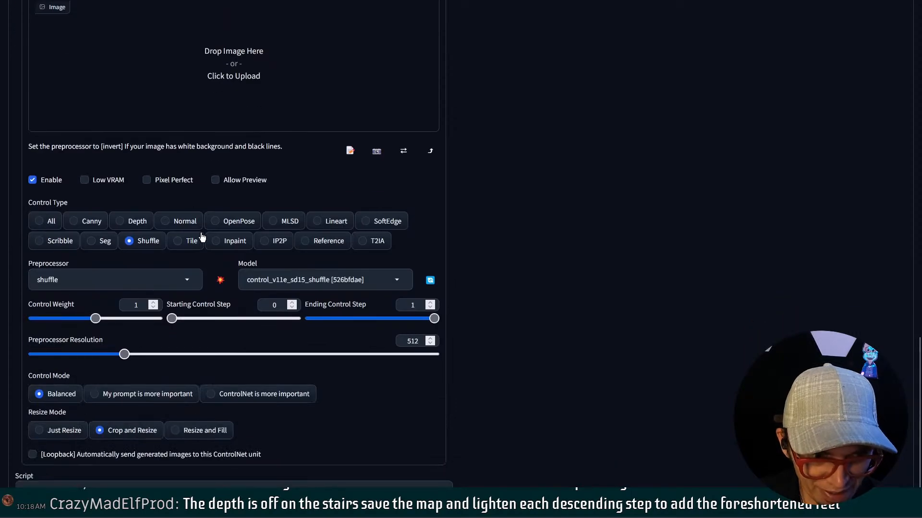
scroll(138, 243, "up", 2)
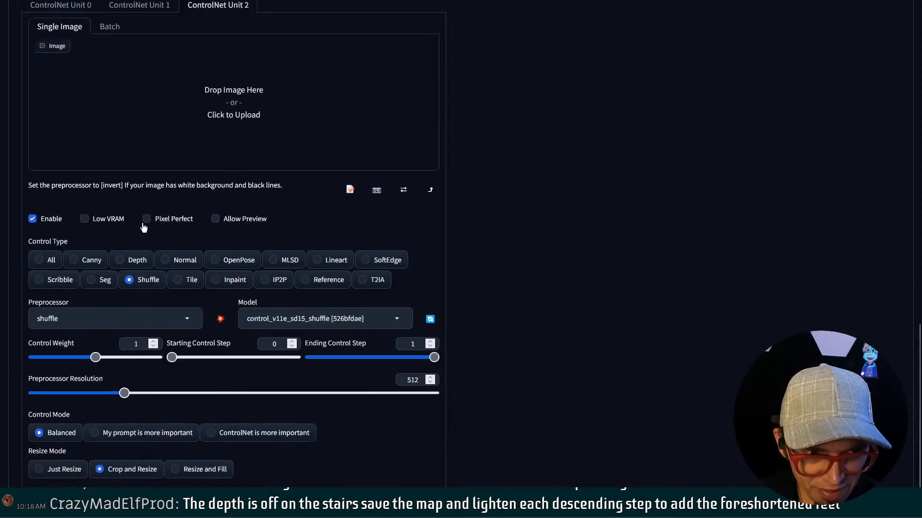
scroll(163, 332, "up", 1)
scroll(158, 403, "down", 3)
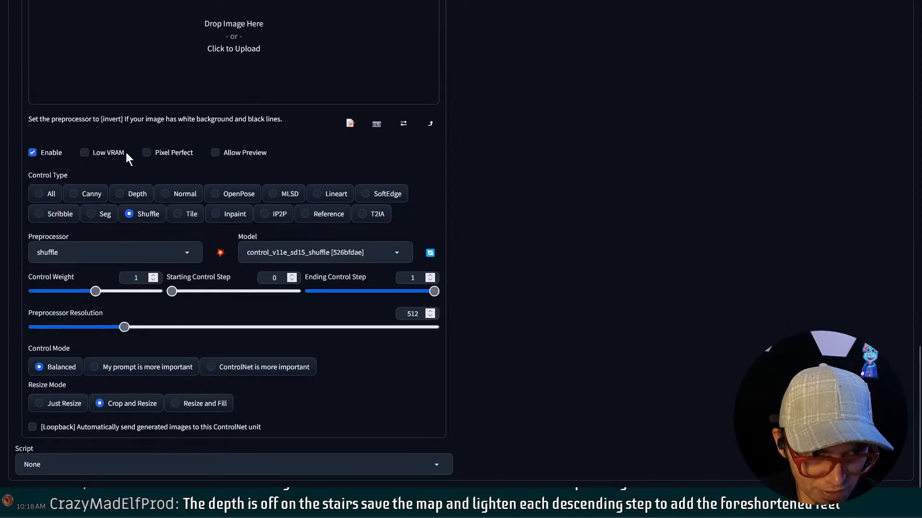
scroll(91, 84, "up", 3)
Disable ControlNet Unit 0 and generate a new image using only the reference and shuffle units
left_click(86, 111)
scroll(232, 198, "down", 3)
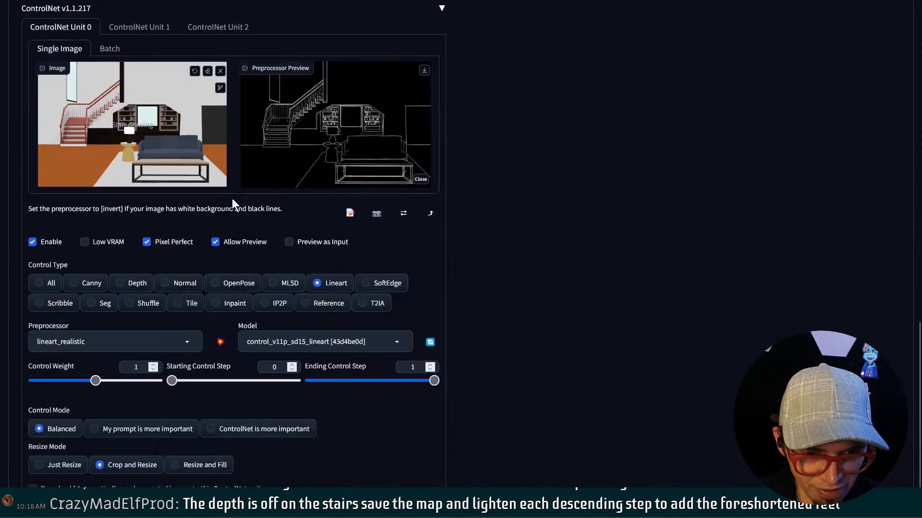
scroll(148, 212, "up", 3)
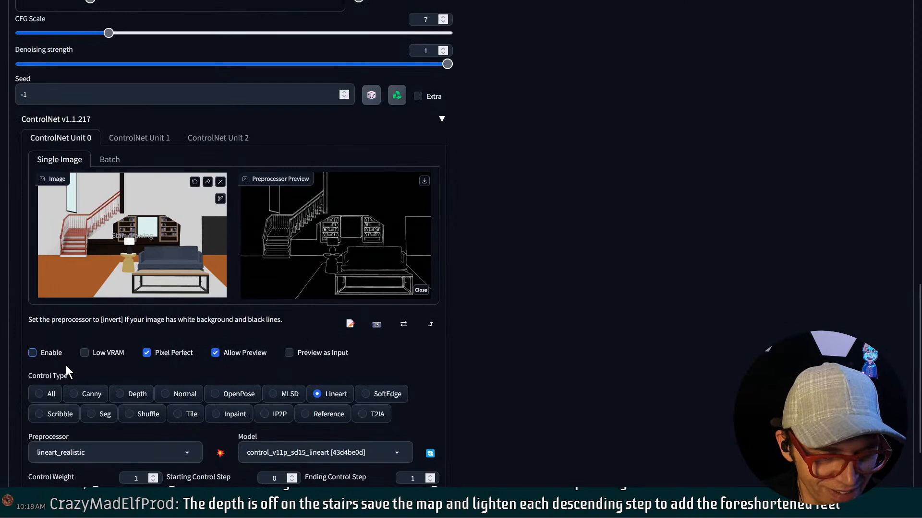
scroll(94, 365, "up", 1)
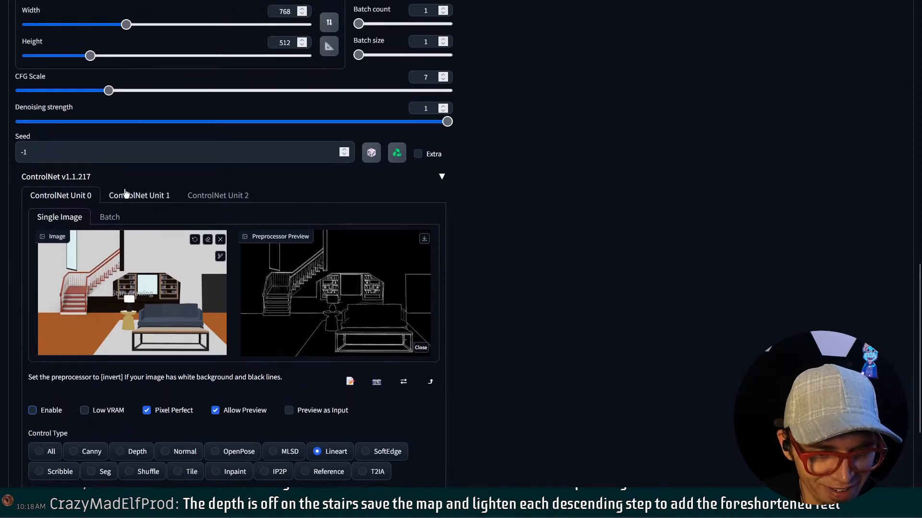
left_click(127, 197)
left_click(192, 197)
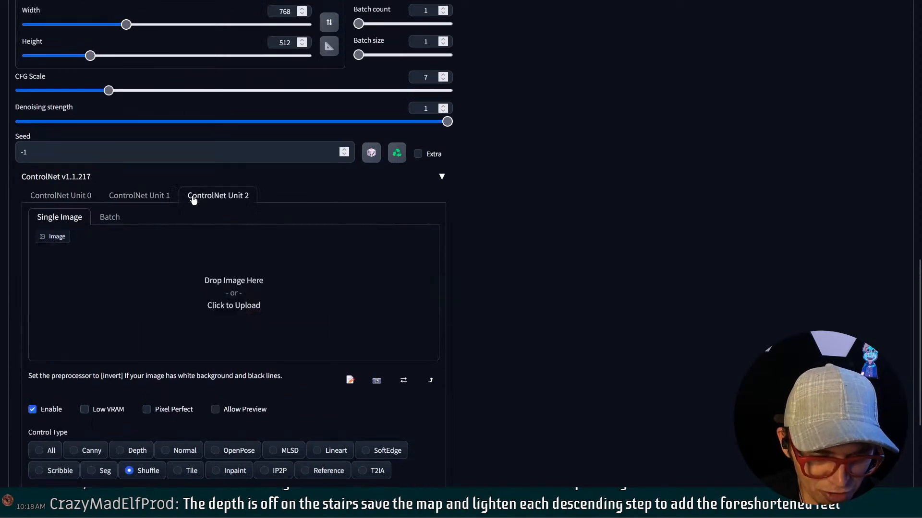
left_click(149, 201)
left_click(211, 198)
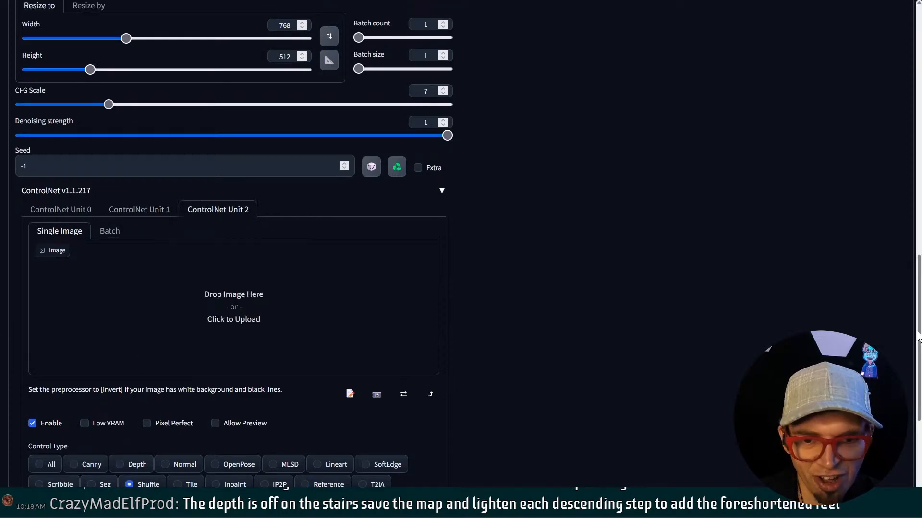
scroll(912, 221, "up", 10)
left_click(825, 92)
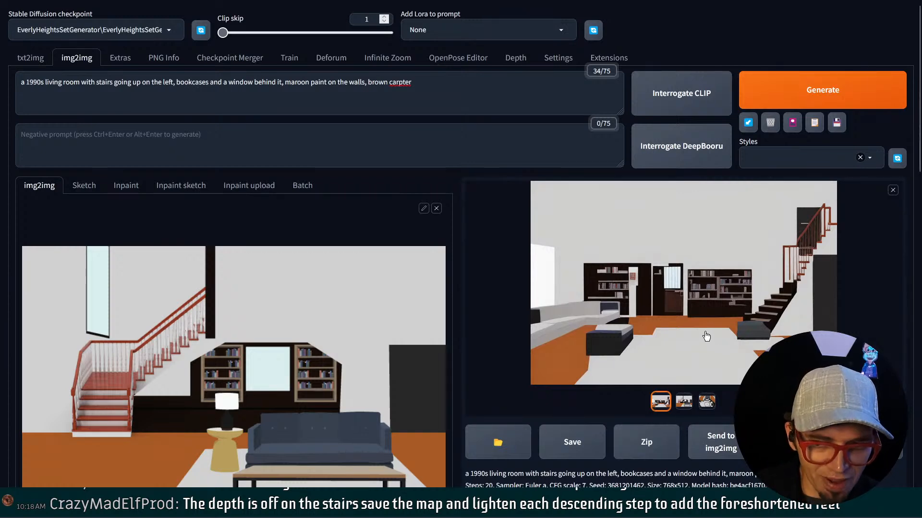
Switch ControlNet Unit 0 to the Canny control type and run its preprocessor to preview the edge map
scroll(706, 336, "down", 4)
scroll(705, 331, "down", 8)
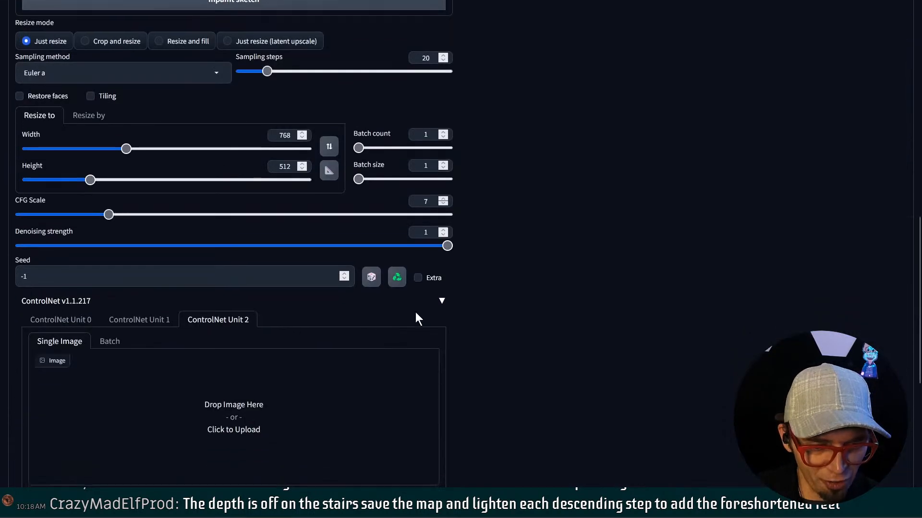
left_click(56, 311)
scroll(67, 319, "down", 3)
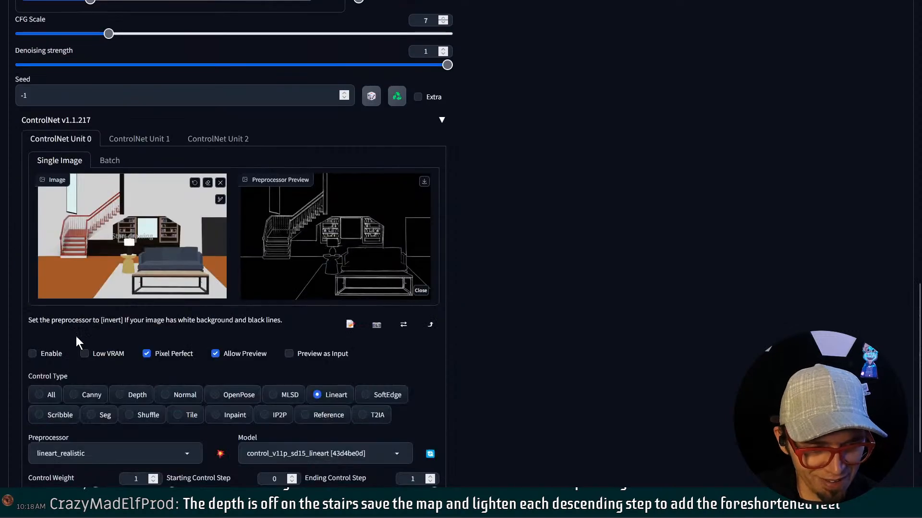
left_click(76, 399)
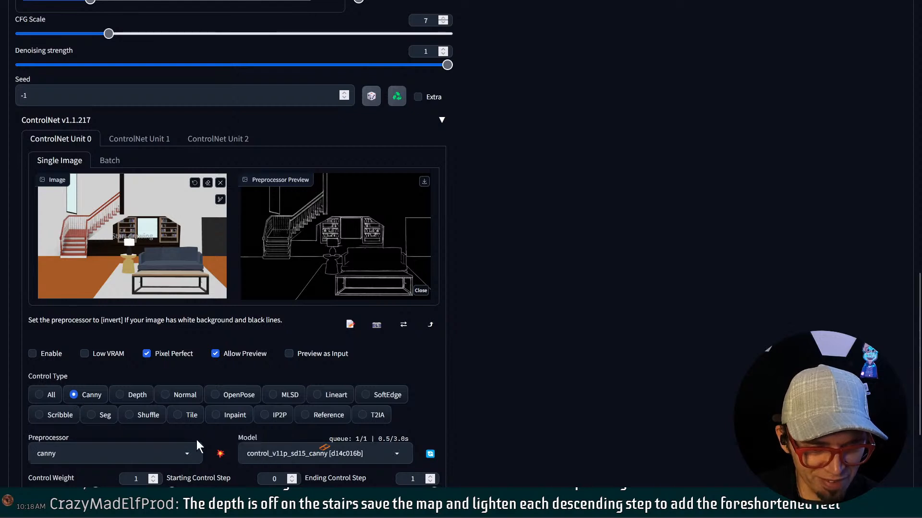
left_click(220, 453)
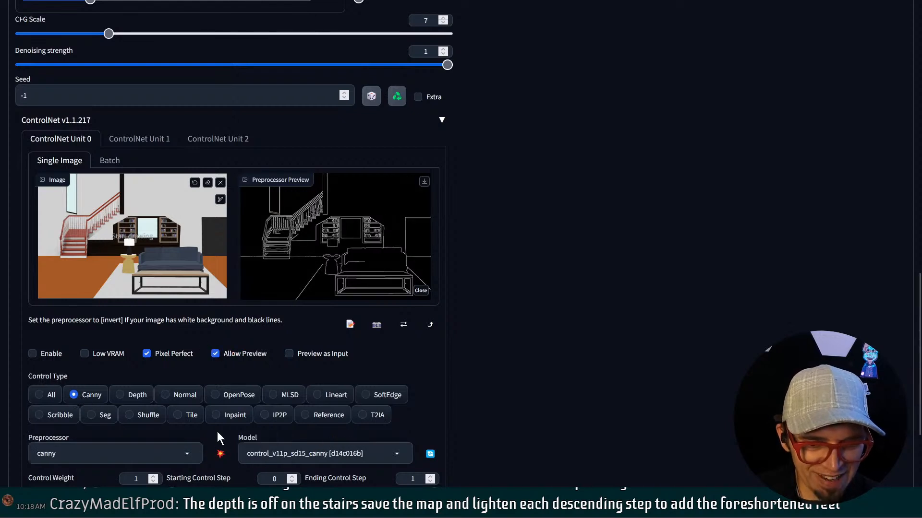
Enable ControlNet Unit 0 with the Canny control type and generate a new image
left_click(32, 354)
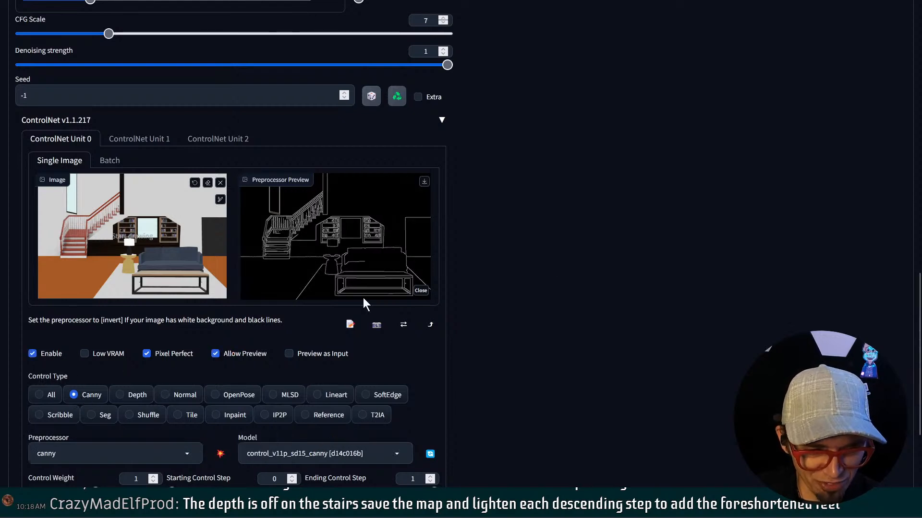
scroll(572, 264, "up", 1)
scroll(569, 258, "up", 10)
left_click(759, 89)
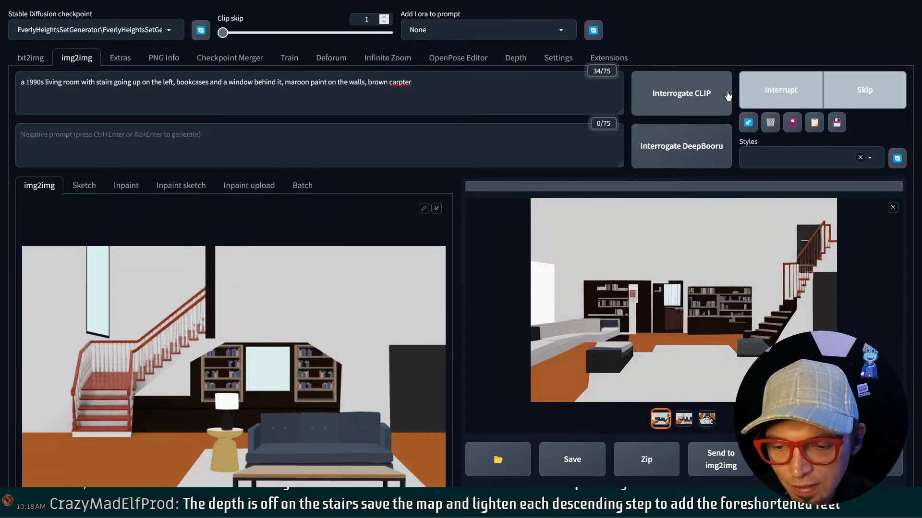
scroll(494, 361, "down", 15)
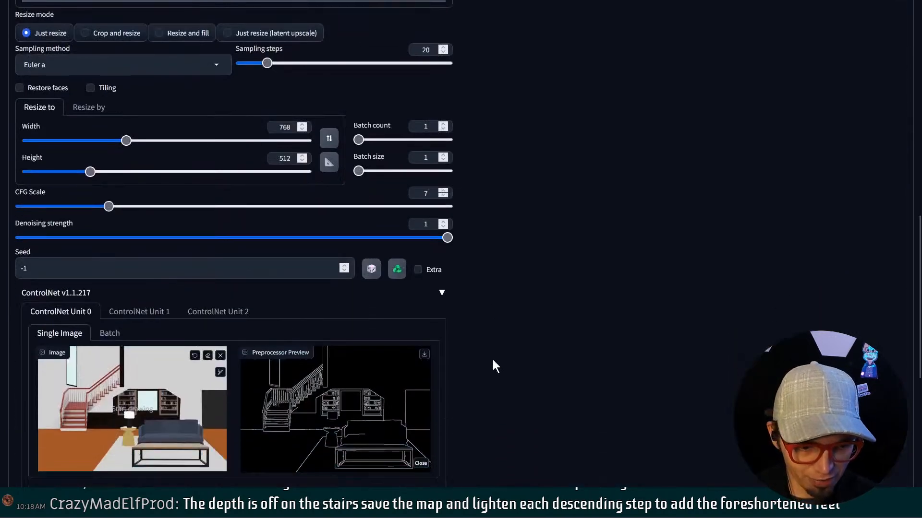
scroll(493, 359, "up", 15)
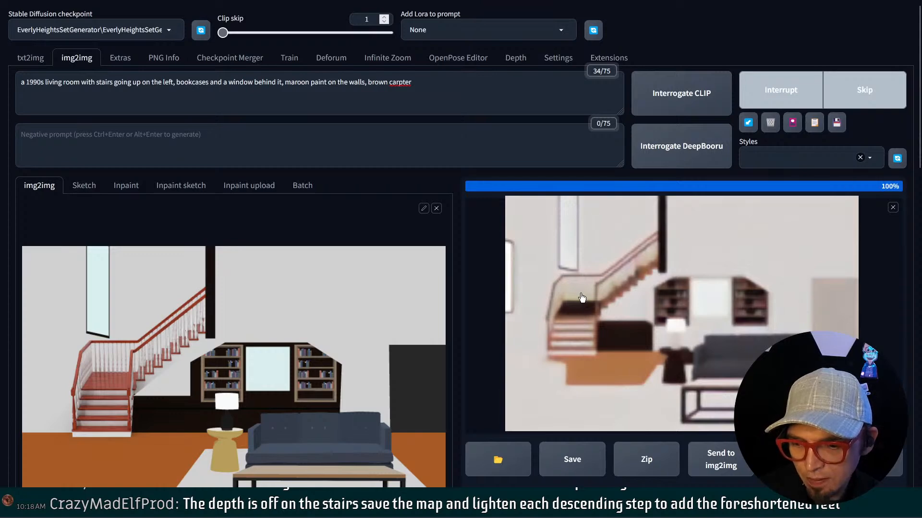
Lower the denoising strength to 0.8
scroll(581, 298, "down", 3)
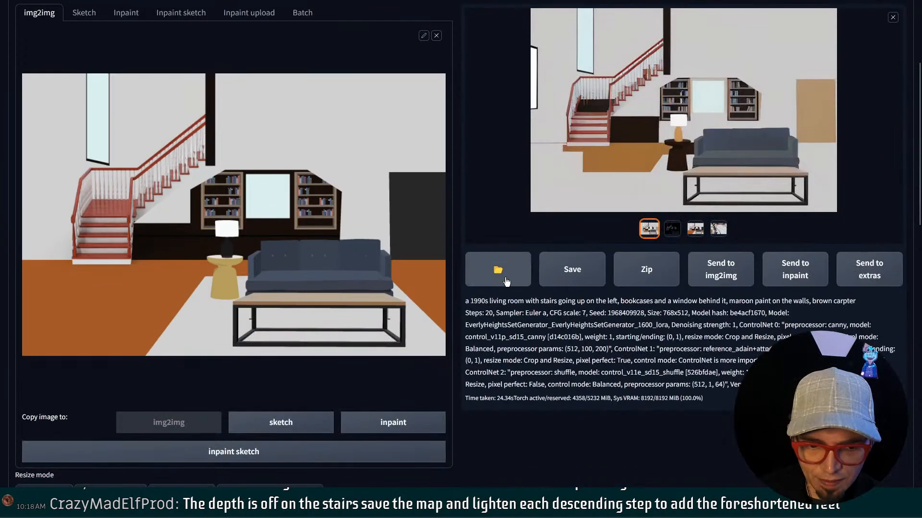
scroll(451, 375, "down", 3)
scroll(450, 380, "down", 3)
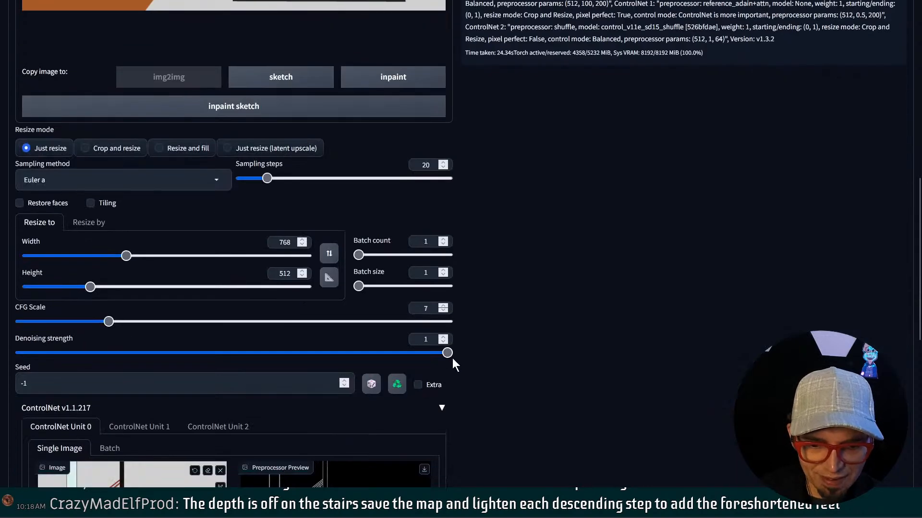
left_click_drag(446, 353, 320, 357)
left_click_drag(380, 353, 364, 353)
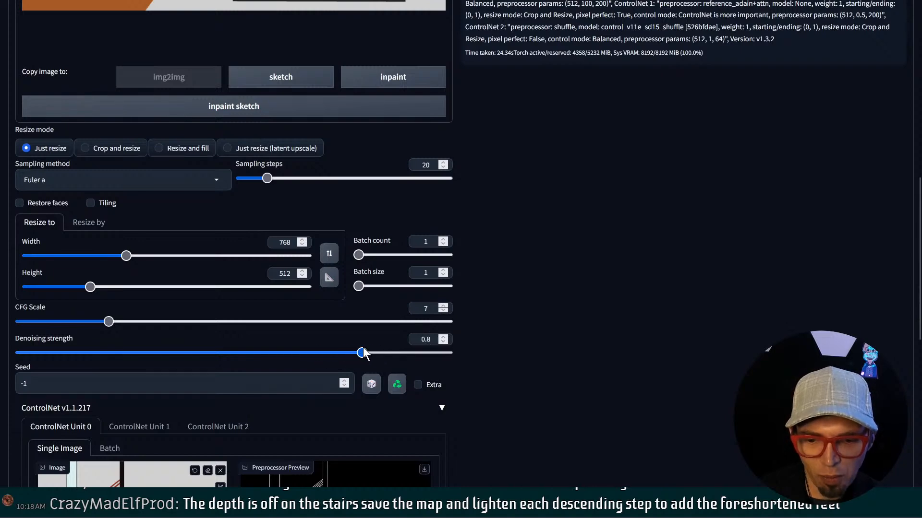
Correct the misspelled last word of the prompt so it reads "brown carpet"
scroll(517, 271, "up", 10)
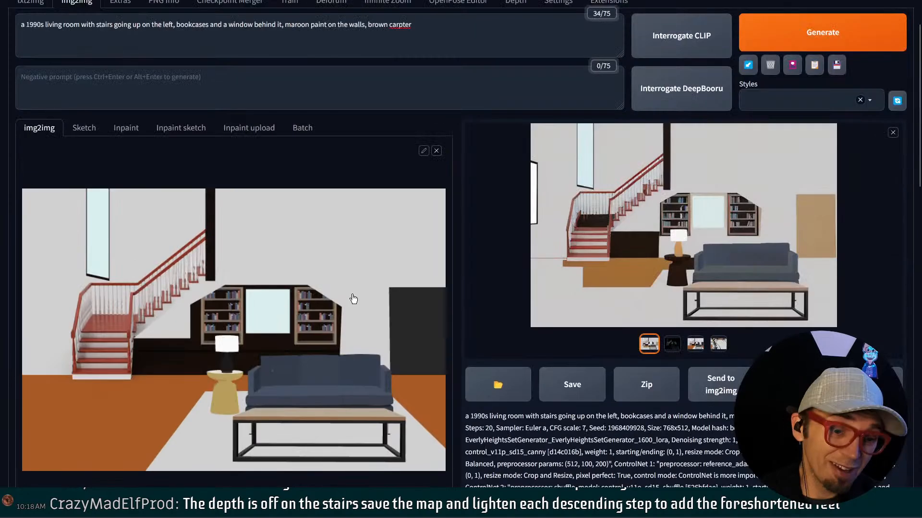
scroll(236, 353, "up", 2)
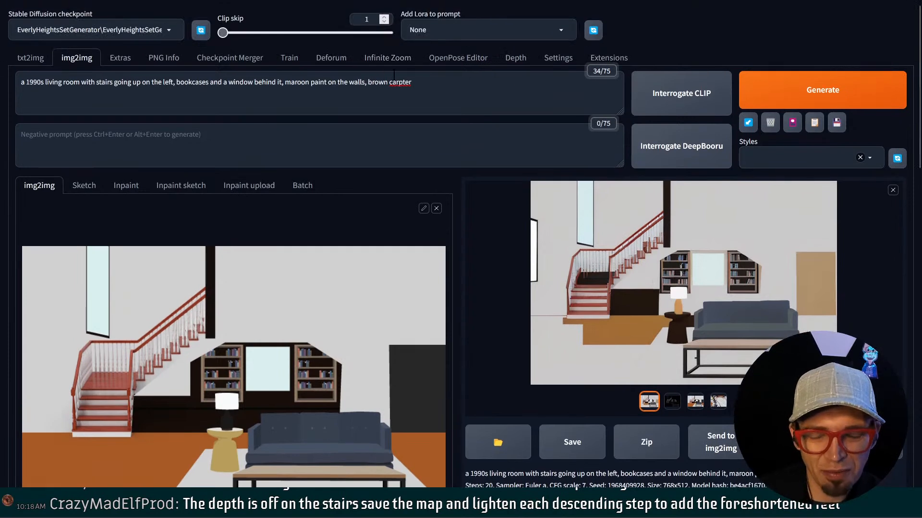
left_click(408, 79)
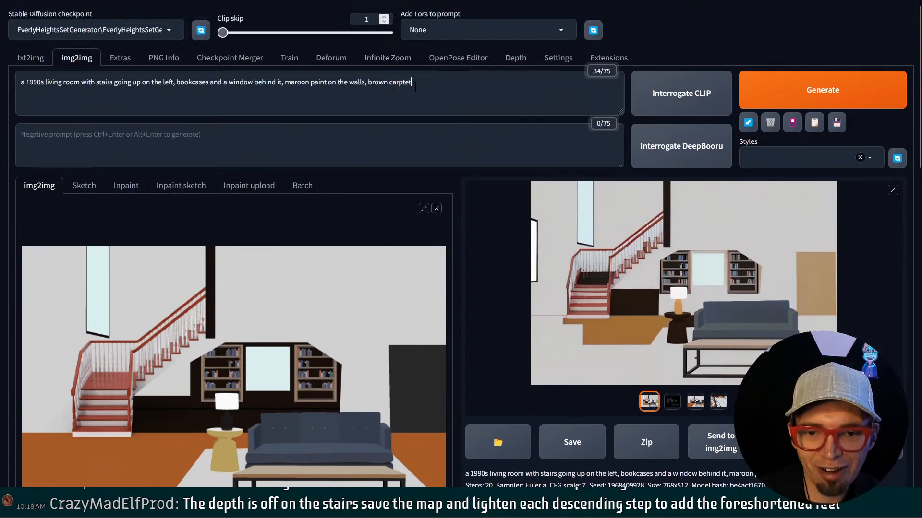
left_click_drag(403, 83, 420, 85)
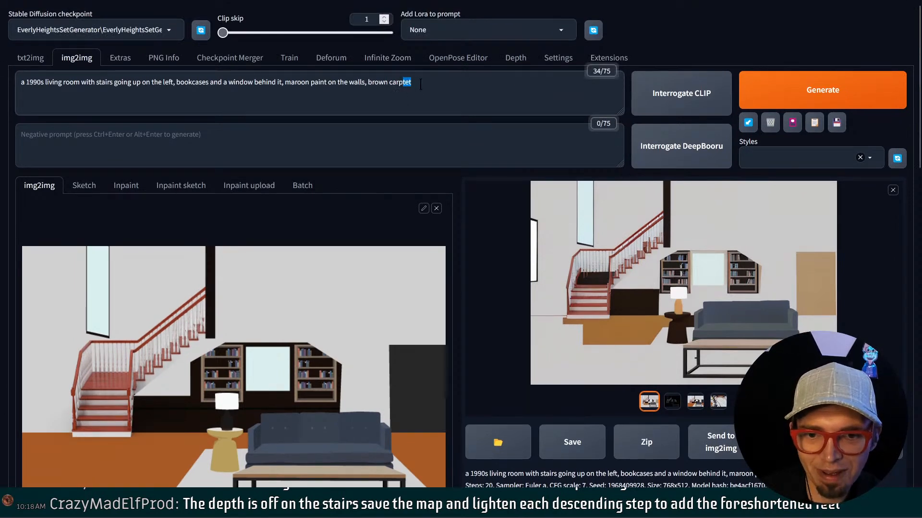
type("et")
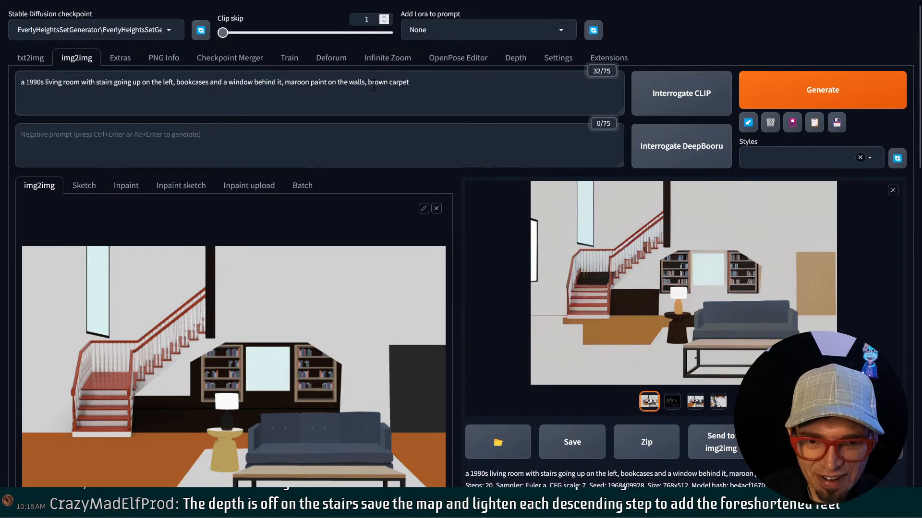
Weight "brown carpet" at 1.3 and "maroon paint on the walls" at 1.2 in the prompt, and generate a new image
left_click_drag(369, 83, 402, 82)
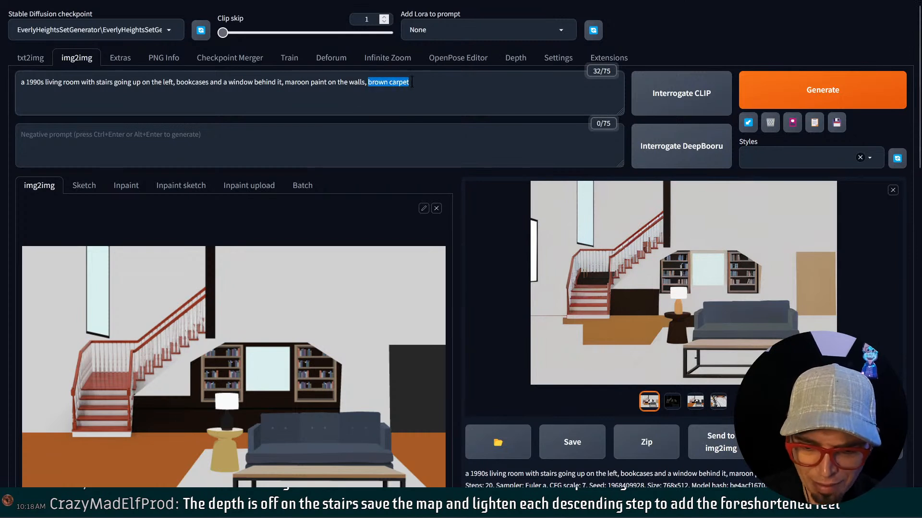
key("ctrl+Up")
key("ctrl+Up")
key("ctrl+Up")
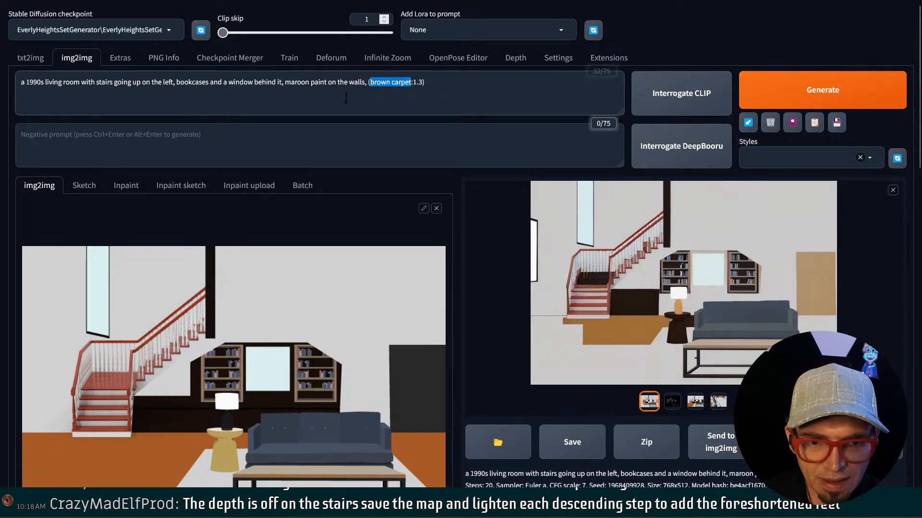
left_click_drag(285, 81, 365, 81)
key("ctrl+Up")
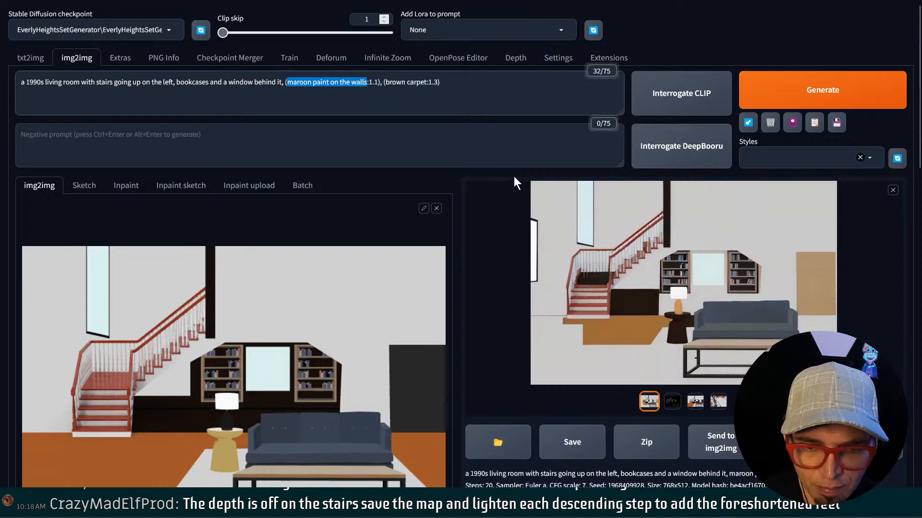
left_click(792, 96)
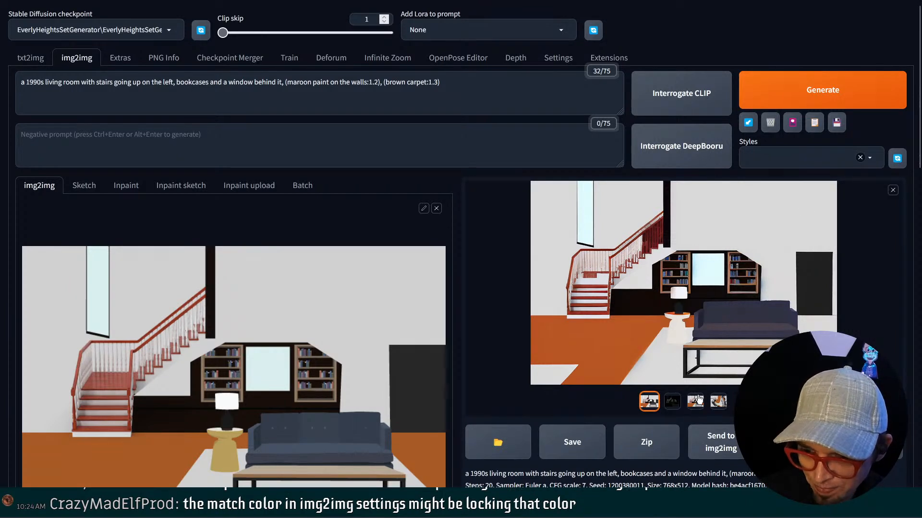
Change the preprocessor of ControlNet Unit 1, the reference unit, to reference_only
scroll(681, 355, "down", 5)
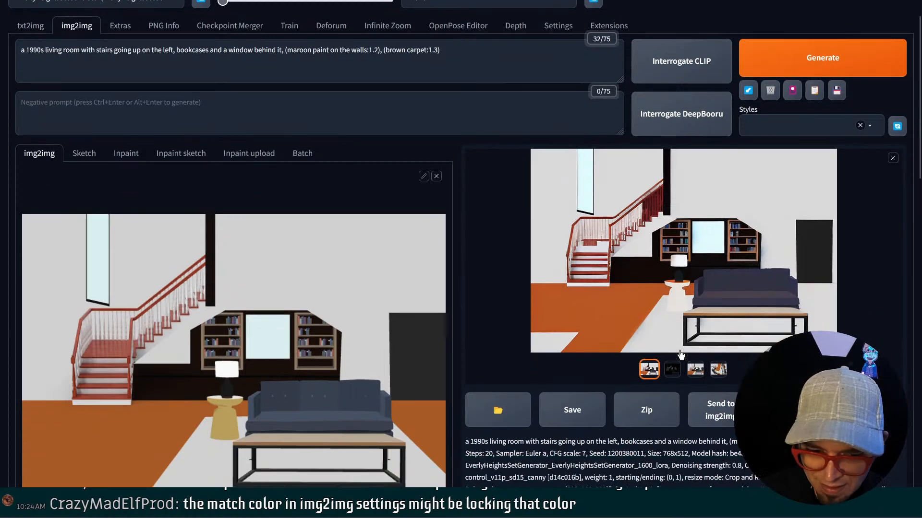
scroll(588, 258, "down", 10)
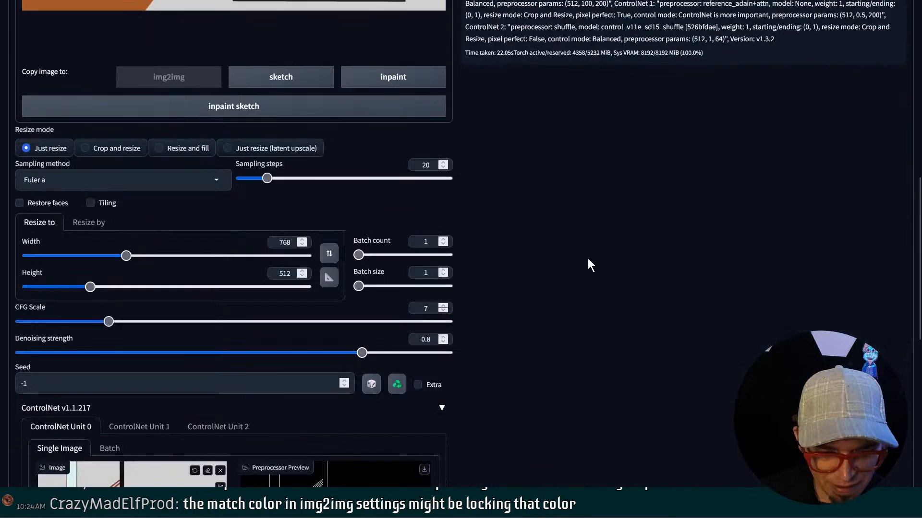
left_click(161, 264)
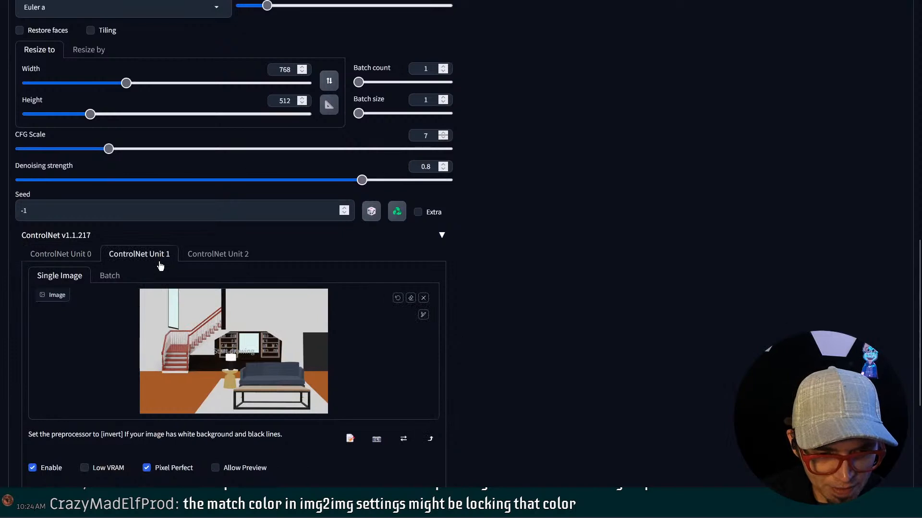
scroll(159, 269, "down", 3)
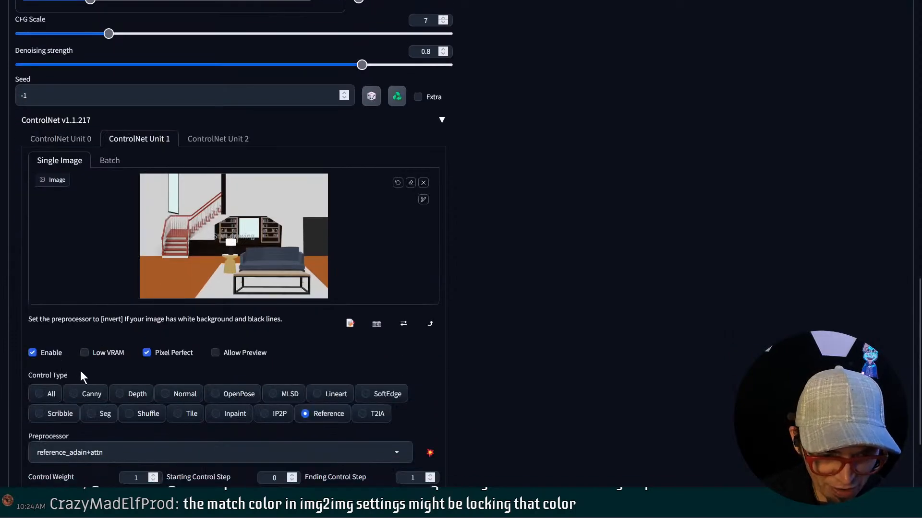
scroll(80, 370, "down", 3)
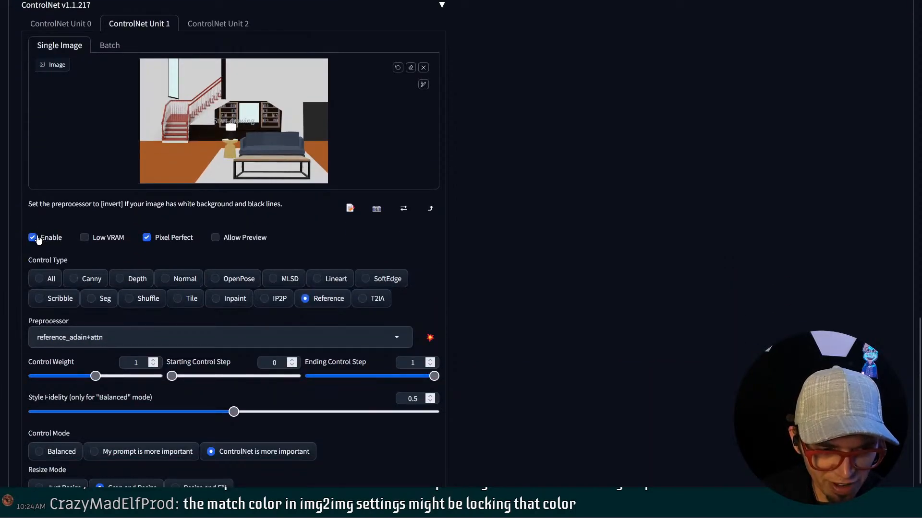
left_click(128, 340)
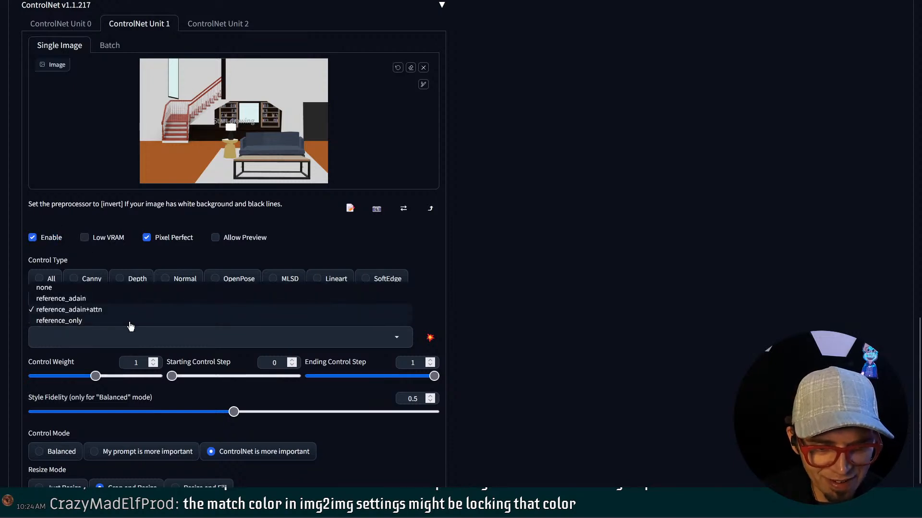
left_click(129, 321)
scroll(174, 323, "up", 4)
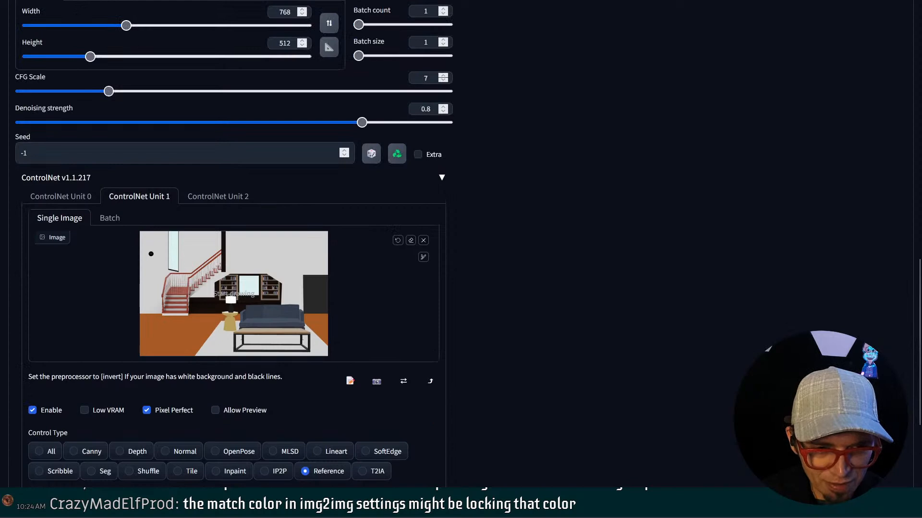
Disable ControlNet Unit 2, the shuffle unit, and generate a new image
left_click(63, 194)
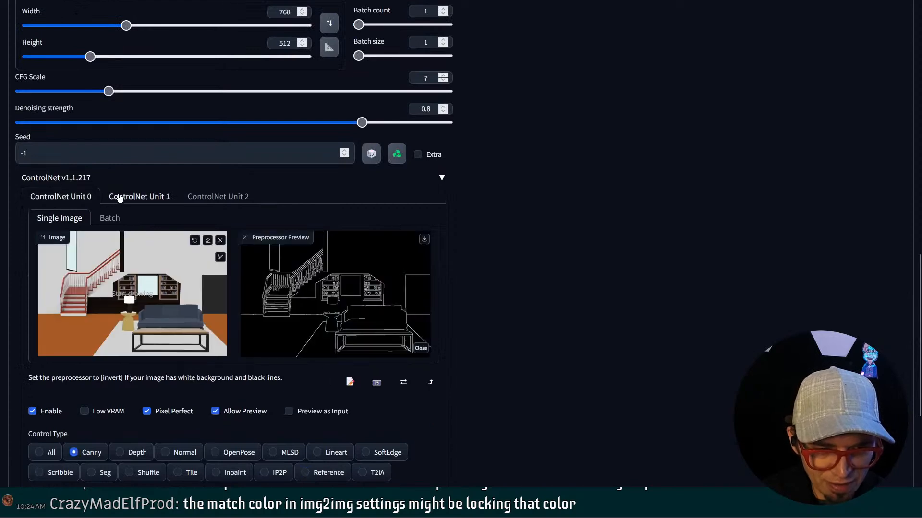
left_click(159, 206)
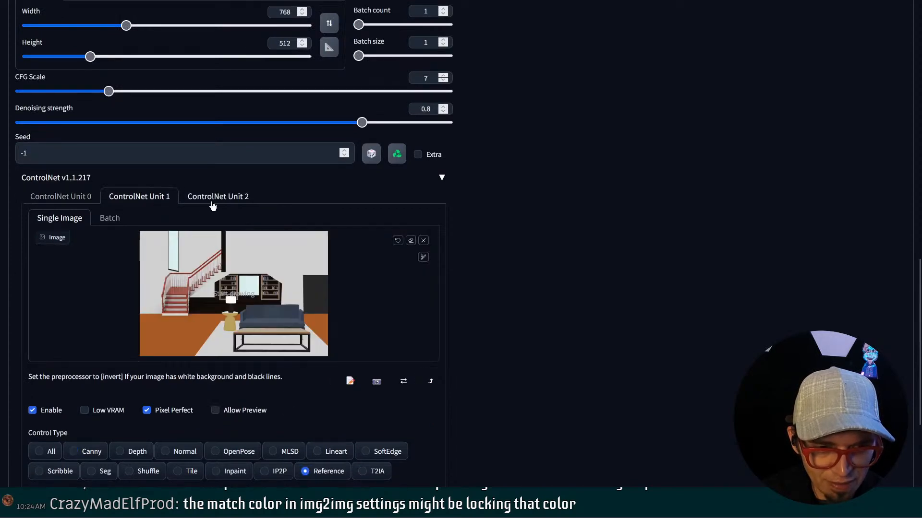
left_click(211, 202)
scroll(148, 313, "down", 2)
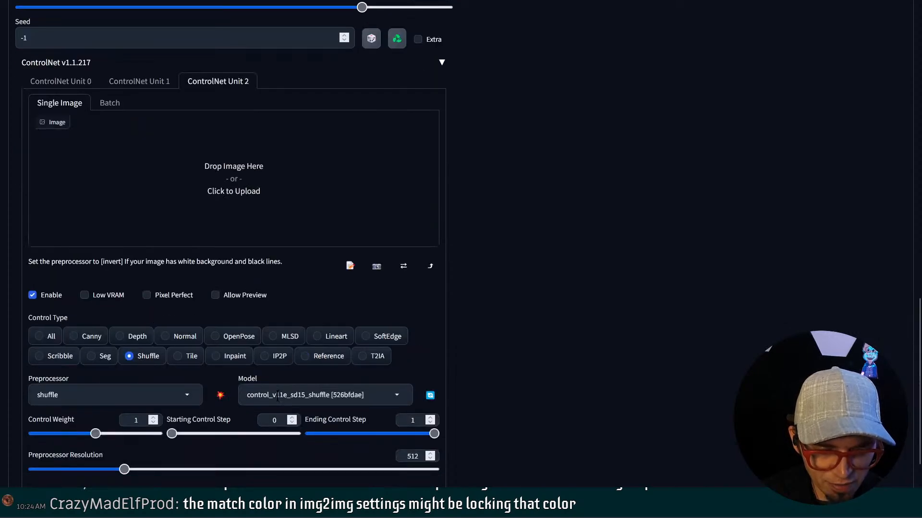
left_click(60, 295)
left_click(60, 296)
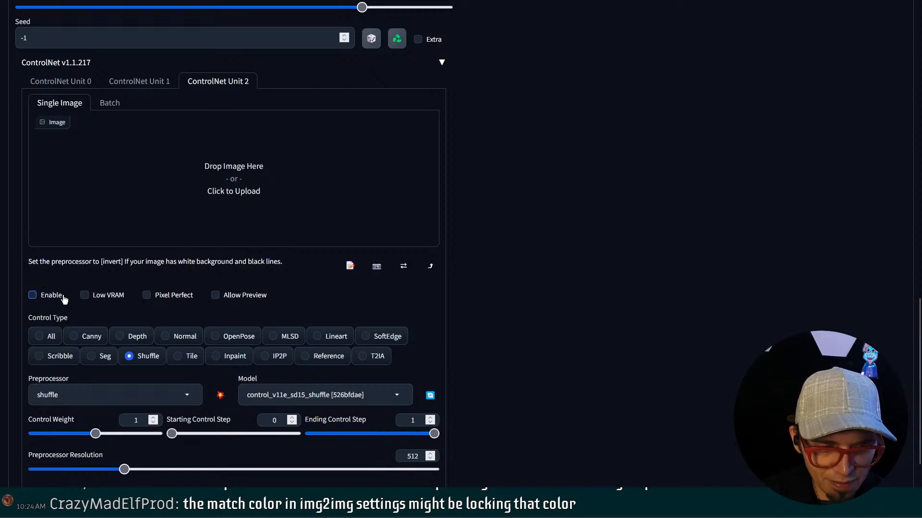
scroll(522, 192, "up", 15)
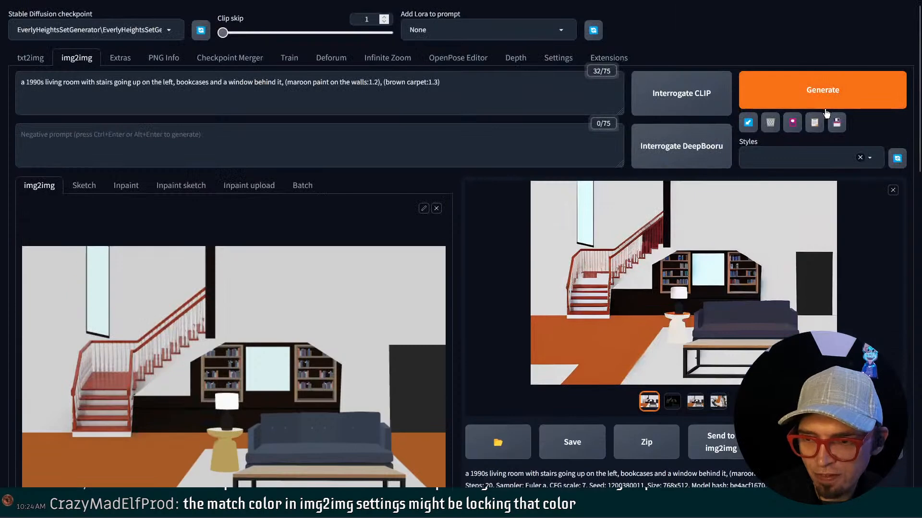
left_click(824, 106)
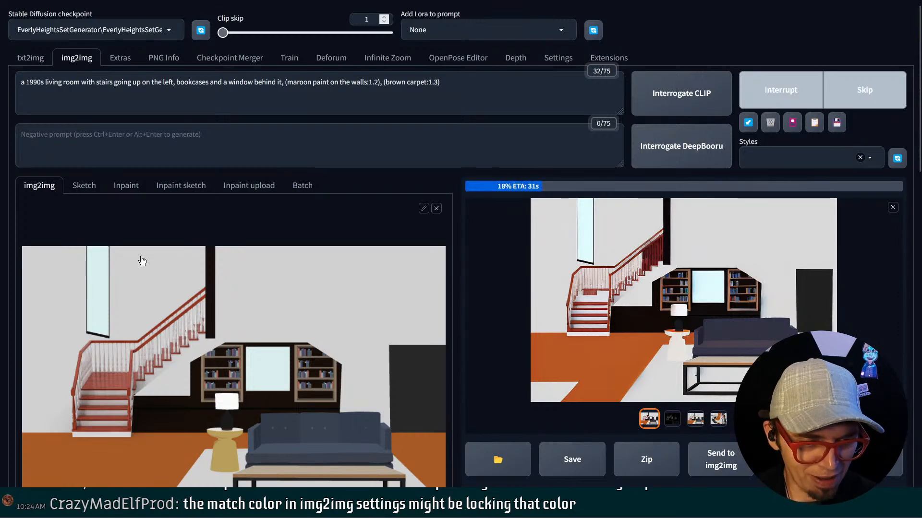
Check the generation settings and examine the generated living room image along with its ControlNet preview images
scroll(143, 287, "down", 5)
scroll(144, 278, "down", 3)
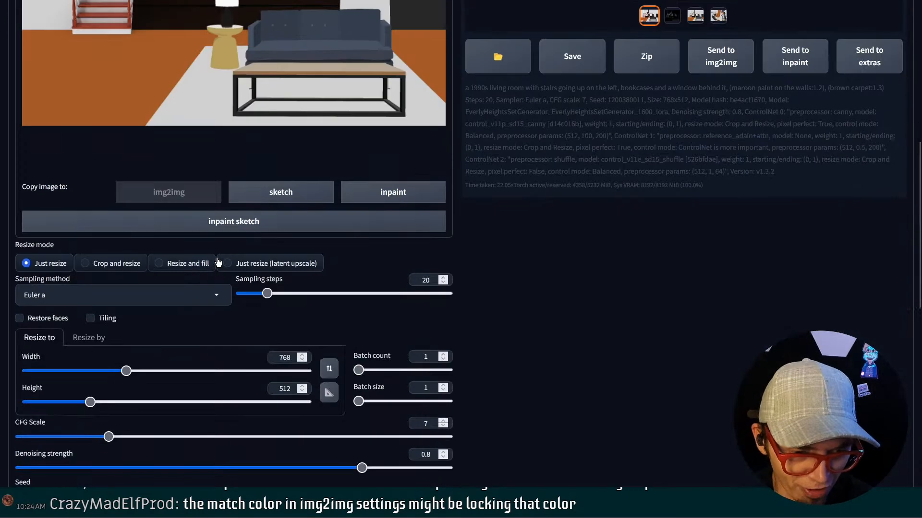
scroll(355, 326, "down", 1)
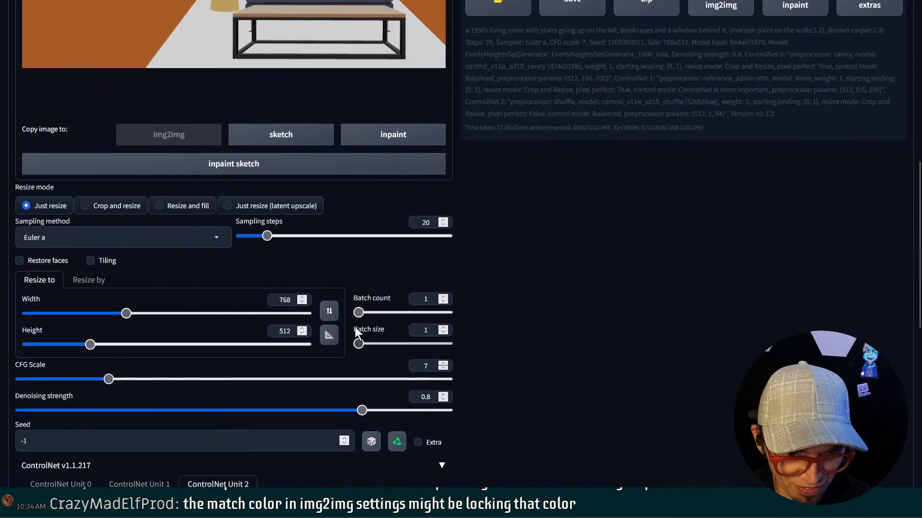
scroll(502, 286, "down", 2)
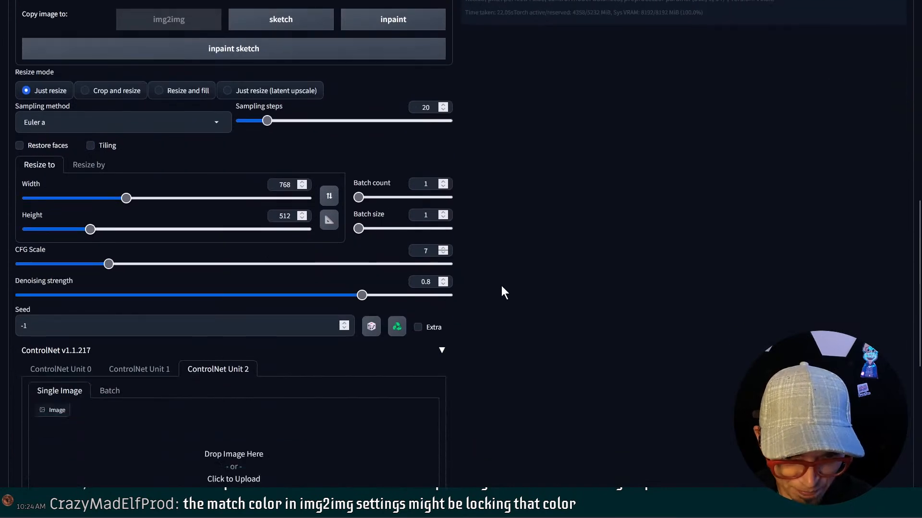
scroll(501, 288, "up", 1)
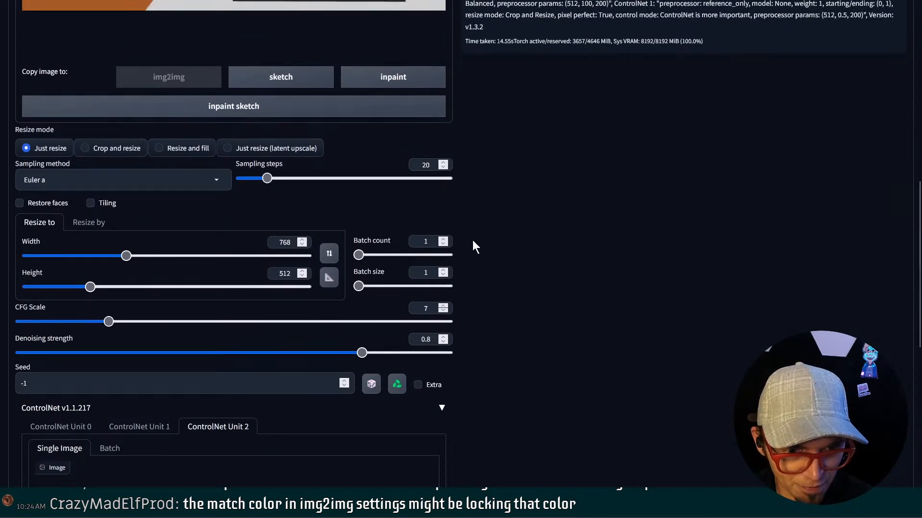
scroll(508, 214, "up", 7)
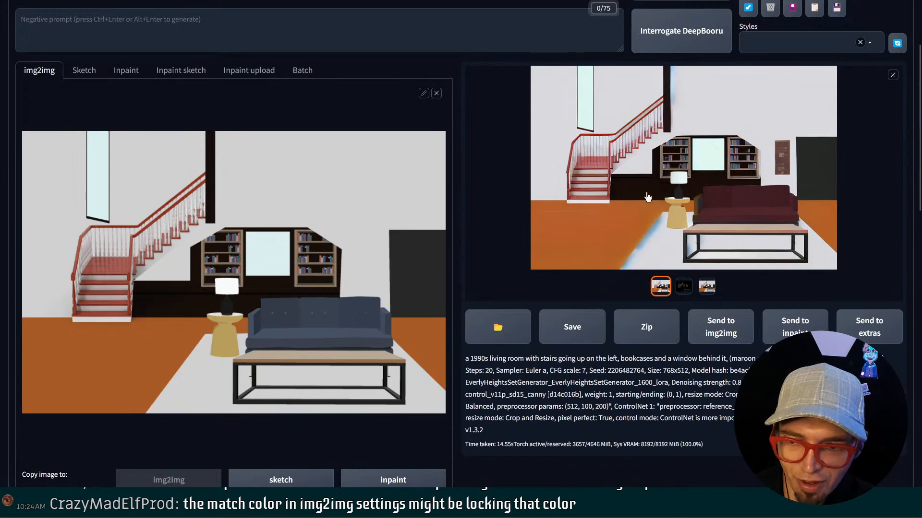
left_click(702, 287)
left_click(684, 286)
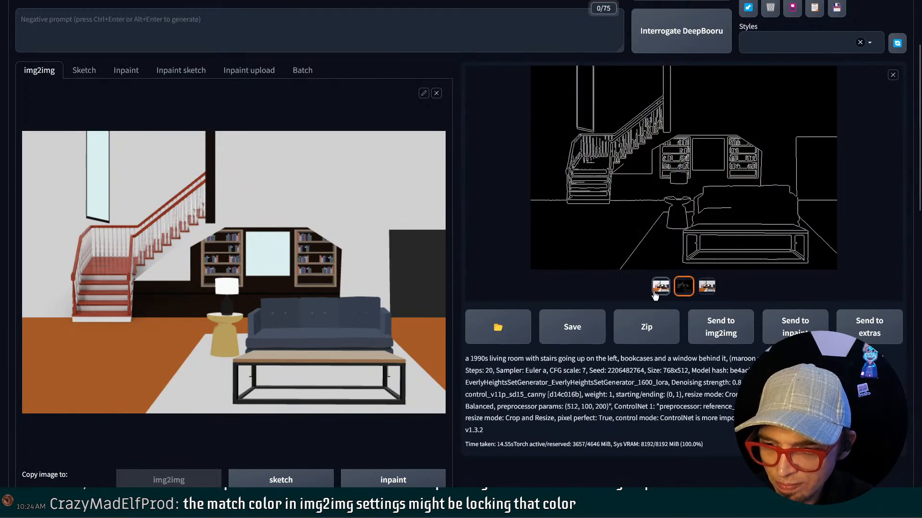
Display the generated living room image and review its generation data and the current sampling, size and denoising settings
left_click(656, 294)
scroll(364, 275, "down", 2)
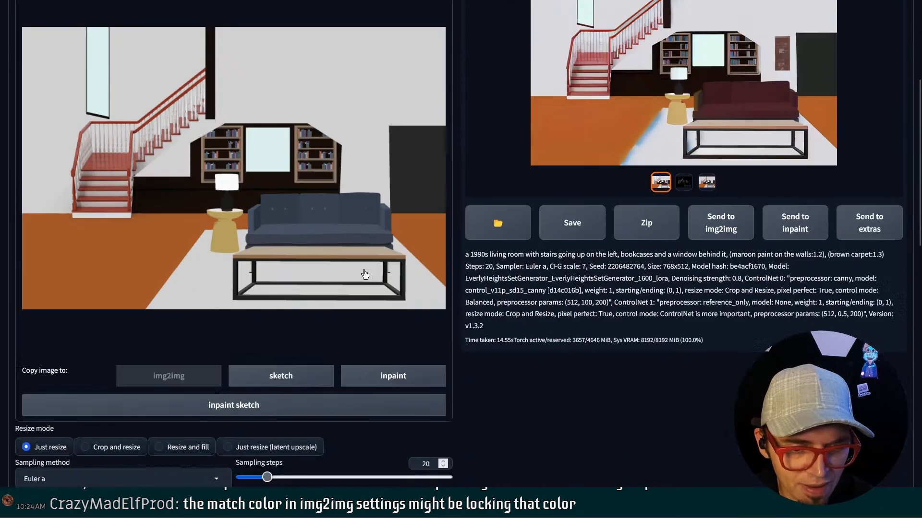
scroll(365, 275, "down", 8)
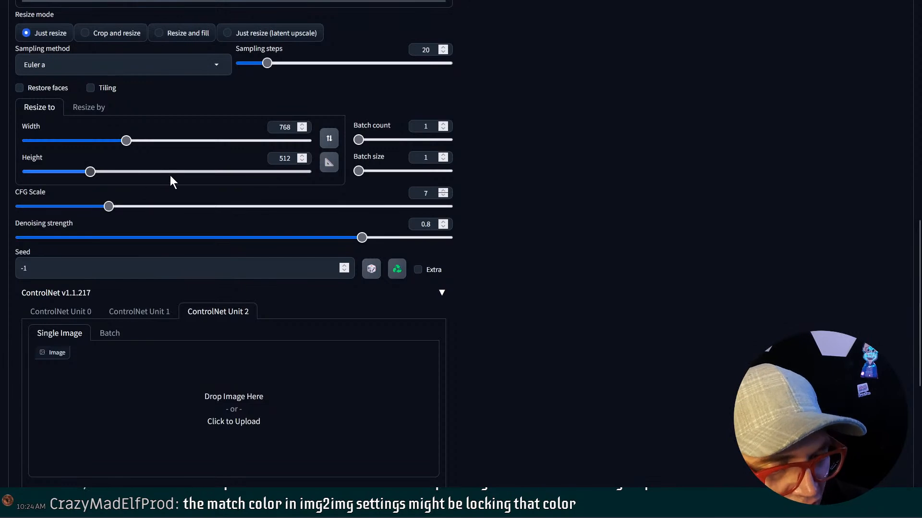
scroll(216, 183, "up", 1)
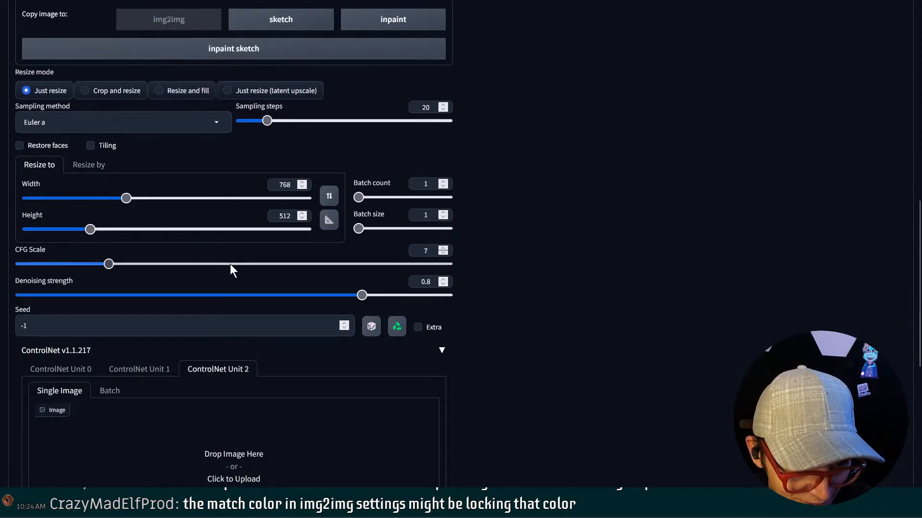
scroll(229, 264, "down", 1)
scroll(223, 237, "up", 1)
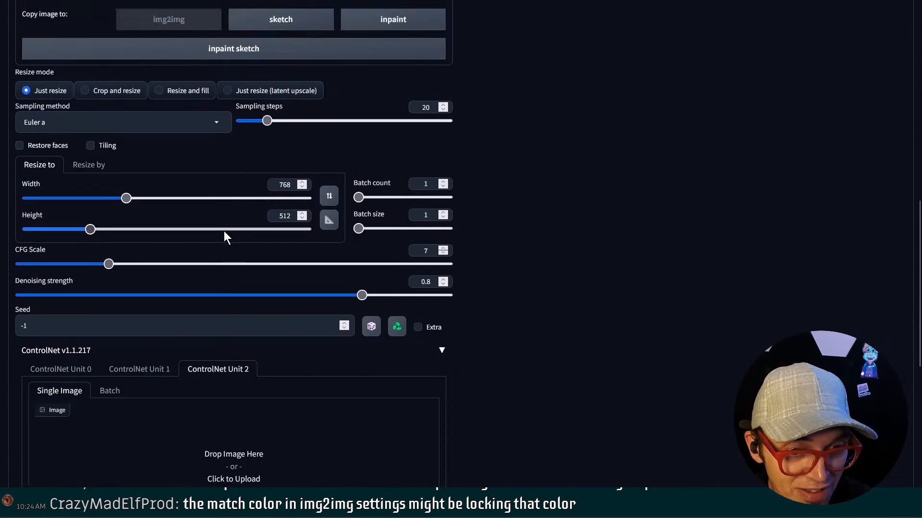
scroll(261, 254, "up", 2)
scroll(263, 269, "down", 3)
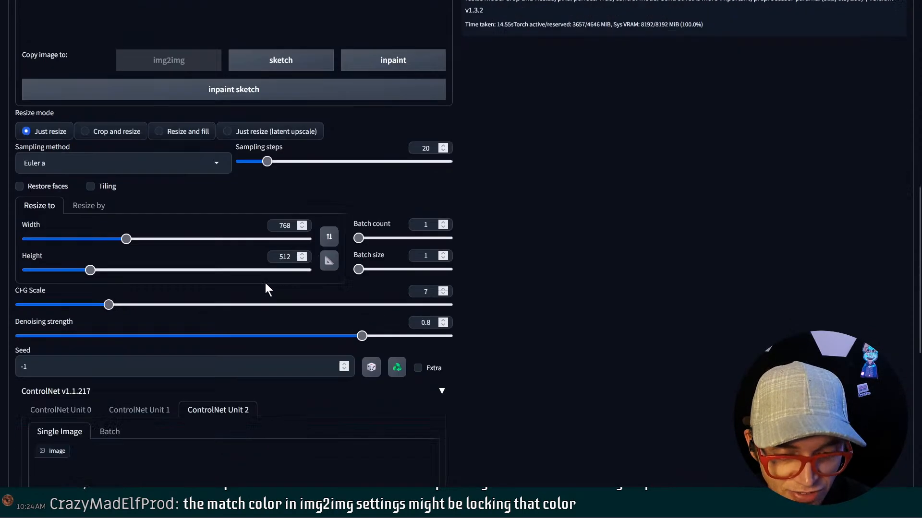
Set the denoising strength to 0.5 and generate a new living room image
left_click(242, 237)
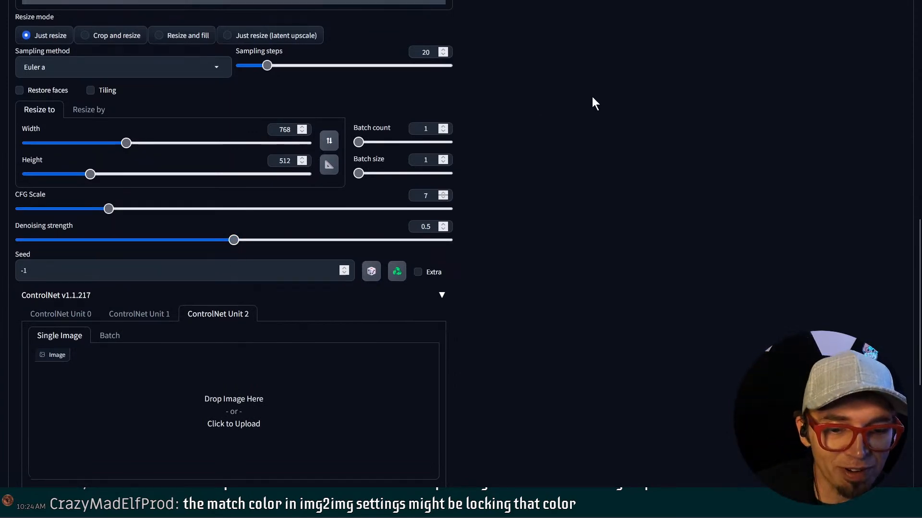
scroll(605, 192, "up", 4)
scroll(614, 248, "up", 6)
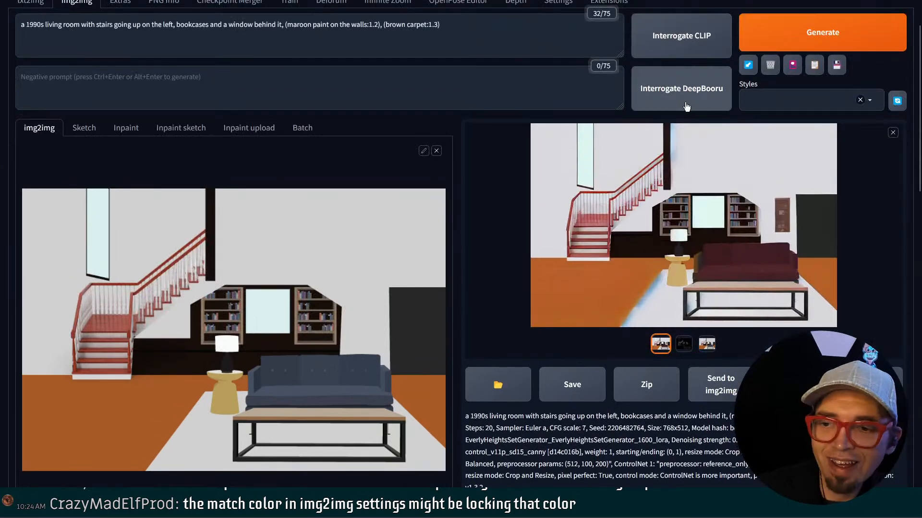
scroll(543, 243, "down", 10)
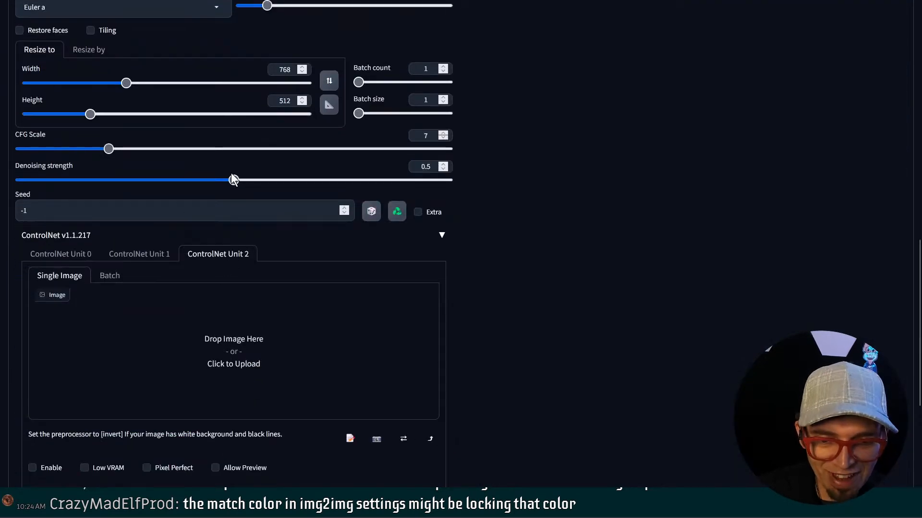
scroll(542, 201, "up", 1)
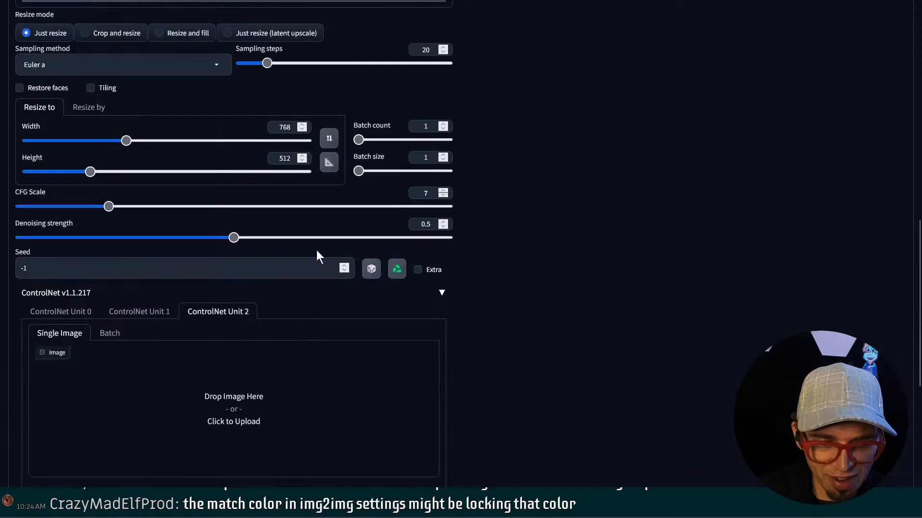
scroll(327, 252, "down", 6)
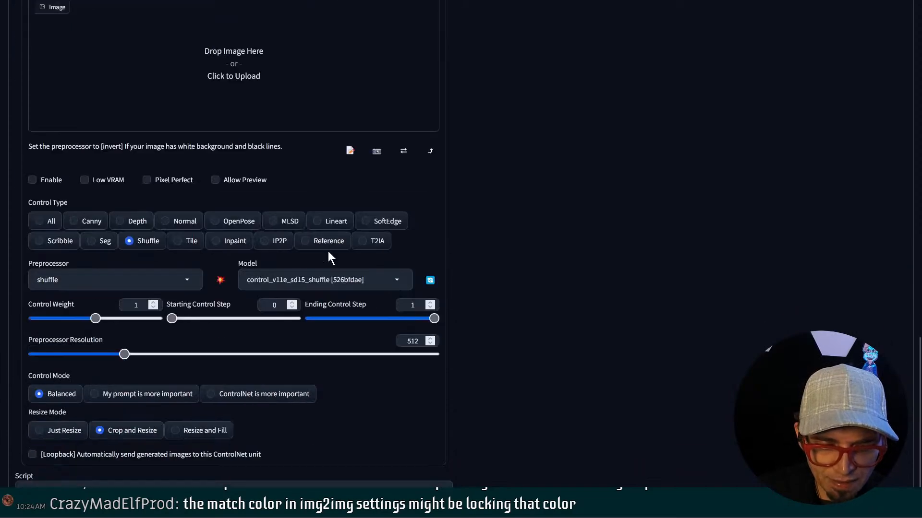
scroll(592, 75, "up", 15)
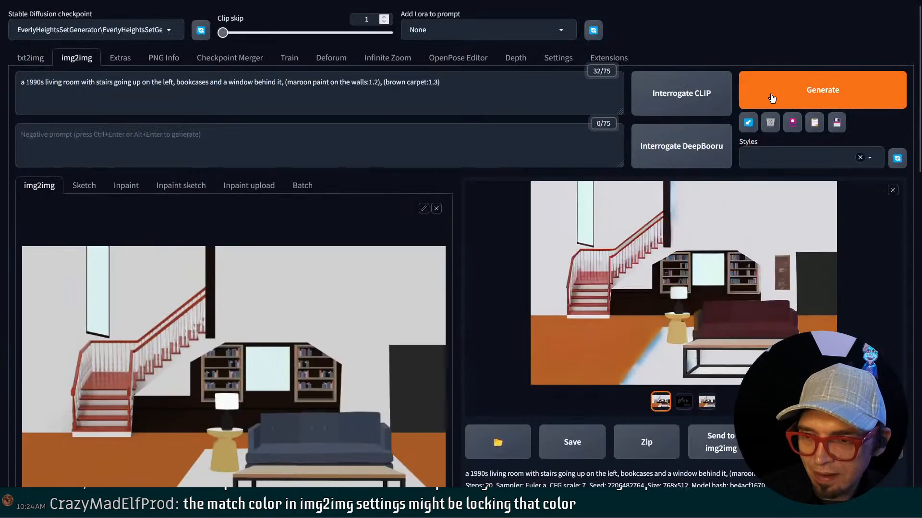
left_click(771, 98)
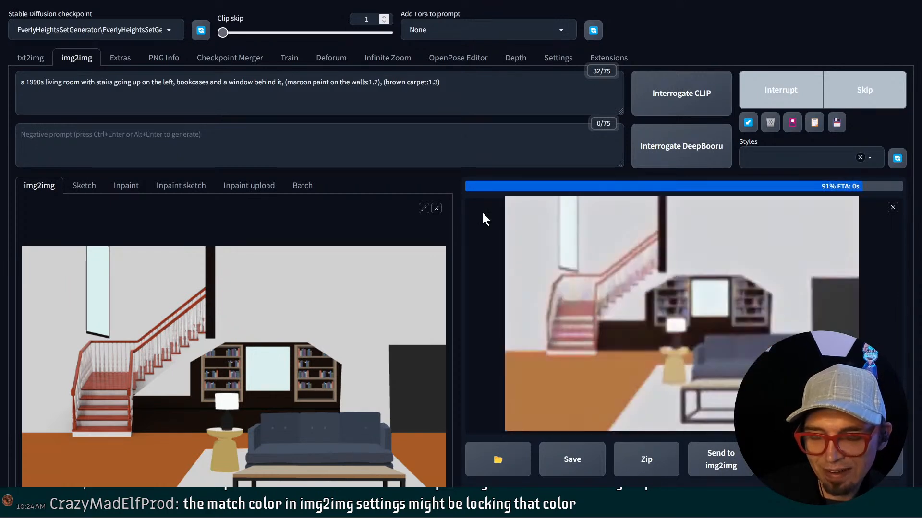
Change the sampling method to DPM++ 2M Karras and generate another living room image
scroll(483, 217, "down", 4)
scroll(484, 217, "down", 8)
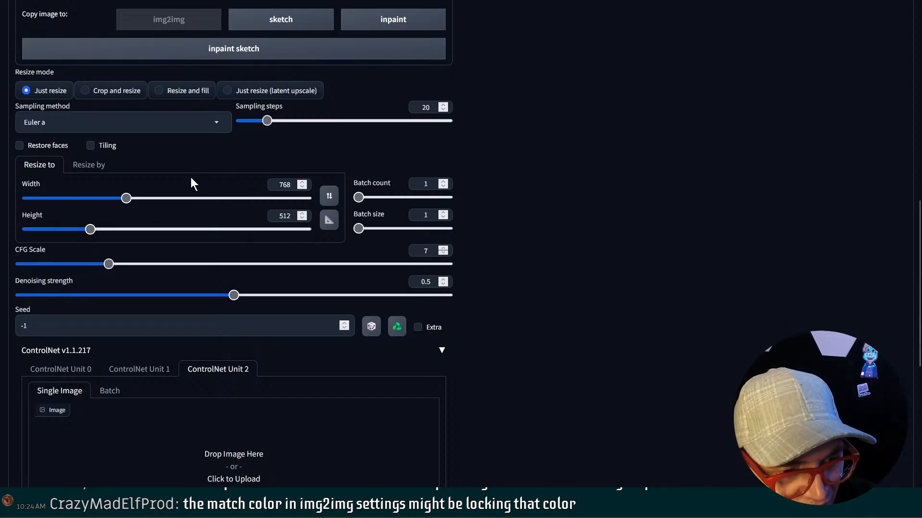
scroll(180, 292, "down", 2)
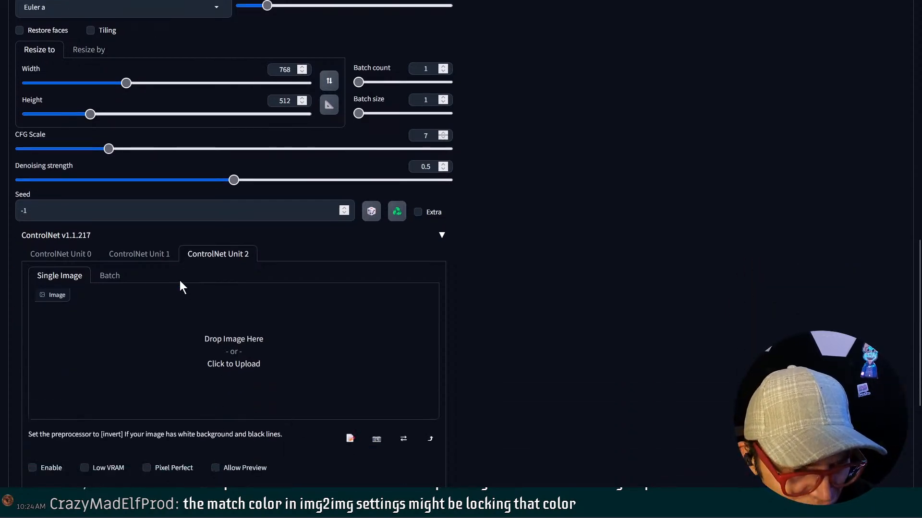
scroll(218, 211, "up", 3)
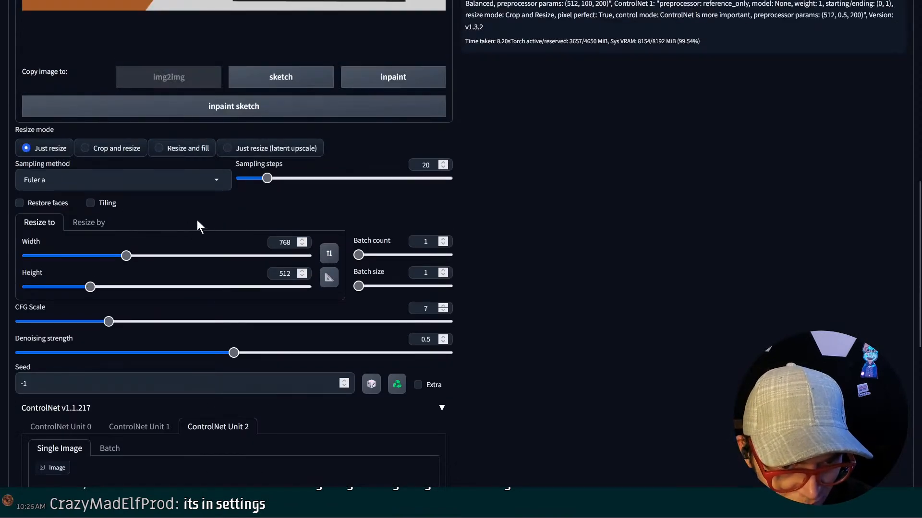
scroll(203, 229, "up", 2)
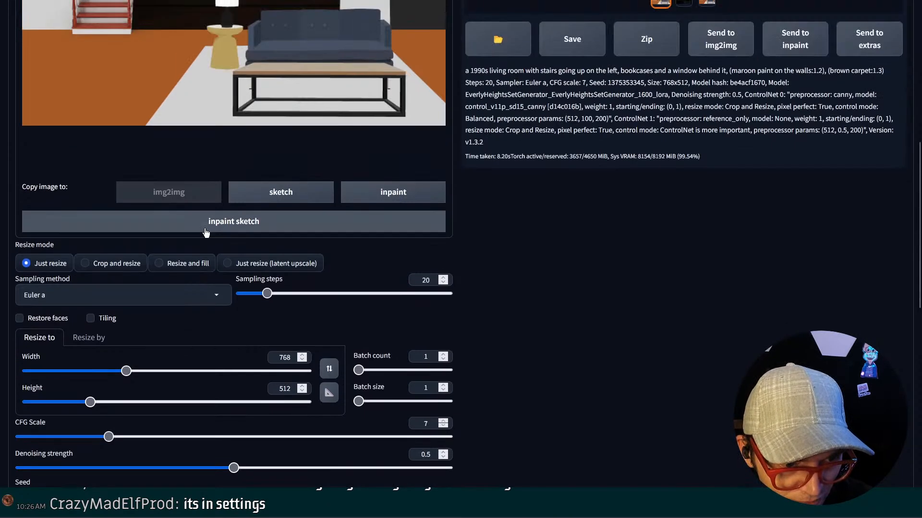
left_click(212, 298)
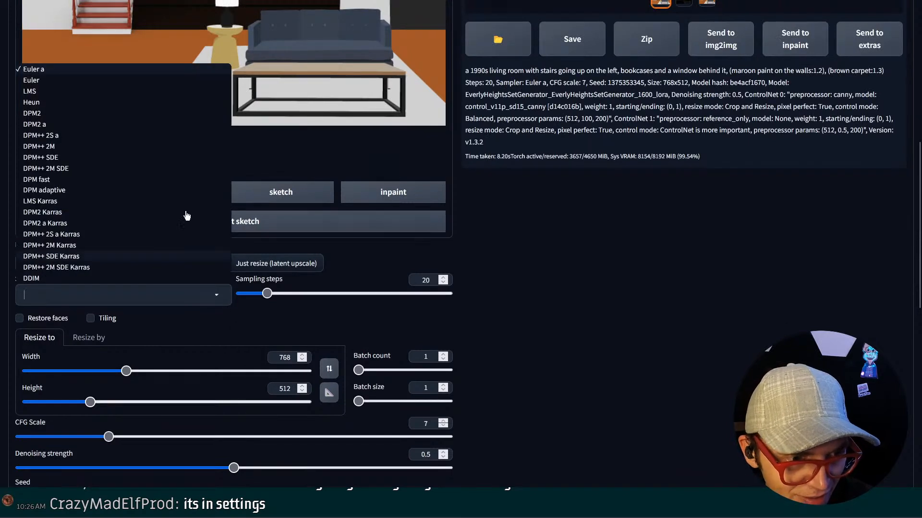
left_click(164, 248)
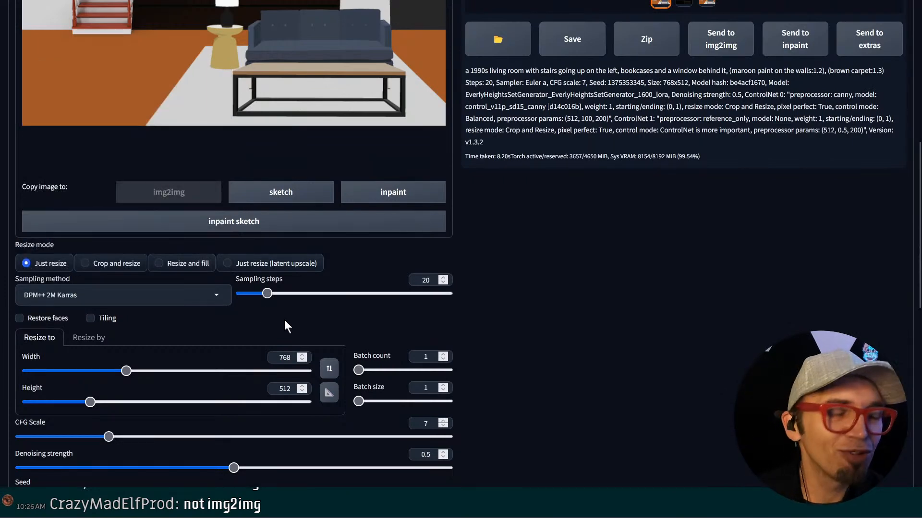
scroll(518, 180, "up", 10)
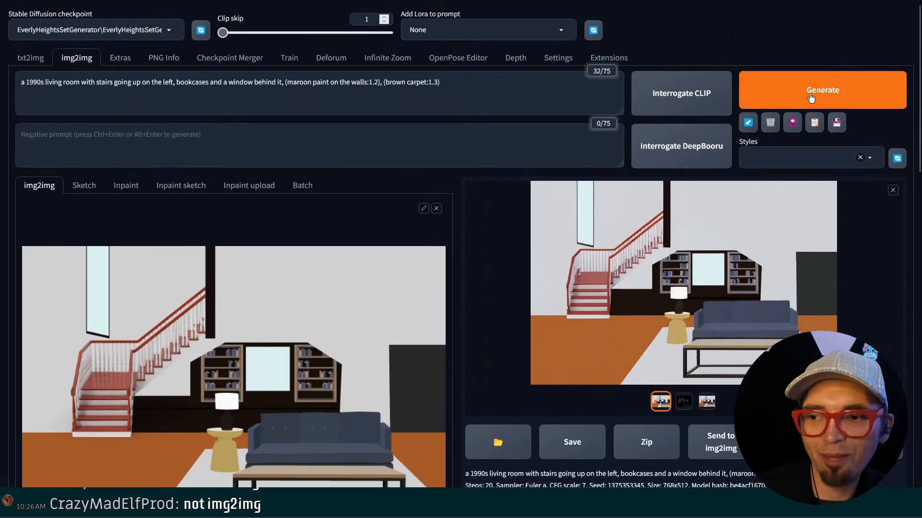
left_click(810, 95)
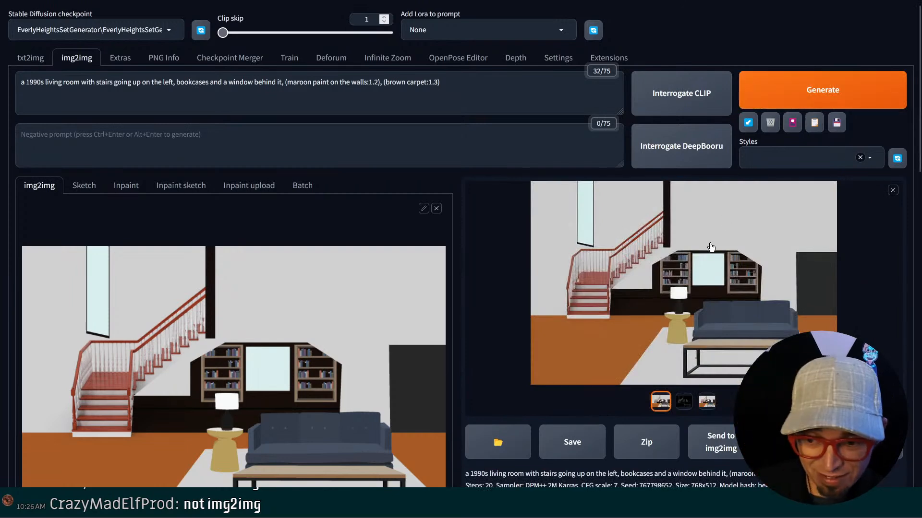
Set the denoising strength to 0.7
scroll(711, 247, "down", 13)
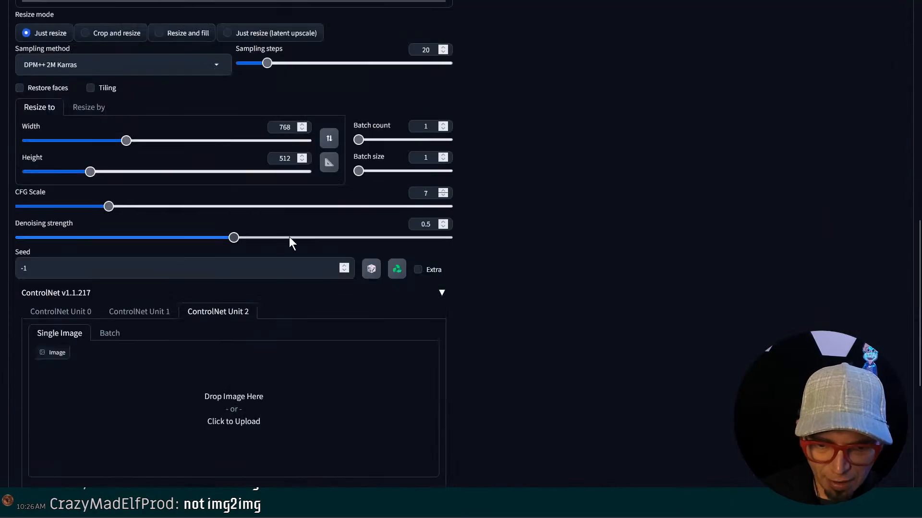
left_click_drag(339, 237, 319, 242)
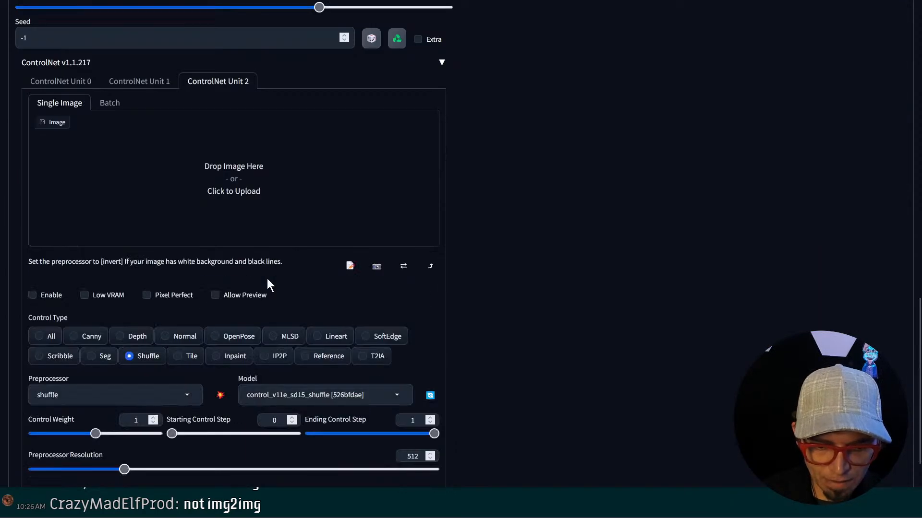
scroll(269, 274, "down", 5)
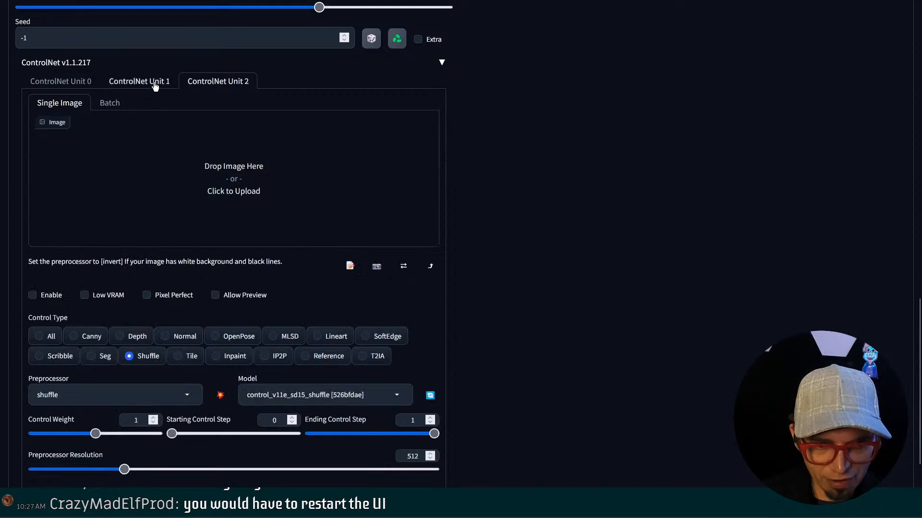
Change the preprocessor of ControlNet Unit 1, the reference unit, to reference_adain and generate a new image
left_click(151, 81)
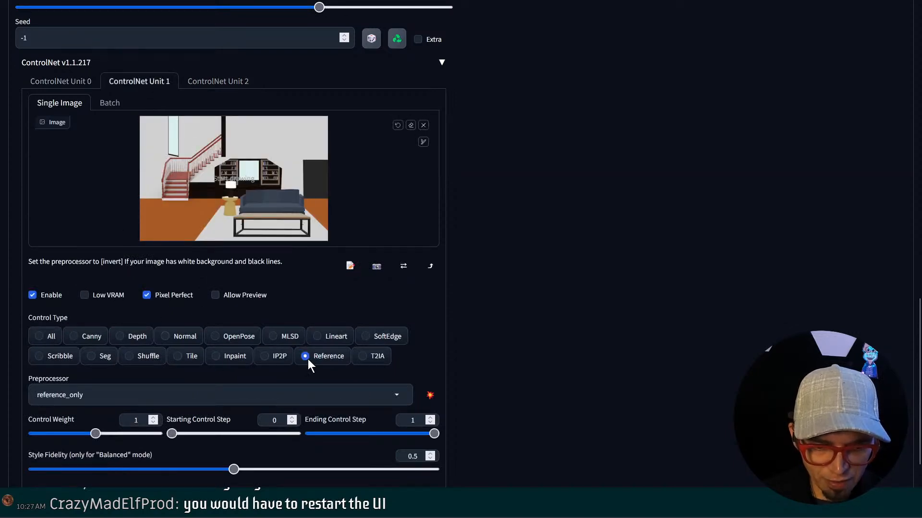
left_click(191, 393)
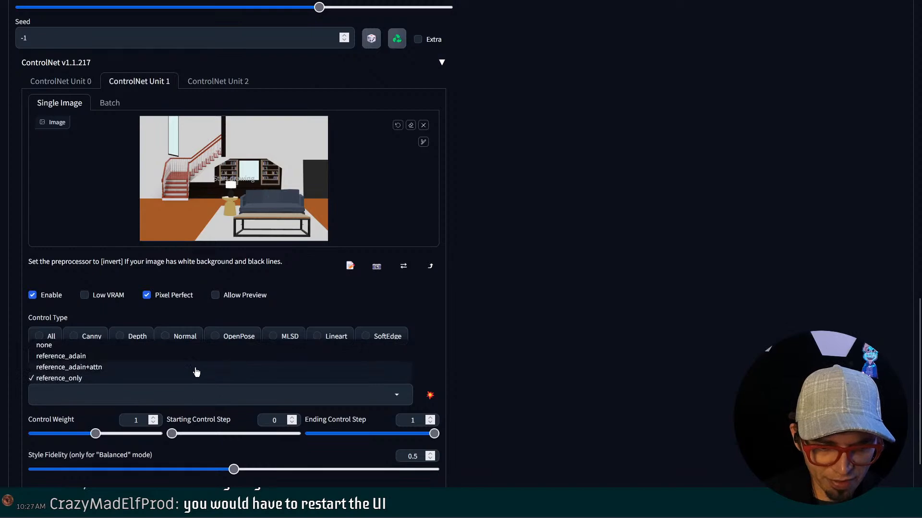
left_click(197, 358)
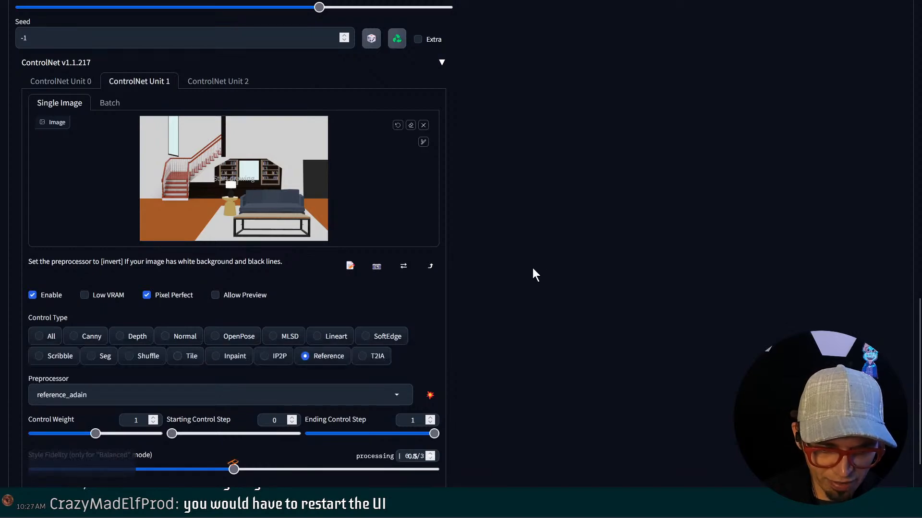
scroll(538, 269, "up", 15)
scroll(547, 259, "up", 2)
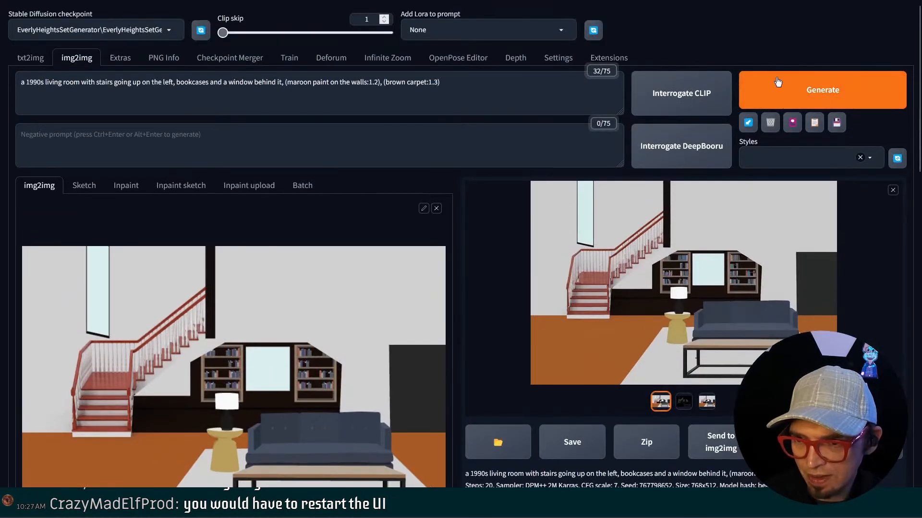
left_click(778, 81)
Open the settings of ControlNet Unit 0, and inspect the newly generated living room image at full size
scroll(778, 81, "down", 7)
scroll(352, 243, "down", 7)
left_click(32, 262)
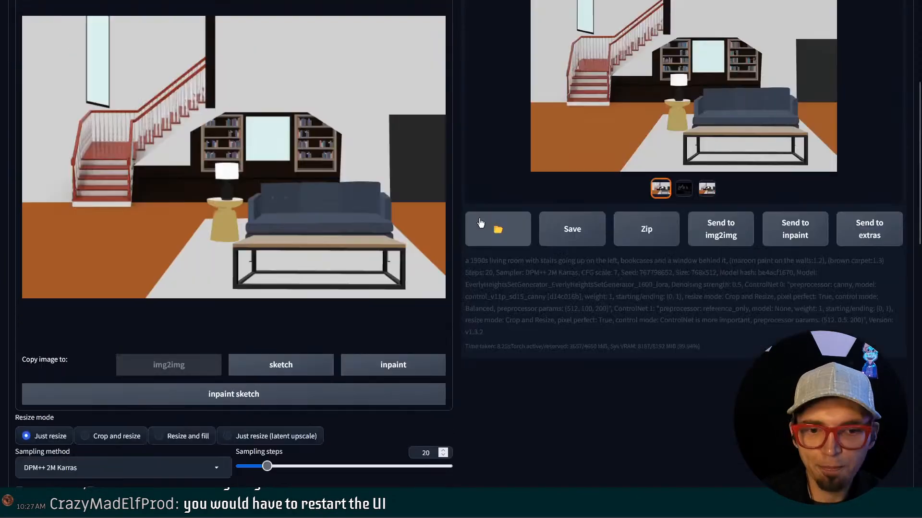
scroll(484, 230, "up", 15)
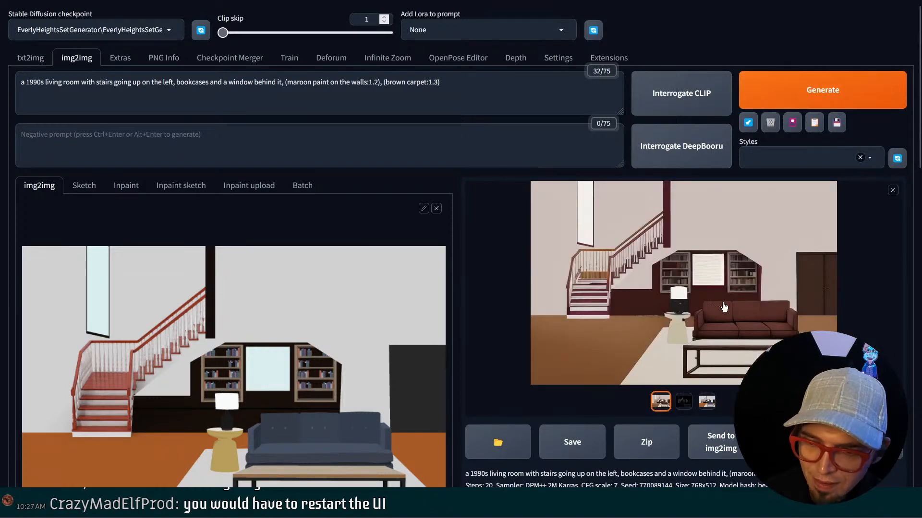
left_click(685, 346)
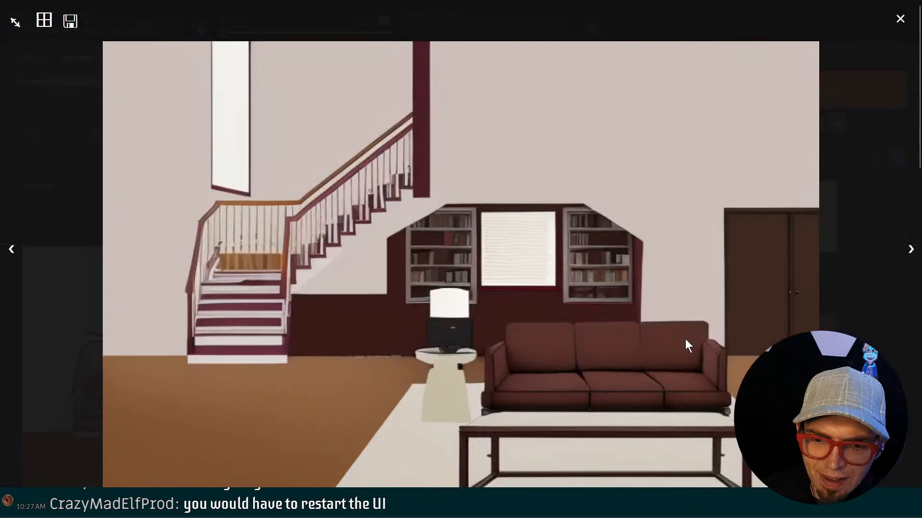
left_click(631, 338)
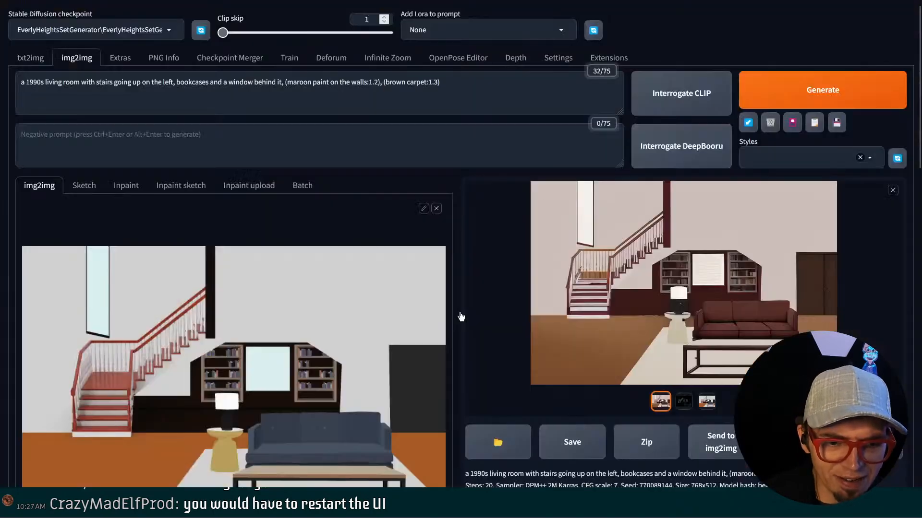
Review the settings of the canny, reference and shuffle units in ControlNet
scroll(365, 327, "down", 10)
scroll(298, 391, "down", 10)
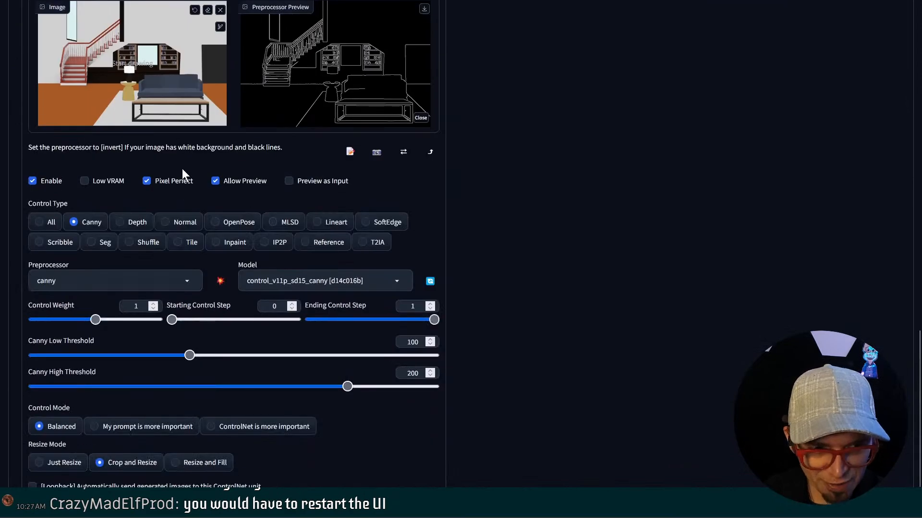
scroll(182, 168, "up", 5)
left_click(126, 198)
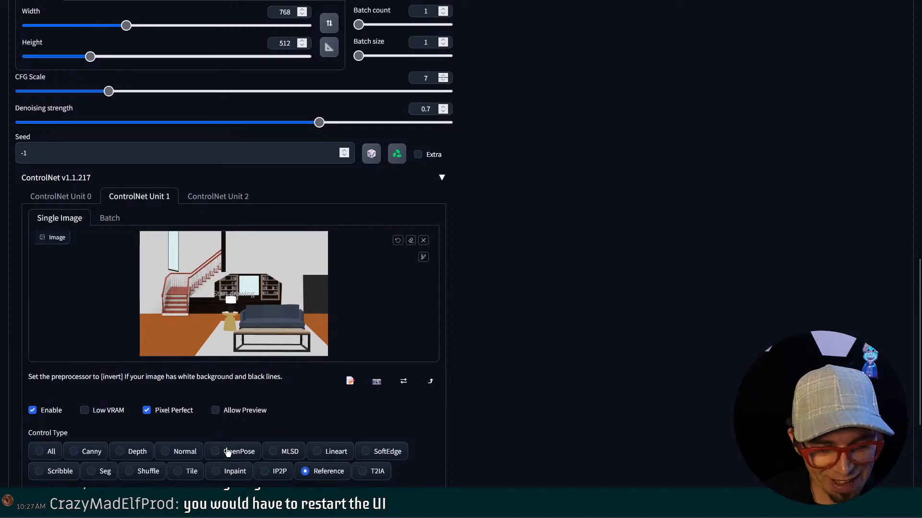
scroll(226, 432, "down", 4)
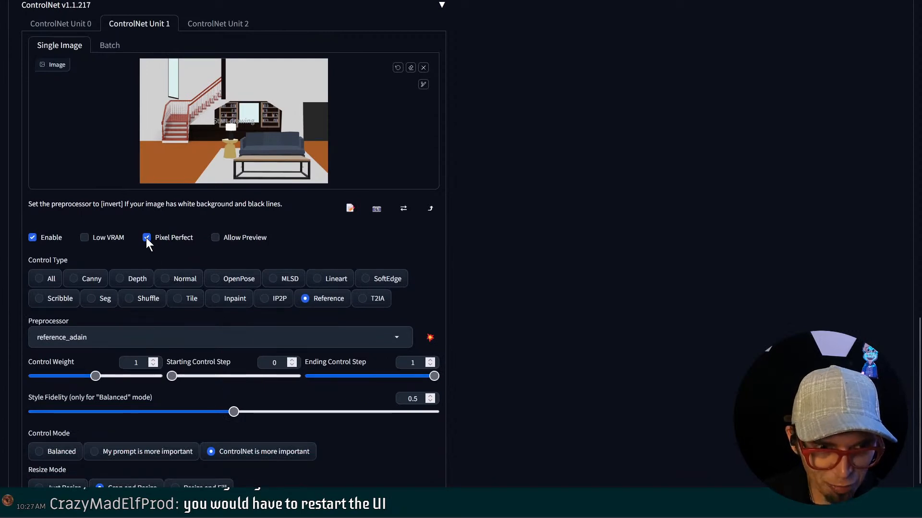
scroll(189, 88, "up", 1)
left_click(191, 87)
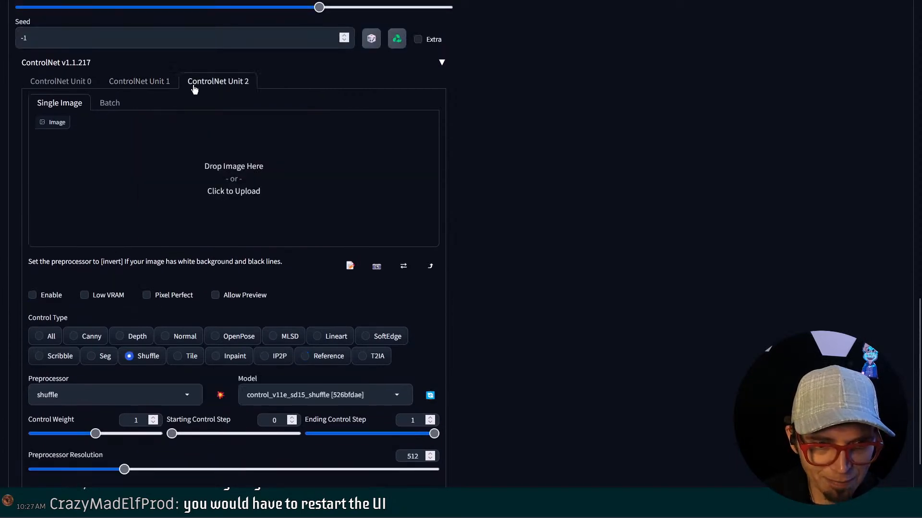
Set the control weight of ControlNet Unit 0, the canny unit, to 0.25 and generate a new living room image
left_click(70, 84)
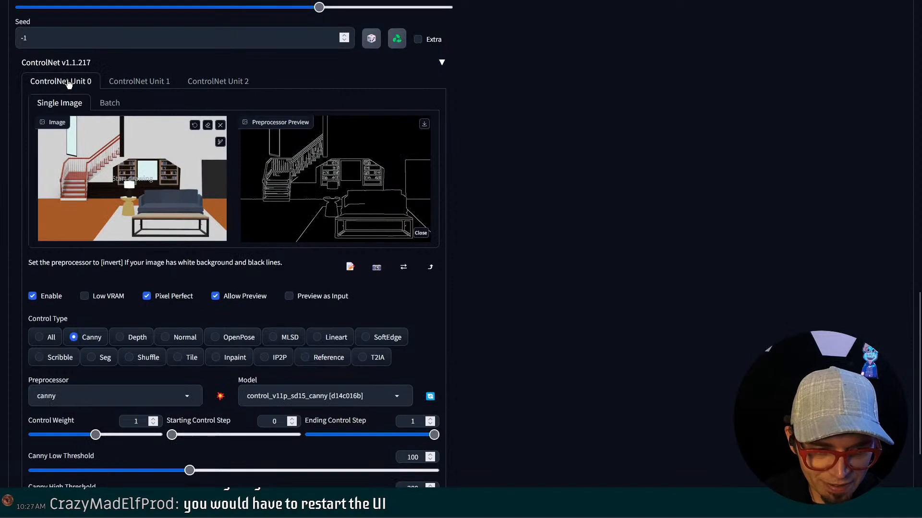
left_click(32, 296)
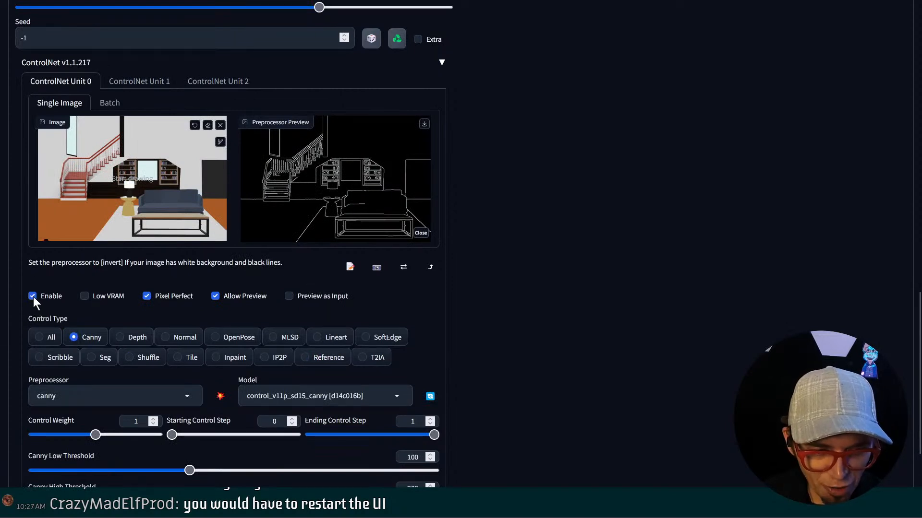
left_click(50, 439)
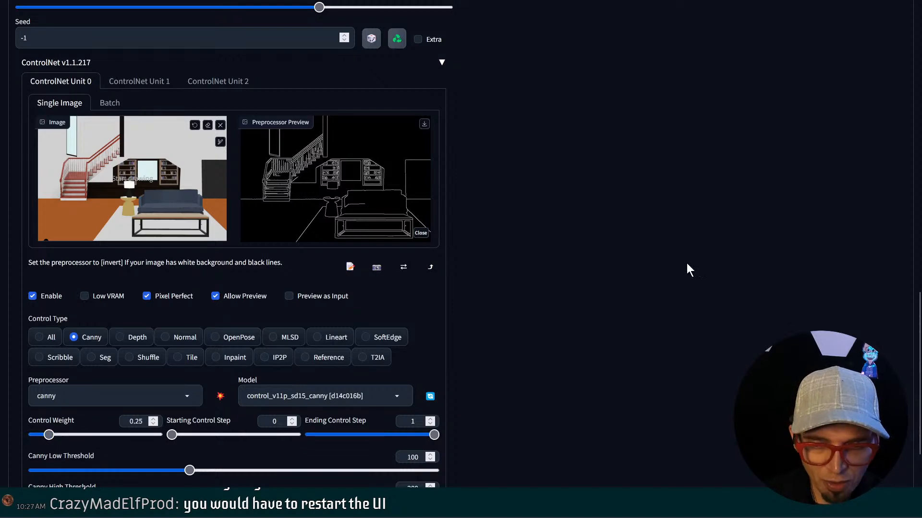
scroll(805, 173, "up", 15)
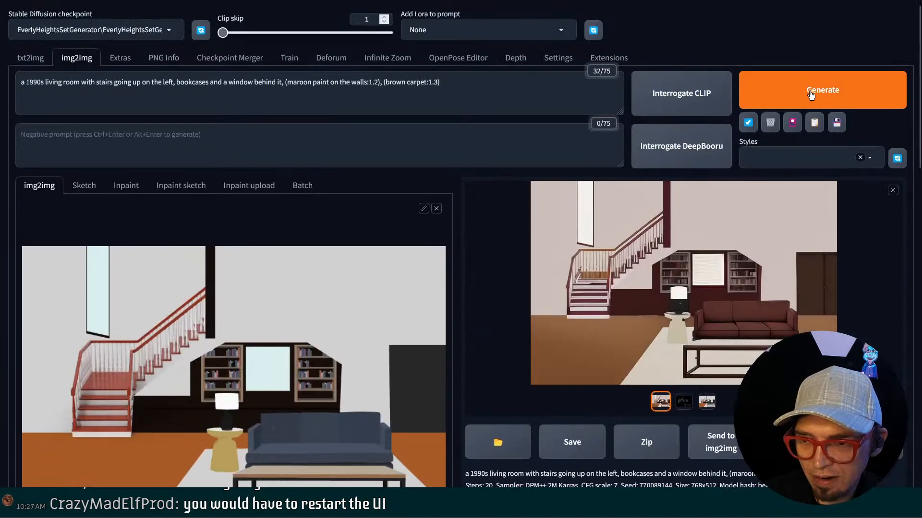
left_click(810, 94)
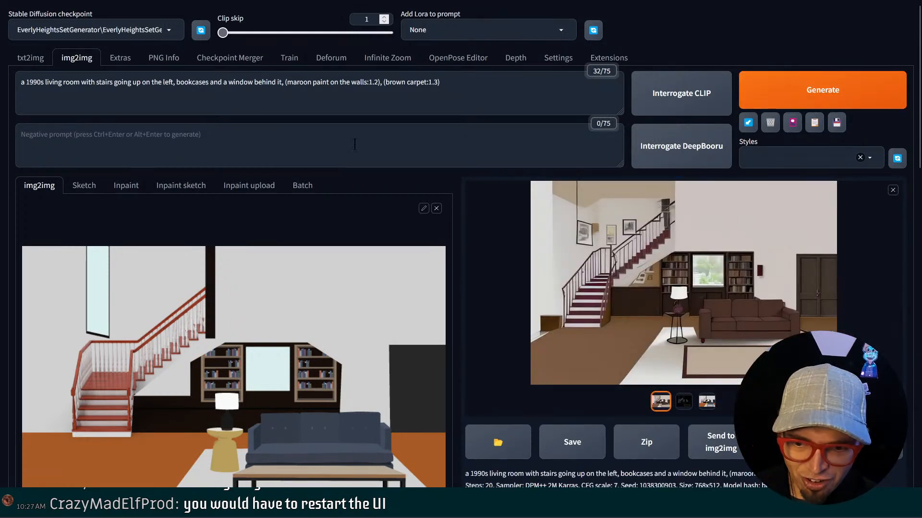
scroll(653, 298, "down", 4)
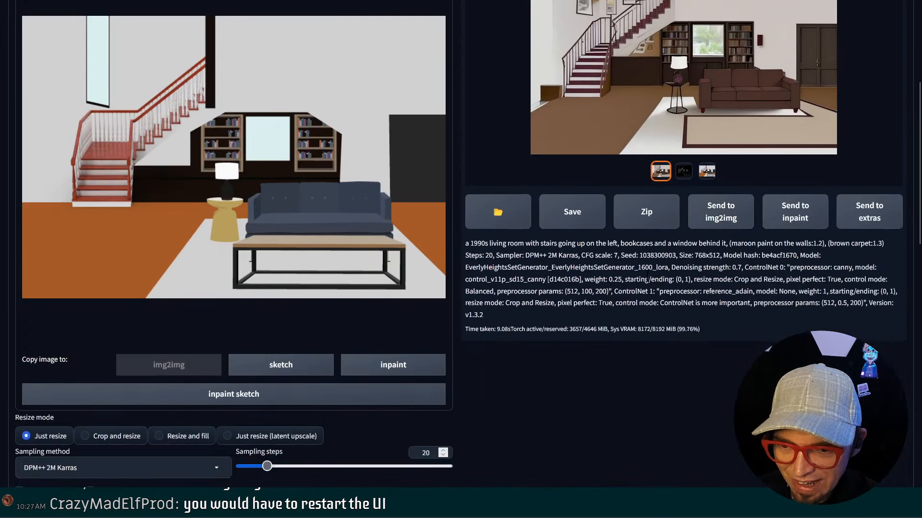
scroll(647, 279, "down", 12)
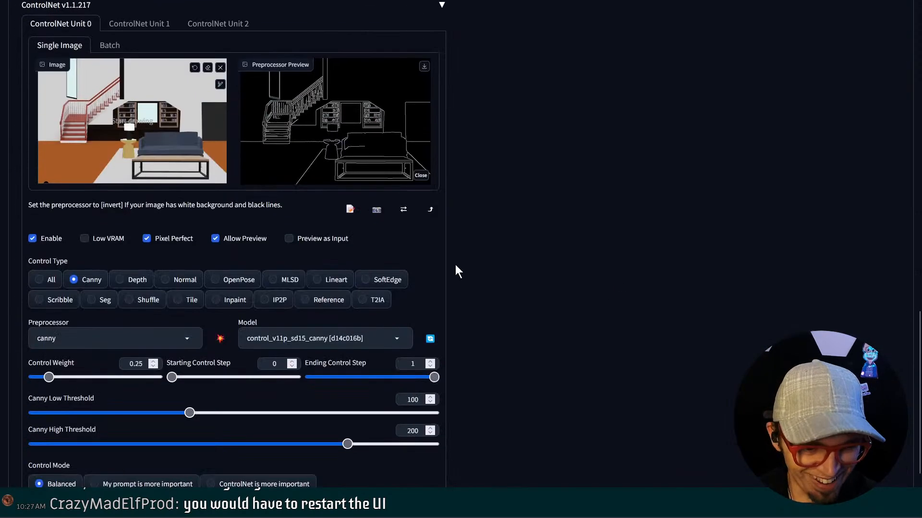
left_click(147, 28)
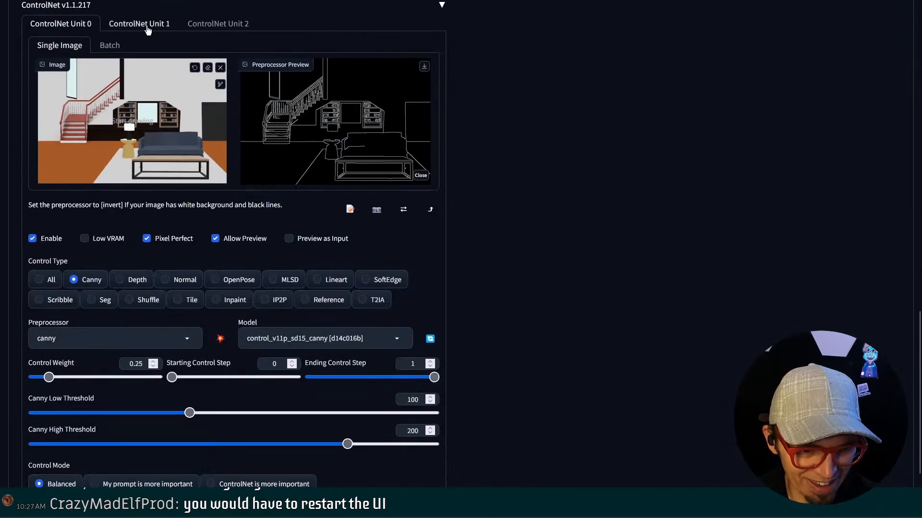
left_click(204, 24)
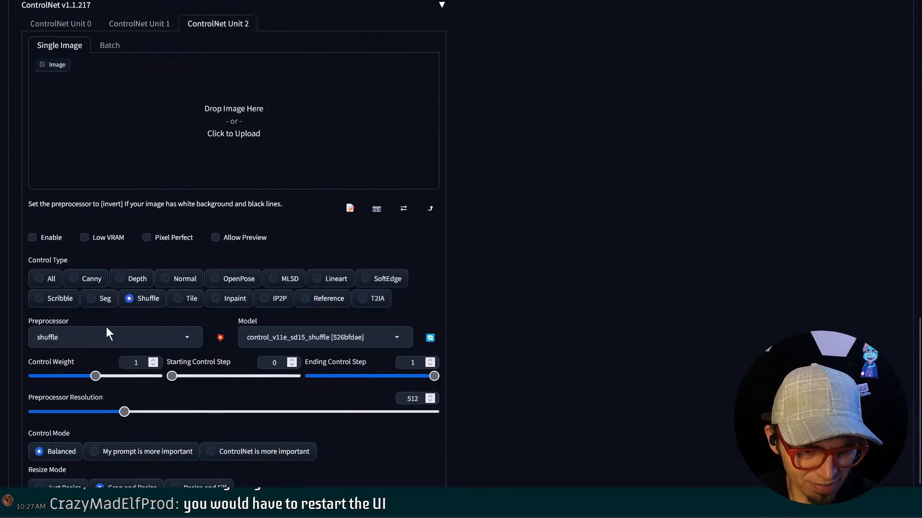
left_click(64, 23)
Set the batch count to 4 and generate a batch of living room images
scroll(692, 321, "up", 10)
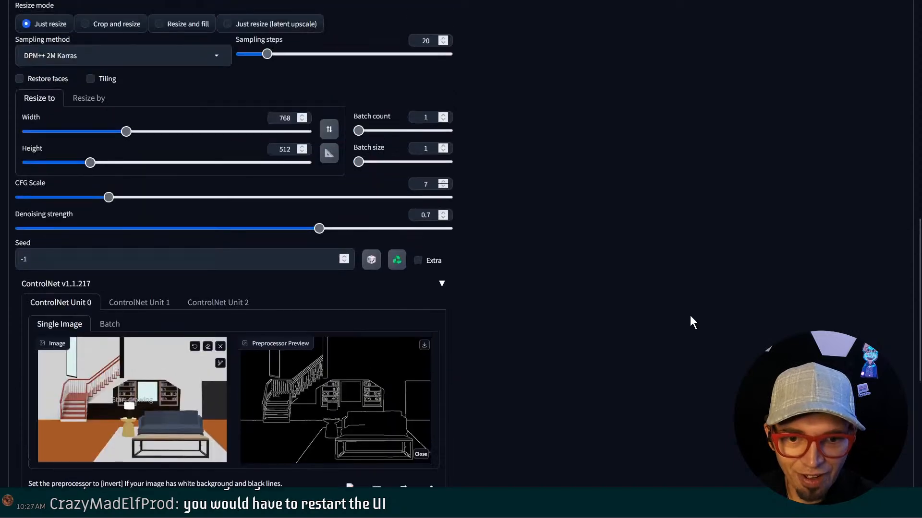
scroll(585, 263, "down", 4)
scroll(322, 242, "up", 1)
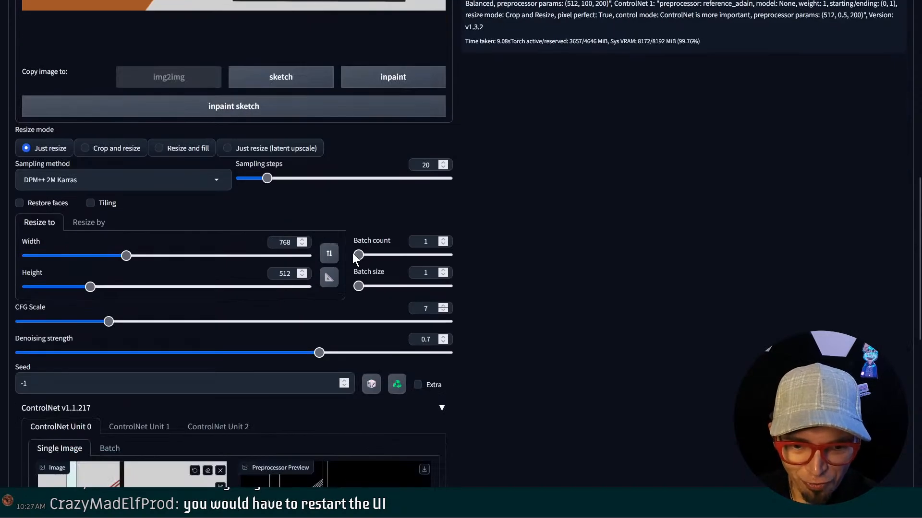
left_click_drag(358, 255, 363, 260)
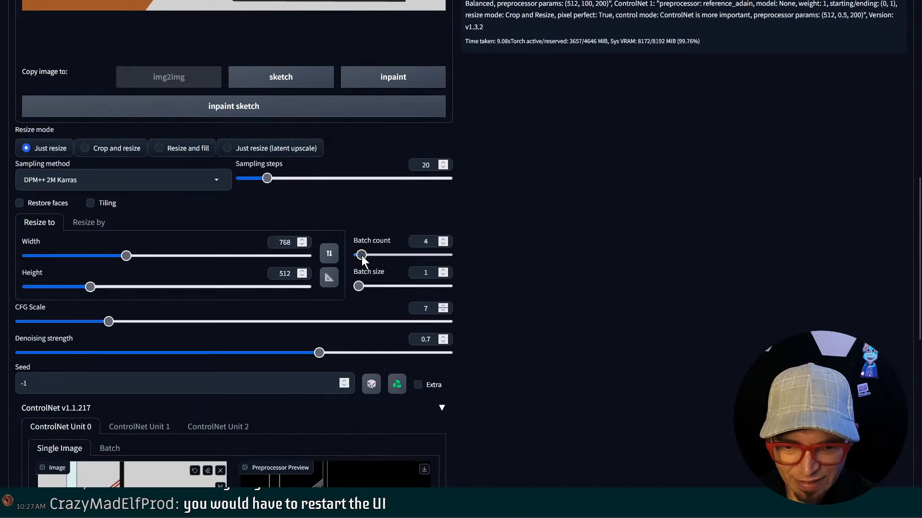
scroll(598, 259, "up", 8)
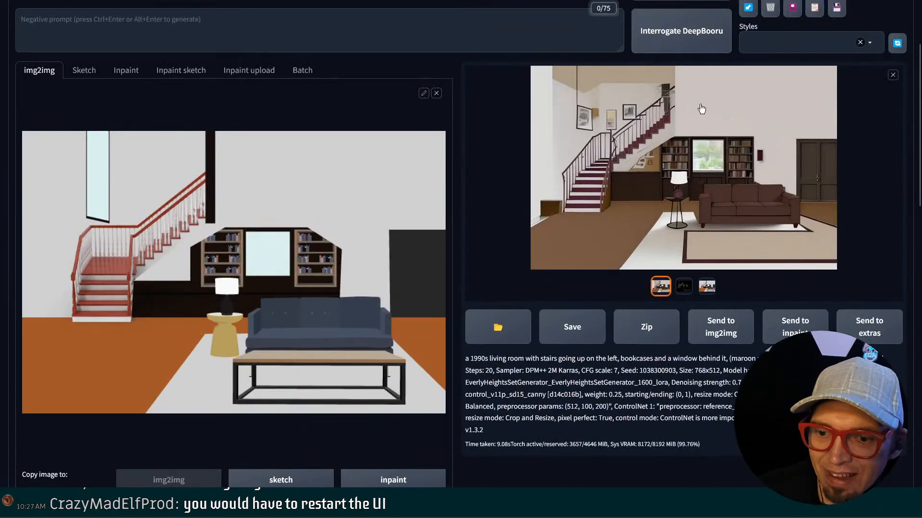
scroll(610, 182, "up", 2)
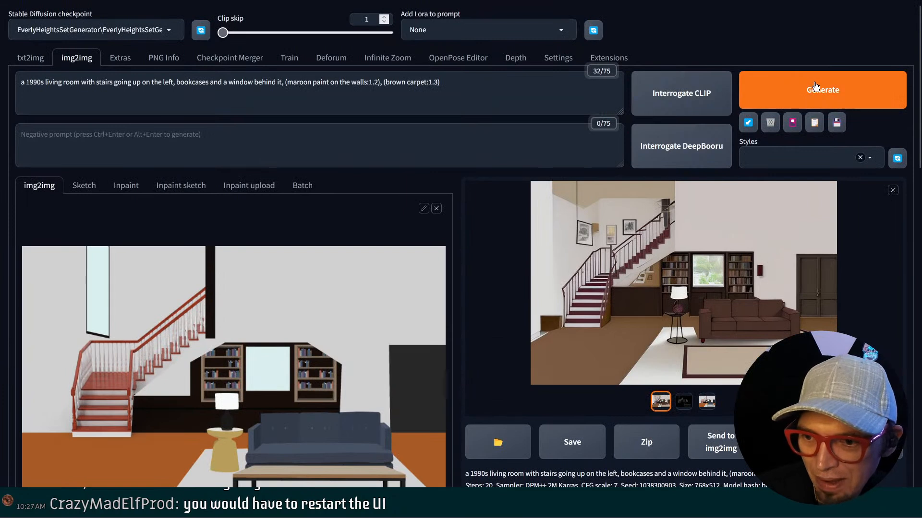
left_click(790, 92)
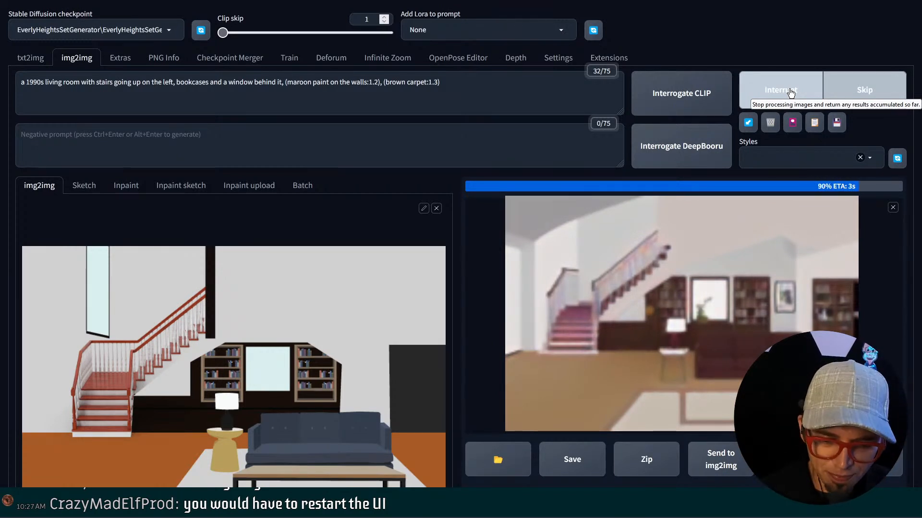
Inspect the grid of newly generated living room variants at full size
scroll(790, 92, "down", 3)
scroll(393, 338, "down", 15)
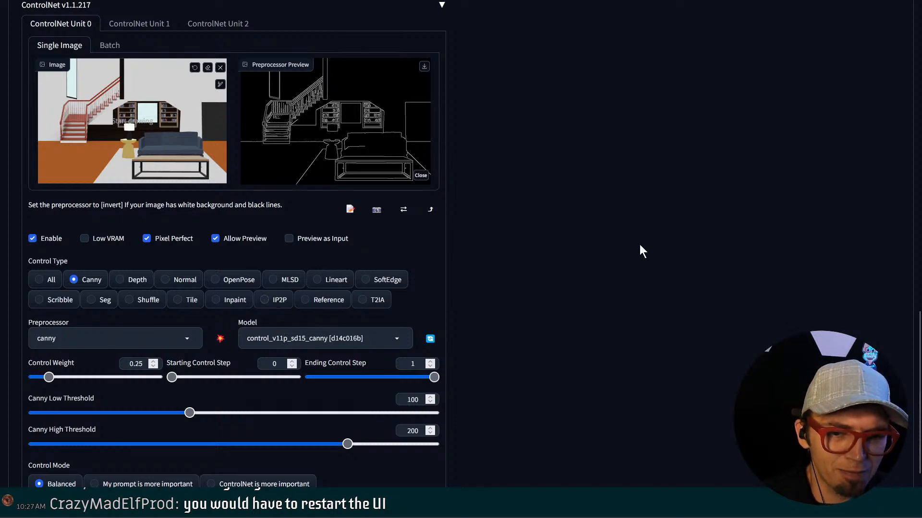
scroll(640, 243, "up", 15)
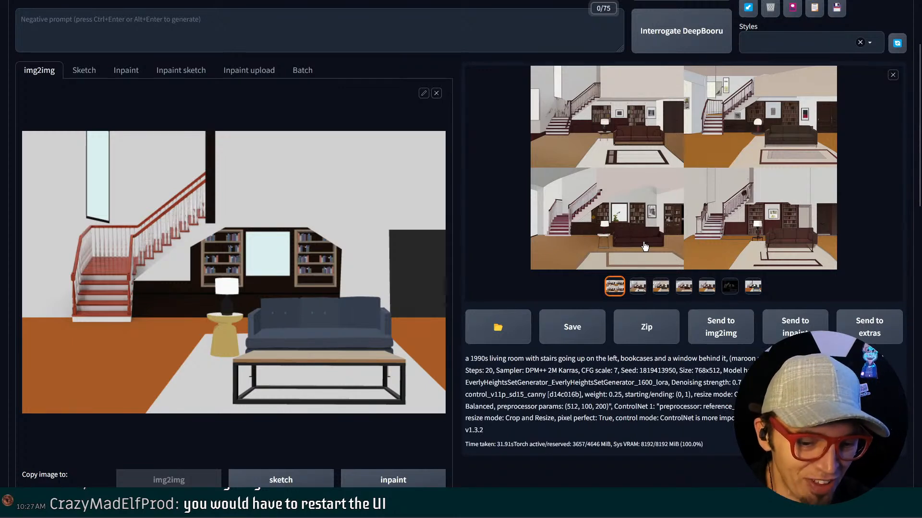
left_click(670, 245)
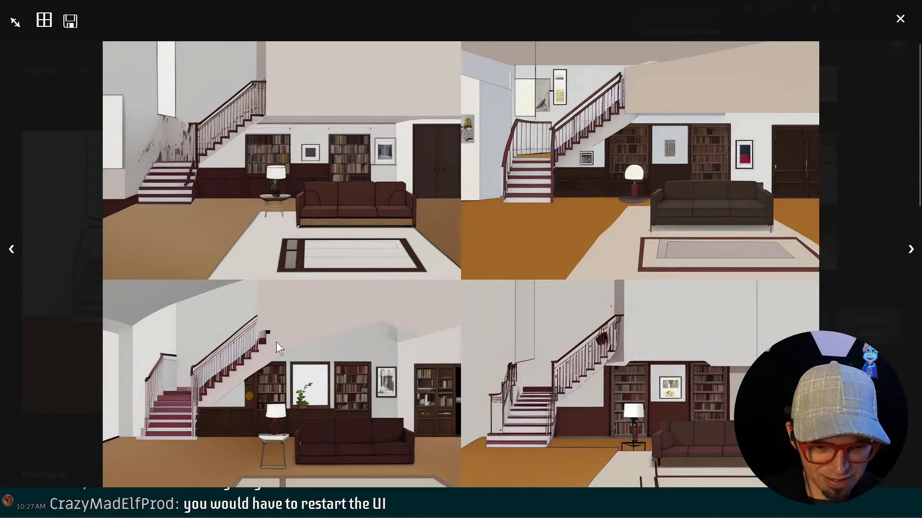
left_click(86, 355)
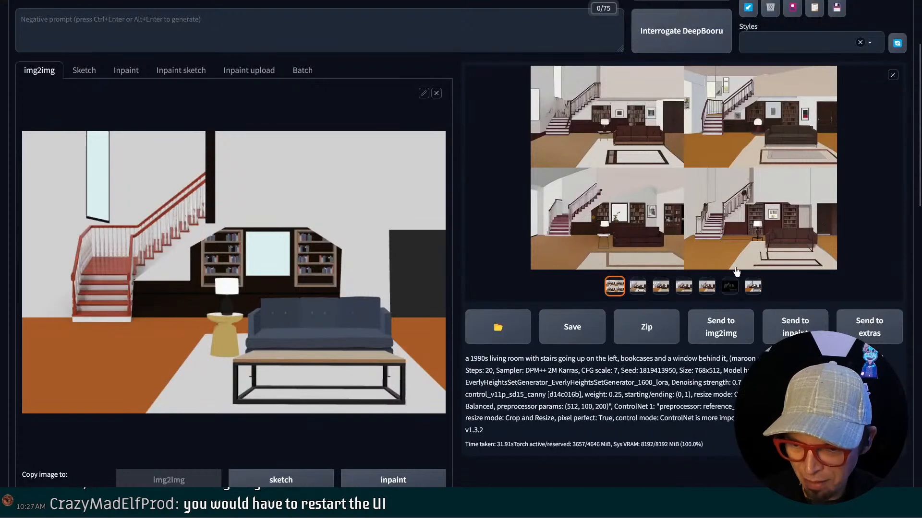
Compare the individual variants and send the third one, with the plant in the window, to img2img as the source image
left_click(661, 286)
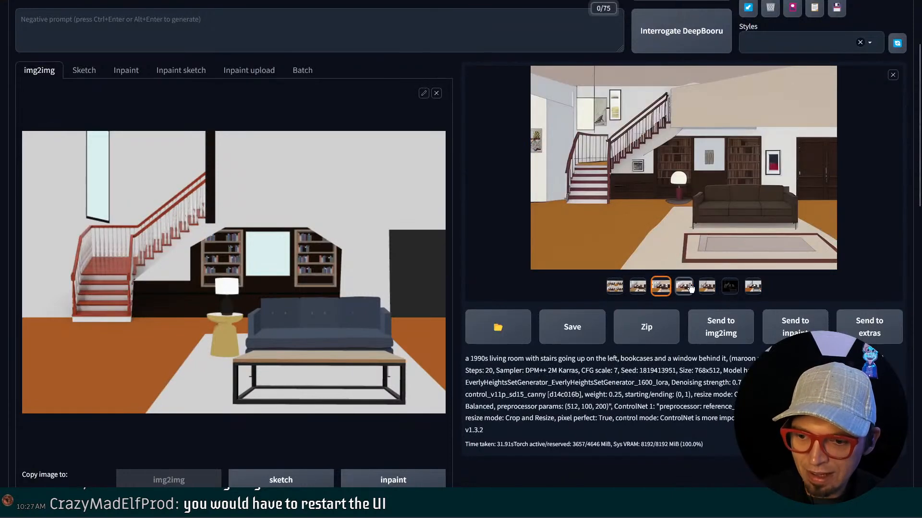
left_click(690, 287)
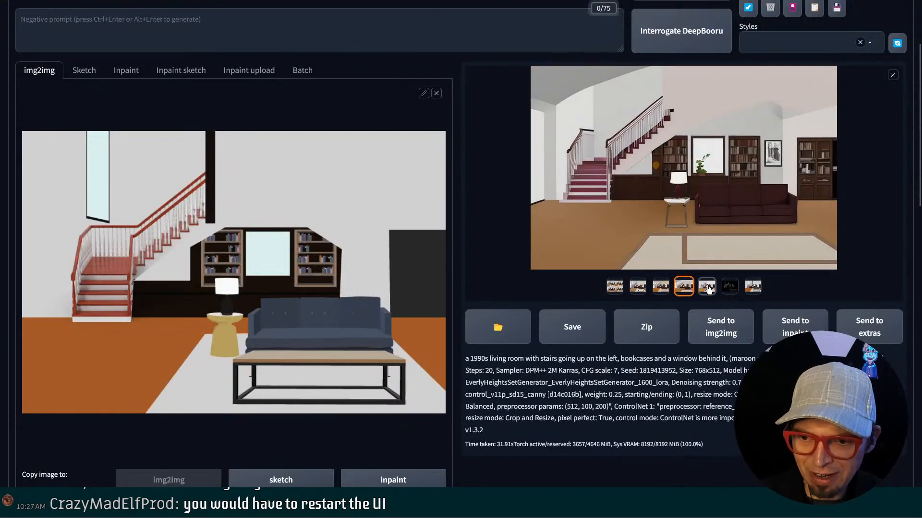
left_click(707, 287)
left_click(684, 287)
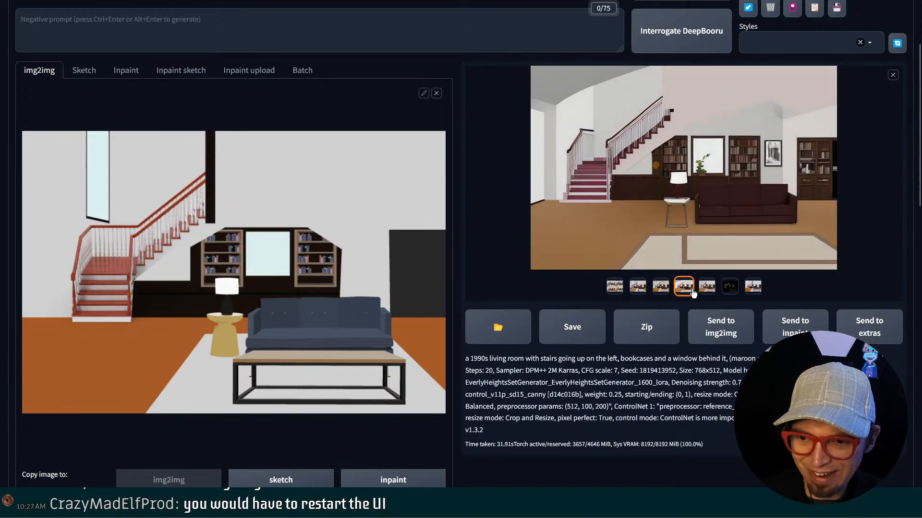
right_click(707, 194)
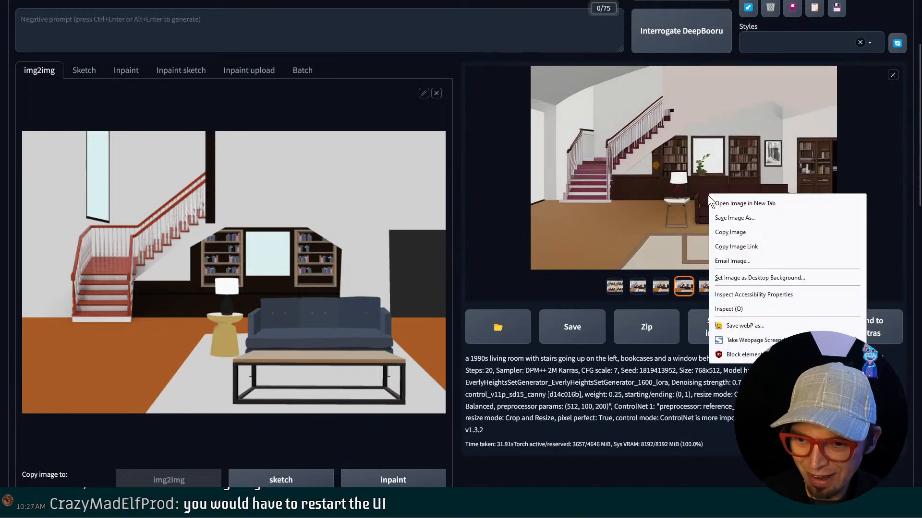
left_click(457, 78)
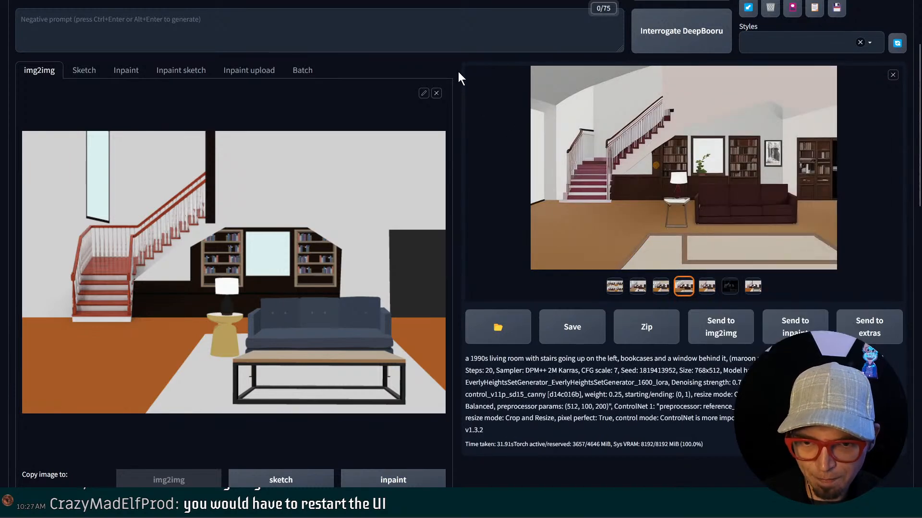
left_click(731, 333)
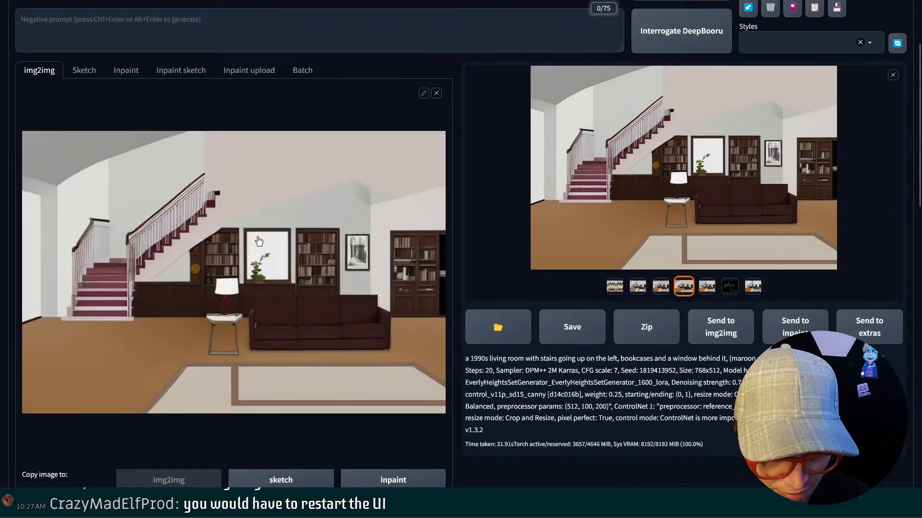
Disable the canny unit and the reference unit, ControlNet Units 0 and 1
scroll(314, 325, "down", 5)
scroll(315, 325, "down", 13)
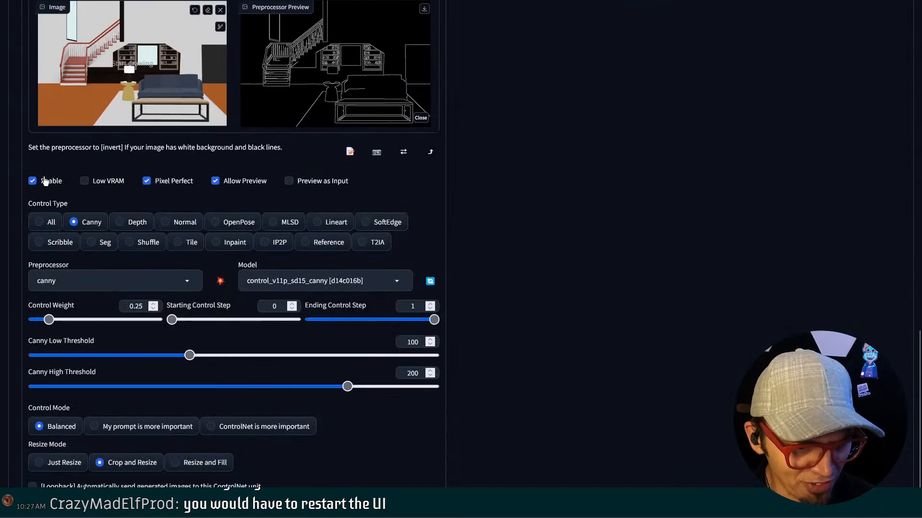
left_click(48, 181)
scroll(55, 179, "up", 6)
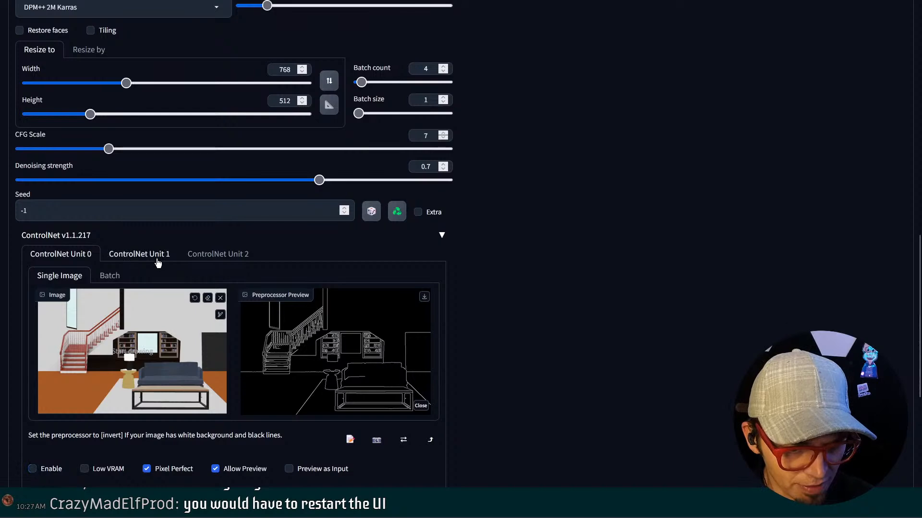
left_click(156, 259)
scroll(216, 336, "down", 4)
scroll(221, 341, "down", 2)
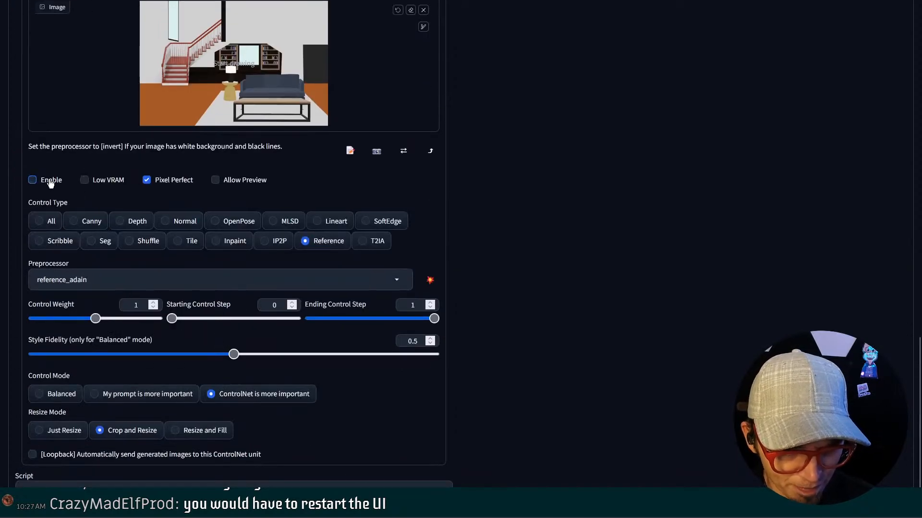
Enable ControlNet Unit 2 and switch its control type to Tile
scroll(264, 82, "up", 8)
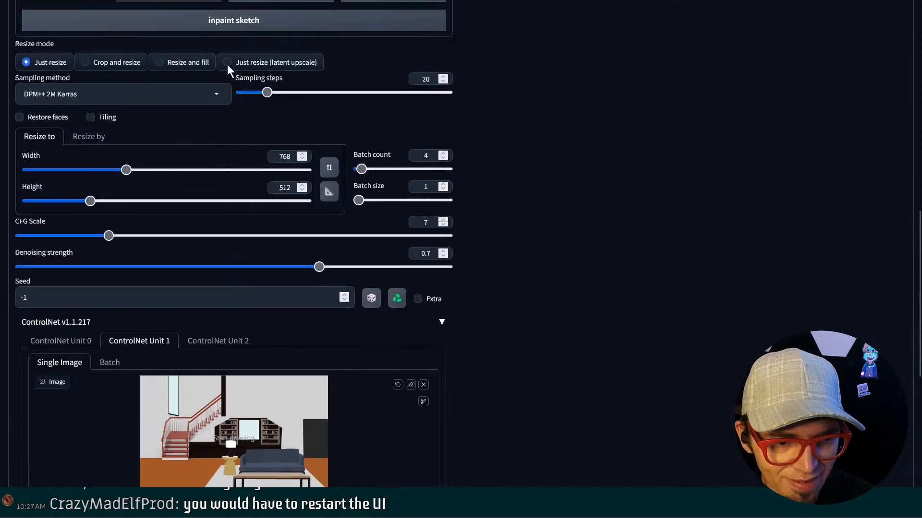
scroll(227, 64, "up", 3)
scroll(230, 250, "down", 4)
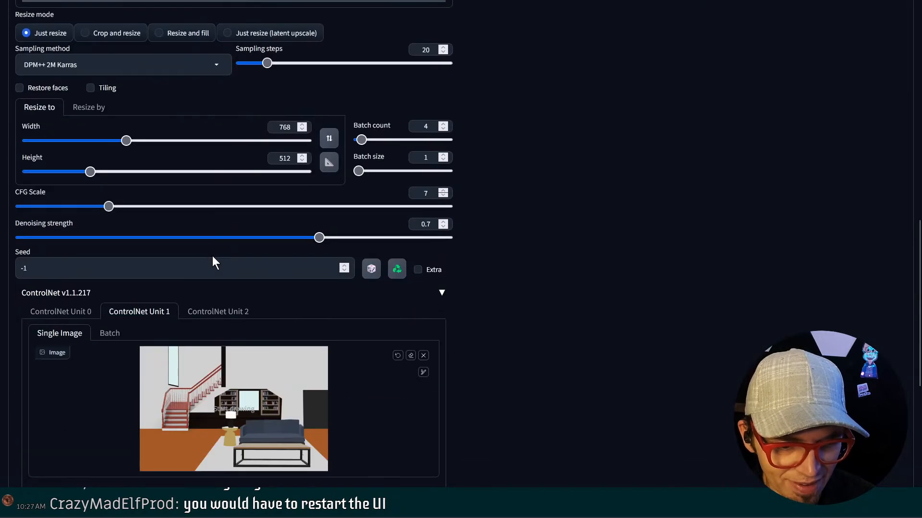
left_click(217, 311)
scroll(223, 298, "down", 6)
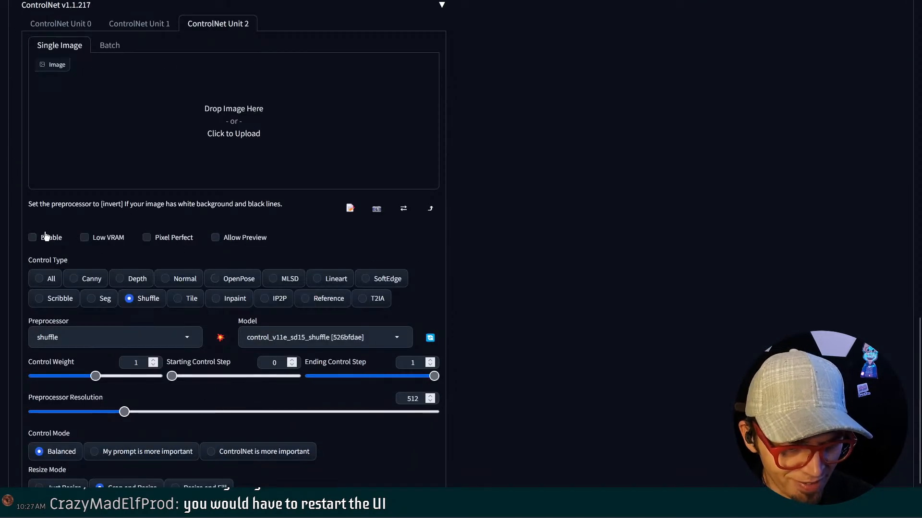
left_click(46, 237)
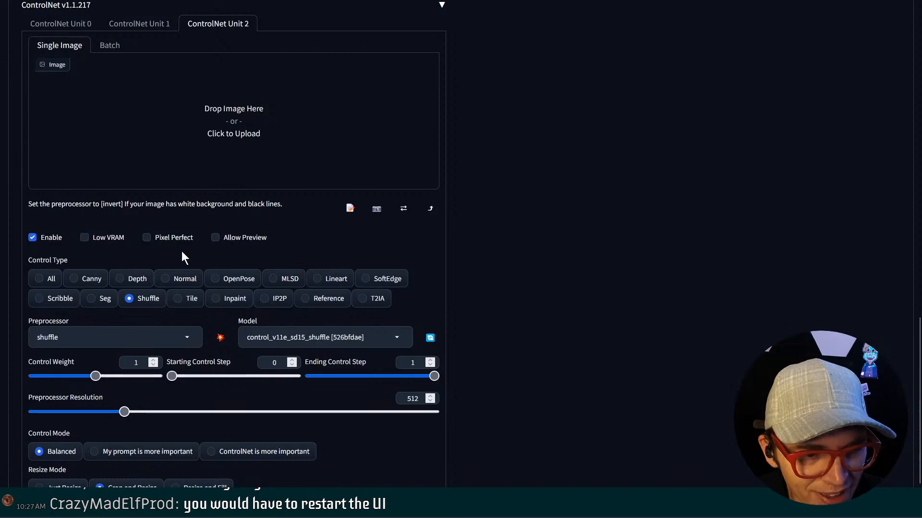
left_click(179, 298)
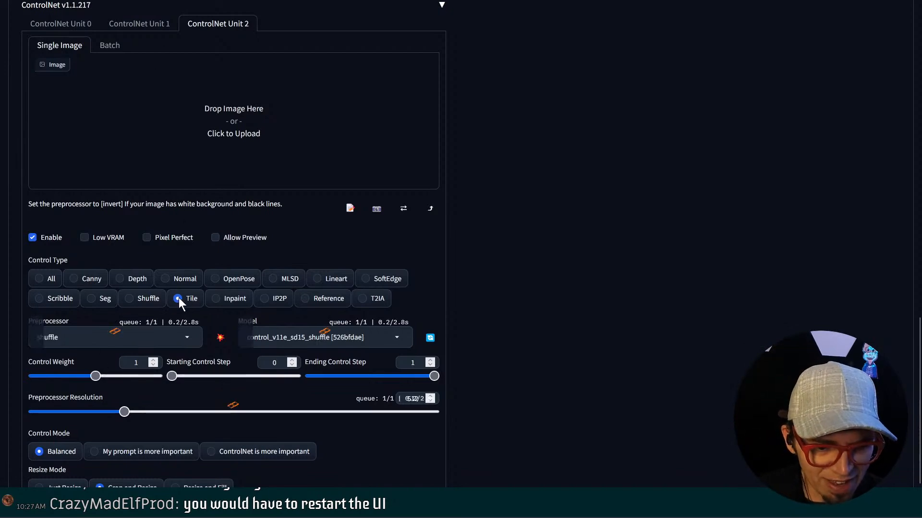
scroll(417, 211, "up", 15)
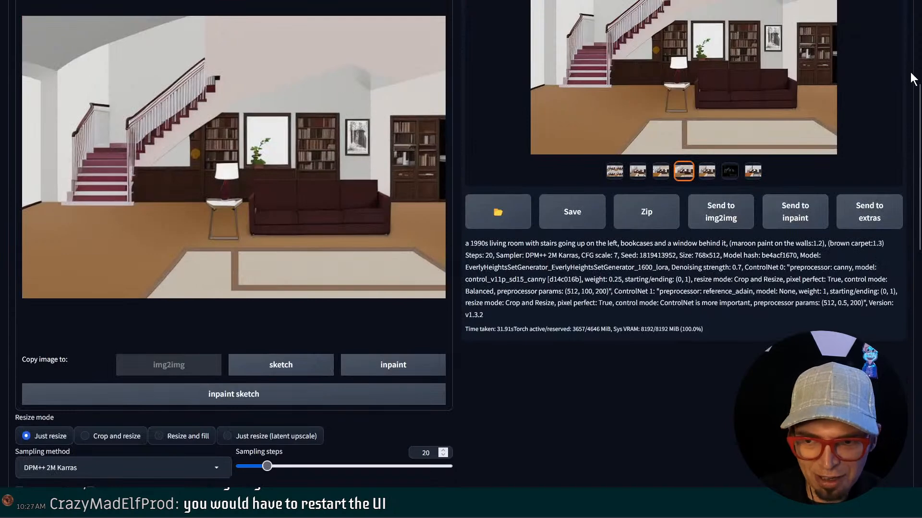
scroll(597, 263, "down", 15)
scroll(499, 274, "down", 1)
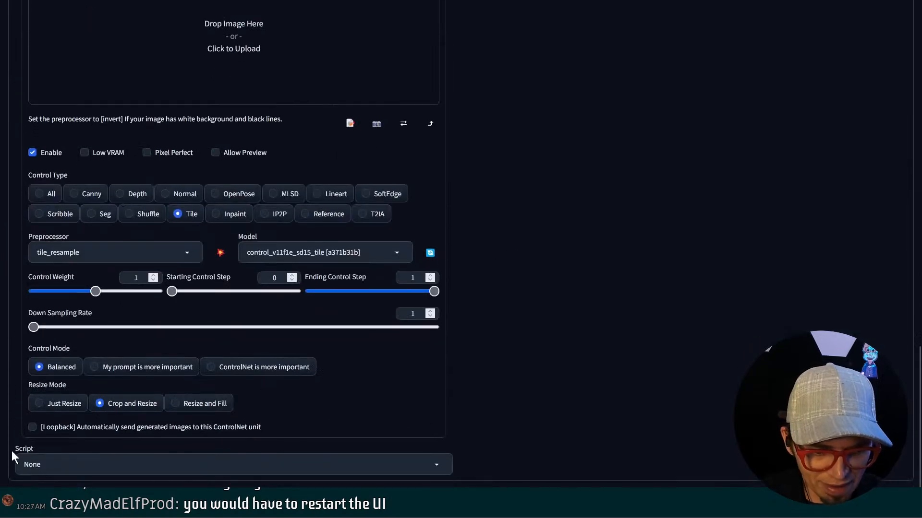
Select the Ultimate SD upscale script for the img2img run and generate the refined living room image
left_click(76, 465)
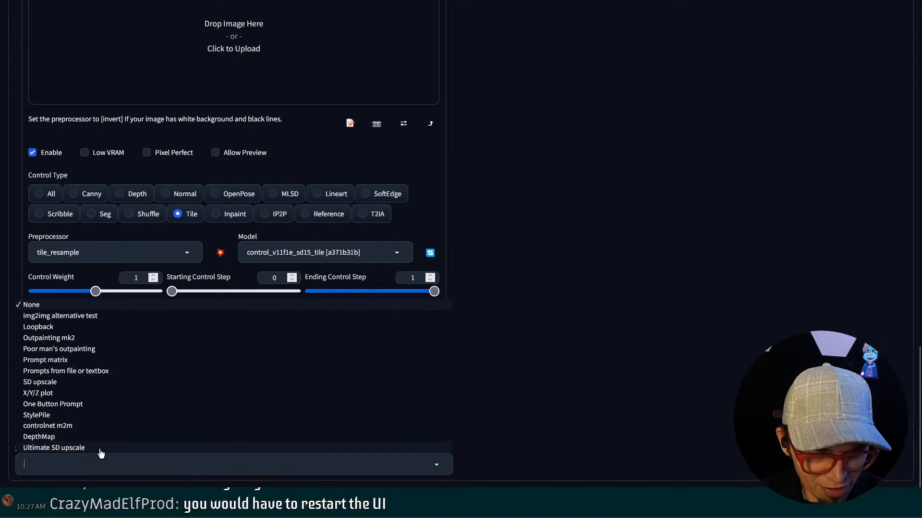
left_click(101, 449)
scroll(221, 421, "down", 4)
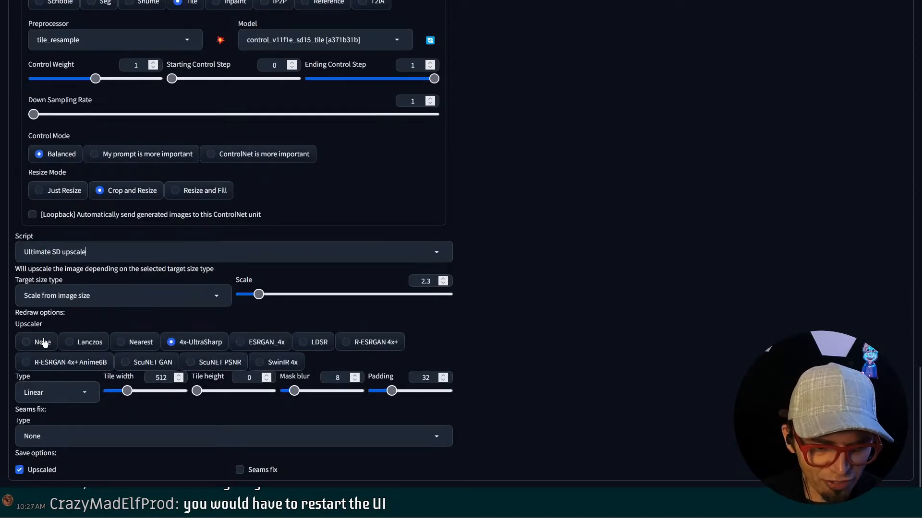
scroll(768, 206, "up", 15)
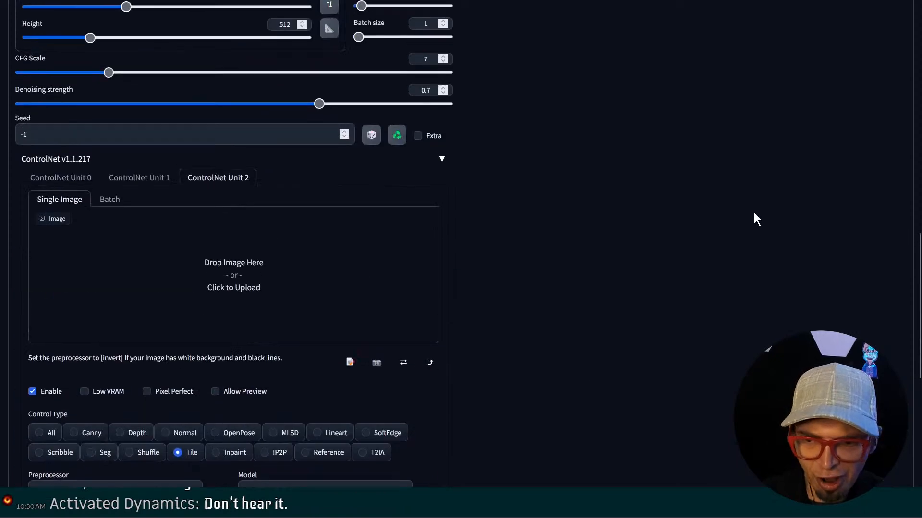
left_click(823, 75)
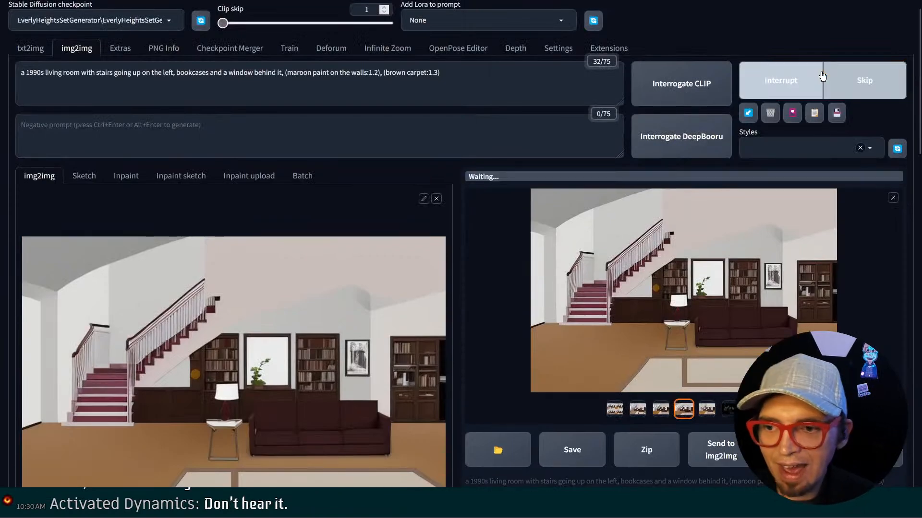
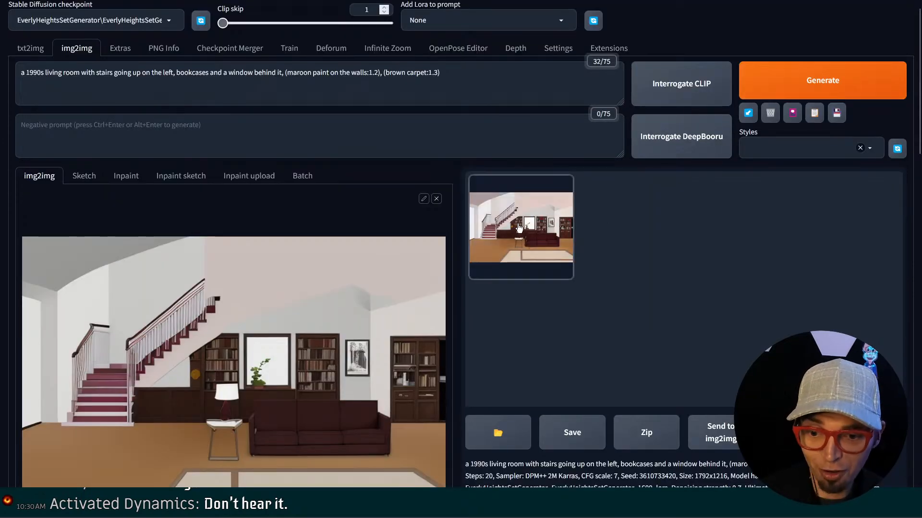
Open the upscaled living room result at full size and copy the image to the clipboard
left_click(518, 228)
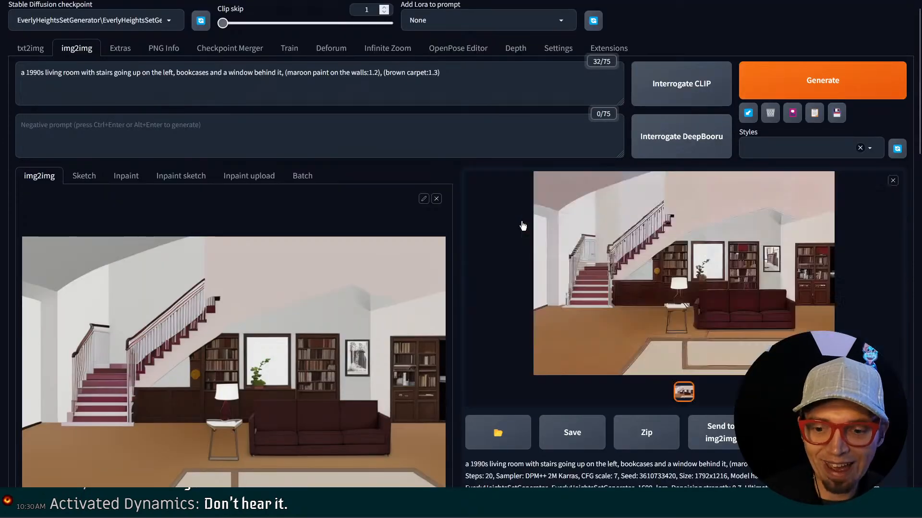
left_click(609, 253)
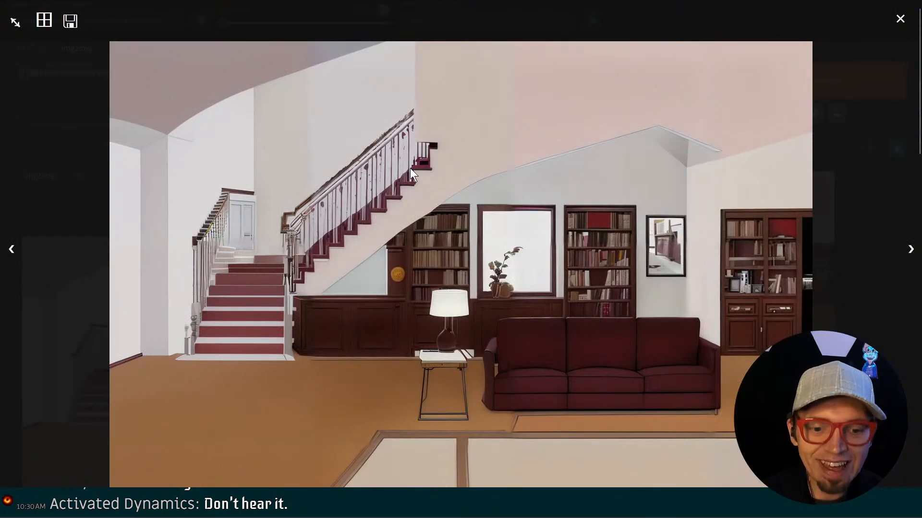
right_click(421, 178)
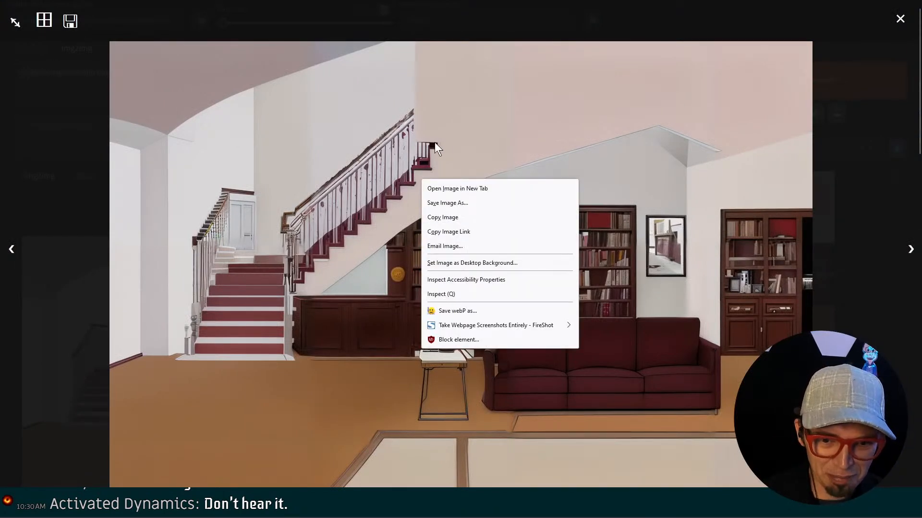
left_click(465, 215)
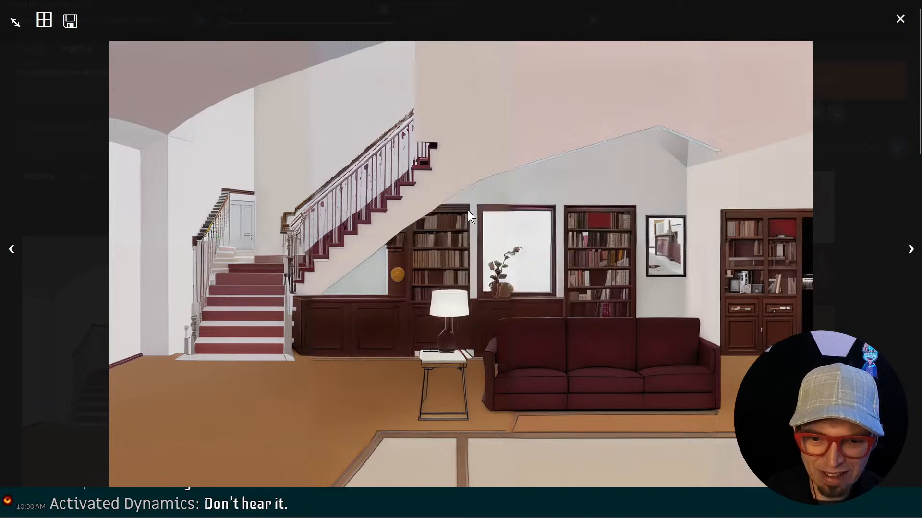
Switch to Photoshop and save the open Option 1 document under the new name Option 2.psd with maximized compatibility
key("alt+Tab")
key("Tab")
key("Tab")
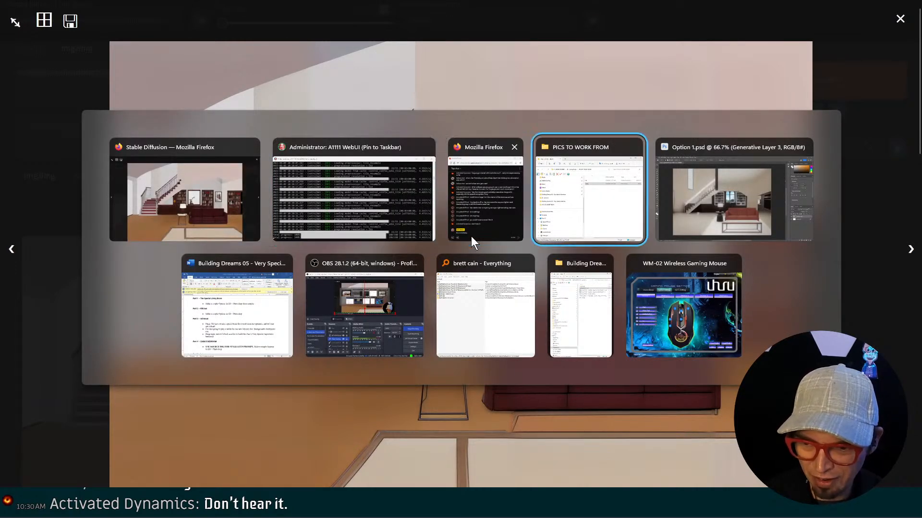
key("Tab")
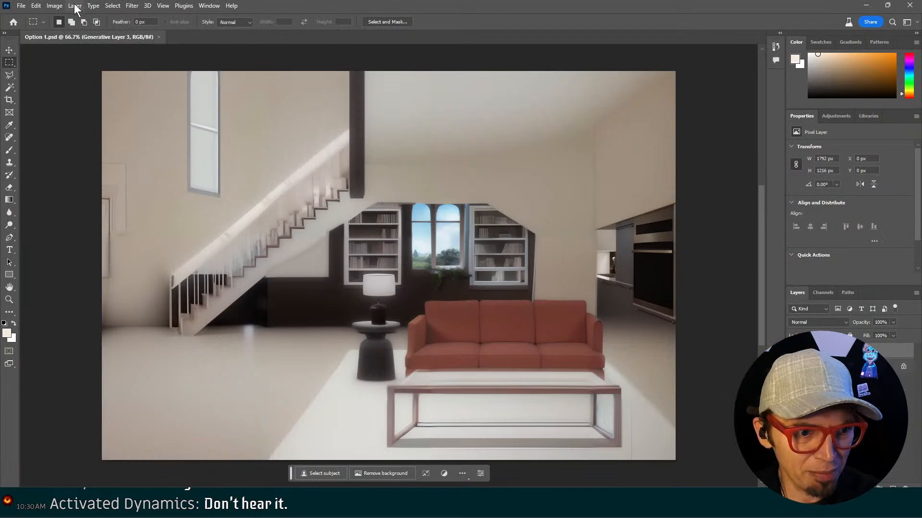
left_click(21, 6)
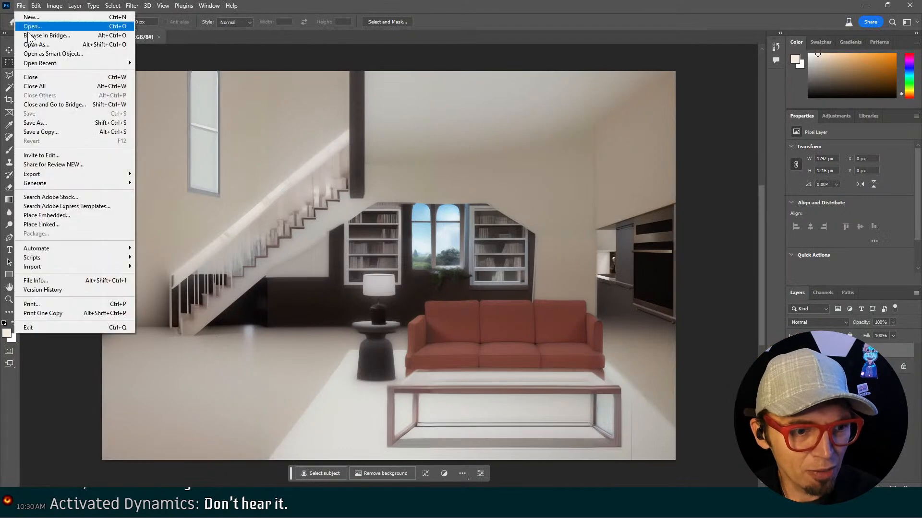
left_click(62, 124)
type("Opti")
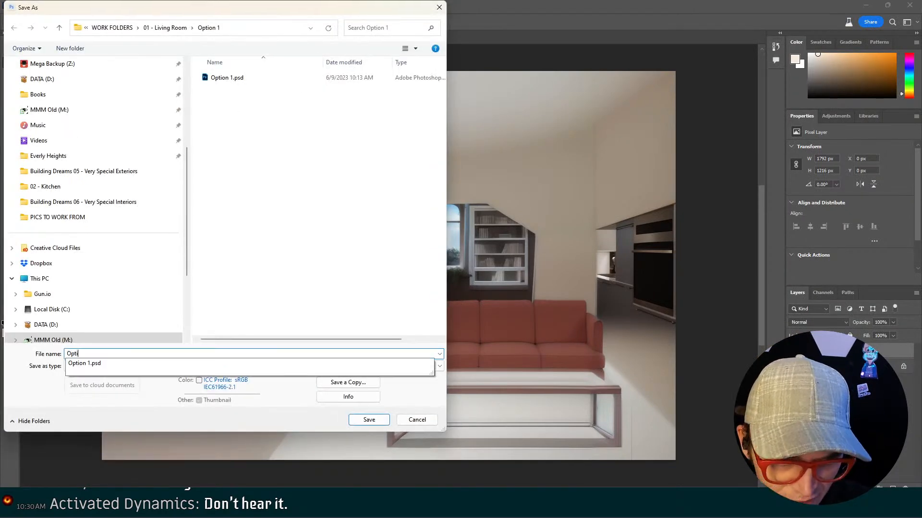
type("on 1")
key("Return")
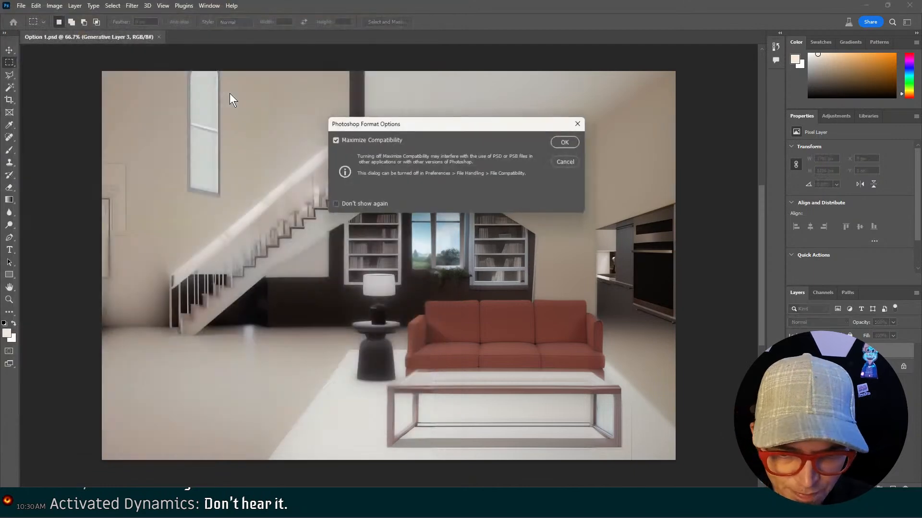
left_click(566, 136)
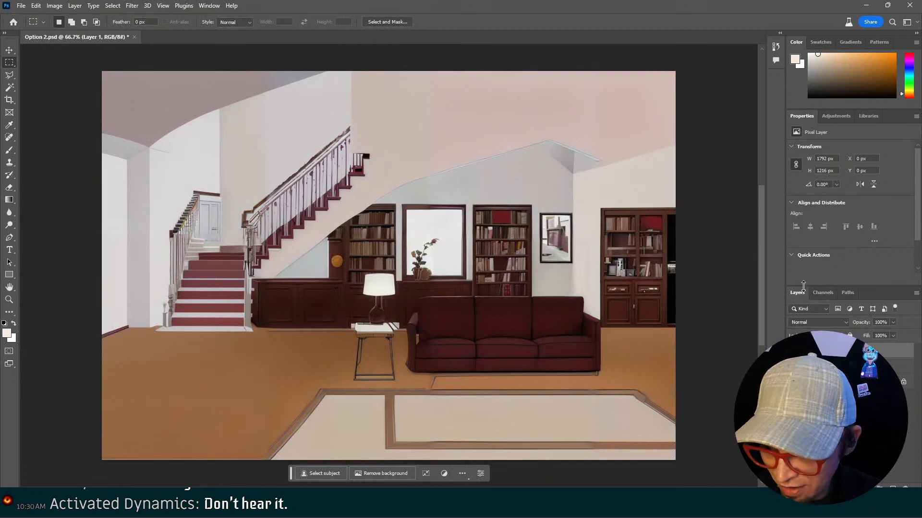
Paste the copied living room image as a new layer and delete the old Generative Layer 3
left_click(835, 365)
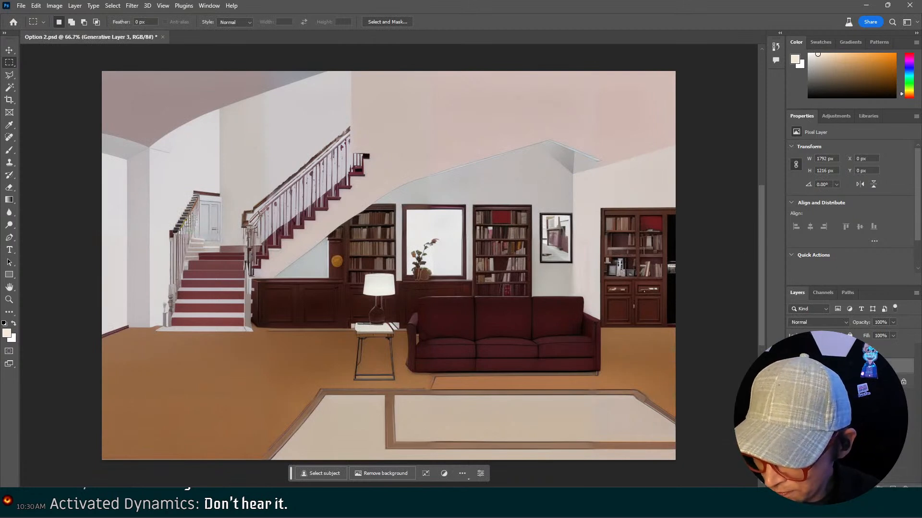
left_click_drag(904, 488, 905, 489)
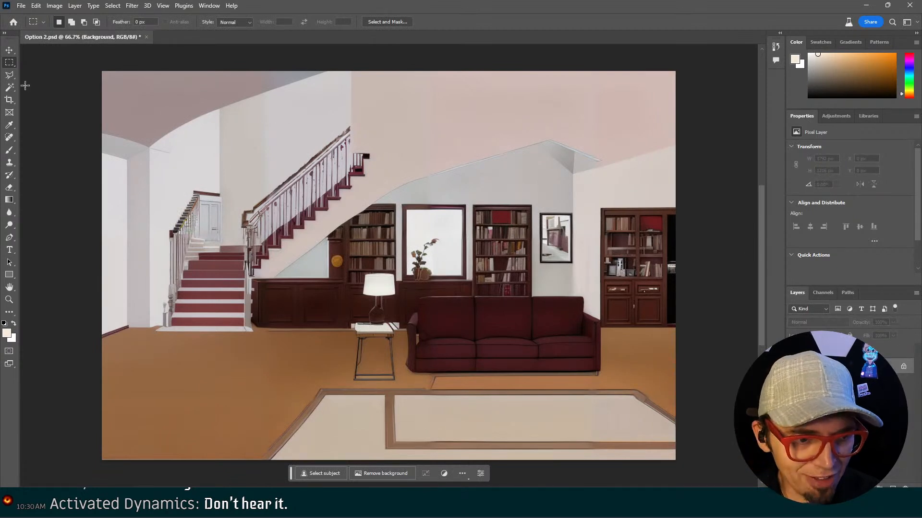
Outline the railing of the upper staircase flight with a polygonal lasso selection, including its newel post down to the floor
left_click(10, 75)
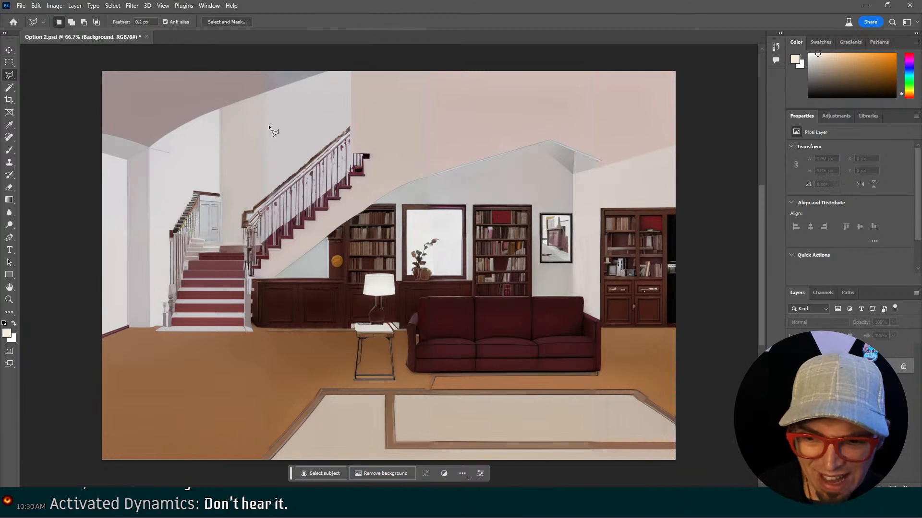
left_click(236, 311)
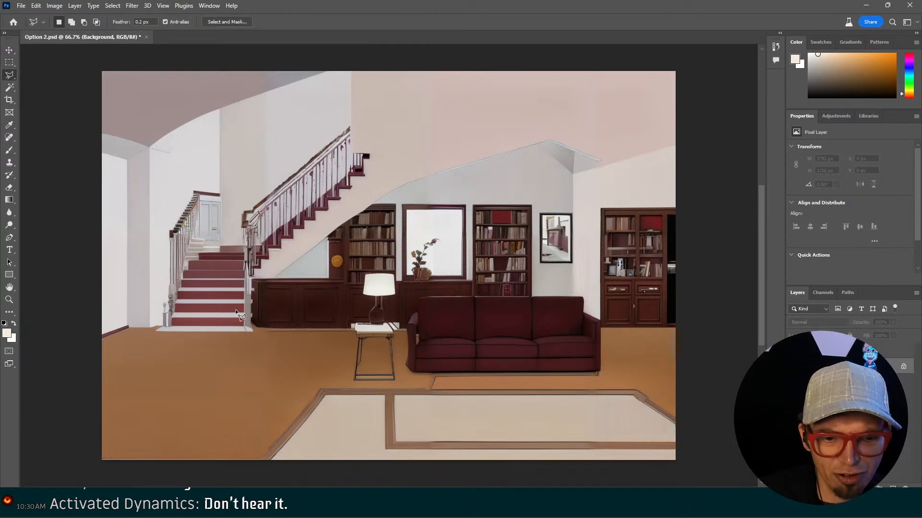
left_click(234, 208)
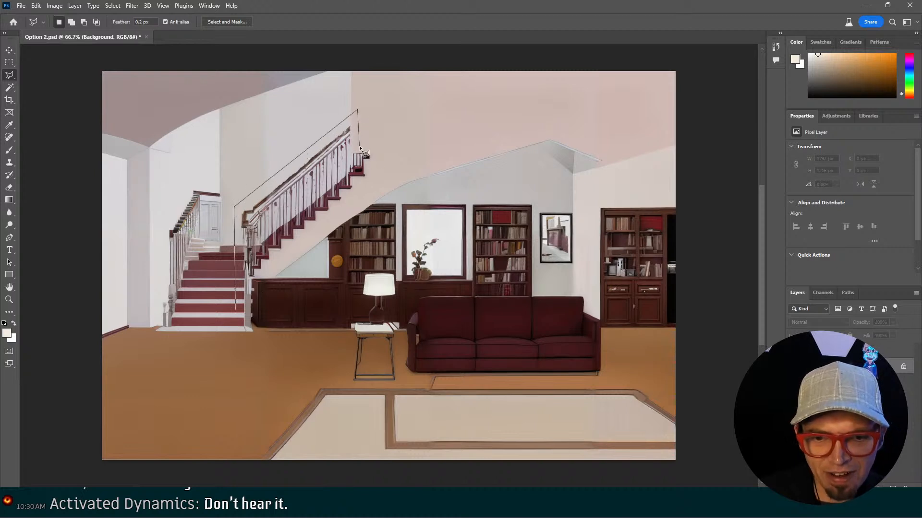
left_click(359, 145)
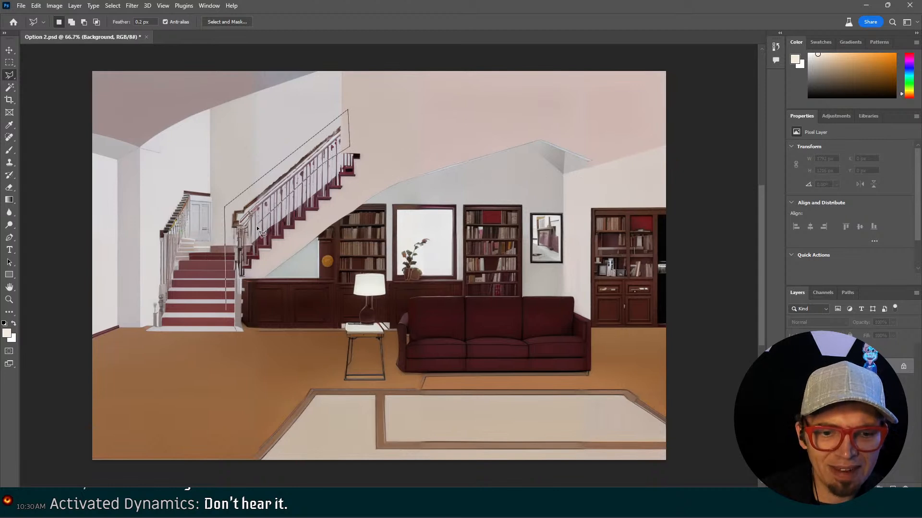
double_click(253, 319)
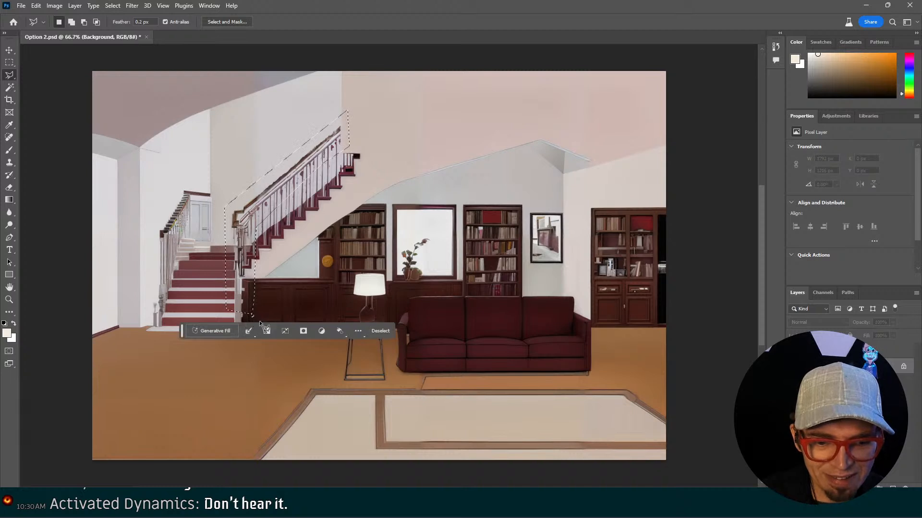
Start a Generative Fill on the selected railing and enter the prompt "a railing by the staircase"
left_click(212, 332)
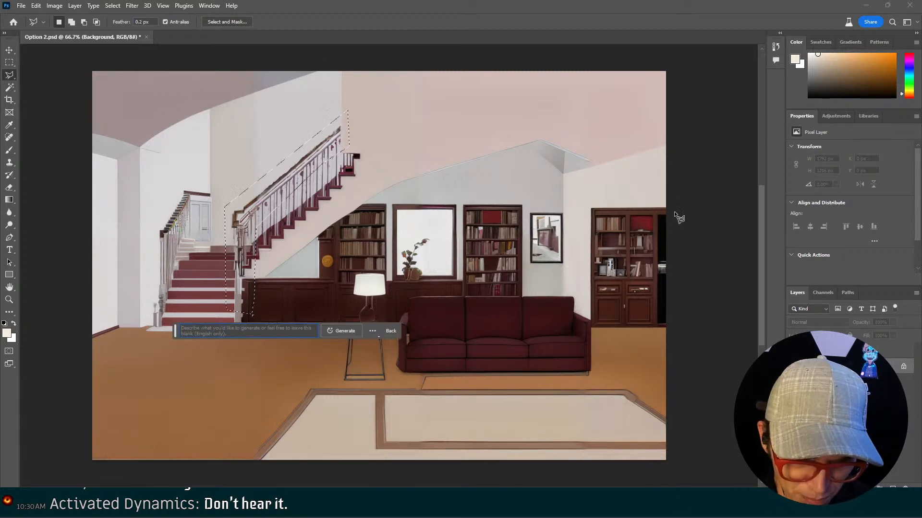
type("a railing ")
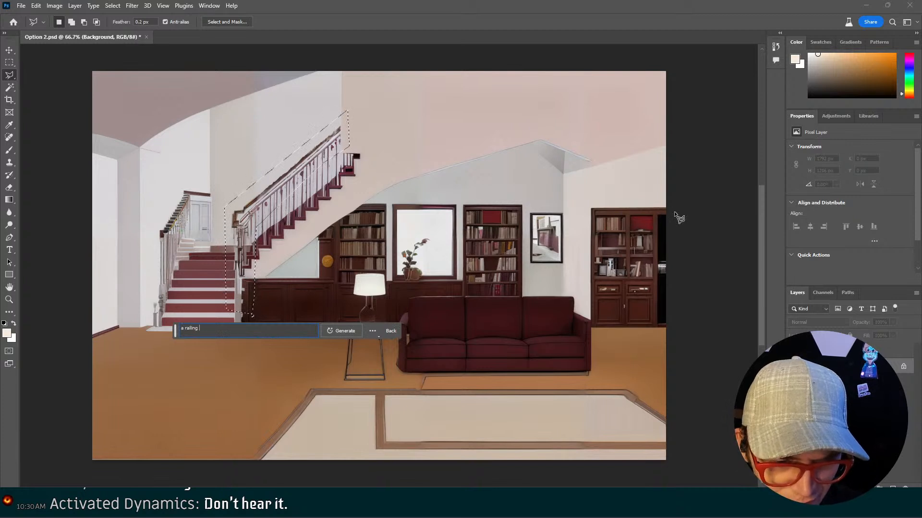
type("by the stairca")
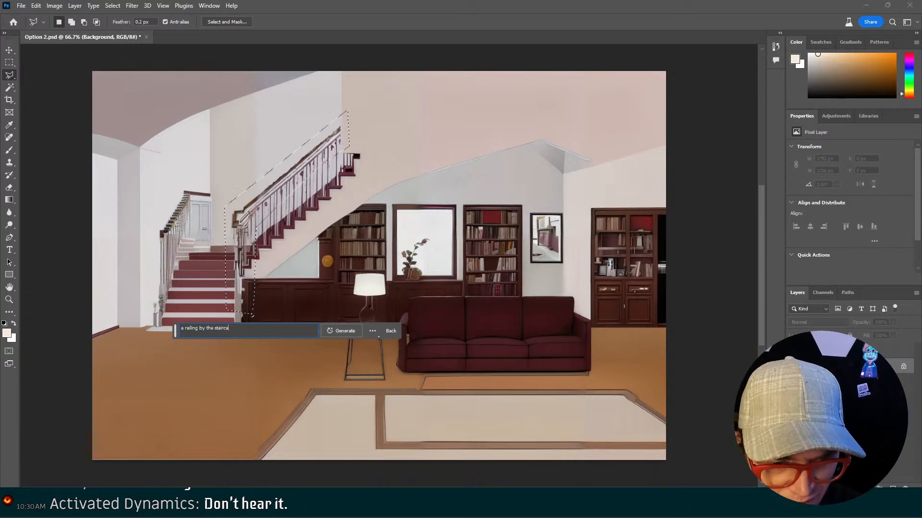
type("se")
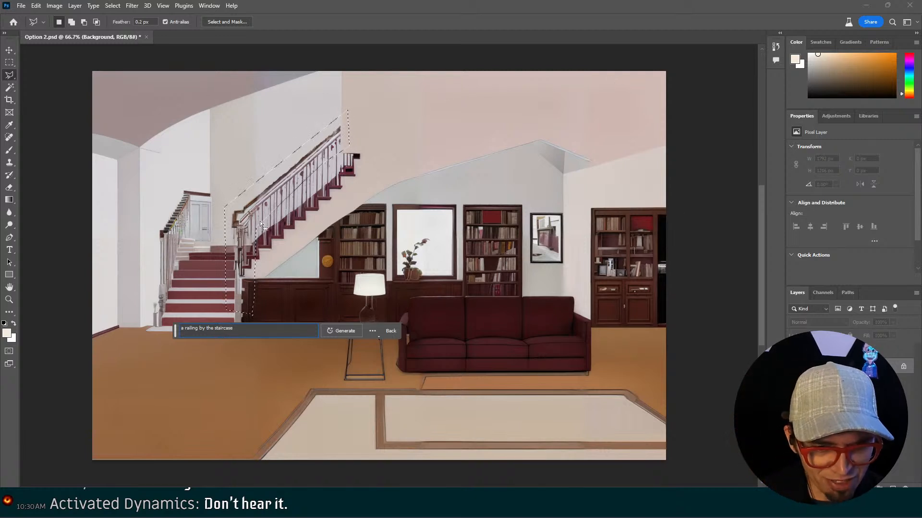
Add the railing on the far side of the lower staircase flight to the existing lasso selection
left_click(179, 266, "shift")
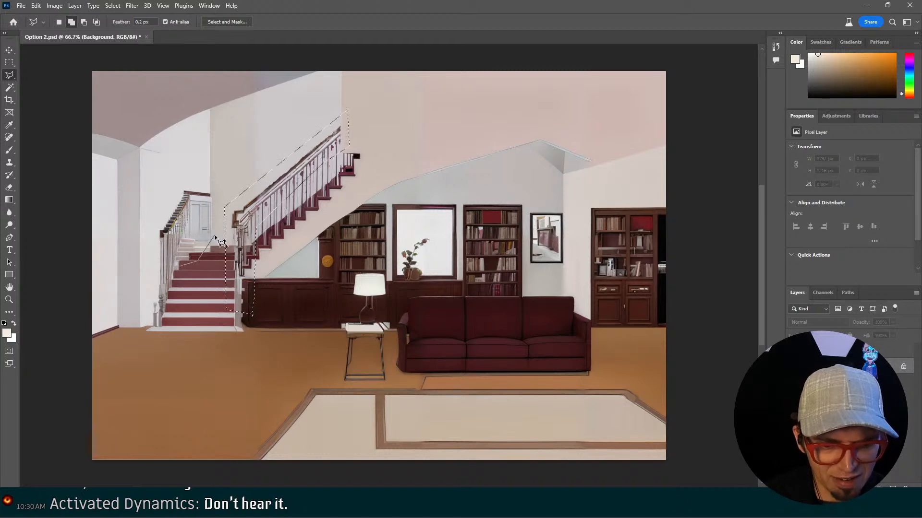
left_click(215, 251)
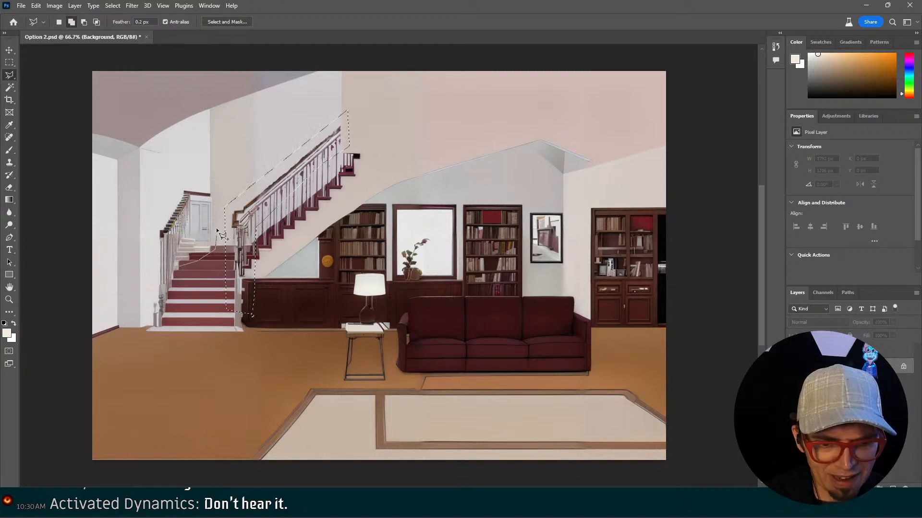
left_click(210, 184)
left_click(174, 189)
left_click(149, 231)
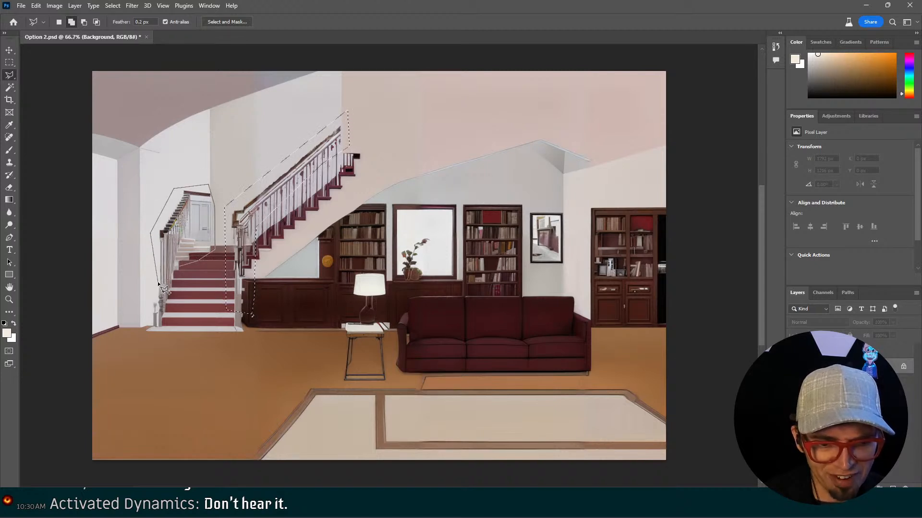
left_click(159, 282)
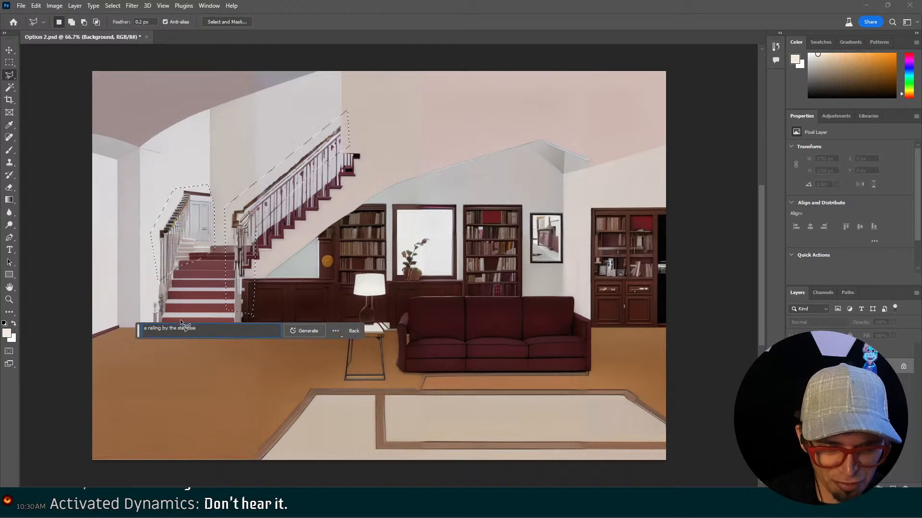
Change the Generative Fill prompt to "wooden railings by the staircase" and generate the variations
left_click_drag(167, 330, 136, 331)
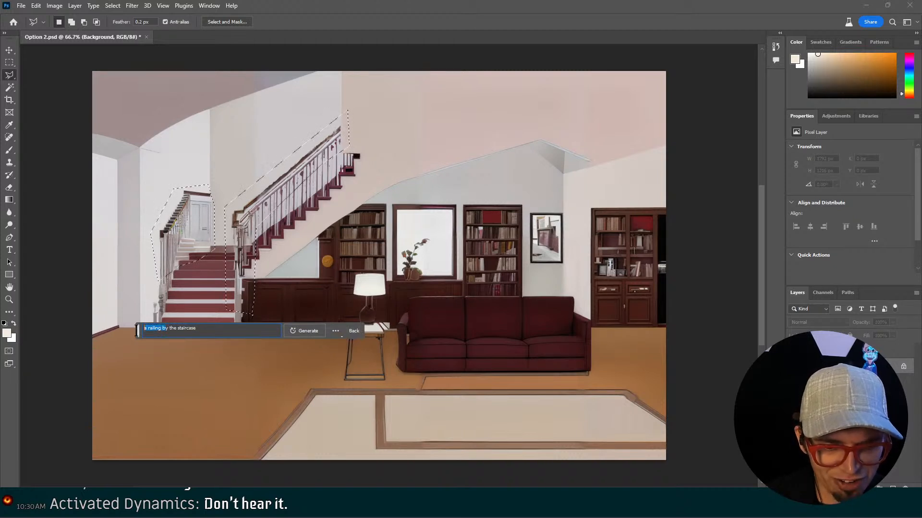
type("railings")
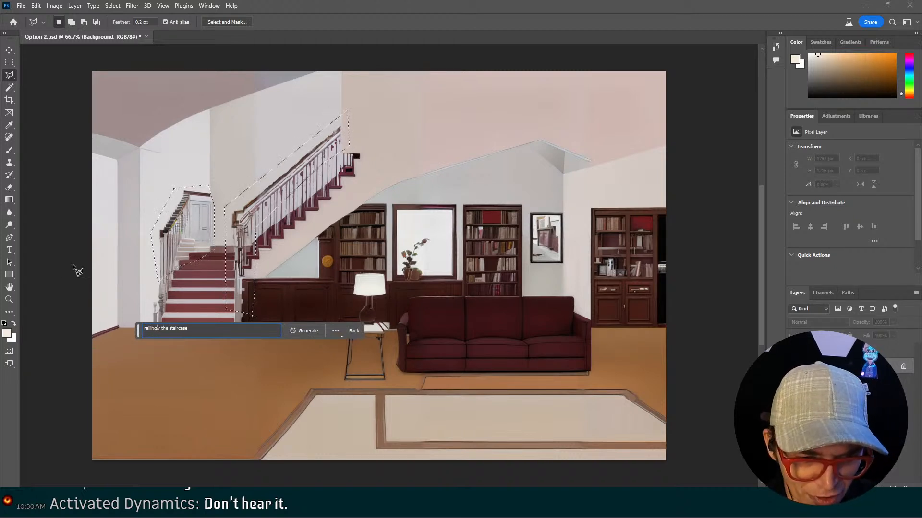
type(" b")
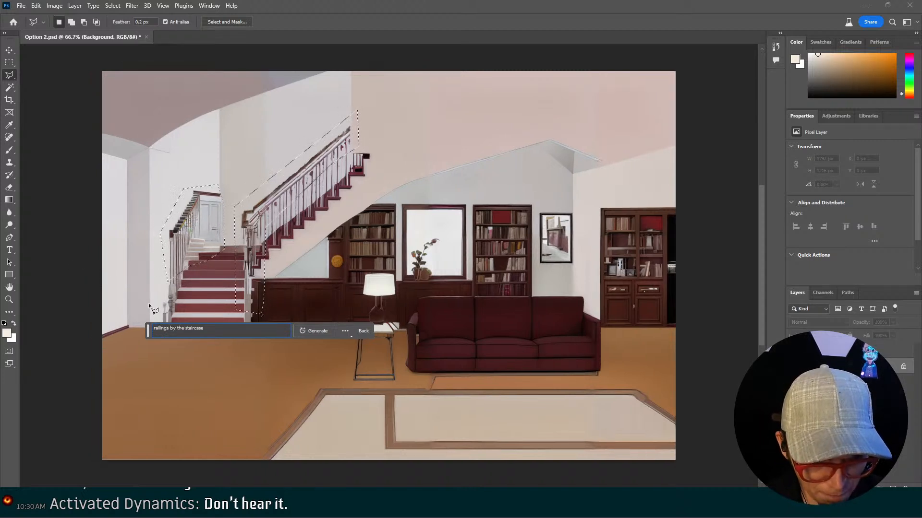
left_click(154, 328)
type("wooden")
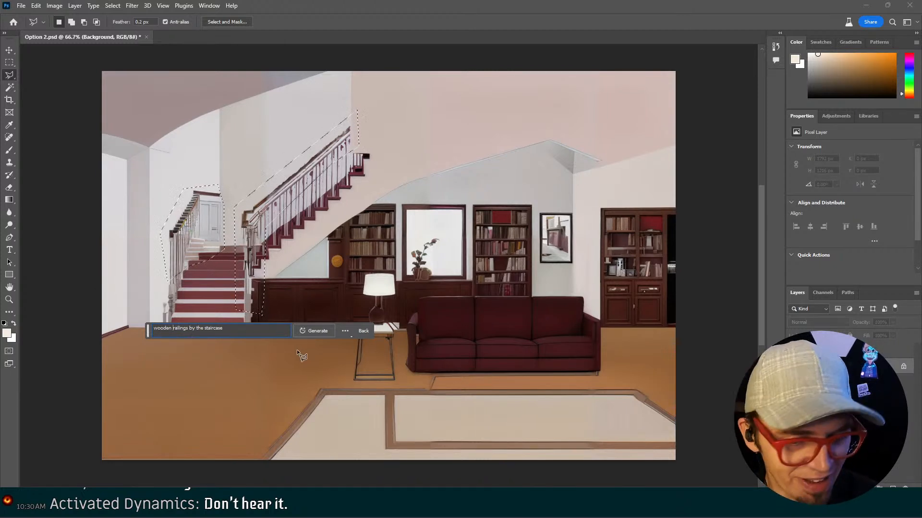
left_click(319, 331)
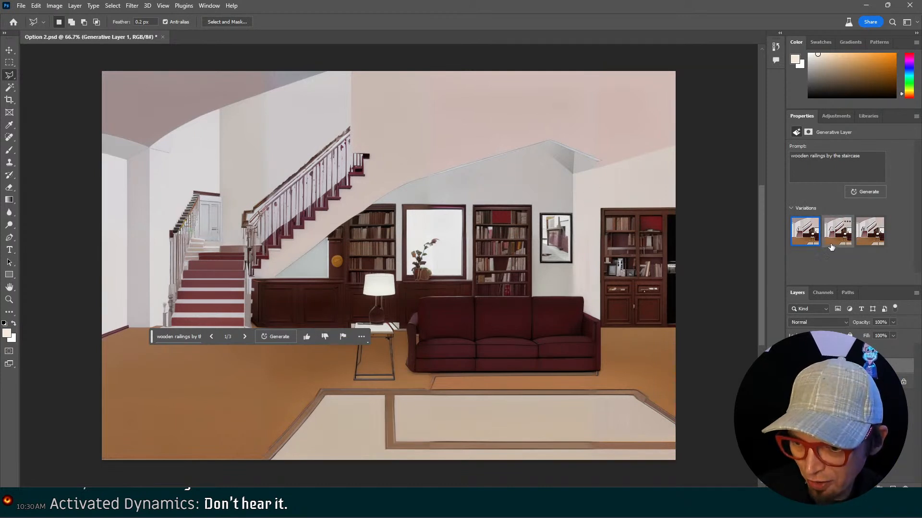
Compare the three wooden railing variations, reload the generated area as a selection and delete the generative layer
left_click(843, 233)
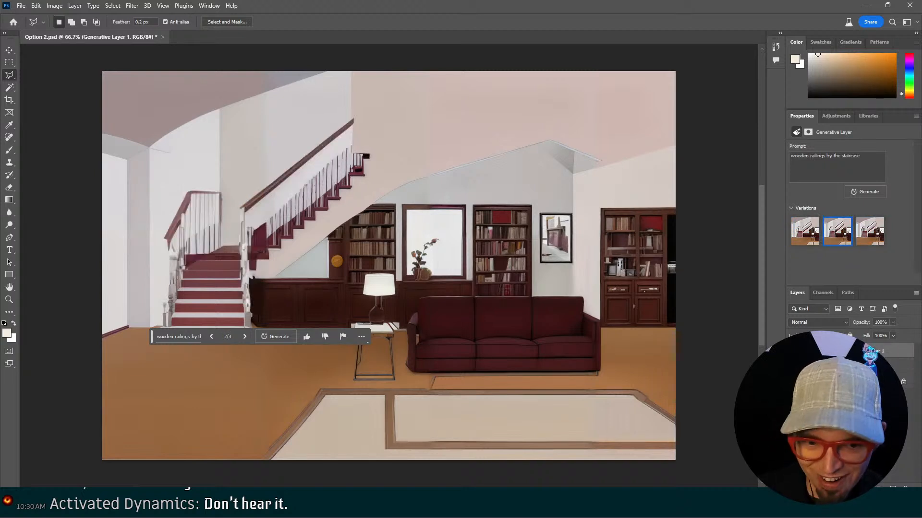
left_click(814, 234)
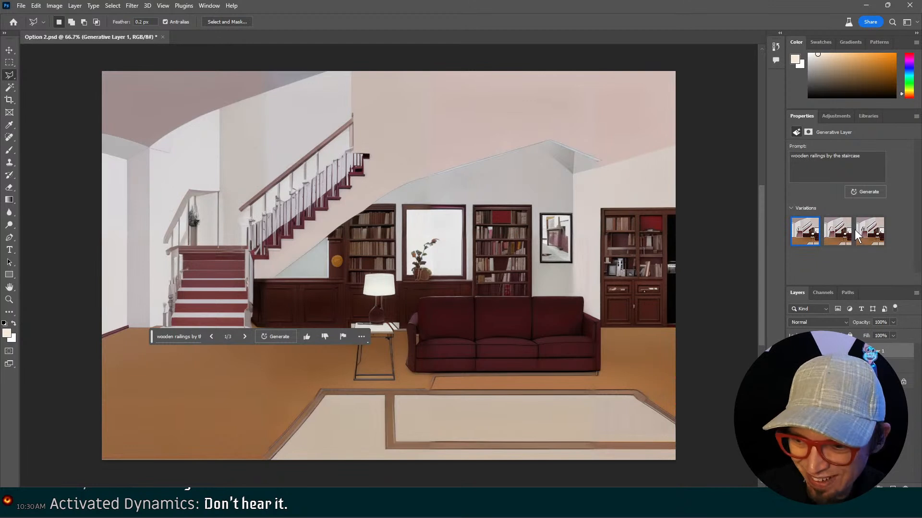
left_click(869, 231)
left_click(827, 352, "ctrl")
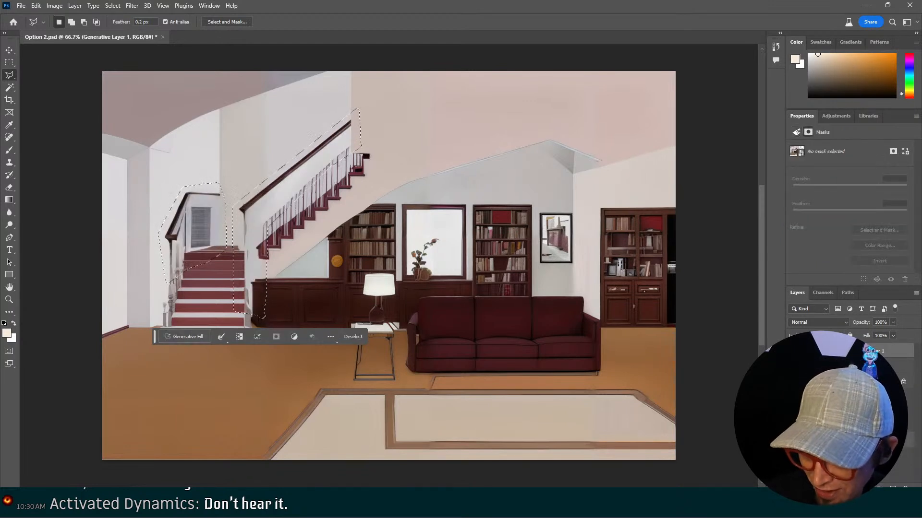
key("Delete")
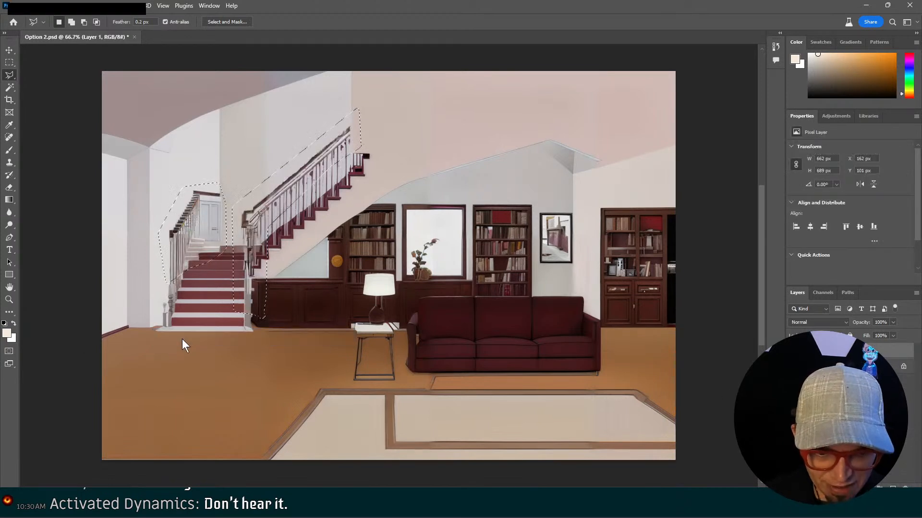
Run a Generative Fill on the railing selection with the prompt "wooden railings along the staircase"
left_click(183, 338)
type("wo")
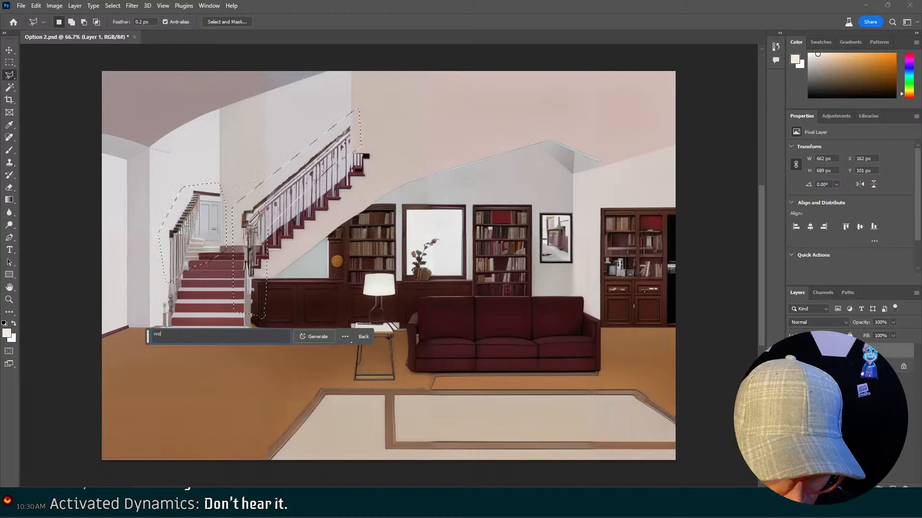
type("oden railing")
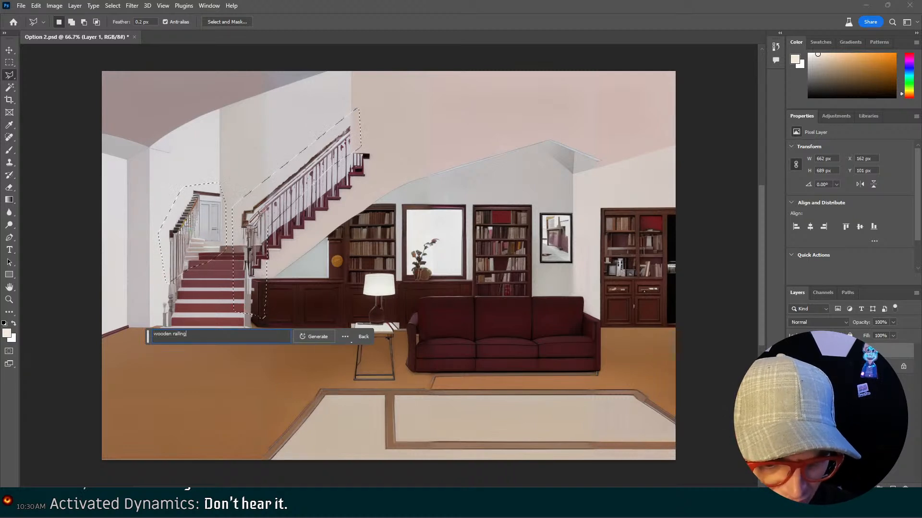
type("s")
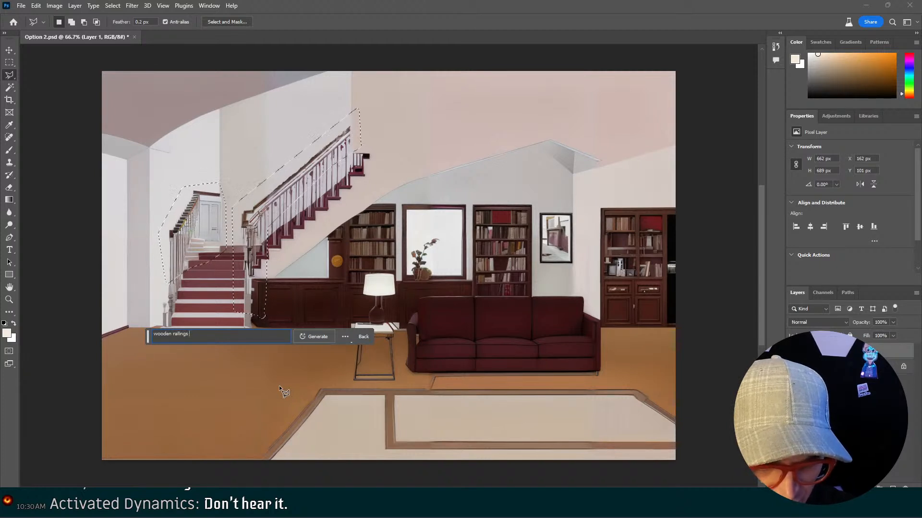
type("along the st")
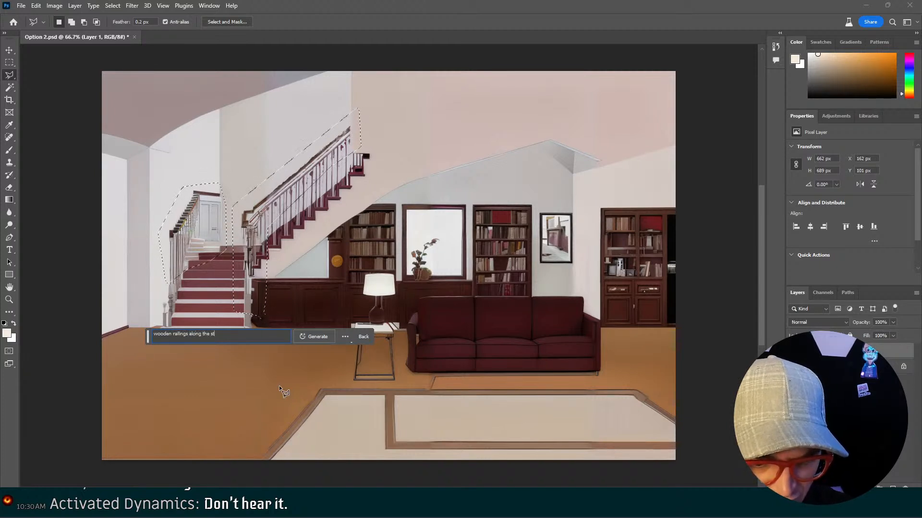
type("aircase")
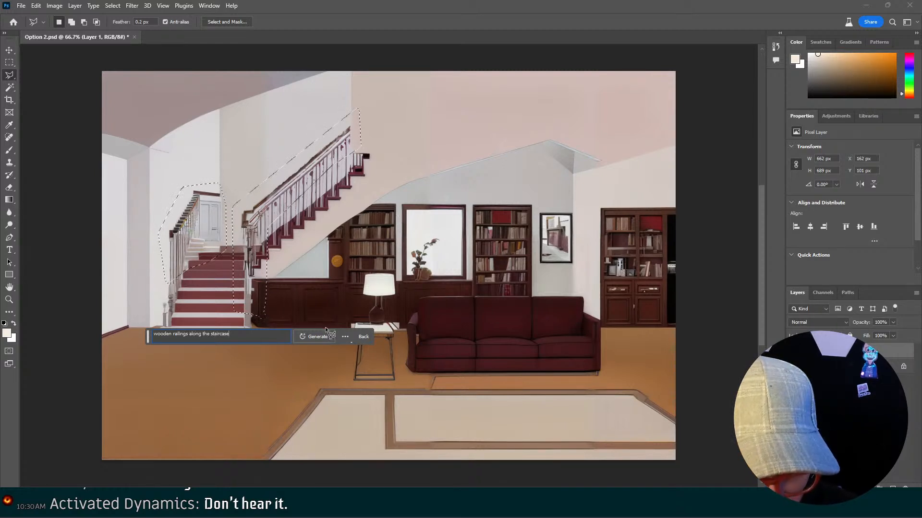
left_click(312, 336)
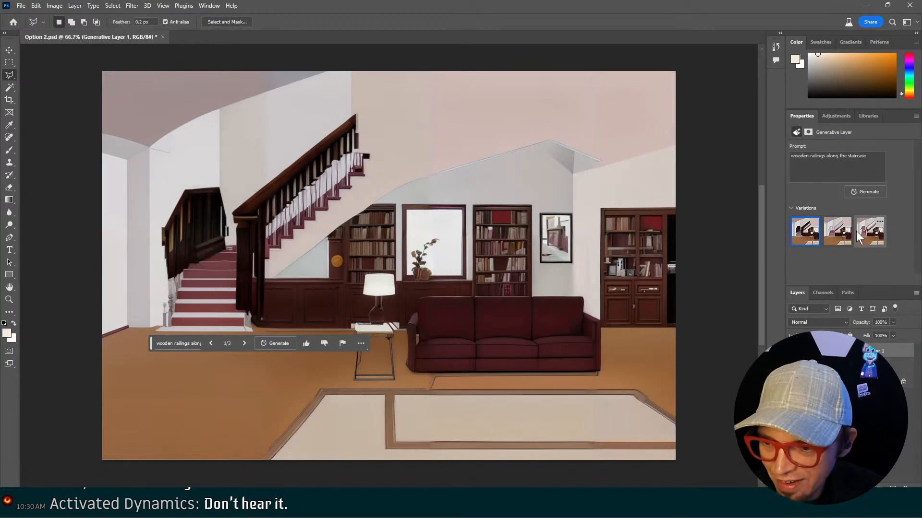
Compare the second and third railing variations and delete the generative layer
left_click(841, 239)
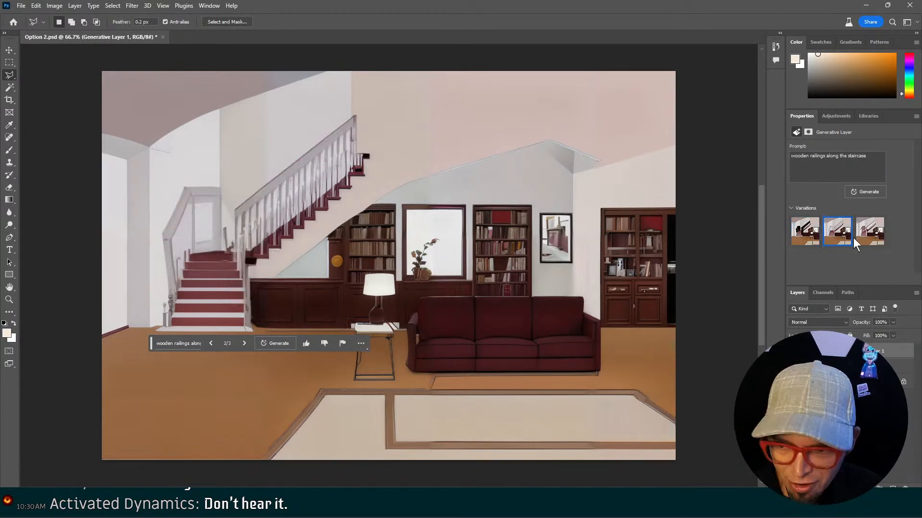
left_click(864, 232)
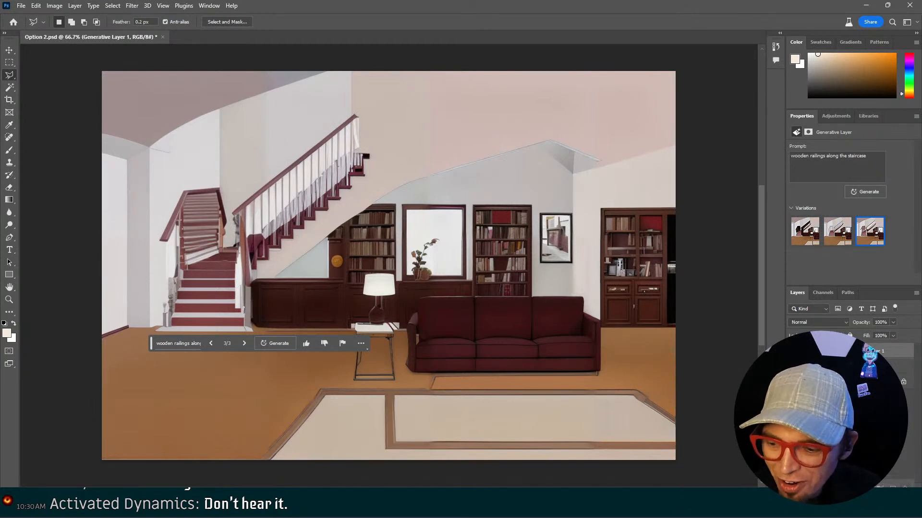
left_click(905, 489)
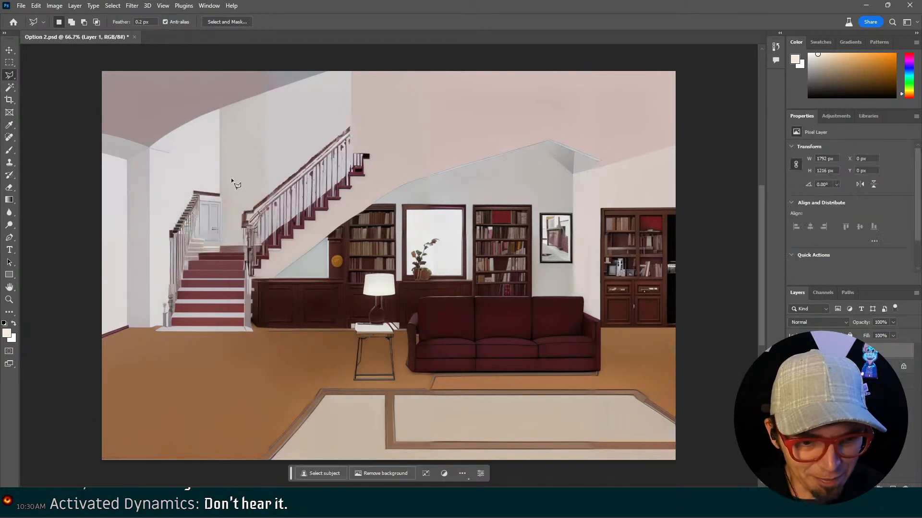
Outline the outer railing of the lower staircase flight with a polygonal lasso selection, from the floor to the landing and back along the steps
left_click(189, 320)
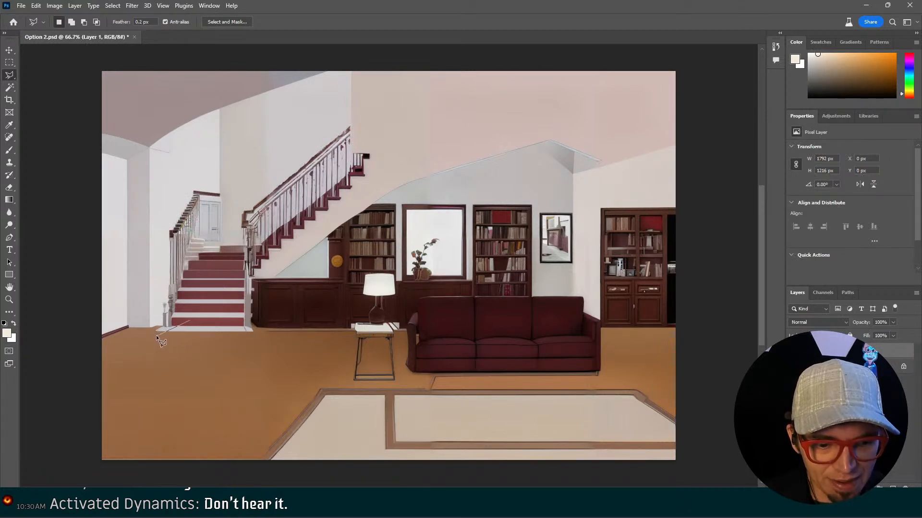
left_click(156, 335)
left_click(171, 188)
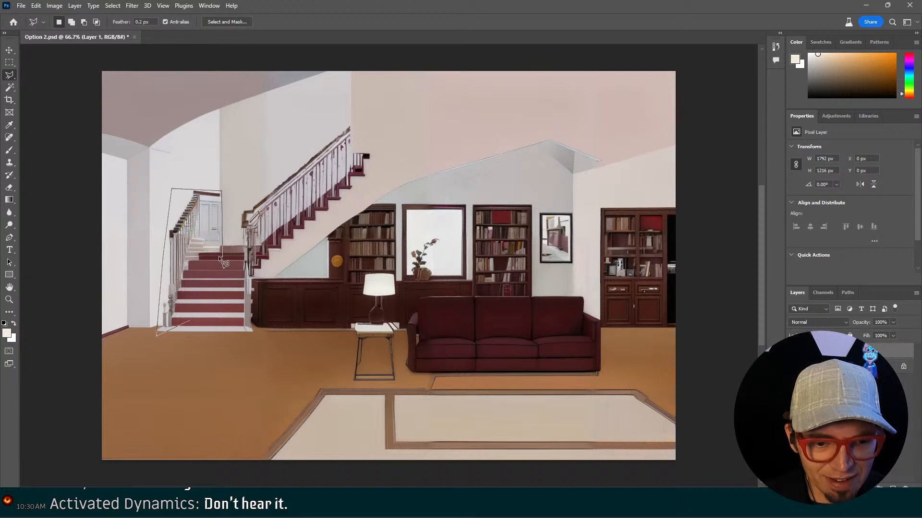
left_click(198, 261)
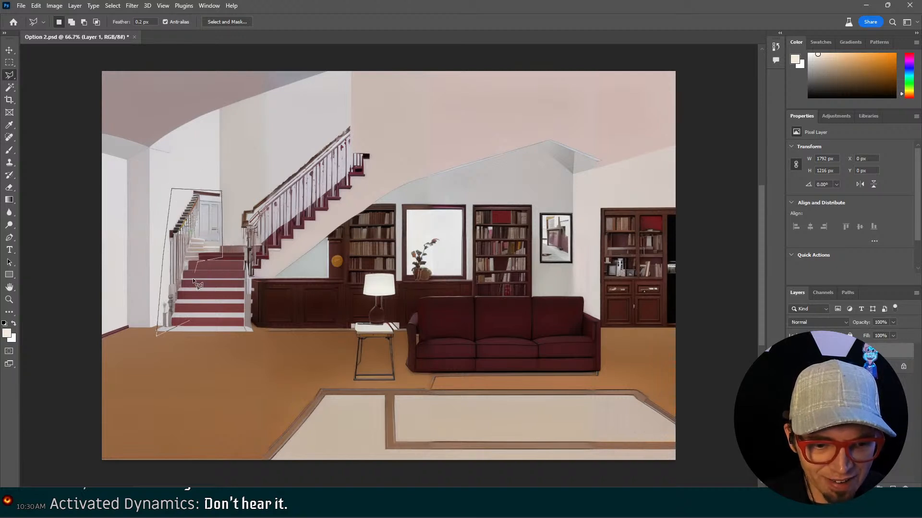
double_click(190, 319)
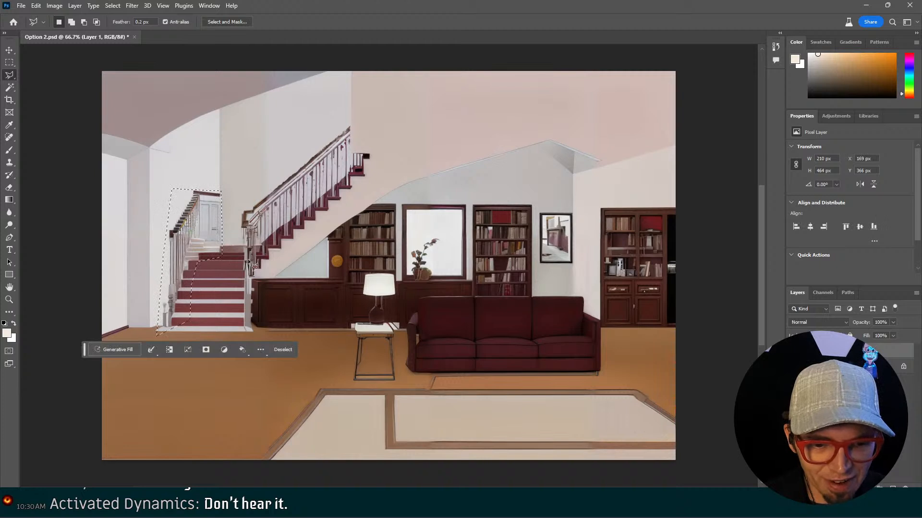
Add the railing of the upper staircase flight and its newel post to the lasso selection
left_click(238, 207)
left_click(253, 298)
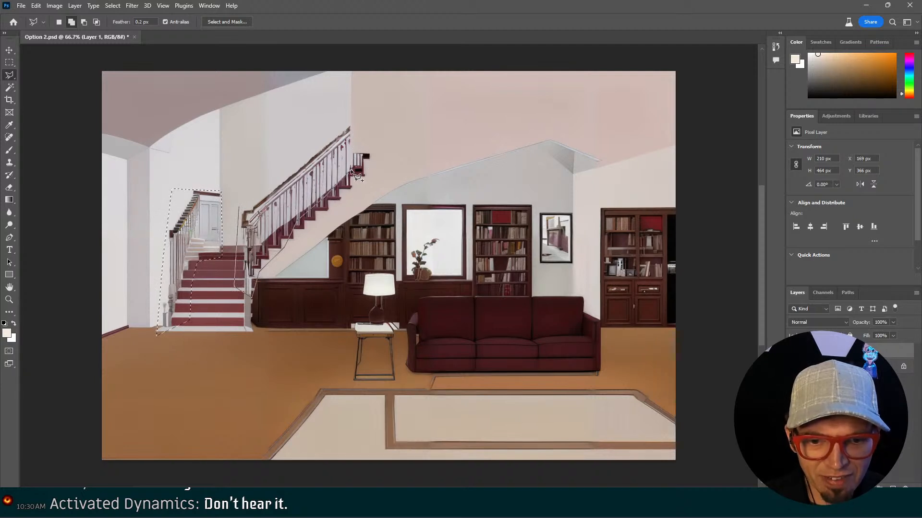
left_click(264, 181)
double_click(253, 184)
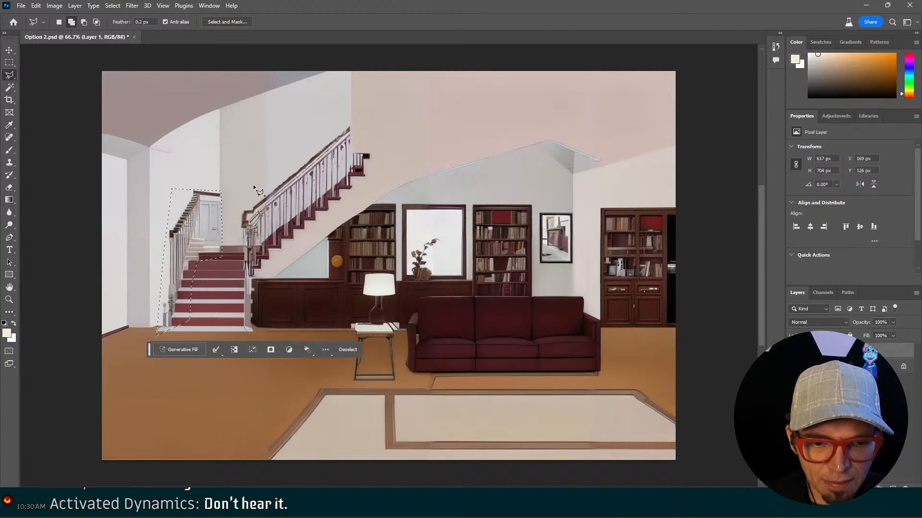
Generate railings in the selection with the prompt "staircase railings" and choose the third variation
left_click(185, 350)
type("stair")
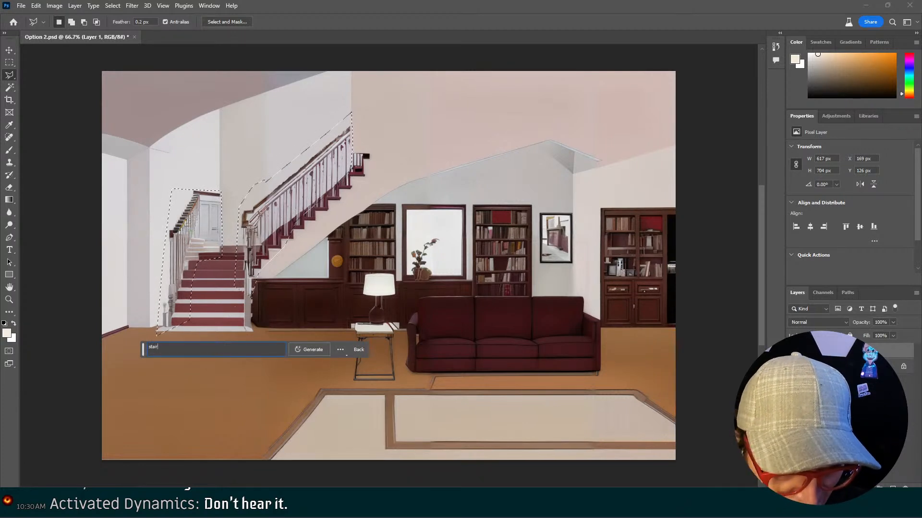
type("case railings")
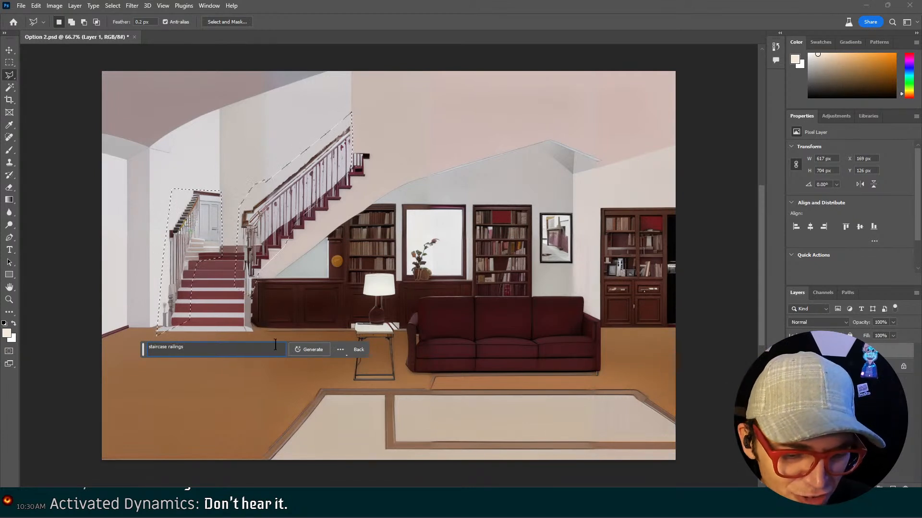
left_click(292, 350)
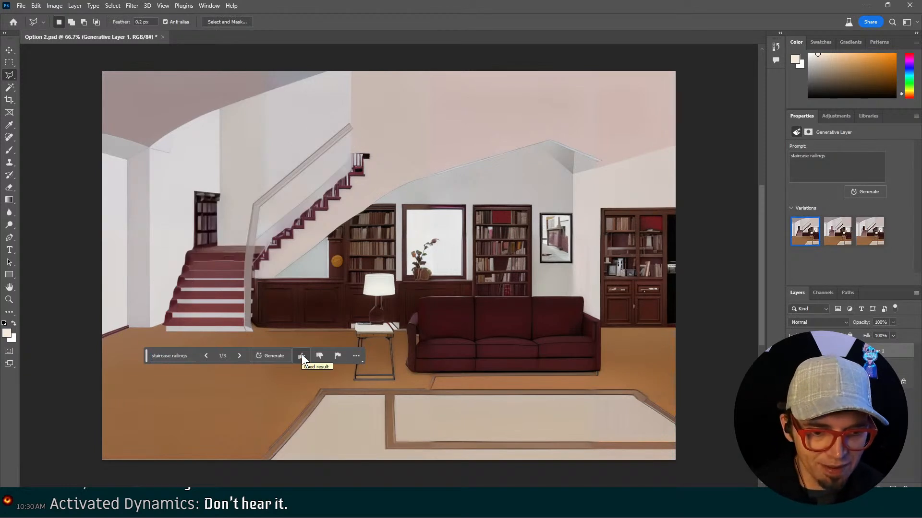
left_click(837, 230)
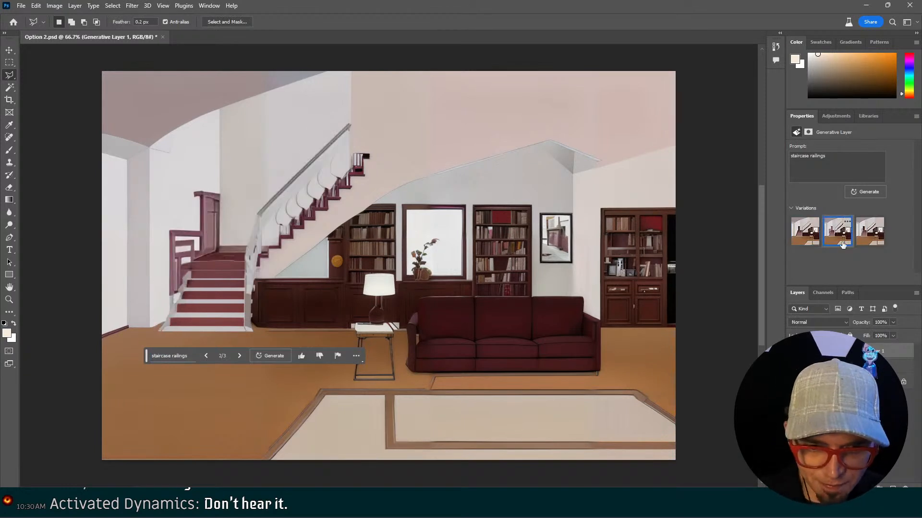
left_click(870, 235)
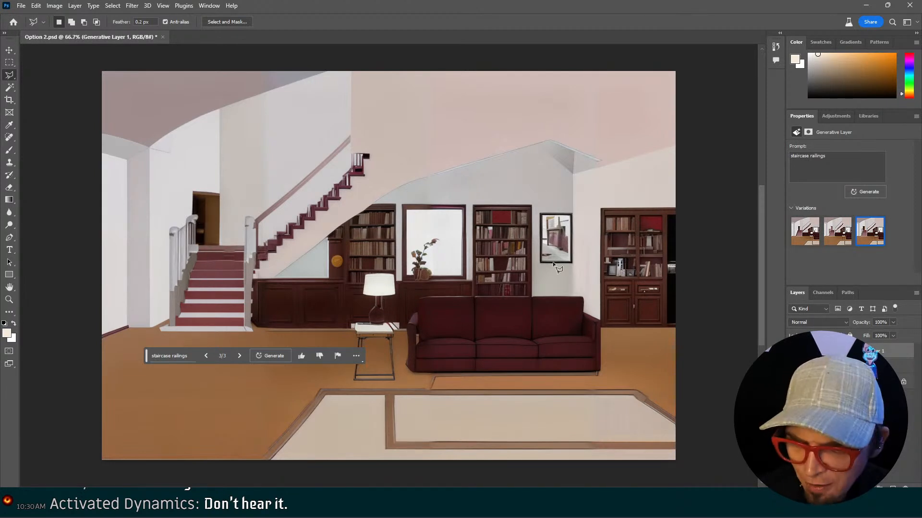
Merge the generative railing layer with the room image layer below it and save the document
left_click(855, 367, "shift")
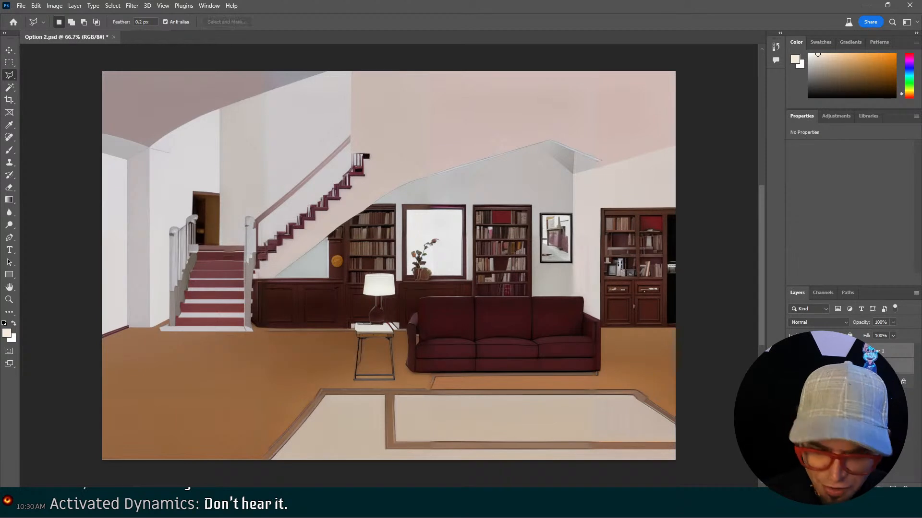
left_click(854, 351)
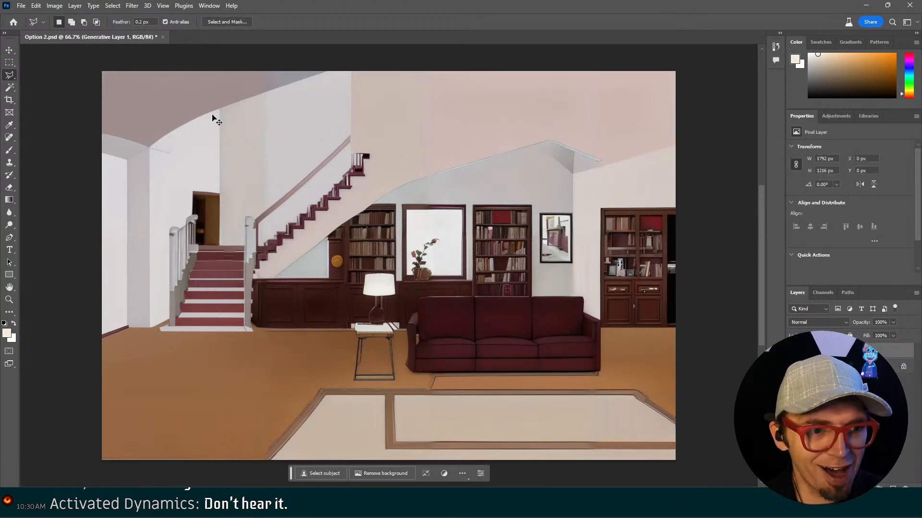
key("ctrl+s")
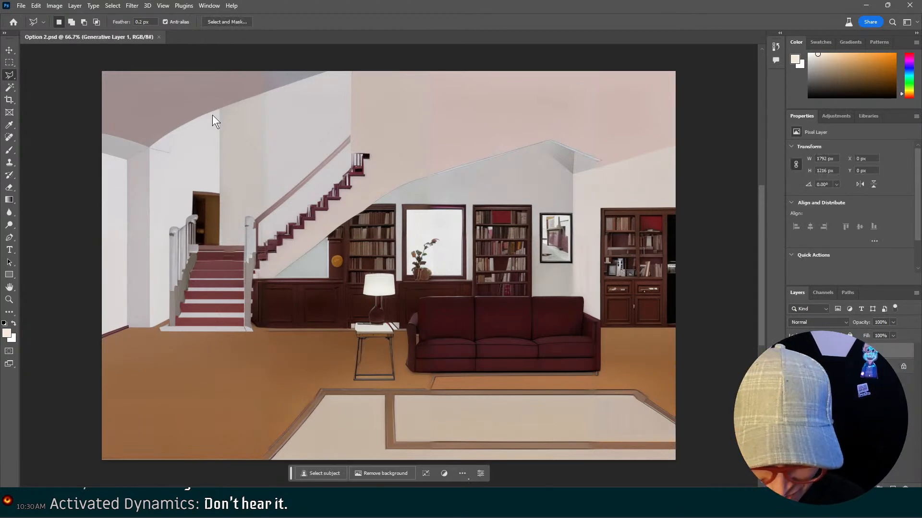
Switch to the Stable Diffusion web UI, close the enlarged living room preview and reload the page to reset it
left_click(458, 509)
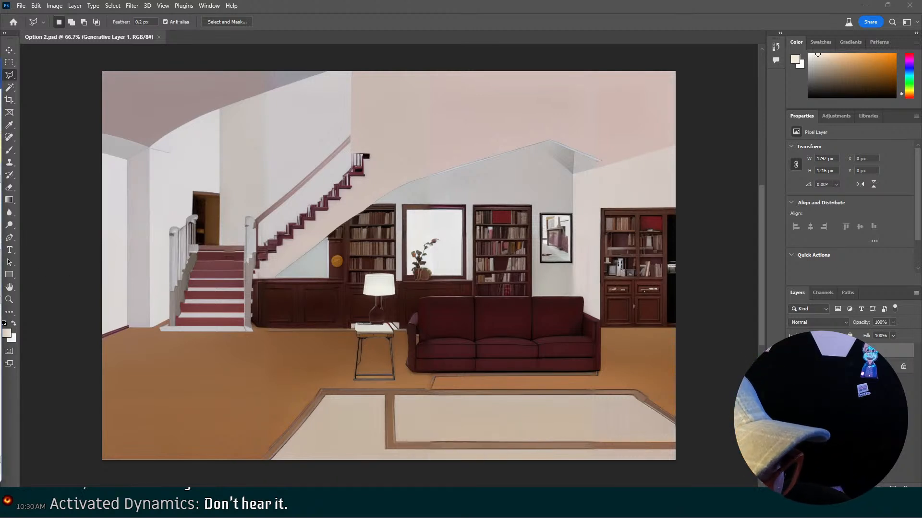
left_click(866, 3)
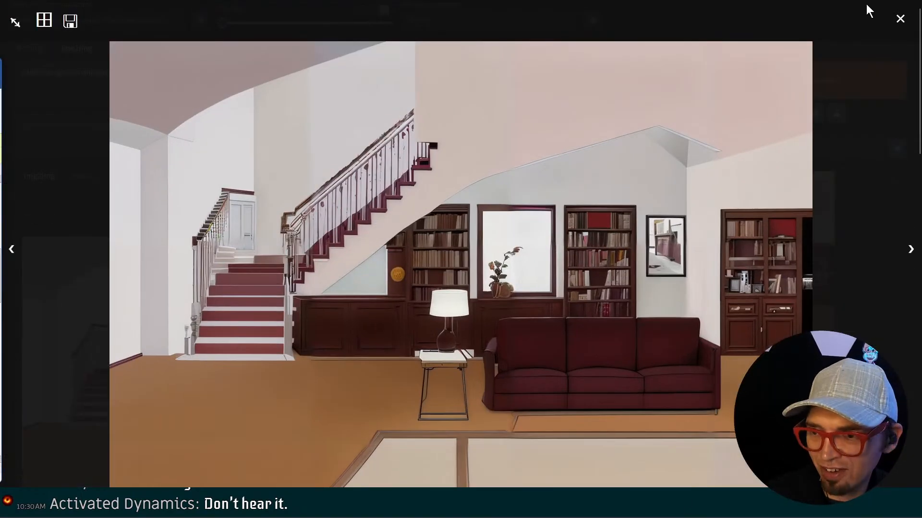
left_click(901, 20)
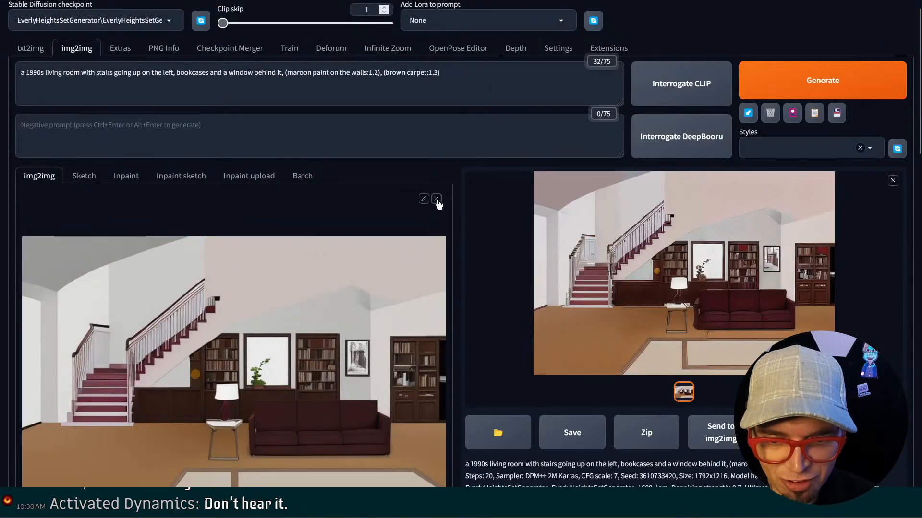
key("F5")
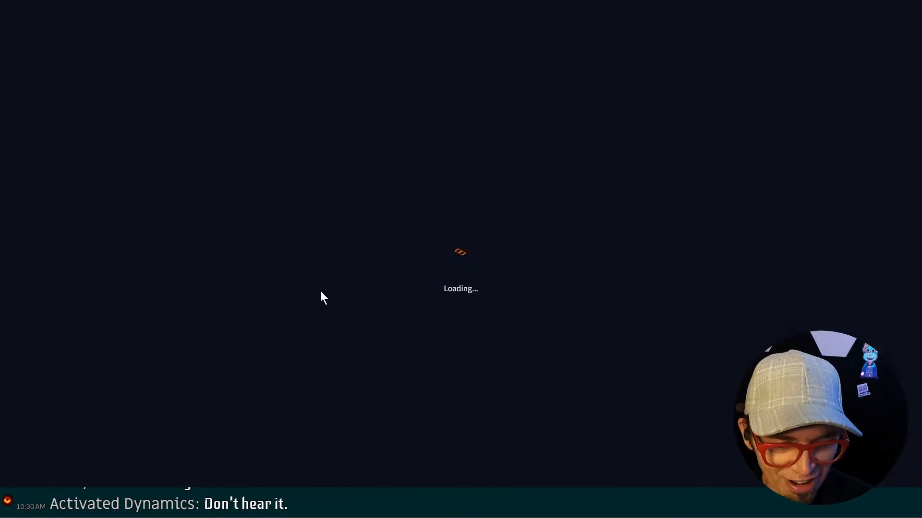
key("alt+Tab")
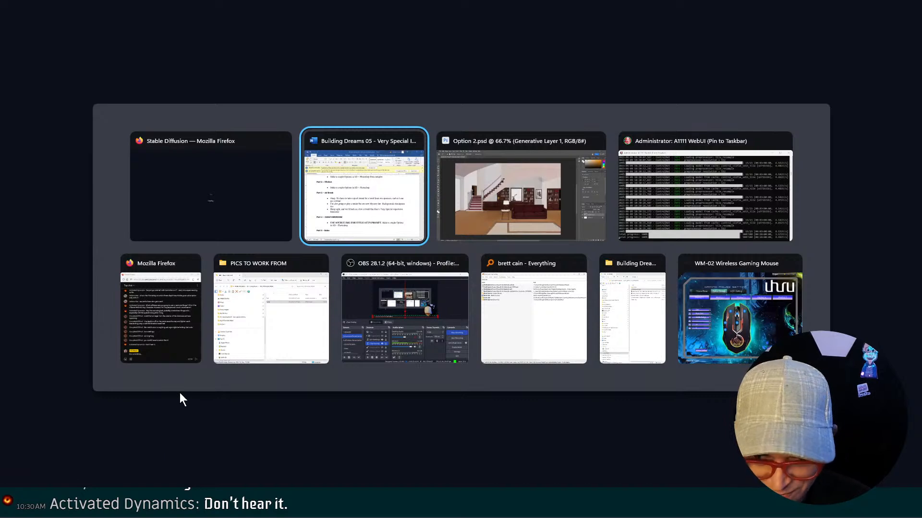
key("Escape")
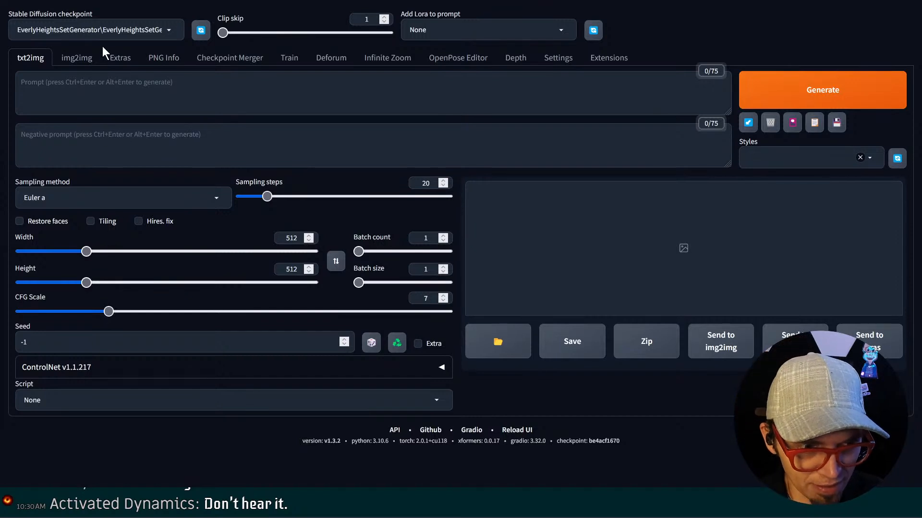
Load the flat kitchen render with the dining table as the img2img source image
left_click(75, 61)
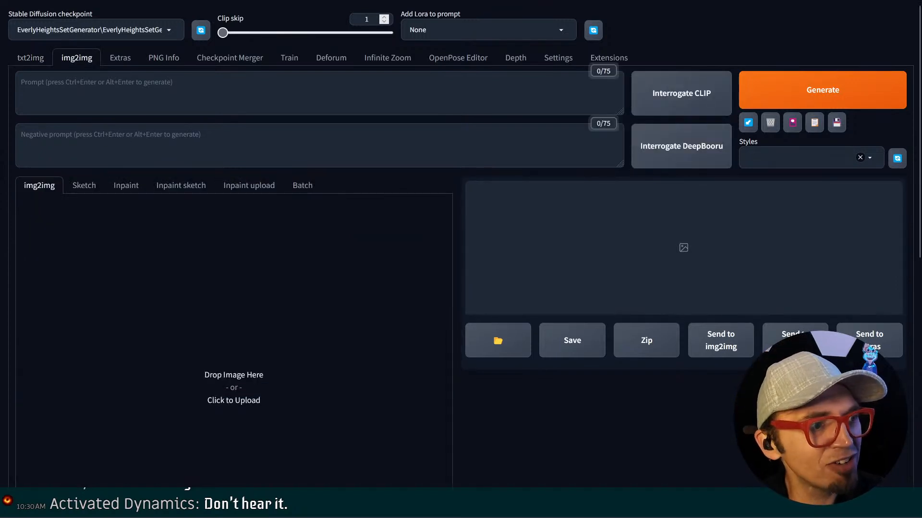
left_click_drag(10, 110, 307, 347)
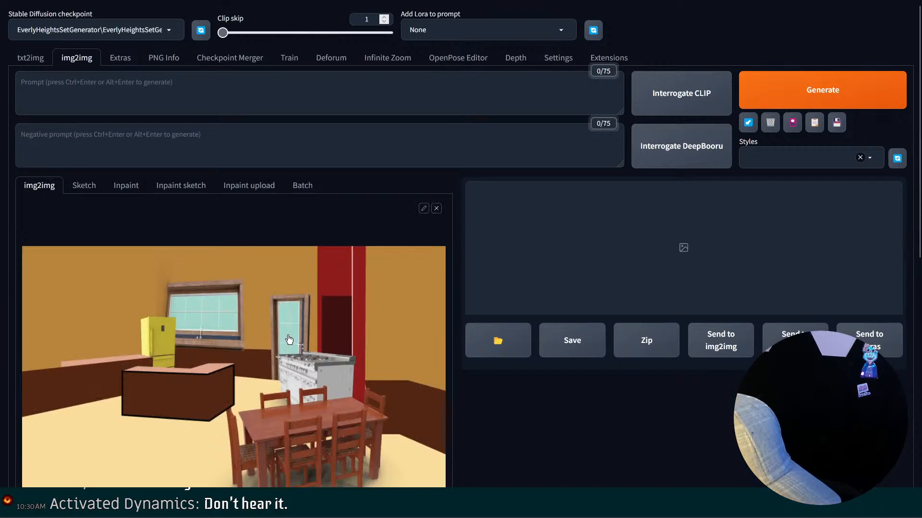
Set the output width to 768 for the kitchen image
scroll(289, 339, "down", 5)
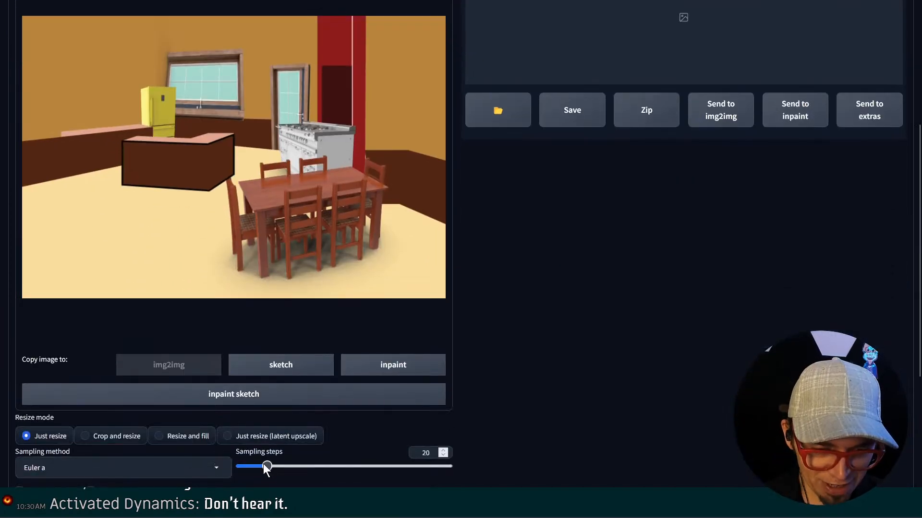
scroll(263, 464, "down", 2)
double_click(285, 415)
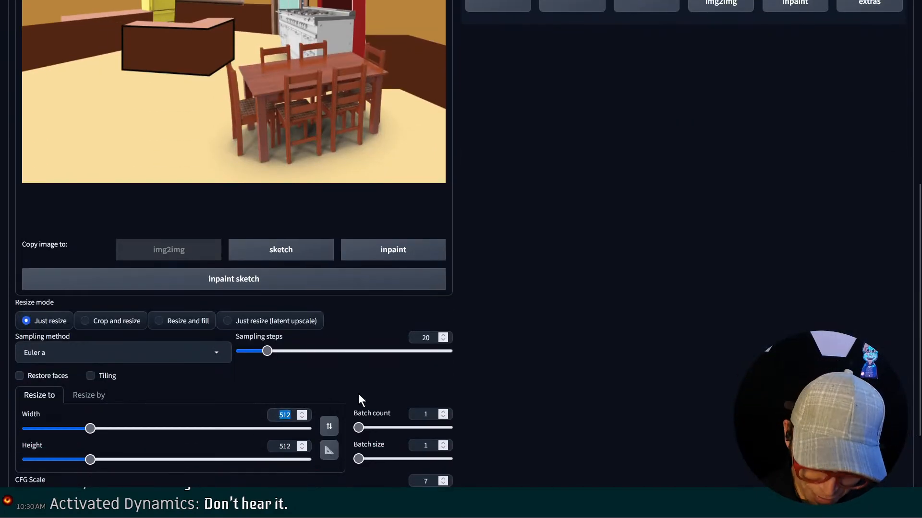
type("768")
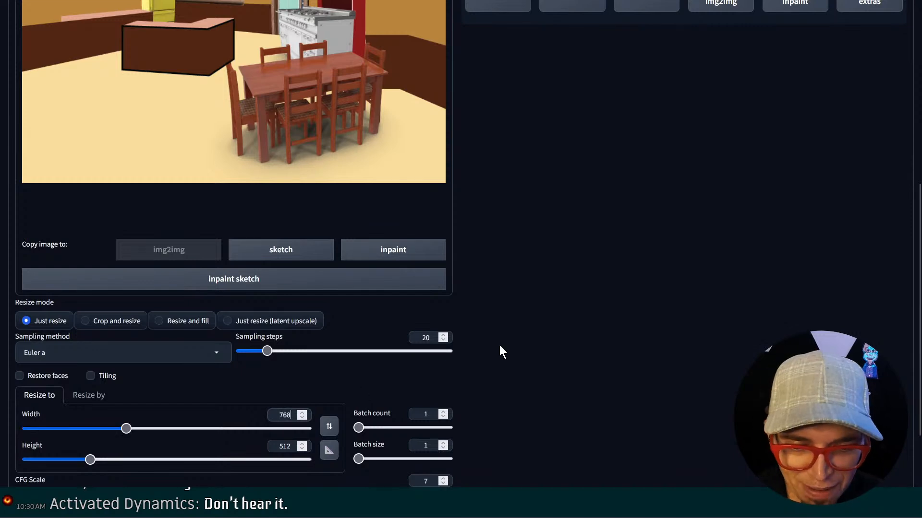
Enter the prompt "a suburban kitchen, 1990s, wood paneling, dining room table and chairs"
scroll(643, 300, "up", 2)
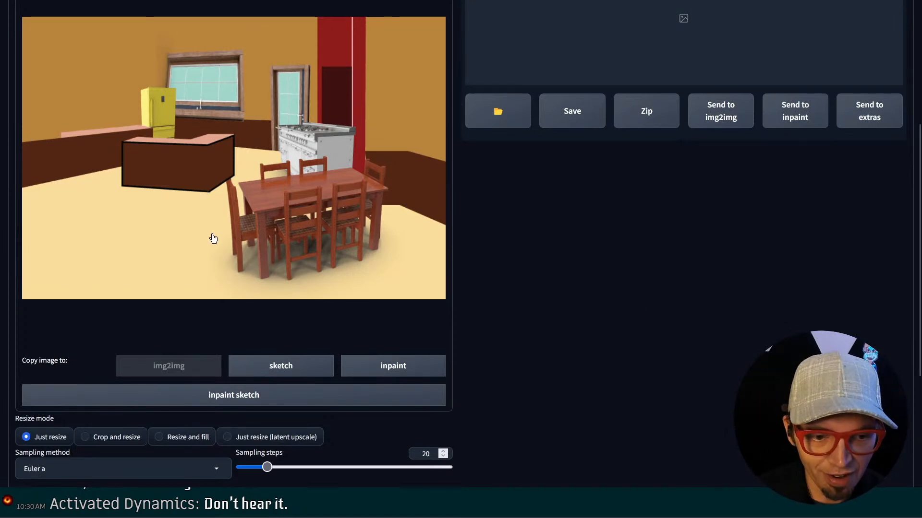
scroll(212, 237, "up", 5)
left_click(233, 78)
type("a")
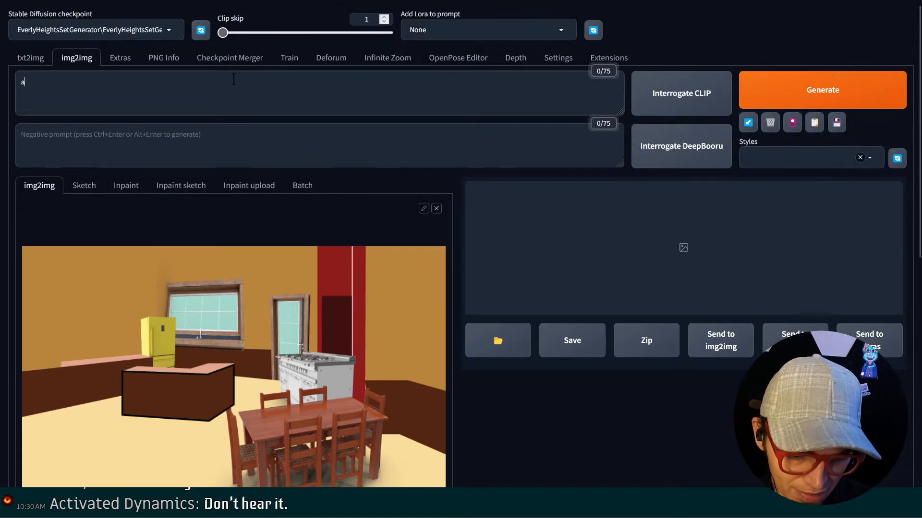
type(" subur")
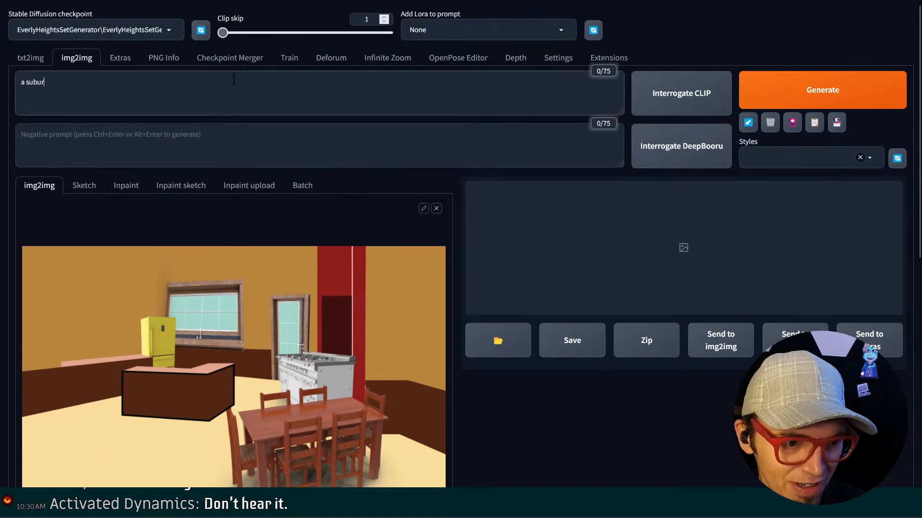
type("ban kitchen")
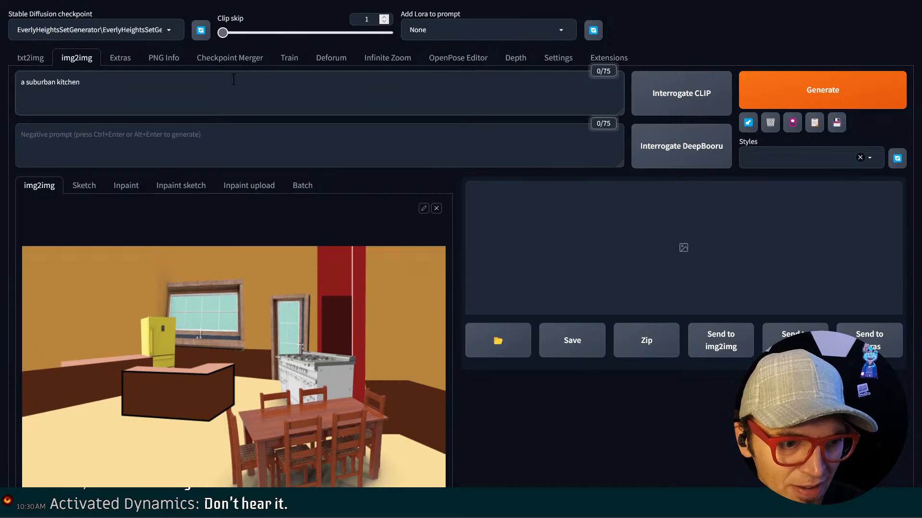
type(", 1990")
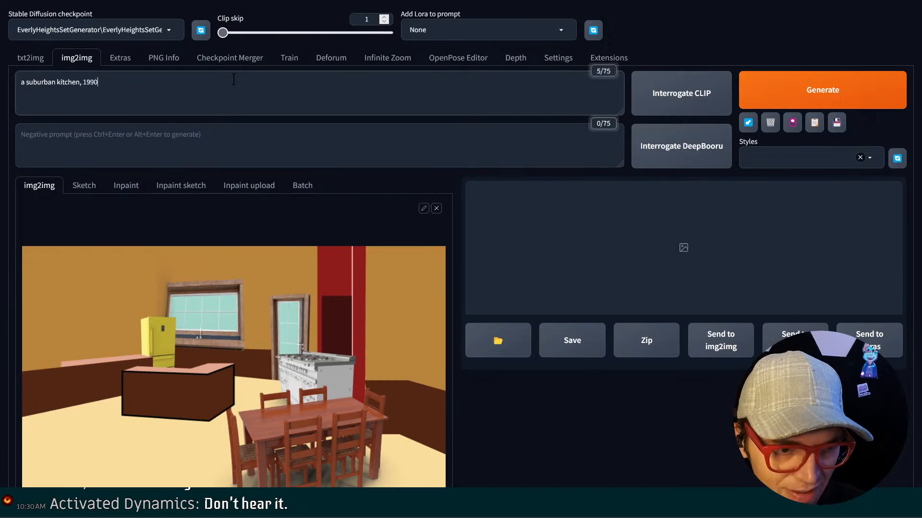
type("s, wood paneling")
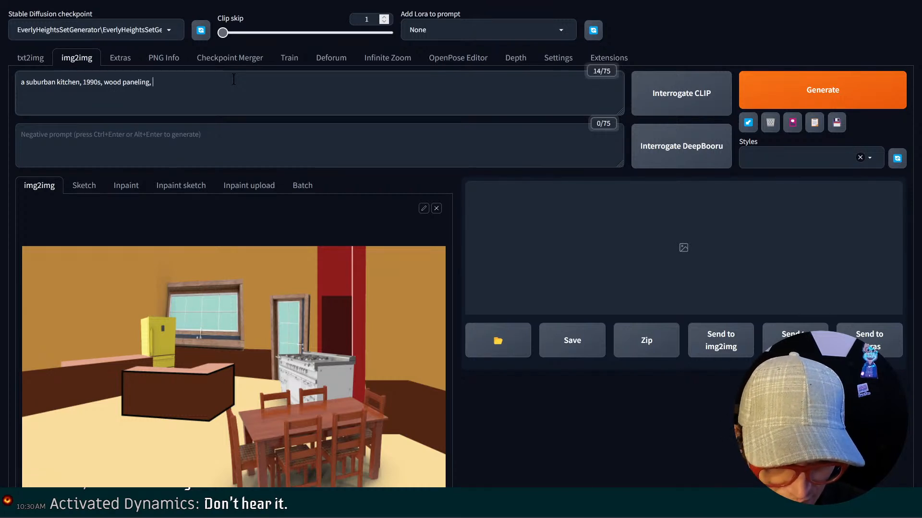
type(", dinging")
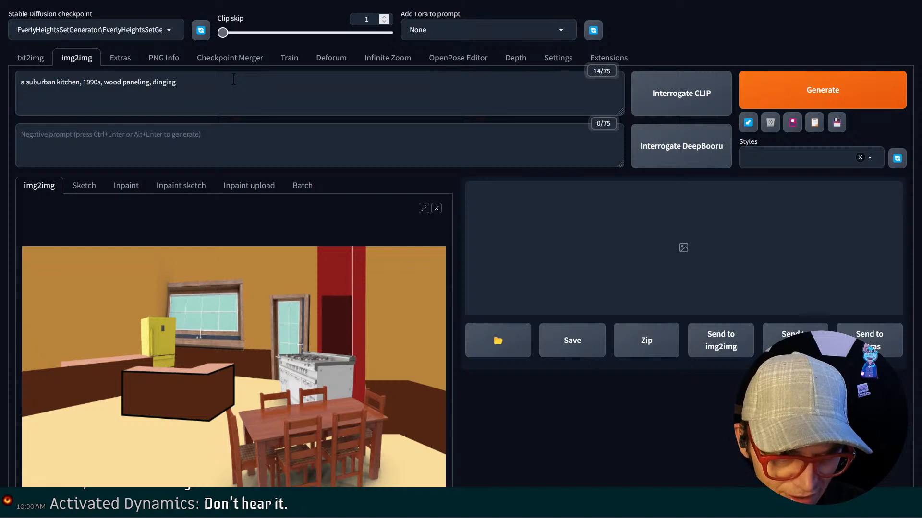
key("BackSpace")
key("BackSpace")
key("BackSpace")
type("ng room")
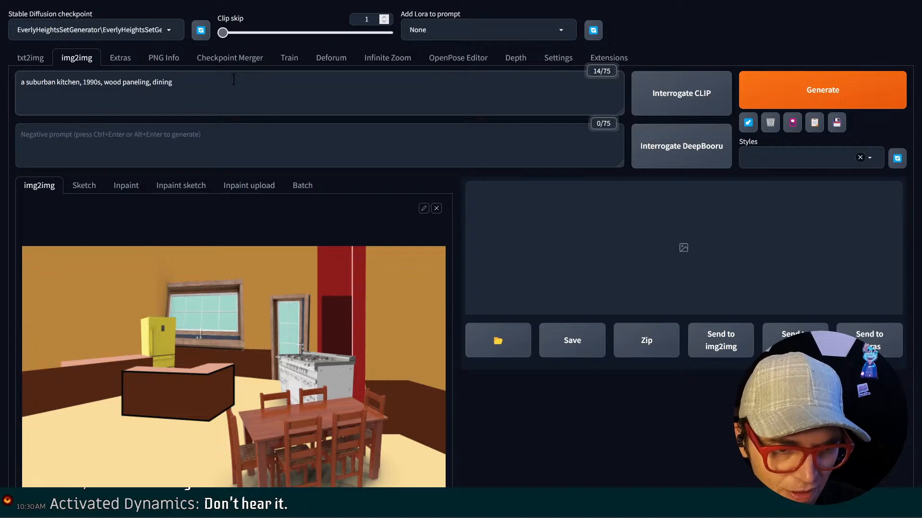
type(" table and ch")
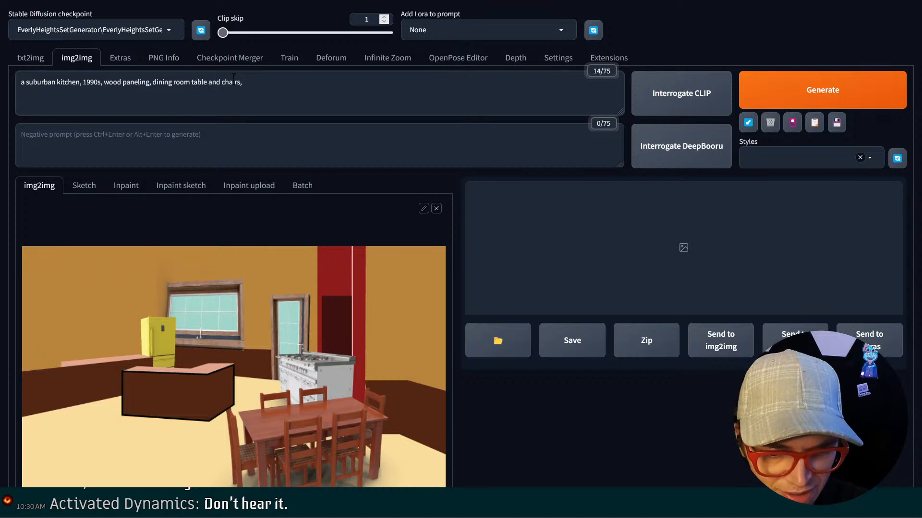
type("airs,")
key("BackSpace")
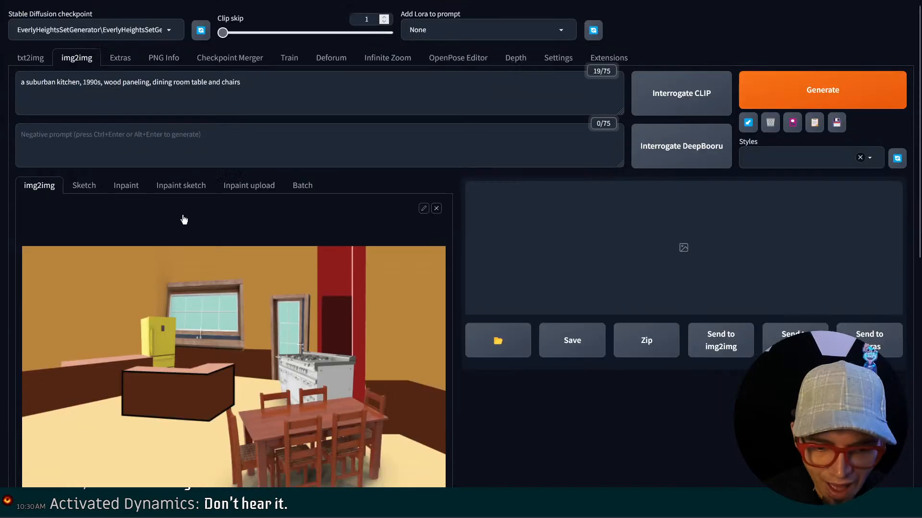
Check the generation settings below the source image and generate a kitchen image from the prompt
scroll(844, 281, "down", 5)
scroll(845, 281, "down", 5)
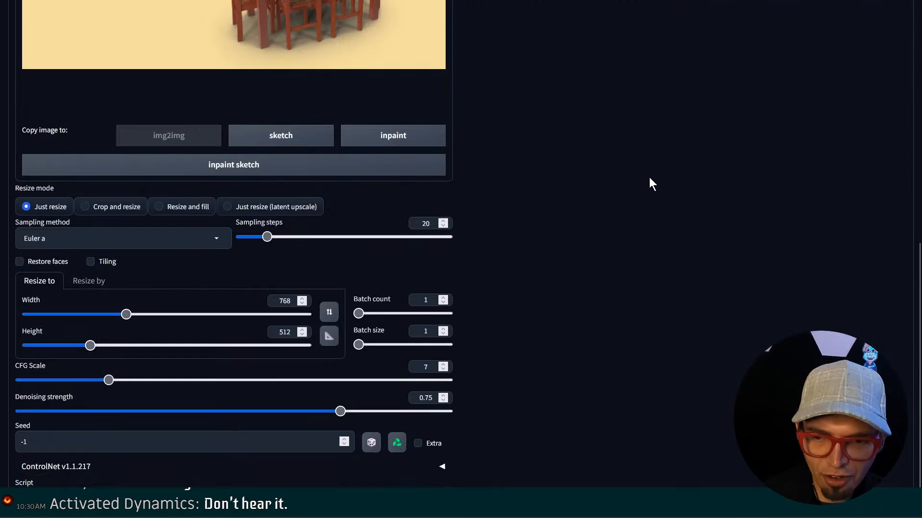
scroll(646, 161, "up", 7)
scroll(735, 77, "up", 3)
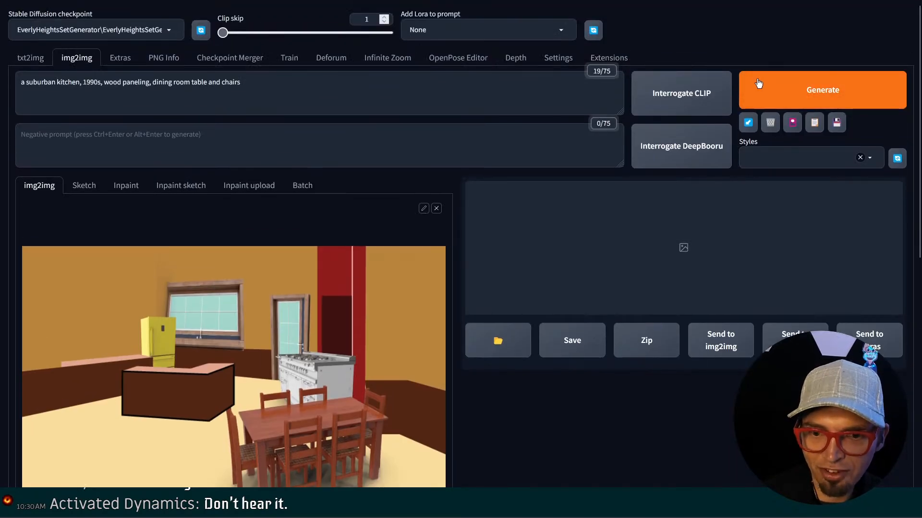
left_click(752, 82)
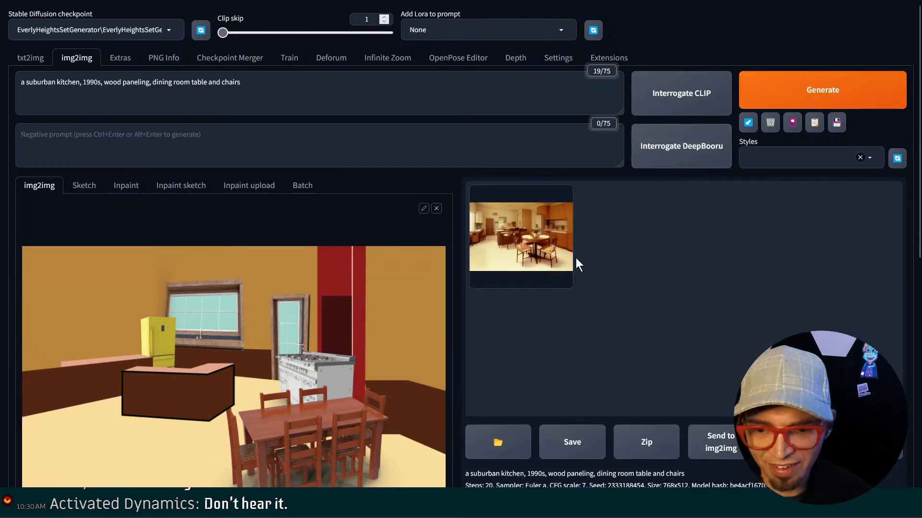
Preview the generated kitchen with the round table and open that image in a new browser tab
left_click(564, 248)
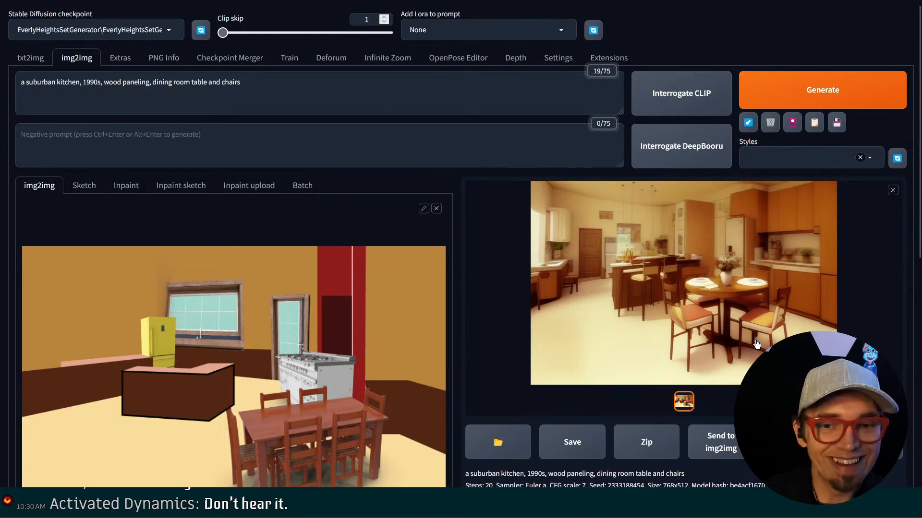
right_click(724, 299)
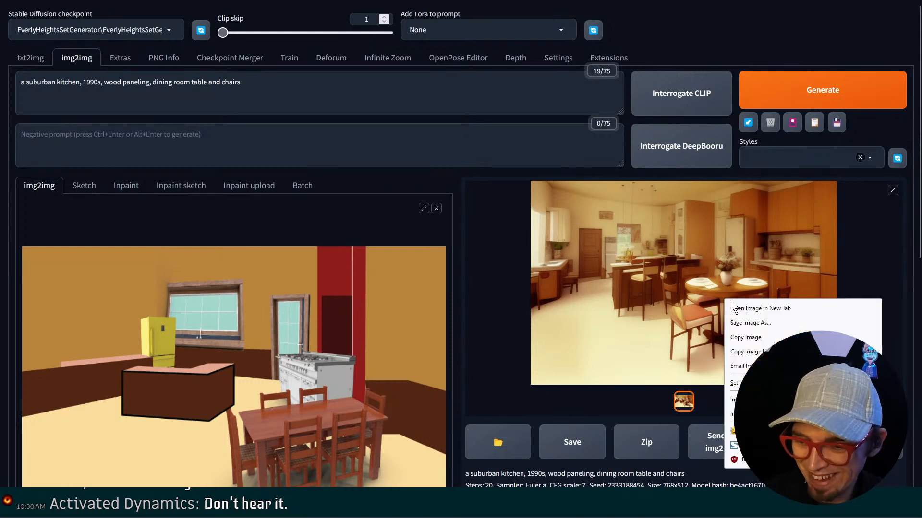
left_click(733, 302)
right_click(713, 265)
left_click(722, 266)
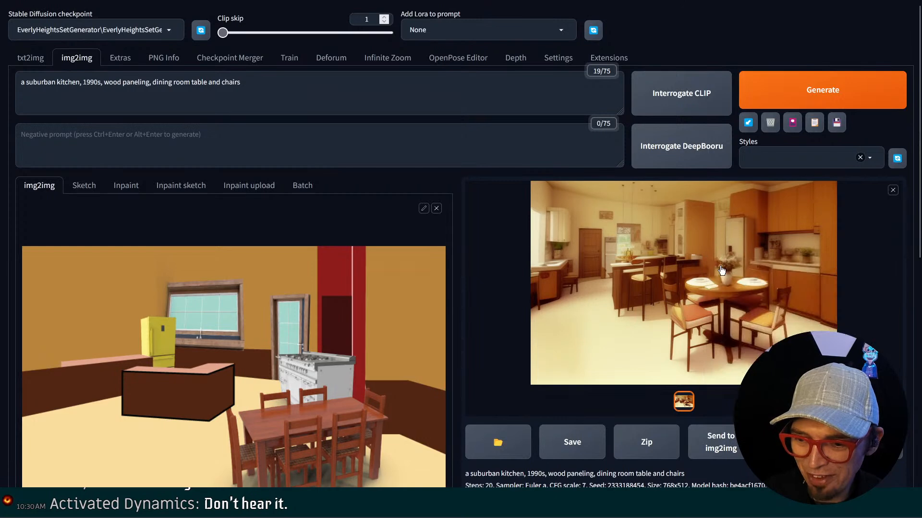
Set the batch count to 4 and generate a batch of kitchen images
scroll(413, 330, "down", 7)
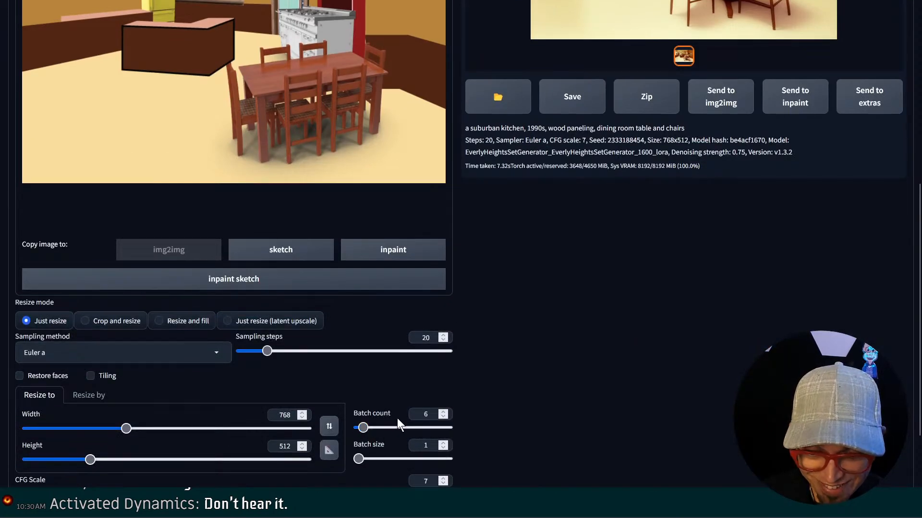
left_click_drag(416, 415, 447, 416)
type("4")
left_click(639, 371)
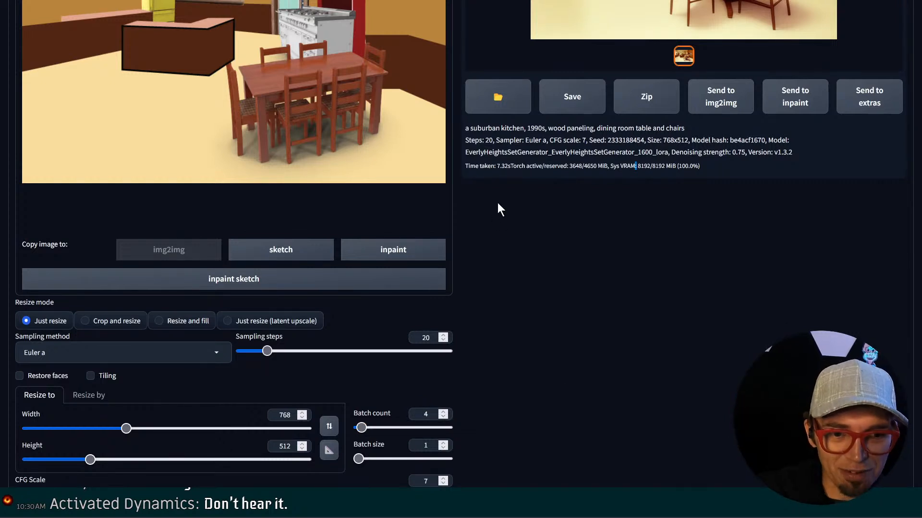
scroll(497, 203, "up", 5)
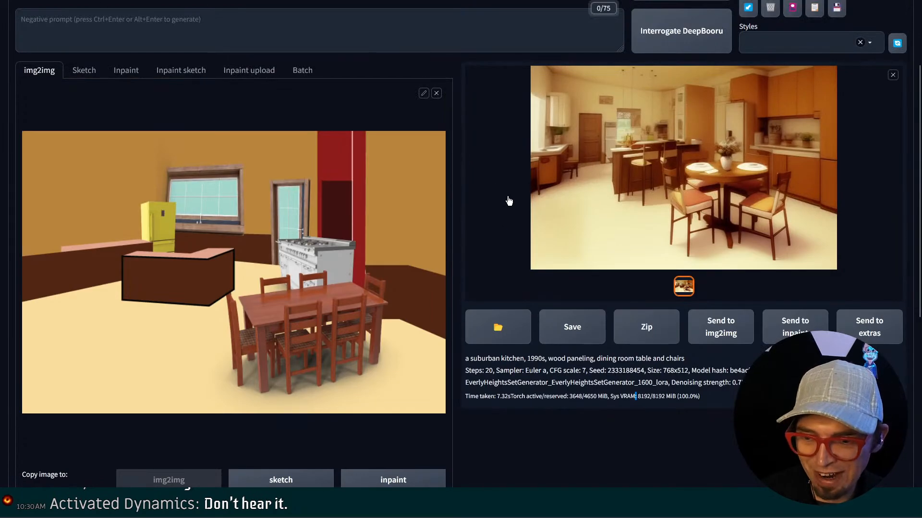
scroll(751, 57, "up", 3)
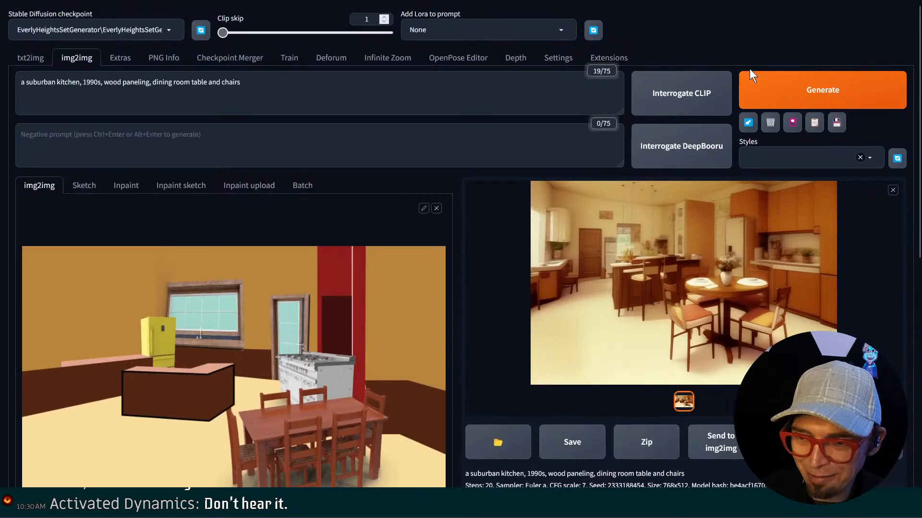
left_click(761, 96)
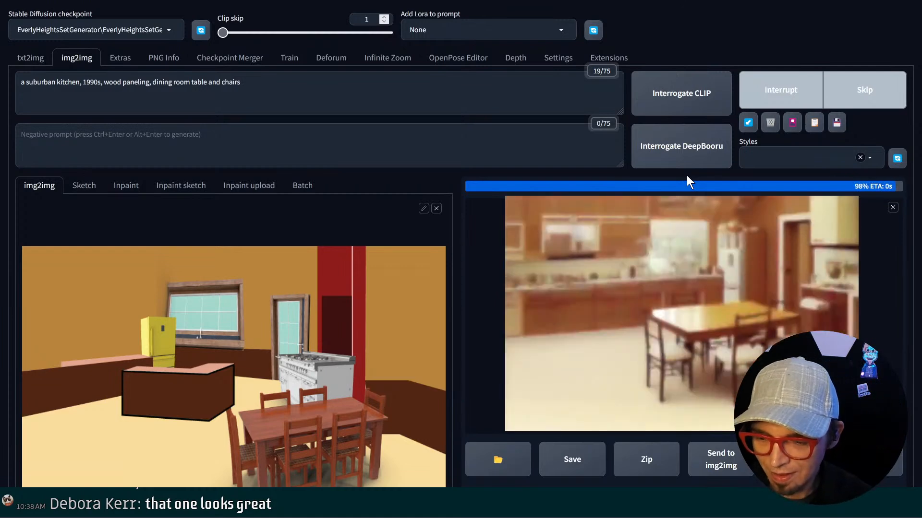
View the batch grid enlarged, close it, and open the first kitchen variation in a new browser tab
left_click(683, 322)
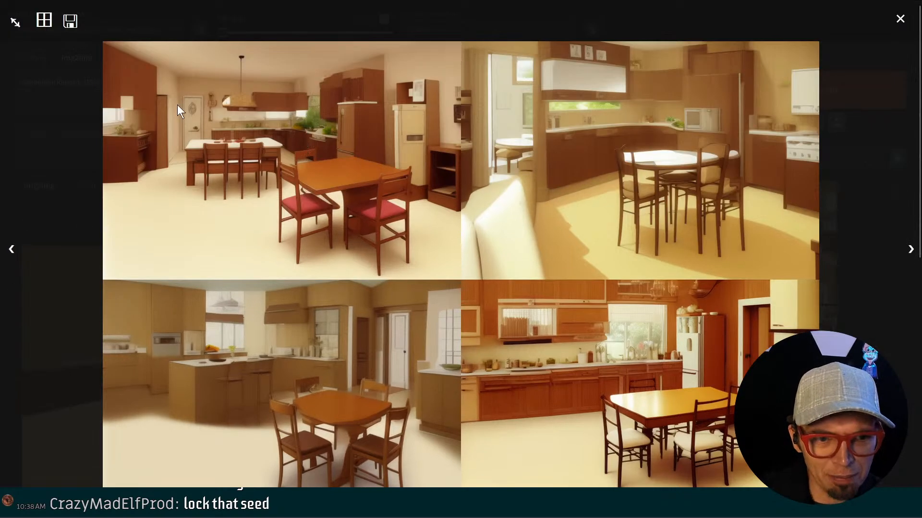
left_click(88, 120)
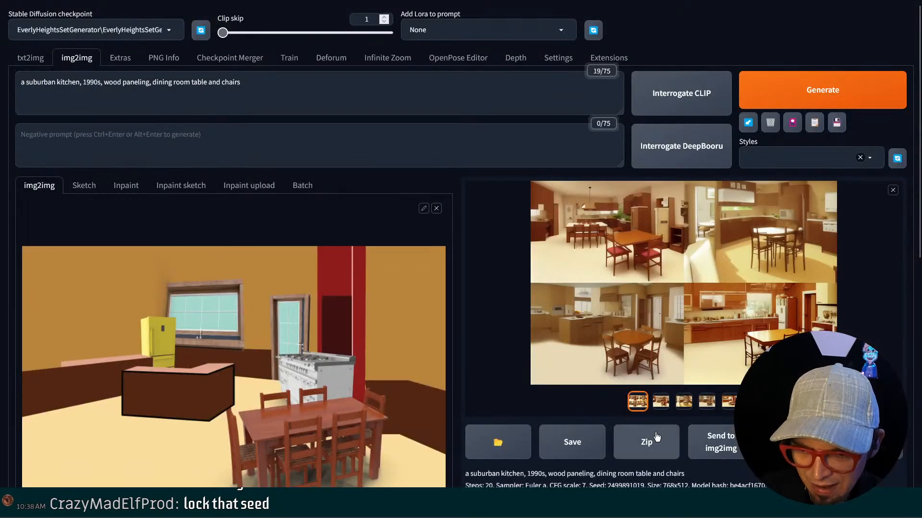
left_click(653, 400)
right_click(584, 230)
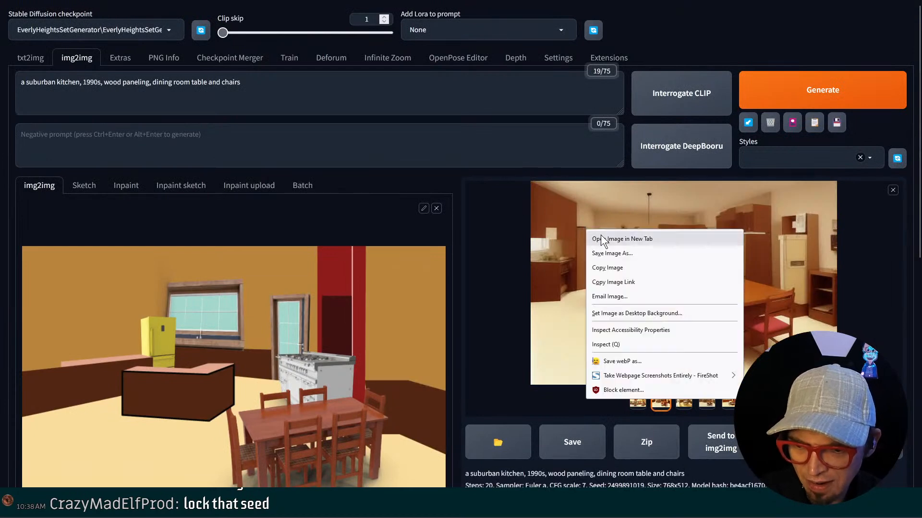
left_click(606, 239)
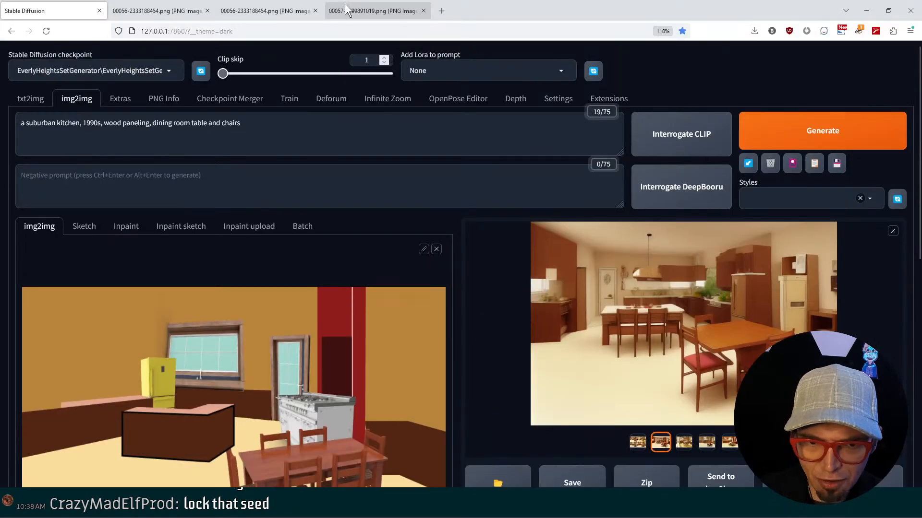
Close the duplicate browser tab of the round-table kitchen image
left_click(190, 7)
left_click(267, 5)
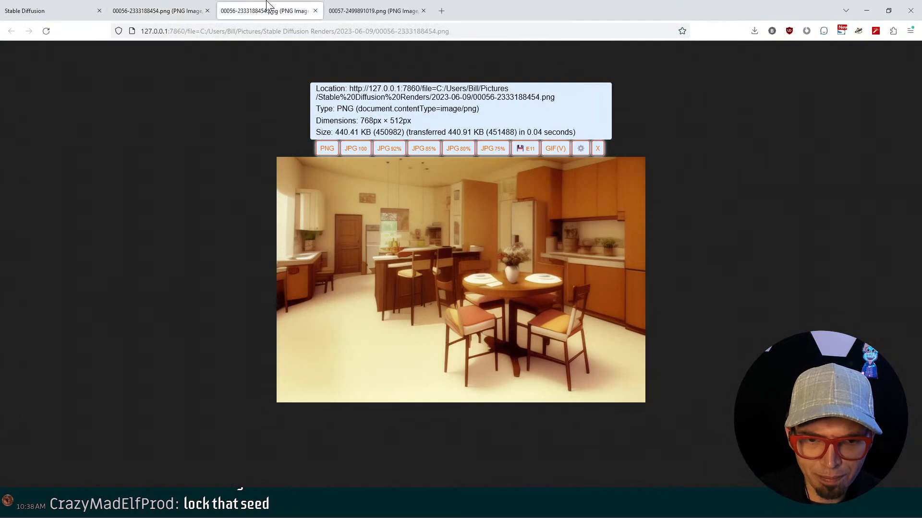
left_click(207, 10)
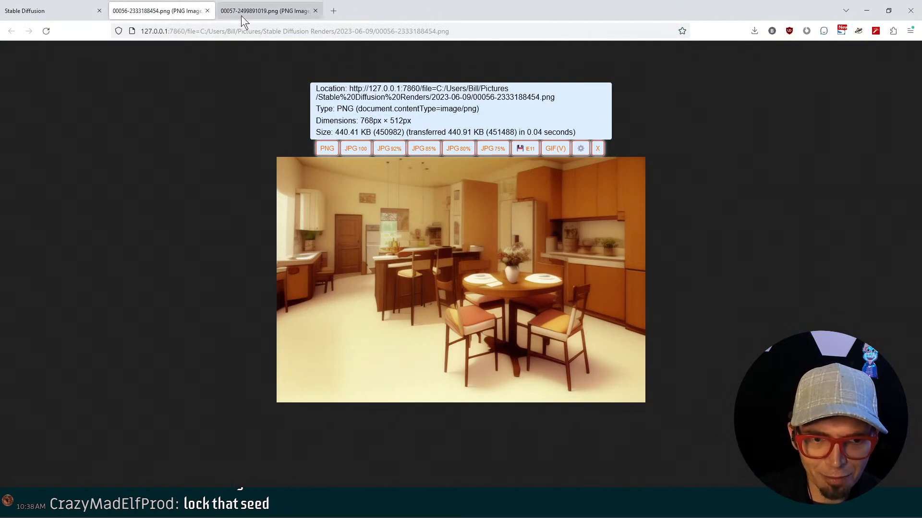
Compare the round-table kitchen image with the red-cushioned chair variation by alternating between their tabs
key("F11")
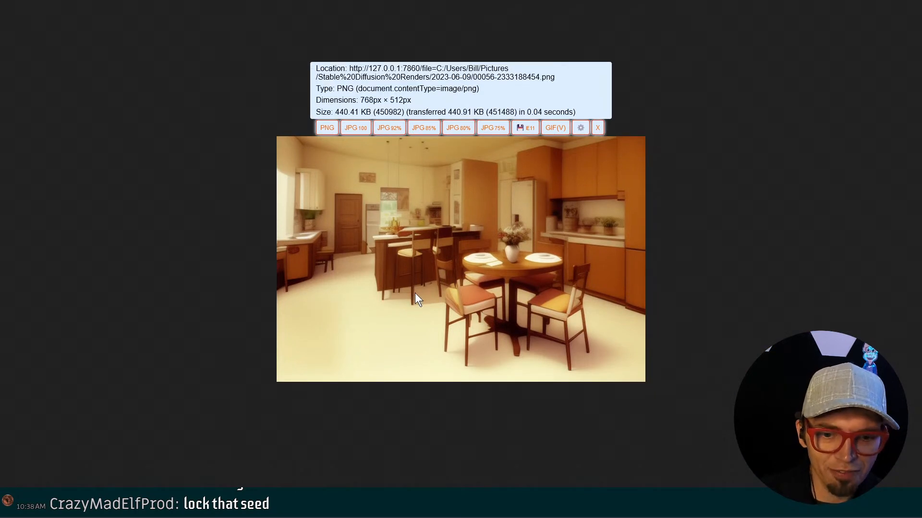
left_click(253, 11)
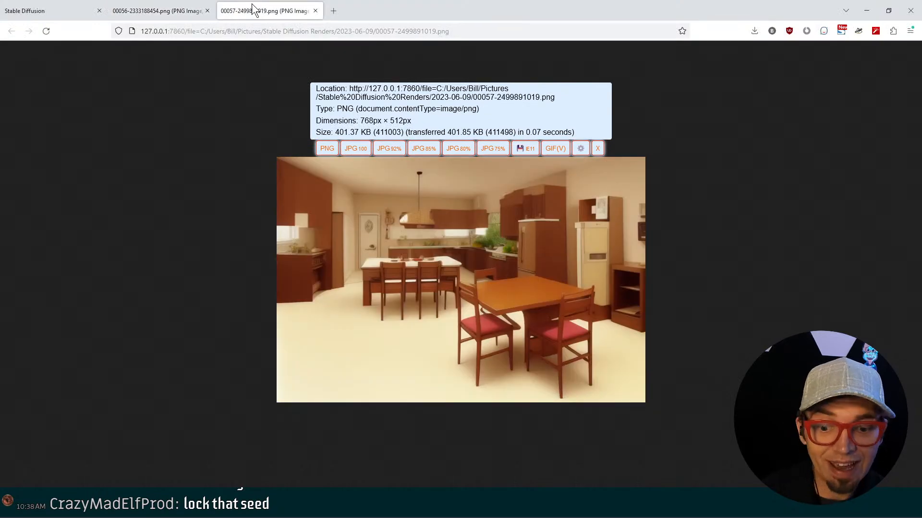
left_click(192, 14)
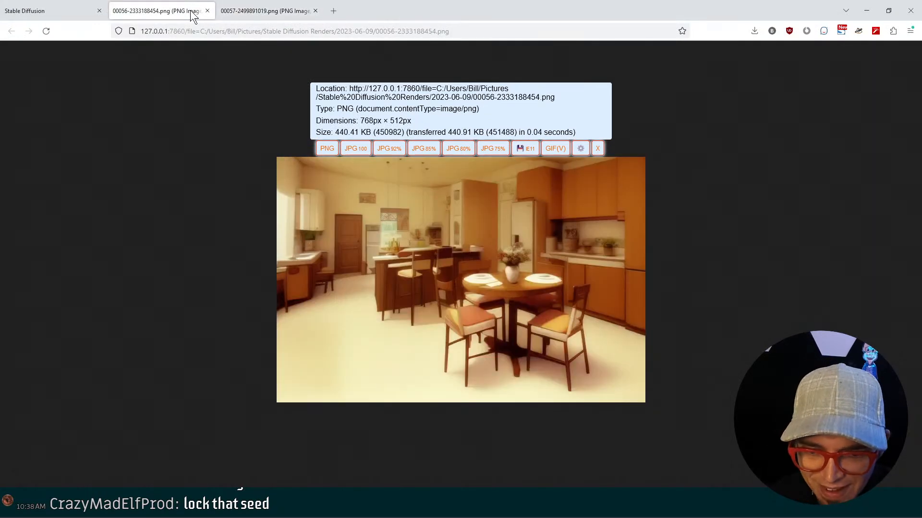
left_click(267, 10)
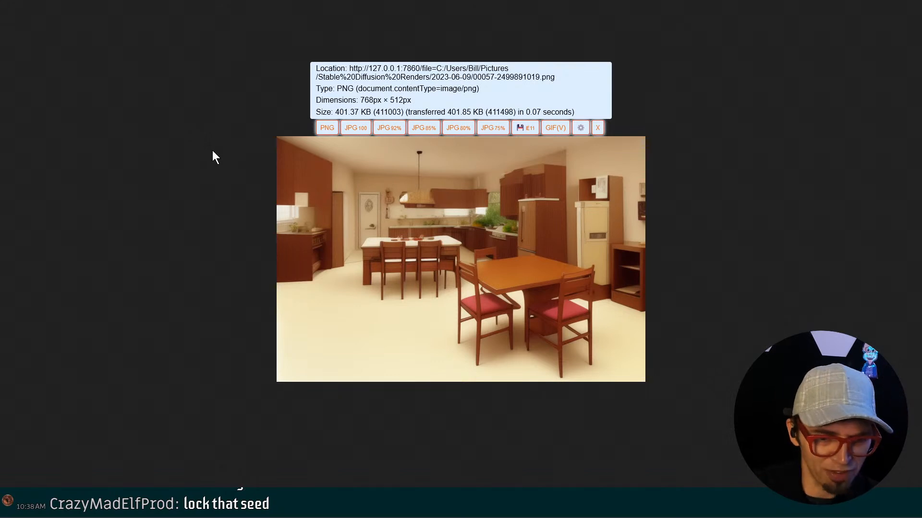
left_click(162, 10)
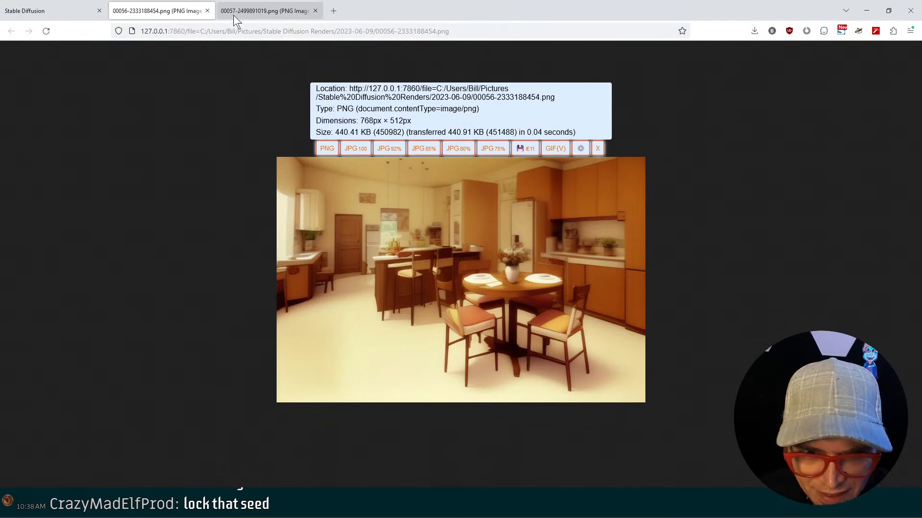
Examine kitchen images 00056-2333188454.png and 00057-2499891019.png again in turn to judge which suits the set better
mouse_move(195, 6)
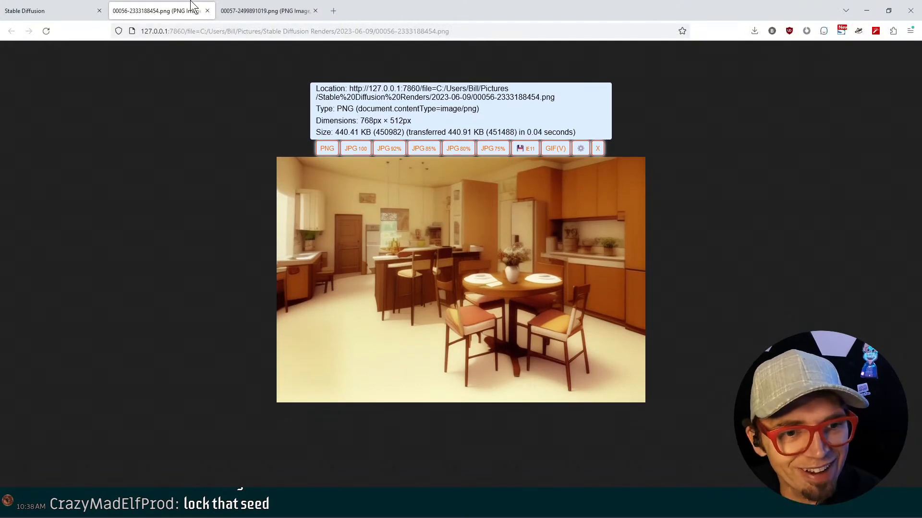
left_click(254, 10)
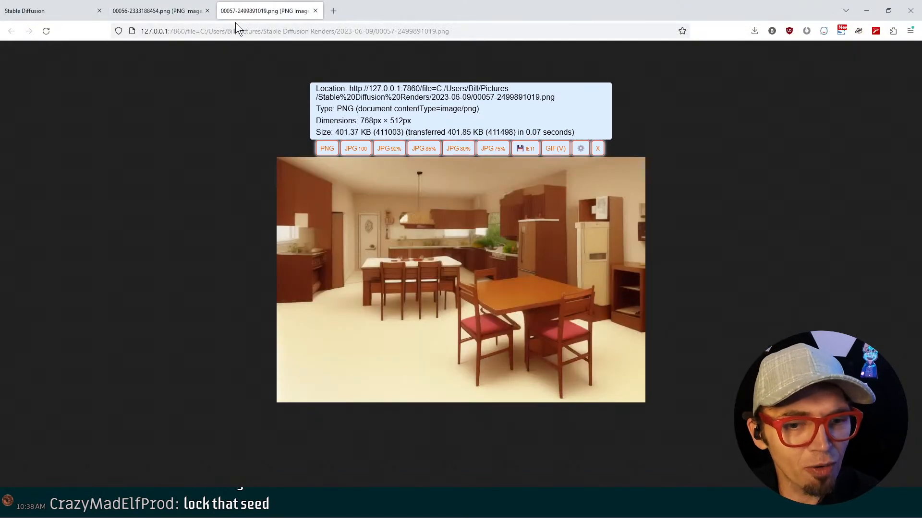
left_click(189, 3)
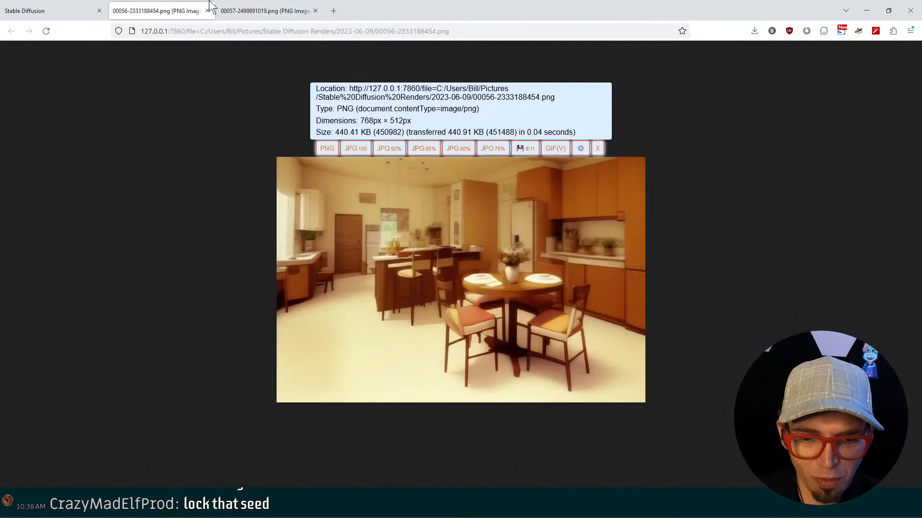
left_click(235, 10)
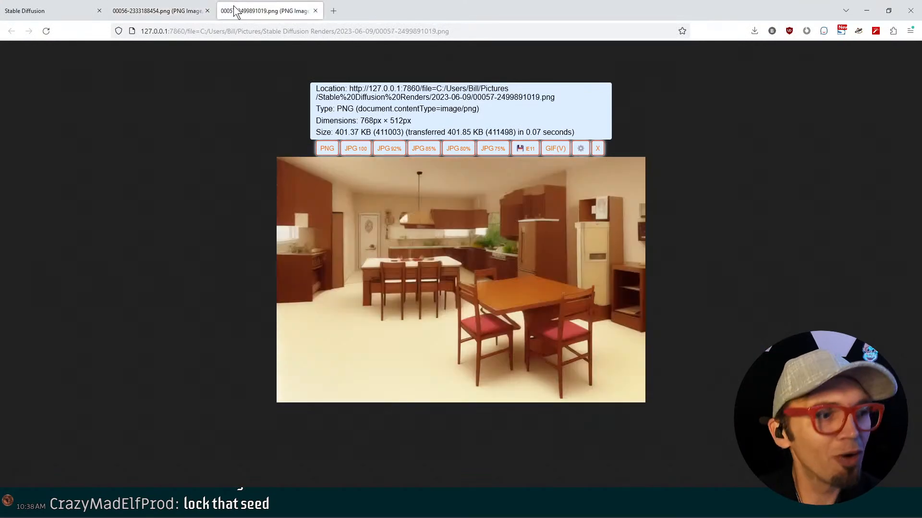
left_click(176, 10)
left_click(241, 10)
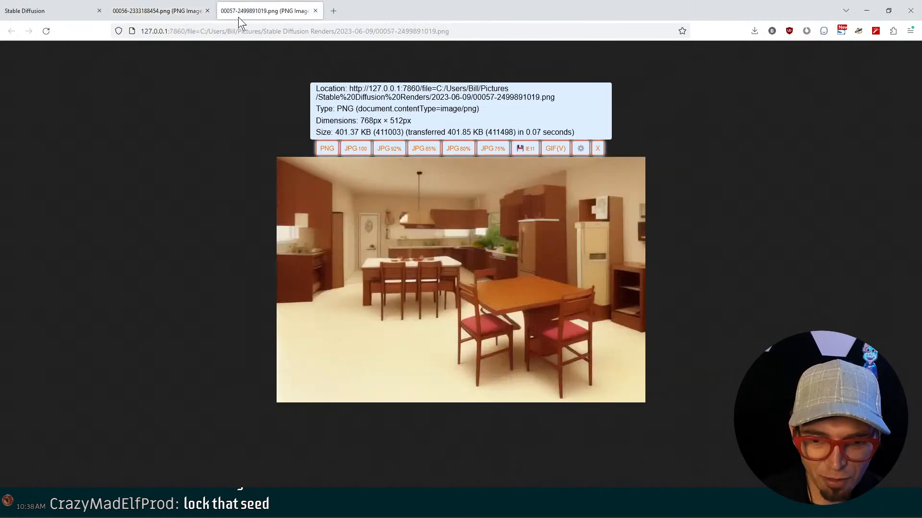
left_click(193, 11)
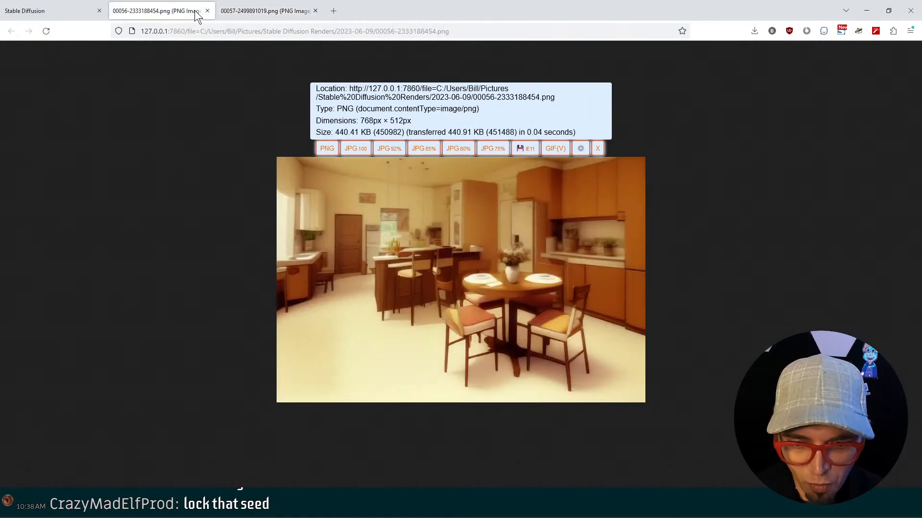
left_click(255, 12)
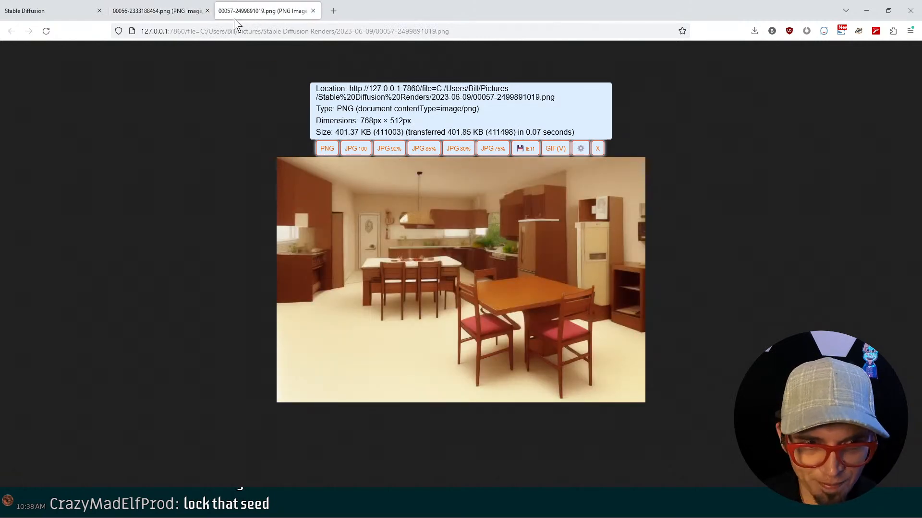
left_click(182, 7)
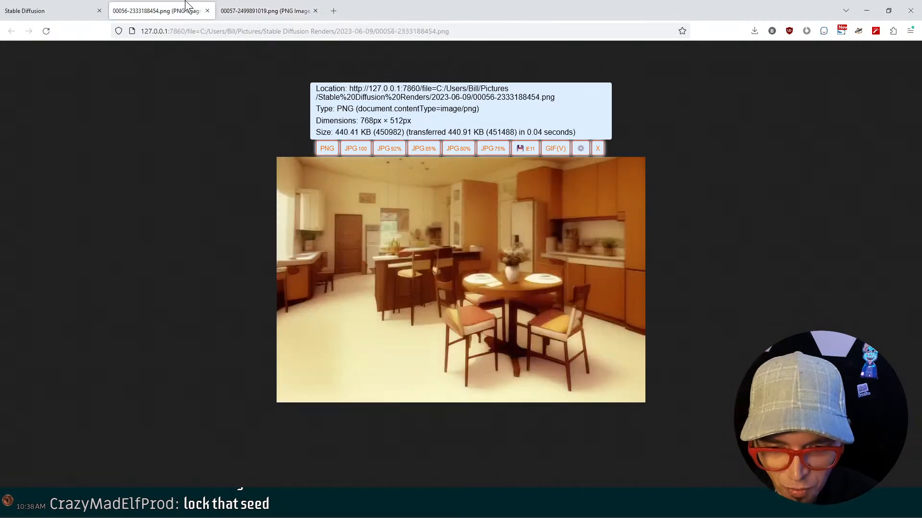
left_click(293, 10)
View the two kitchen candidates in full-screen mode and compare them once more, ending on the round-table version
key("F11")
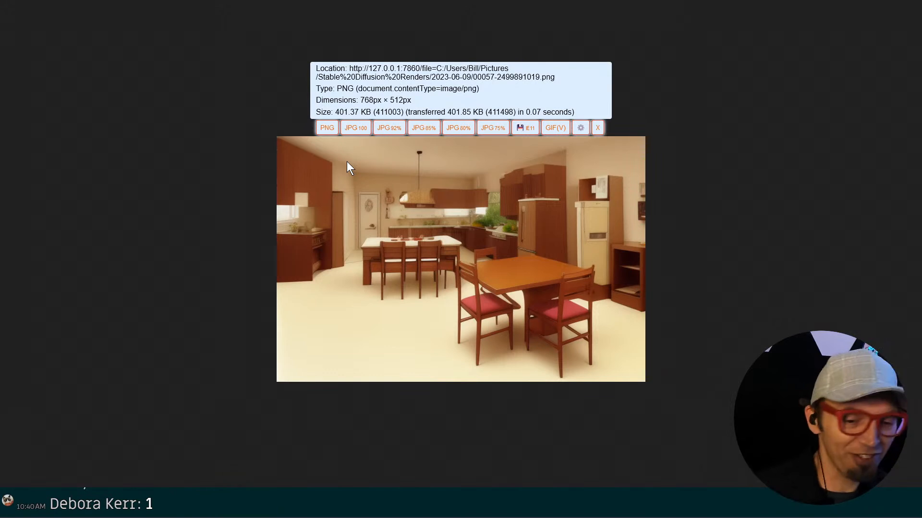
left_click(148, 10)
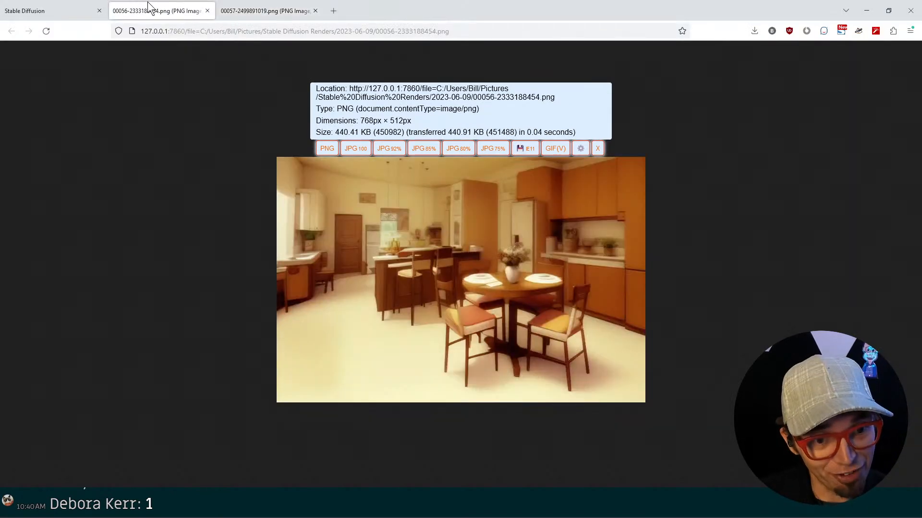
left_click(276, 7)
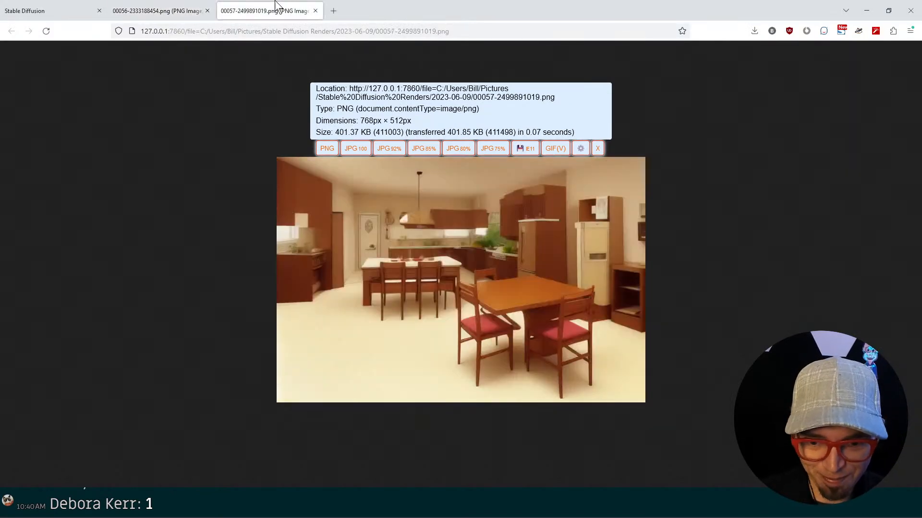
left_click(168, 6)
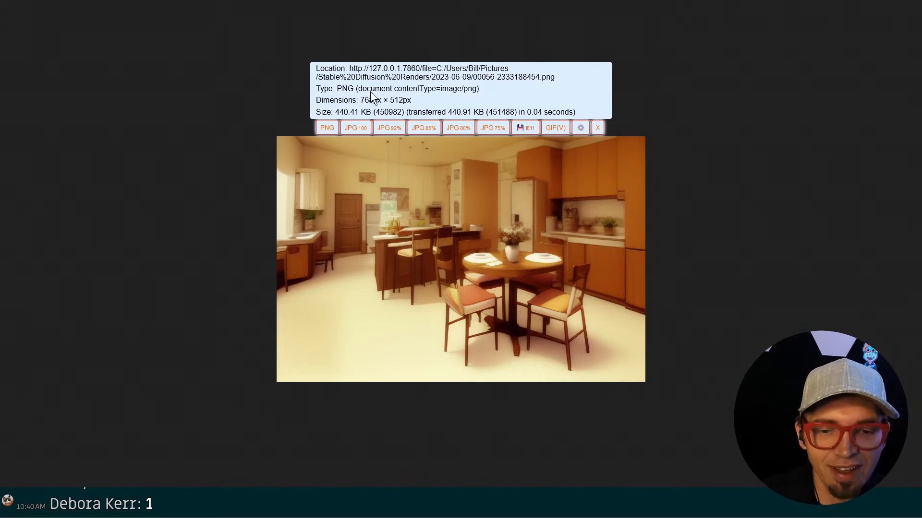
mouse_move(277, 6)
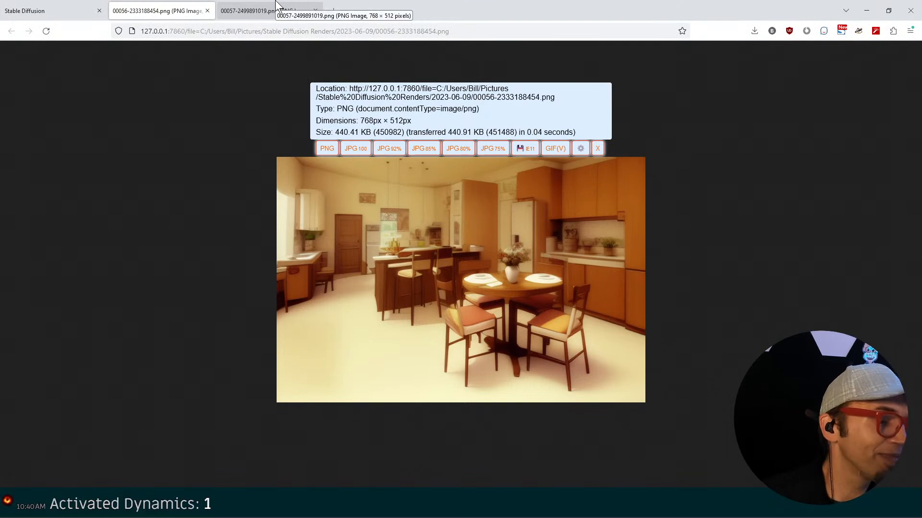
right_click(339, 230)
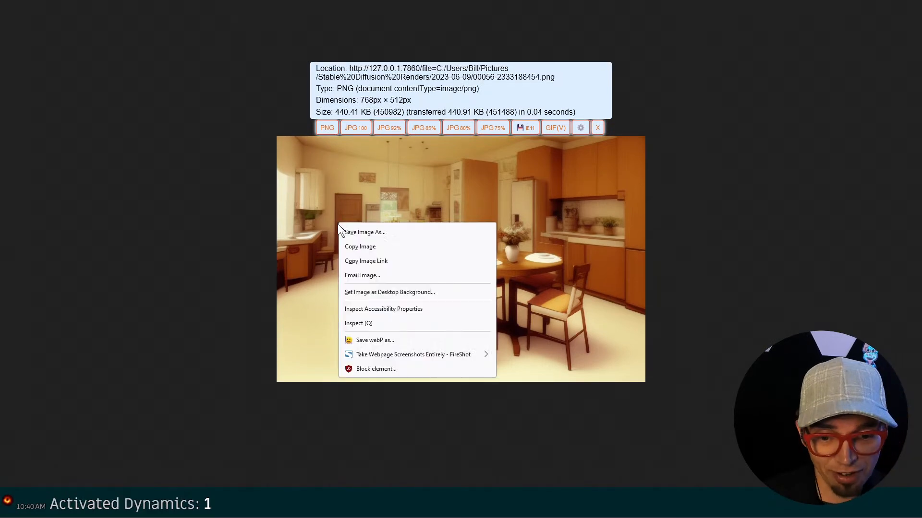
Detach the round-table kitchen image into its own window and try to transfer the image from there into the img2img source
left_click_drag(177, 6, 0, 144)
key("ctrl+Tab")
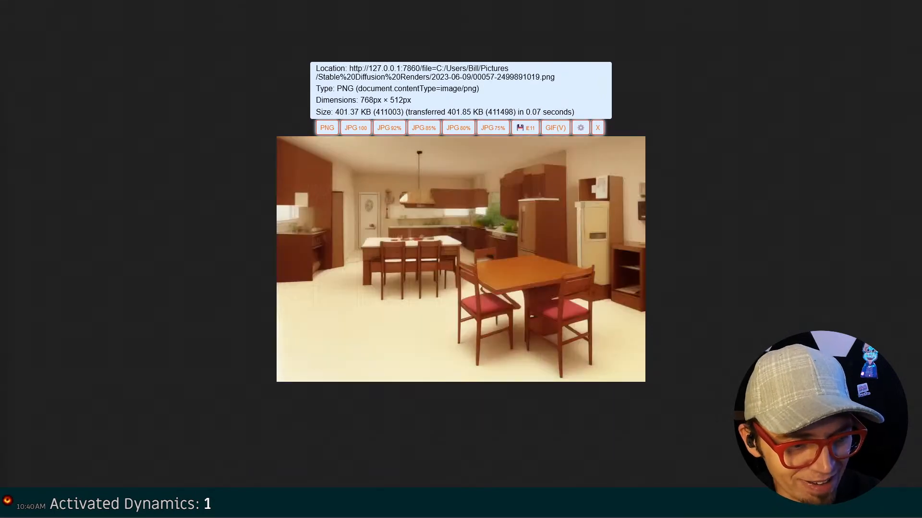
key("ctrl+Tab")
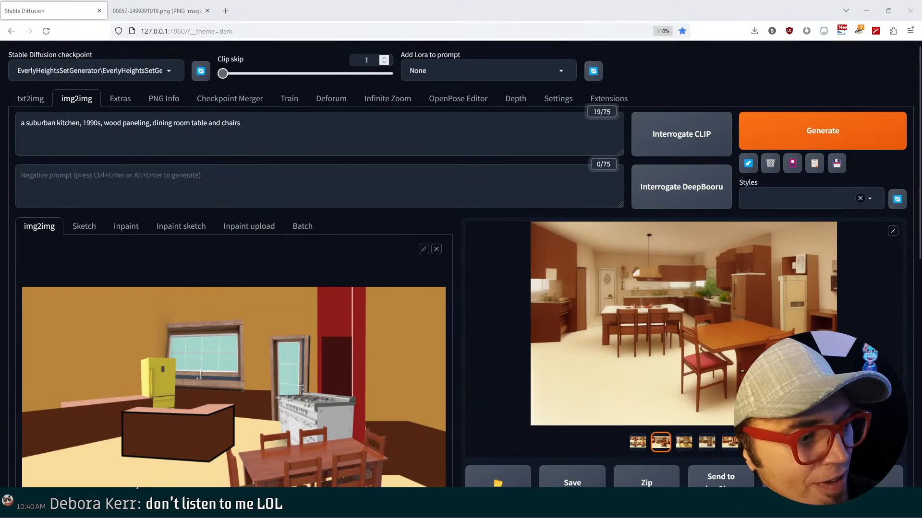
mouse_move(0, 58)
left_mouse_down()
mouse_move(323, 56)
mouse_move(33, 73)
mouse_move(3, 59)
left_mouse_up()
scroll(204, 235, "down", 3)
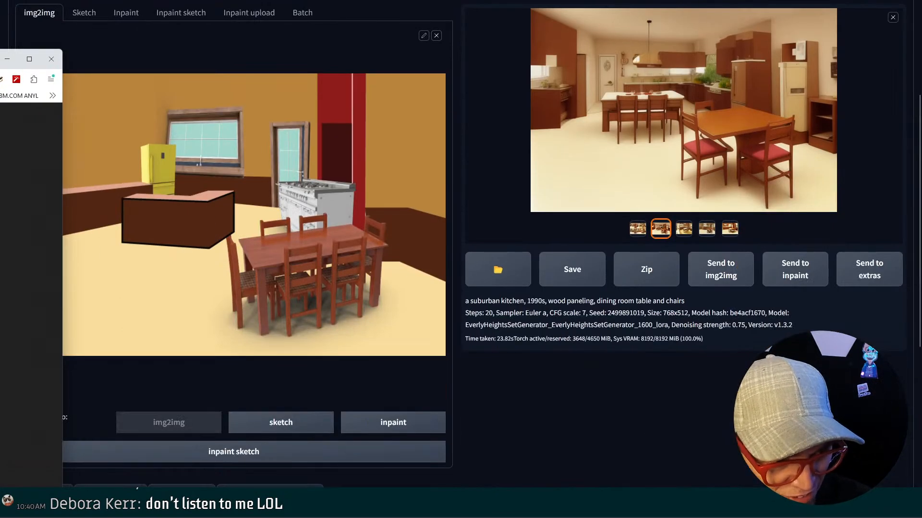
left_click_drag(0, 230, 342, 272)
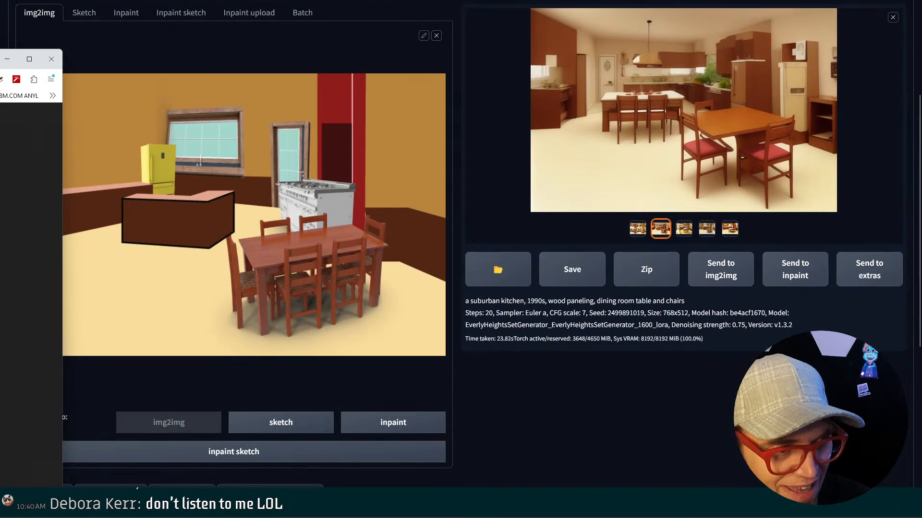
left_click_drag(0, 59, 0, 115)
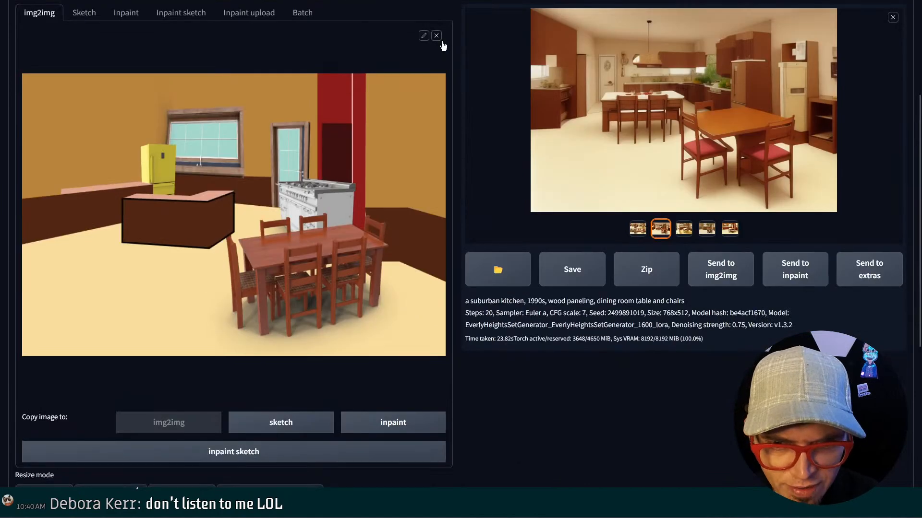
Clear the img2img source image and choose 00056-2333188454.png as its replacement from the 2023-06-09 folder, sorted newest first
left_click(436, 35)
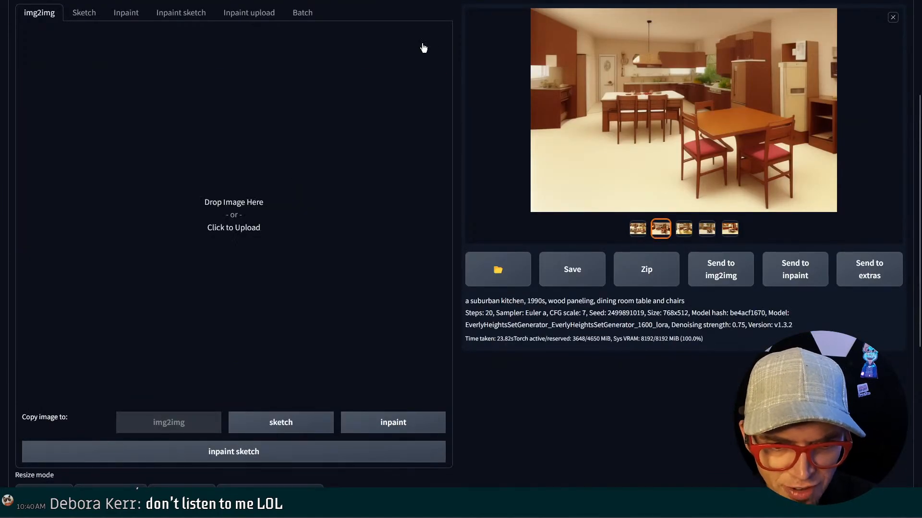
left_click(276, 188)
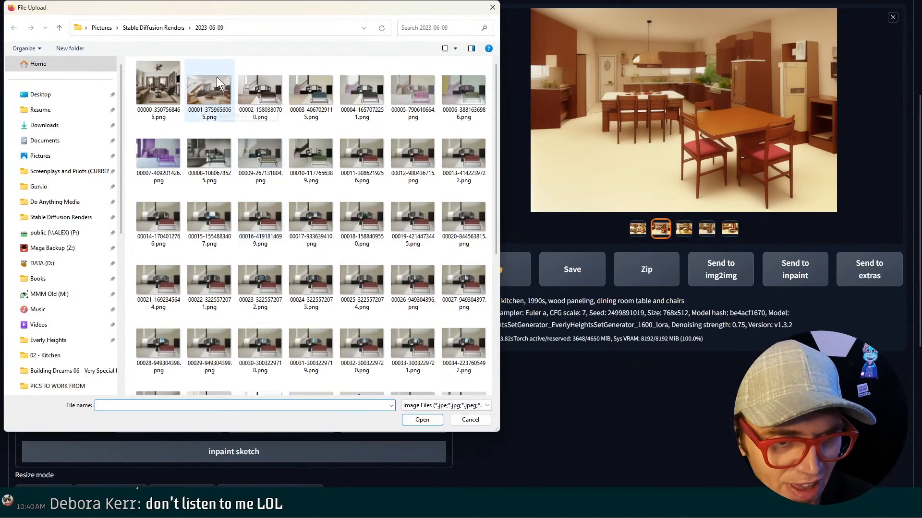
right_click(132, 105)
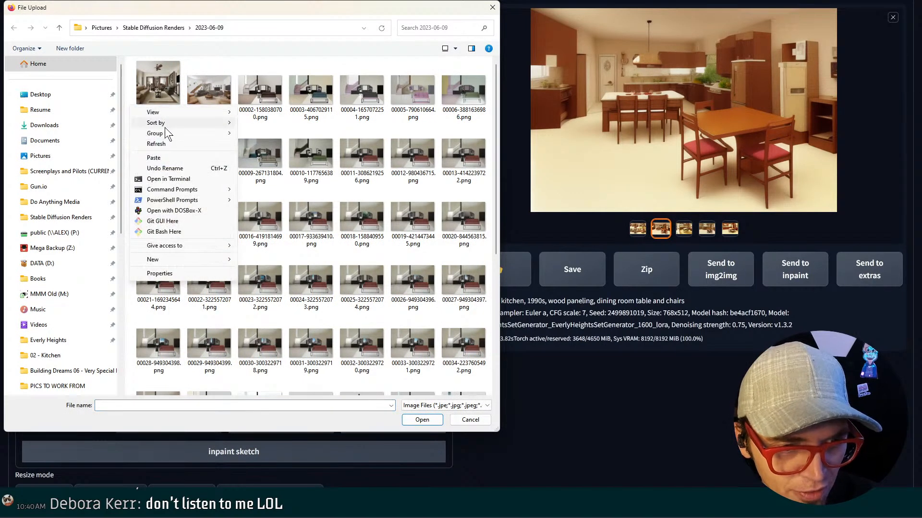
mouse_move(165, 127)
left_click(269, 133)
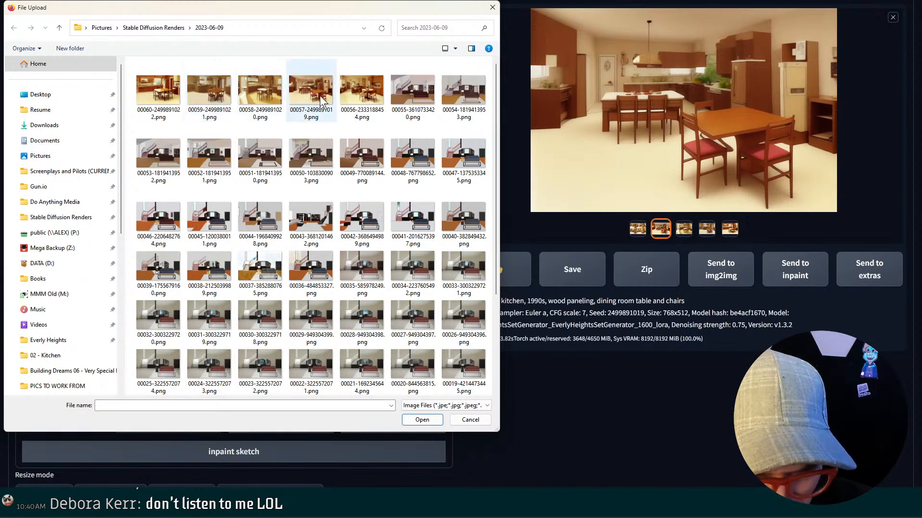
left_click(365, 94)
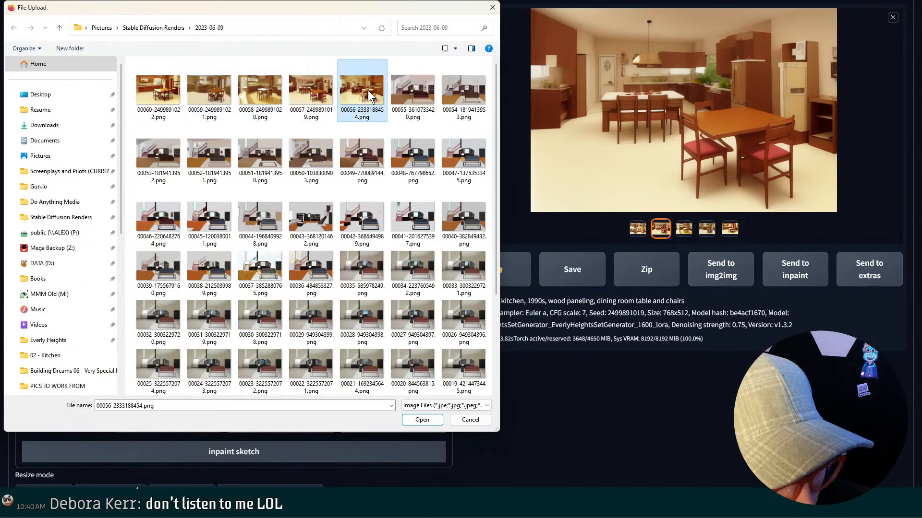
Load 00056-2333188454.png as the img2img source image and move the image preview window out of the way
double_click(368, 92)
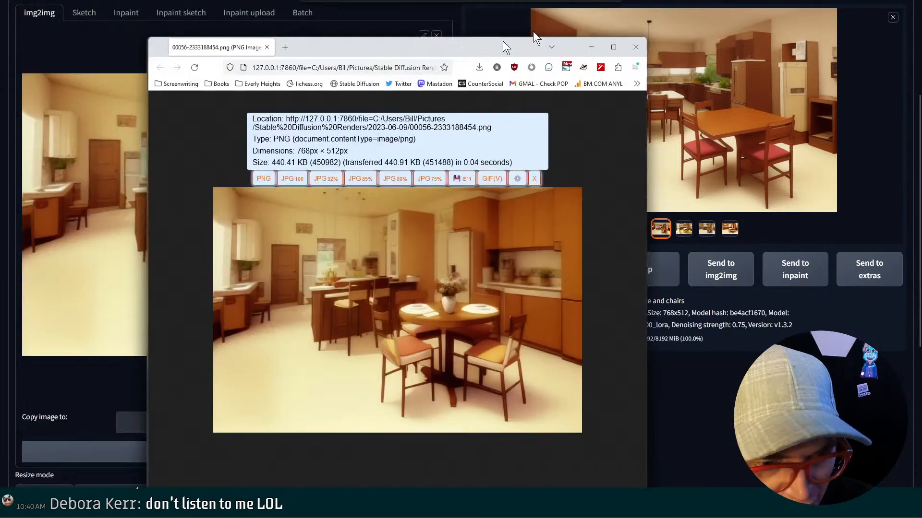
left_click_drag(533, 31, 0, 39)
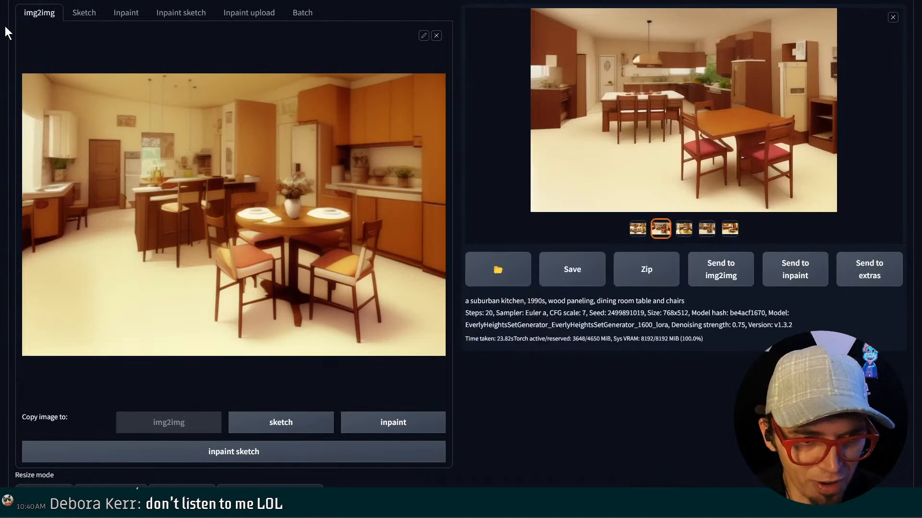
scroll(408, 315, "up", 4)
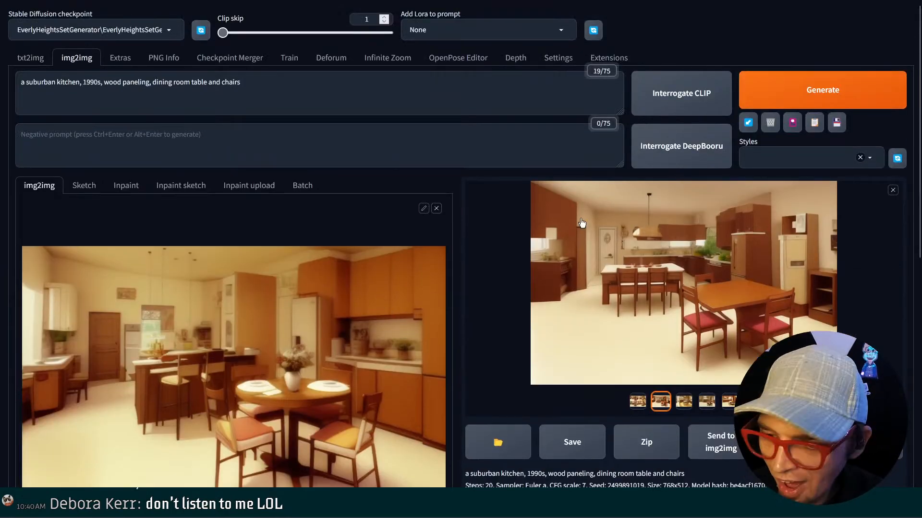
Enable ControlNet Unit 0 for the kitchen image and set its control type to Tile
scroll(612, 292, "down", 10)
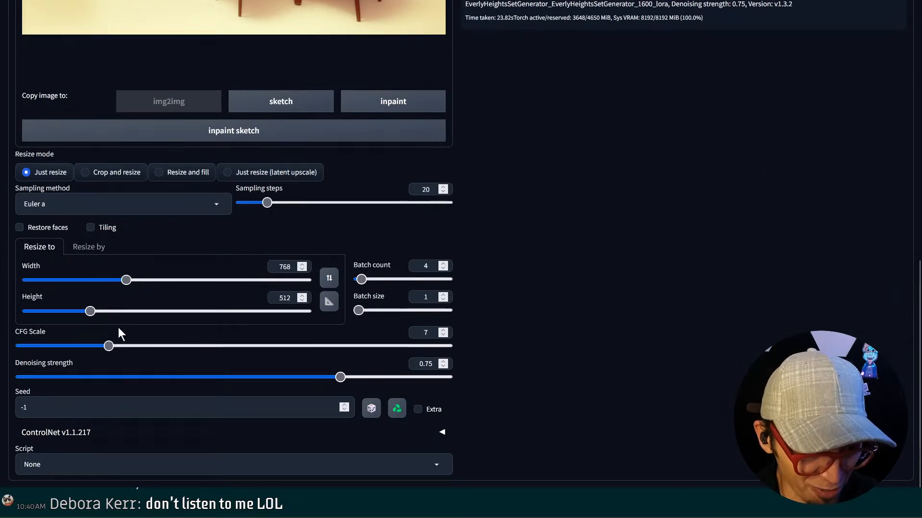
left_click(97, 434)
scroll(72, 375, "down", 7)
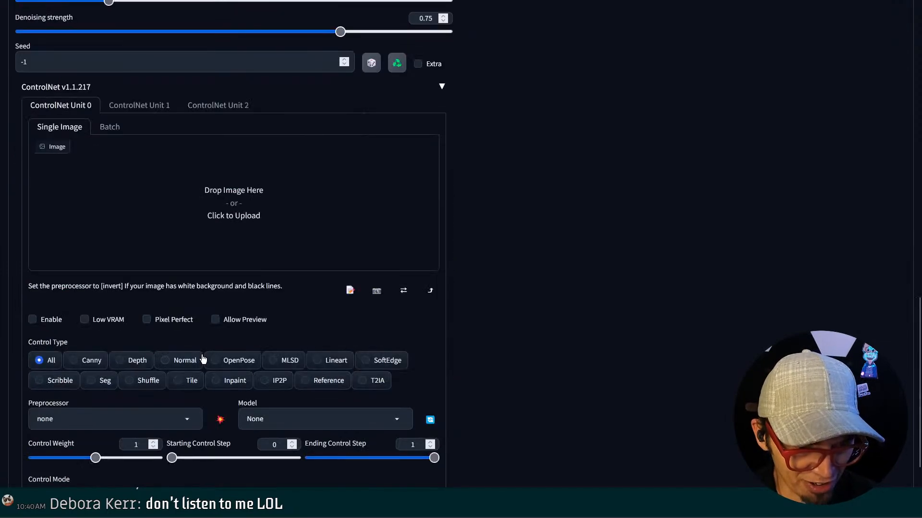
left_click(43, 320)
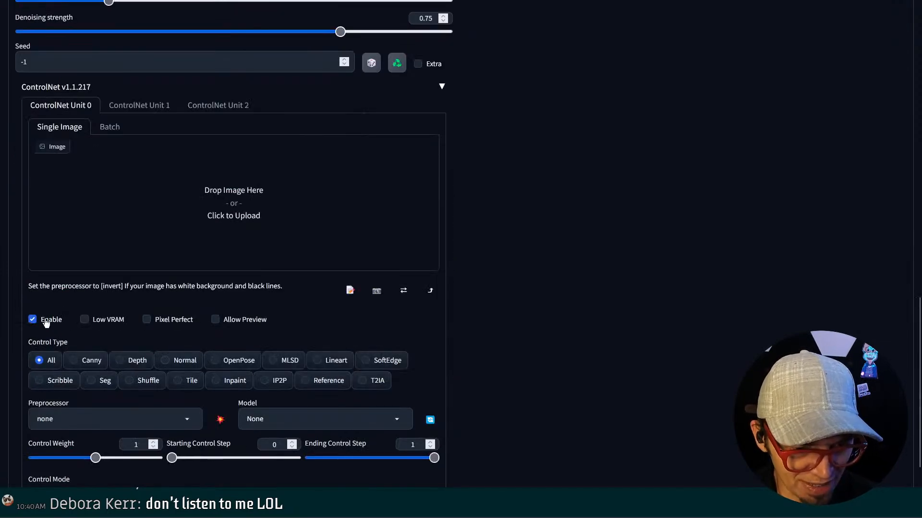
left_click(177, 380)
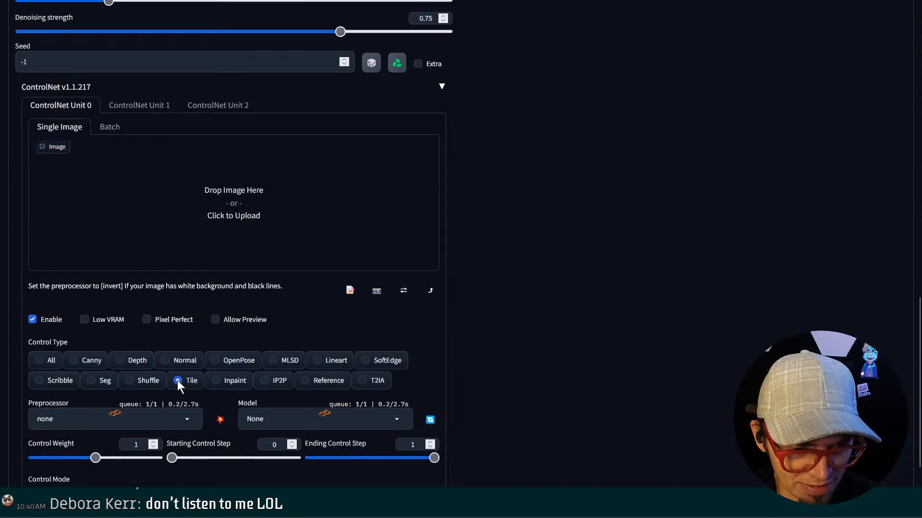
Set the img2img denoising strength to 0.29
scroll(364, 249, "up", 5)
left_click_drag(147, 261, 148, 269)
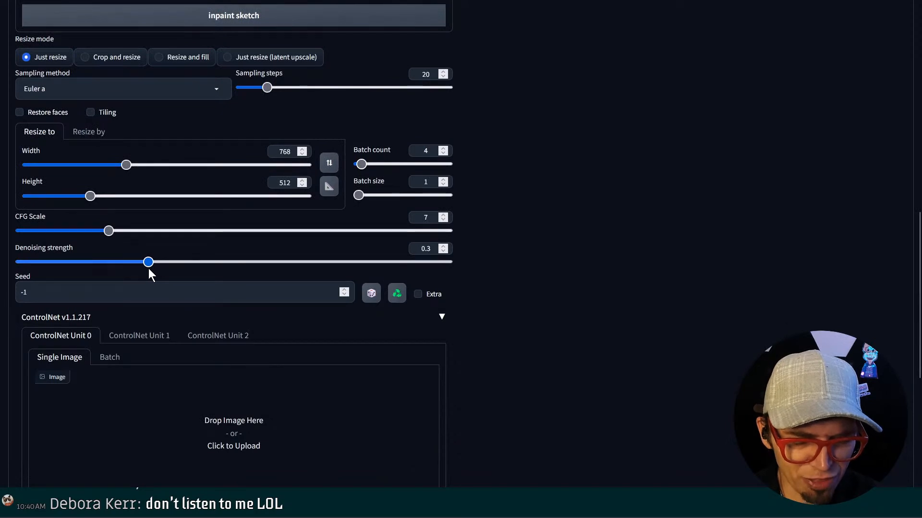
key("Left")
key("Left")
key("Left")
key("Left")
key("Left")
key("Right")
key("Right")
key("Right")
key("Right")
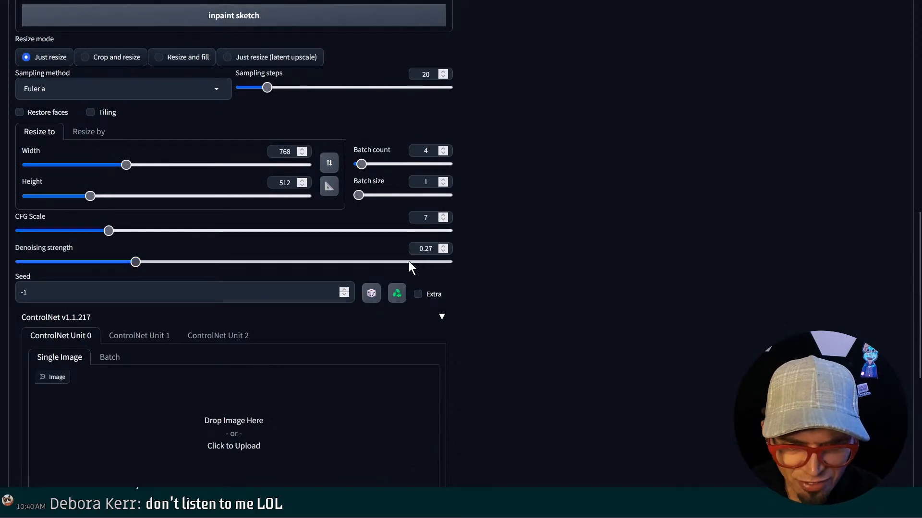
Select Ultimate SD upscale as the img2img script
scroll(591, 293, "down", 8)
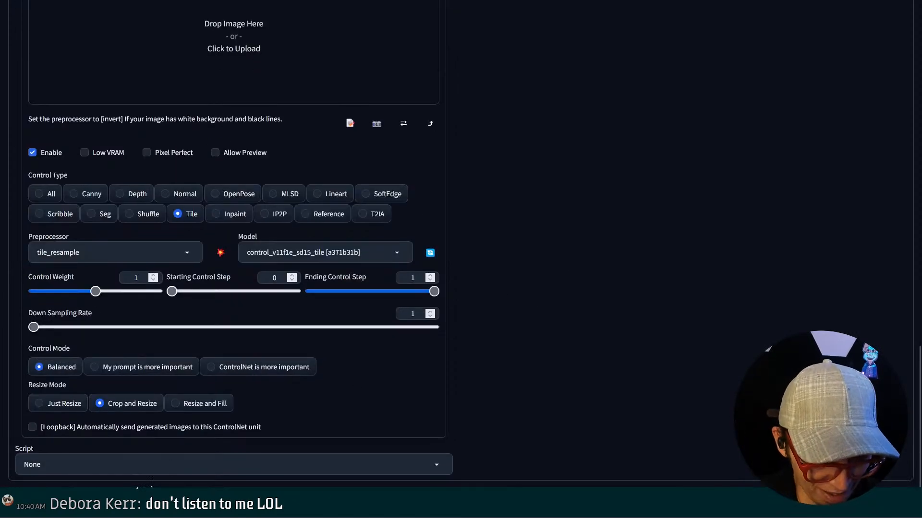
left_click(164, 464)
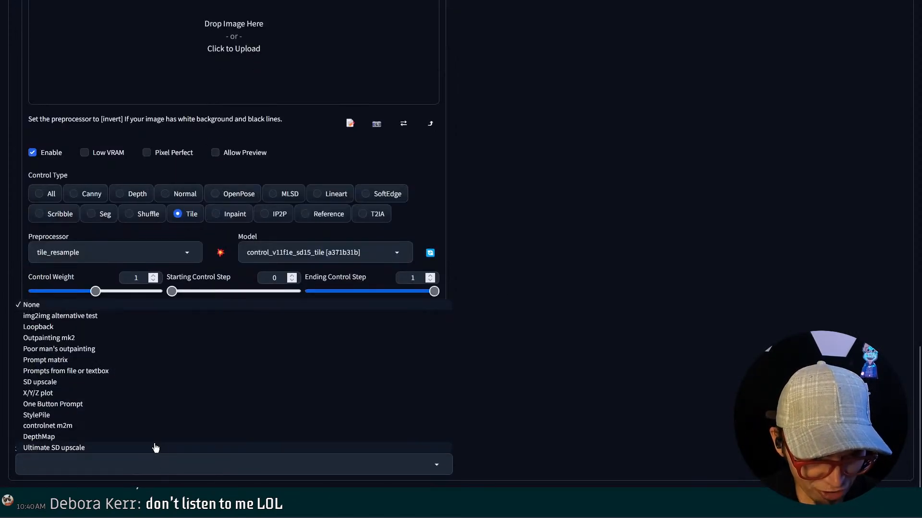
left_click(153, 447)
Configure the upscale script to scale from image size by 2.3, using the 4x-UltraSharp upscaler
scroll(579, 287, "down", 4)
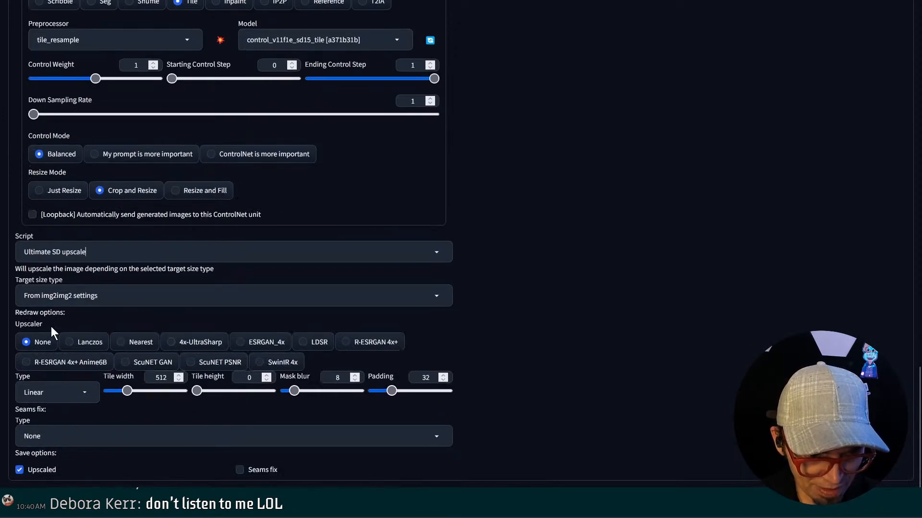
left_click(182, 295)
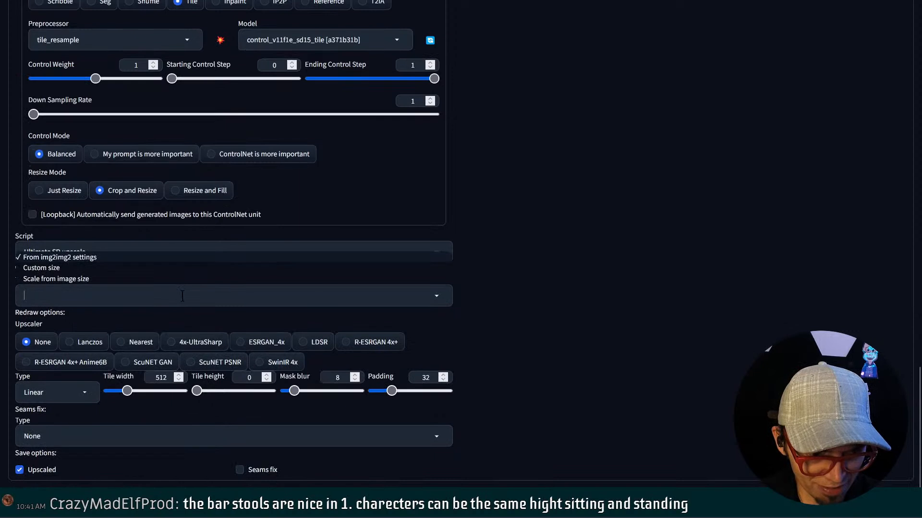
left_click(189, 279)
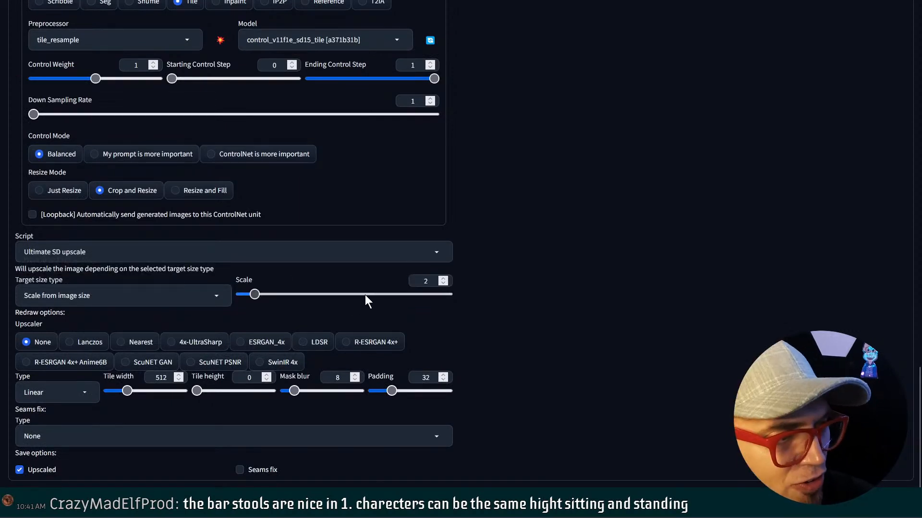
double_click(426, 281)
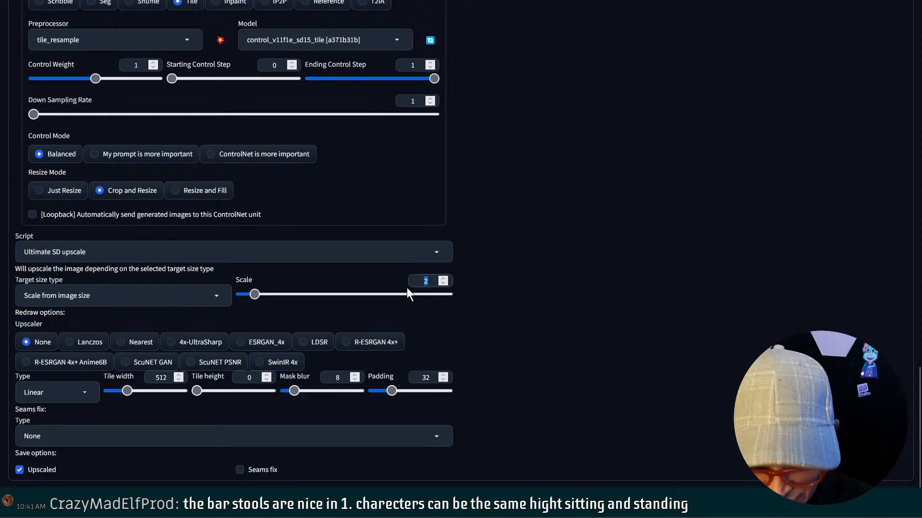
type("2.3")
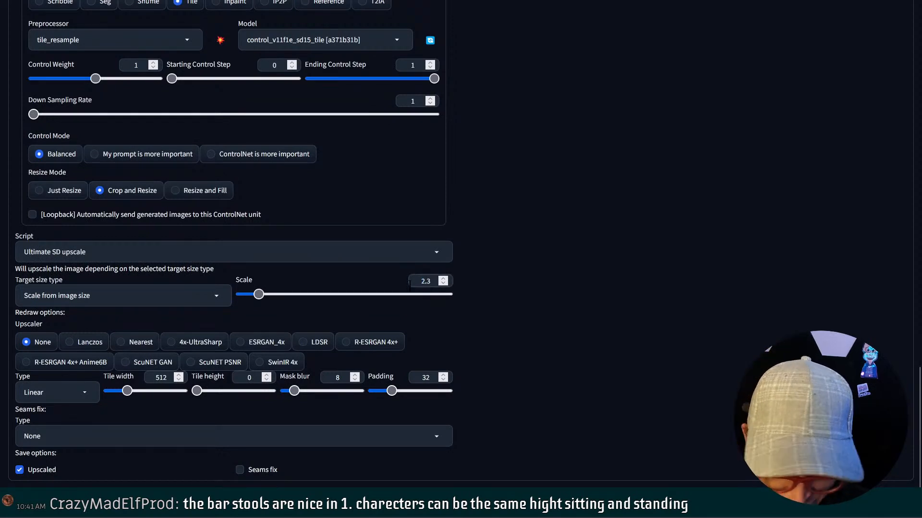
left_click(196, 341)
Generate the upscaled kitchen image and show the first gallery image while it renders
scroll(626, 211, "up", 20)
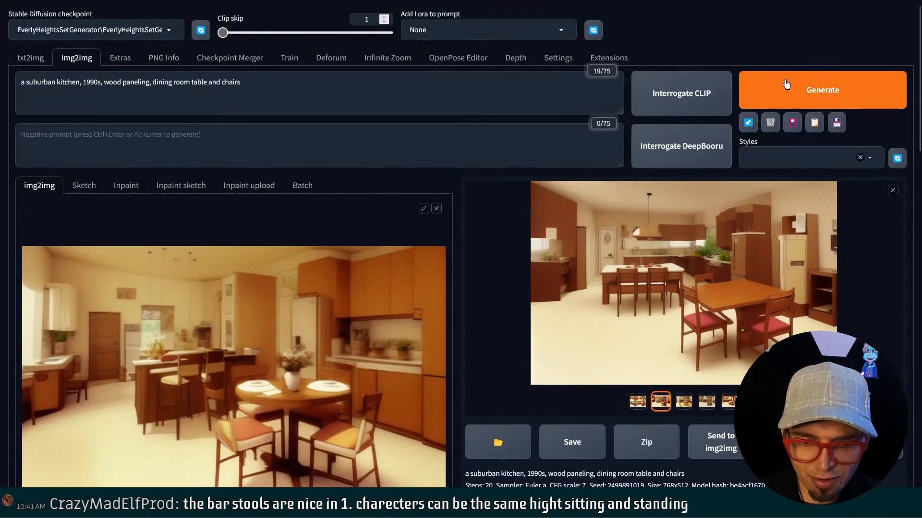
left_click(785, 81)
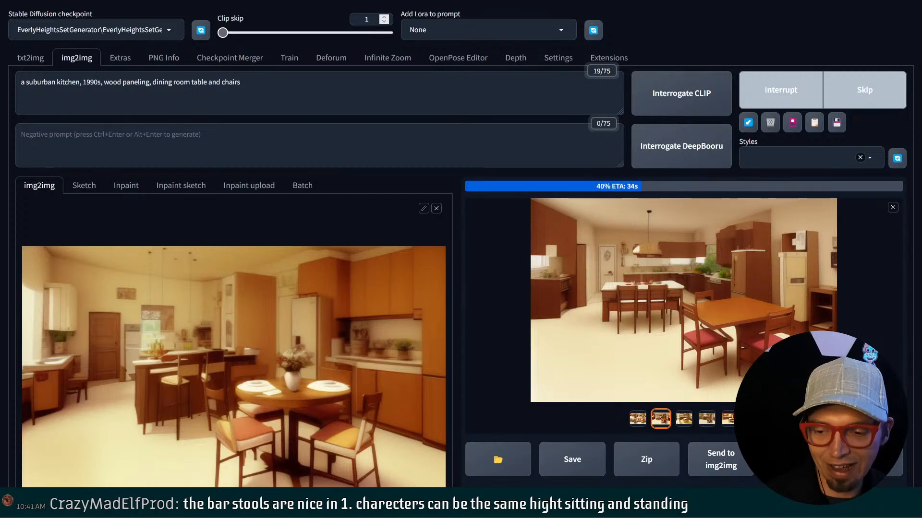
left_click(637, 418)
Reduce the batch count to 1 and generate the upscaled kitchen image again
scroll(454, 288, "down", 6)
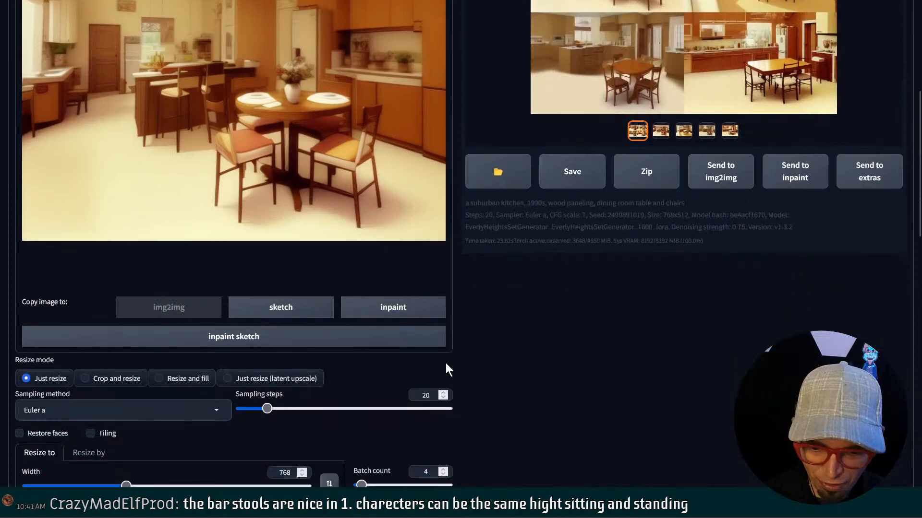
scroll(445, 363, "down", 4)
left_click(359, 313)
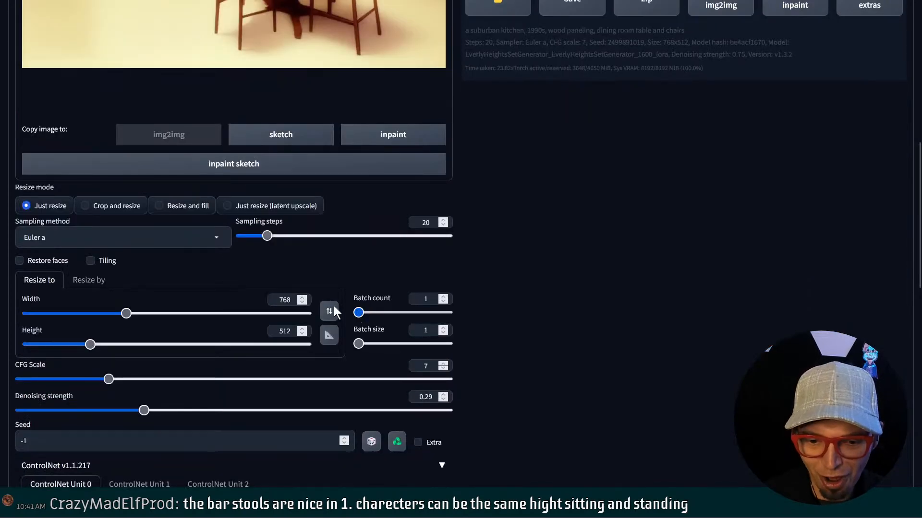
scroll(529, 262, "up", 10)
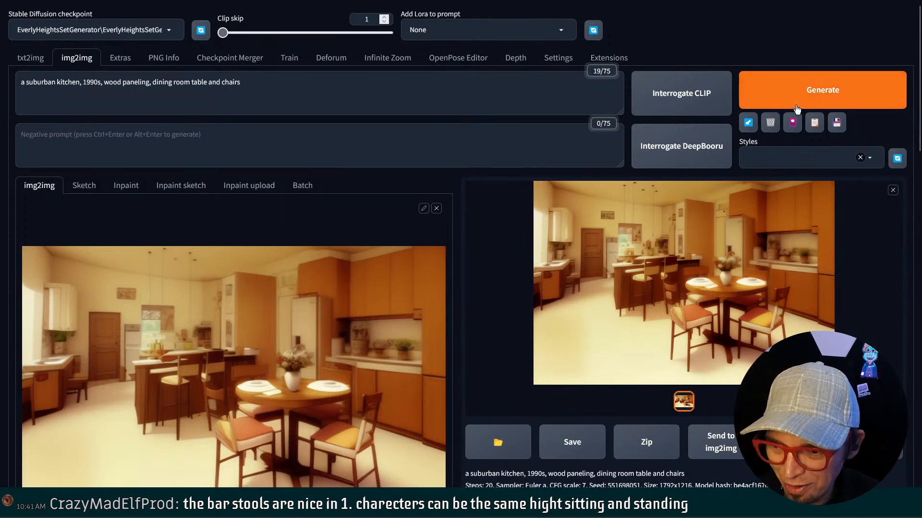
left_click(795, 108)
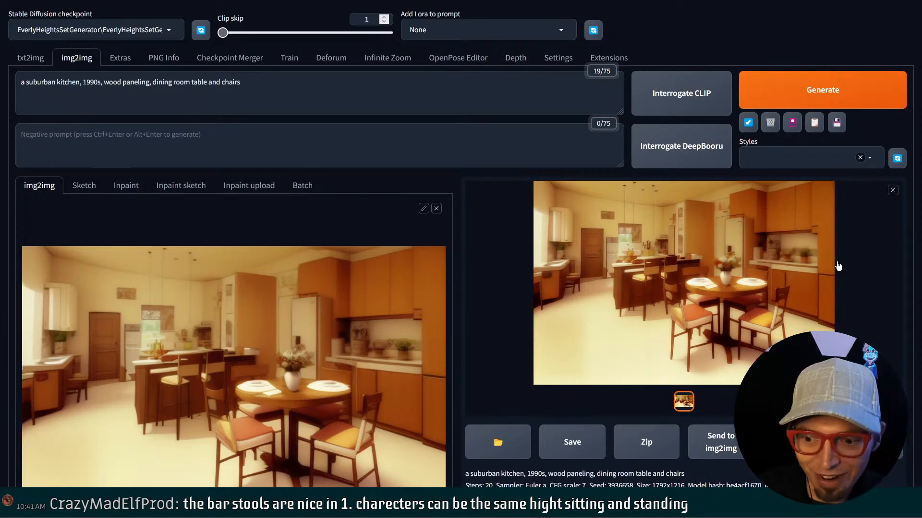
View the upscaled kitchen render at full size and save it as "Option 2" in the Option 2 folder of 02 - Kitchen
left_click(739, 266)
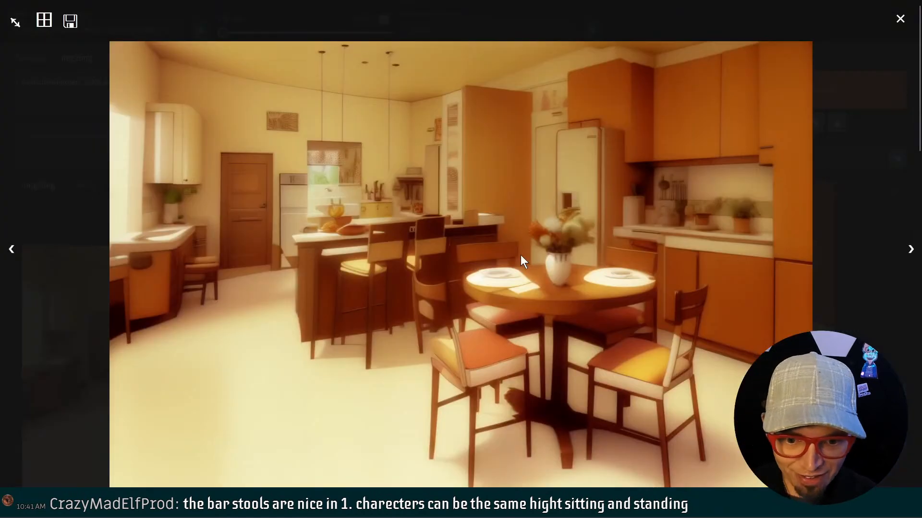
right_click(439, 181)
left_click(494, 206)
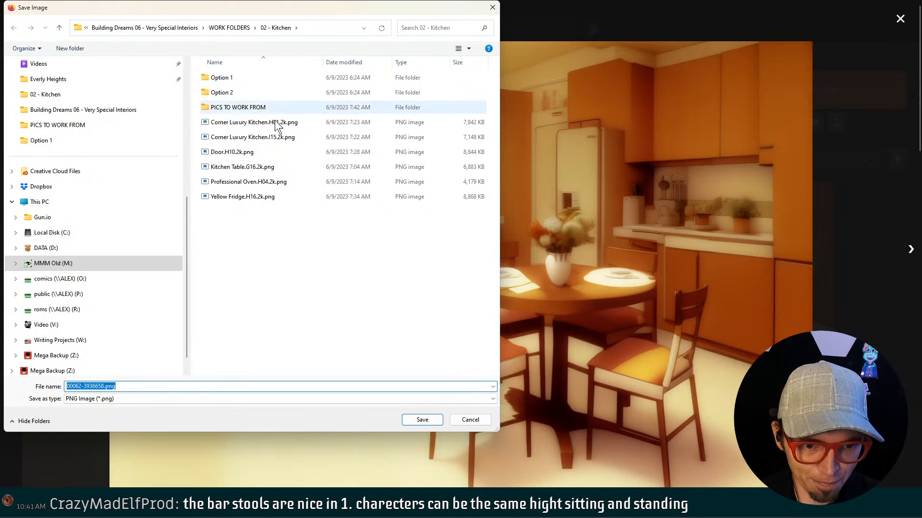
double_click(266, 91)
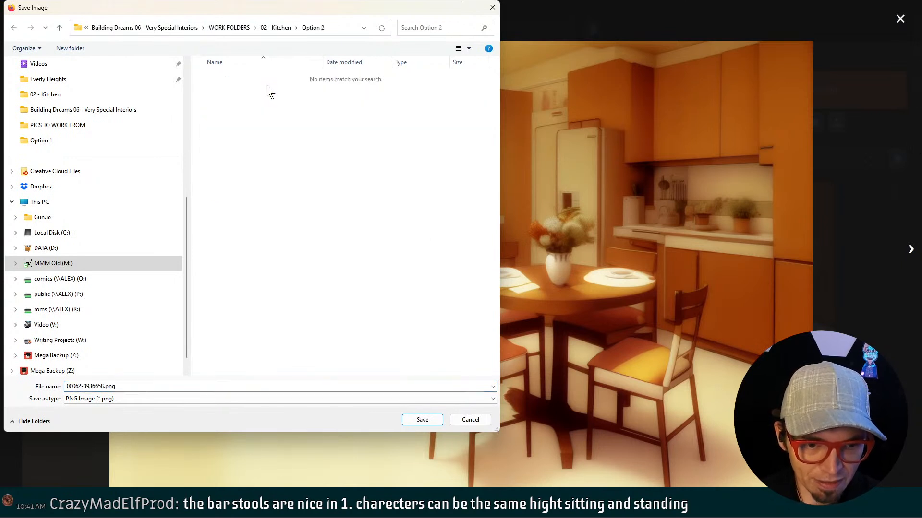
left_click(302, 386)
type("Option 2")
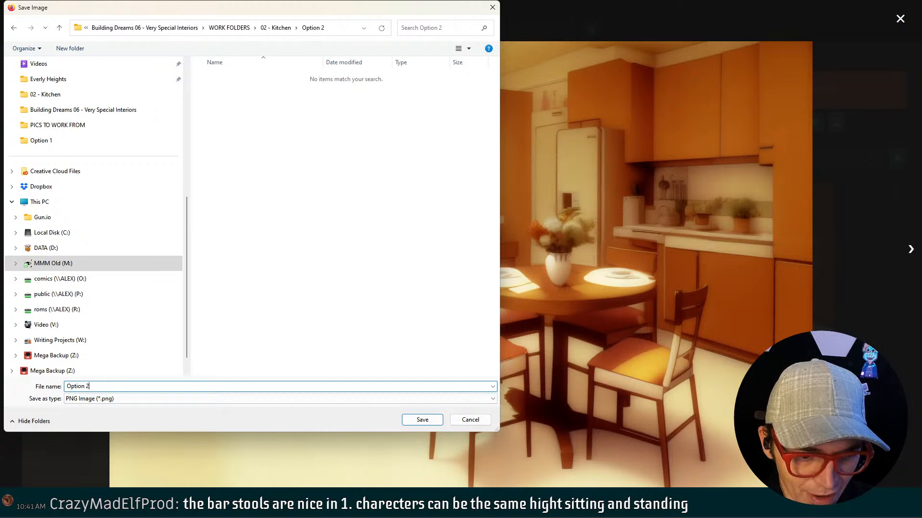
key("Return")
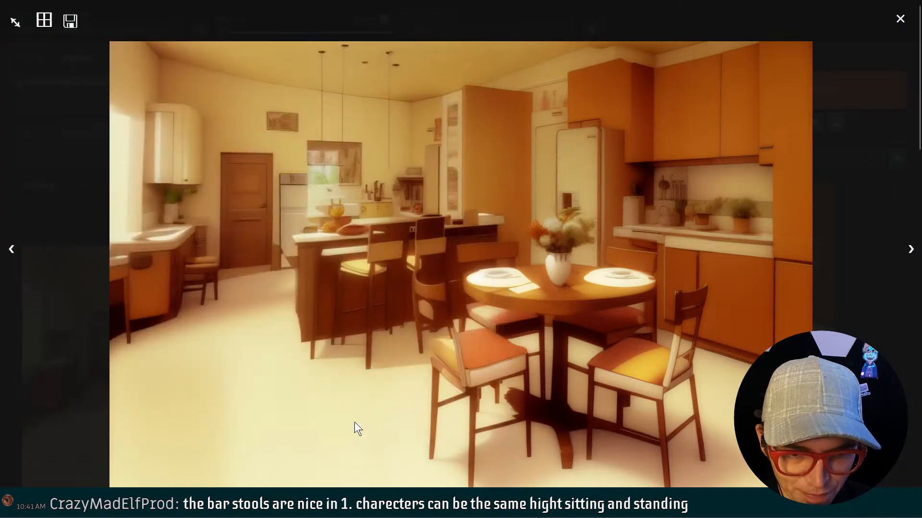
left_click(82, 251)
key("alt+Tab")
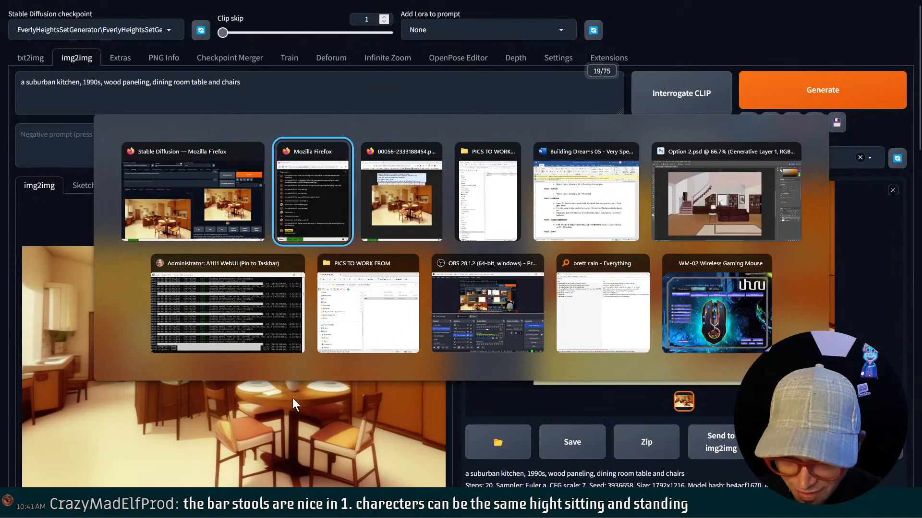
key("Escape")
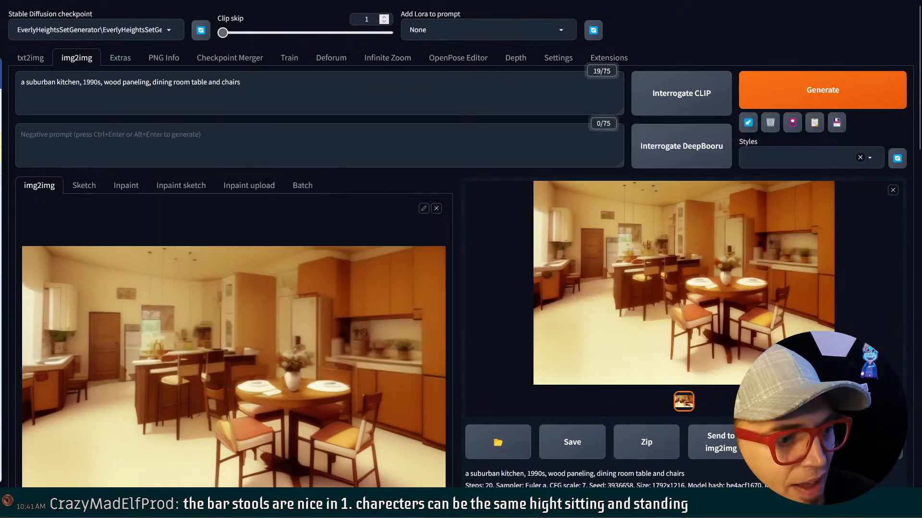
left_click_drag(0, 63, 921, 9)
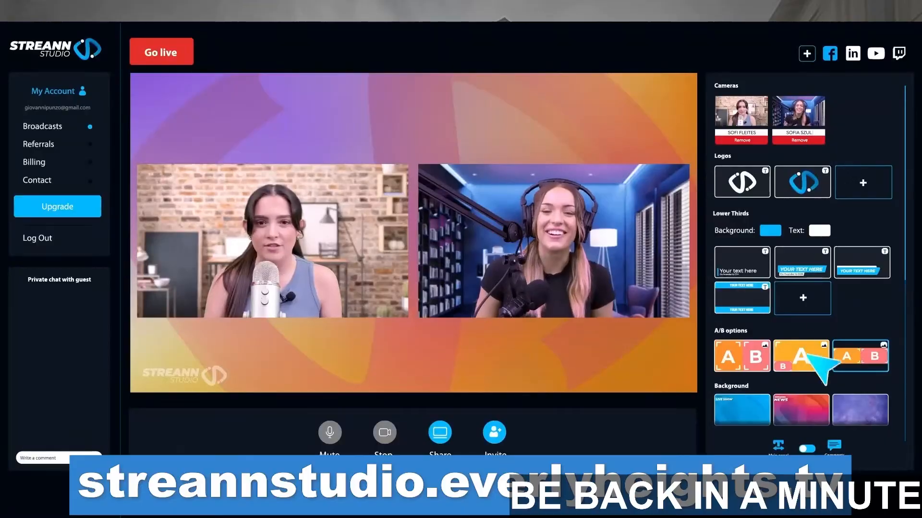
left_click(808, 355)
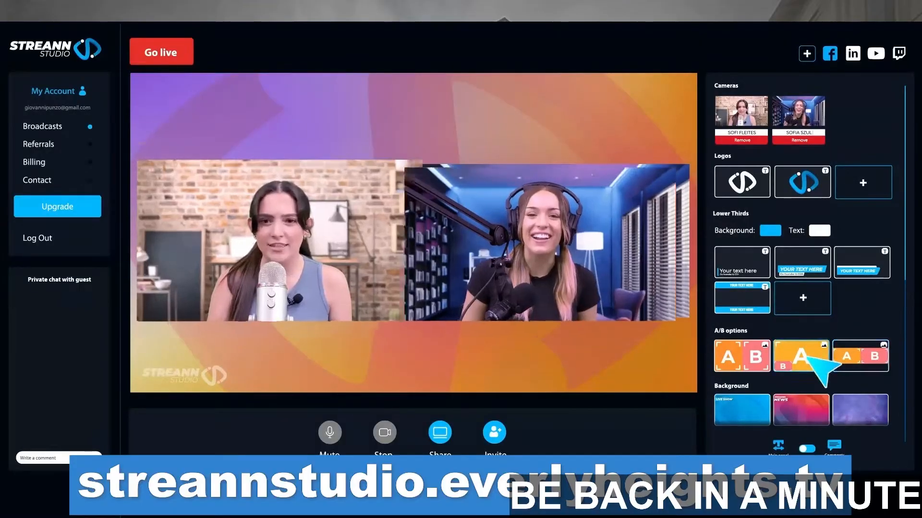
left_click(745, 359)
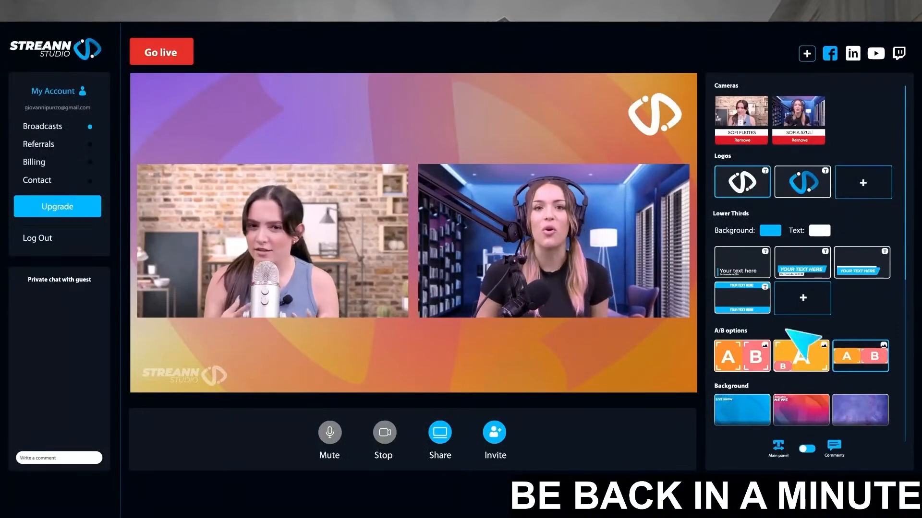
left_click(805, 406)
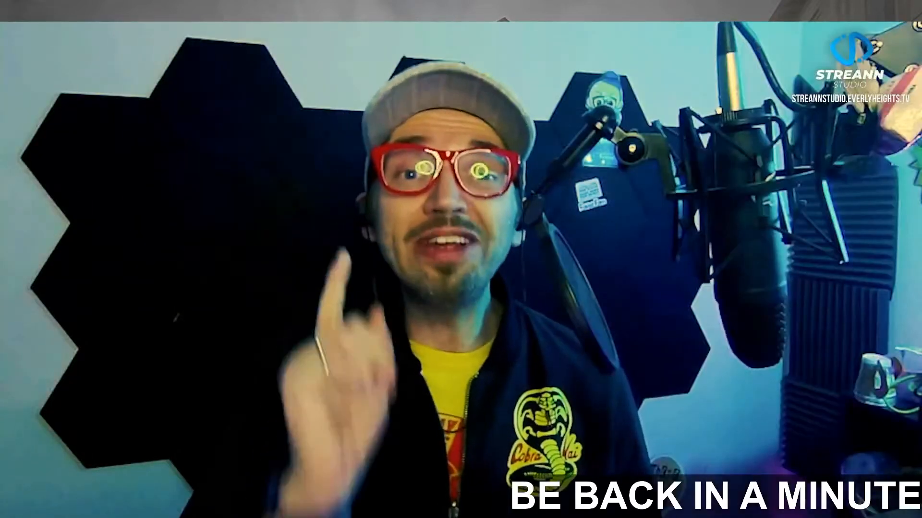
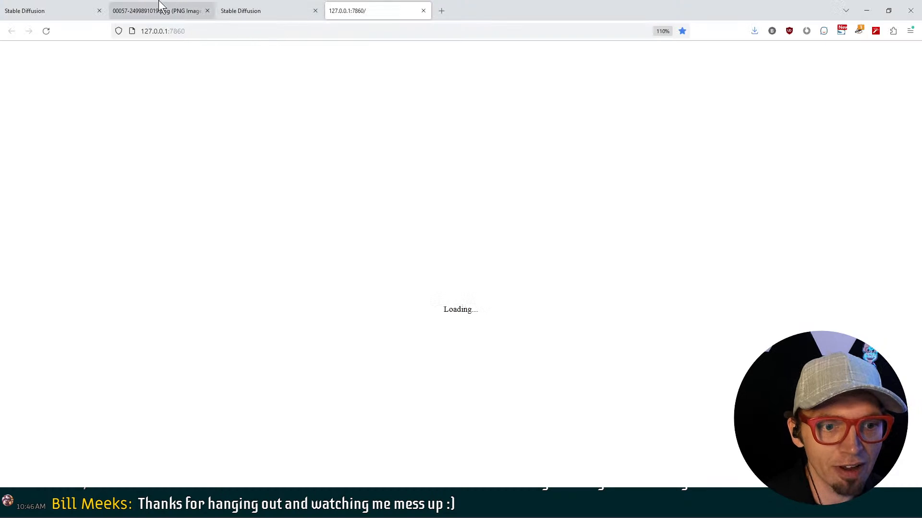
Return to the first open Stable Diffusion page in the browser
left_click(158, 7)
left_click(12, 9)
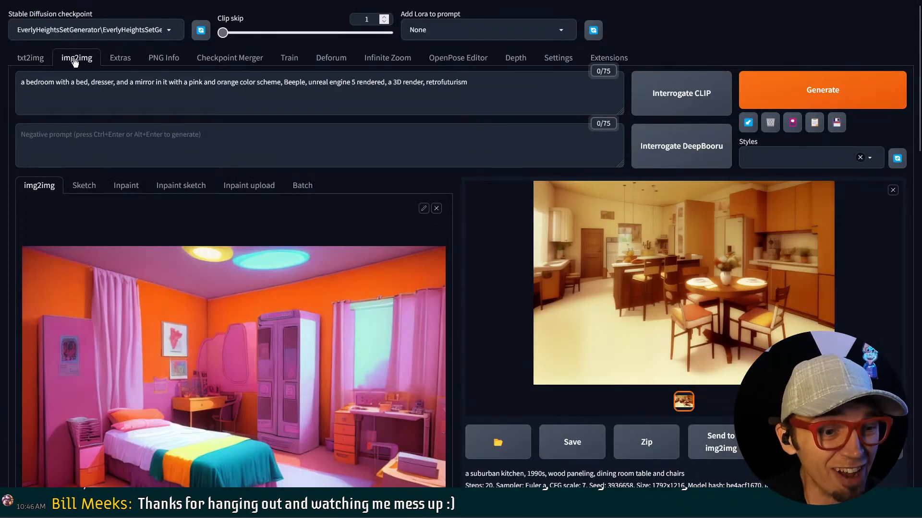
Switch from image-to-image to text-to-image generation and examine the image and settings of ControlNet Unit 2
scroll(241, 289, "down", 2)
scroll(241, 289, "down", 1)
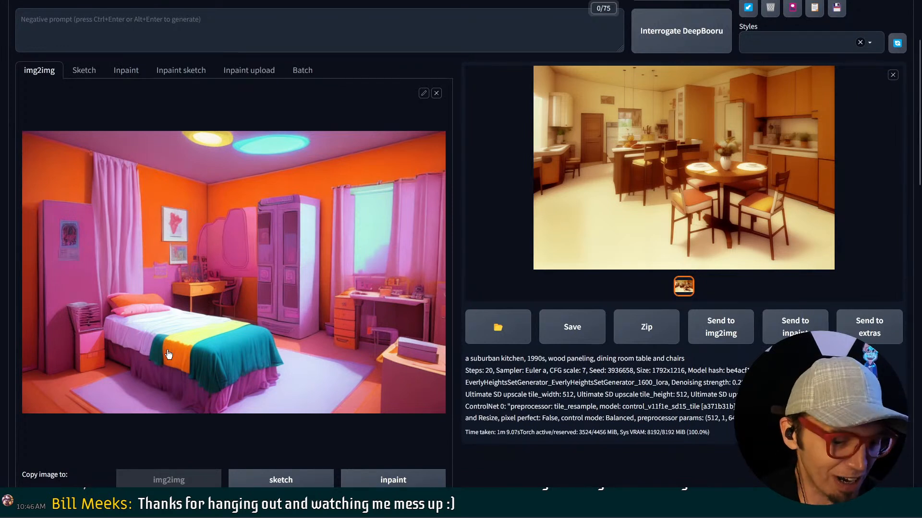
scroll(173, 356, "up", 3)
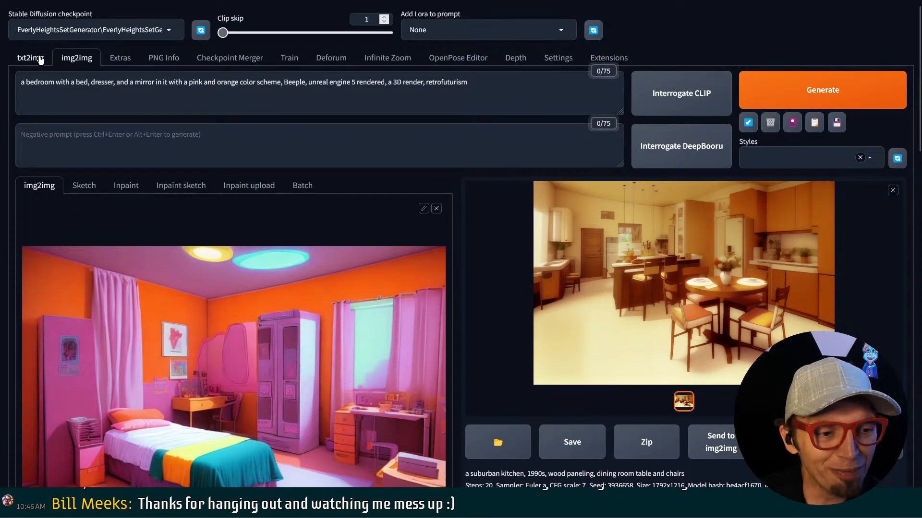
left_click(38, 58)
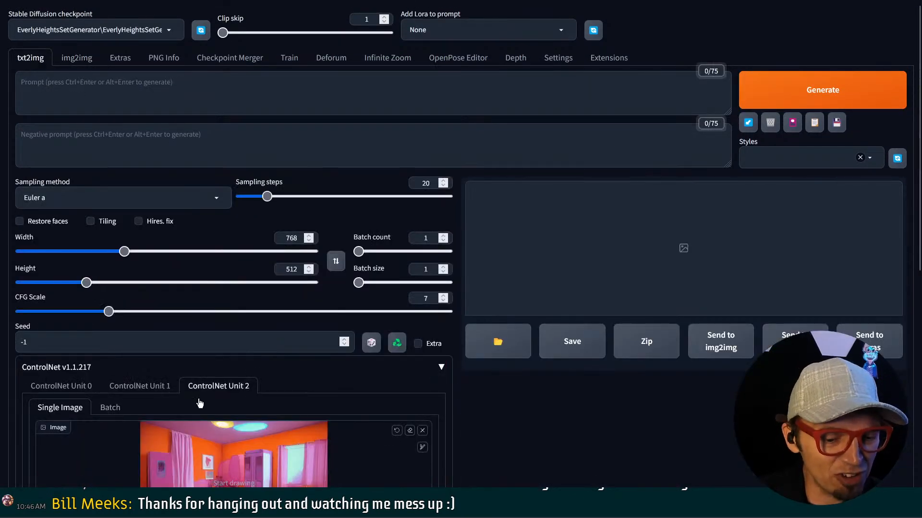
scroll(239, 433, "down", 6)
scroll(236, 431, "up", 6)
scroll(230, 393, "down", 7)
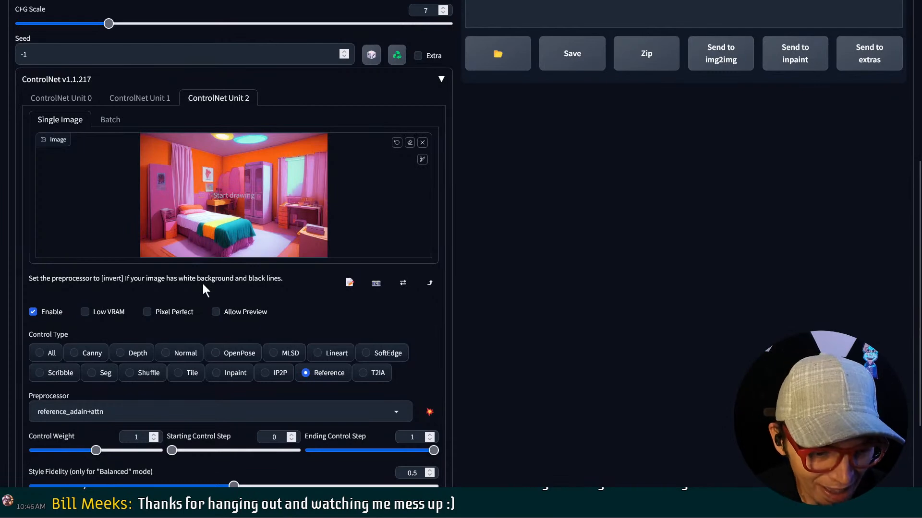
scroll(207, 279, "up", 5)
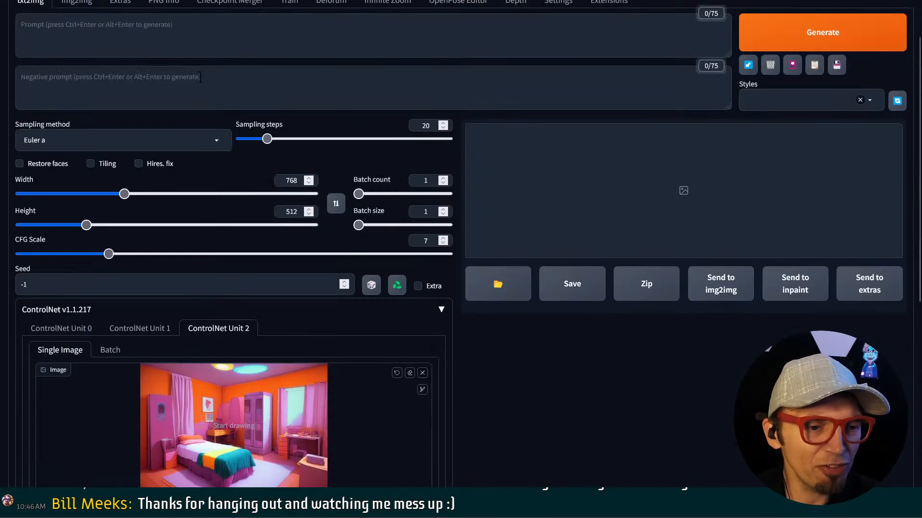
Enter the prompt "a 1990s teenage girl's bedroom, vaporwaver aestetic" for the text-to-image generation
left_click(212, 27)
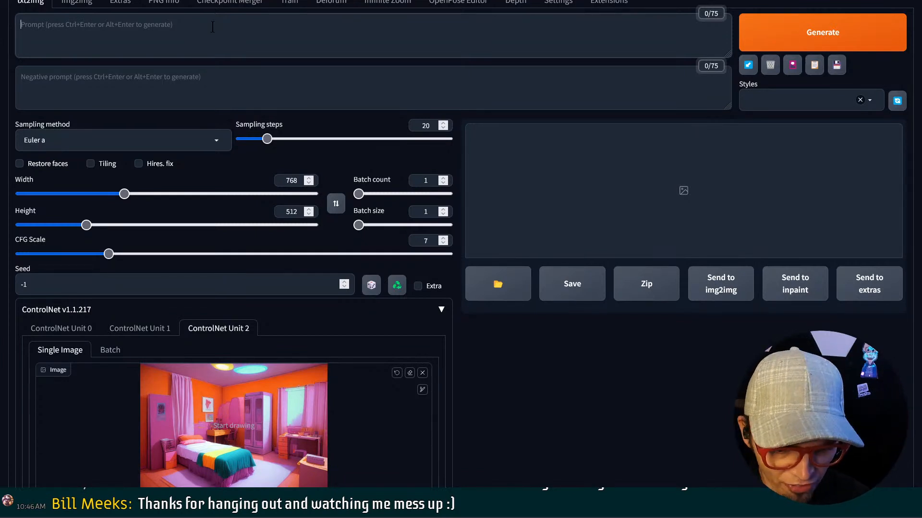
type("a 1")
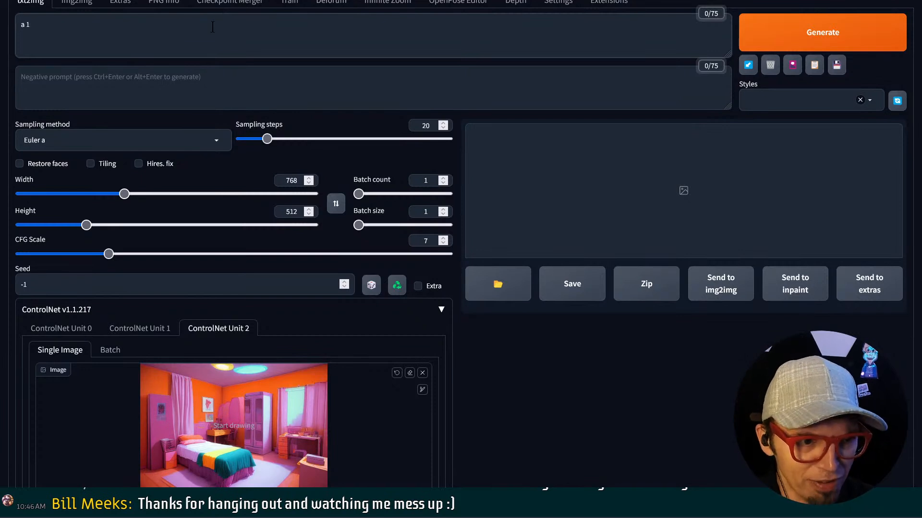
type("990s ")
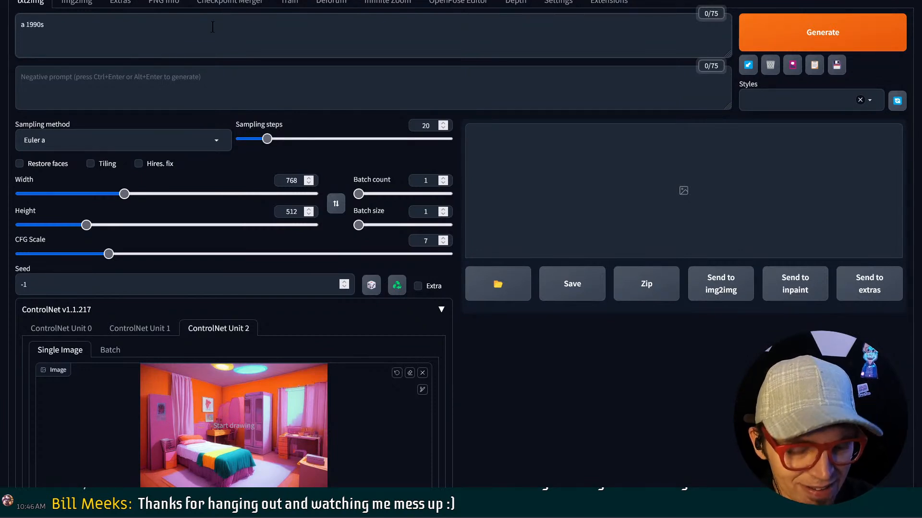
type("tree")
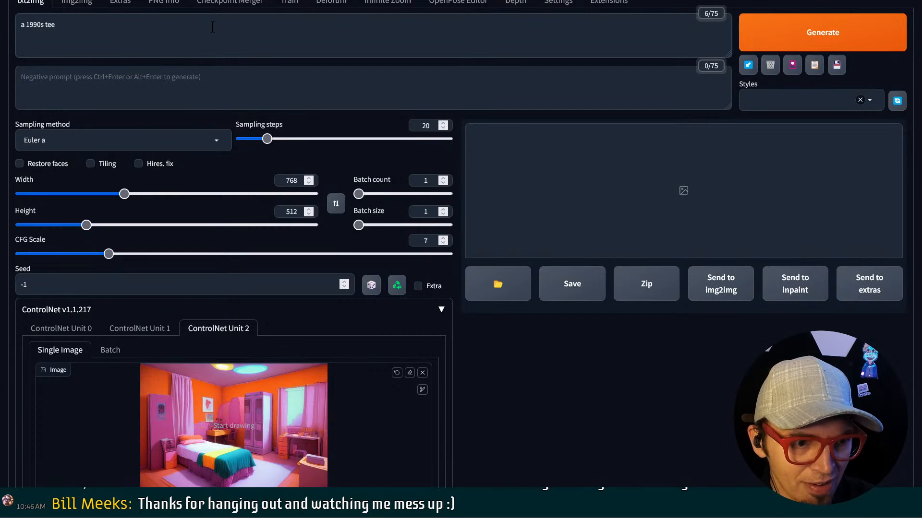
type("nage girl's ")
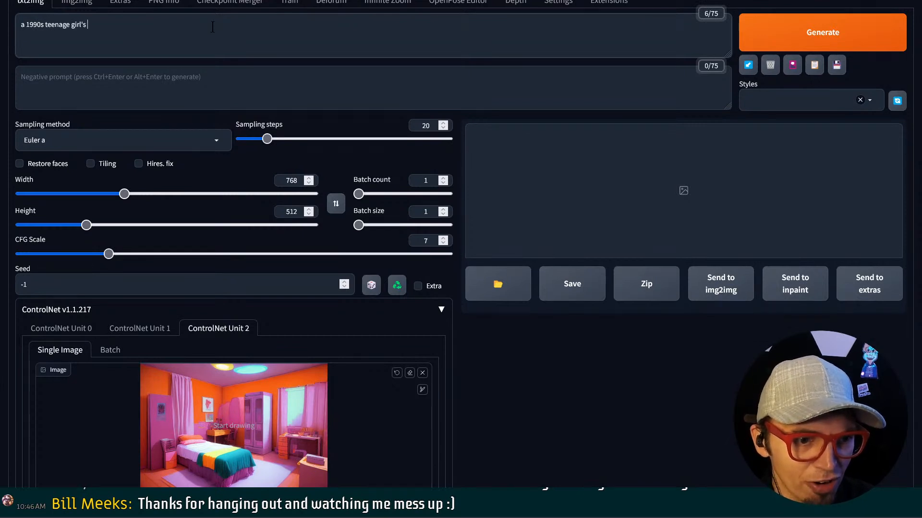
type("bedroom, ")
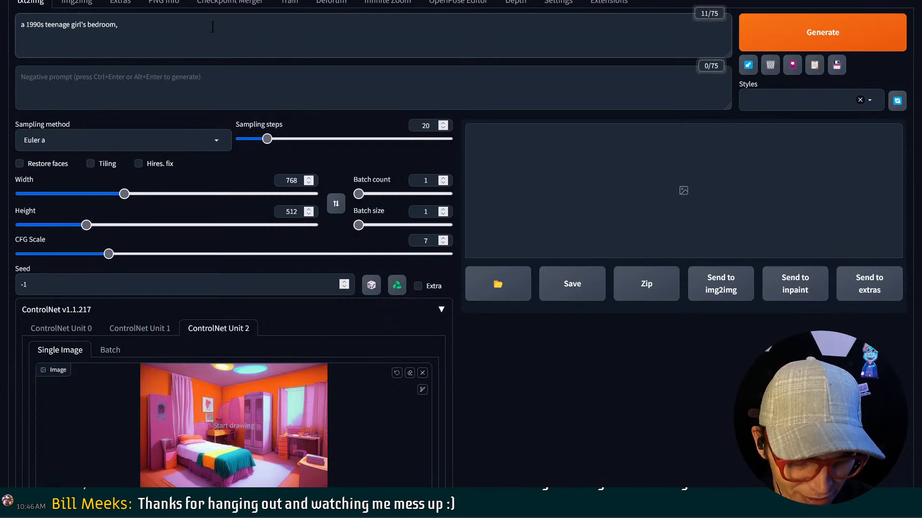
type("vaporw")
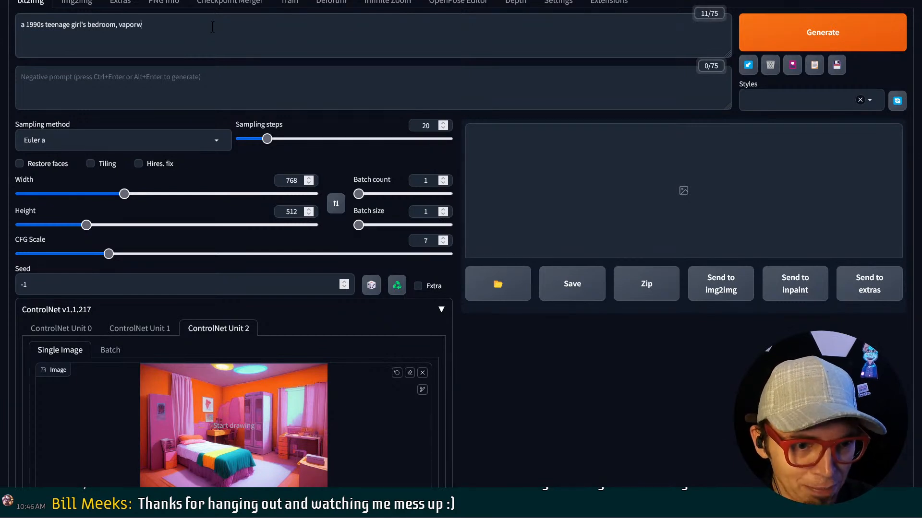
type("aver ")
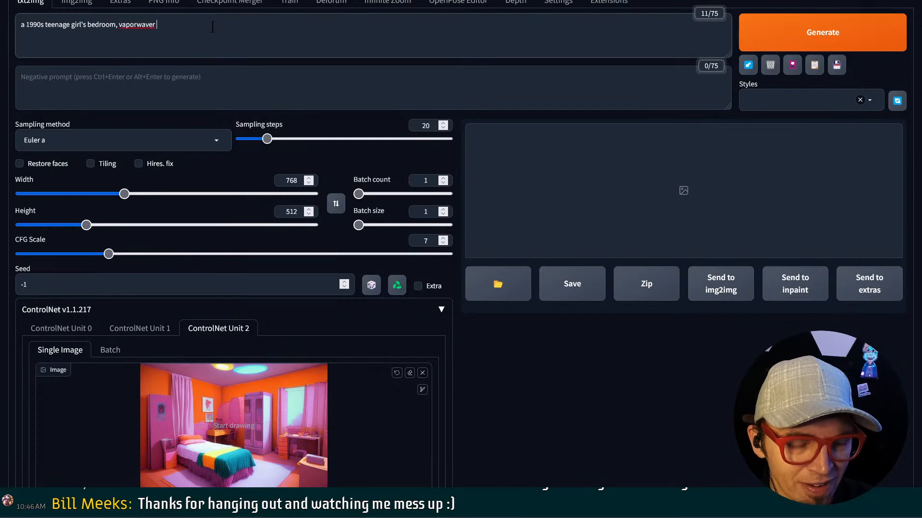
type("aeste")
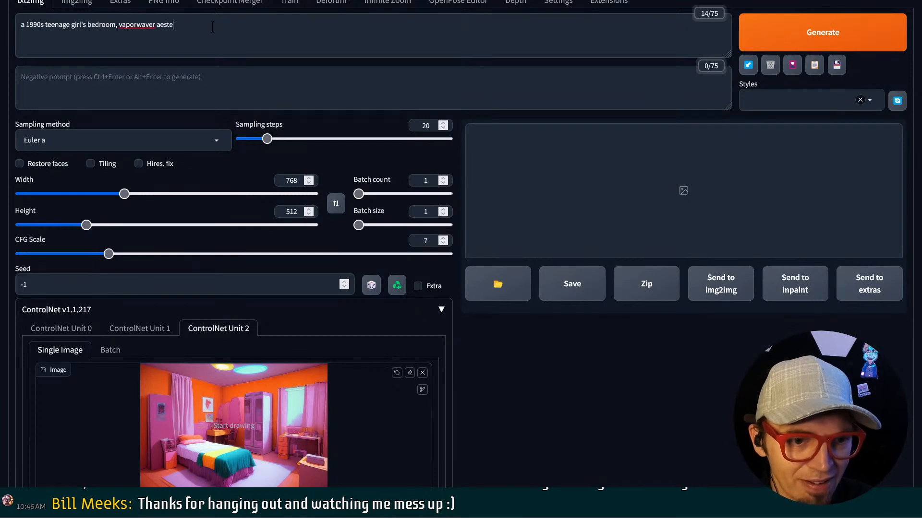
type("tic")
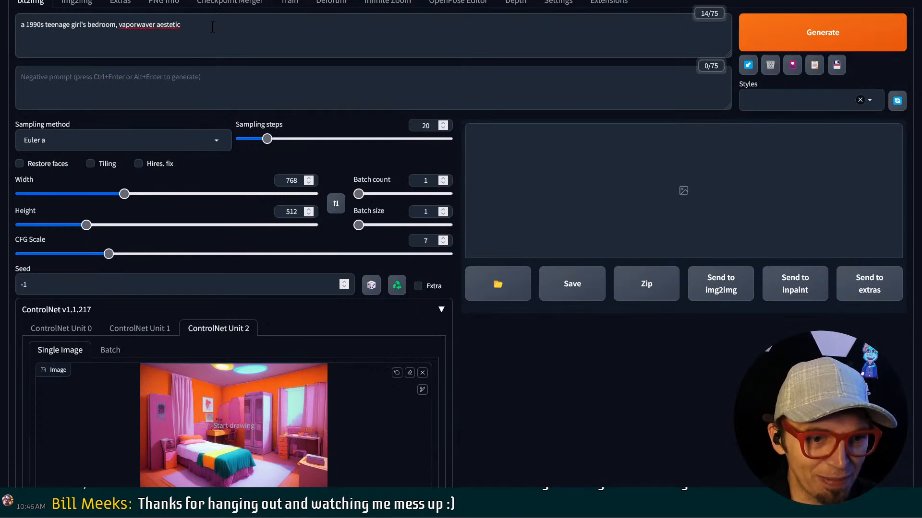
Correct the style words at the end of the prompt to "vaporwave, aesthetic"
right_click(179, 25)
left_click(181, 32)
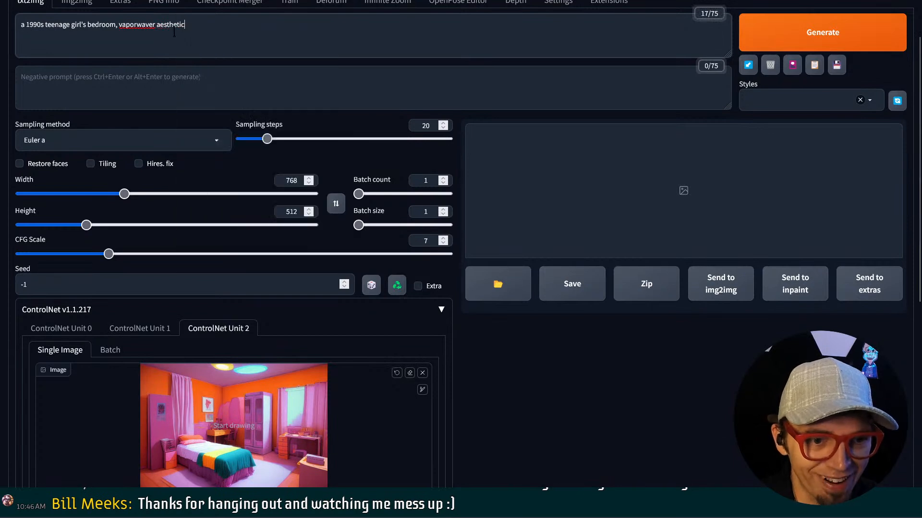
right_click(151, 22)
key("Escape")
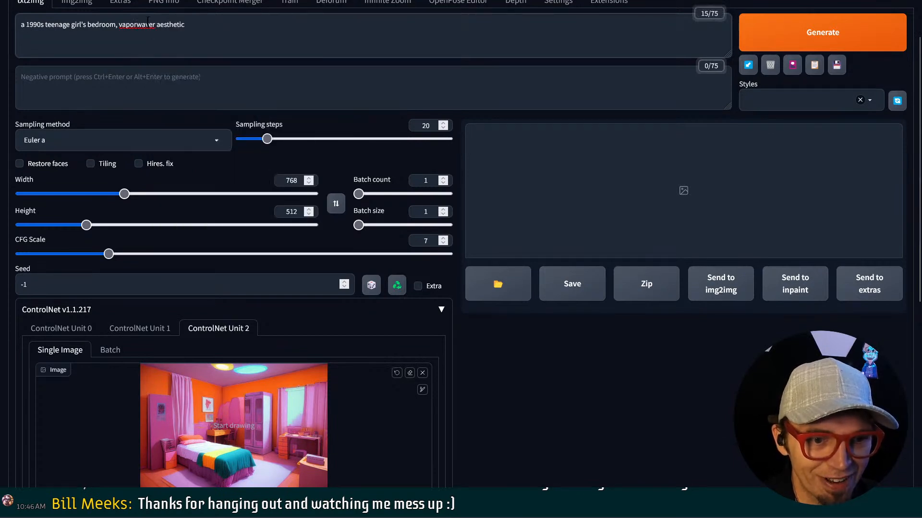
left_click(154, 23)
key("BackSpace")
key("Delete")
type(",")
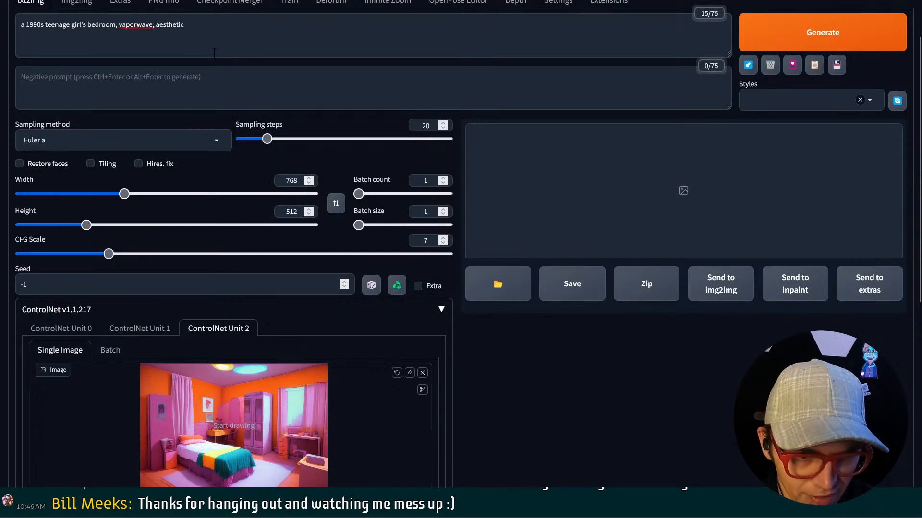
Append ", early morning" to the end of the bedroom prompt
key("End")
type(", ear")
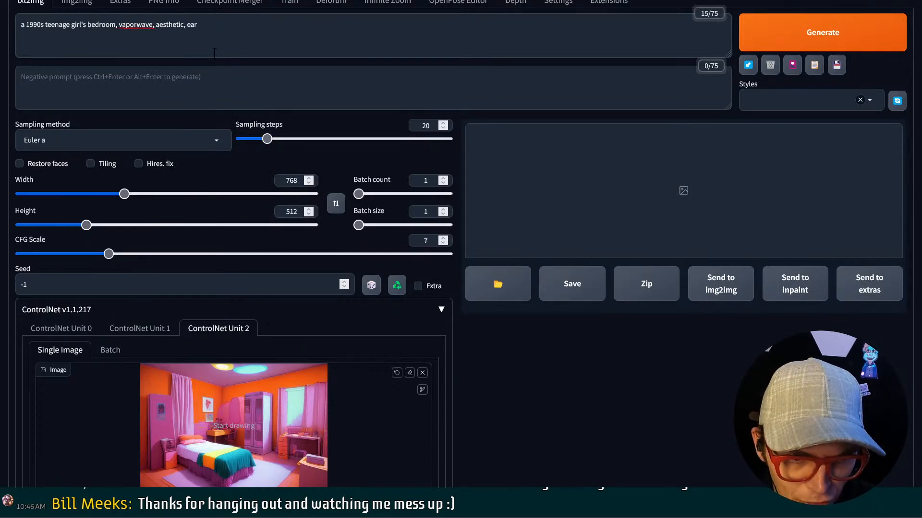
type("ly morning")
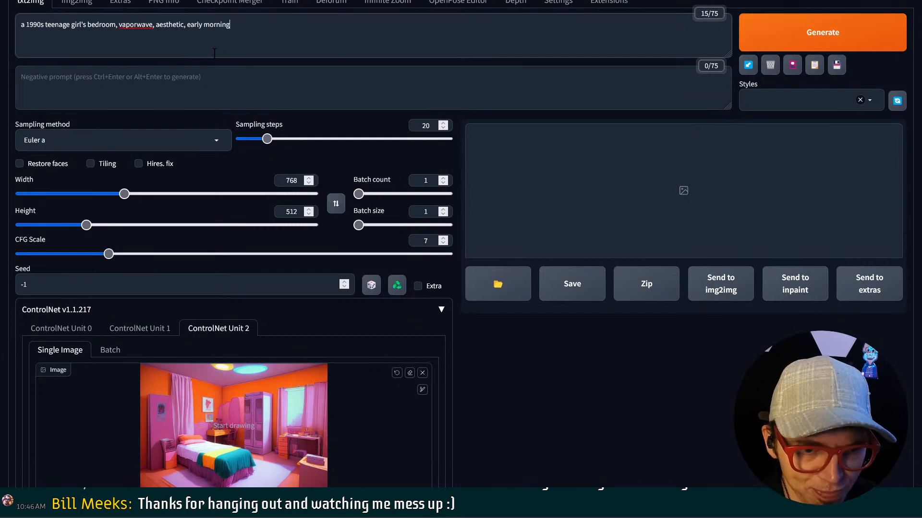
Compare the reference image, control type and preprocessor settings across ControlNet Units 0, 1 and 2
scroll(419, 189, "down", 4)
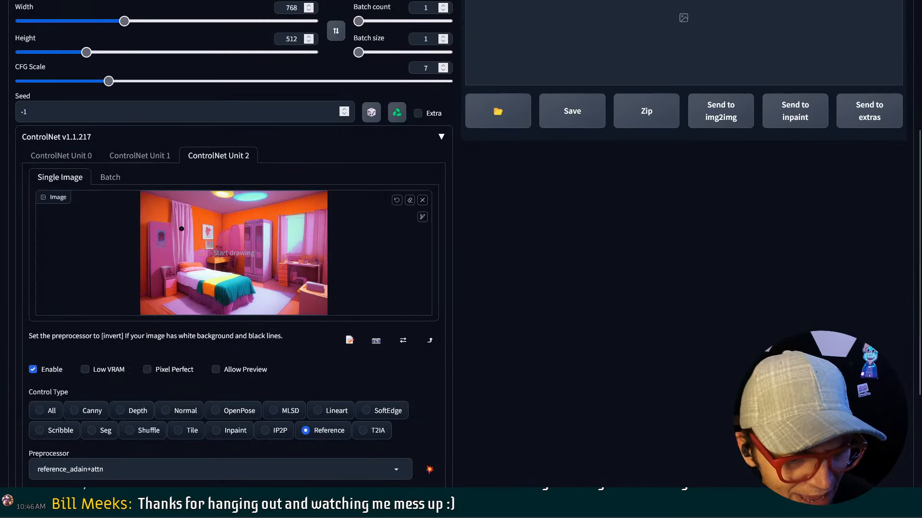
left_click(68, 155)
scroll(247, 302, "down", 4)
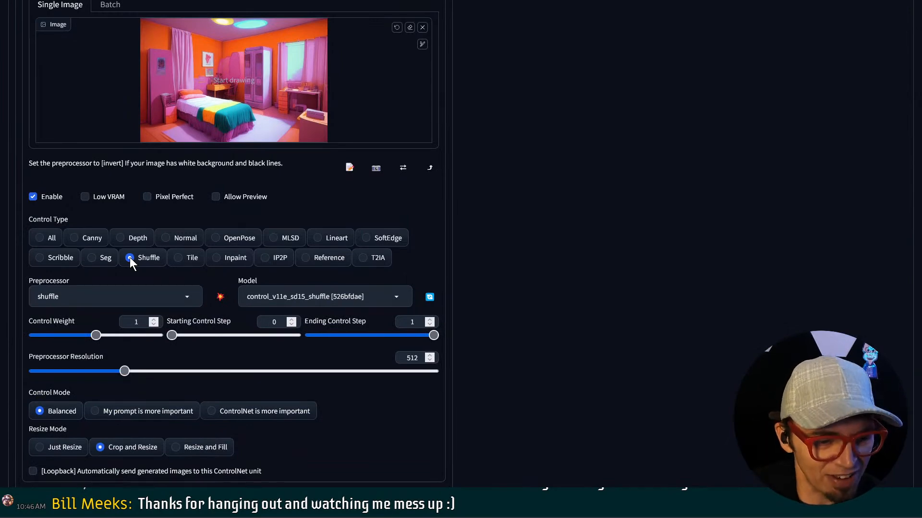
scroll(144, 243, "up", 3)
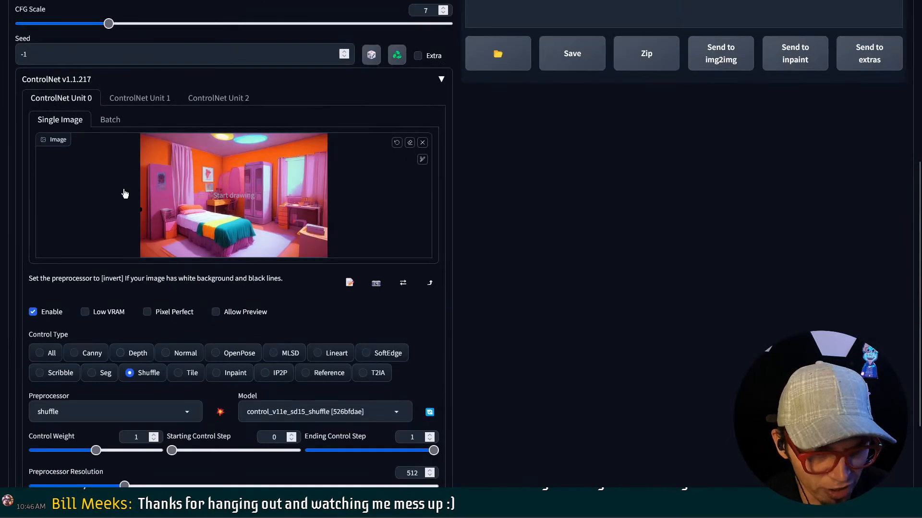
left_click(154, 98)
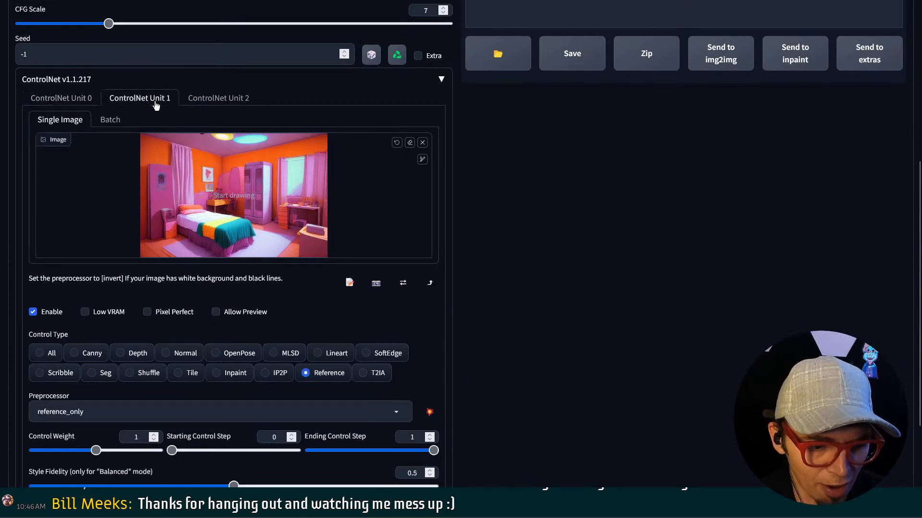
scroll(189, 260, "down", 1)
scroll(190, 266, "down", 3)
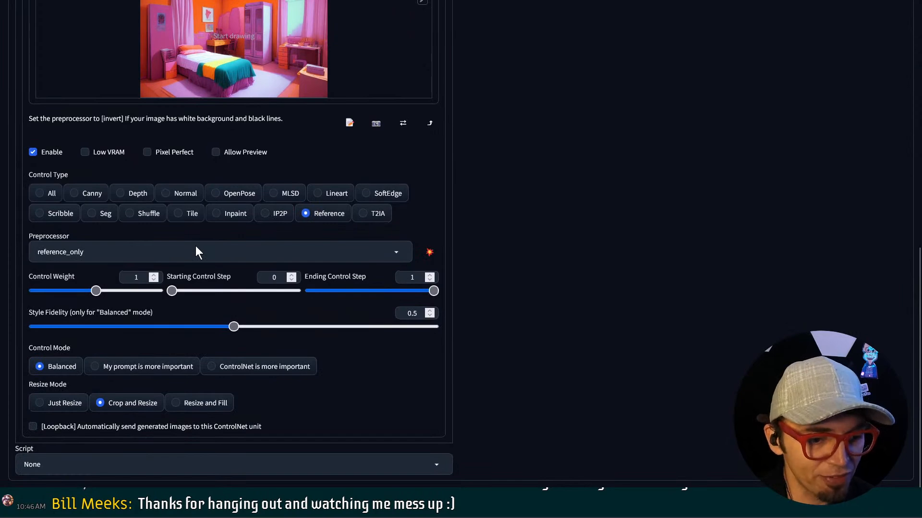
scroll(195, 212, "up", 3)
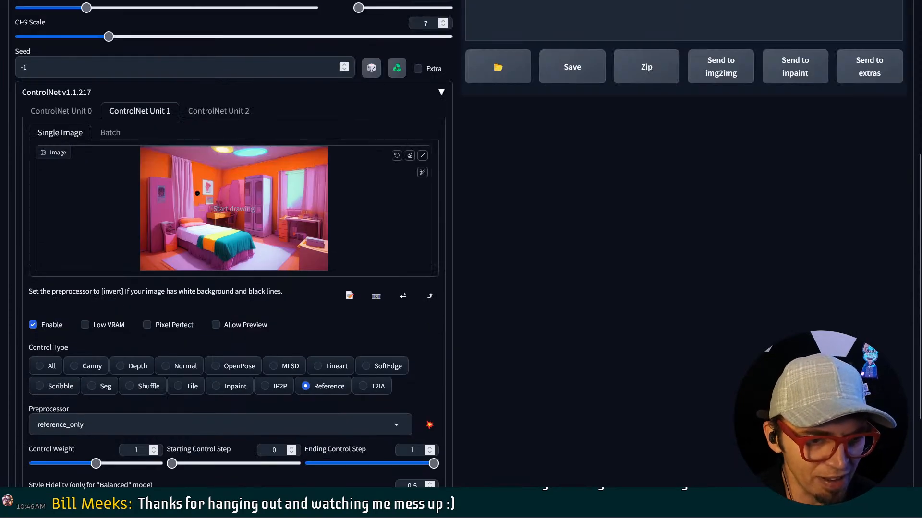
left_click(232, 110)
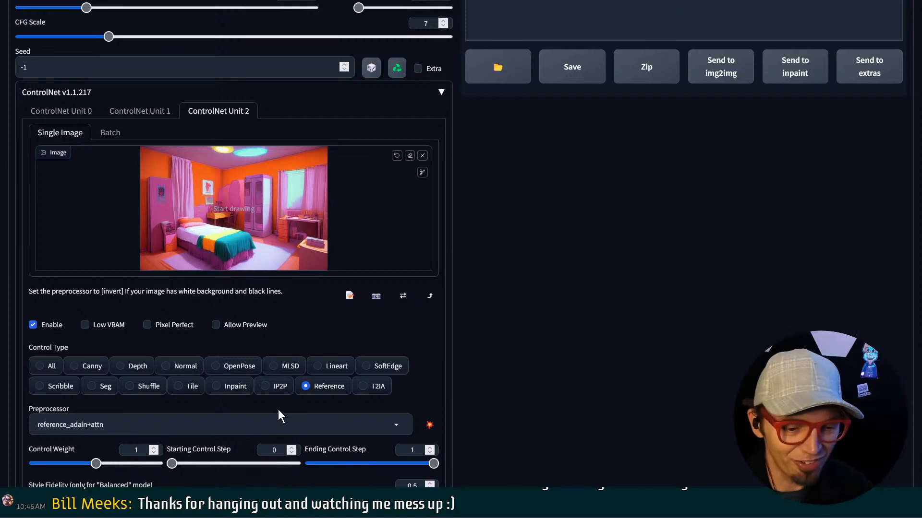
left_click(80, 112)
left_click(130, 111)
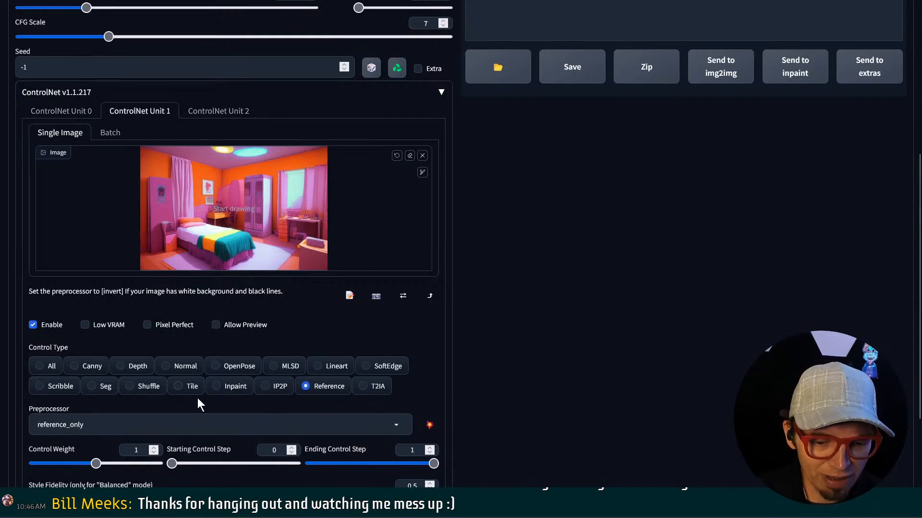
left_click(228, 113)
left_click(137, 114)
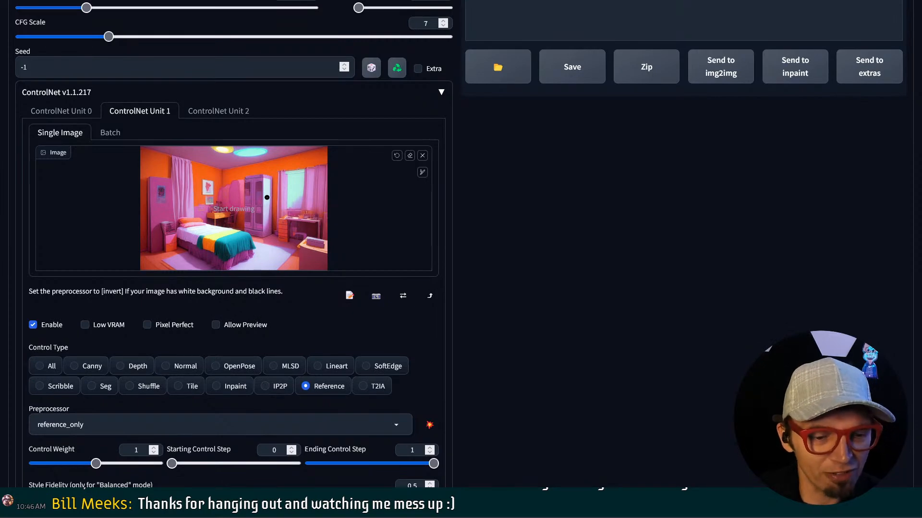
Set the batch count to 4 and generate the teenage girl's bedroom images
scroll(784, 150, "up", 5)
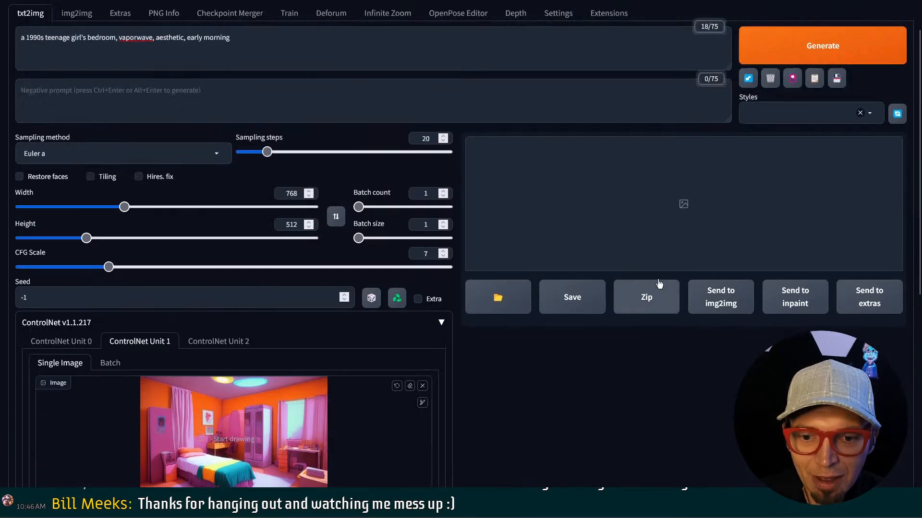
left_click_drag(358, 206, 360, 208)
double_click(434, 193)
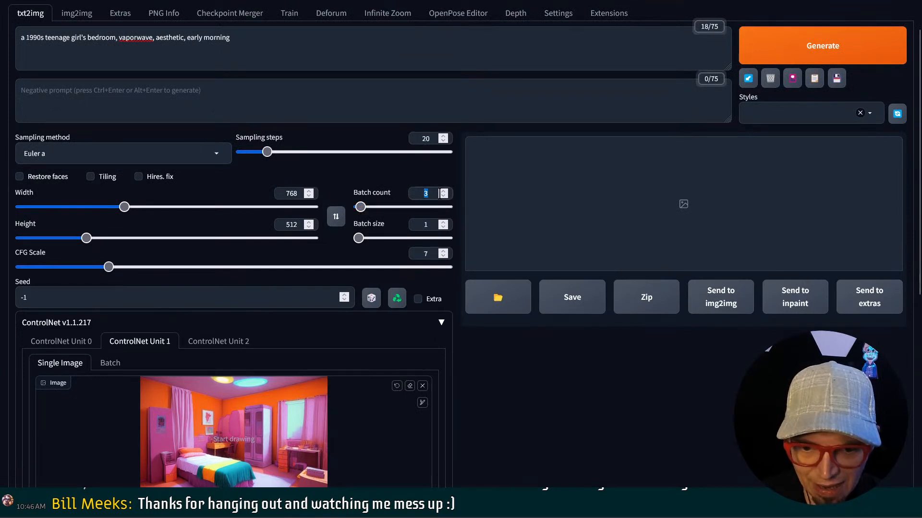
type("4")
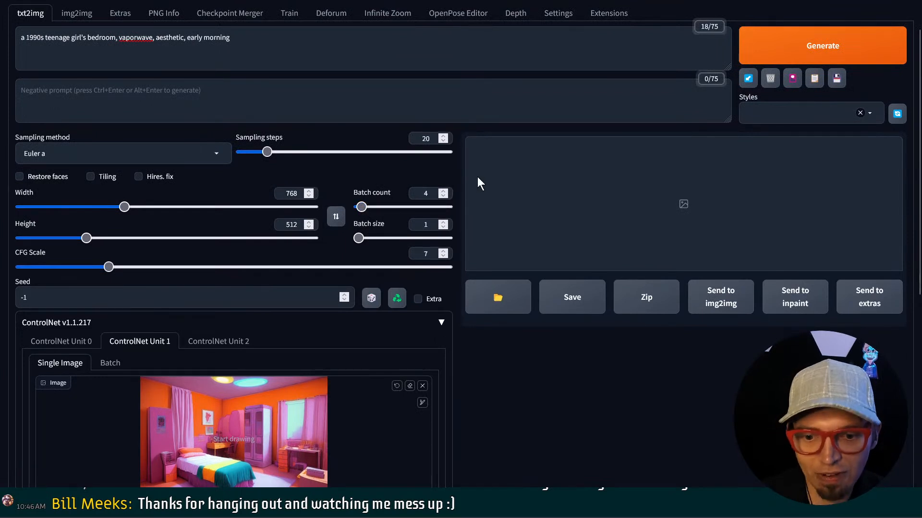
scroll(638, 127, "up", 1)
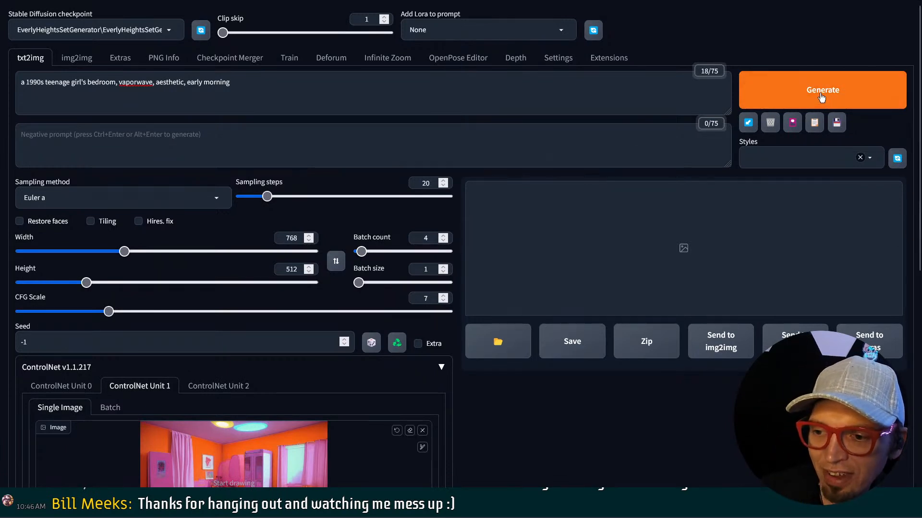
left_click(820, 98)
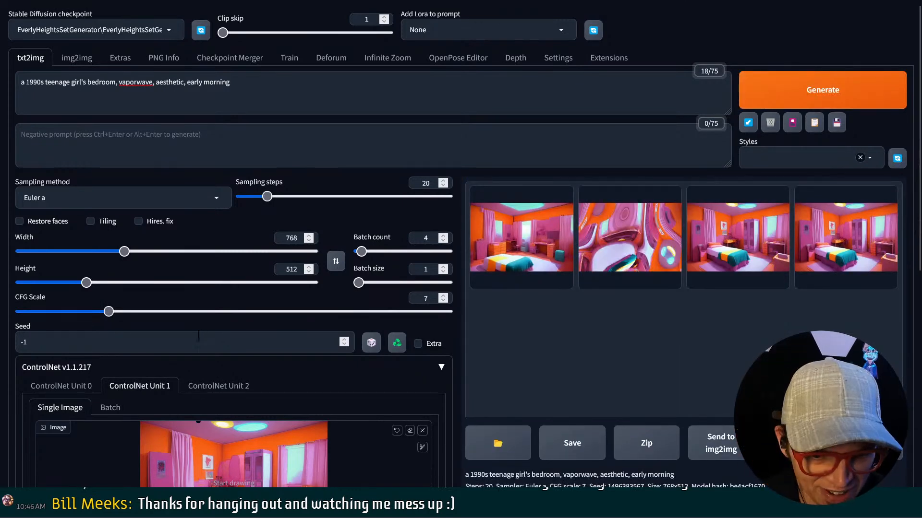
scroll(198, 421, "down", 6)
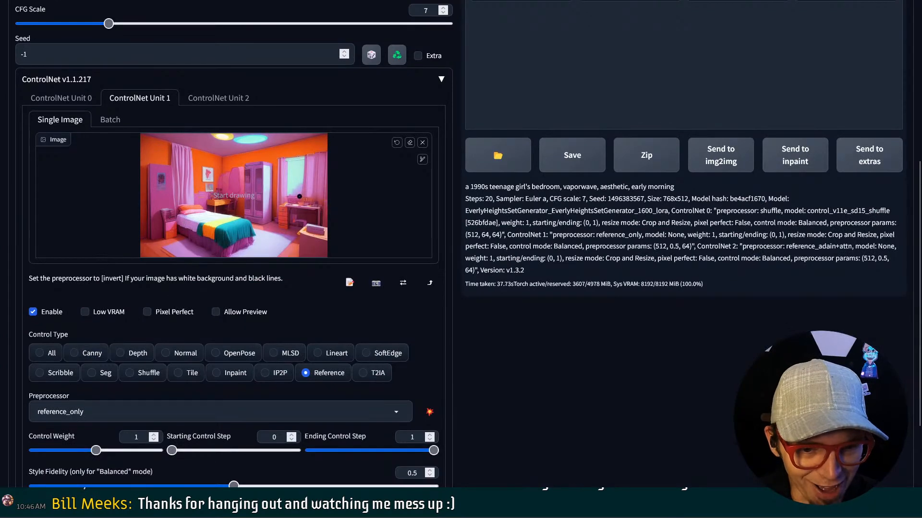
Replace the reference image in ControlNet Units 1 and 0 with "Pics for style and attn ControlNets.png"
left_click(423, 142)
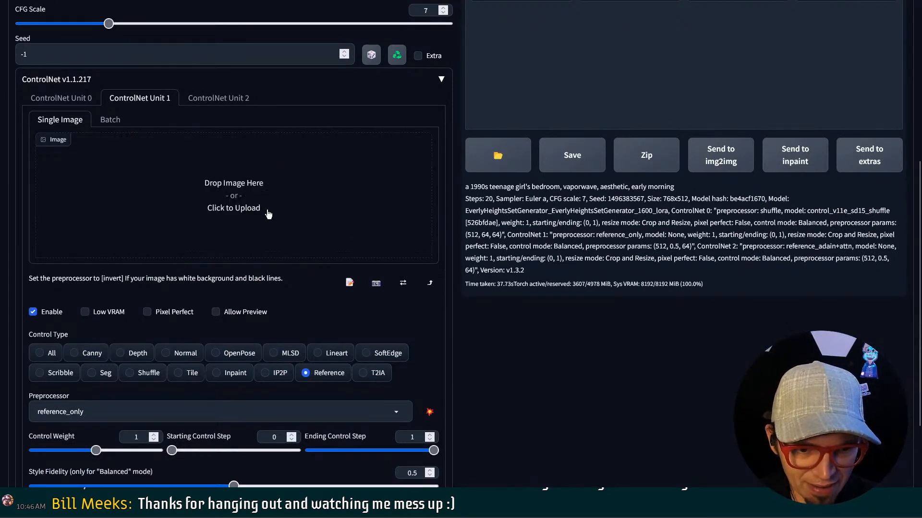
left_click(265, 208)
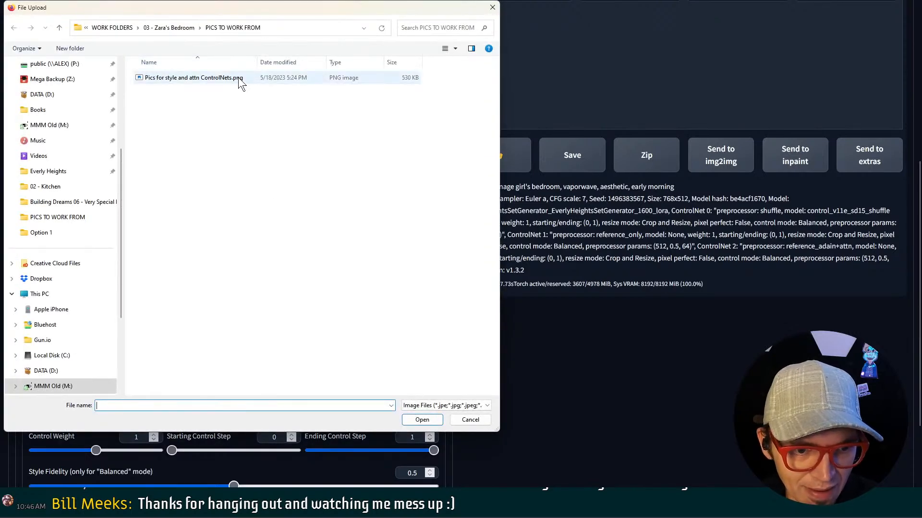
double_click(240, 80)
left_click(66, 101)
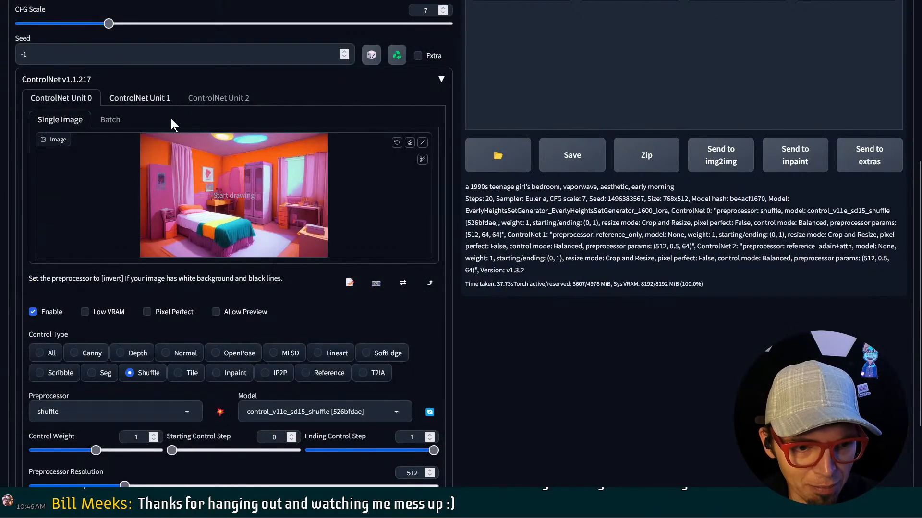
left_click(423, 142)
left_click(253, 183)
double_click(214, 82)
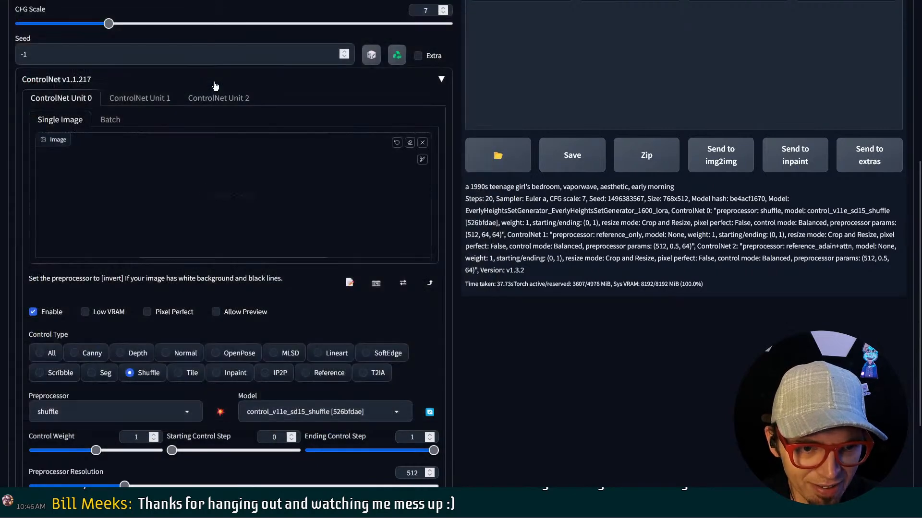
Reload the reference image in ControlNet Unit 2 and reselect the Reference control type with the reference_adain+attn preprocessor
left_click(427, 145)
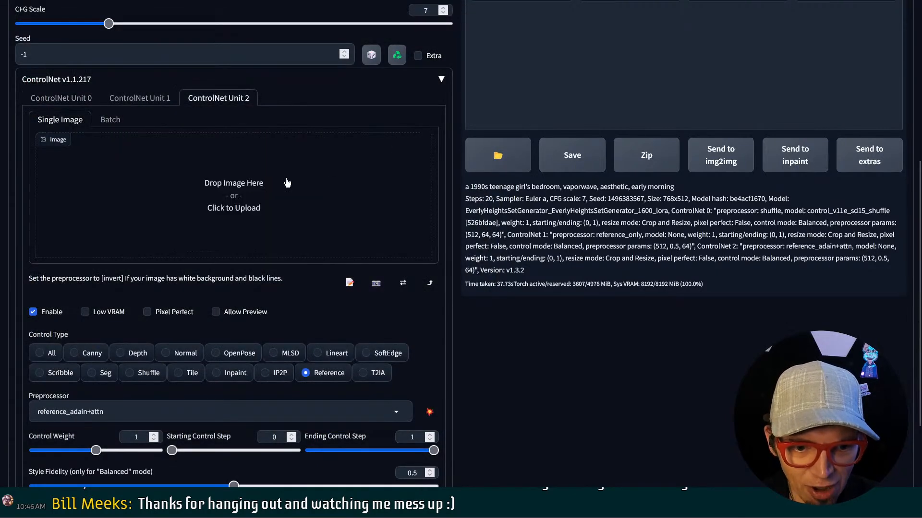
left_click(251, 190)
left_click(242, 78)
double_click(242, 78)
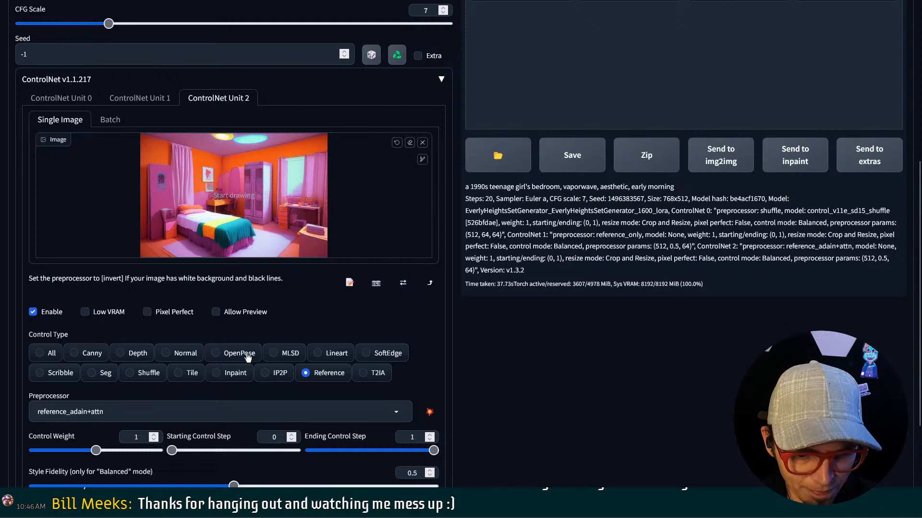
left_click(267, 379)
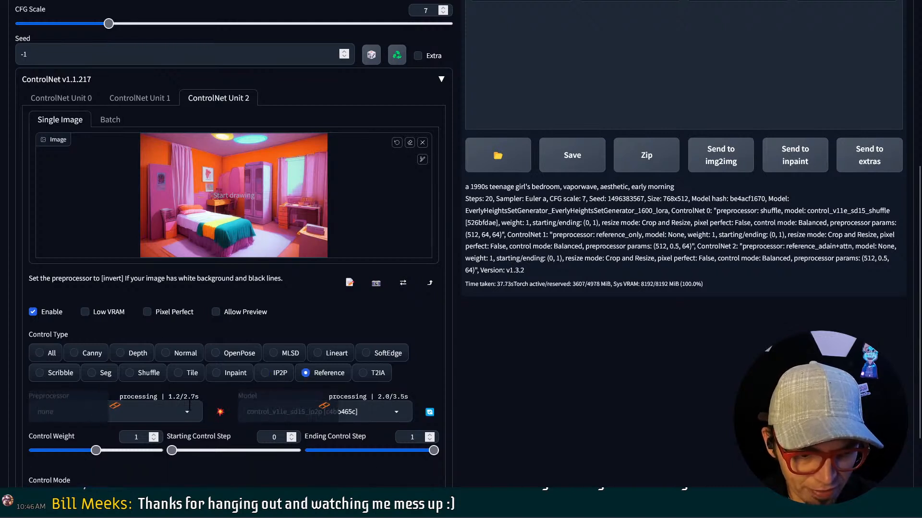
left_click(190, 411)
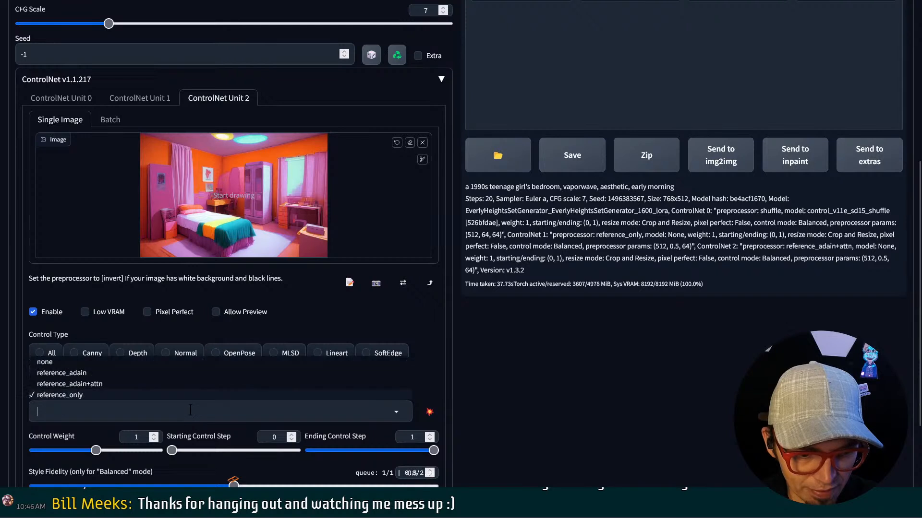
left_click(198, 387)
Refresh ControlNet Unit 1 by toggling its Enable option and switching the control type to IP2P and back to Reference
left_click(144, 99)
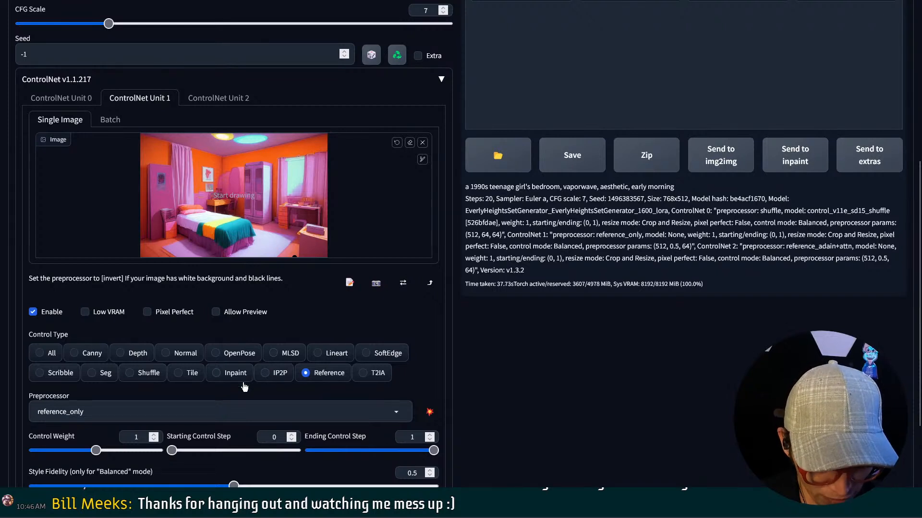
left_click(52, 315)
left_click(53, 315)
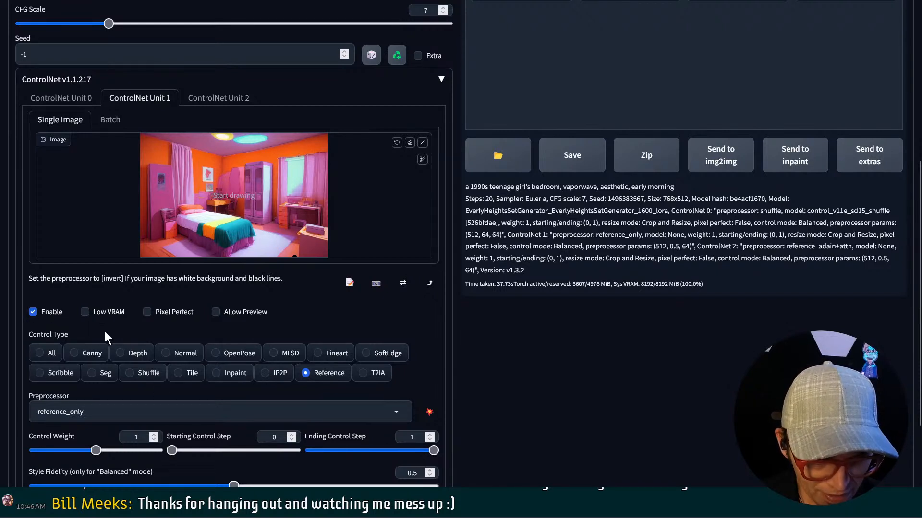
left_click(280, 375)
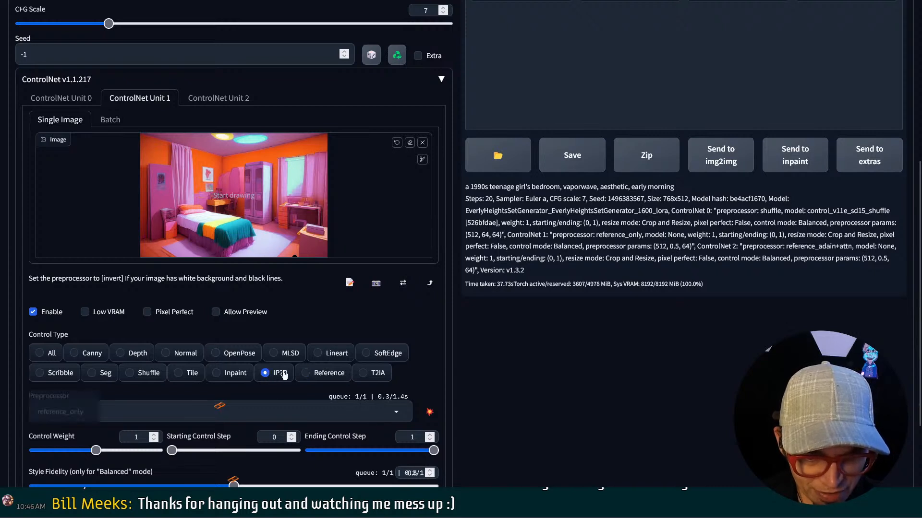
left_click(304, 374)
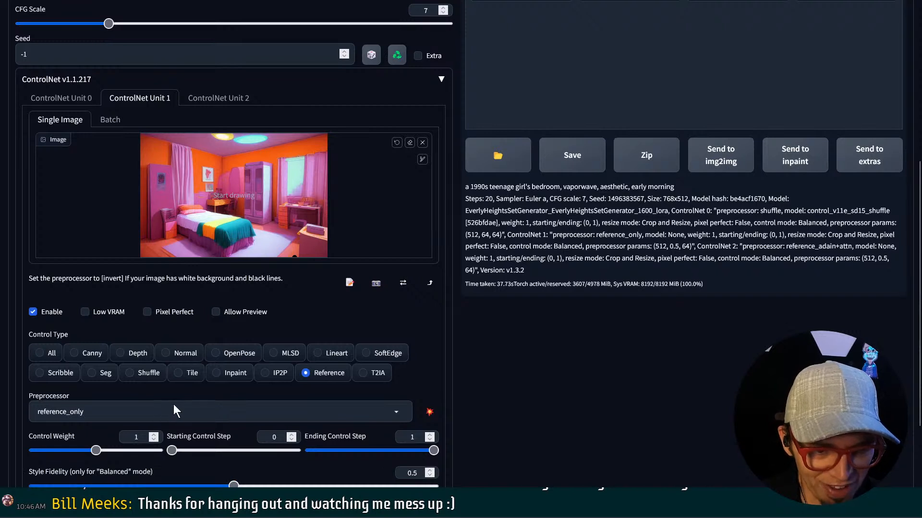
Reload the reference image in ControlNet Unit 0 and switch its control type to Seg and back to Shuffle
left_click(76, 98)
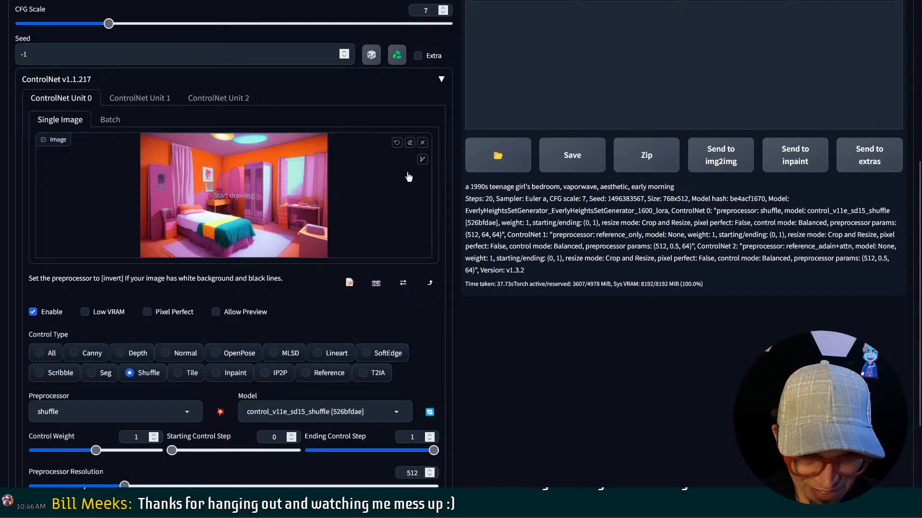
left_click(230, 99)
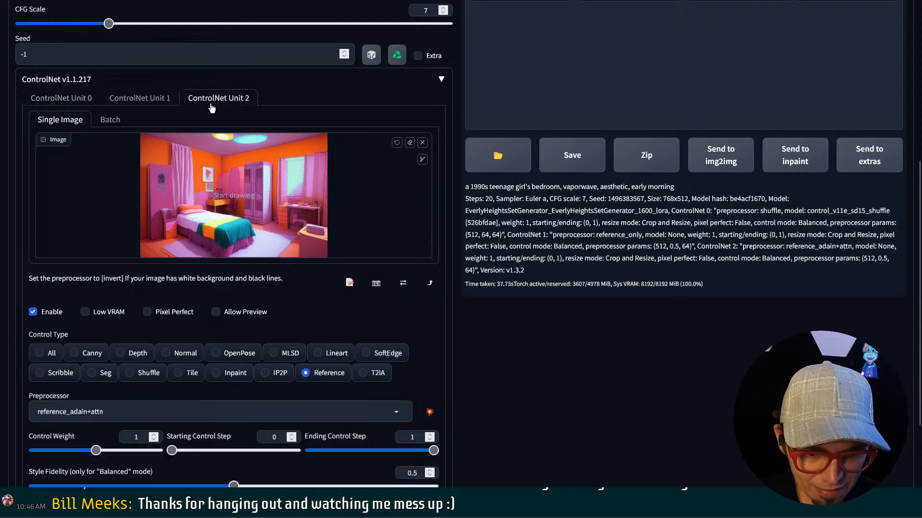
left_click(75, 98)
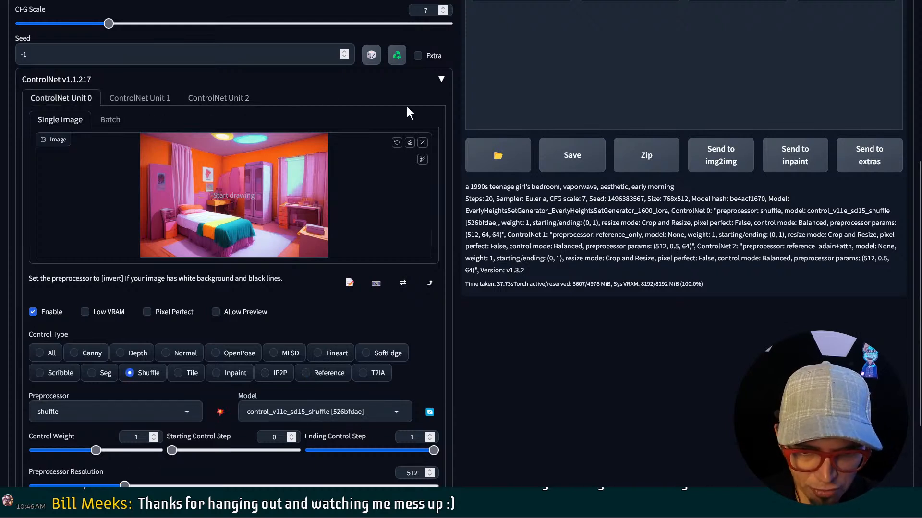
left_click(422, 143)
left_click(298, 176)
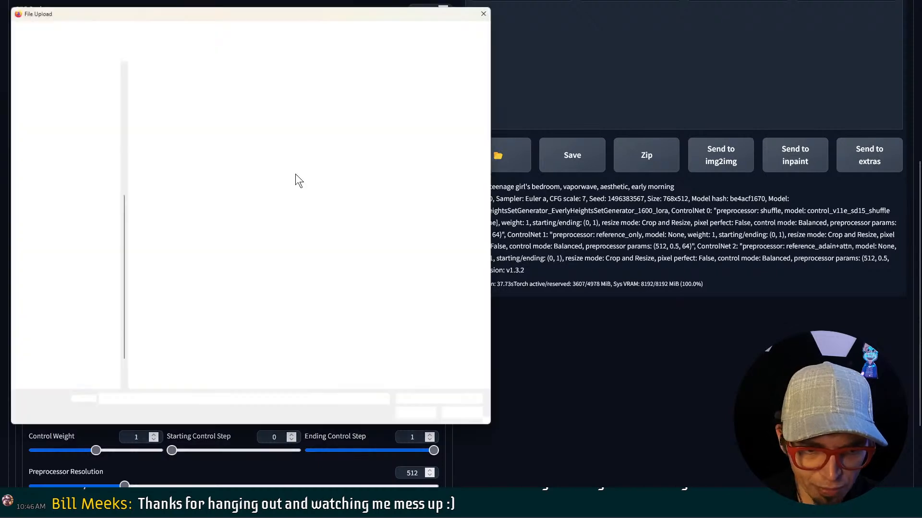
double_click(258, 79)
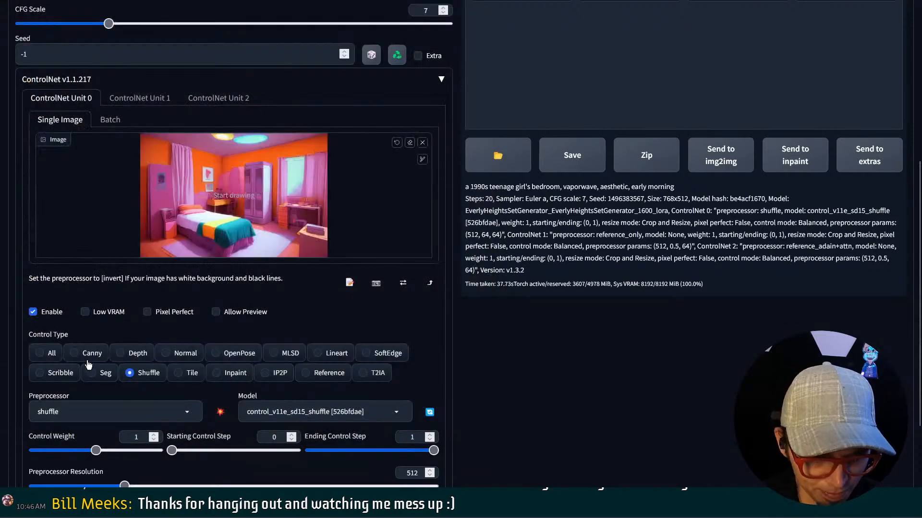
left_click(104, 374)
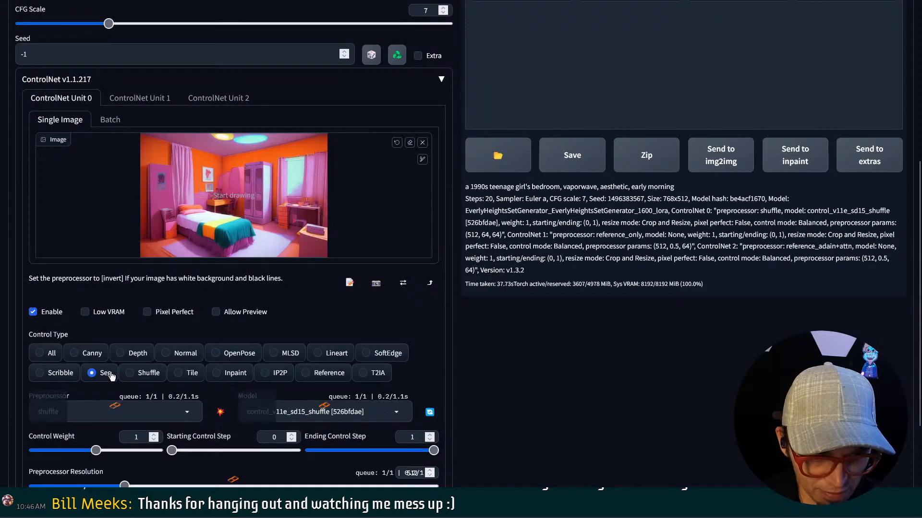
left_click(135, 373)
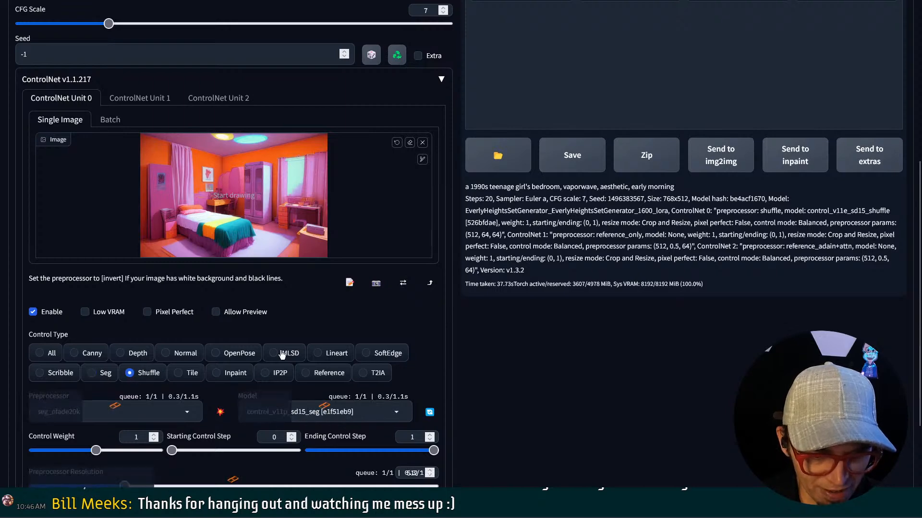
Generate the bedroom images again with the reloaded ControlNet units
scroll(422, 269, "down", 3)
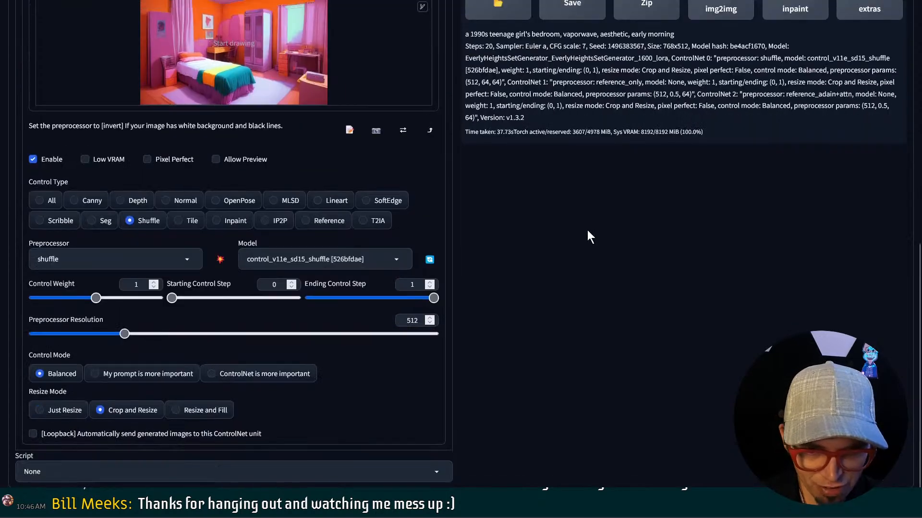
scroll(587, 229, "up", 7)
scroll(569, 214, "up", 1)
left_click(782, 93)
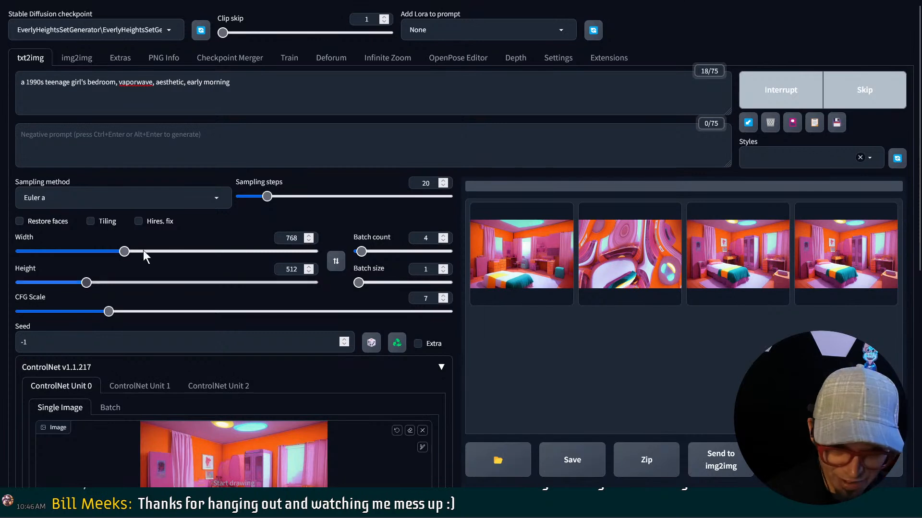
Copy the bedroom prompt, reload the web page and paste the prompt back into the empty prompt field
scroll(263, 263, "down", 1)
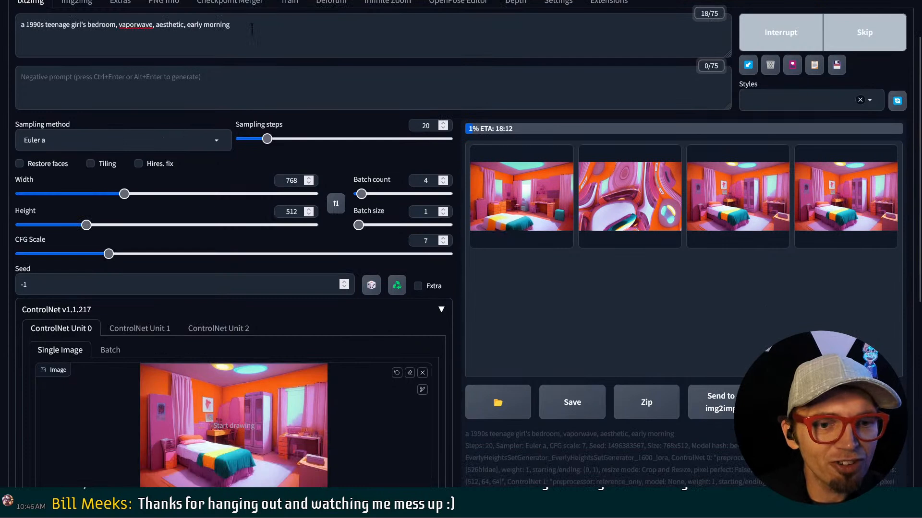
left_click(221, 50)
key("ctrl+a")
key("ctrl+c")
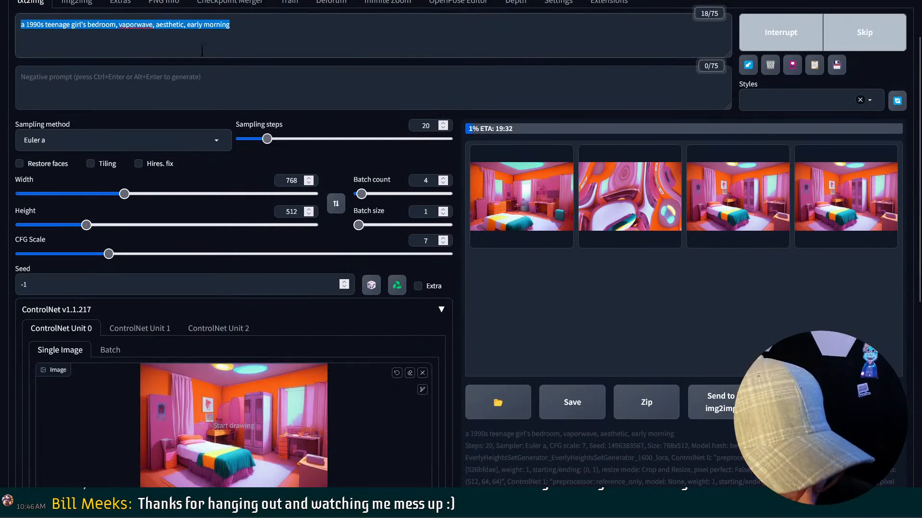
left_click(469, 312)
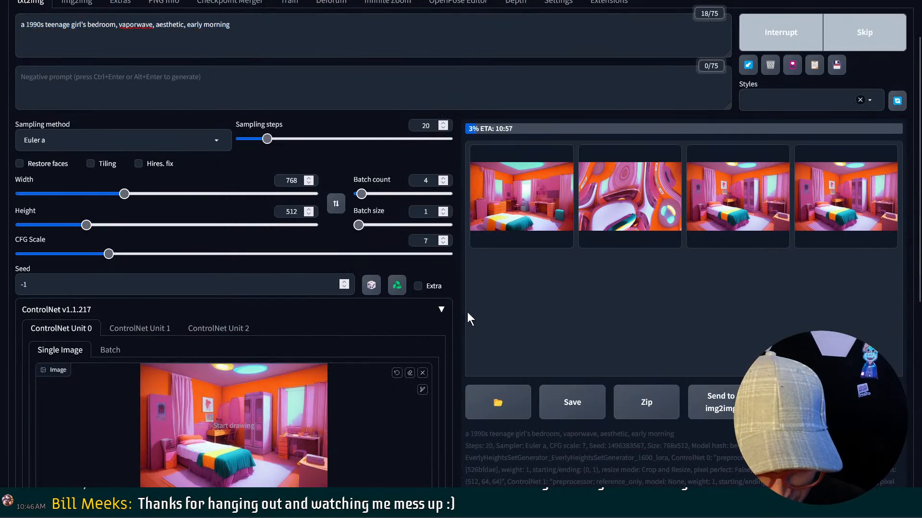
key("F5")
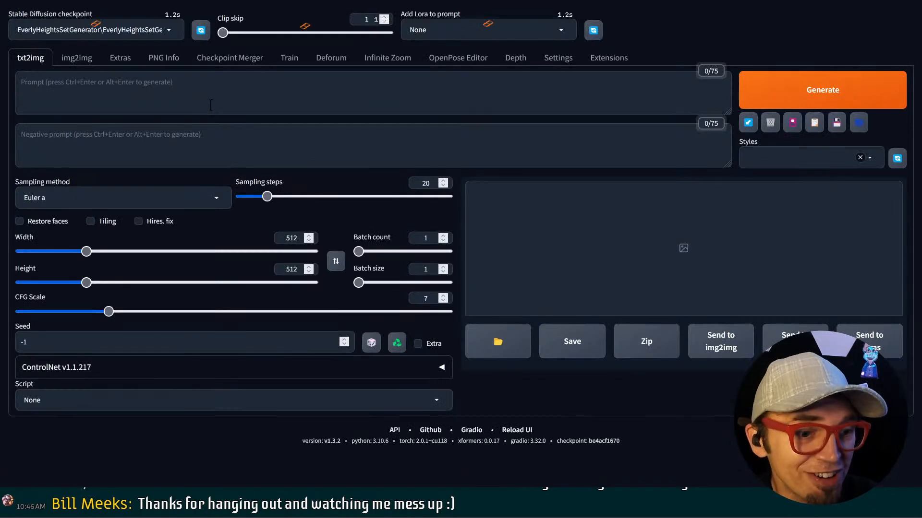
left_click(192, 86)
key("ctrl+v")
left_click_drag(191, 85, 189, 86)
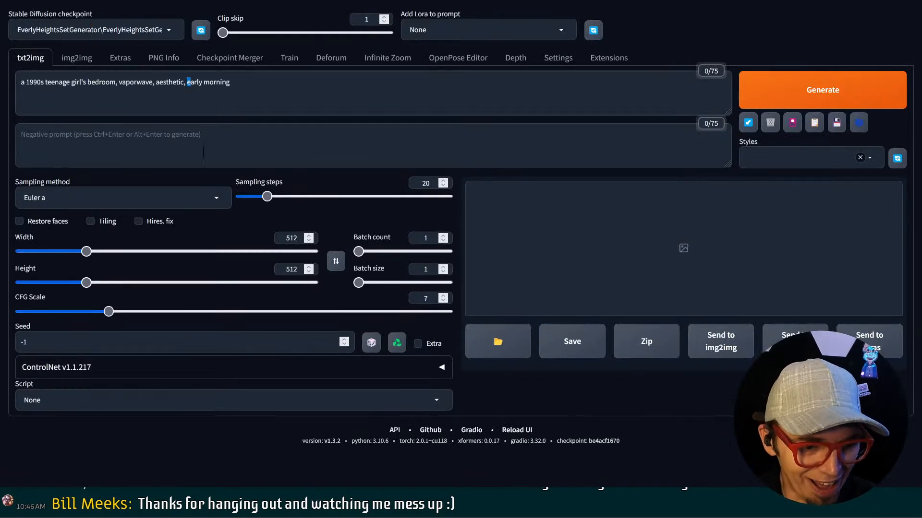
Load "Pics for style and attn ControlNets.png" into ControlNet Unit 0, enable the unit and set its control type to Shuffle
left_click(175, 376)
scroll(173, 336, "down", 7)
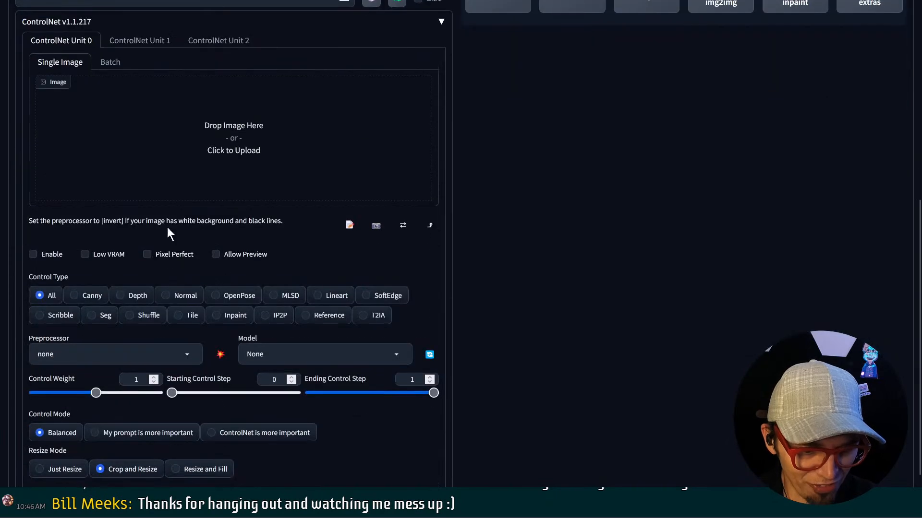
left_click(215, 119)
left_click(173, 78)
double_click(174, 79)
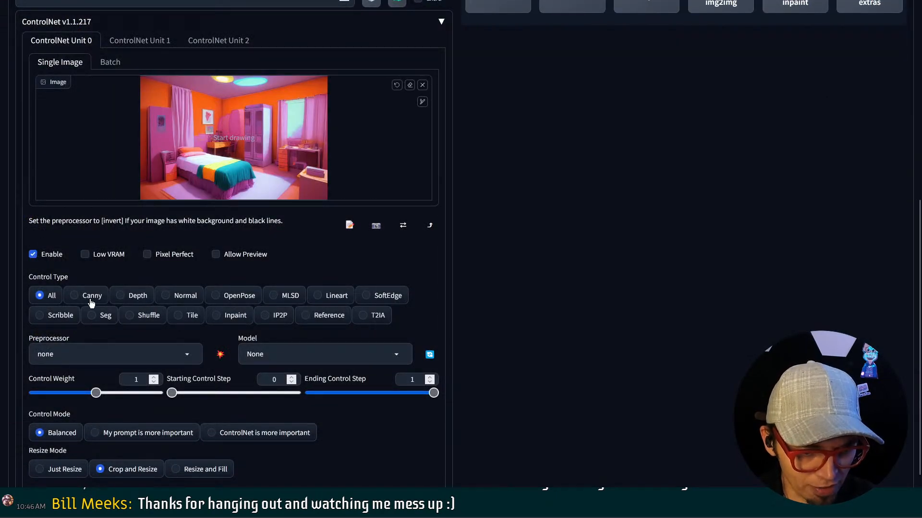
left_click(129, 323)
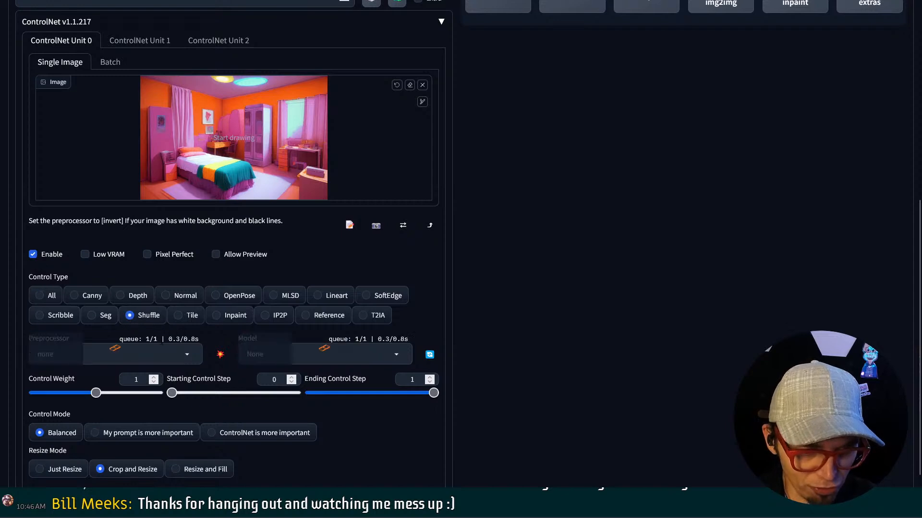
Enable ControlNet Unit 1, load the same reference image and set it to Reference with the reference_only preprocessor
left_click(139, 42)
left_click(42, 255)
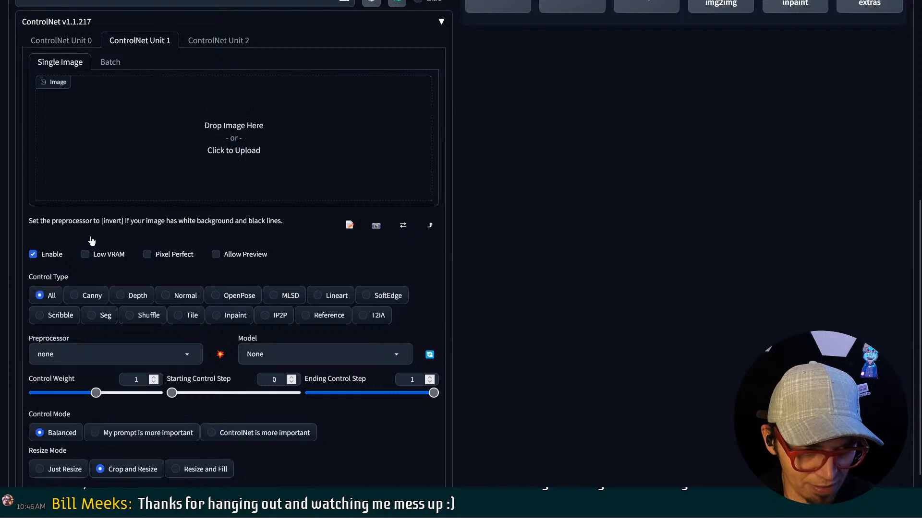
left_click(211, 161)
left_click(219, 78)
double_click(220, 78)
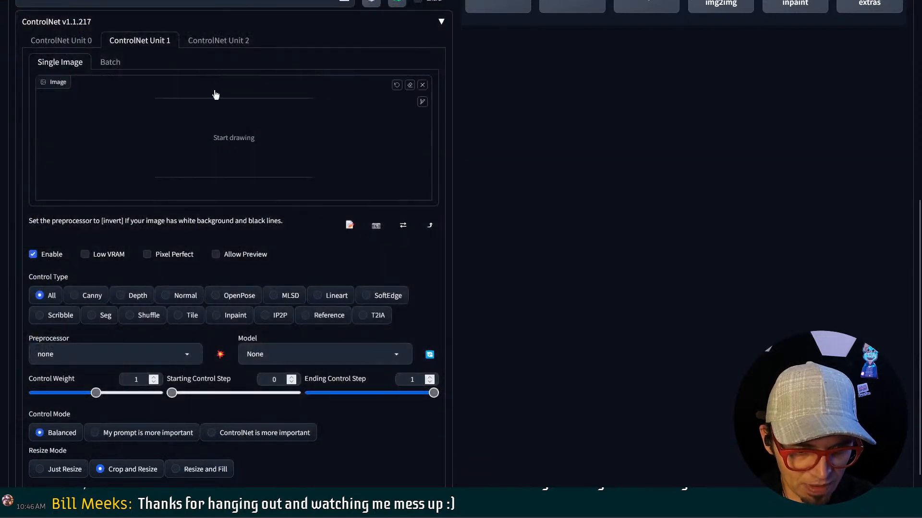
left_click(319, 316)
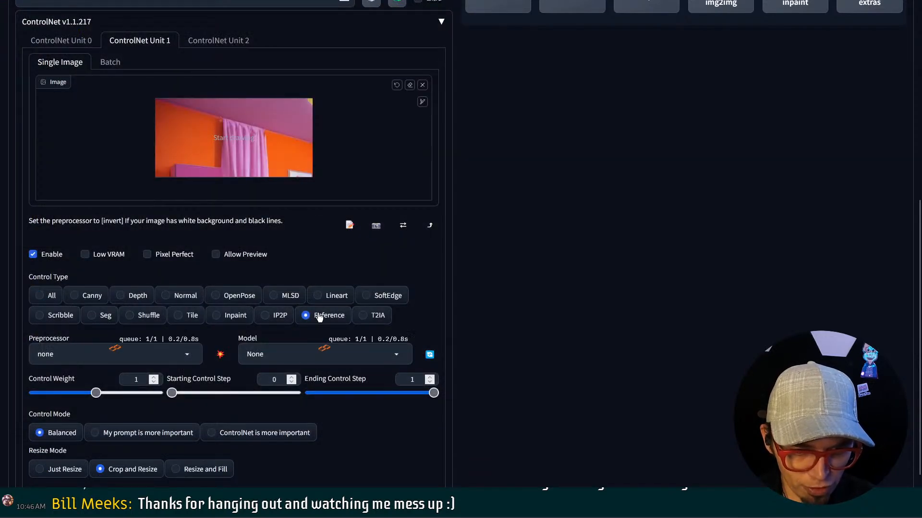
left_click(165, 356)
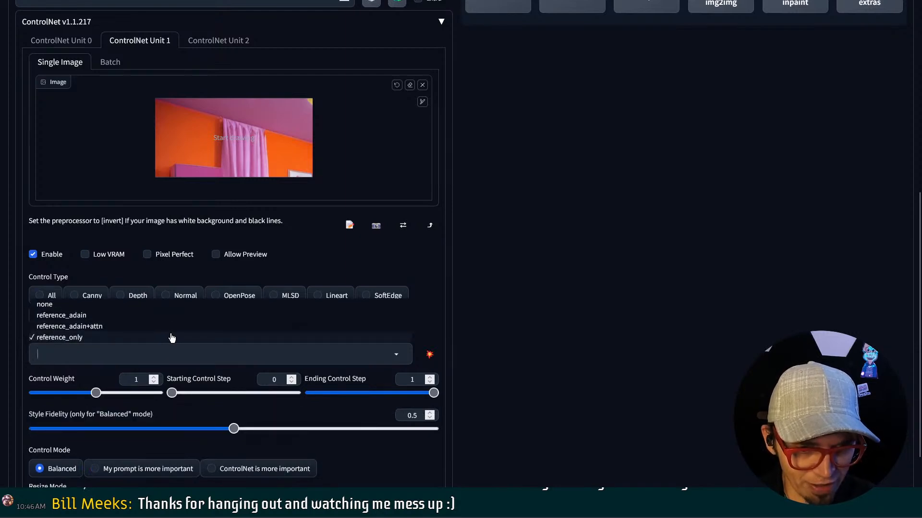
Load "Pics for style and attn ControlNets.png" into ControlNet Unit 2 and set it to Reference with the reference_adain+attn preprocessor, checking Units 1 and 0
left_click(208, 45)
left_click(252, 151)
double_click(200, 77)
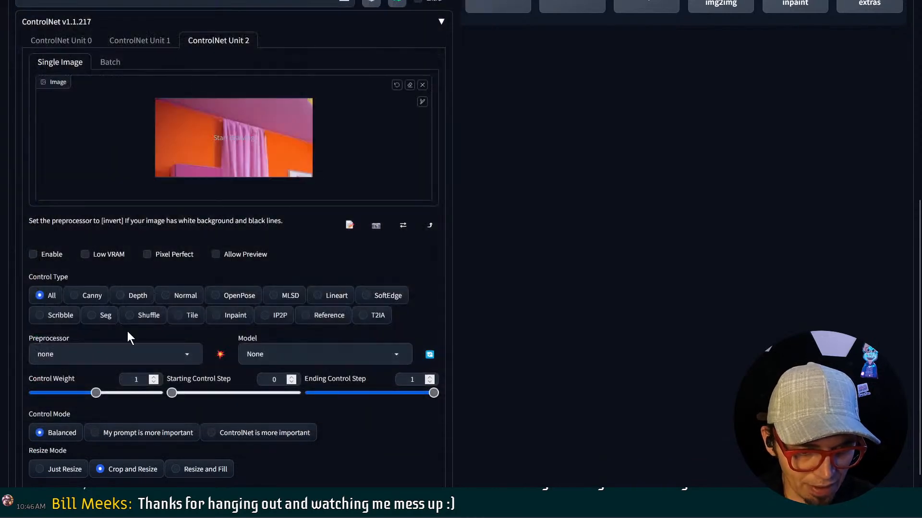
scroll(128, 335, "down", 1)
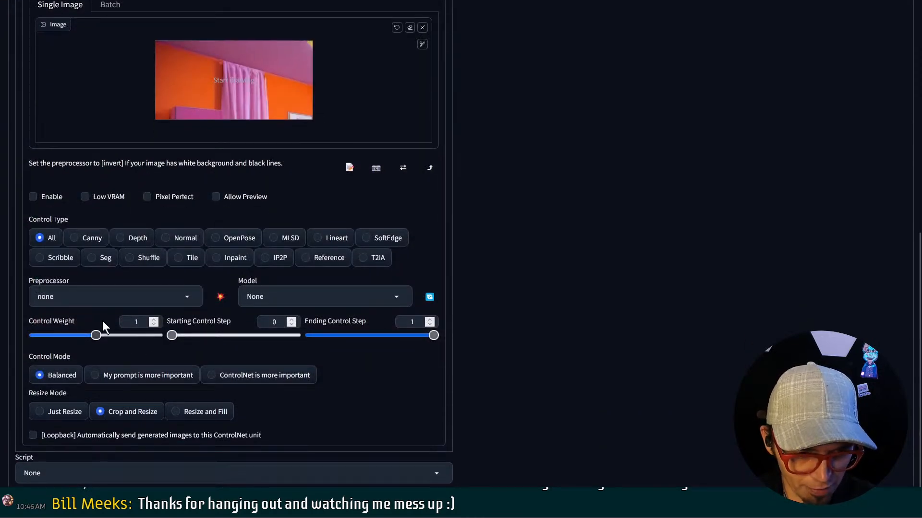
left_click(112, 297)
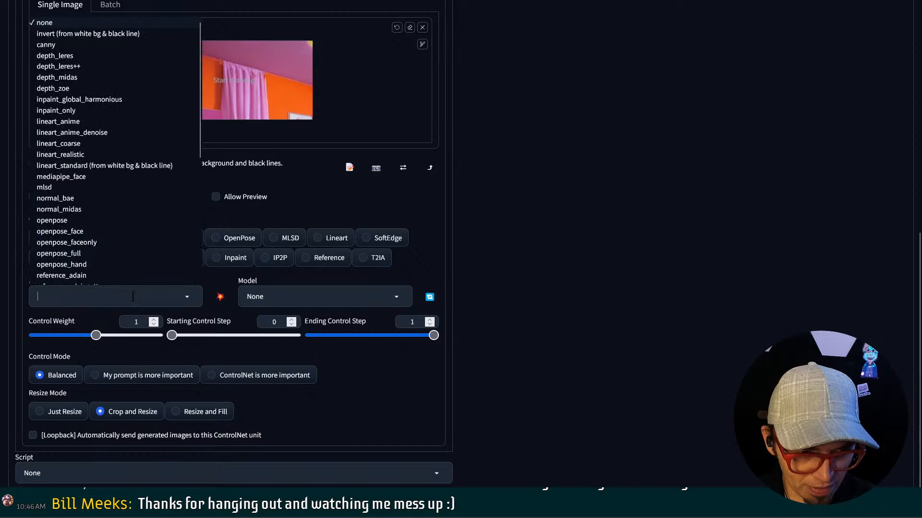
left_click(307, 259)
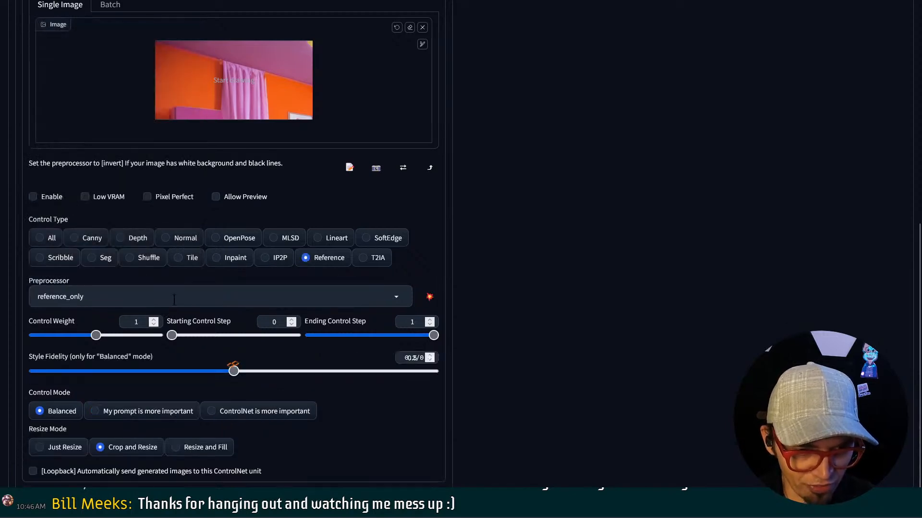
left_click(172, 298)
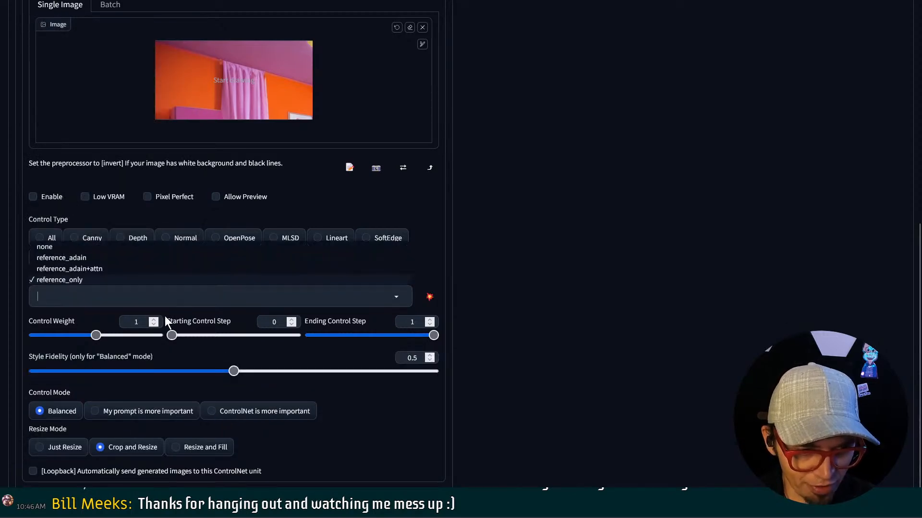
left_click(176, 272)
scroll(479, 252, "up", 7)
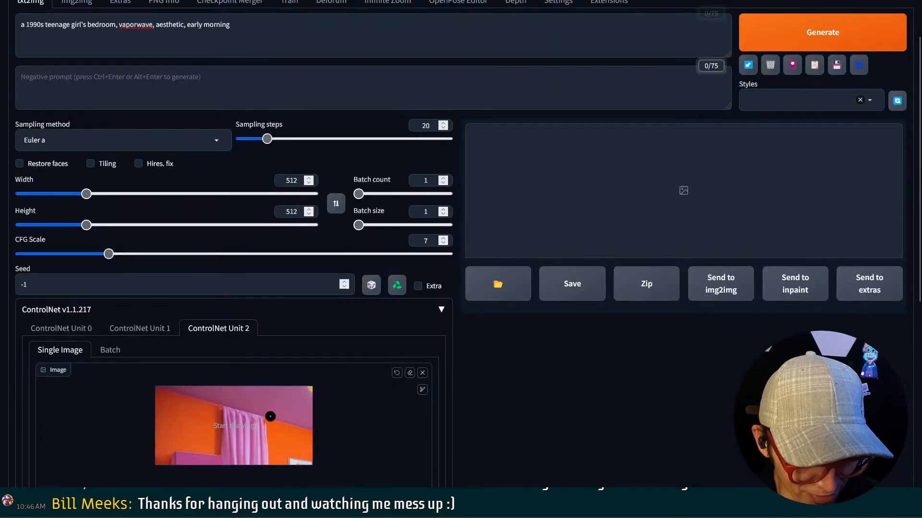
left_click(155, 334)
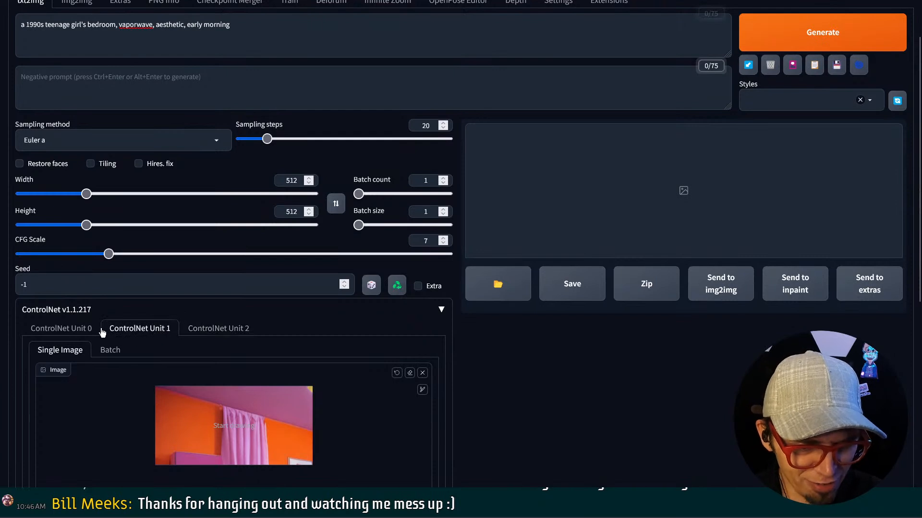
left_click(66, 331)
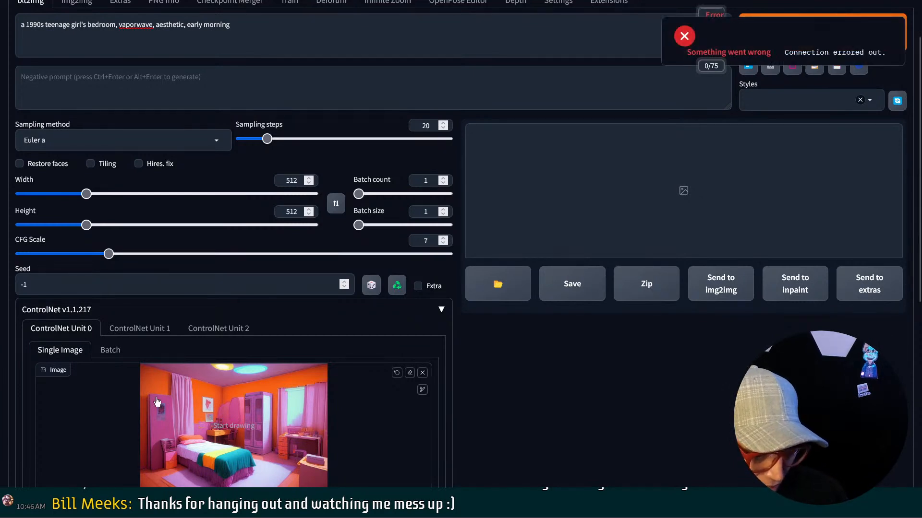
Relaunch the AUTOMATIC1111 WebUI from its launcher and move the console window off the web page
key("super")
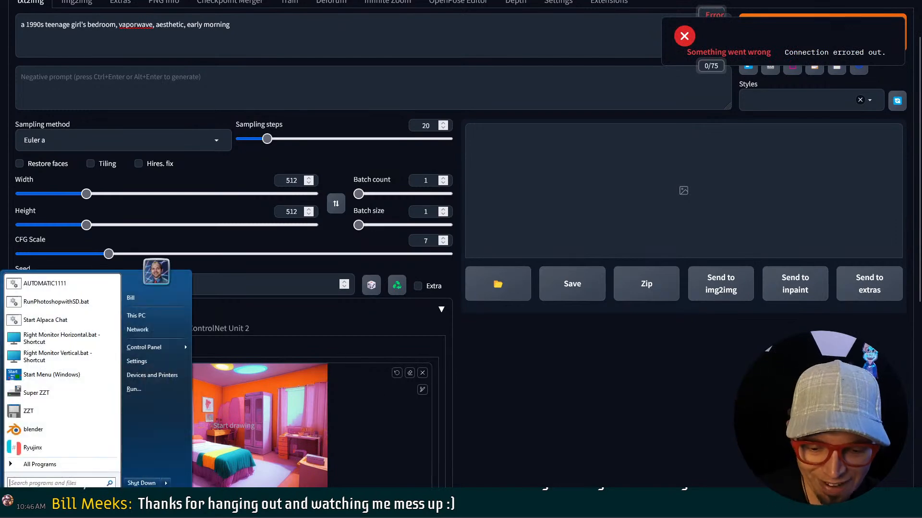
key("Escape")
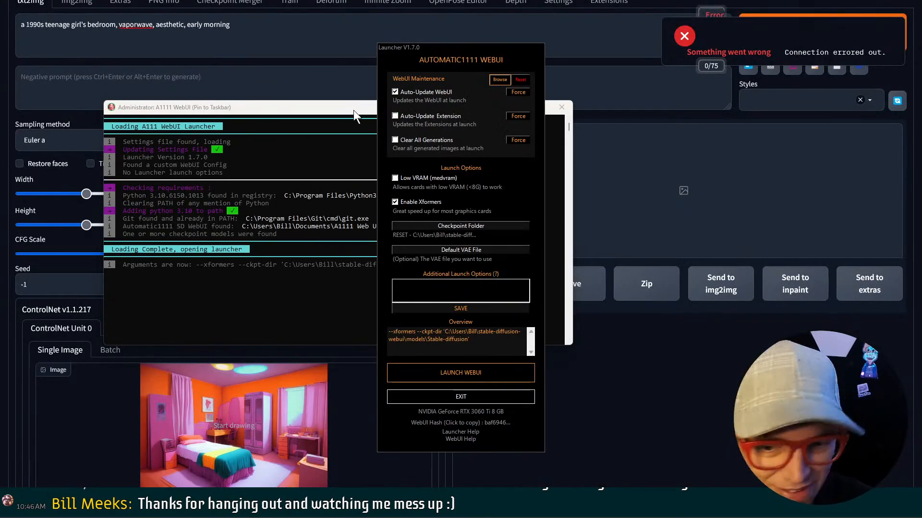
left_click(468, 375)
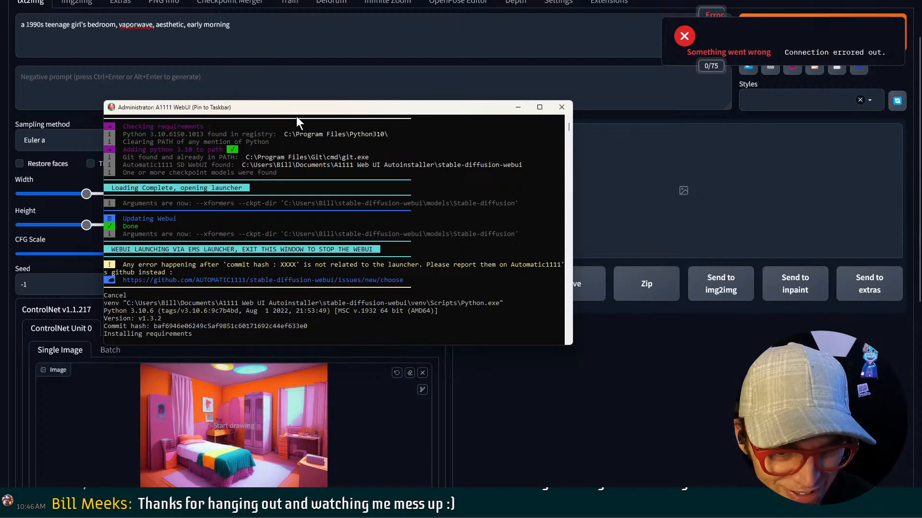
left_click_drag(316, 107, 0, 214)
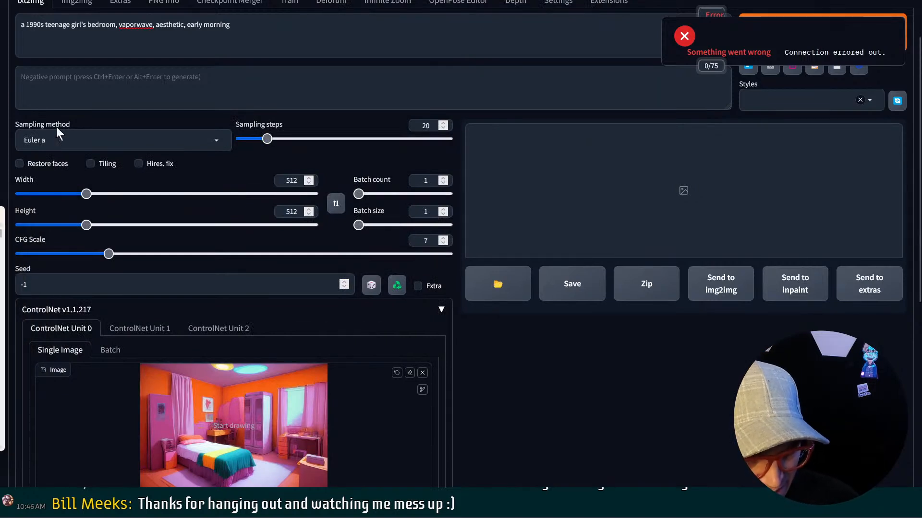
Reload the first Stable Diffusion browser page and enter the prompt "a 1990s teenage girl's bedroom, vaporwave, aesthetic, early morning"
left_click(284, 181)
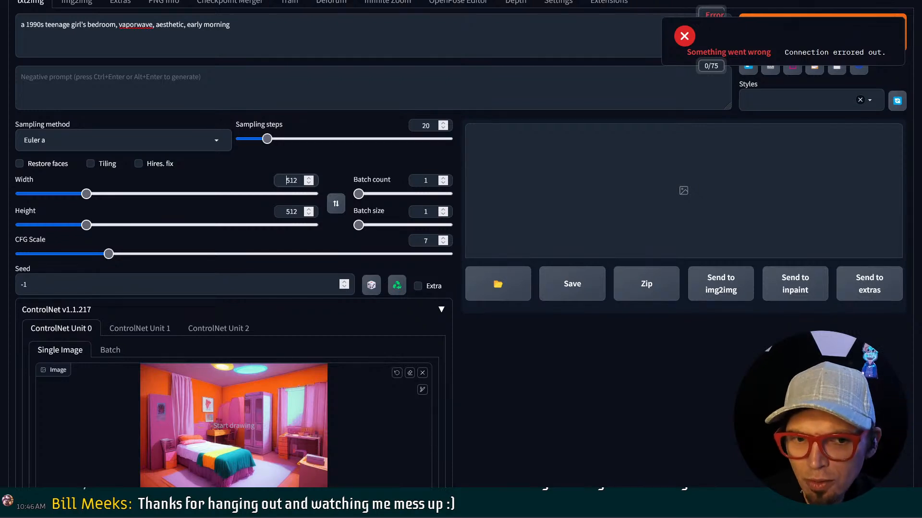
key("F5")
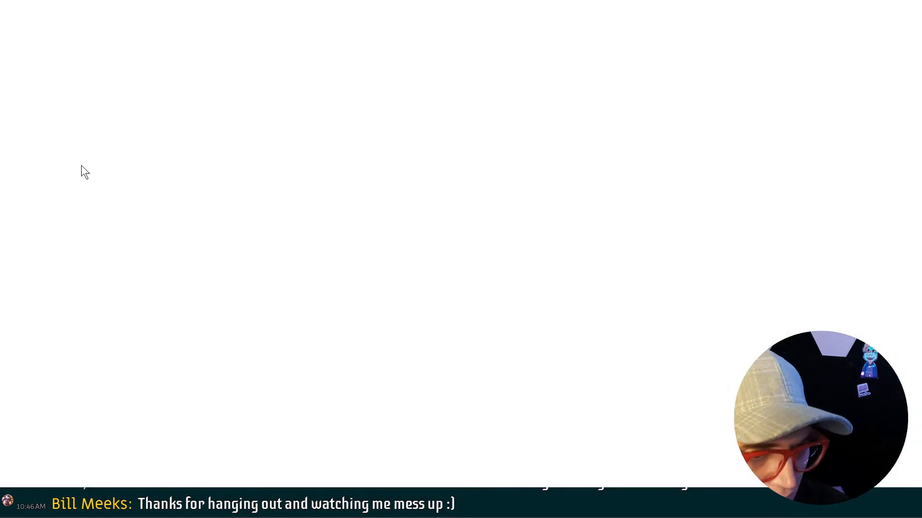
mouse_move(147, 2)
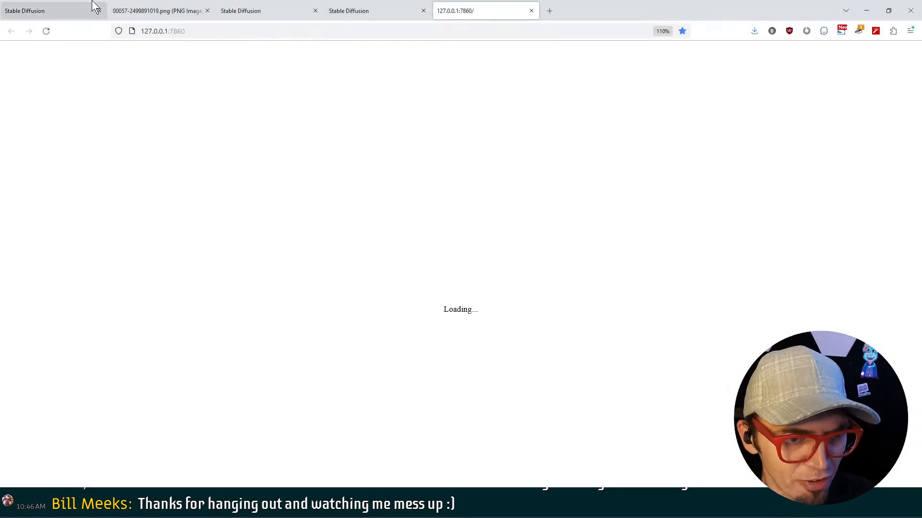
left_click(46, 7)
key("F5")
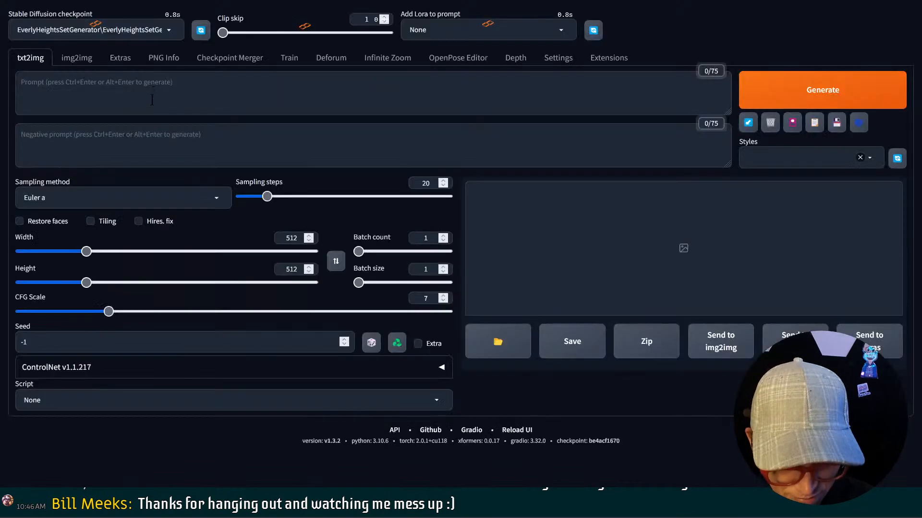
left_click(150, 101)
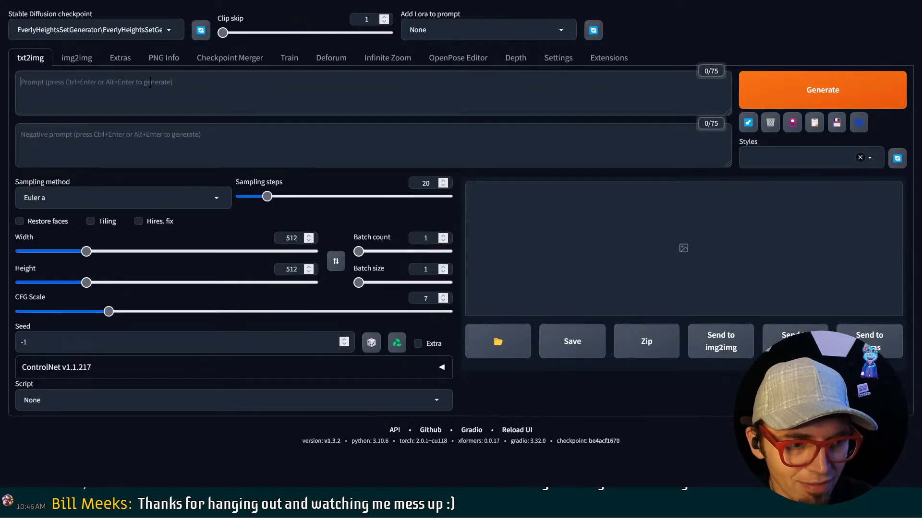
type("a 1990s teenage girl's bedroom, vaporwave, aesthetic, early morning")
Set the sampling method to DPM++ 2M Karras and the image width to 768
left_click(148, 201)
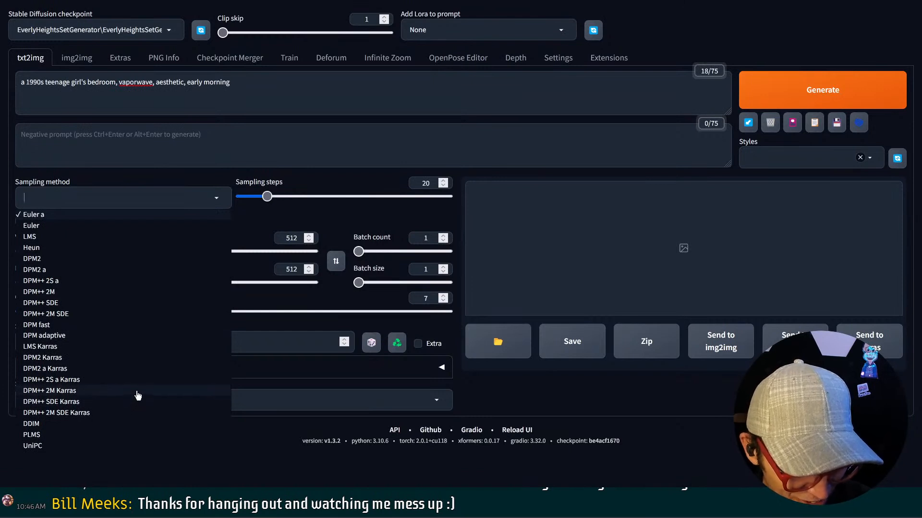
left_click(136, 390)
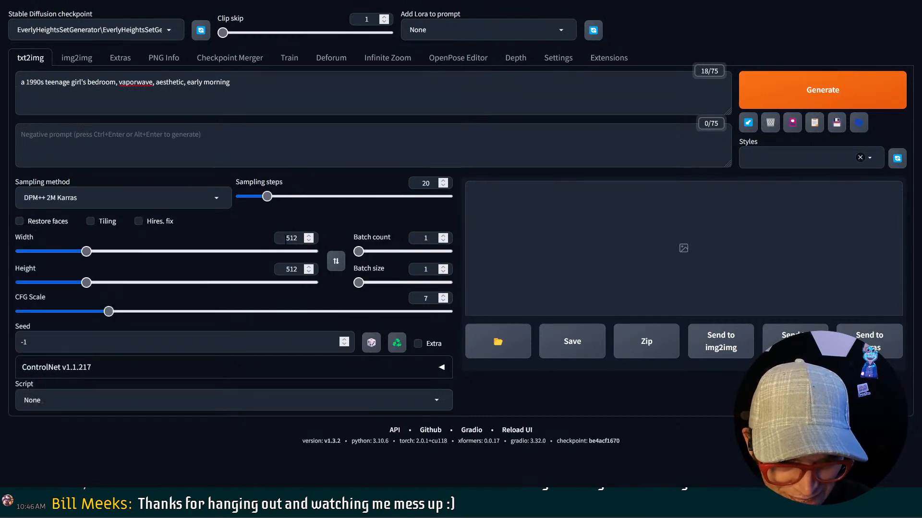
double_click(291, 238)
type("7")
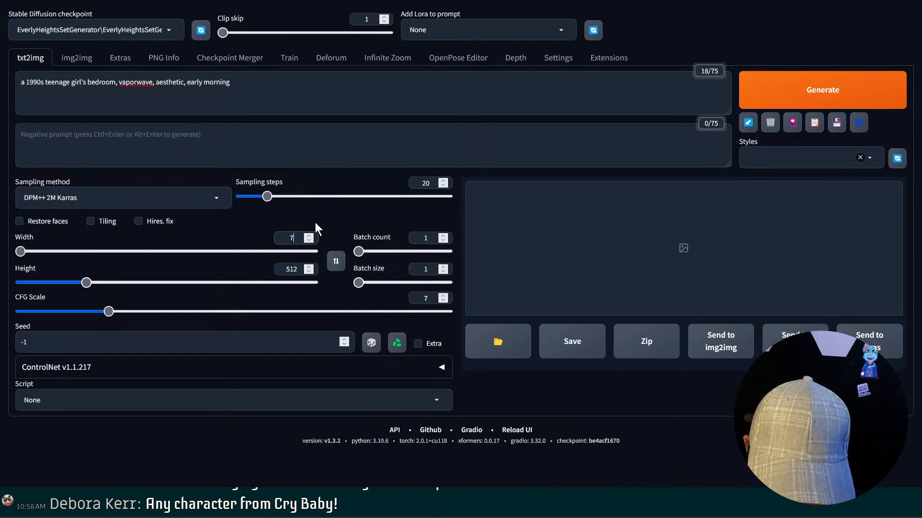
type("38768")
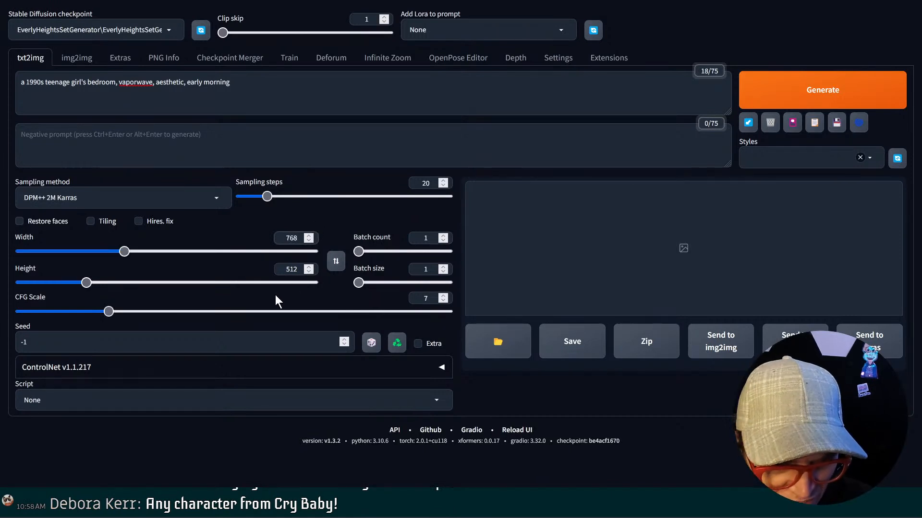
Load "Pics for style and attn ControlNets.png" into ControlNet Unit 0, enable the unit and set its control type to Shuffle
left_click(114, 376)
scroll(181, 363, "down", 3)
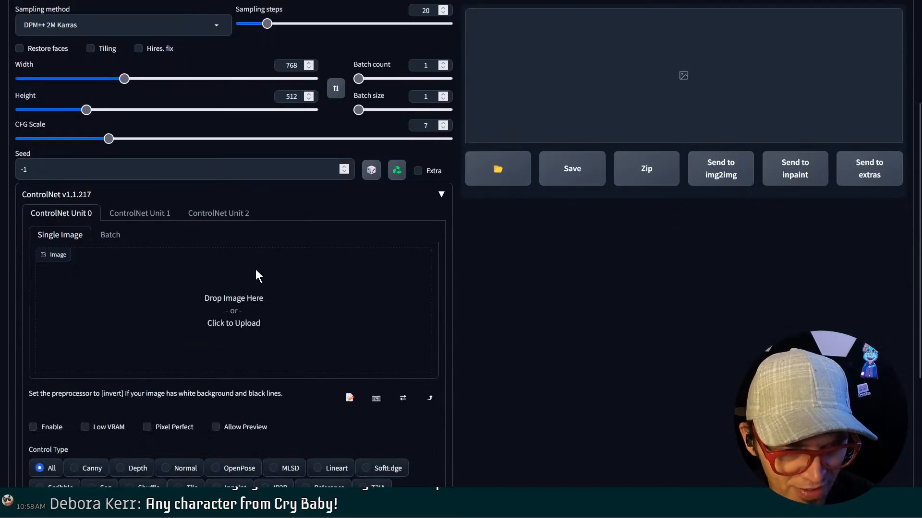
left_click(256, 274)
double_click(215, 79)
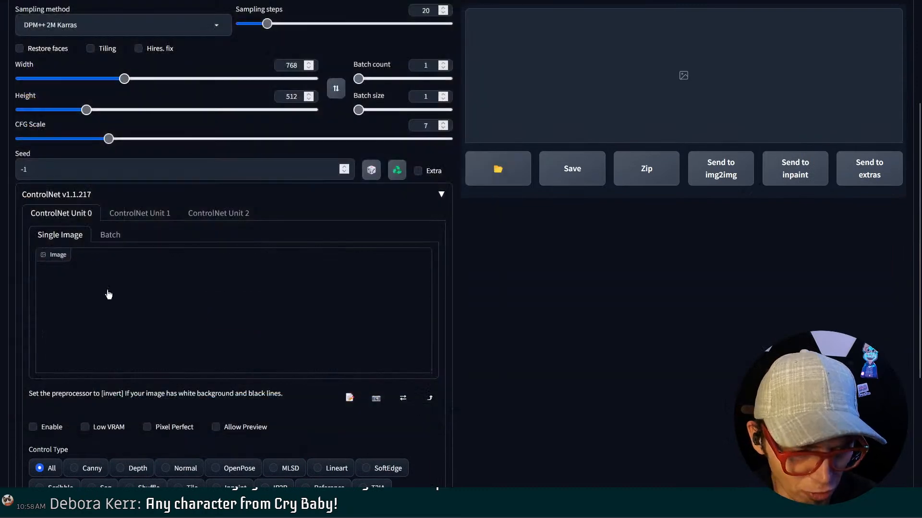
left_click(49, 427)
scroll(119, 415, "down", 2)
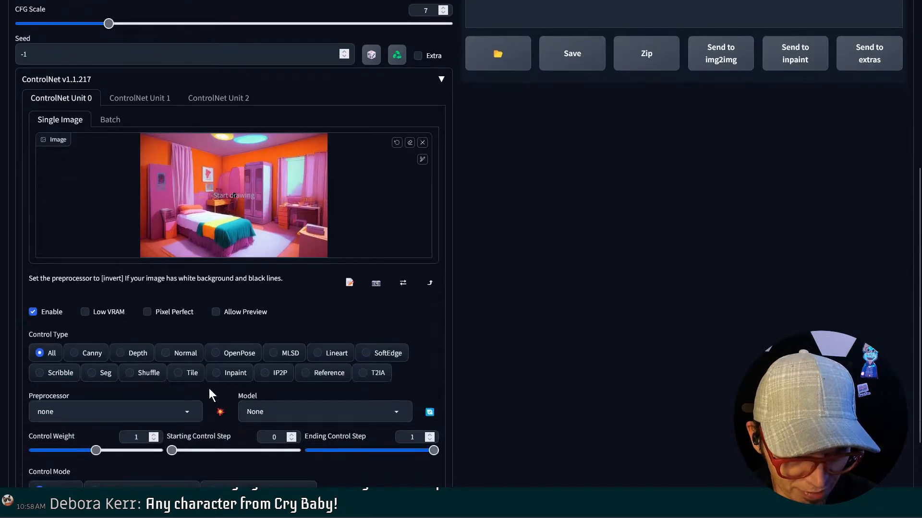
left_click(138, 374)
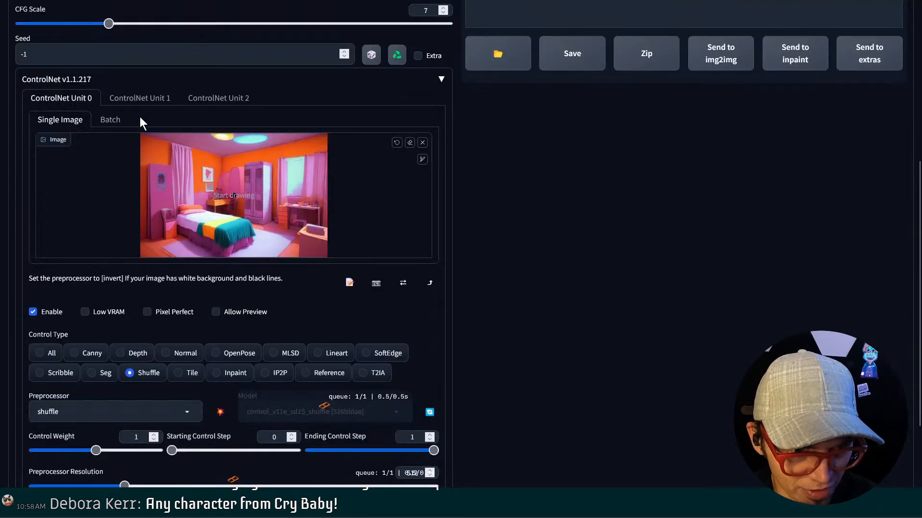
Load the same reference image into ControlNet Unit 1, enable the unit and set its control type to Reference with reference_only
left_click(149, 101)
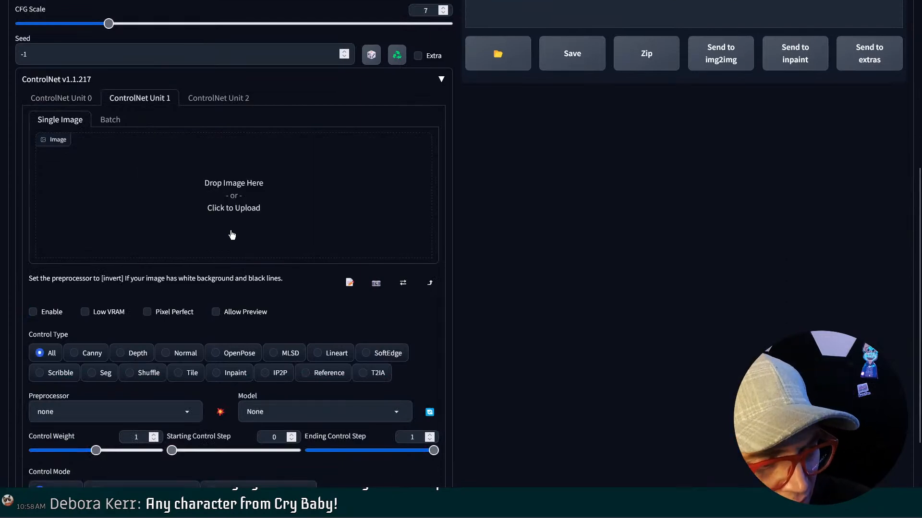
left_click(236, 195)
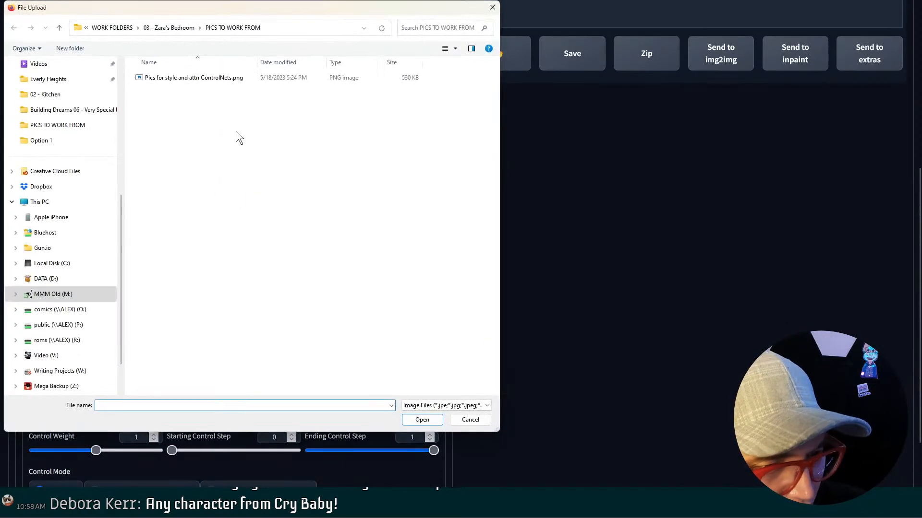
double_click(229, 79)
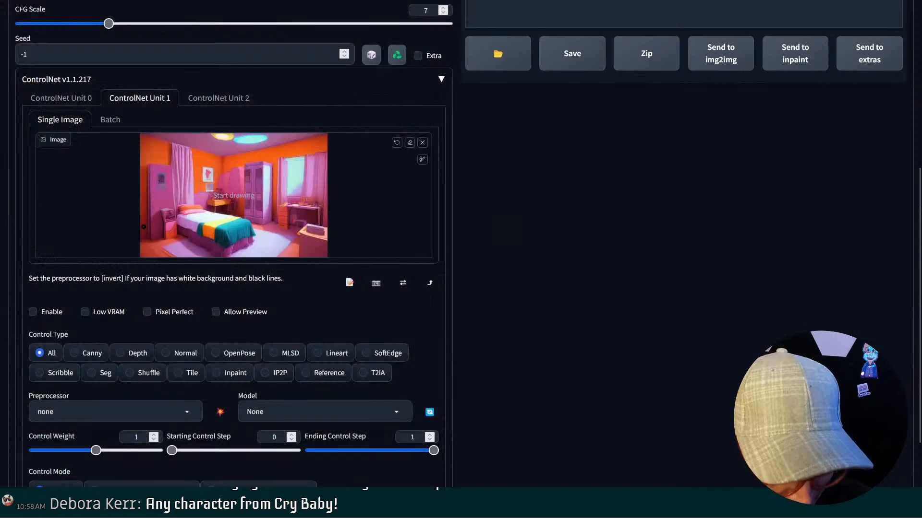
left_click(33, 312)
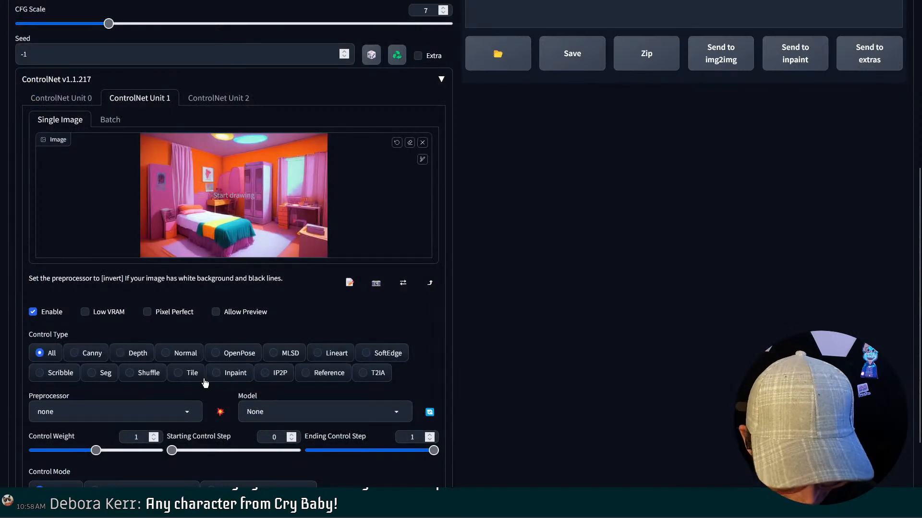
left_click(307, 371)
scroll(104, 304, "down", 2)
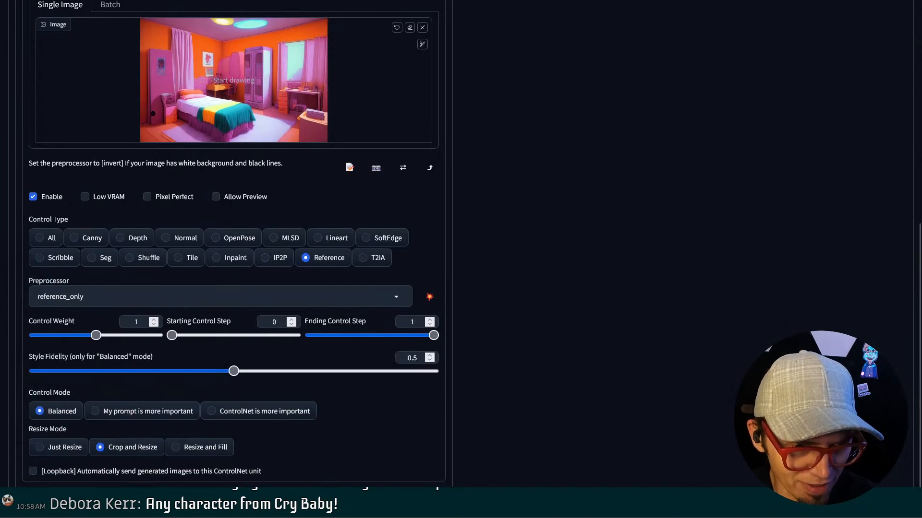
Load the reference image into ControlNet Unit 2 and set it to Reference with the reference_adain+attn preprocessor
scroll(142, 216, "up", 4)
left_click(191, 212)
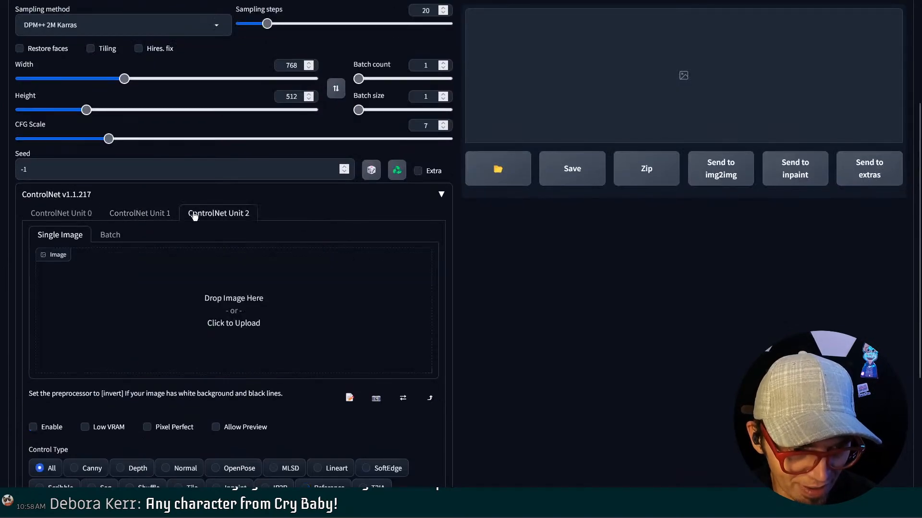
scroll(192, 214, "down", 2)
left_click(192, 215)
double_click(211, 75)
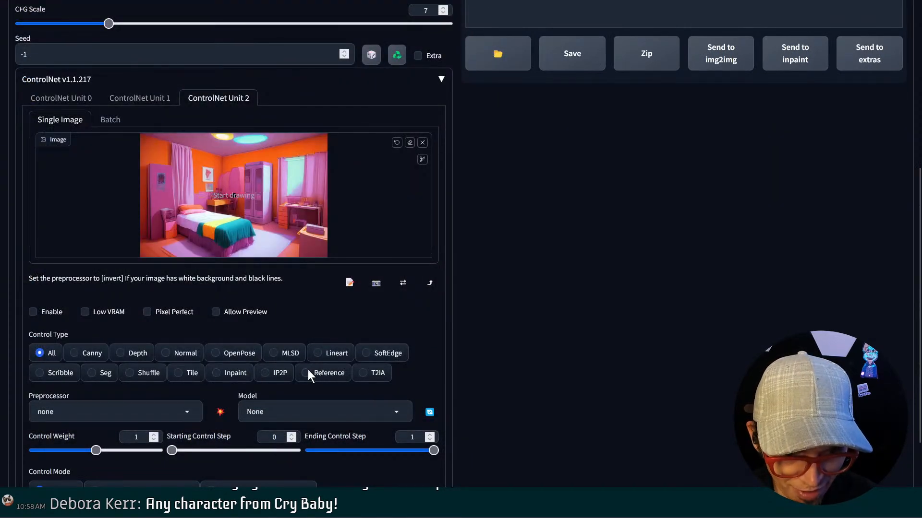
left_click(308, 373)
left_click(267, 407)
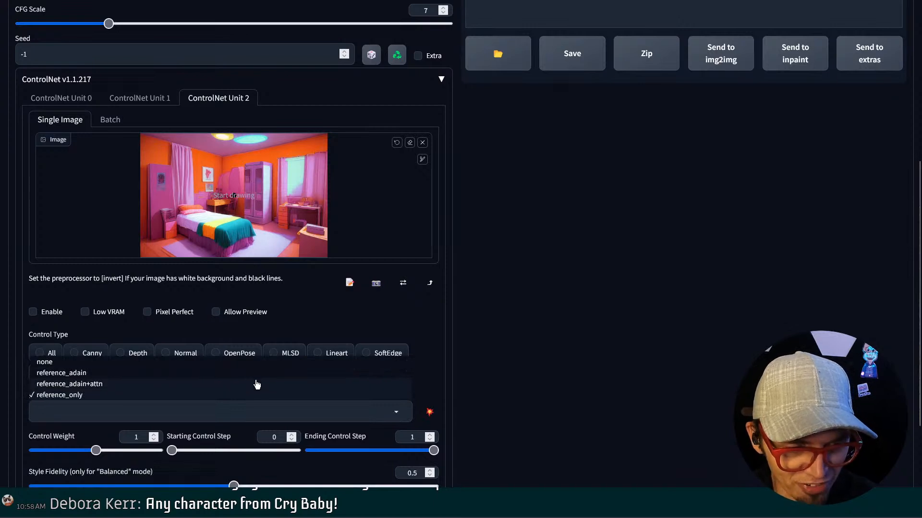
left_click(256, 384)
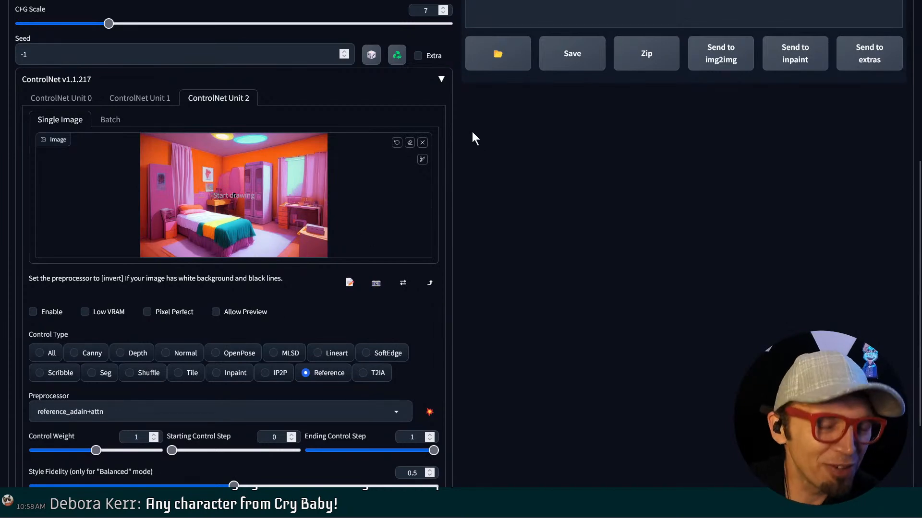
scroll(471, 131, "up", 6)
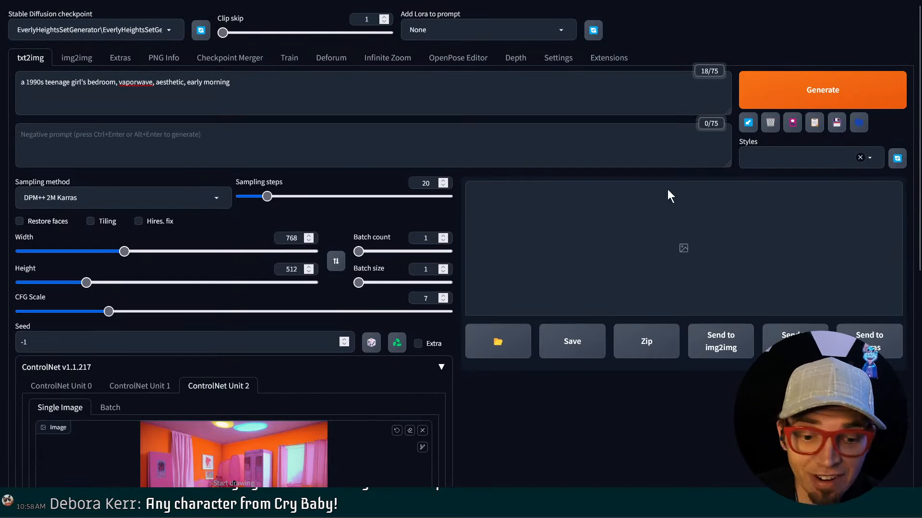
Generate the bedroom image with the current prompt and ControlNet settings, and open the first result in the preview
scroll(681, 182, "down", 9)
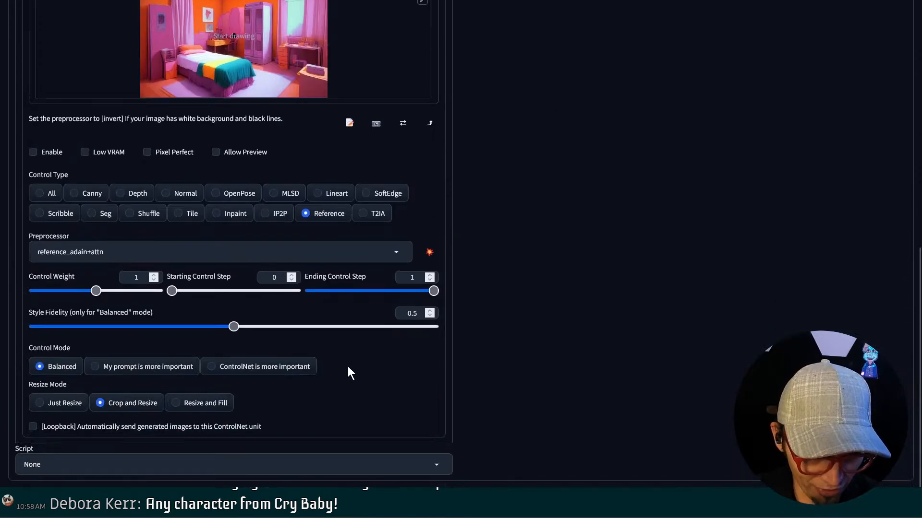
scroll(417, 312, "up", 6)
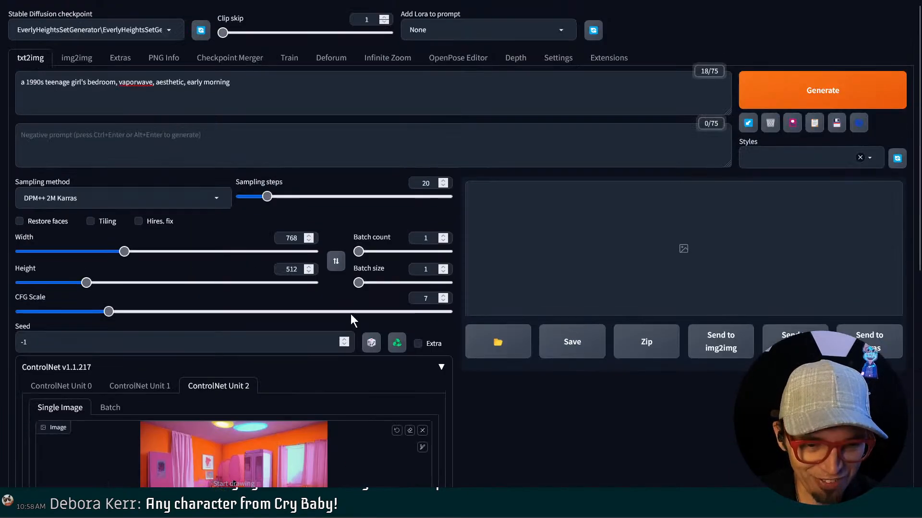
scroll(353, 319, "up", 3)
left_click(815, 88)
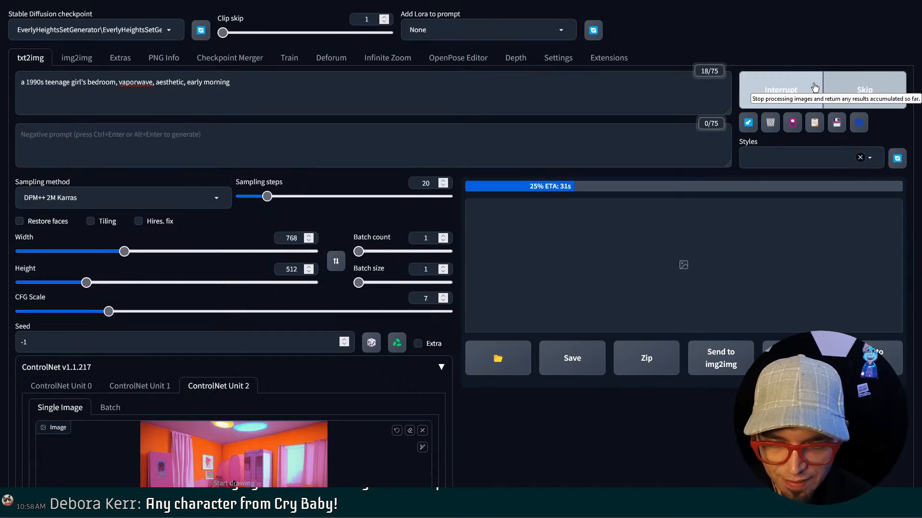
scroll(653, 300, "down", 3)
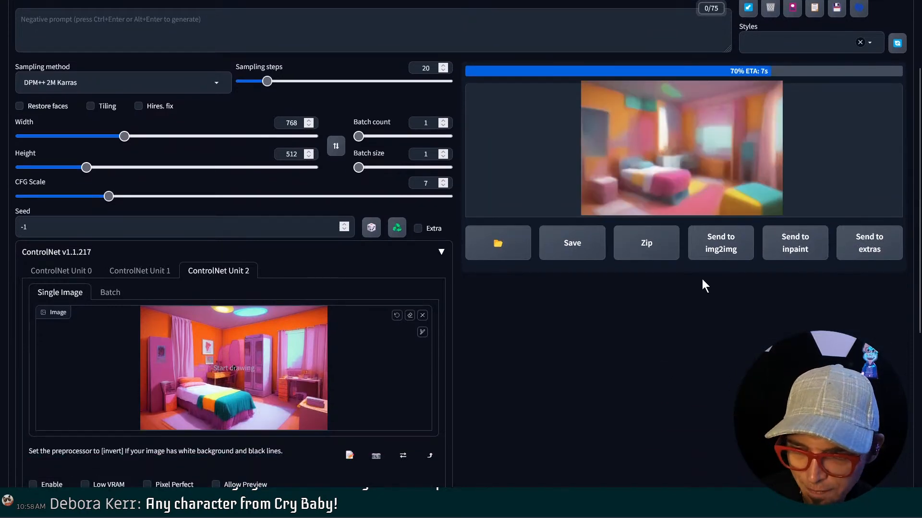
scroll(690, 285, "up", 2)
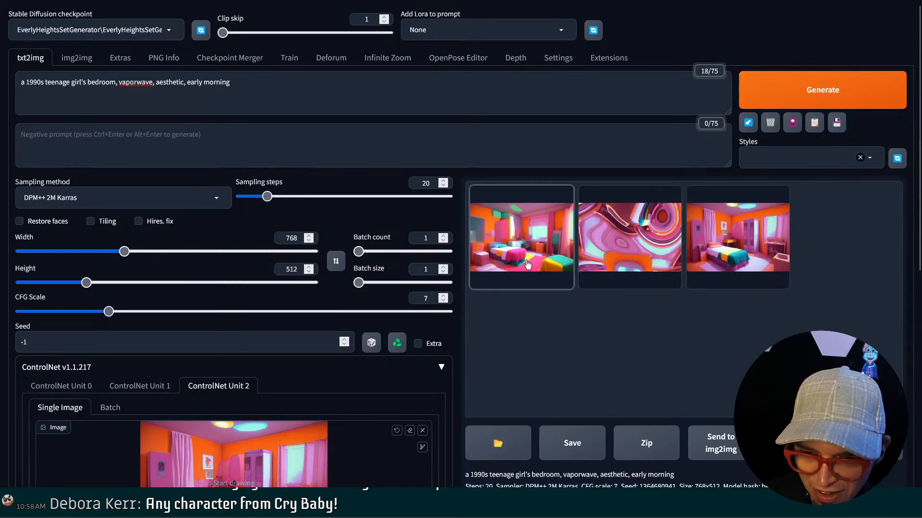
left_click(527, 265)
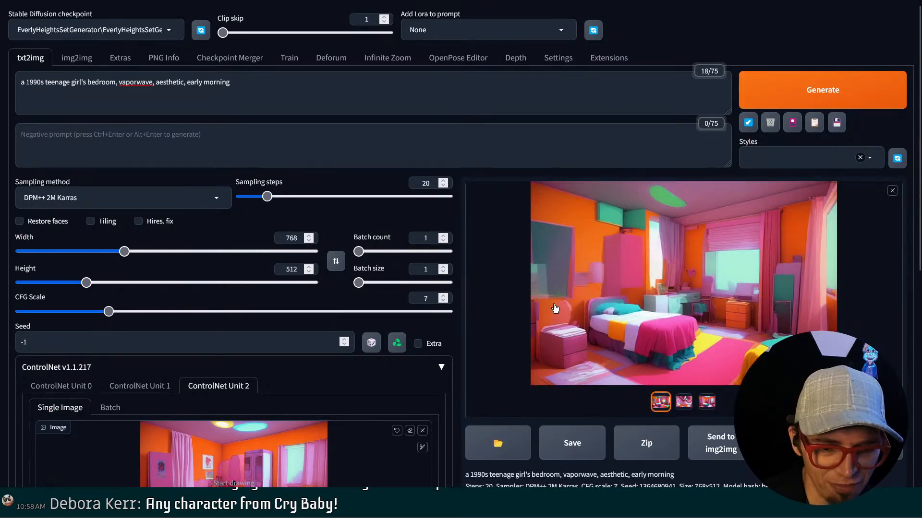
Lower the ending control step of ControlNet Unit 2 to 0.7
scroll(555, 308, "down", 10)
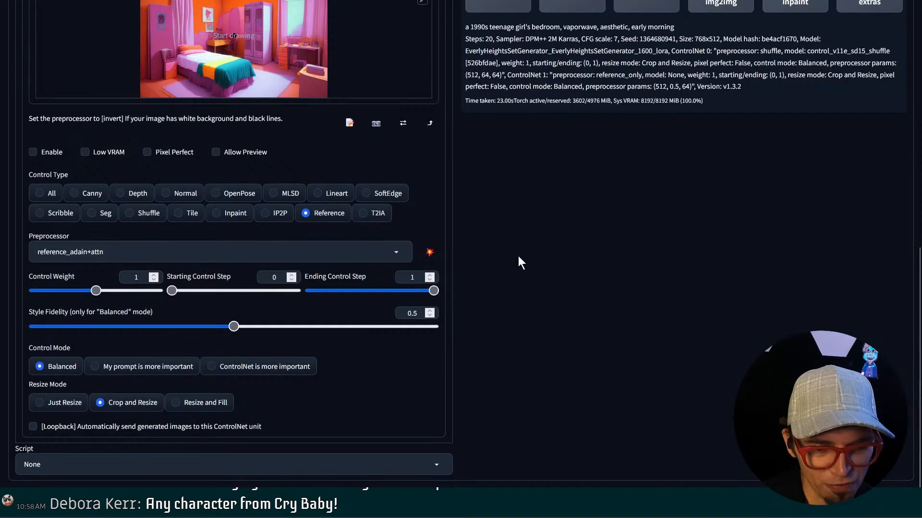
scroll(252, 183, "up", 3)
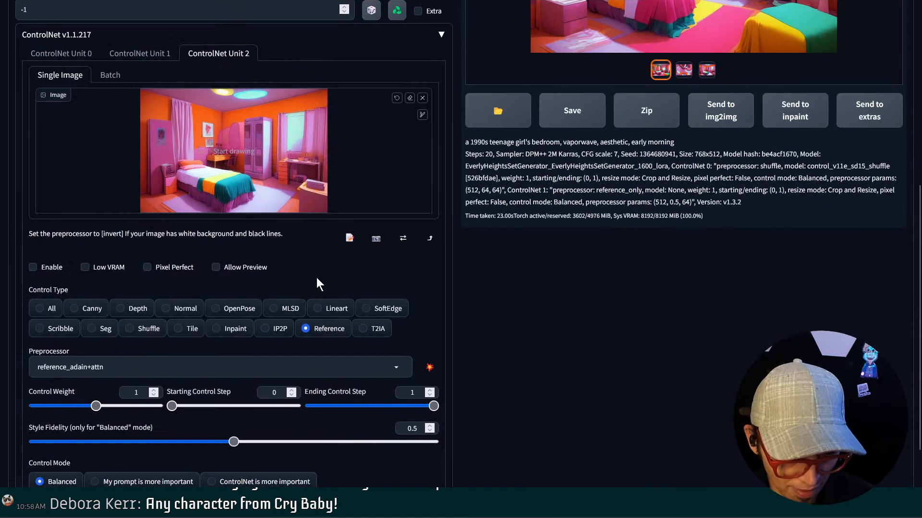
scroll(216, 331, "down", 1)
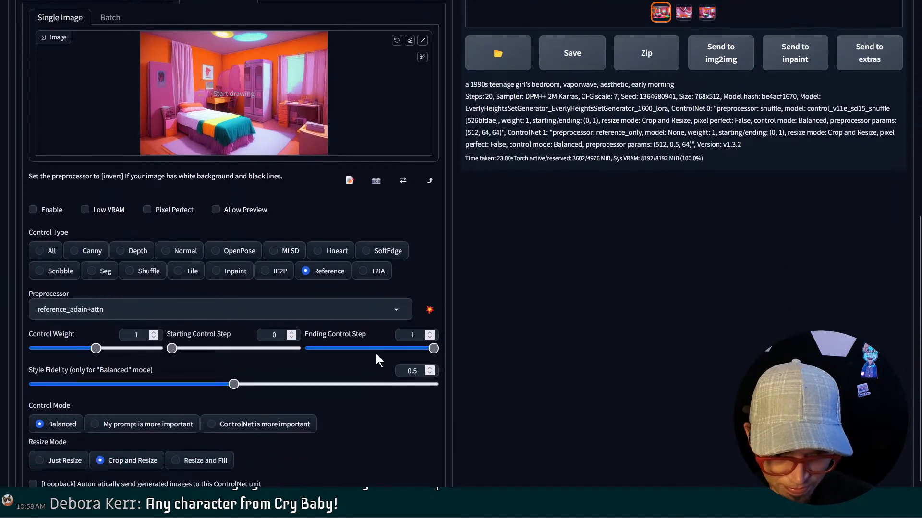
left_click_drag(408, 350, 397, 350)
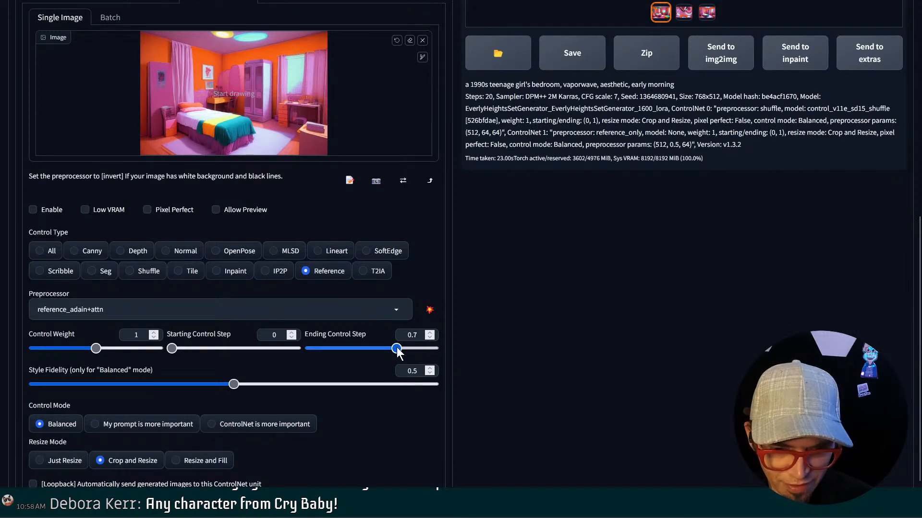
Set ControlNet Unit 1's ending control step to 0.7 and its starting control step to 0.14
scroll(298, 192, "up", 3)
left_click(131, 168)
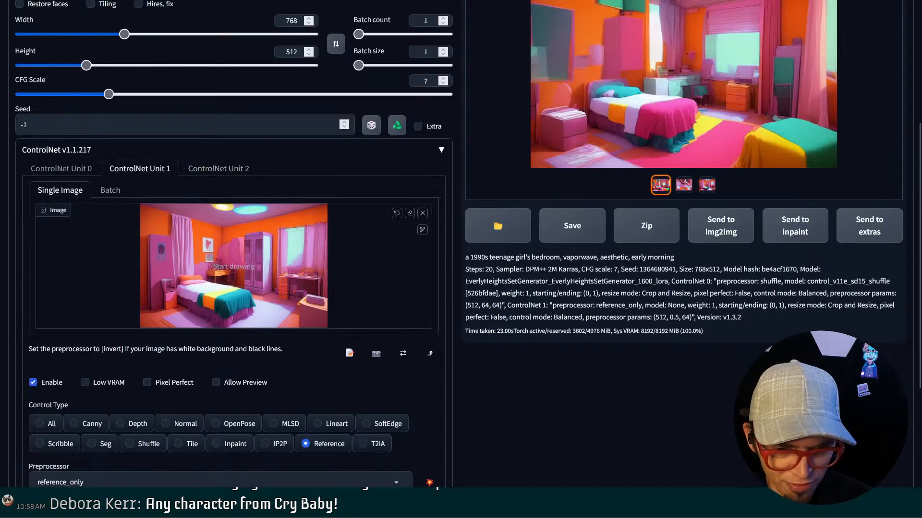
scroll(405, 310, "down", 3)
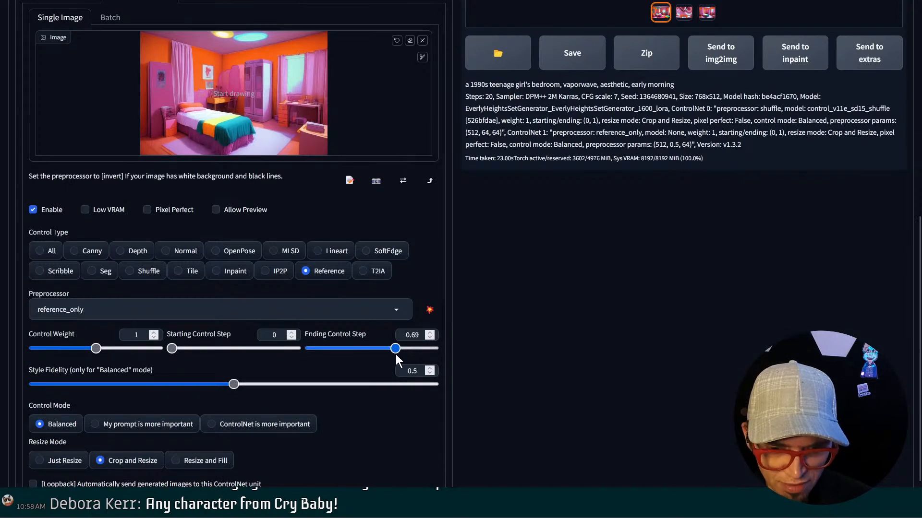
left_click_drag(396, 354, 396, 354)
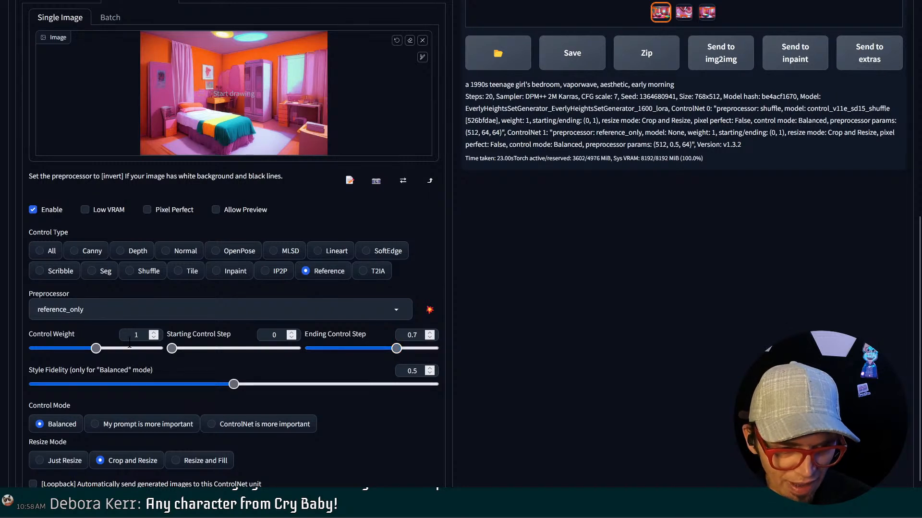
left_click_drag(171, 349, 189, 350)
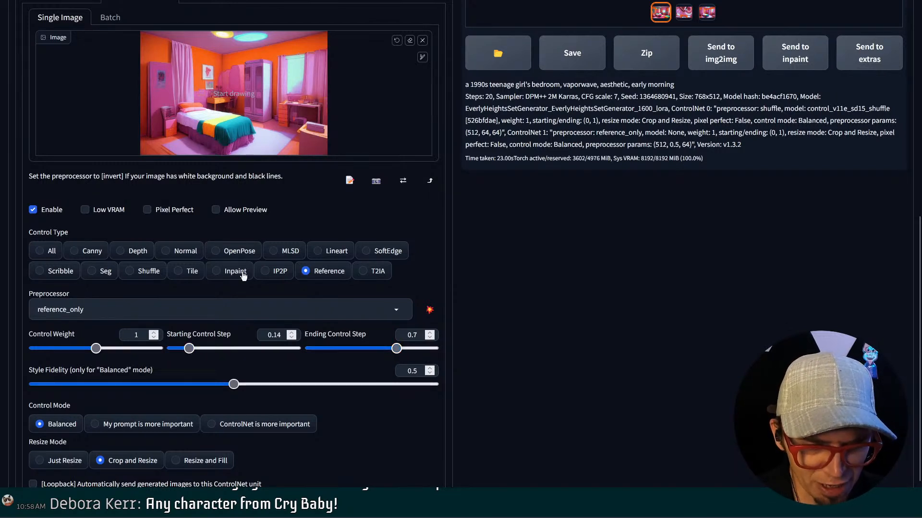
Set the starting control step of ControlNet Unit 2 to 0.13
scroll(271, 171, "up", 8)
scroll(197, 271, "down", 1)
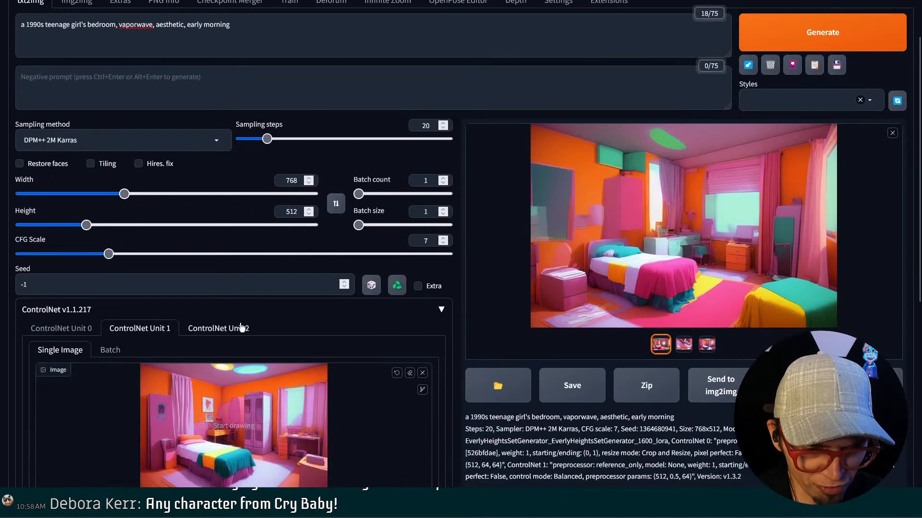
left_click(231, 326)
scroll(240, 307, "down", 4)
scroll(207, 394, "down", 1)
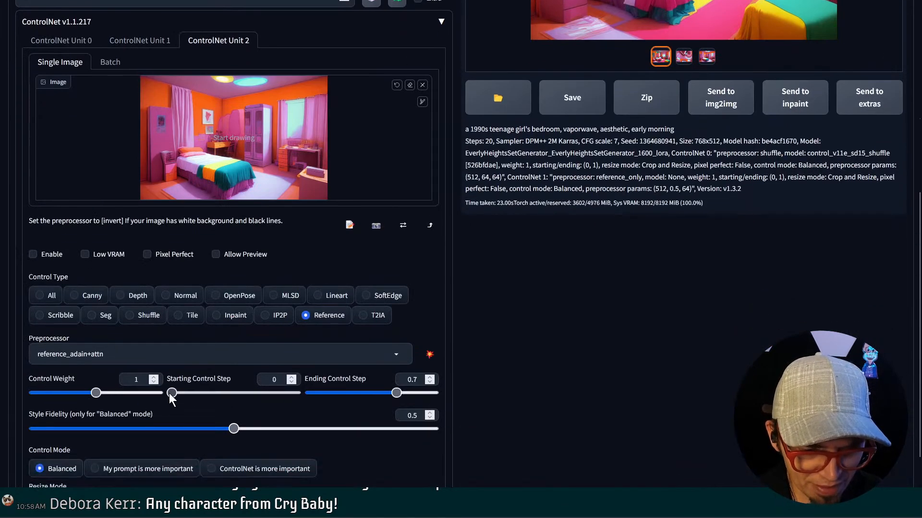
left_click_drag(171, 393, 188, 399)
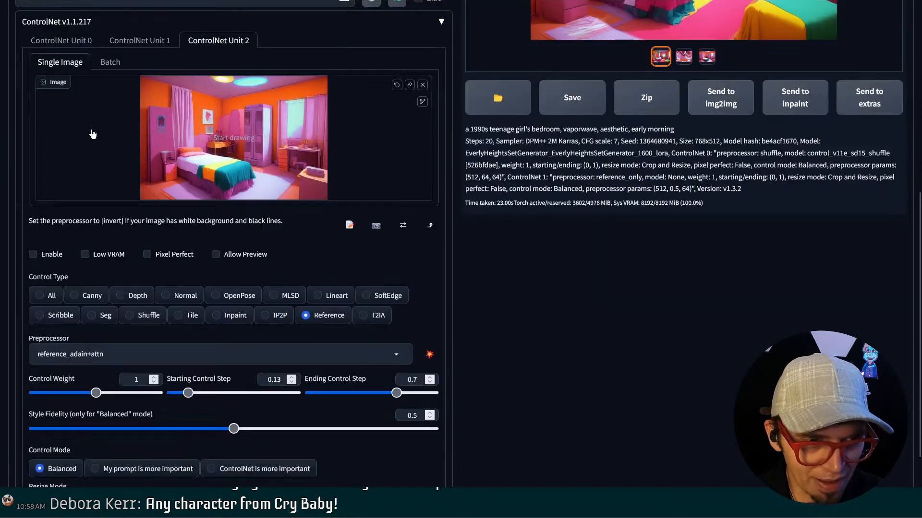
Raise the control weight of the Shuffle unit, ControlNet Unit 0, to 1.35 and generate a new image
left_click(61, 40)
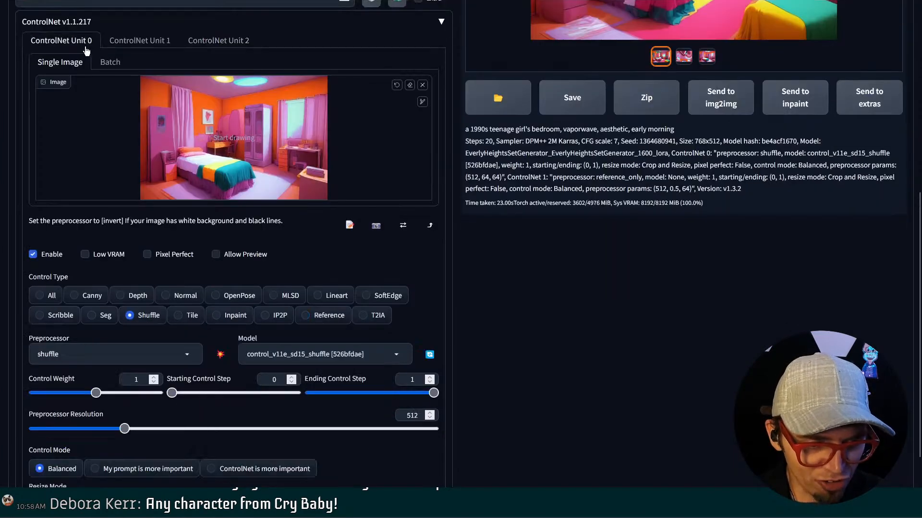
left_click_drag(100, 390, 118, 391)
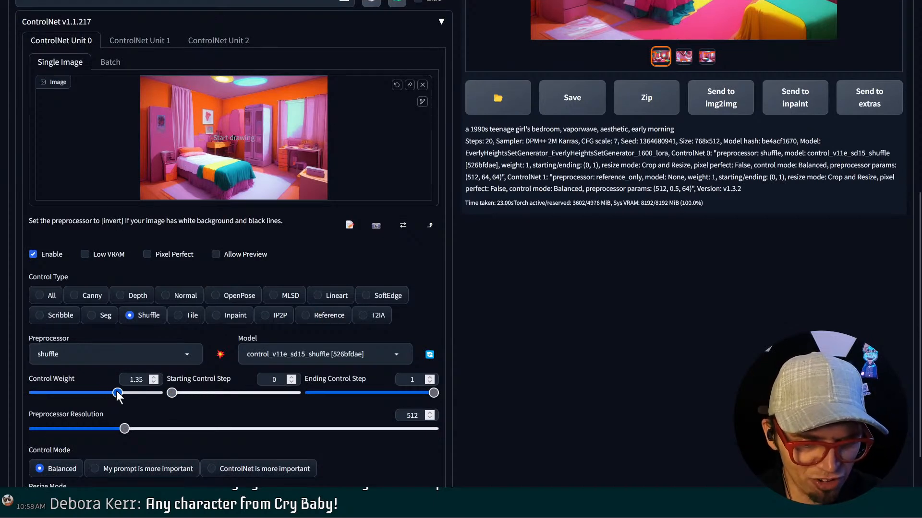
scroll(450, 276, "up", 3)
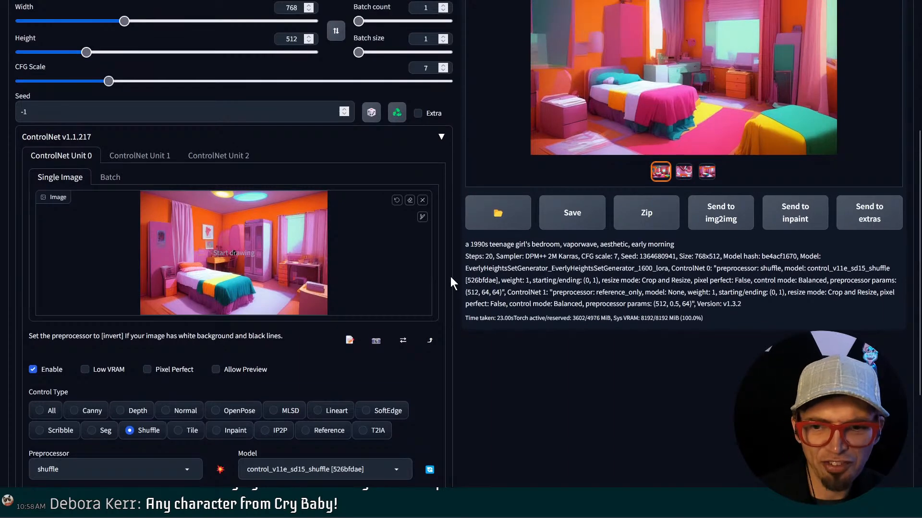
scroll(691, 479, "up", 4)
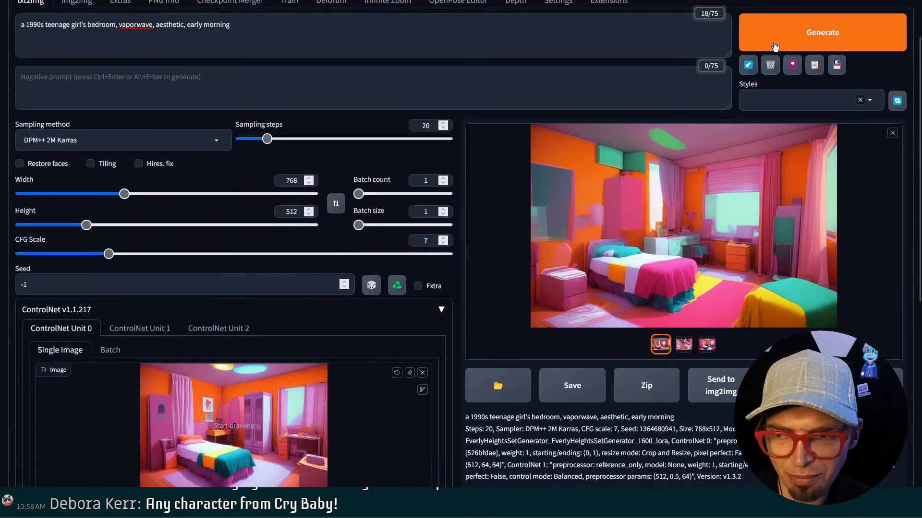
left_click(792, 64)
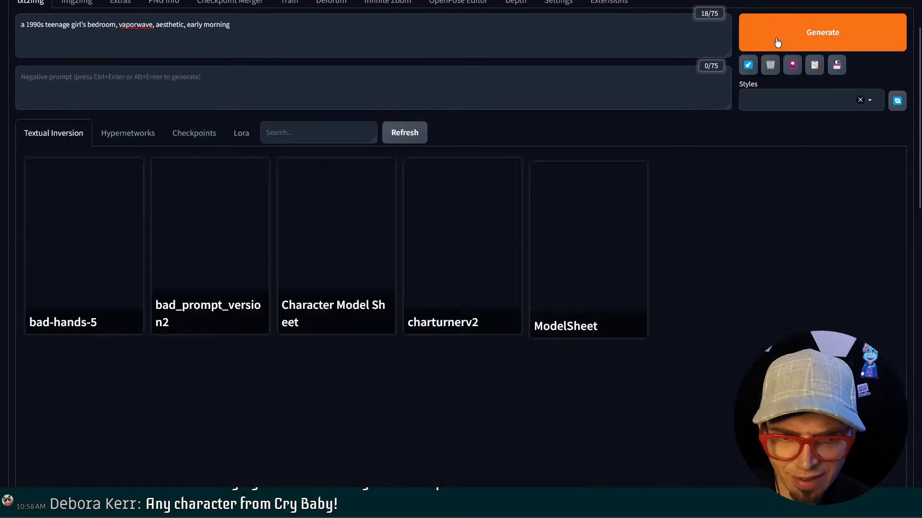
left_click(796, 68)
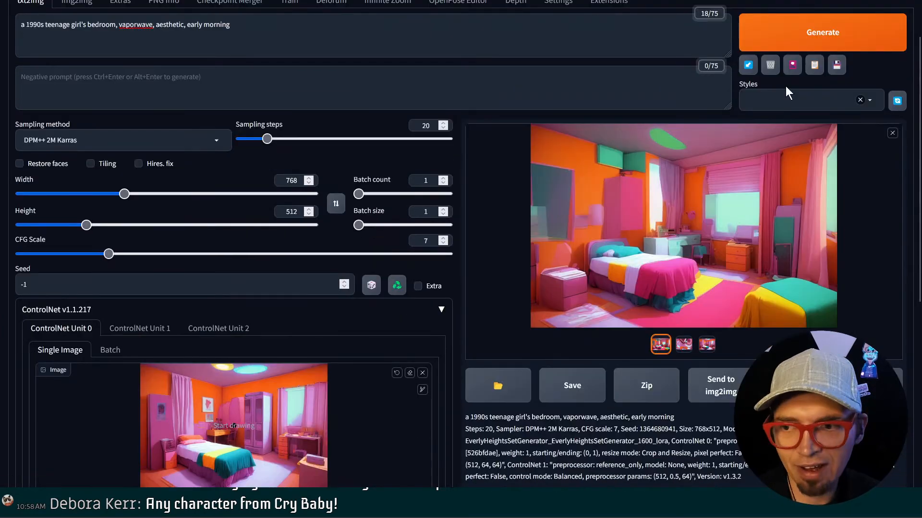
left_click(780, 33)
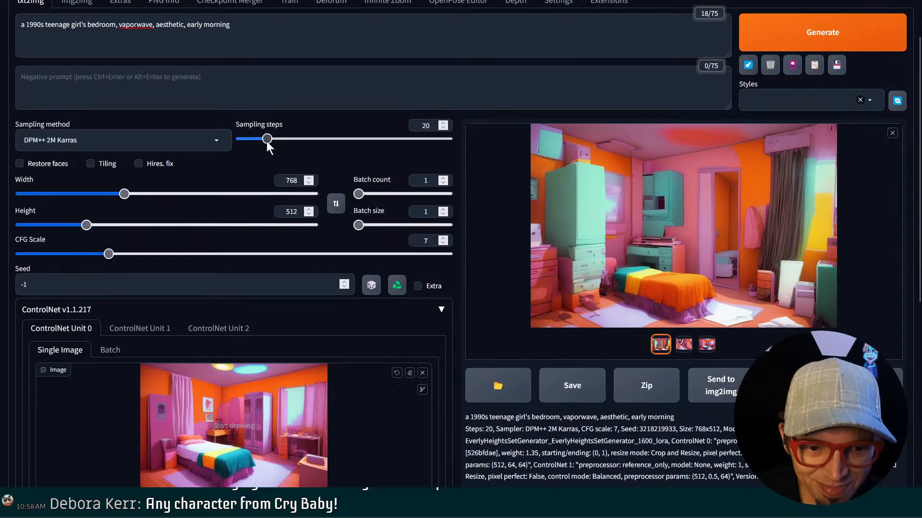
Set the sampling steps to 29 and the CFG scale to 5.5, and generate another image
left_click_drag(267, 145, 281, 144)
left_click_drag(107, 254, 88, 259)
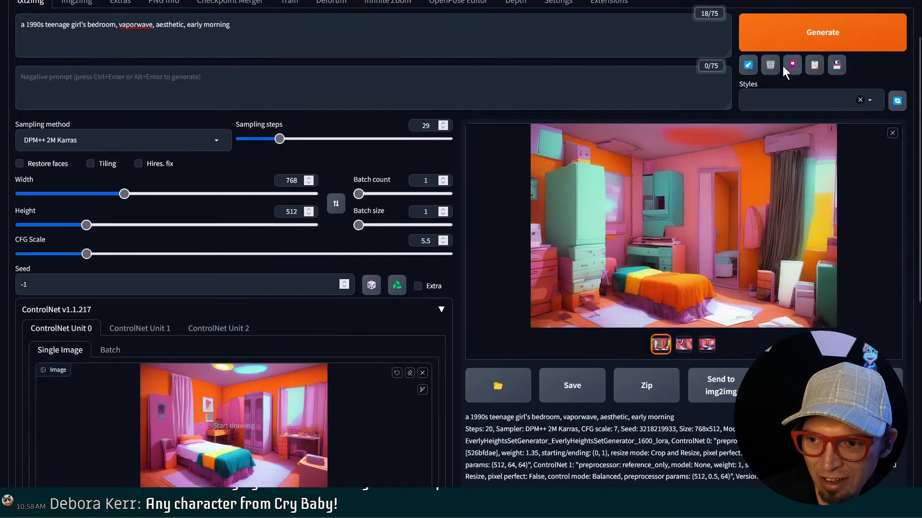
left_click(787, 42)
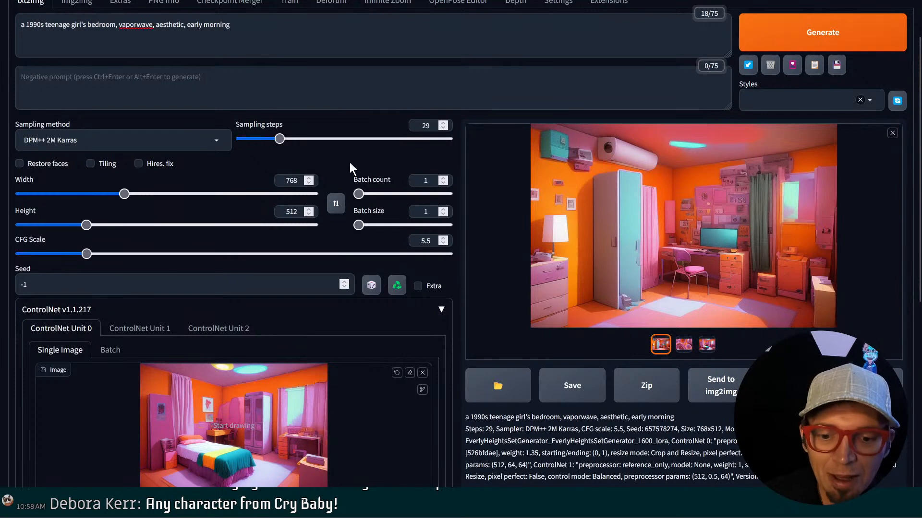
Set the batch count to 4
left_click(363, 193)
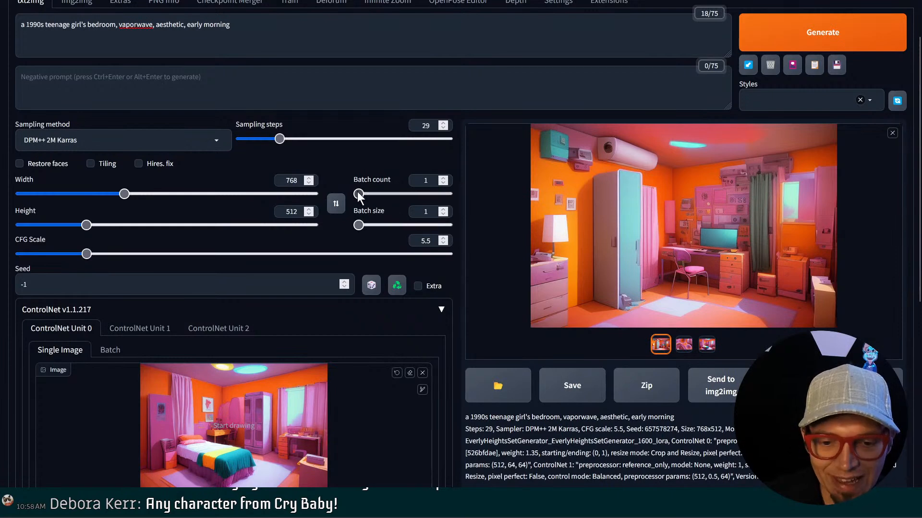
key("Left")
key("Left")
key("Left")
Lower the ending control step of ControlNet Unit 0 to 0.84
scroll(155, 282, "down", 7)
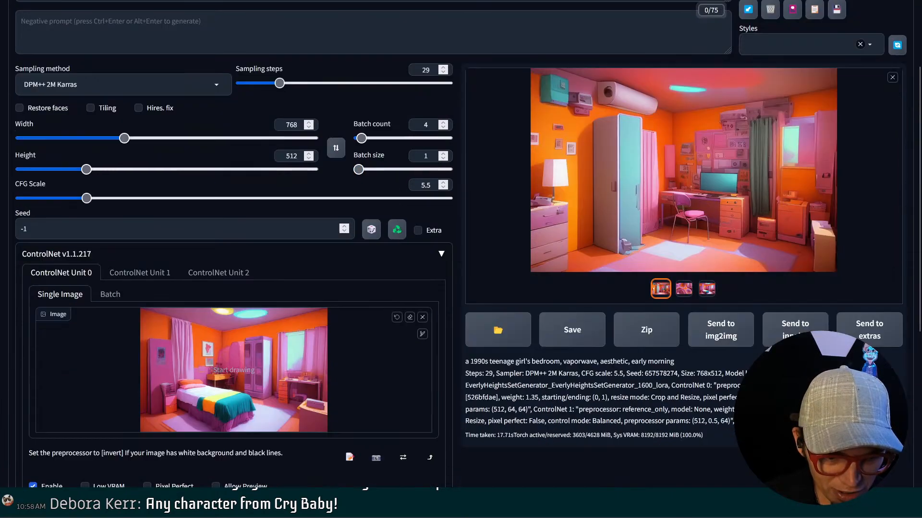
scroll(160, 289, "up", 2)
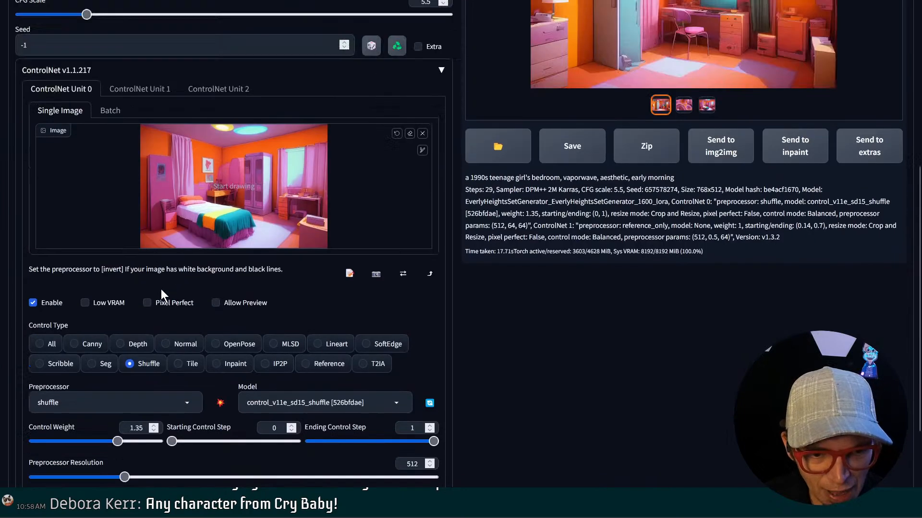
scroll(160, 284, "down", 2)
scroll(240, 361, "up", 1)
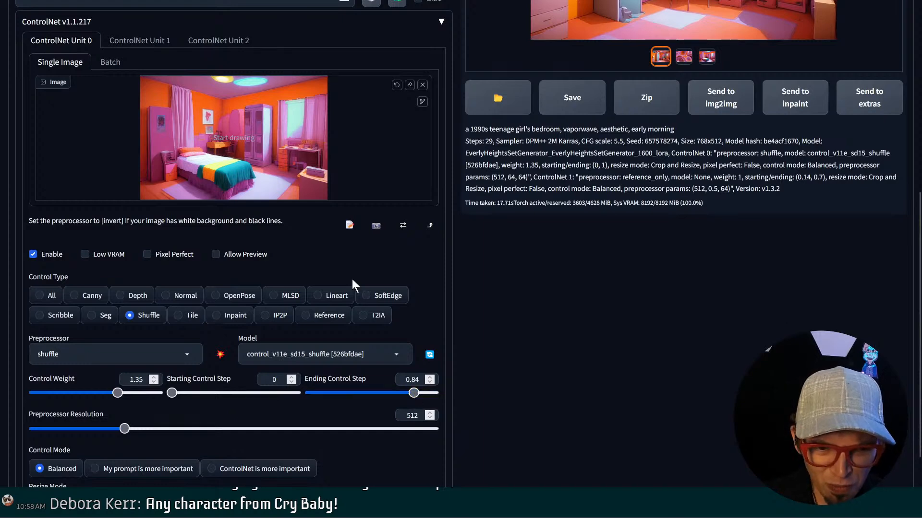
Generate the batch of four bedroom images, view the resulting grid enlarged and close the enlarged view
scroll(372, 270, "up", 5)
scroll(373, 271, "up", 2)
scroll(518, 207, "down", 1)
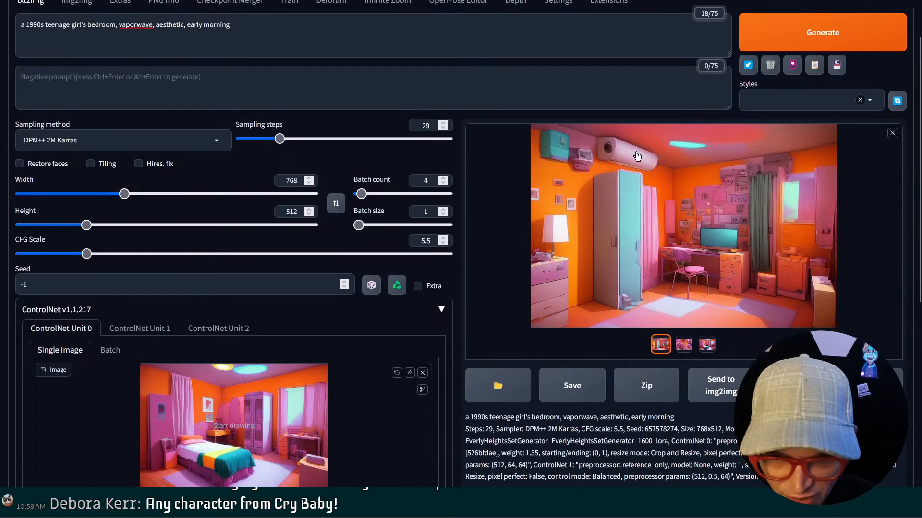
scroll(535, 203, "up", 1)
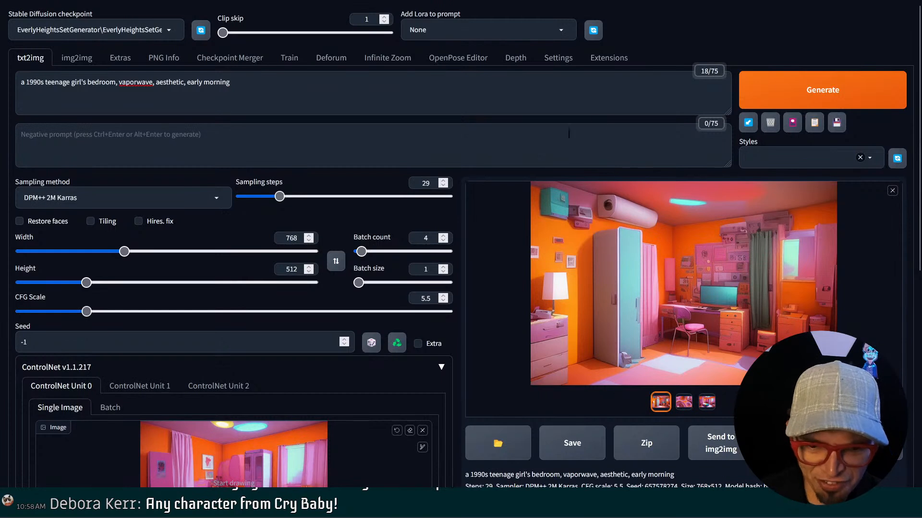
left_click(769, 82)
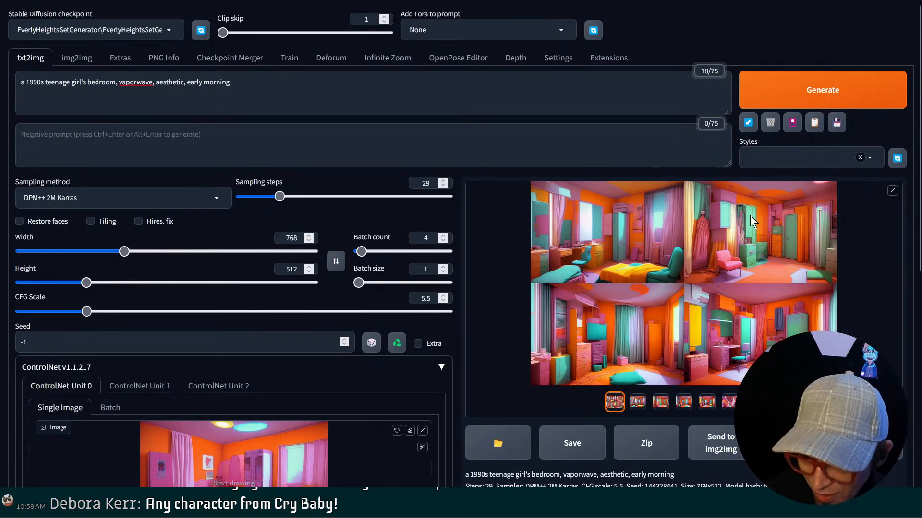
left_click(729, 237)
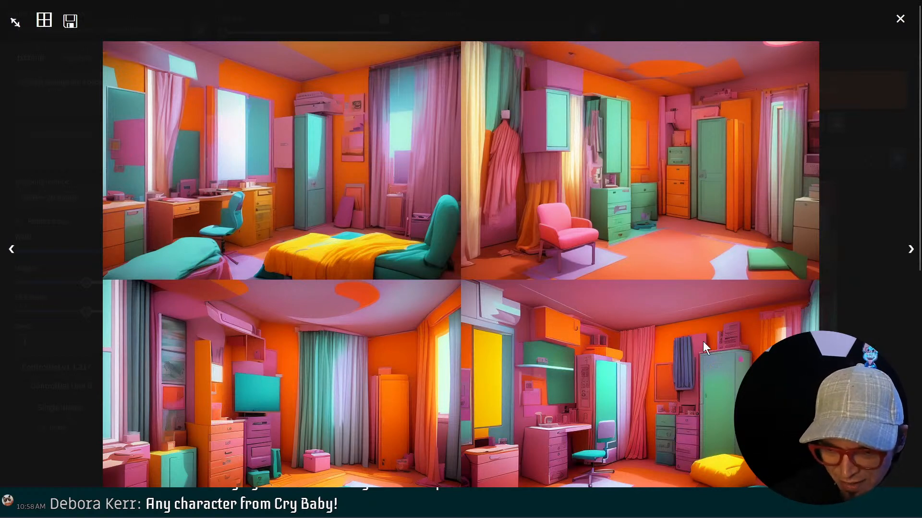
left_click(882, 316)
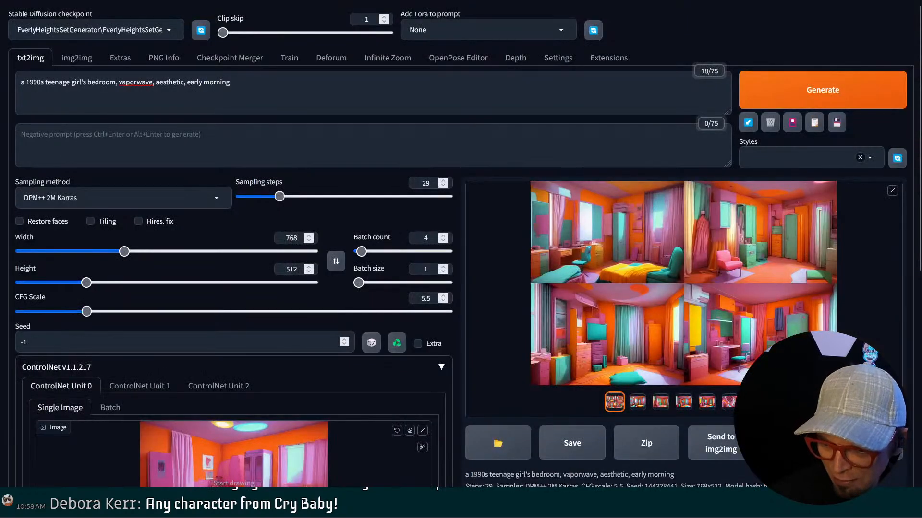
Check the fourth bedroom image of the batch enlarged, and transfer it with its prompt to img2img
left_click(702, 404)
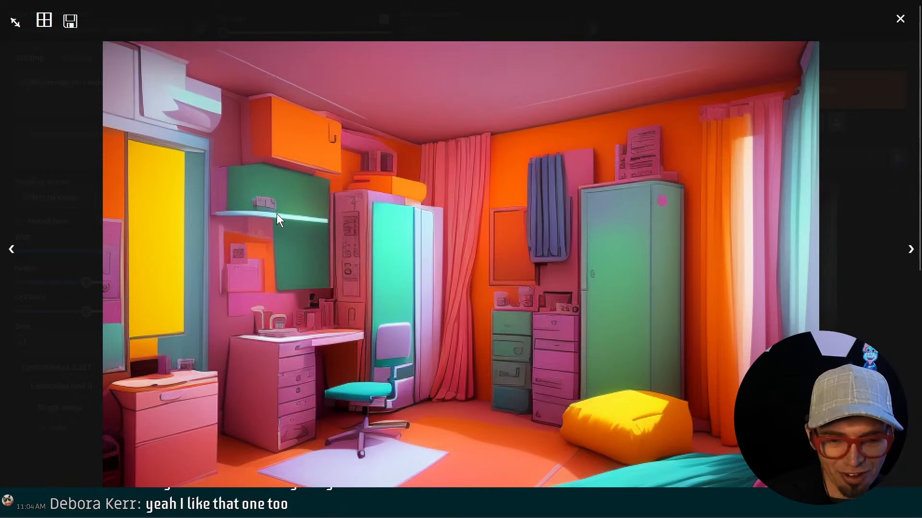
left_click(93, 175)
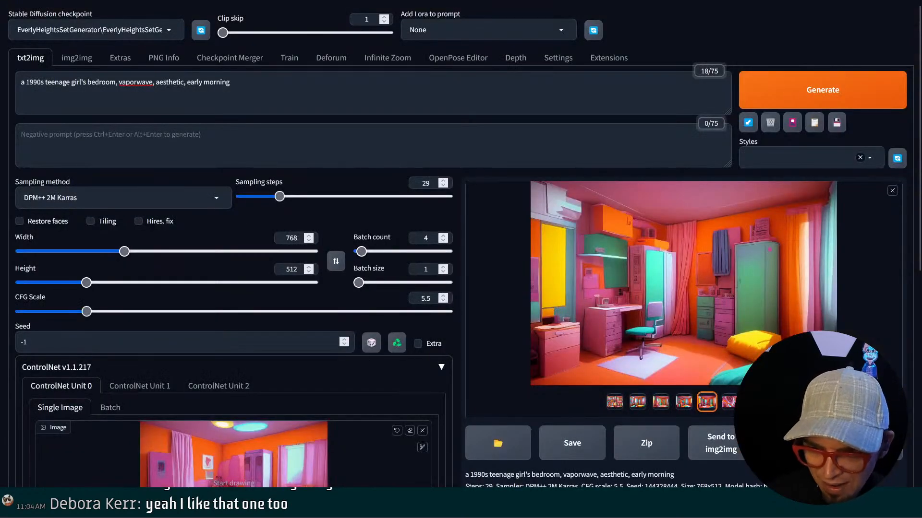
left_click(305, 82)
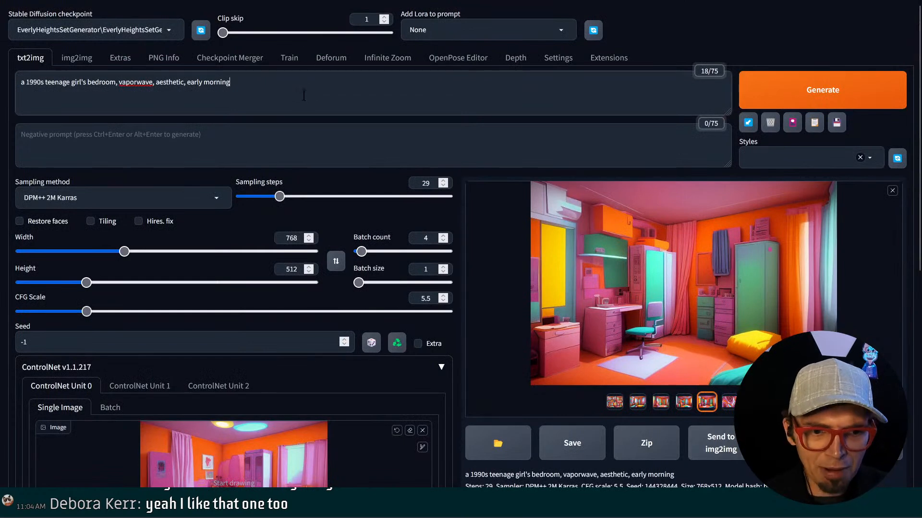
key("ctrl+a")
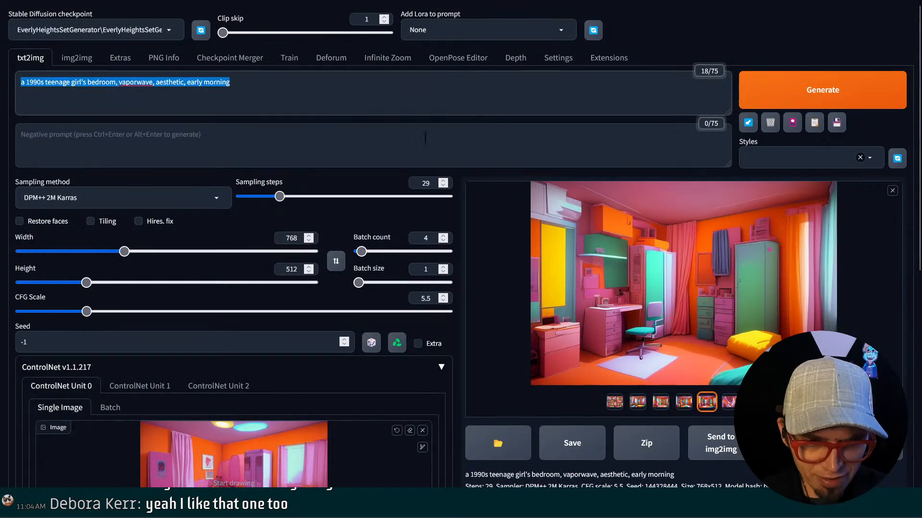
left_click(734, 448)
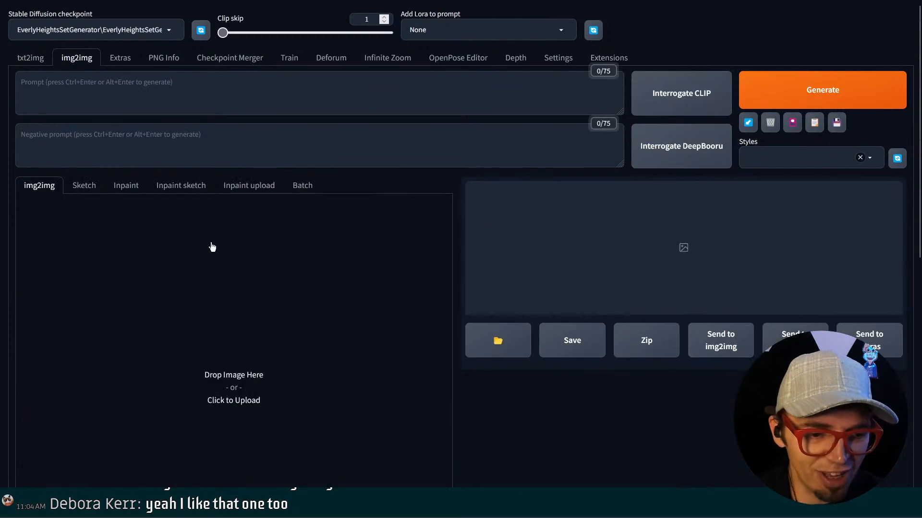
Enable ControlNet Unit 0 for img2img with the Tile control type
scroll(194, 259, "down", 10)
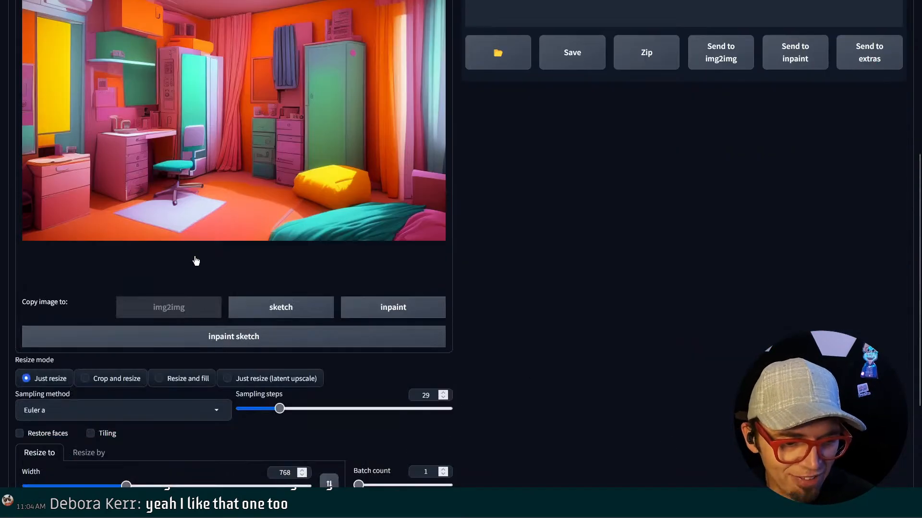
scroll(192, 261, "down", 1)
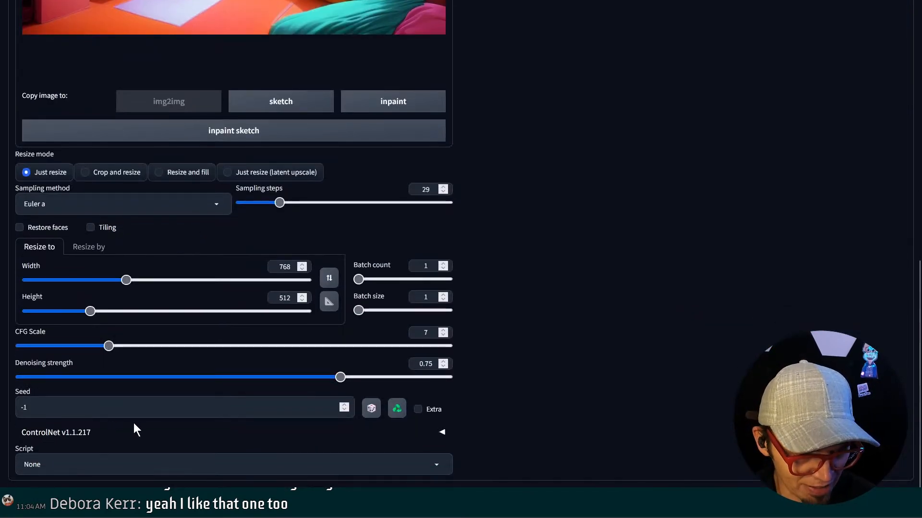
left_click(137, 438)
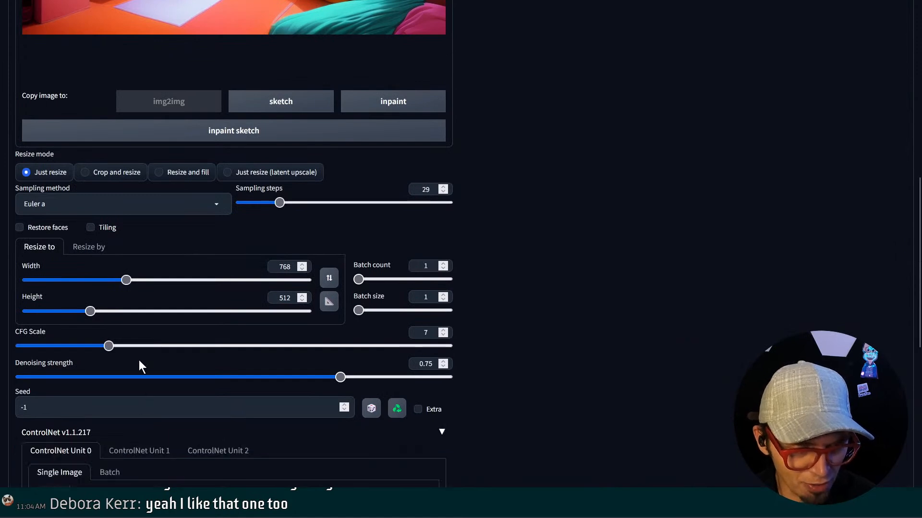
scroll(144, 387, "down", 5)
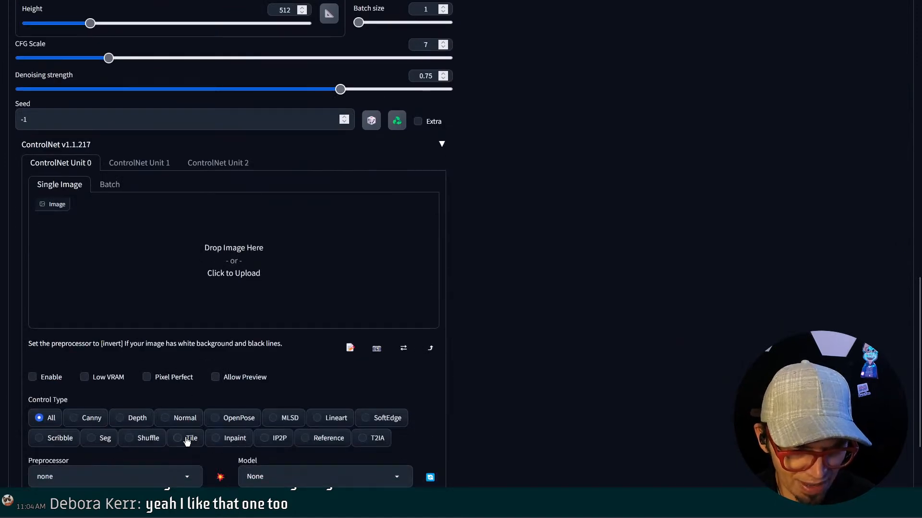
left_click(179, 438)
left_click(32, 376)
scroll(432, 281, "down", 5)
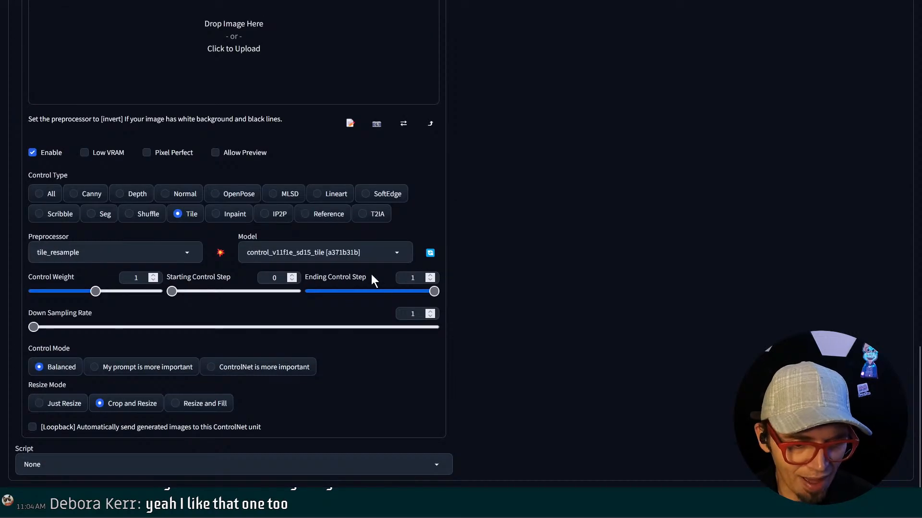
Choose the Ultimate SD upscale script with the 4x-UltraSharp upscaler
left_click(110, 461)
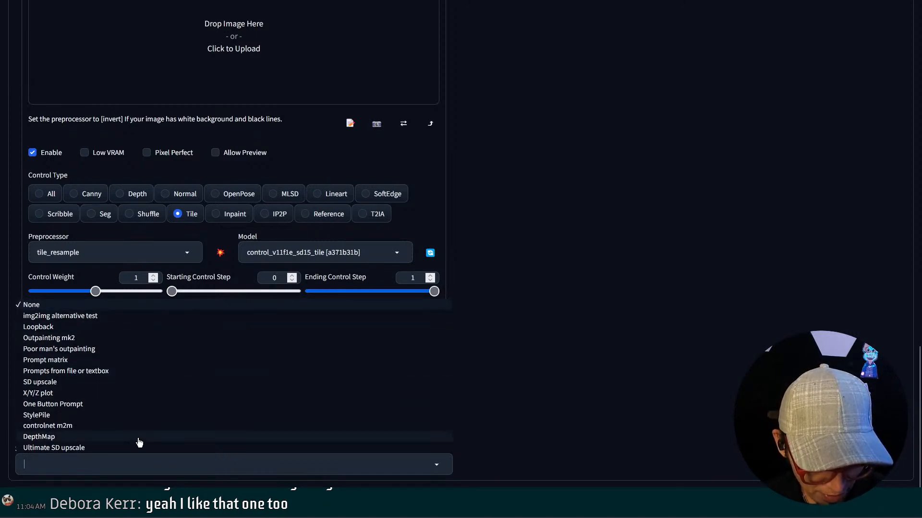
left_click(145, 449)
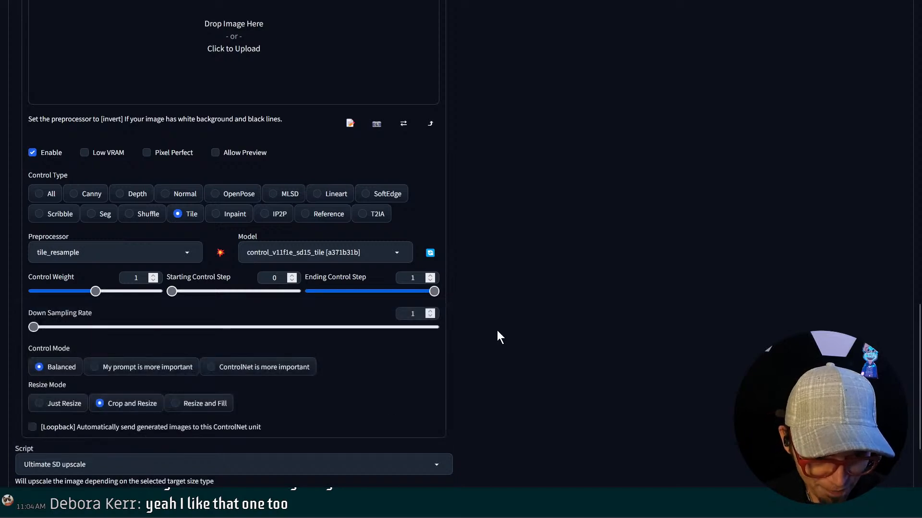
scroll(497, 330, "down", 4)
left_click(169, 344)
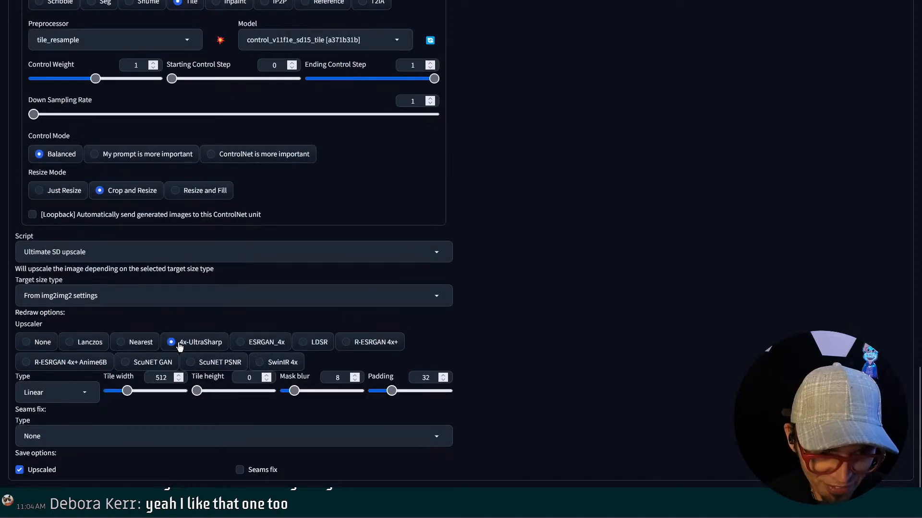
Set the upscale target size type to Scale from image size with a scale of 2.3
mouse_move(302, 4)
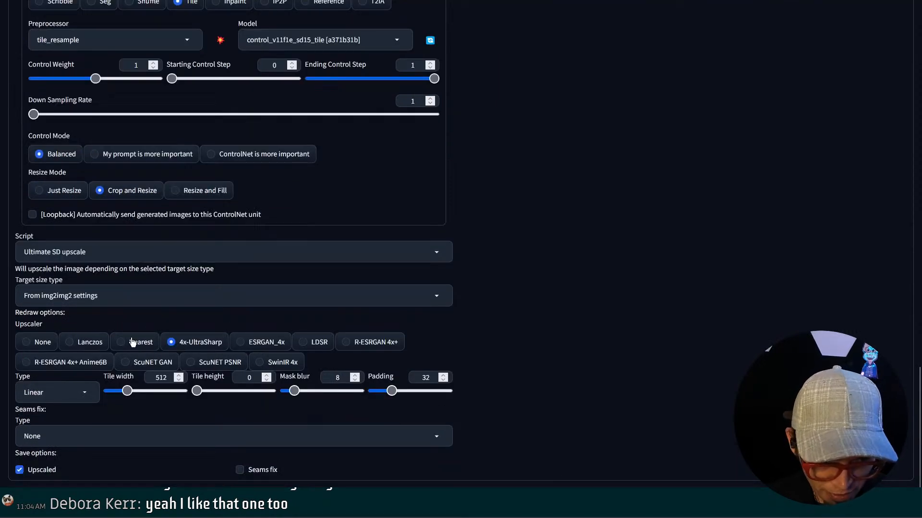
left_click(178, 290)
left_click(180, 280)
double_click(416, 281)
type("2.3")
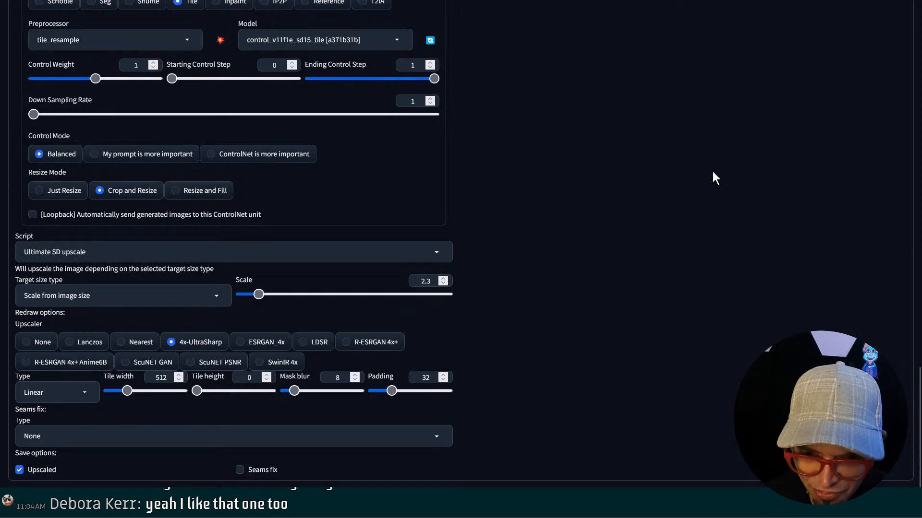
Lower the denoising strength to 0.5 and generate the upscaled bedroom image twice
scroll(713, 172, "up", 12)
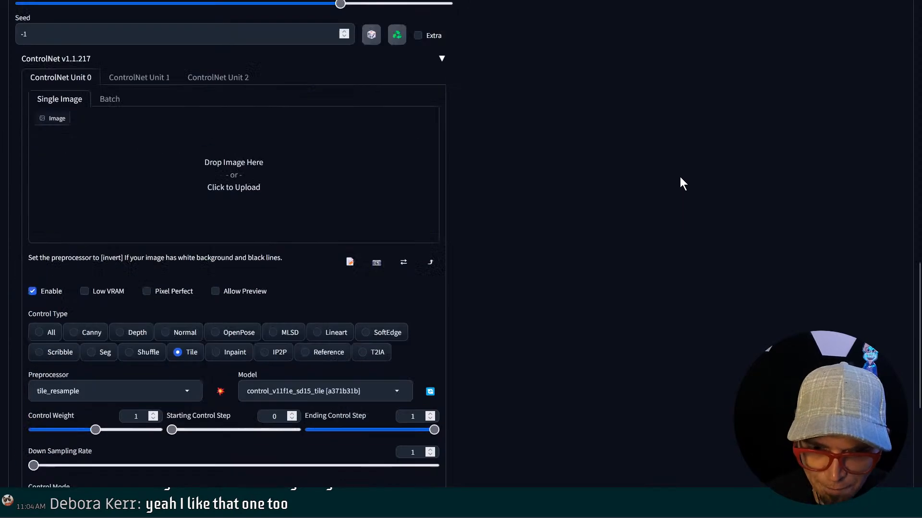
scroll(361, 185, "up", 11)
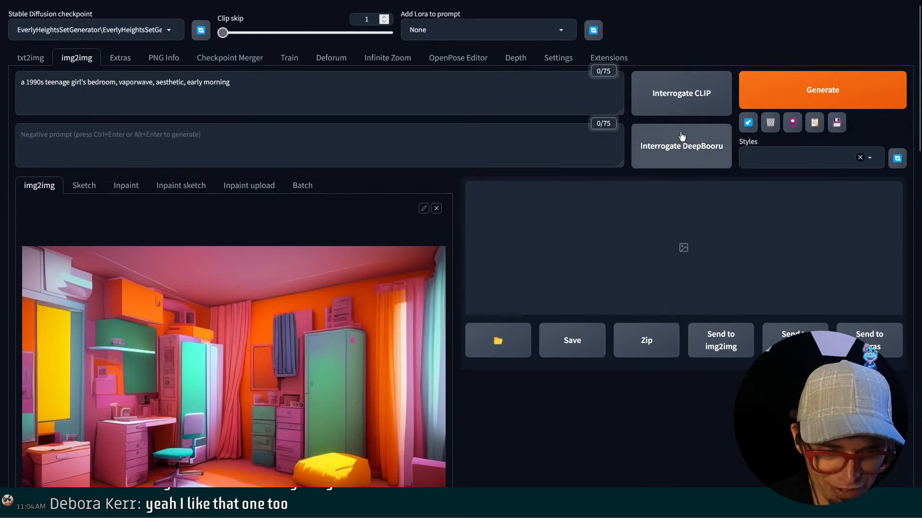
scroll(732, 6, "down", 10)
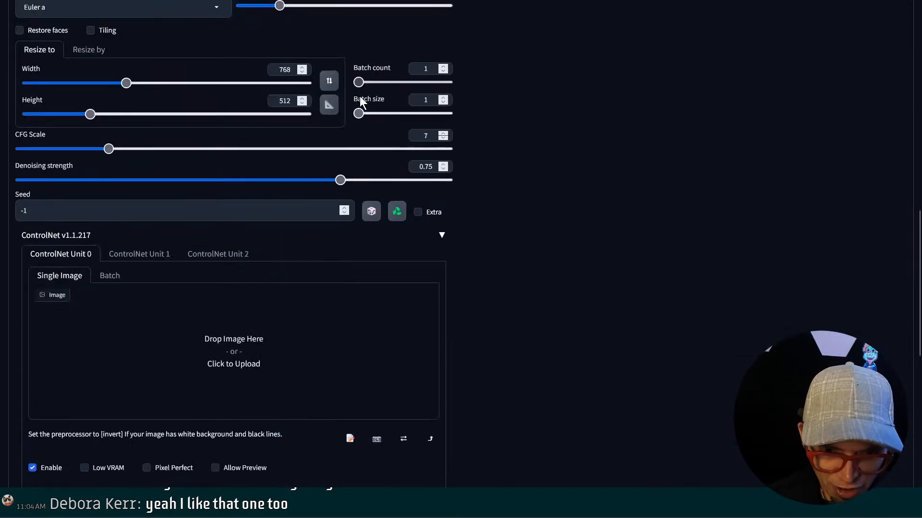
left_click_drag(276, 180, 234, 185)
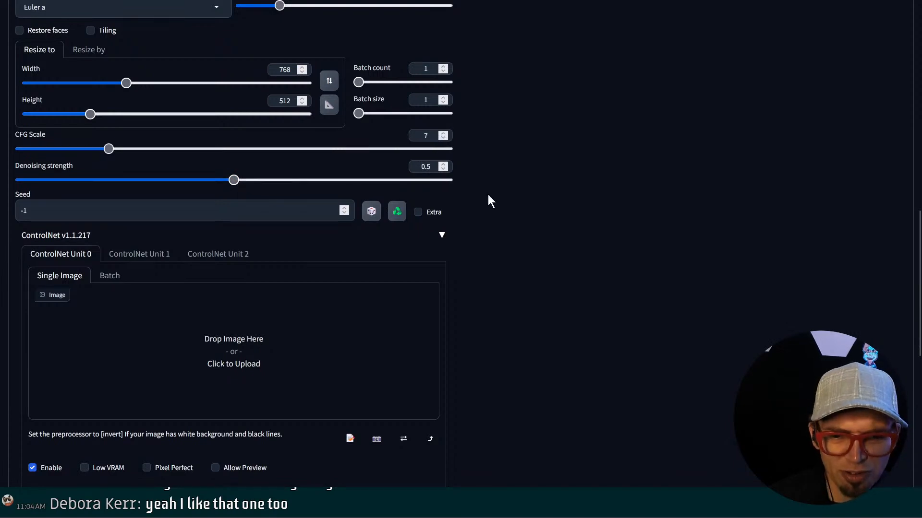
scroll(488, 200, "up", 12)
left_click(775, 108)
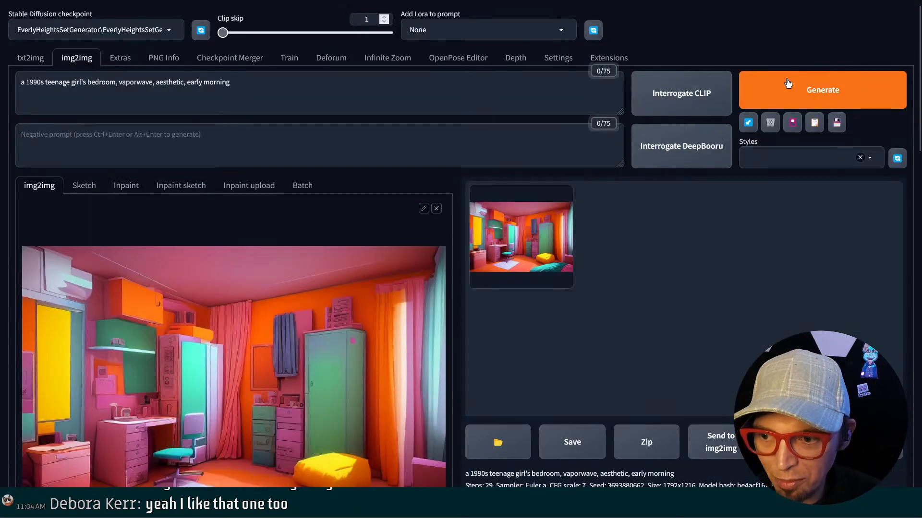
left_click(830, 85)
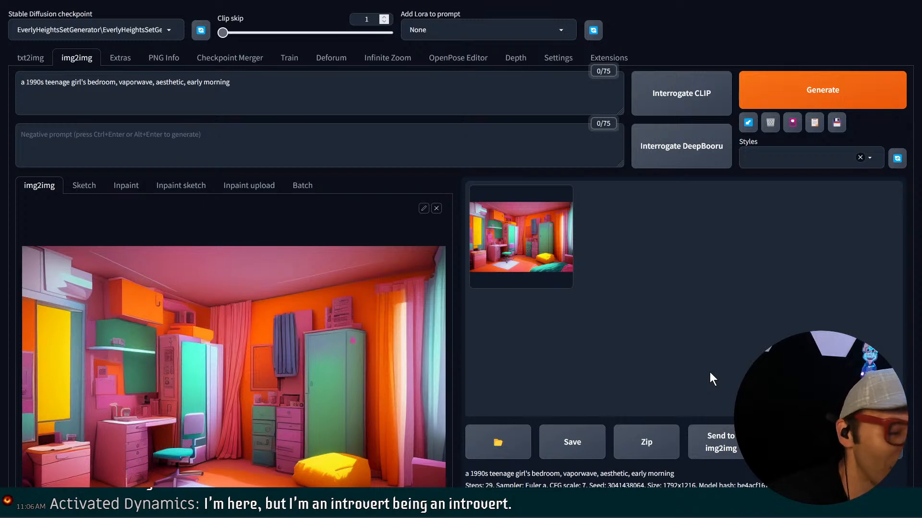
View the upscaled bedroom image enlarged and start saving it to disk
left_click(540, 256)
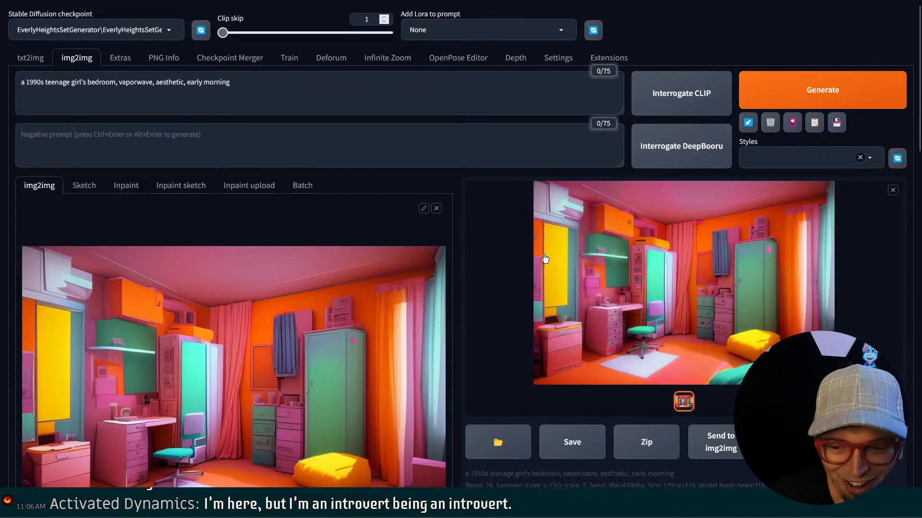
left_click(629, 277)
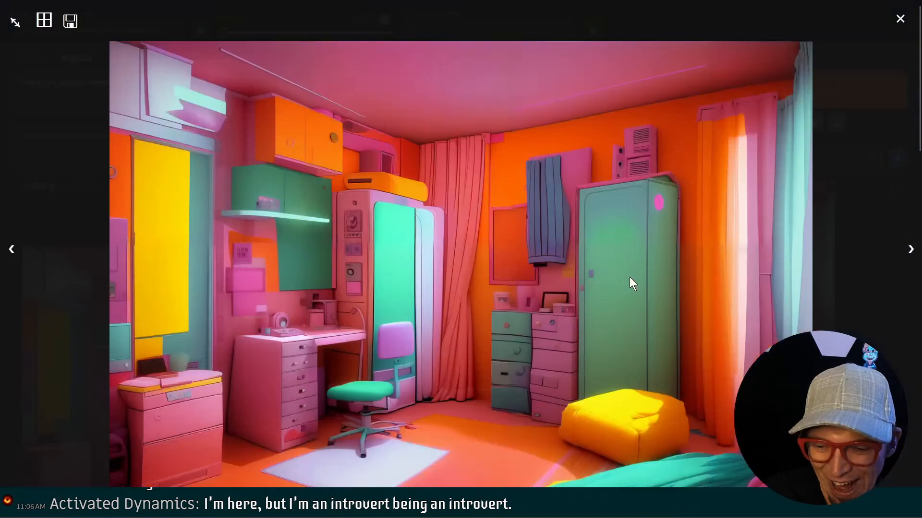
right_click(516, 158)
left_click(571, 184)
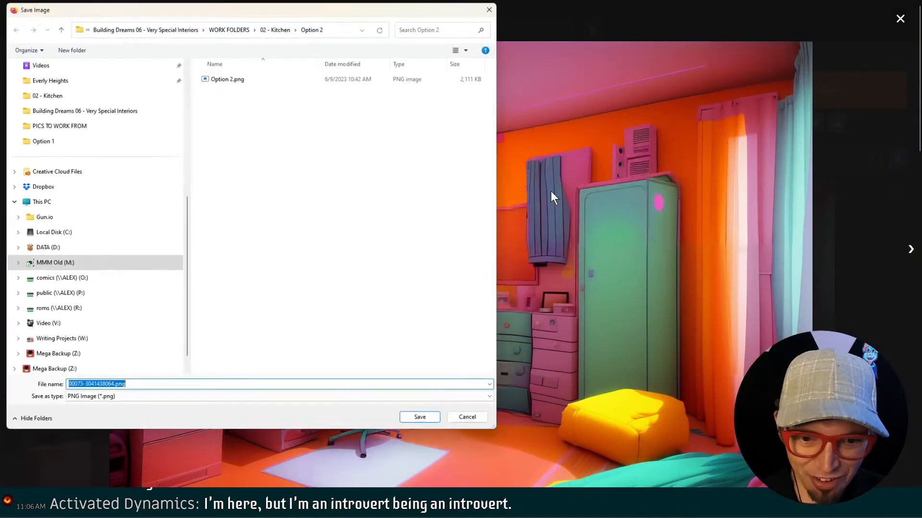
Save the upscaled image as a PNG in the bedroom work folder's Option 1 subfolder and close the enlarged view
left_click(235, 28)
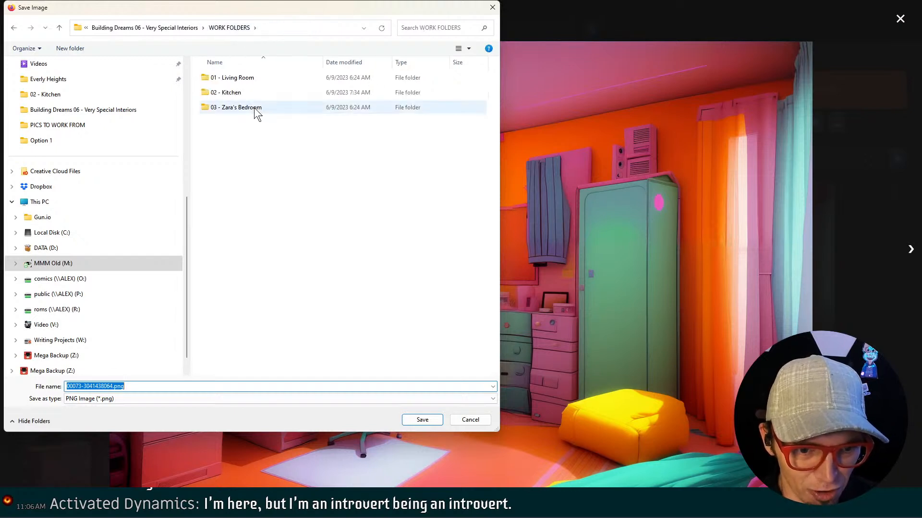
left_click(257, 108)
double_click(257, 109)
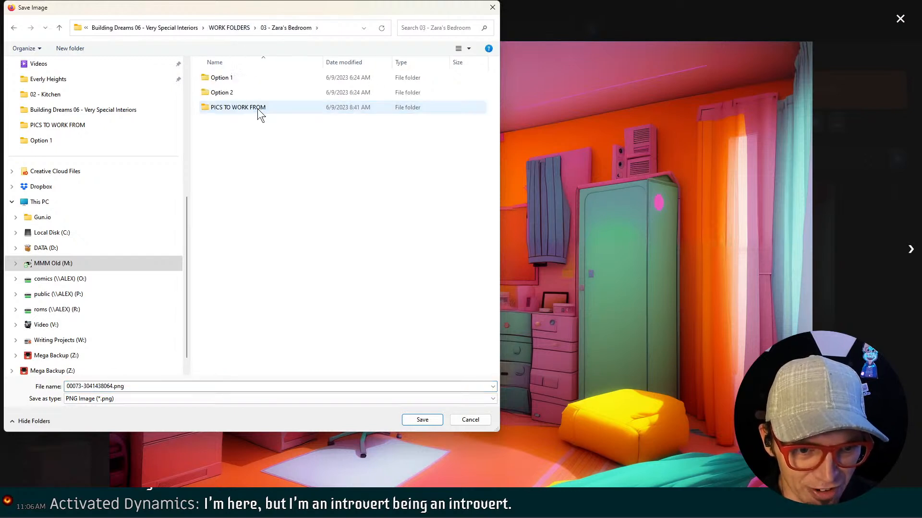
double_click(266, 76)
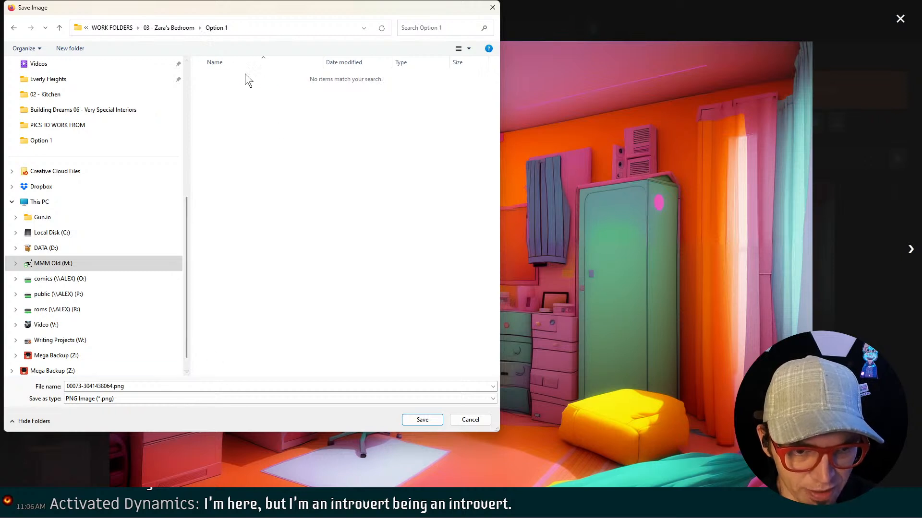
left_click(175, 30)
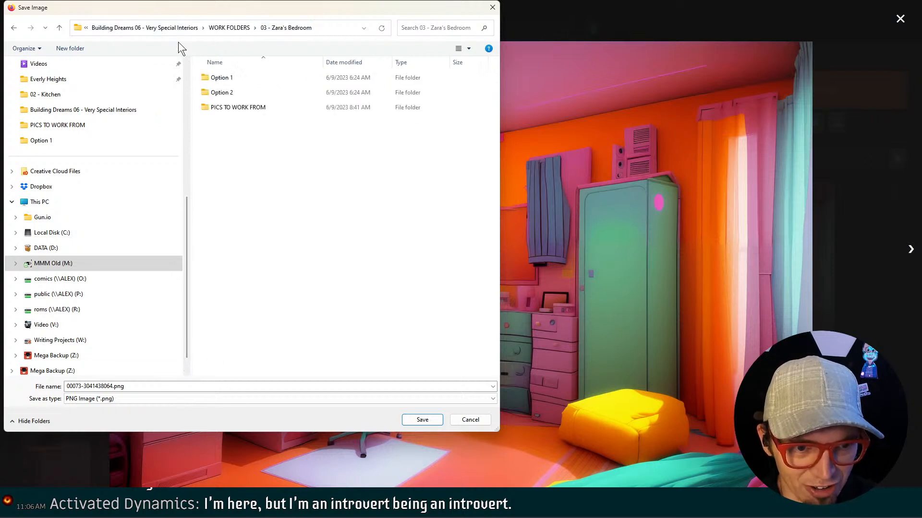
left_click(218, 383)
type("Option 1")
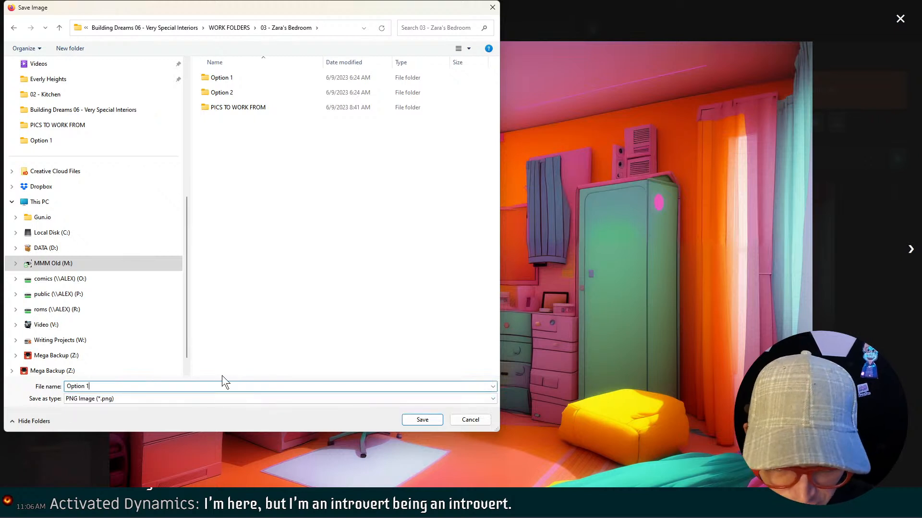
left_click(422, 420)
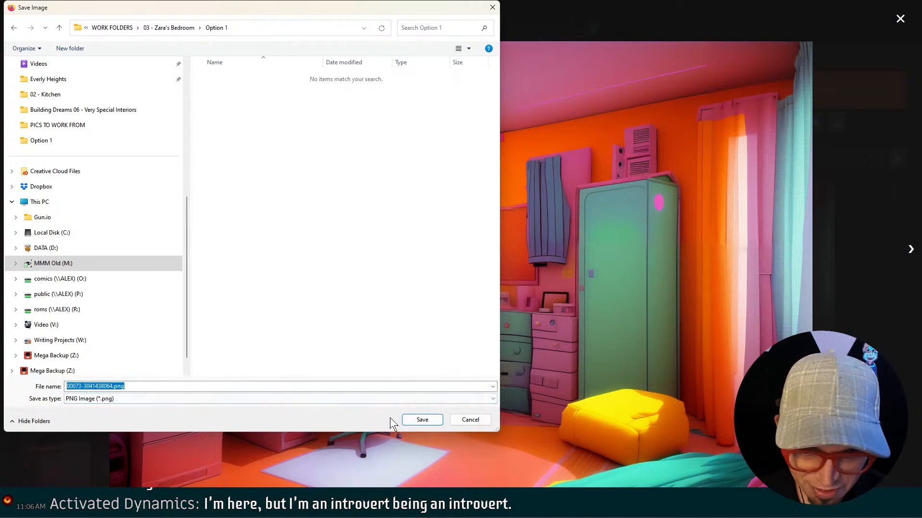
left_click(411, 422)
left_click(82, 223)
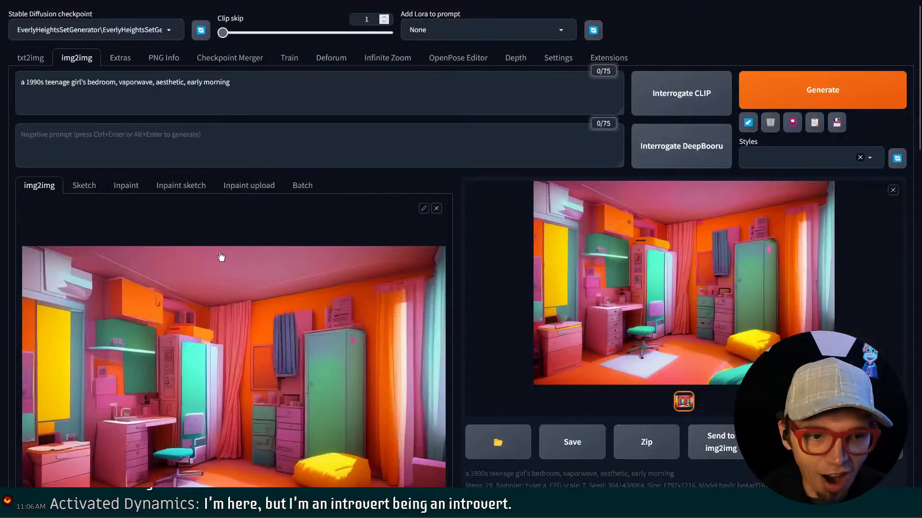
Remove "vaporwave, aesthetic" from the img2img prompt and append ", orange and brown" after "early morning"
left_click(157, 82)
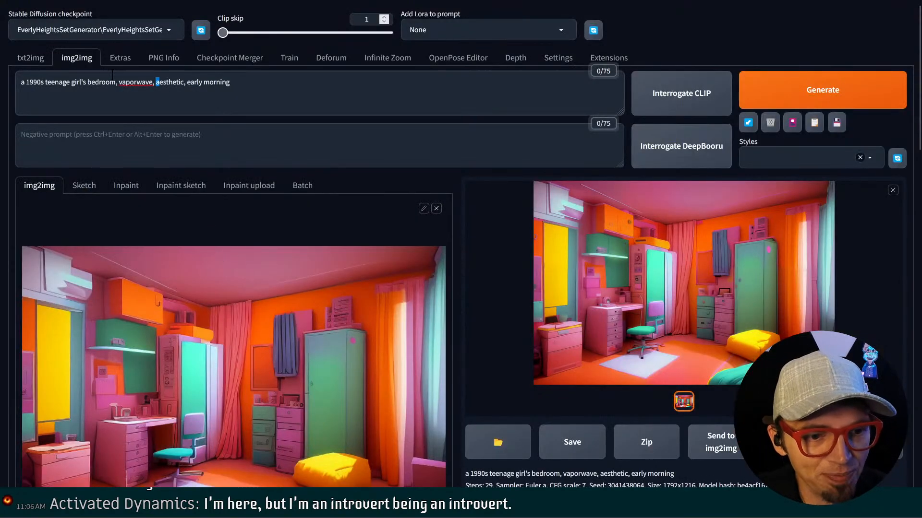
left_click_drag(120, 81, 184, 84)
key("BackSpace")
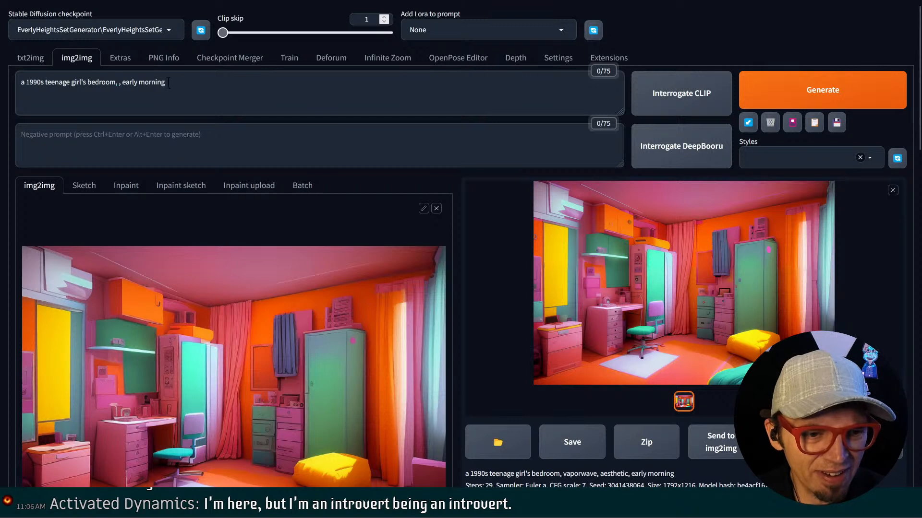
key("BackSpace")
key("BackSpace")
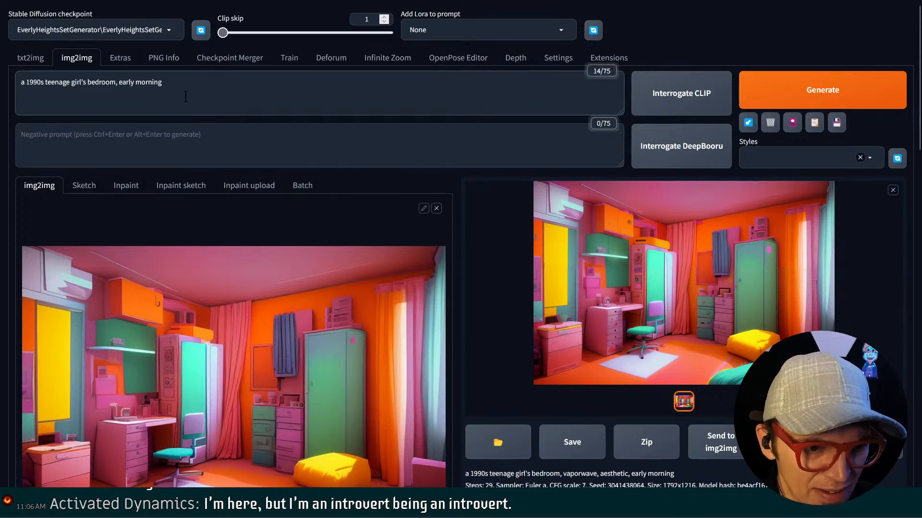
left_click(186, 96)
type(", orange and brown")
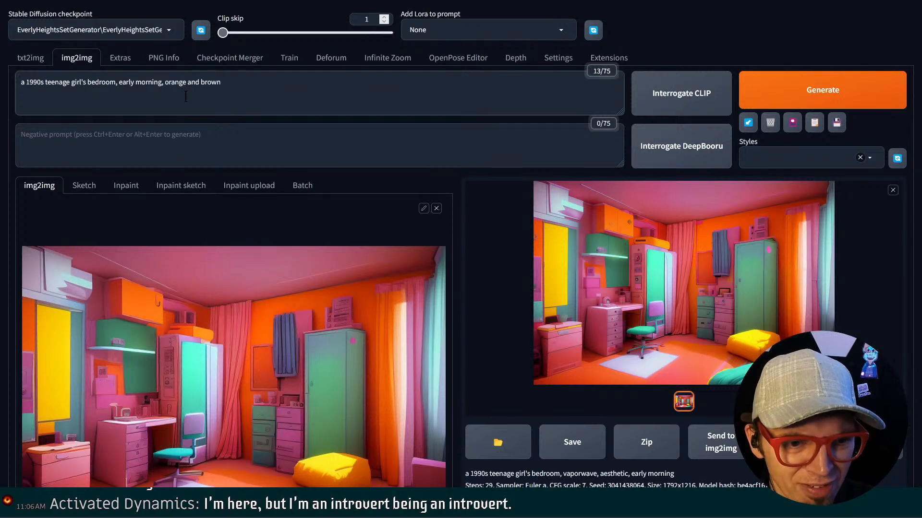
Append " color scheme" to the img2img prompt and set the batch count to 4
type(" color scheme")
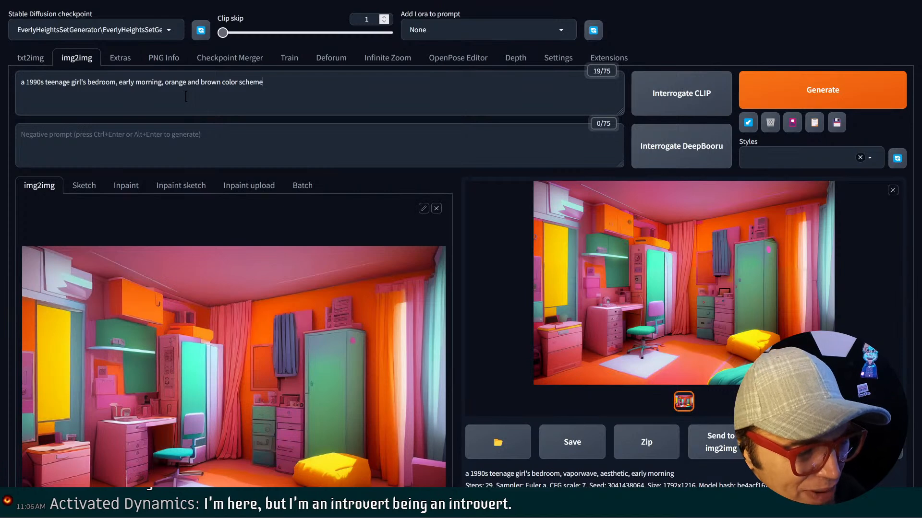
scroll(303, 231, "down", 8)
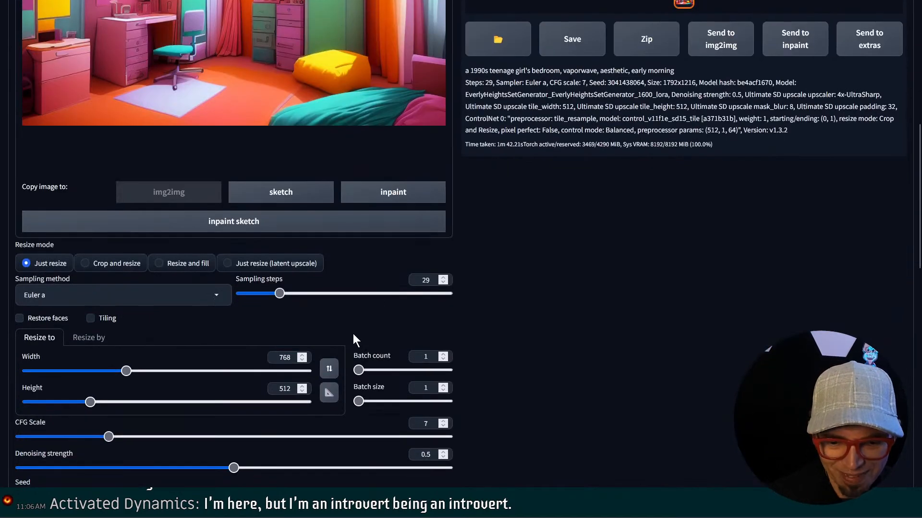
double_click(435, 356)
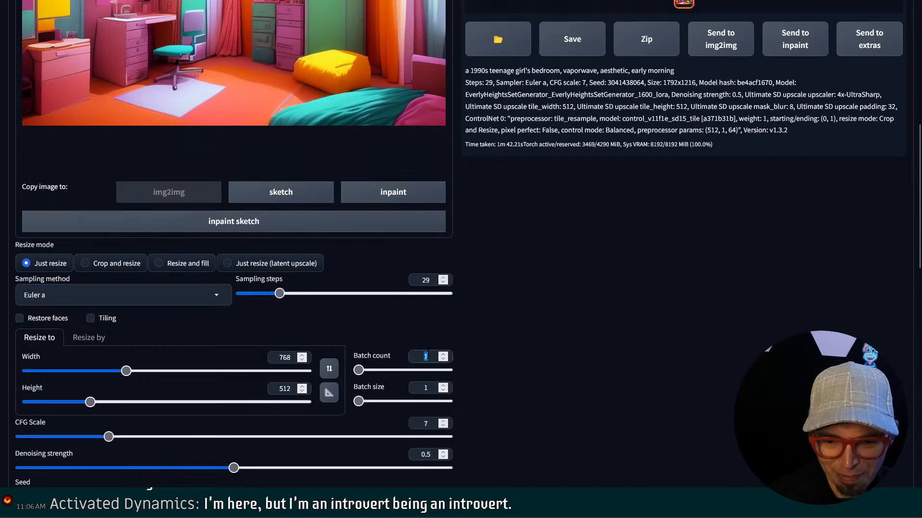
type("4")
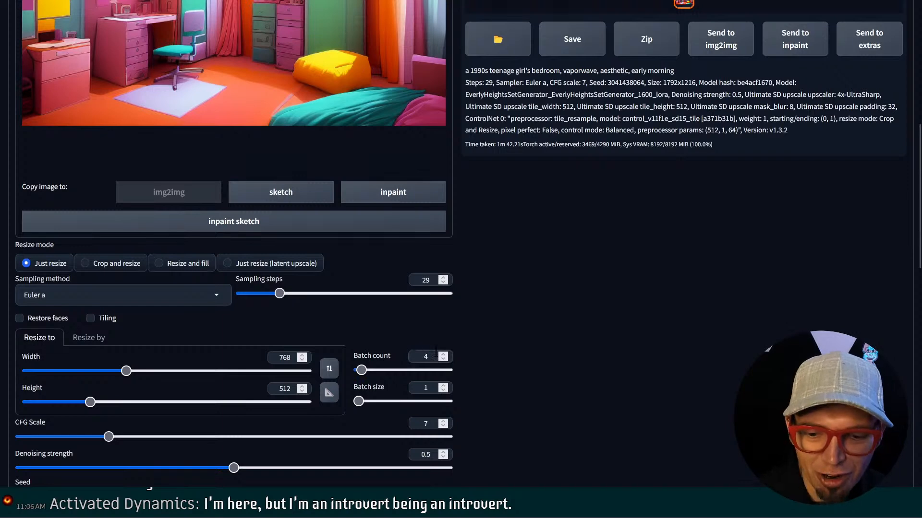
scroll(535, 316, "up", 8)
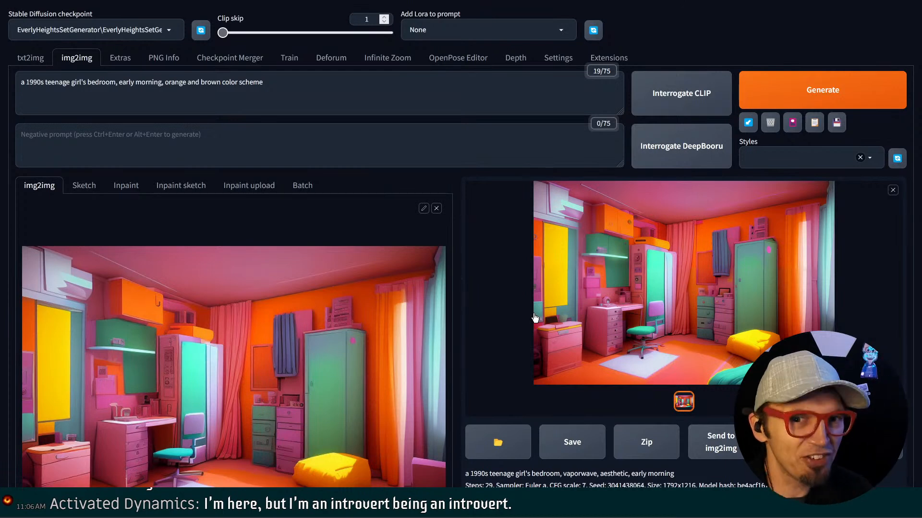
scroll(485, 322, "down", 7)
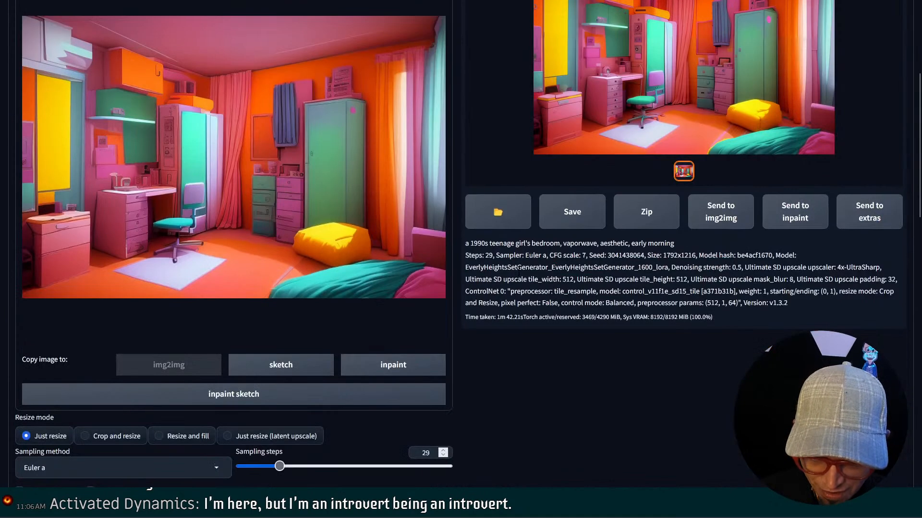
scroll(482, 322, "up", 7)
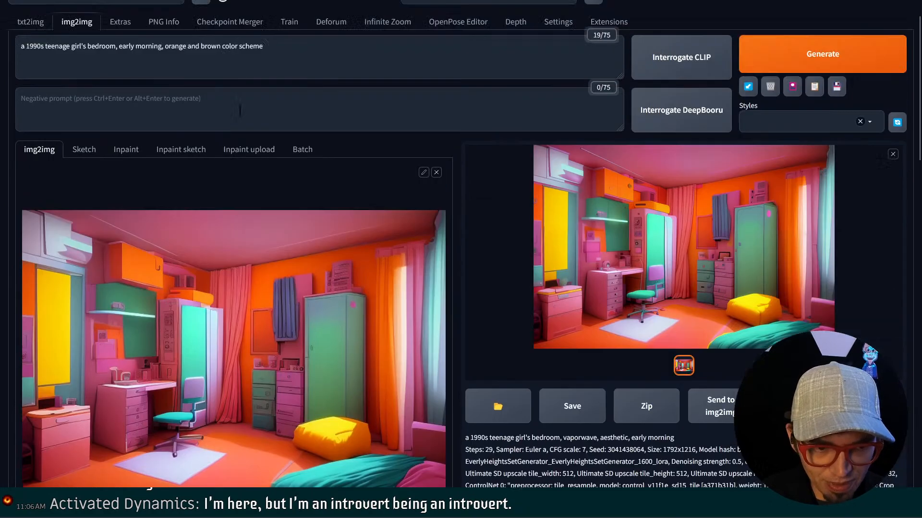
scroll(480, 192, "down", 6)
scroll(489, 185, "up", 6)
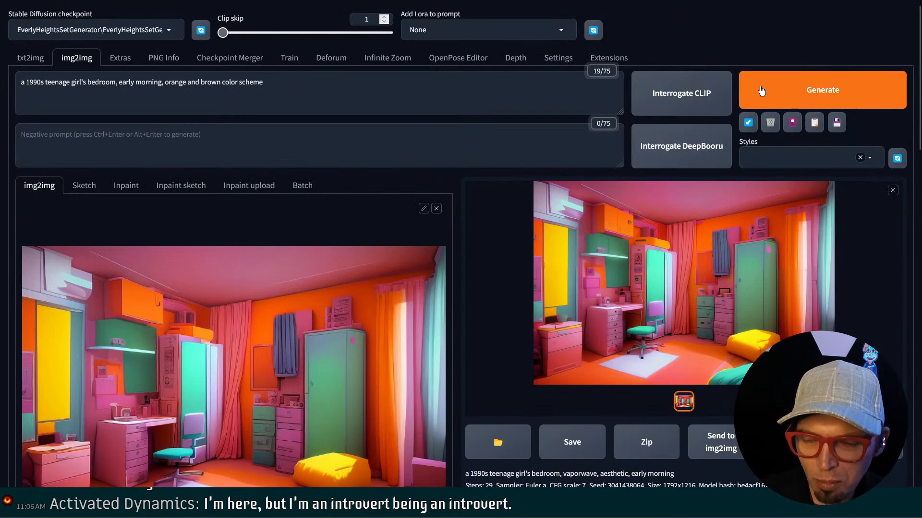
scroll(652, 194, "down", 10)
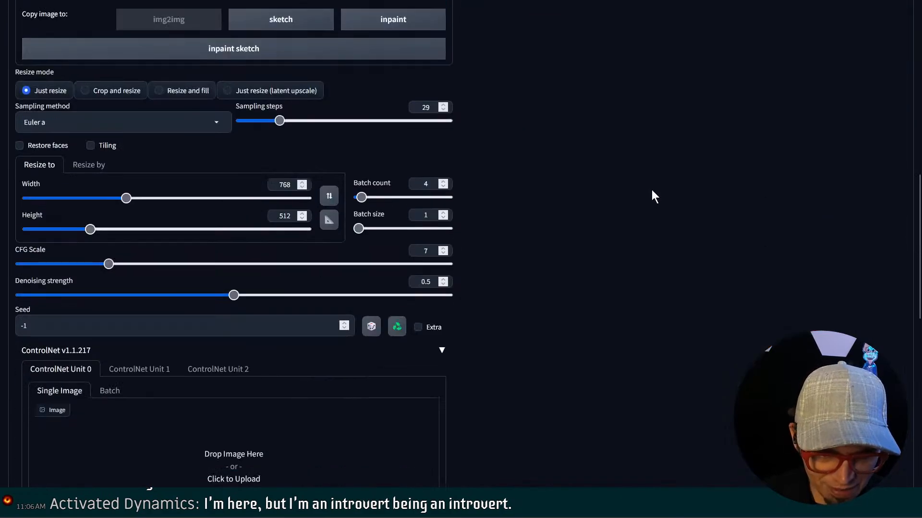
scroll(412, 91, "up", 10)
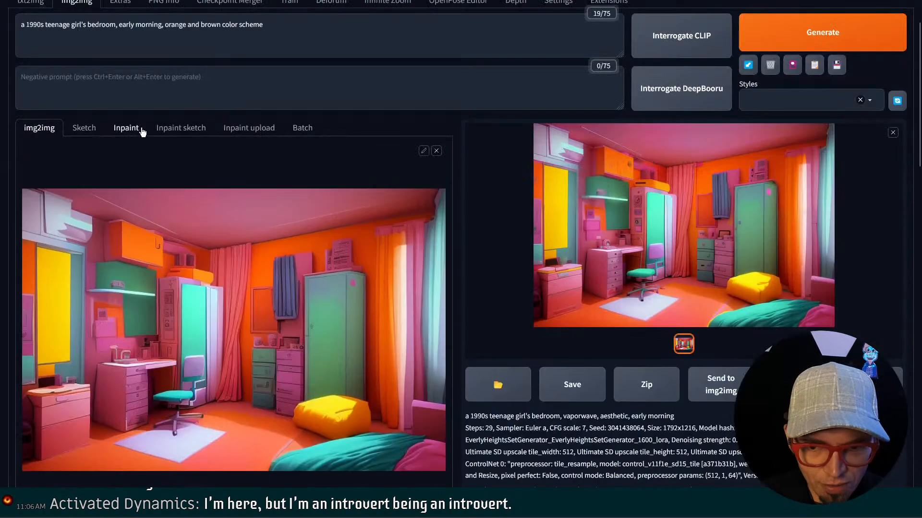
Replace the txt2img prompt with the full prompt copied from img2img and start generating the recoloured bedrooms
scroll(129, 158, "up", 2)
left_click_drag(162, 87, 158, 88)
key("ctrl+a")
key("ctrl+c")
left_click(30, 57)
left_click(115, 82)
key("ctrl+a")
key("ctrl+v")
scroll(360, 198, "down", 5)
scroll(794, 36, "up", 4)
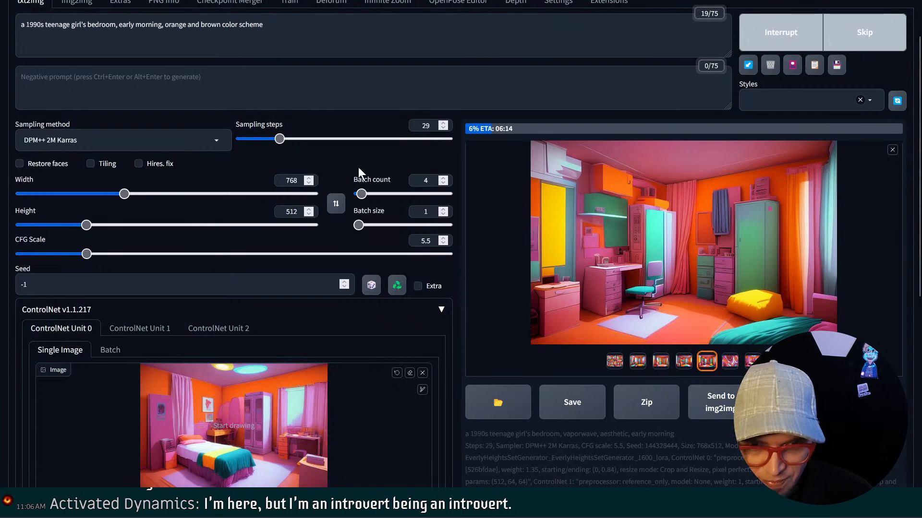
scroll(359, 182, "down", 2)
scroll(361, 207, "up", 3)
scroll(361, 216, "up", 1)
left_click(303, 90)
key("ctrl+a")
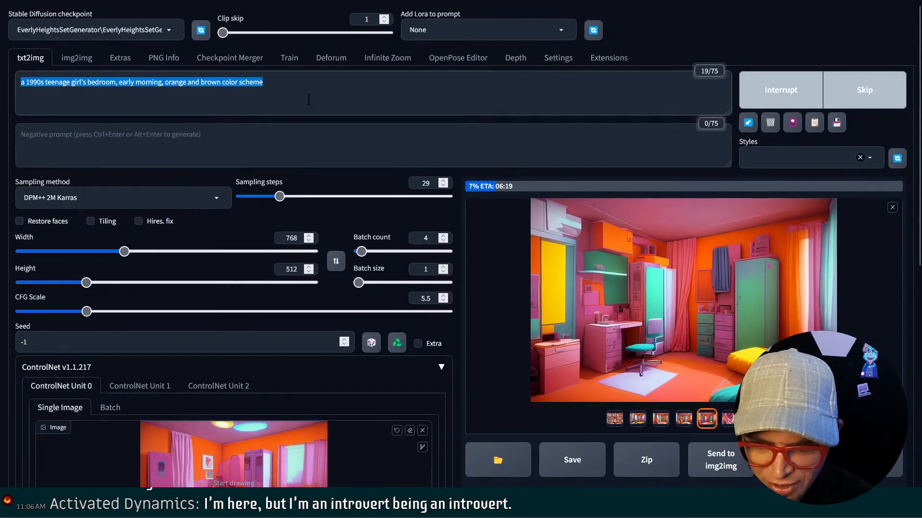
Relaunch the A1111 WebUI, keeping the existing session page, and close the two extra Stable Diffusion browser tabs
left_click(1, 283)
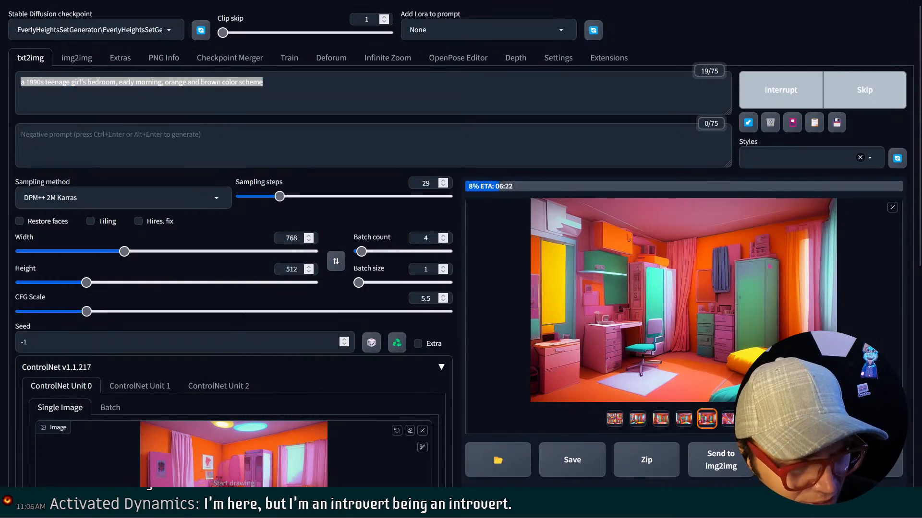
key("alt+Tab")
mouse_move(67, 4)
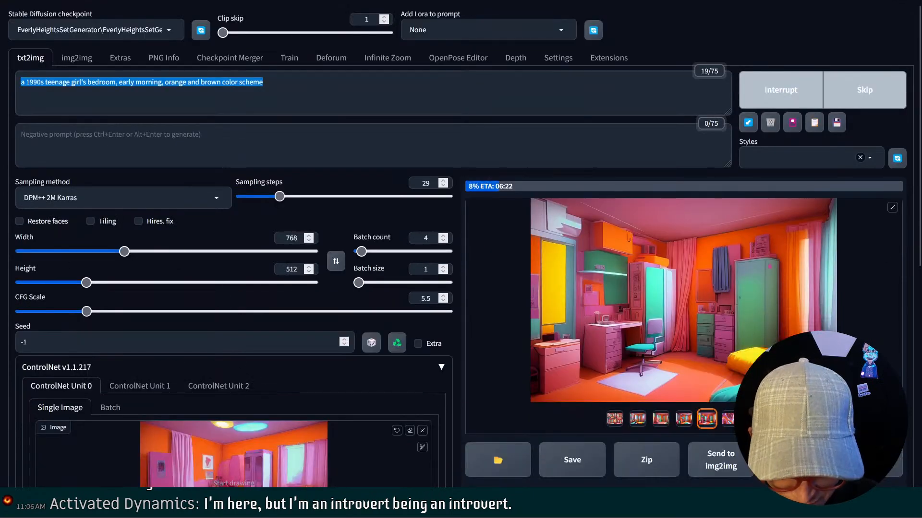
key("super")
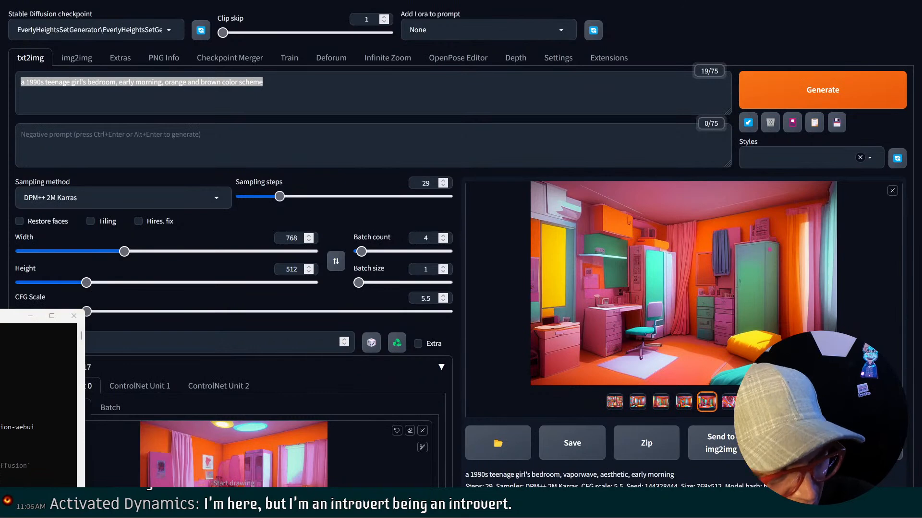
left_click_drag(2, 316, 427, 105)
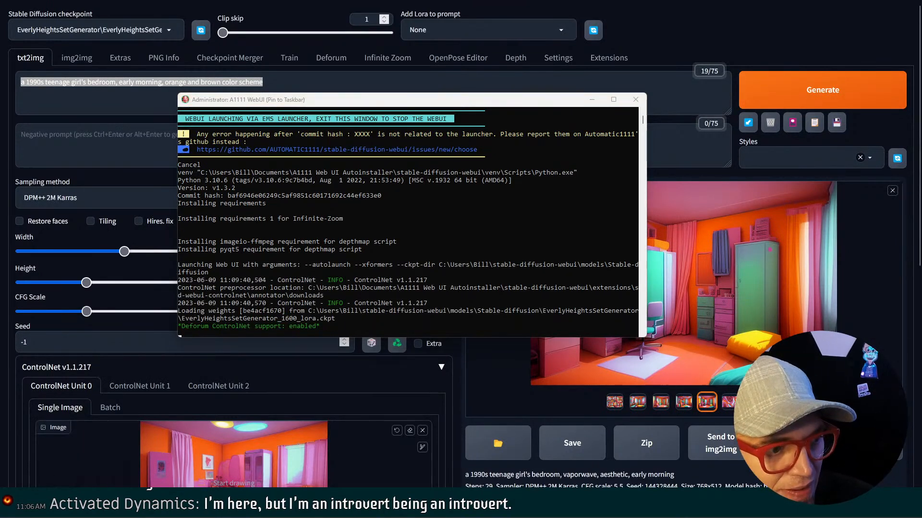
left_click_drag(0, 67, 640, 117)
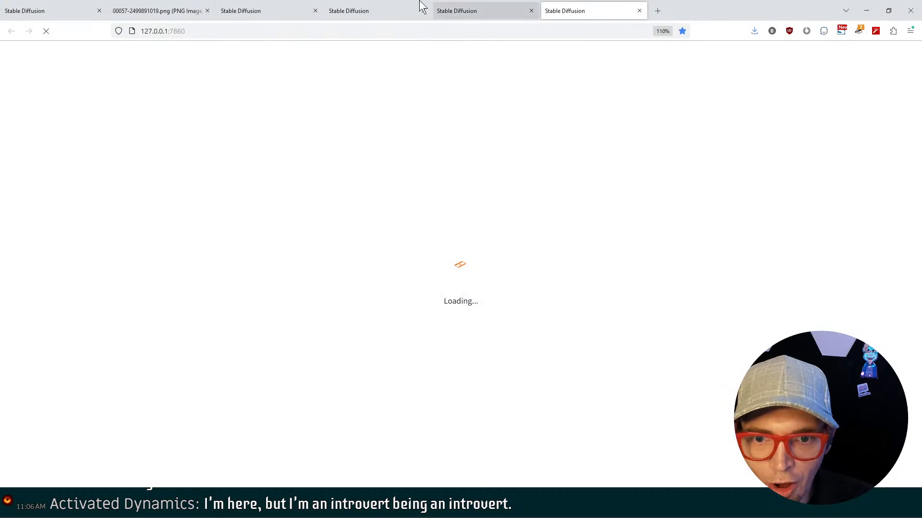
left_click(639, 11)
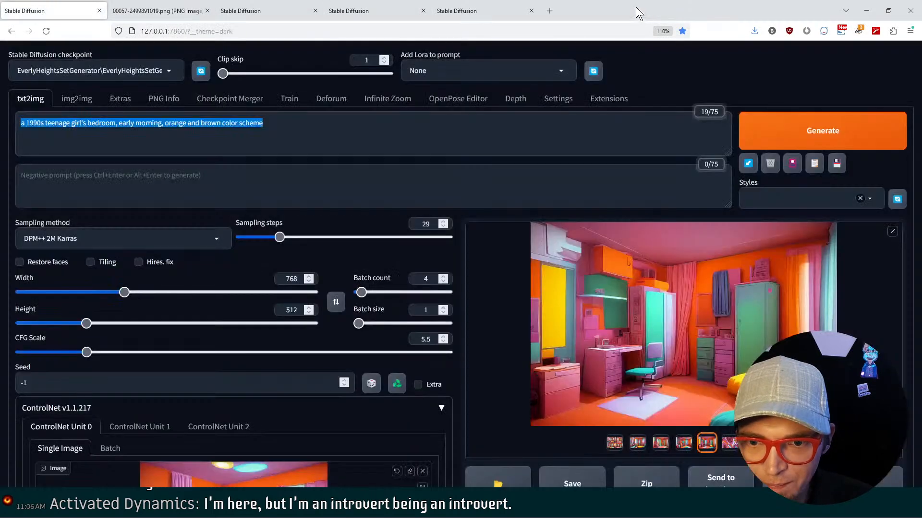
left_click(531, 10)
Switch to File Explorer and open the 2023-06-09 folder inside Pictures > Stable Diffusion Renders
key("alt+Tab")
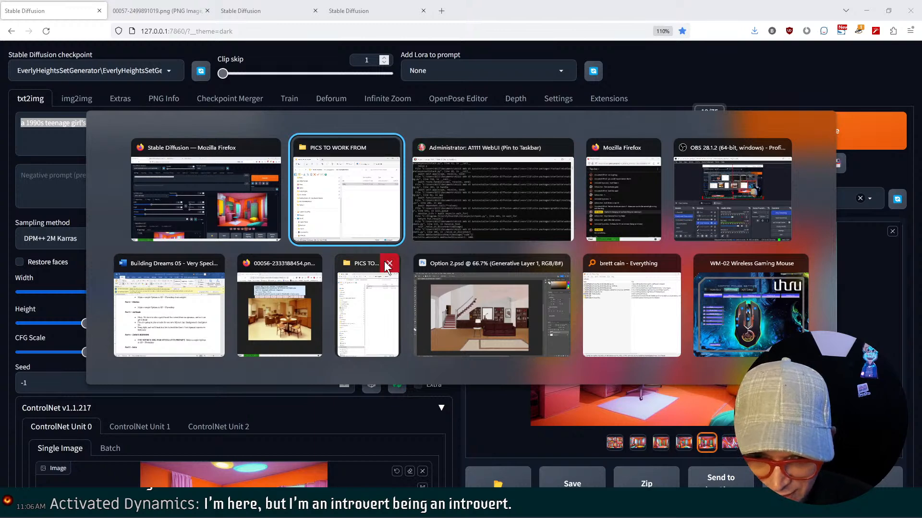
left_click(372, 294)
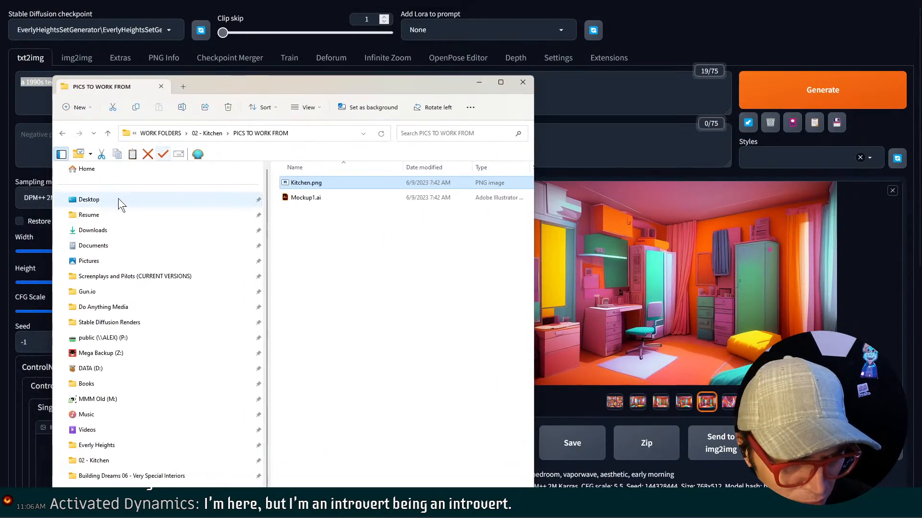
left_click(118, 261)
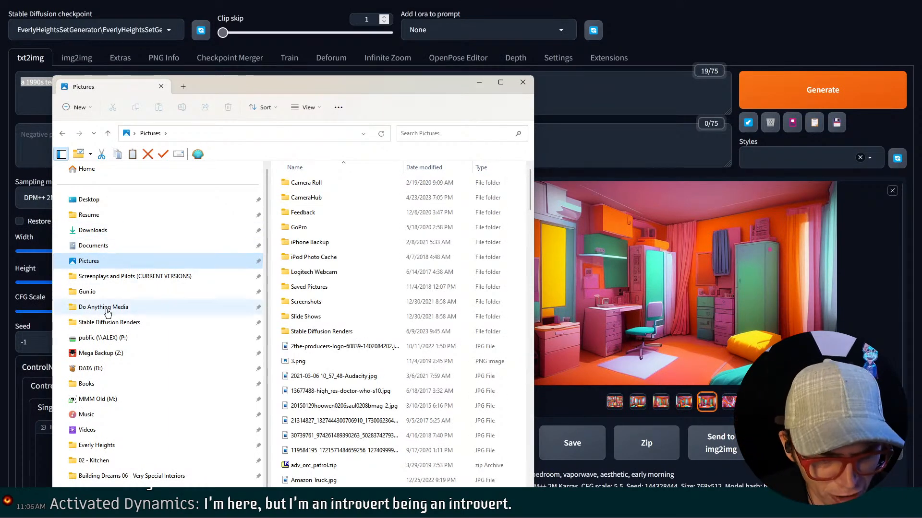
left_click(134, 322)
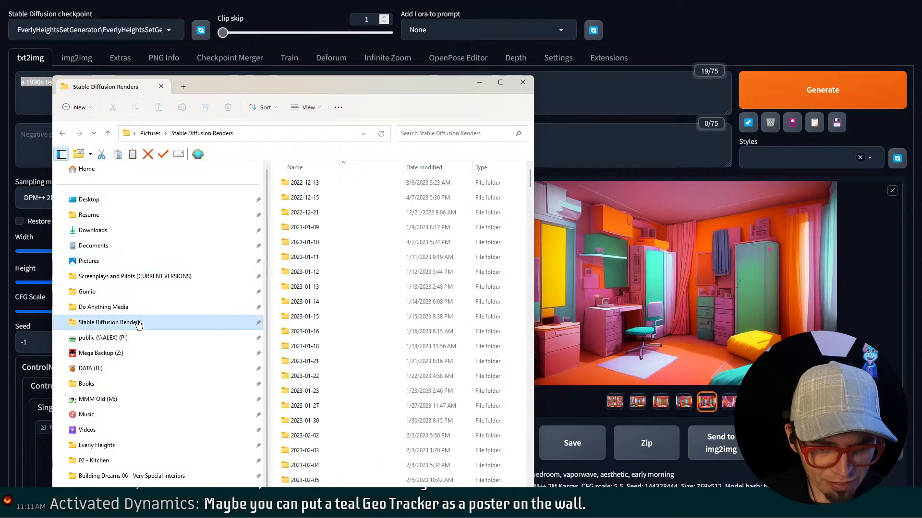
scroll(361, 263, "down", 10)
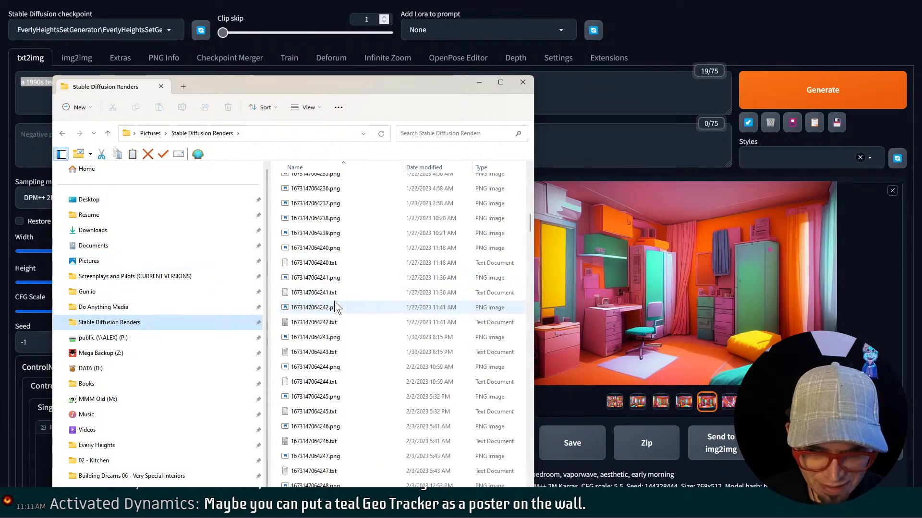
scroll(333, 303, "down", 10)
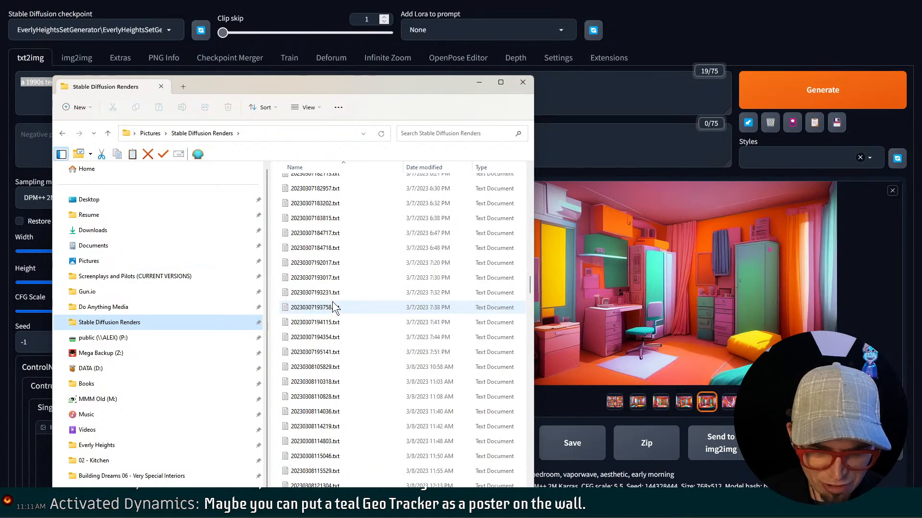
scroll(330, 290, "up", 10)
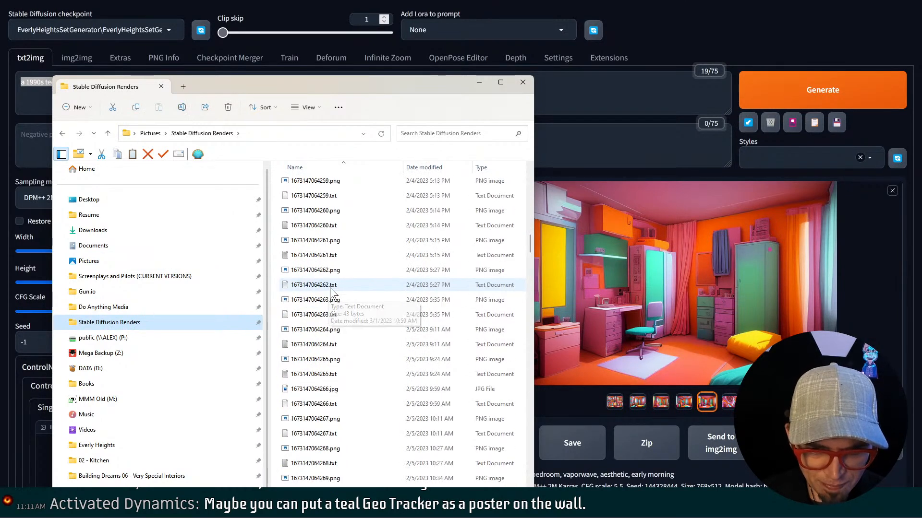
scroll(329, 287, "up", 10)
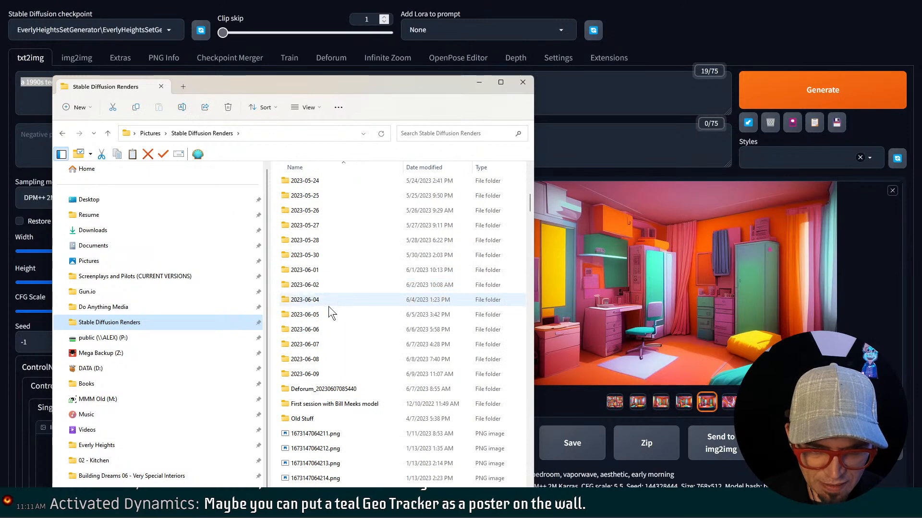
left_click(308, 424)
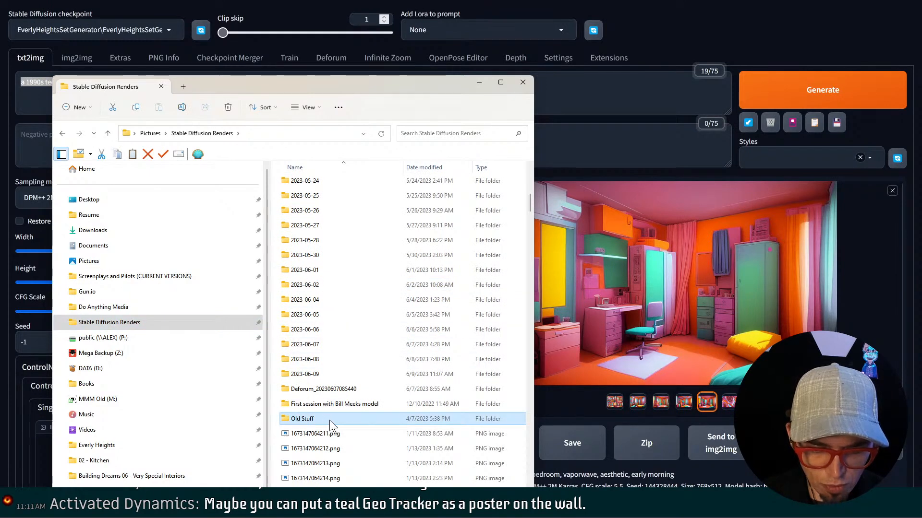
double_click(339, 374)
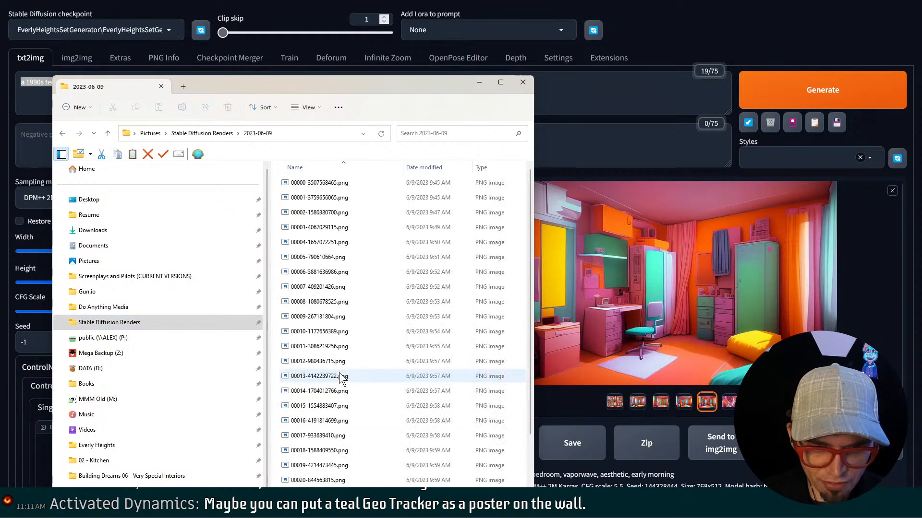
Show the 2023-06-09 renders as thumbnails and move the folder window off the web UI
right_click(278, 209)
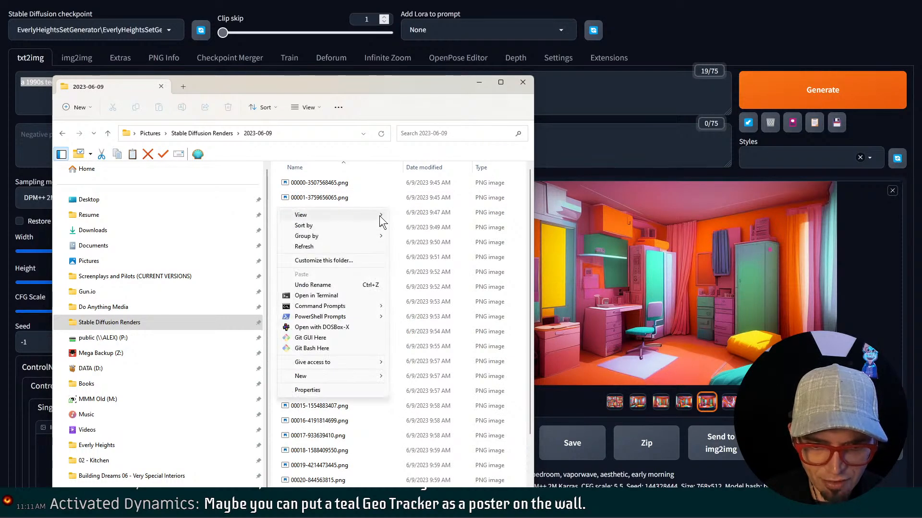
left_click(400, 226)
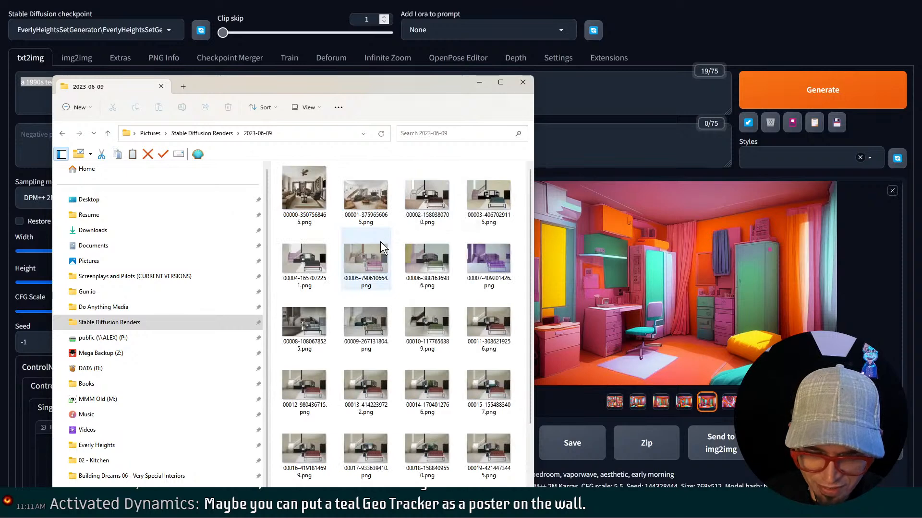
scroll(382, 241, "down", 10)
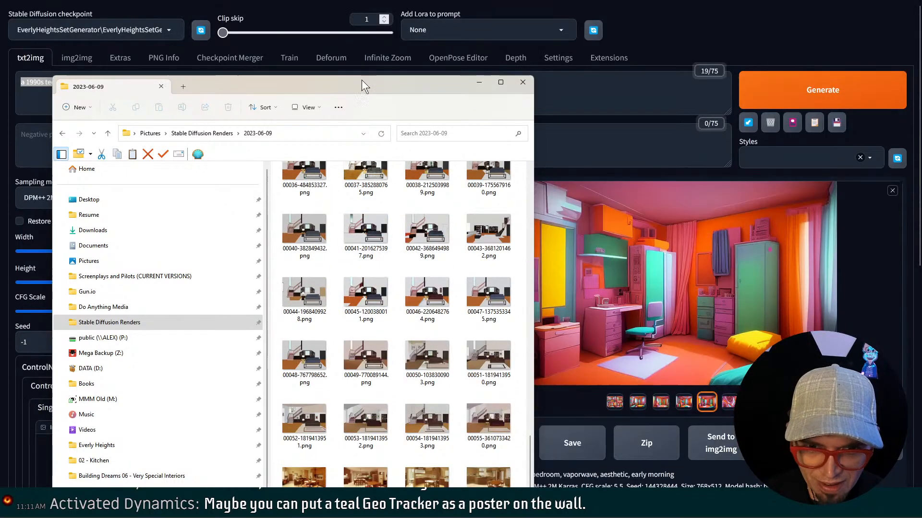
left_click_drag(363, 85, 0, 125)
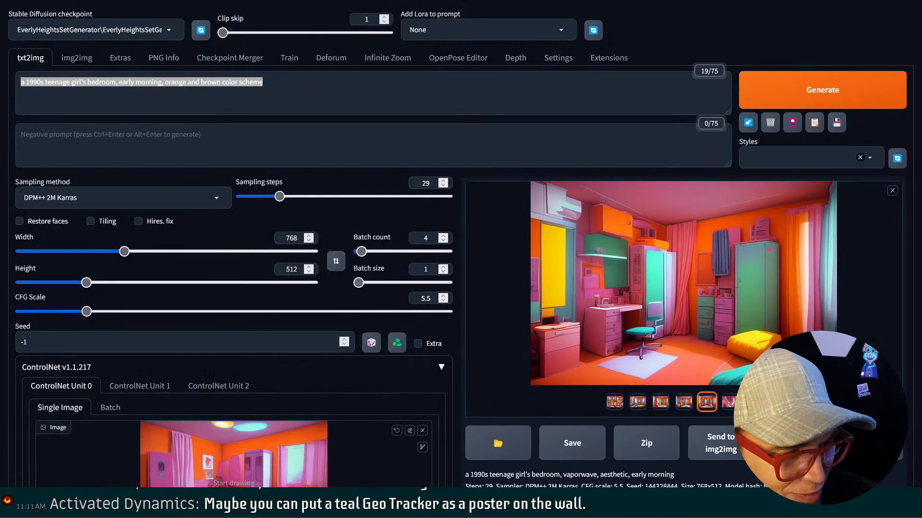
Load the upscaled bedroom render into PNG Info and send its generation parameters to txt2img
left_click(163, 58)
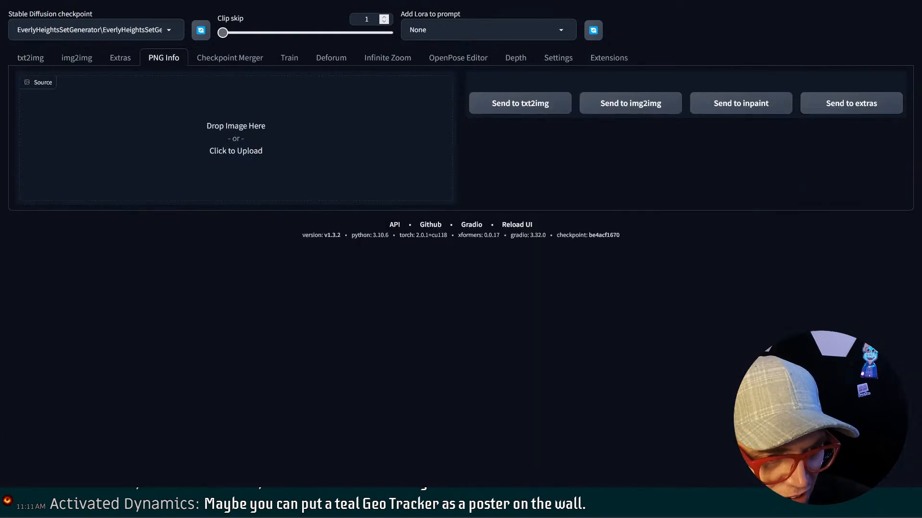
left_click_drag(0, 231, 280, 127)
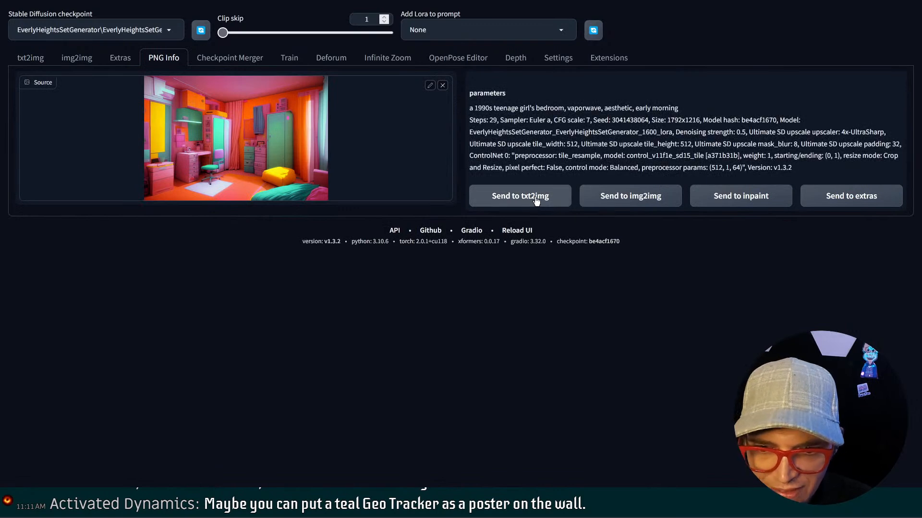
left_click(539, 202)
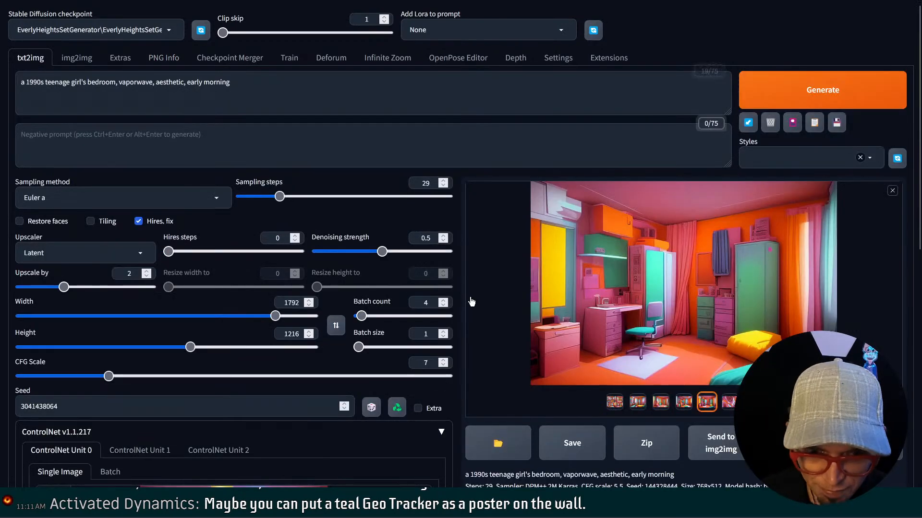
Replace the prompt with "a 1990s teenage girl's bedroom, early morning, orange and brown color scheme" and generate the images
scroll(480, 307, "down", 6)
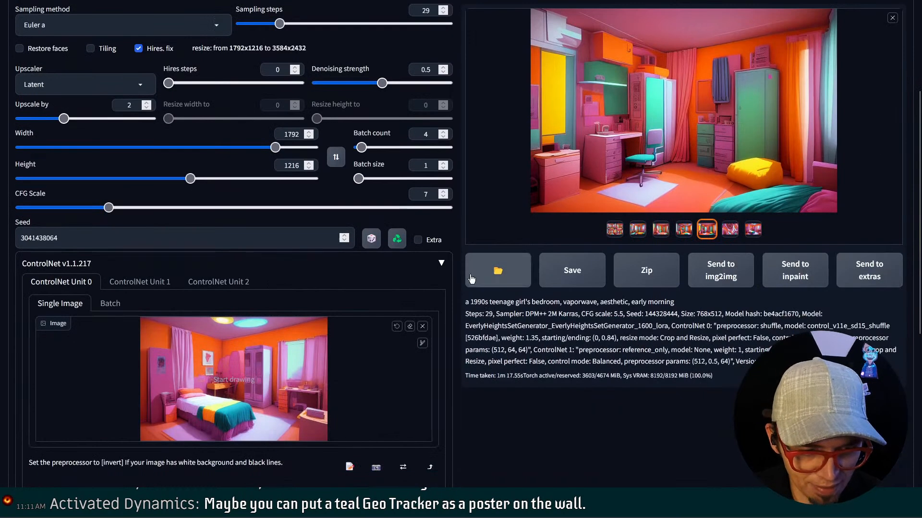
scroll(463, 260, "up", 6)
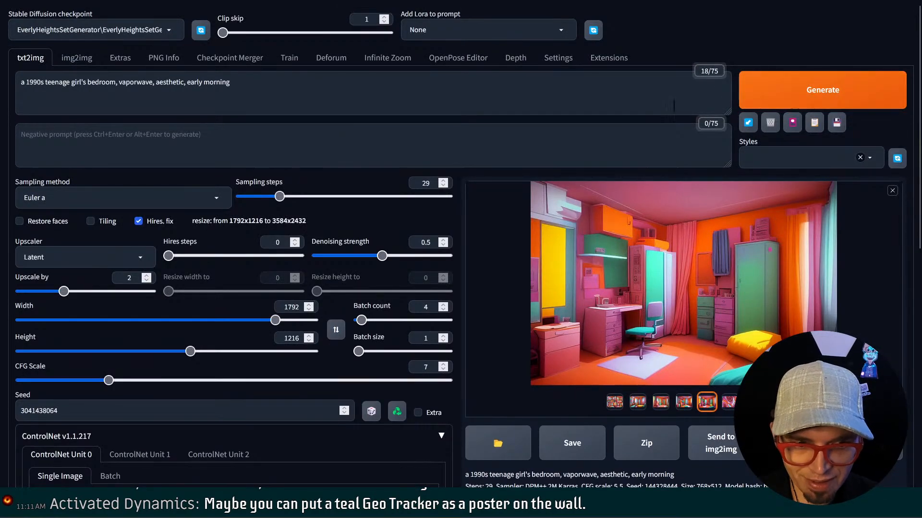
left_click(253, 107)
key("ctrl+a")
type("a 1990s teenage girl's bedroom, early morning, orange and brown color scheme")
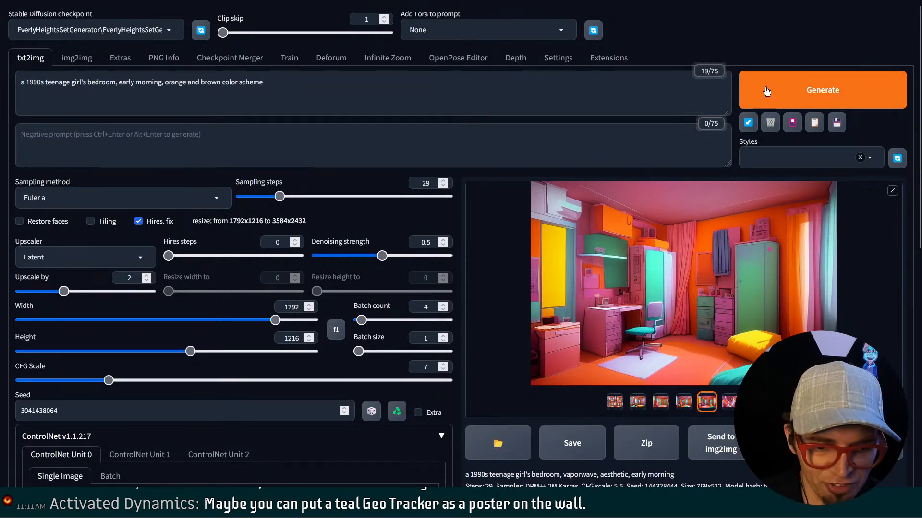
left_click(766, 91)
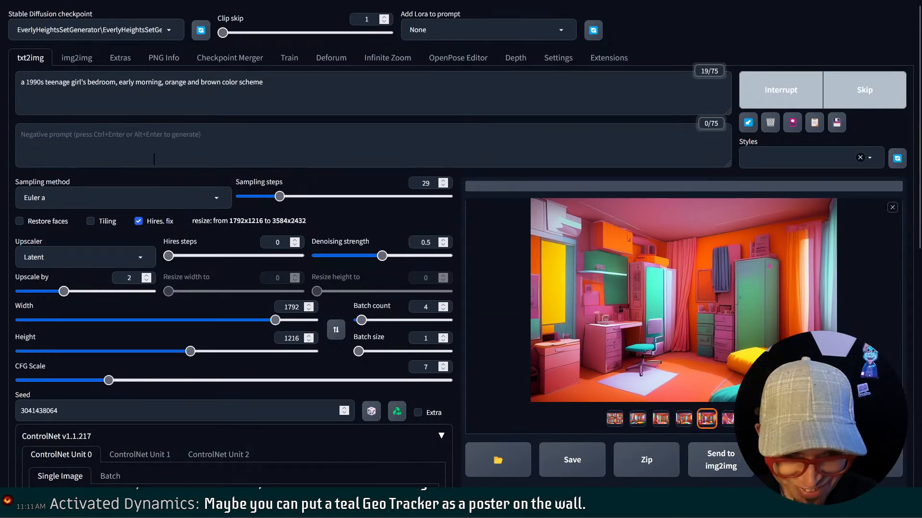
Switch to the A1111 WebUI console to check the generation progress, and move its window off the web UI
key("alt+Tab")
key("alt+Tab")
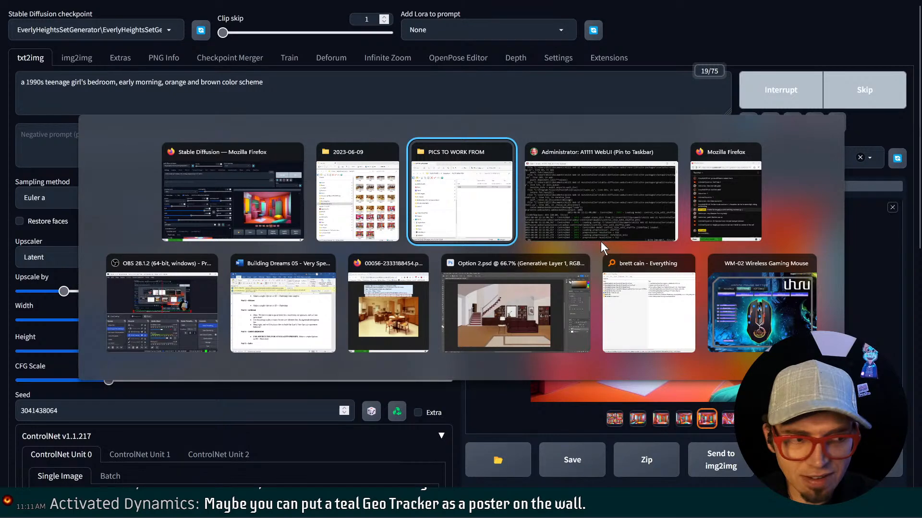
key("Escape")
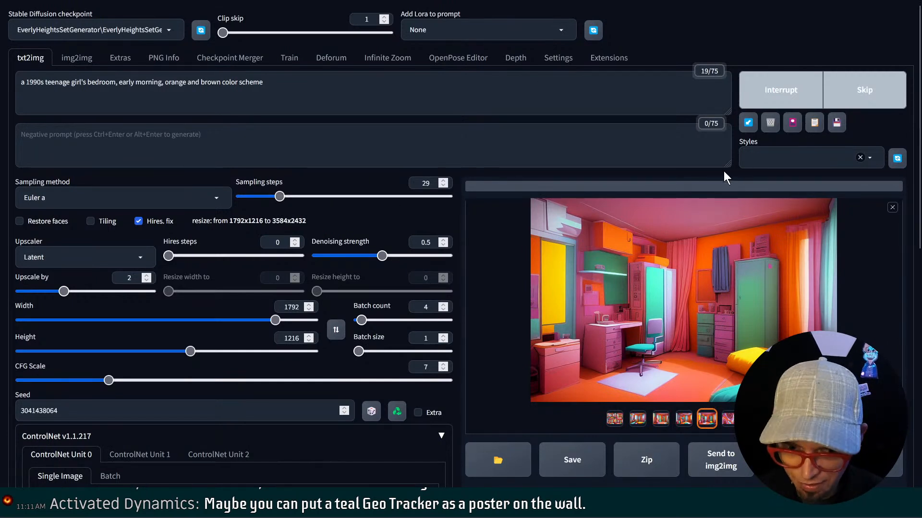
key("alt+Tab")
key("alt+Tab")
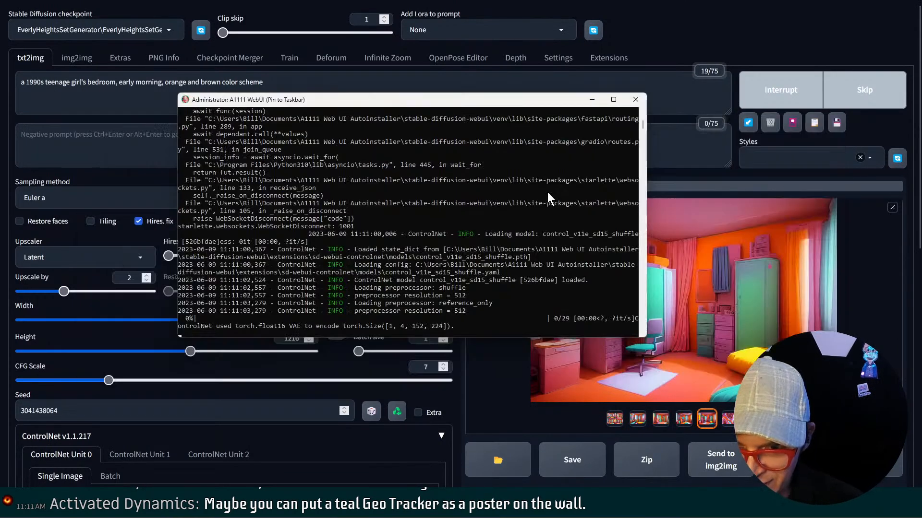
left_click(411, 273)
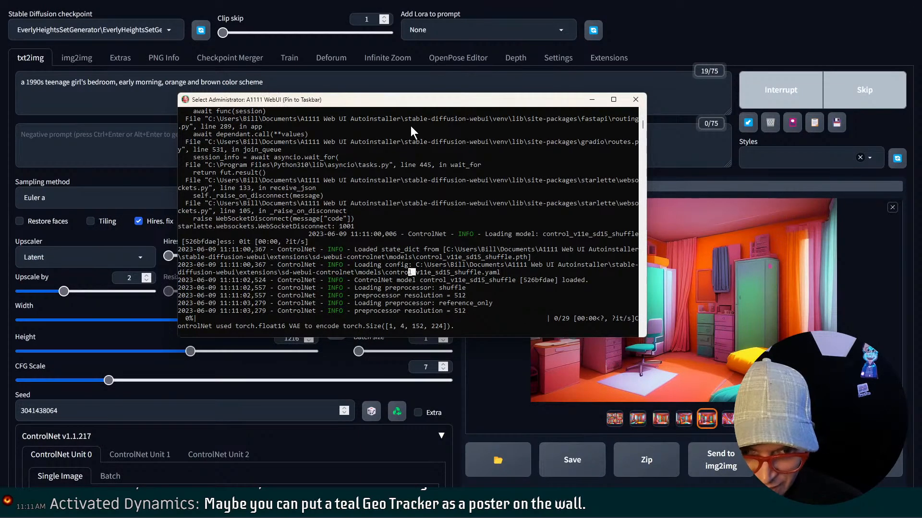
left_click_drag(417, 102, 536, 82)
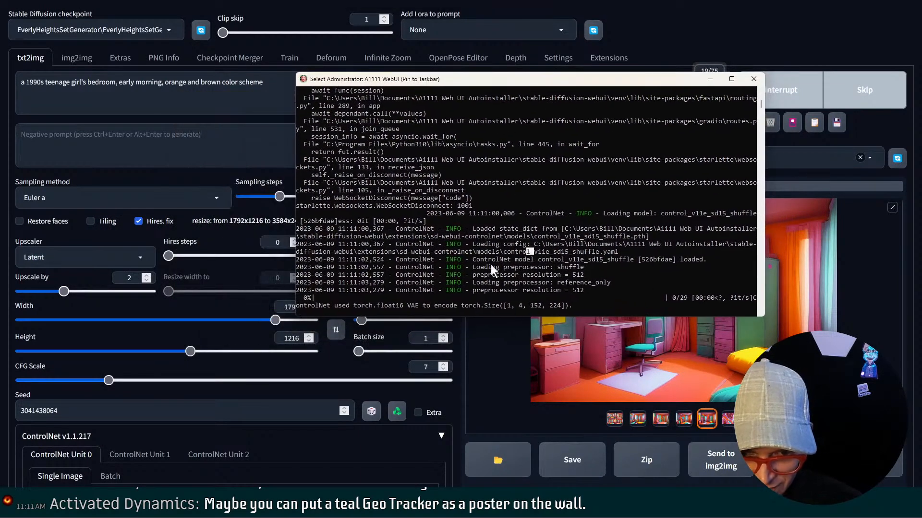
mouse_move(495, 321)
left_mouse_down()
mouse_move(511, 407)
mouse_move(510, 322)
left_mouse_up()
left_click_drag(567, 80, 0, 158)
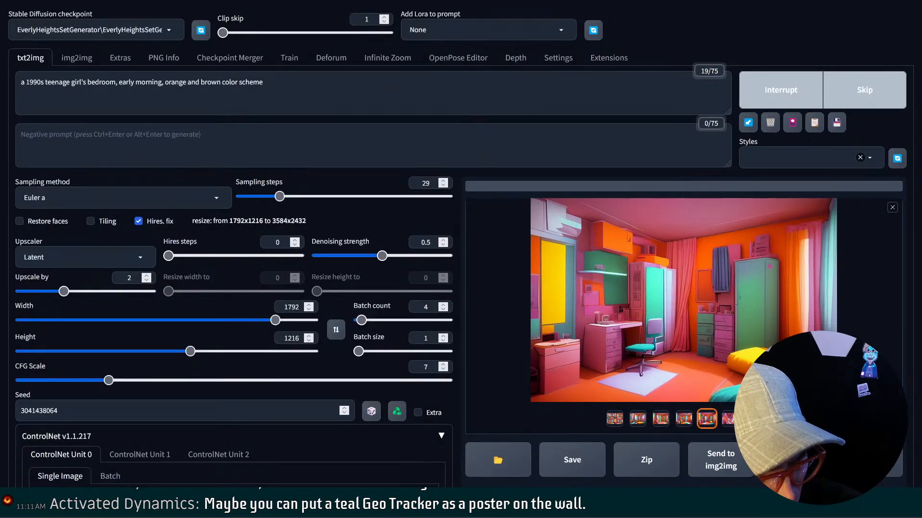
Copy the whole orange and brown prompt from txt2img and reload the web UI page
left_click(84, 91)
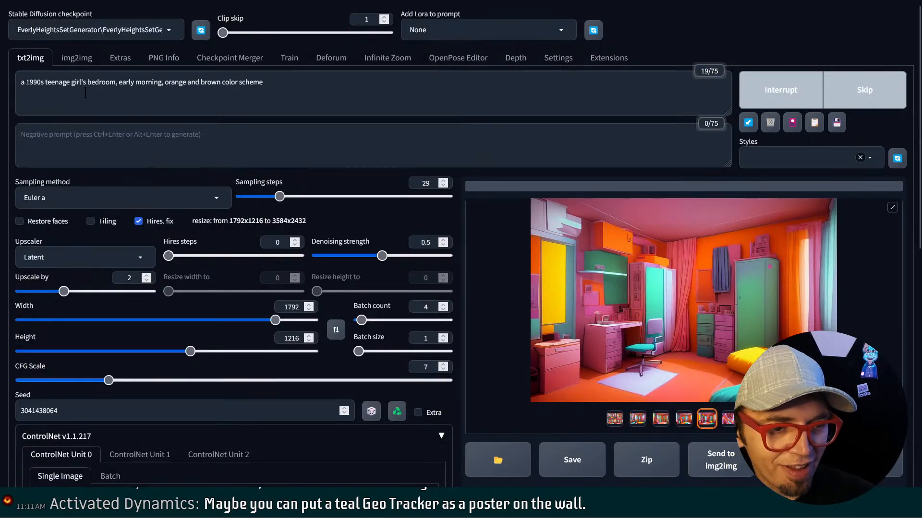
key("ctrl+a")
key("ctrl+c")
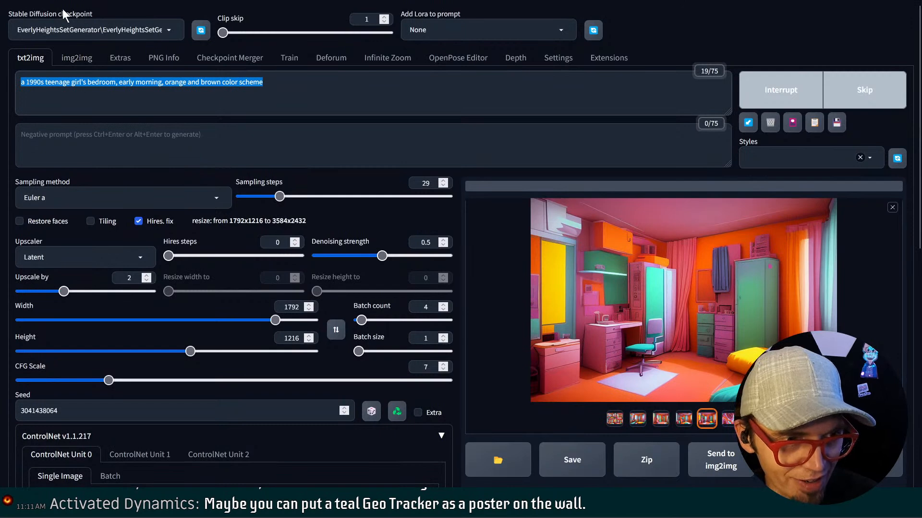
mouse_move(65, 5)
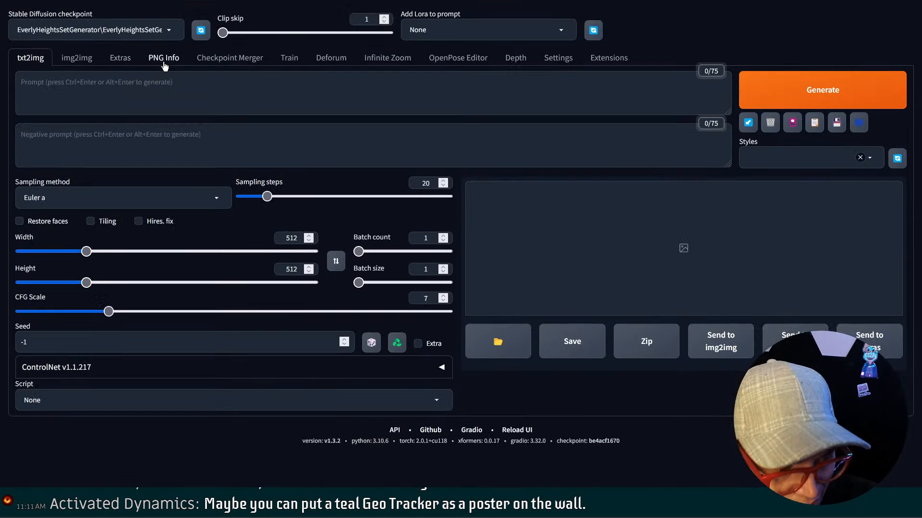
Load the bedroom render into PNG Info, and try generating in txt2img with the copied orange and brown prompt
left_click(163, 60)
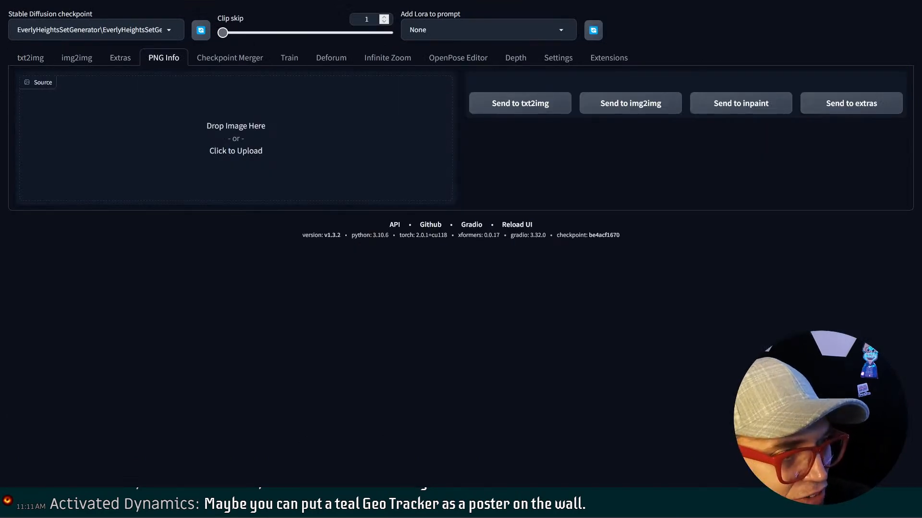
left_click_drag(185, 132, 190, 134)
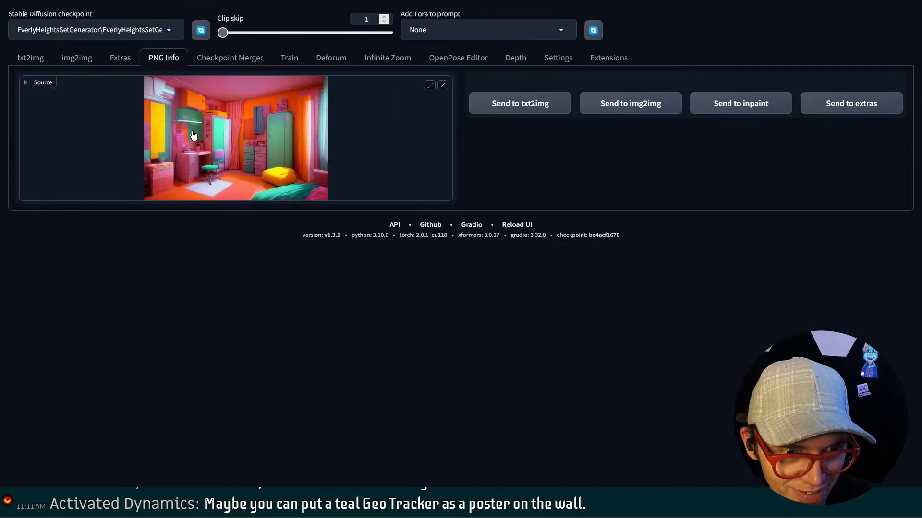
left_click(33, 60)
left_click(105, 96)
key("ctrl+v")
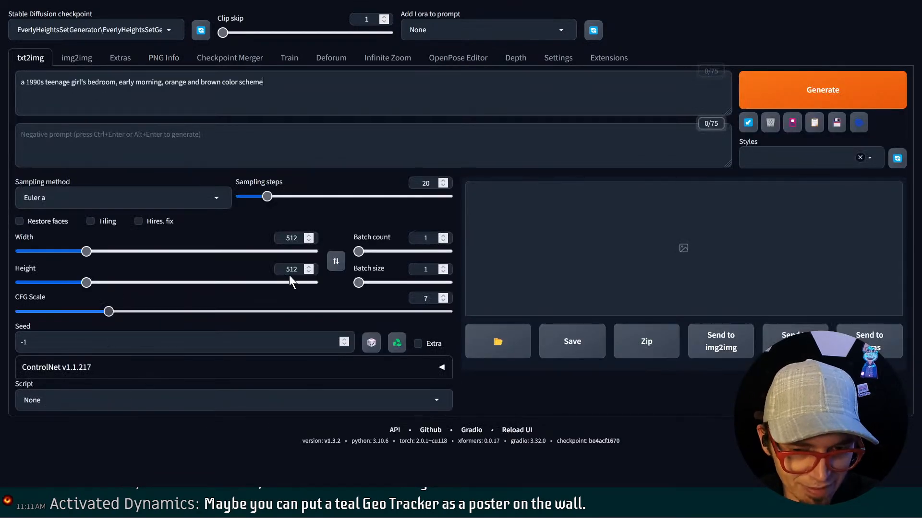
left_click(787, 96)
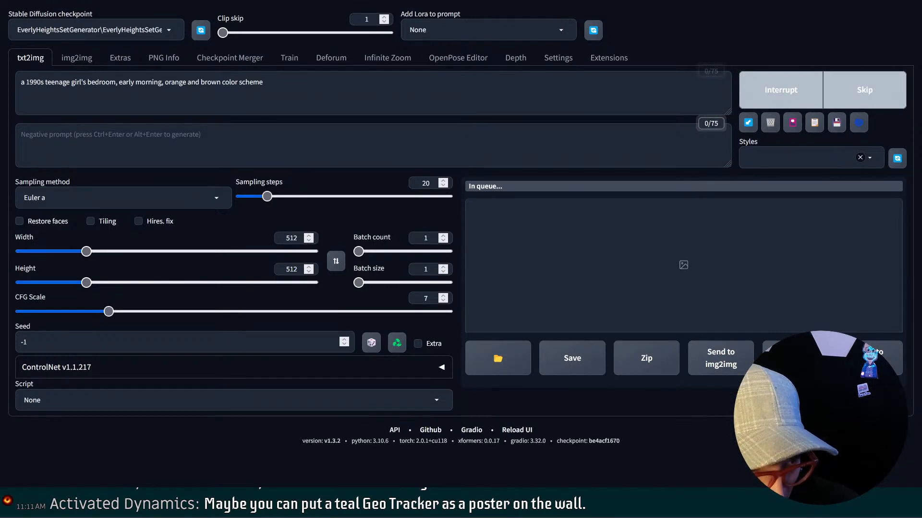
Relaunch the A1111 WebUI from its launcher and move the console window off the web UI
mouse_move(279, 12)
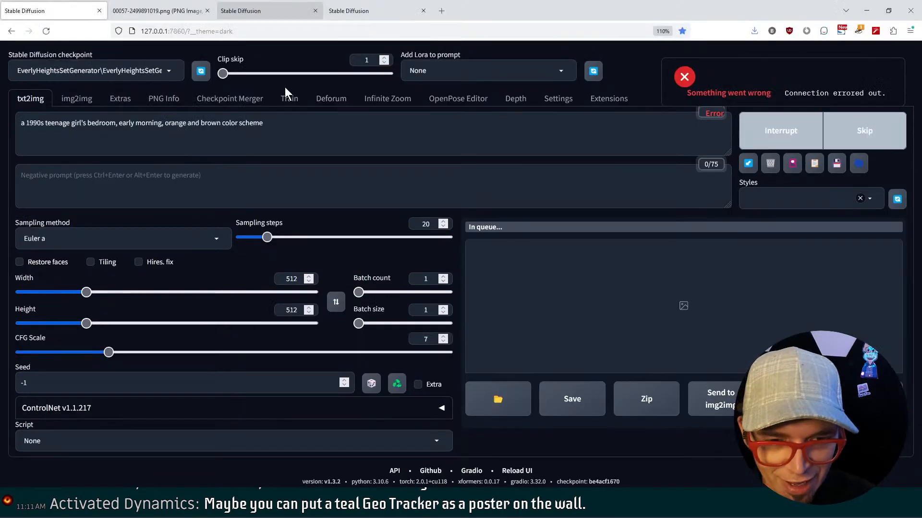
key("super")
key("super")
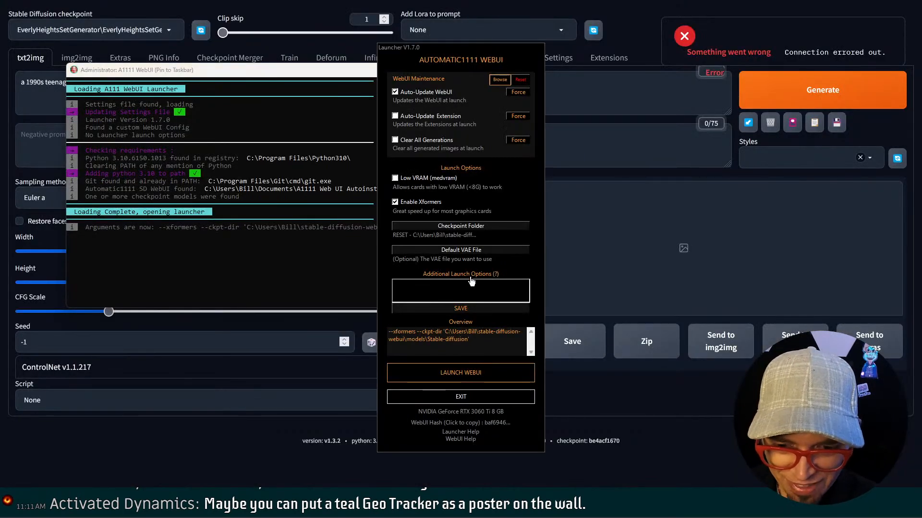
left_click(478, 374)
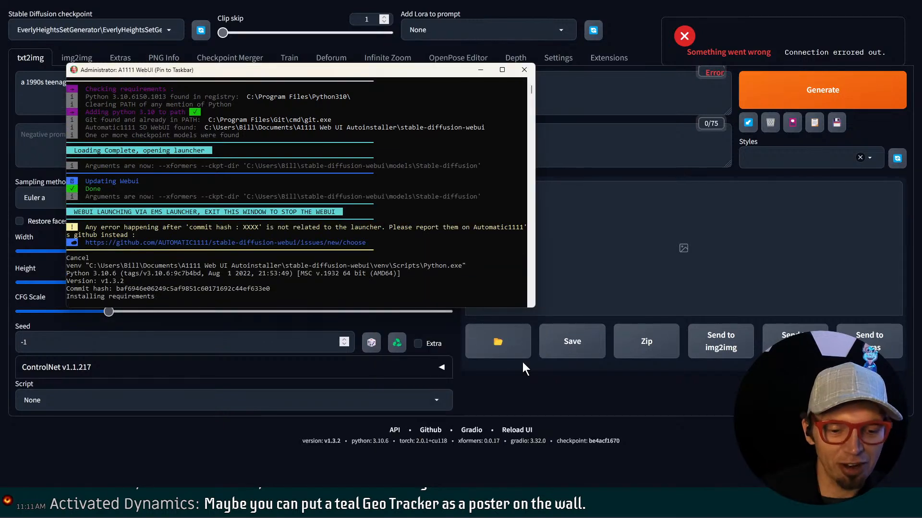
mouse_move(283, 7)
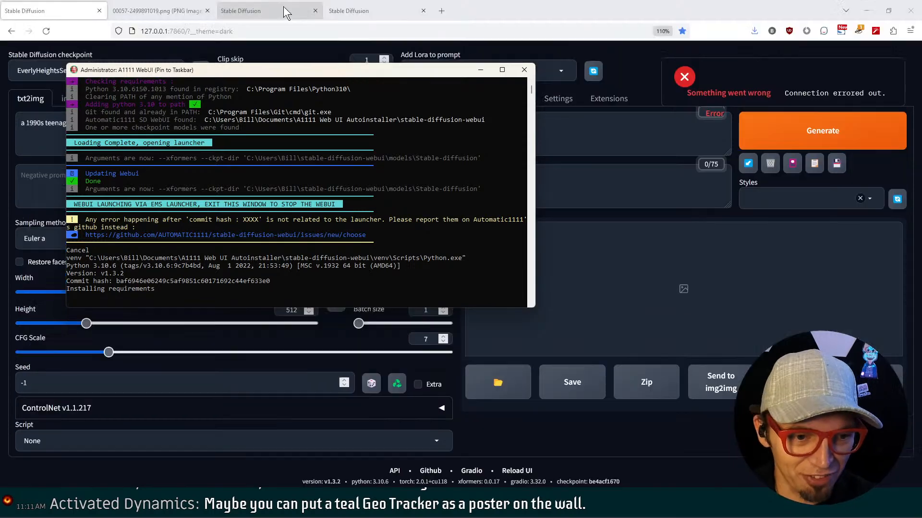
left_click_drag(388, 75, 0, 185)
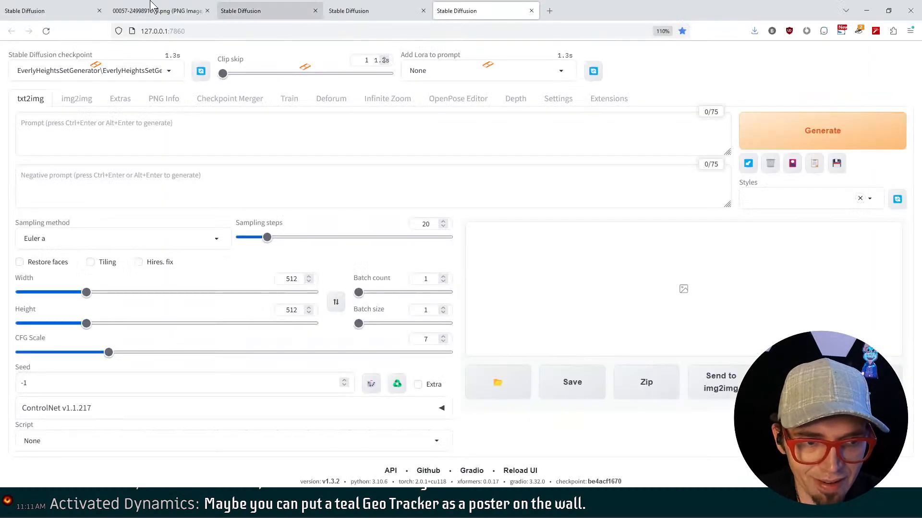
Reload the original dark-themed Stable Diffusion tab and paste the copied orange and brown bedroom prompt into txt2img
left_click(81, 11)
left_click(47, 30)
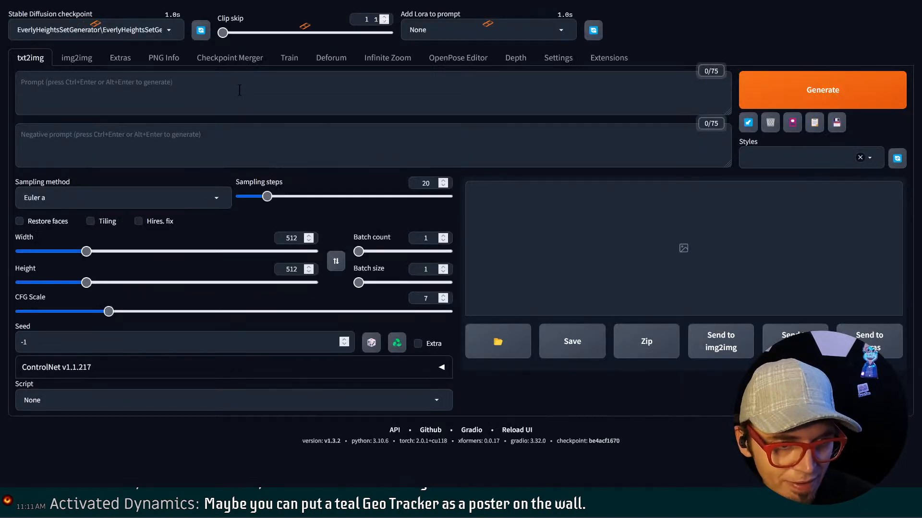
left_click(238, 90)
key("ctrl+v")
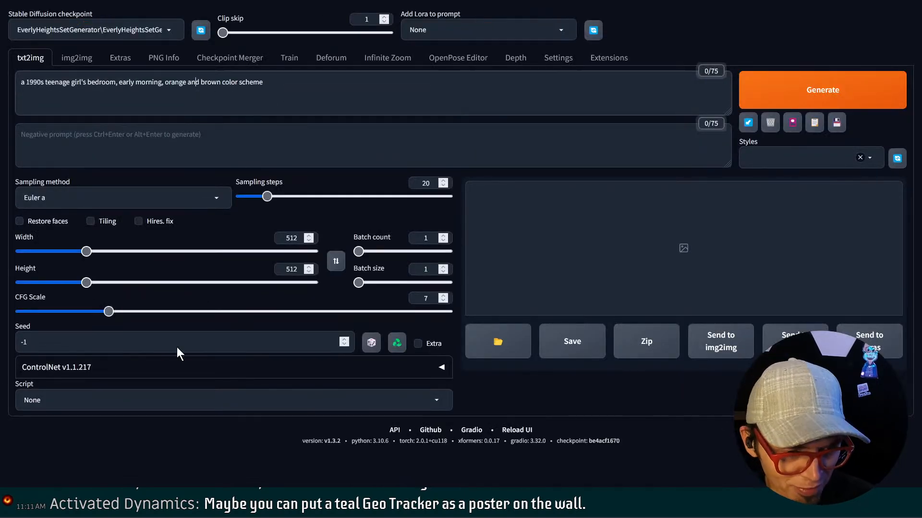
Load "Pics for style and attn ControlNets.png" into ControlNet Unit 0, enable the unit and set its control type to Shuffle
left_click(206, 370)
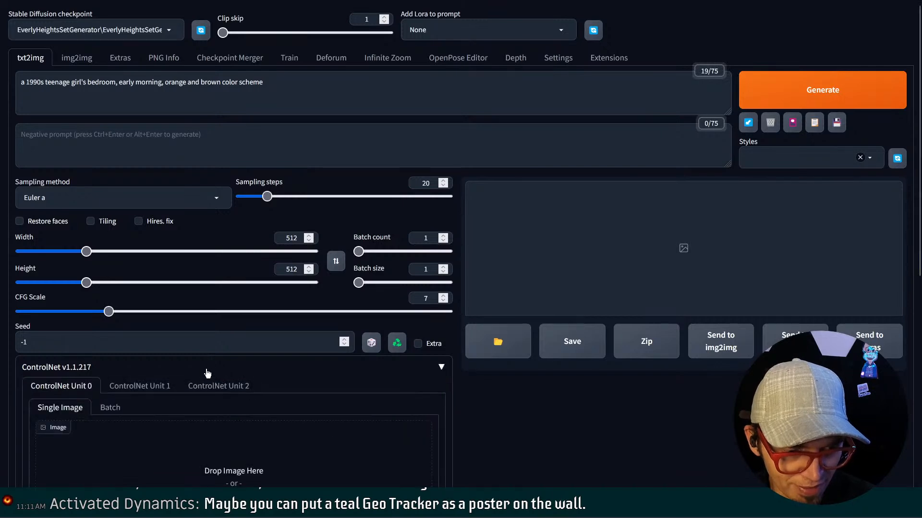
scroll(207, 373, "down", 5)
left_click(259, 222)
left_click(168, 77)
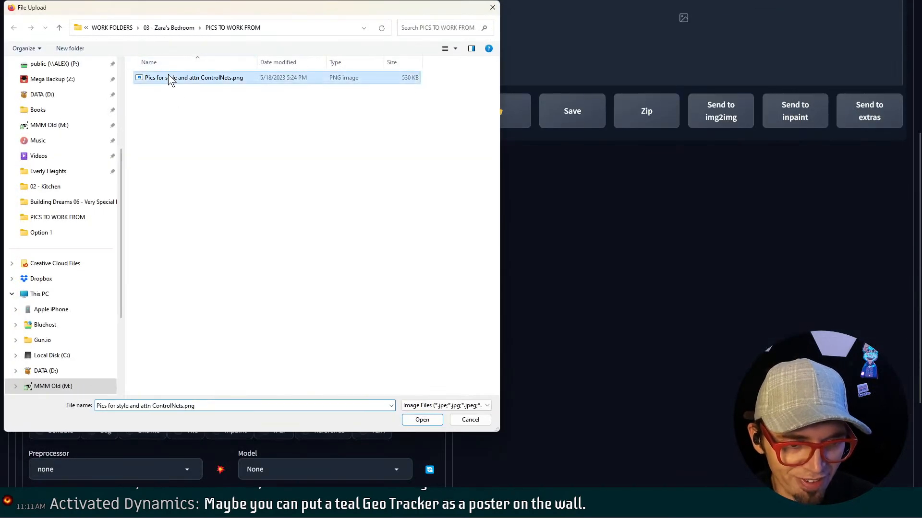
double_click(168, 78)
scroll(98, 267, "down", 2)
left_click(52, 259)
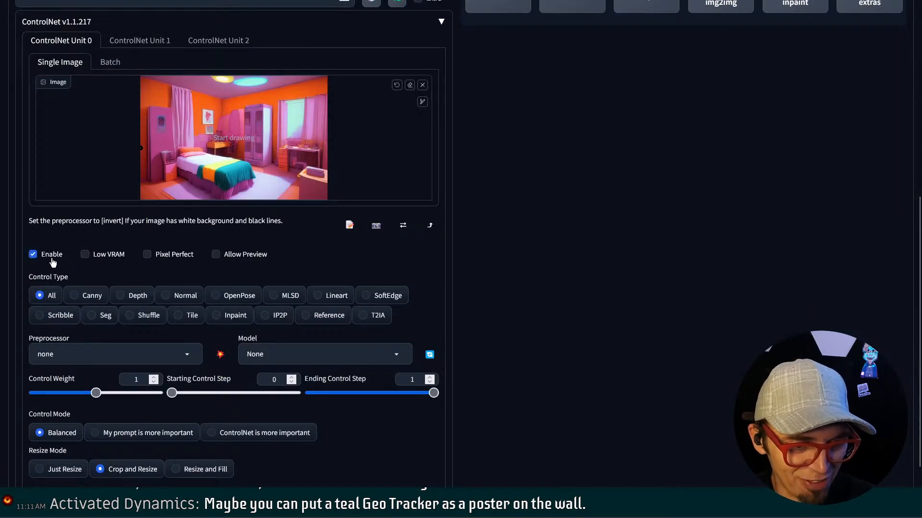
left_click(145, 316)
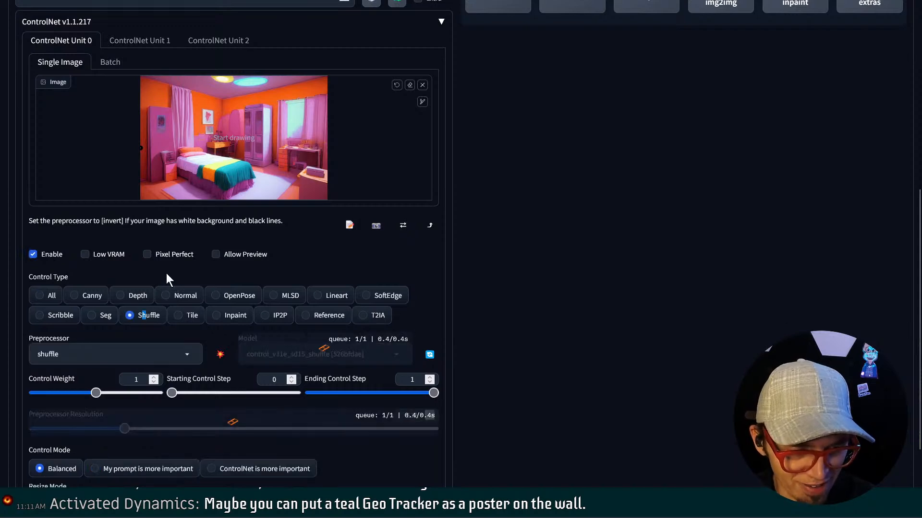
Load the same picture into ControlNet Unit 1 and set its control type to Reference with the reference_only preprocessor
left_click(139, 42)
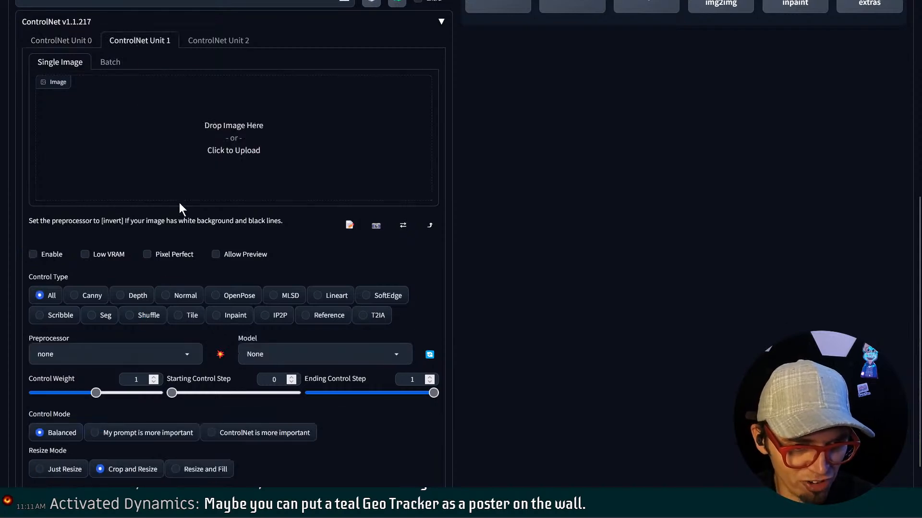
left_click(200, 164)
double_click(174, 80)
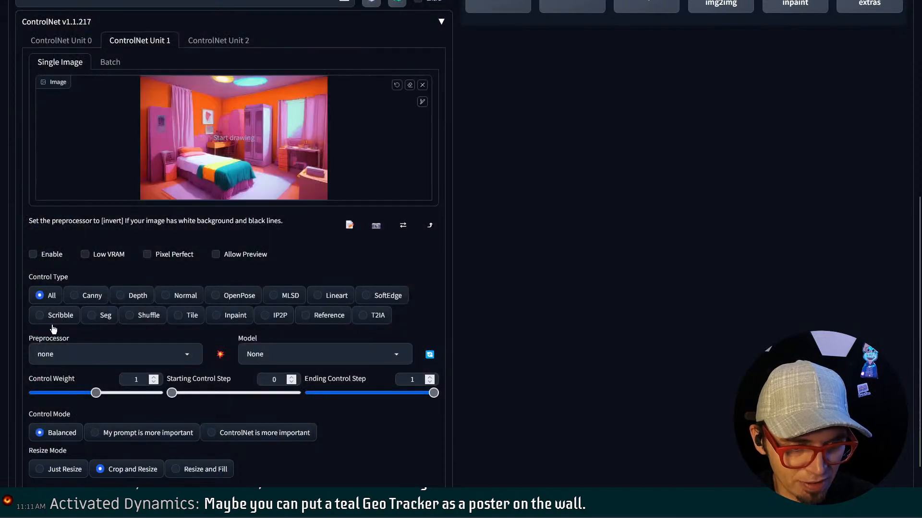
left_click(306, 318)
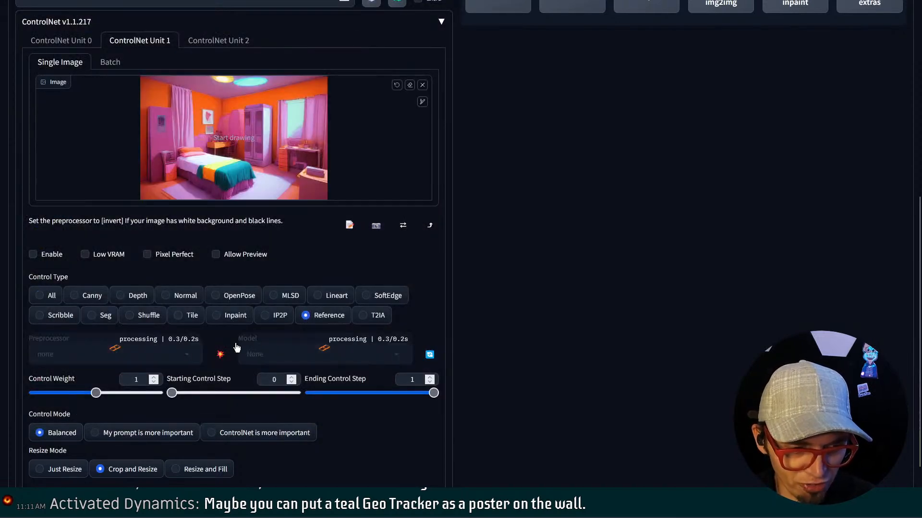
left_click(149, 356)
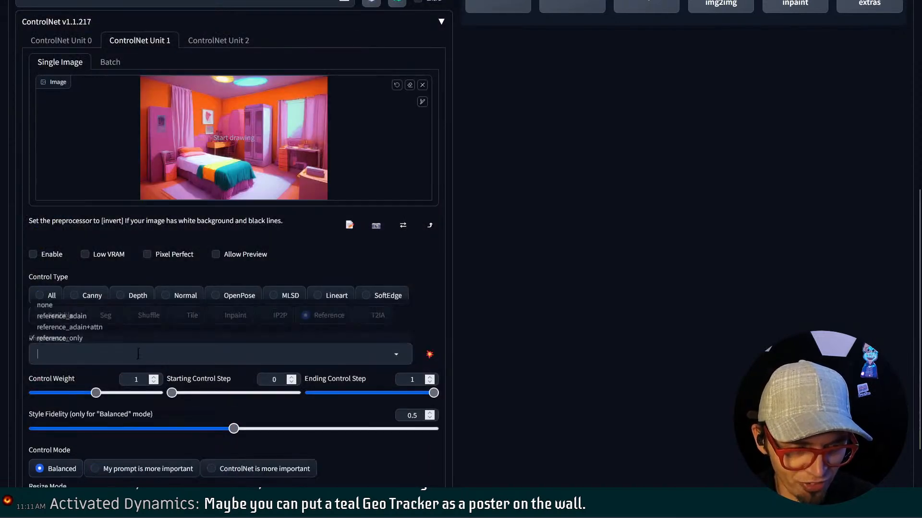
left_click(162, 338)
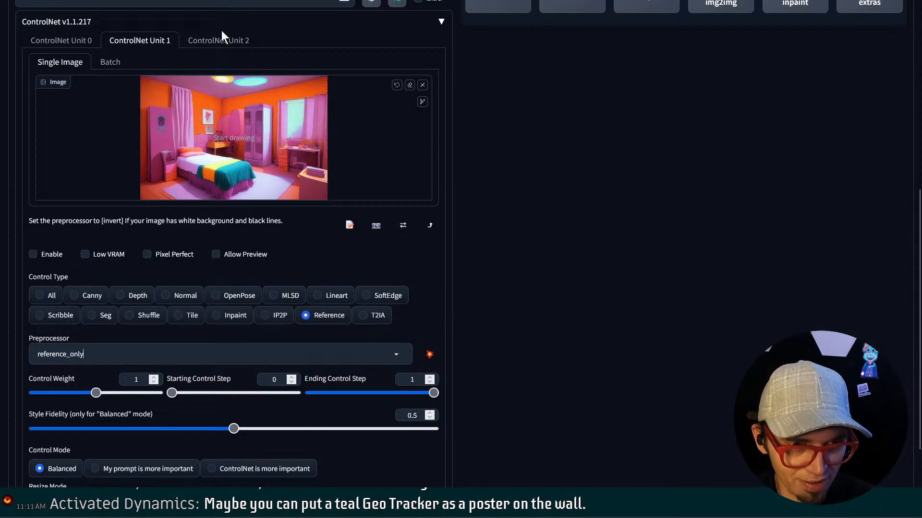
Load the same bedroom picture into ControlNet Unit 2, set its control type to Reference with the reference_adain+attn preprocessor, and enable the unit
left_click(201, 46)
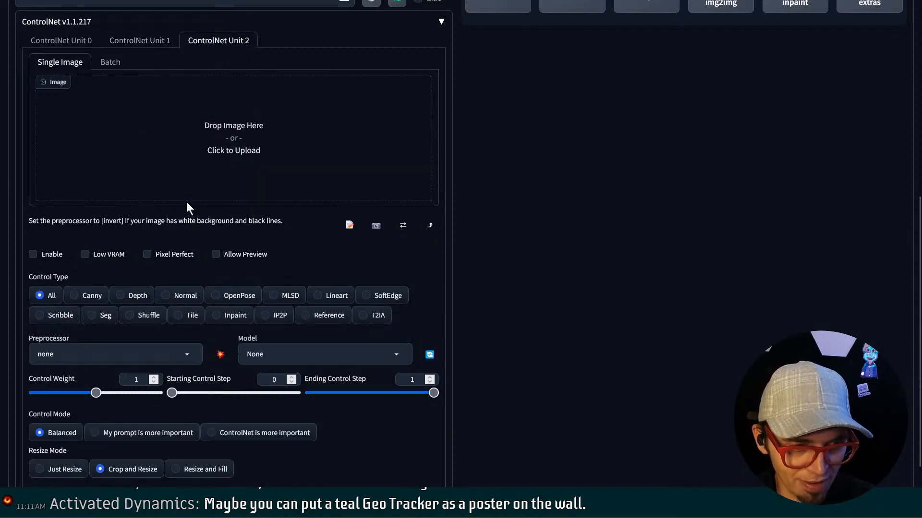
left_click(212, 159)
double_click(240, 78)
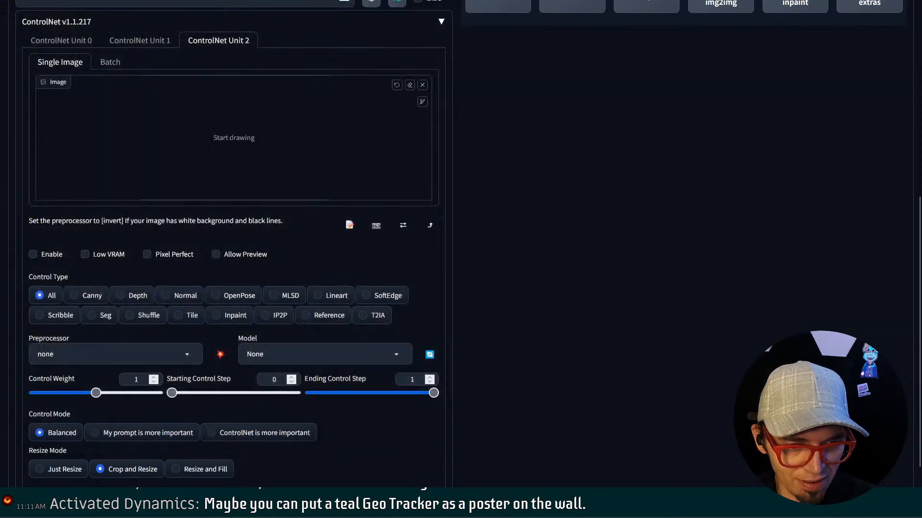
left_click(304, 320)
left_click(176, 355)
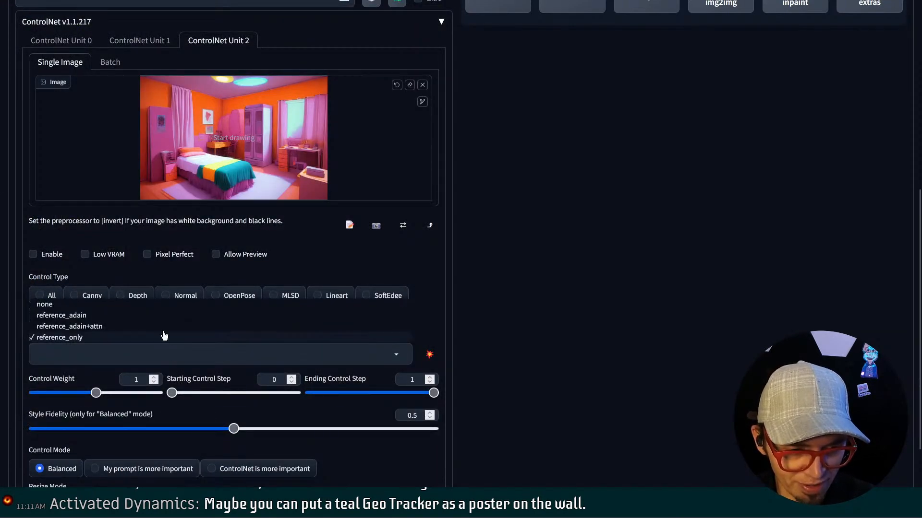
left_click(162, 328)
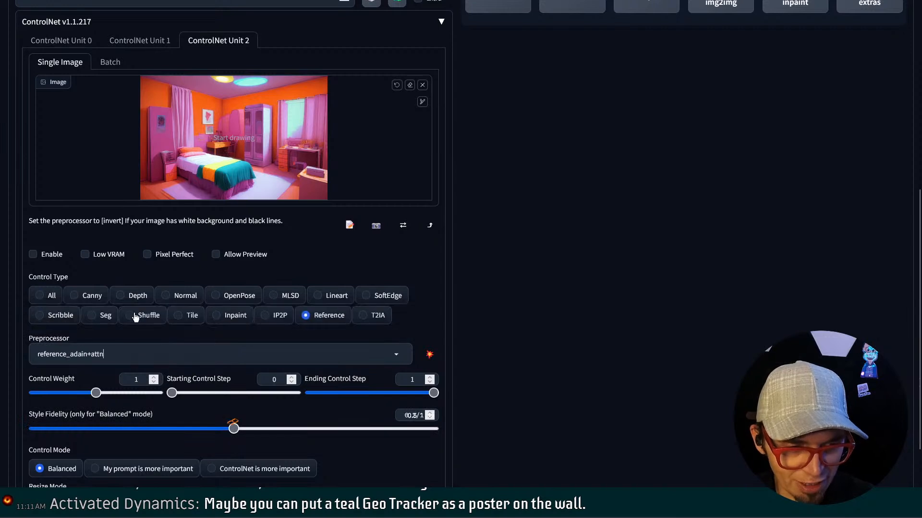
left_click(33, 255)
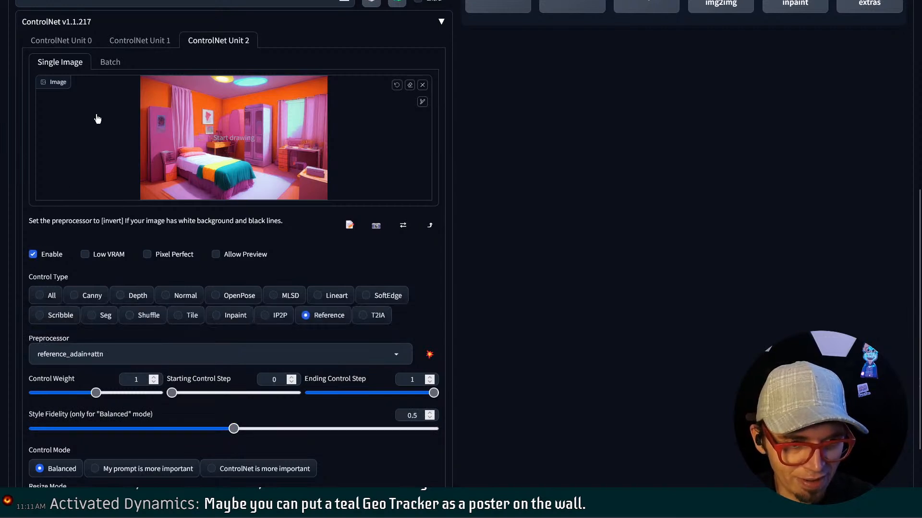
Enable ControlNet Unit 1 and check the settings of ControlNet Unit 0
left_click(134, 42)
left_click(32, 255)
left_click(76, 41)
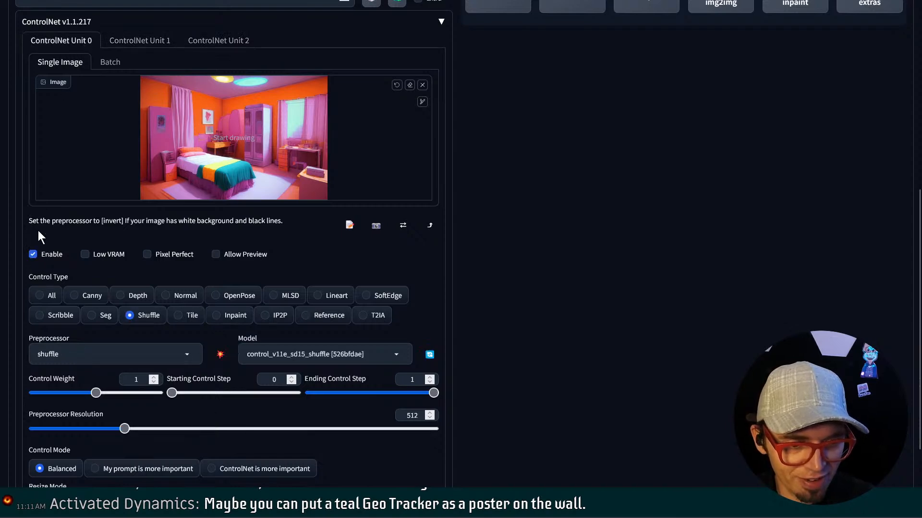
Set the image width to 768 and generate the orange and brown bedroom
scroll(330, 117, "up", 6)
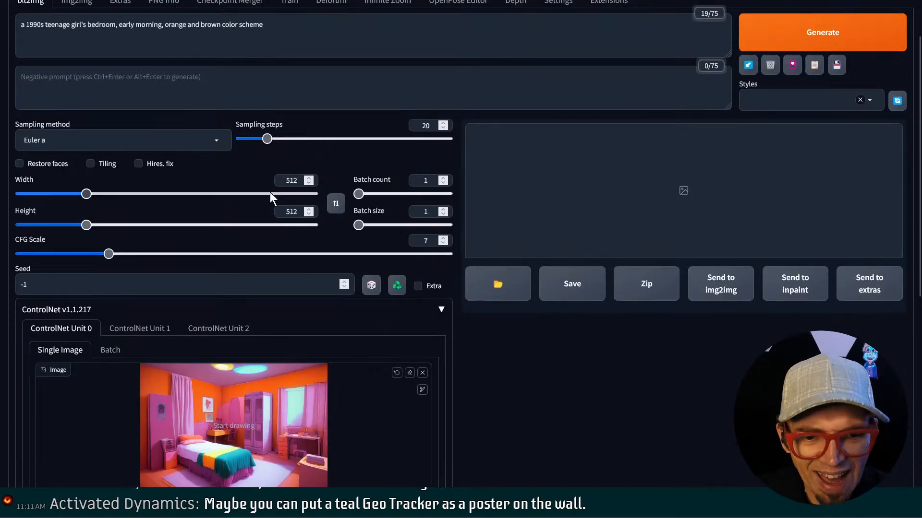
double_click(277, 181)
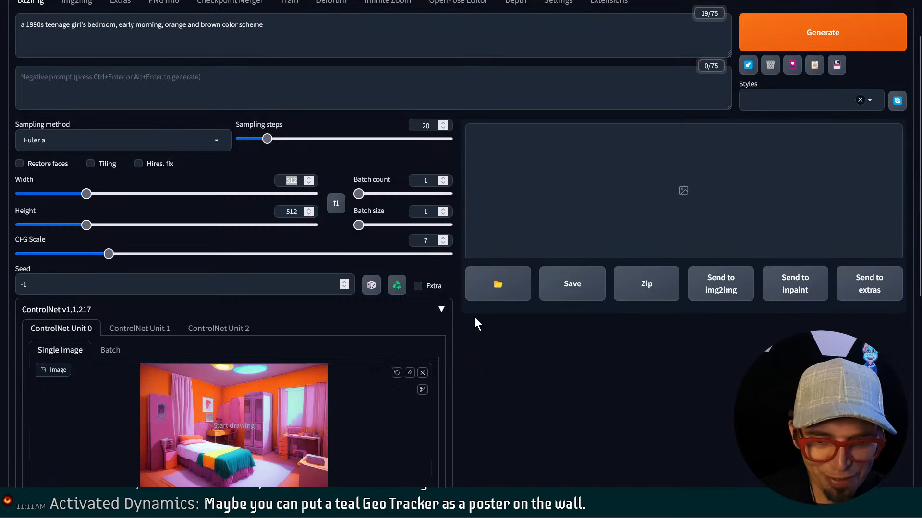
double_click(293, 180)
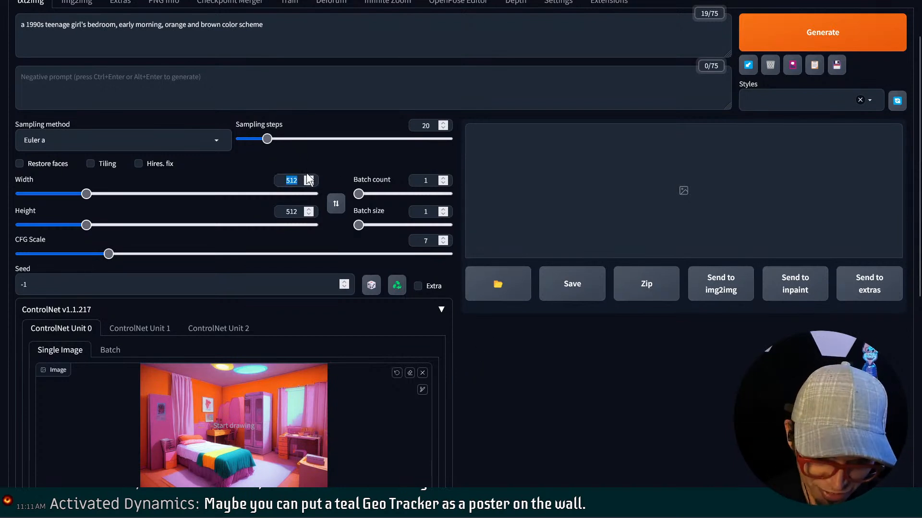
type("768")
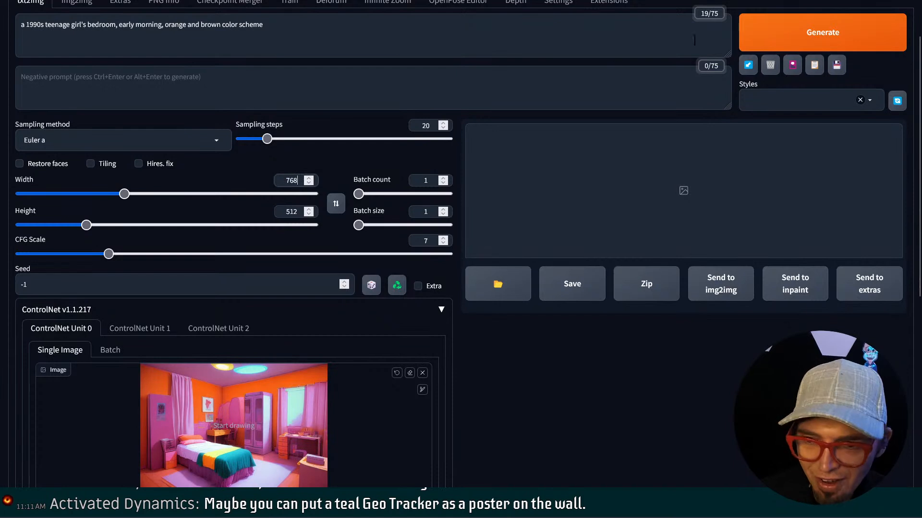
scroll(783, 111, "up", 1)
left_click(780, 96)
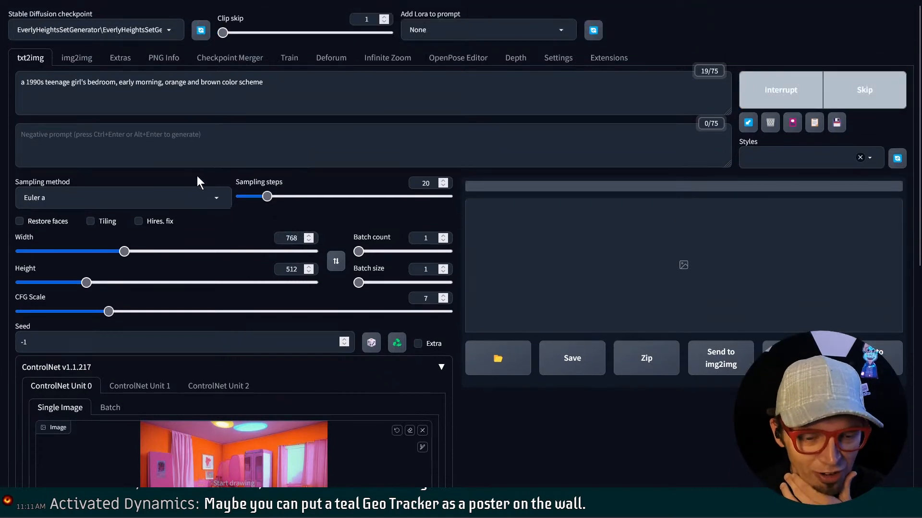
left_click(207, 202)
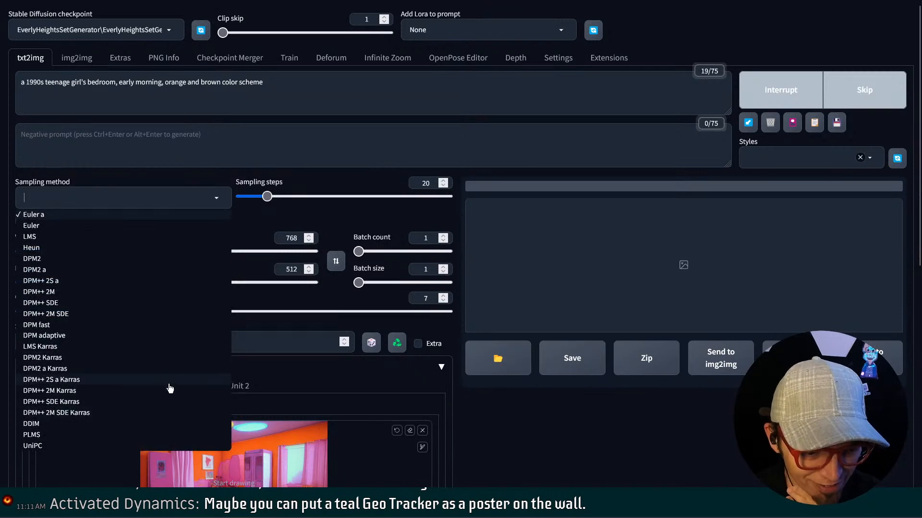
left_click(297, 184)
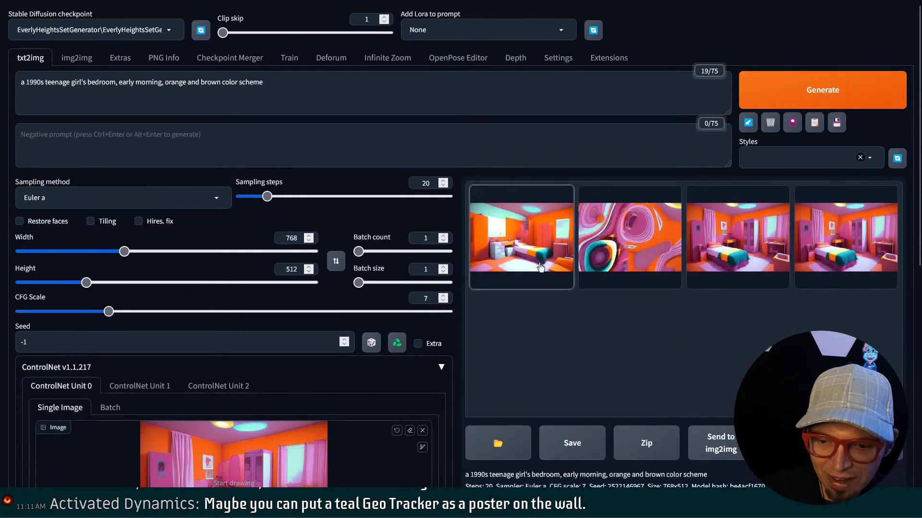
Enlarge the first generated bedroom image and review its generation parameters
left_click(556, 240)
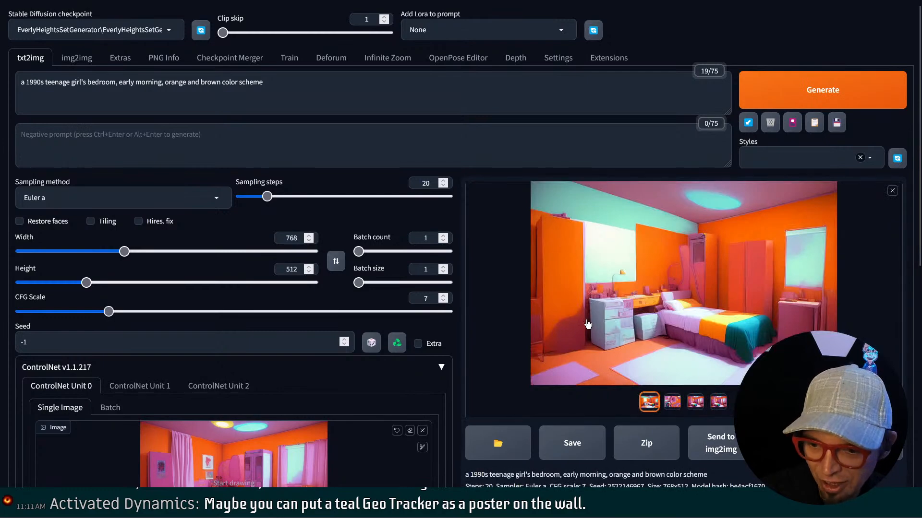
scroll(586, 319, "down", 3)
scroll(581, 316, "down", 2)
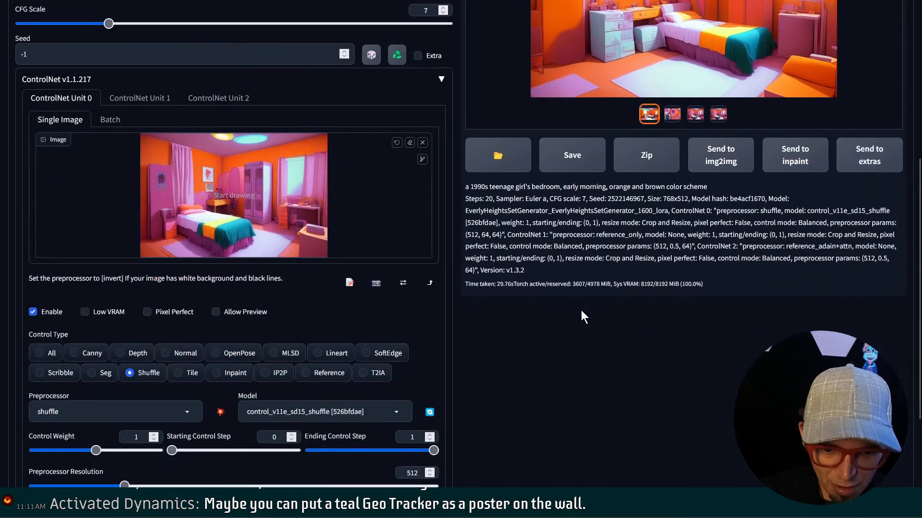
scroll(577, 181, "up", 2)
scroll(451, 339, "down", 3)
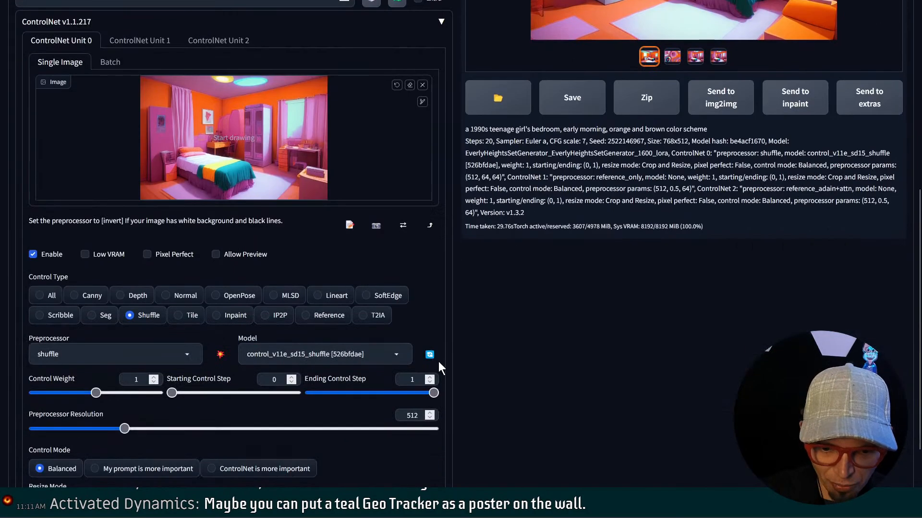
left_click(404, 393)
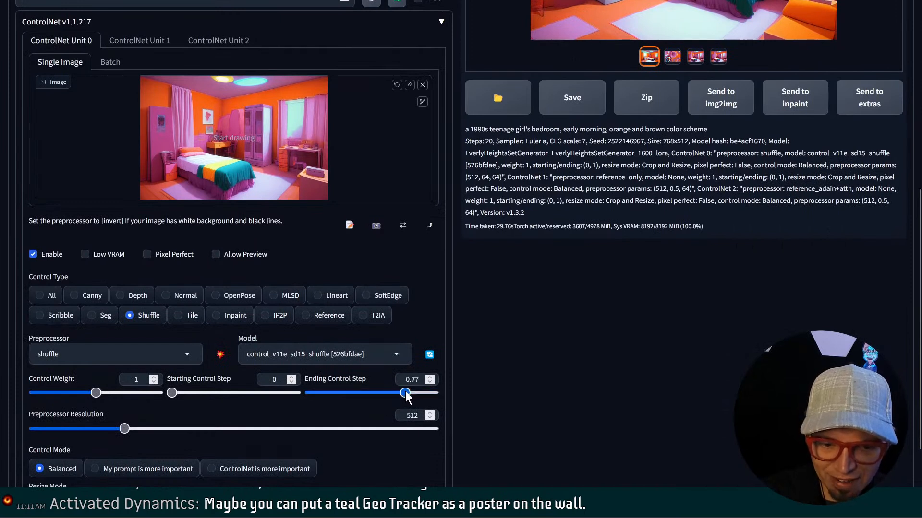
left_click(114, 42)
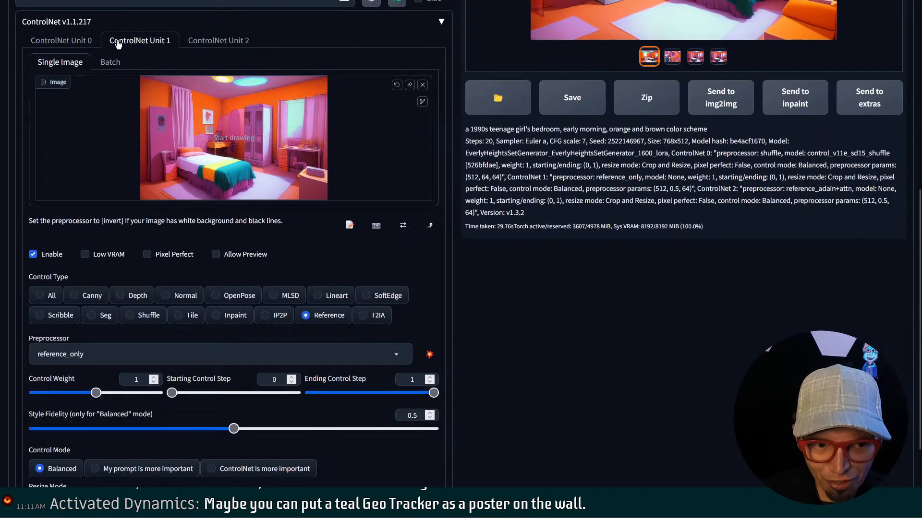
left_click(85, 45)
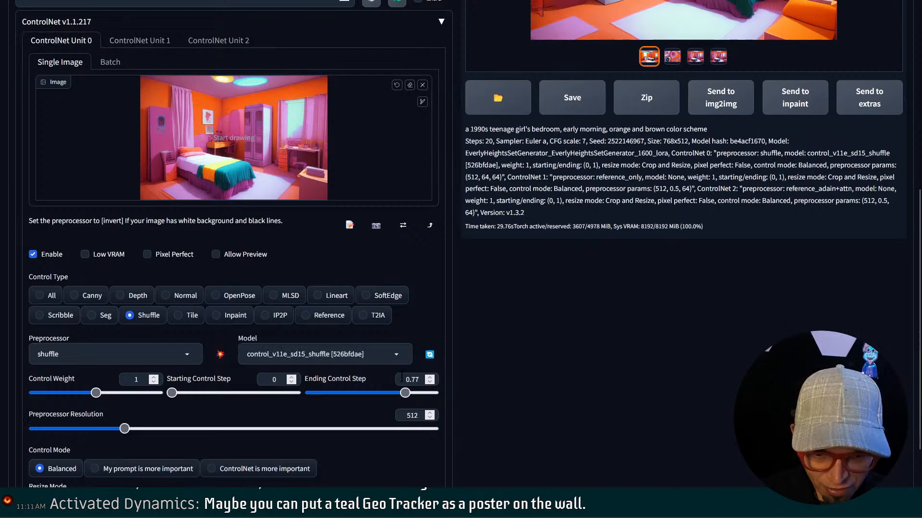
left_click_drag(405, 393, 437, 394)
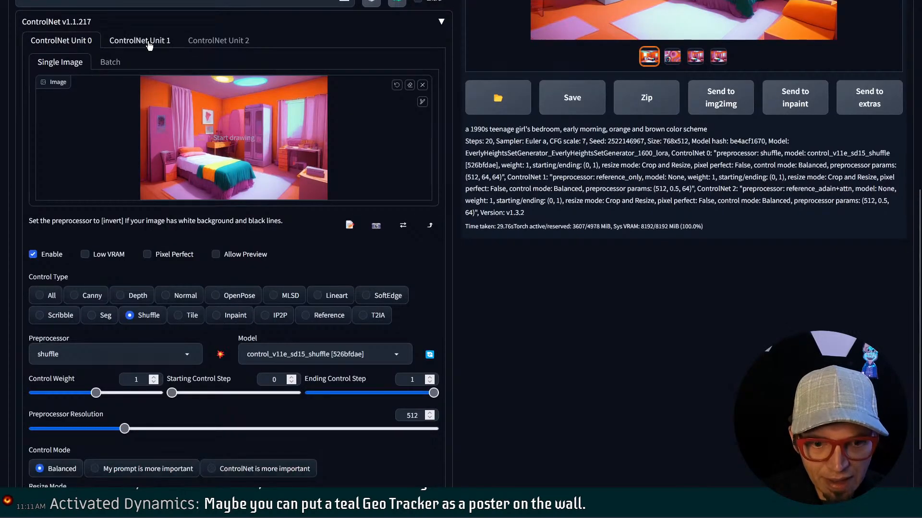
Regenerate the bedroom with ControlNet Unit 1's ending control step at 0.86 and Unit 2's control weight at 0.65
left_click(144, 42)
left_click(416, 393)
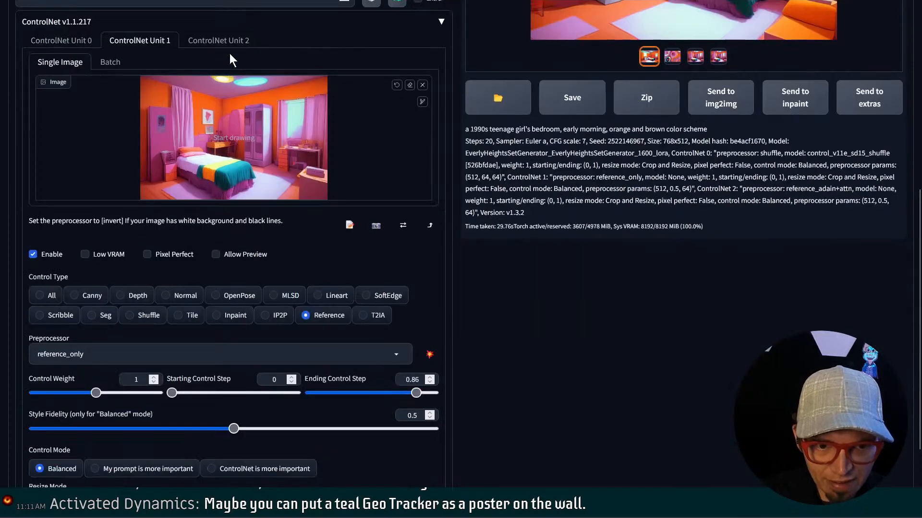
left_click(223, 45)
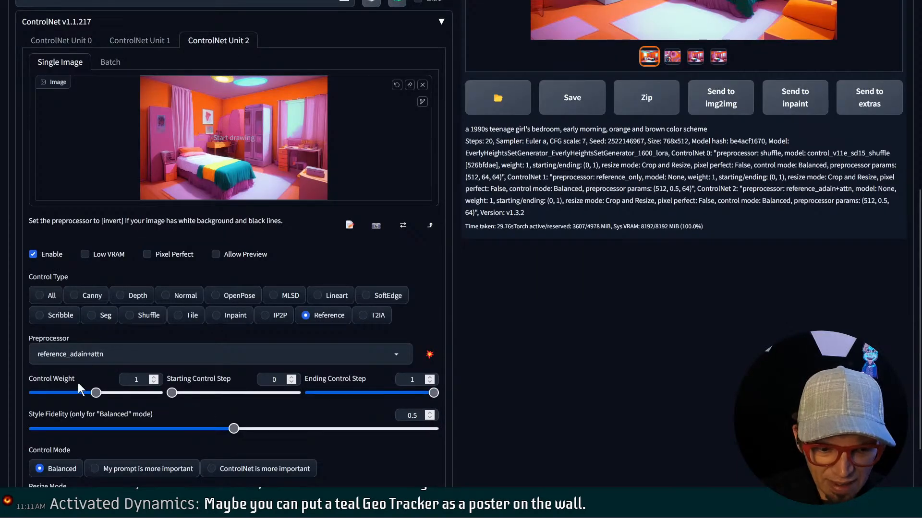
scroll(565, 312, "up", 7)
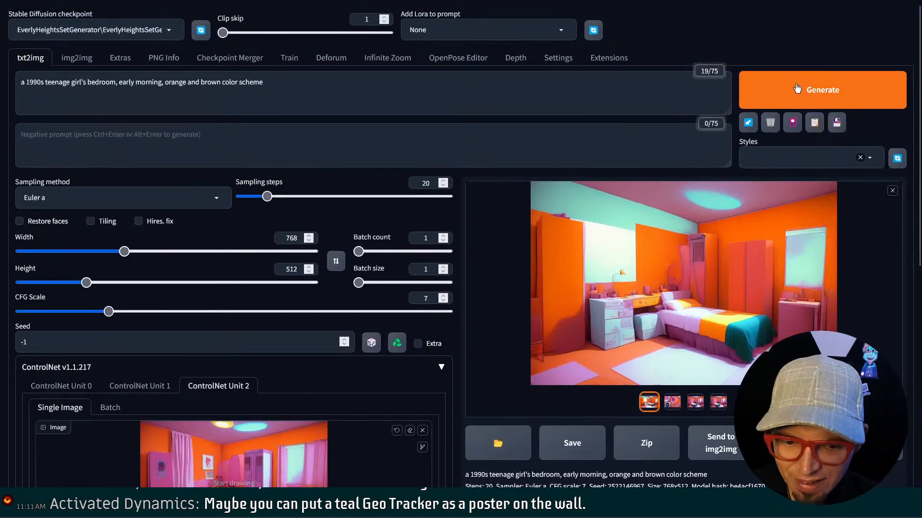
left_click(799, 91)
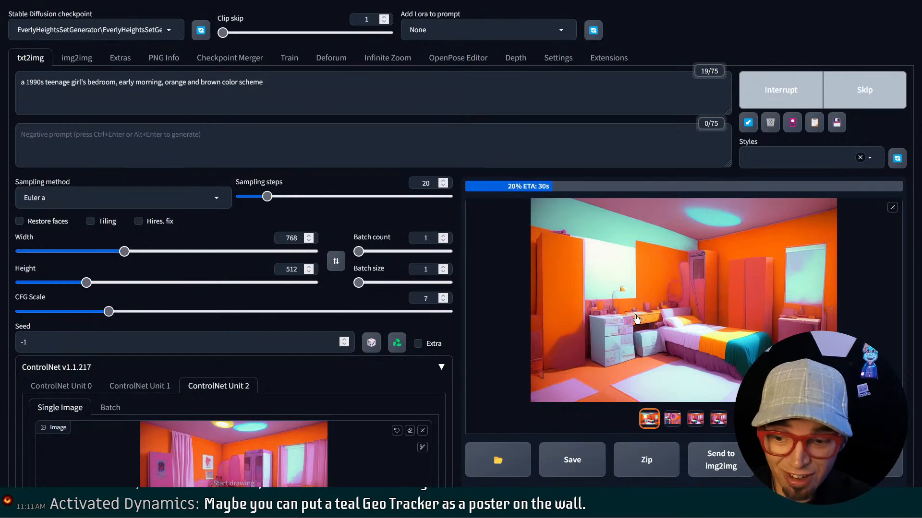
Set the batch count to 4
scroll(636, 320, "down", 2)
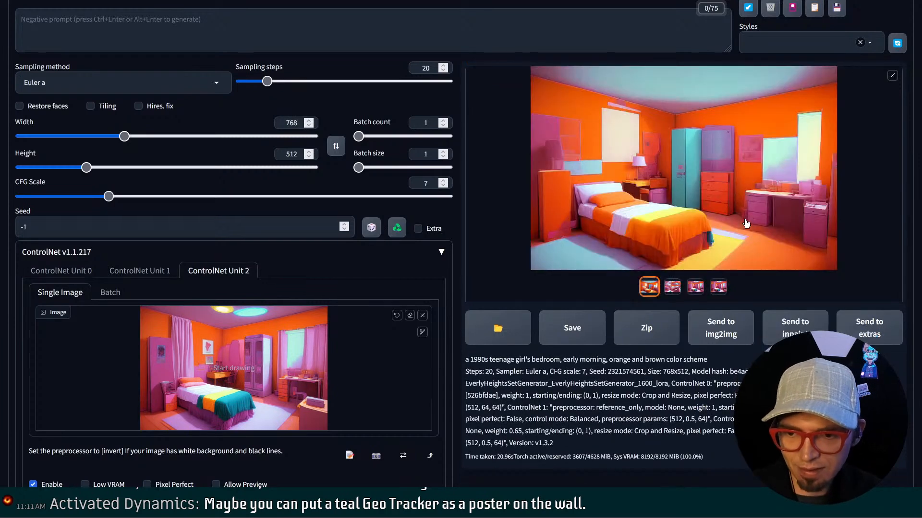
left_click(361, 138)
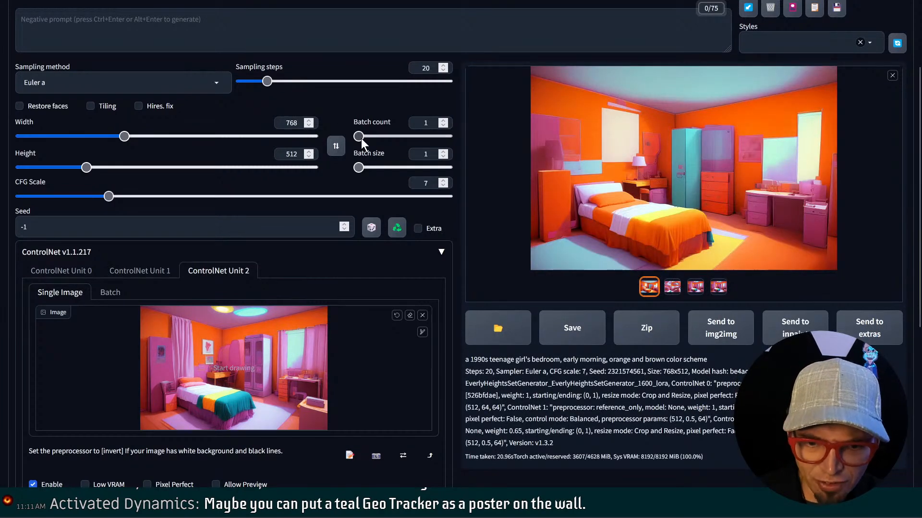
left_click_drag(361, 138, 363, 139)
left_click(443, 126)
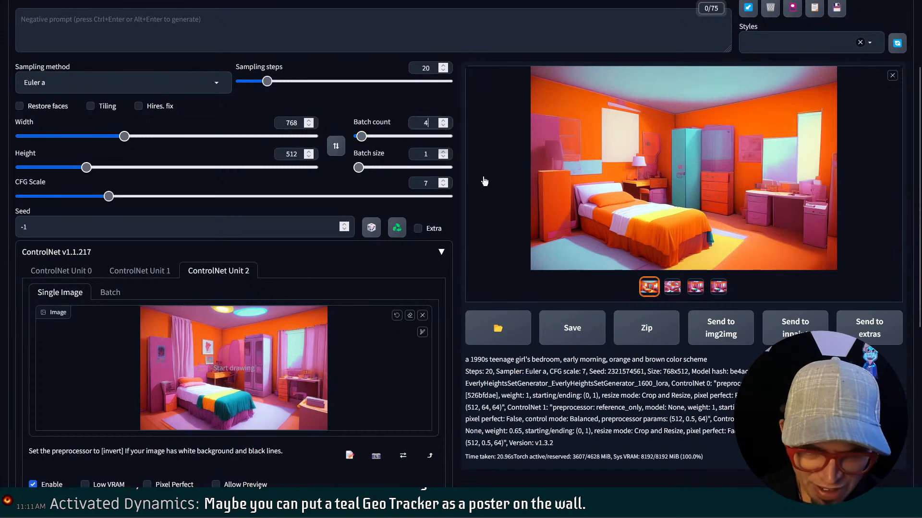
Raise ControlNet Unit 0's control weight to 1.35 and generate the batch of bedroom images
scroll(482, 237, "down", 6)
scroll(411, 285, "up", 4)
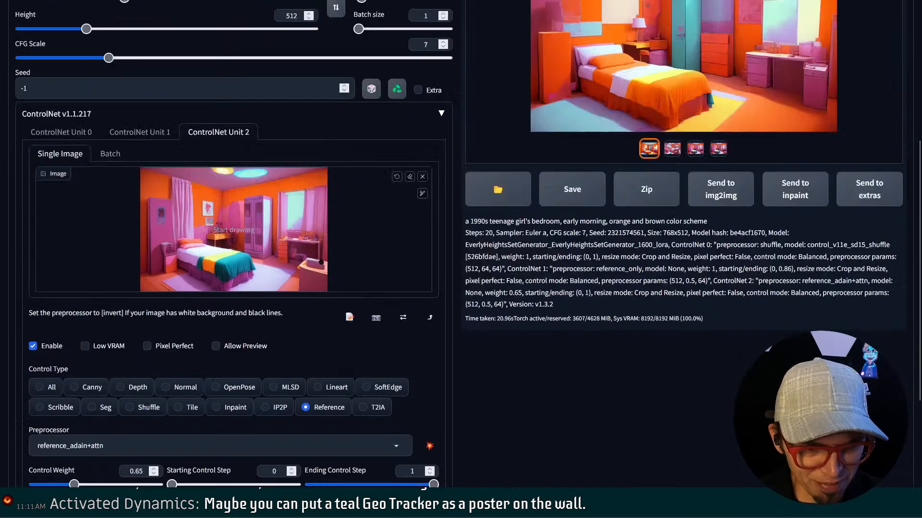
left_click(83, 154)
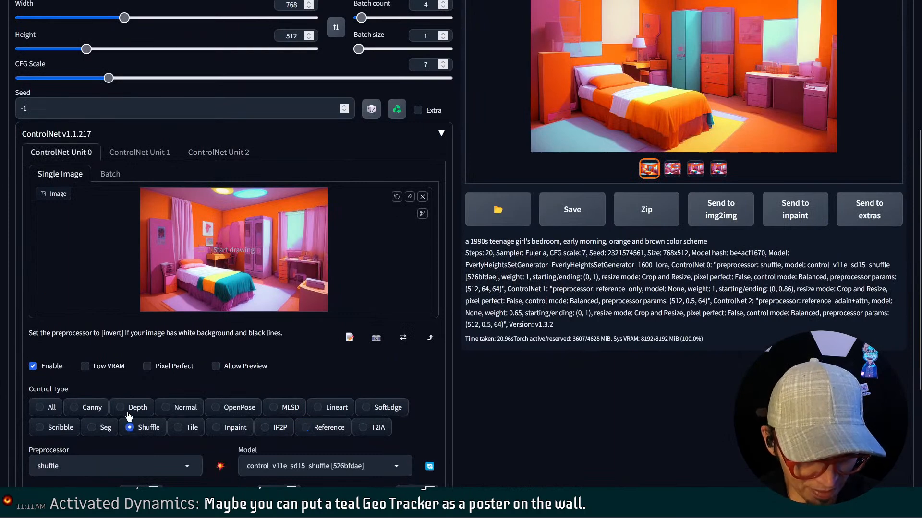
scroll(131, 418, "down", 2)
left_click(91, 389)
left_click_drag(91, 388, 118, 390)
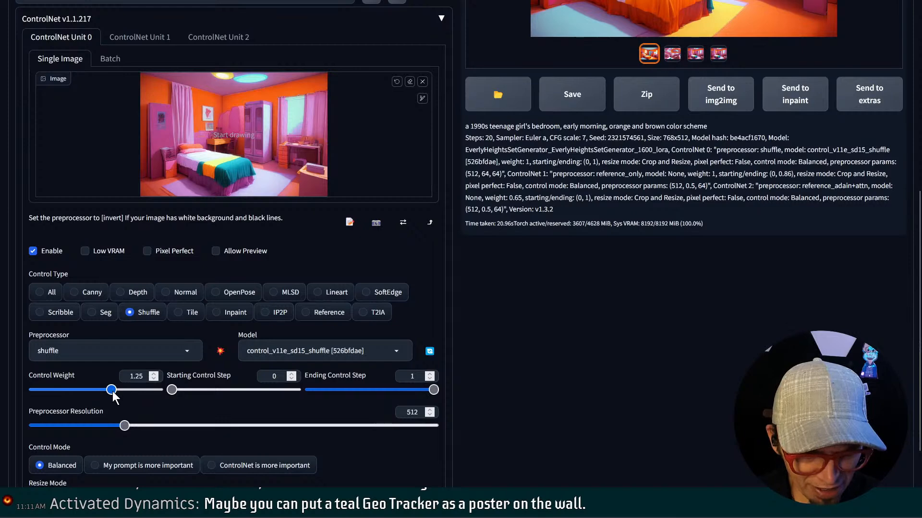
scroll(576, 192, "up", 7)
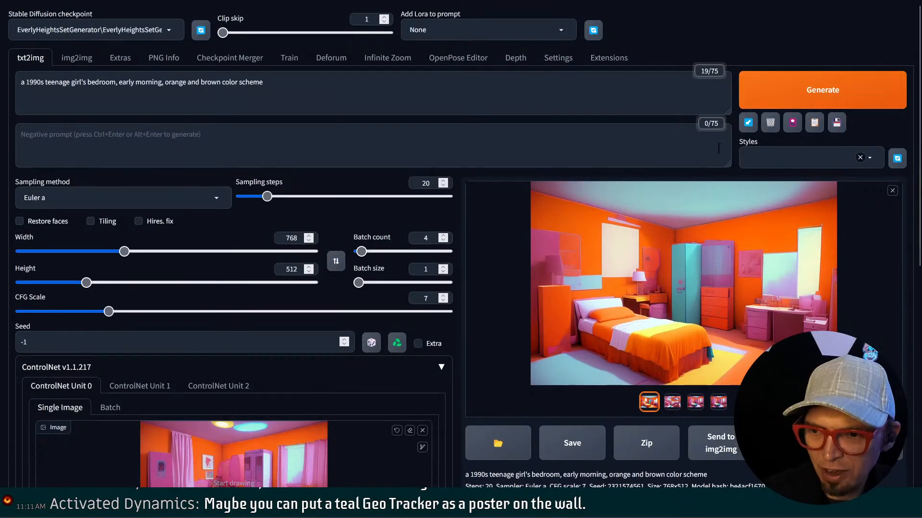
left_click(770, 91)
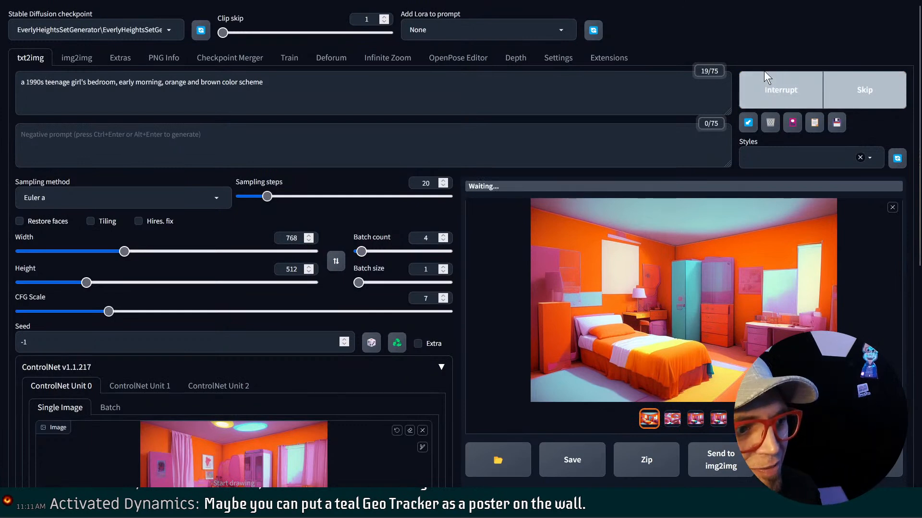
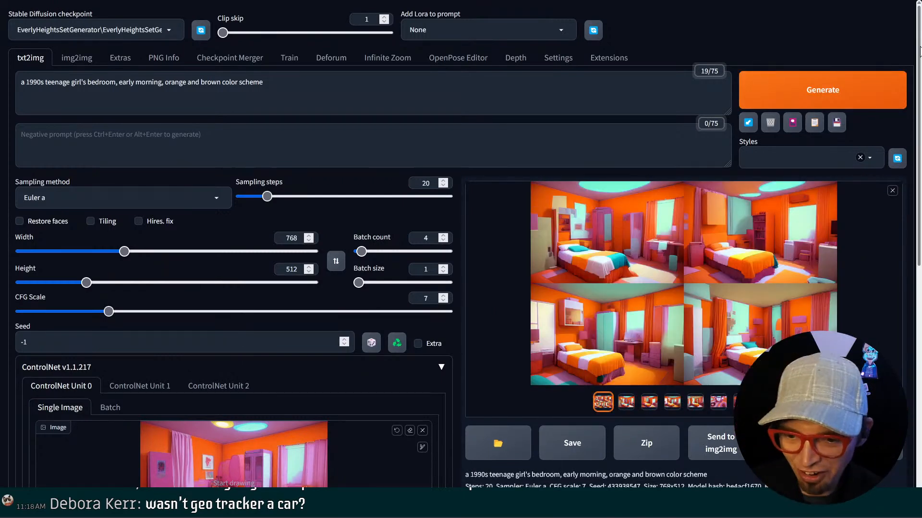
Open the generated image grid at full size to compare the bedroom variants
scroll(403, 119, "down", 2)
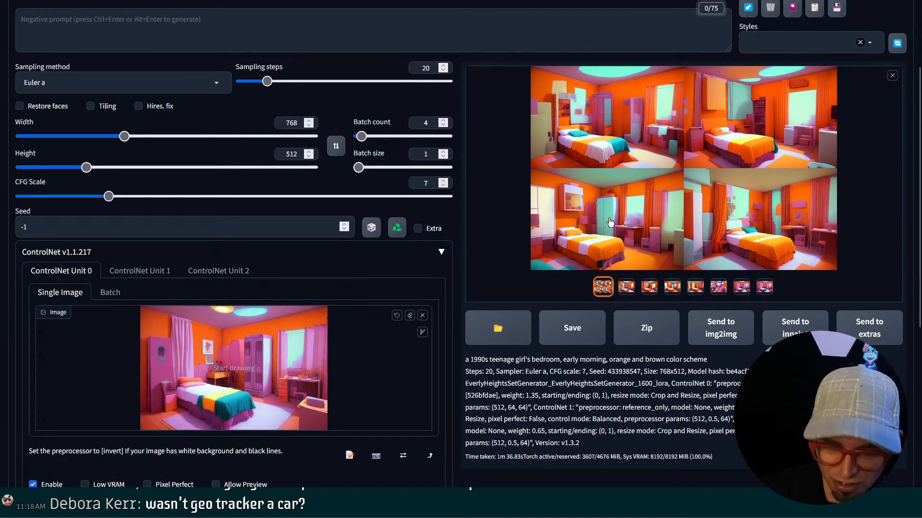
left_click(599, 108)
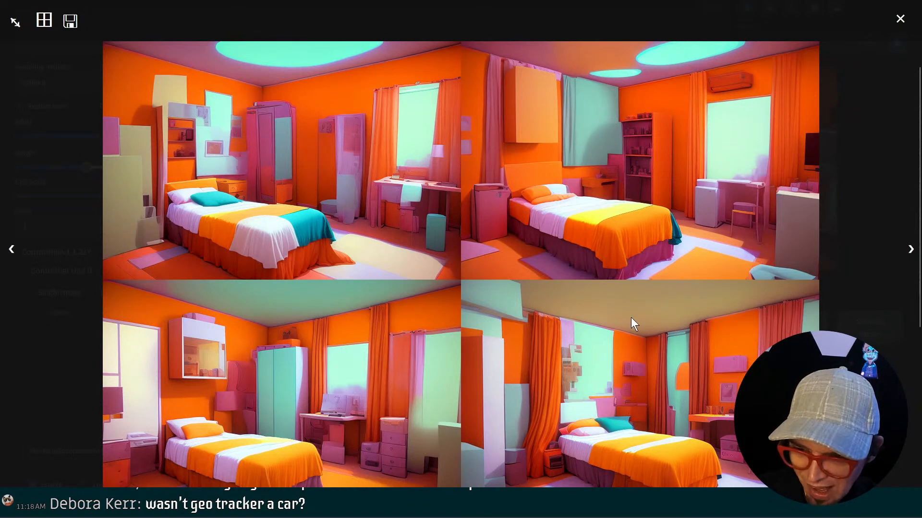
scroll(664, 350, "down", 5)
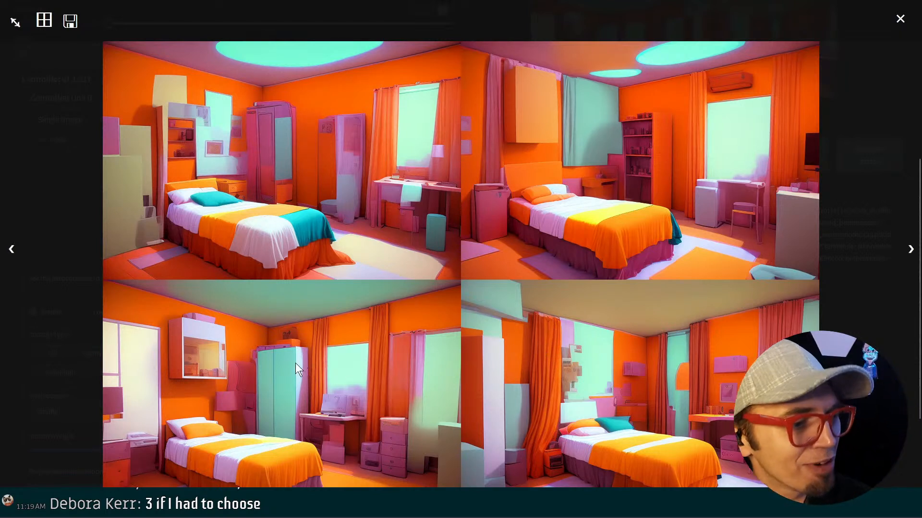
key("alt+Tab")
key("alt+Tab")
key("alt+Tab")
key("alt+Tab")
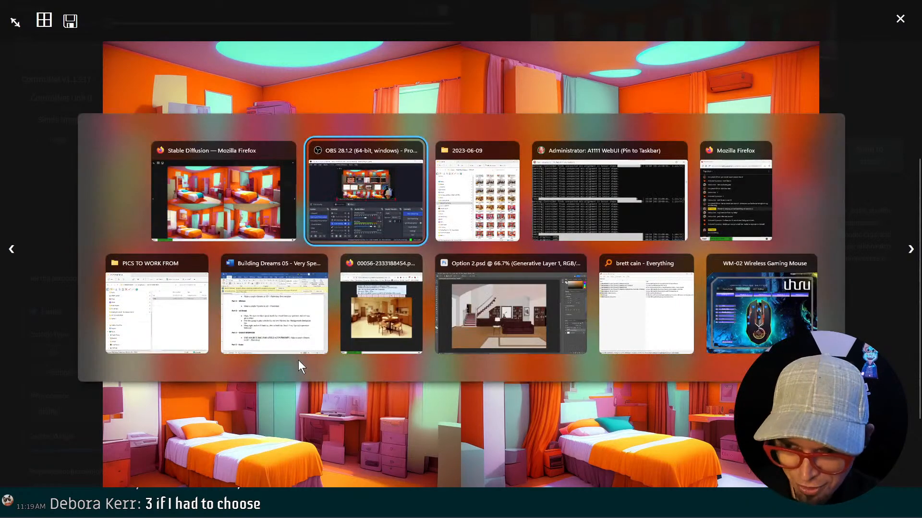
key("Escape")
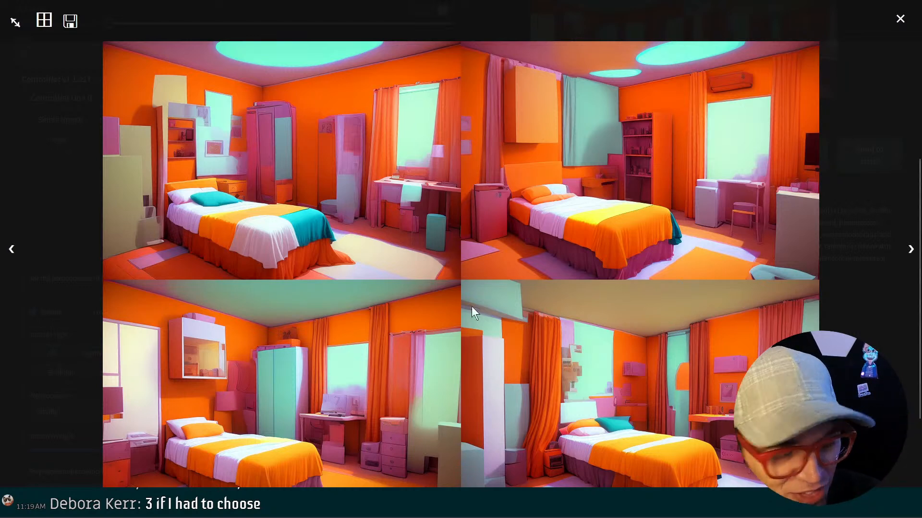
Close the full-size grid, select the third bedroom image of the batch and send it to img2img
left_click(843, 210)
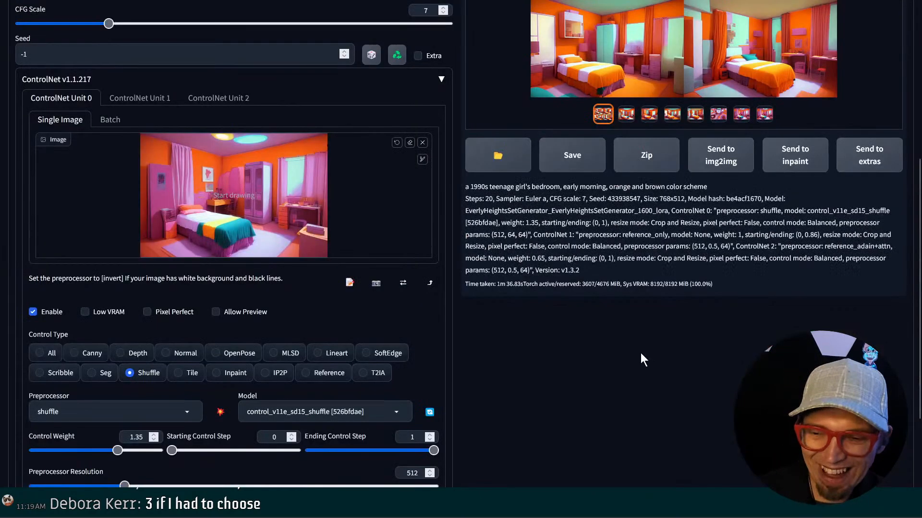
scroll(629, 173, "up", 3)
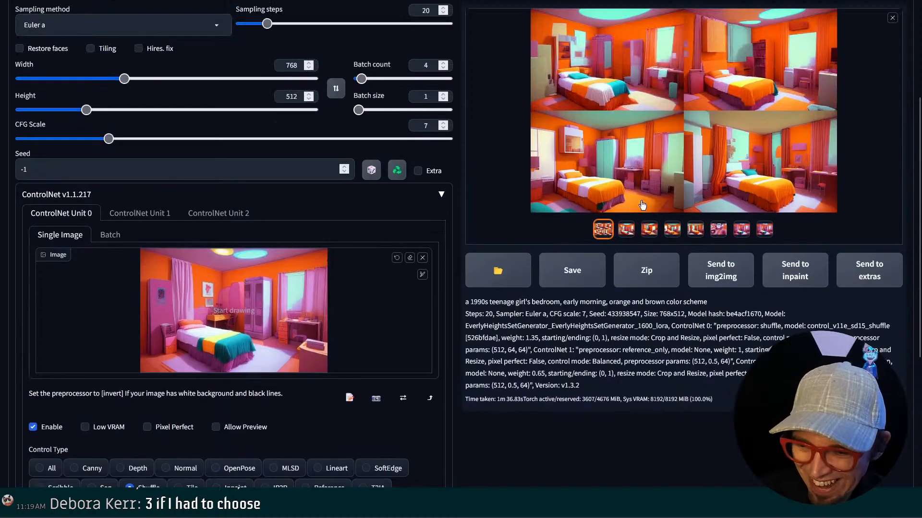
left_click(672, 230)
scroll(674, 233, "up", 1)
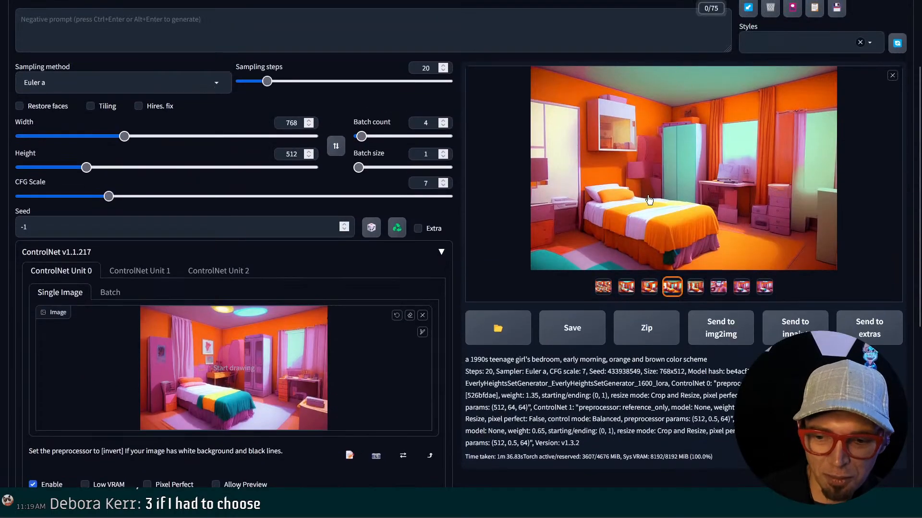
left_click(730, 322)
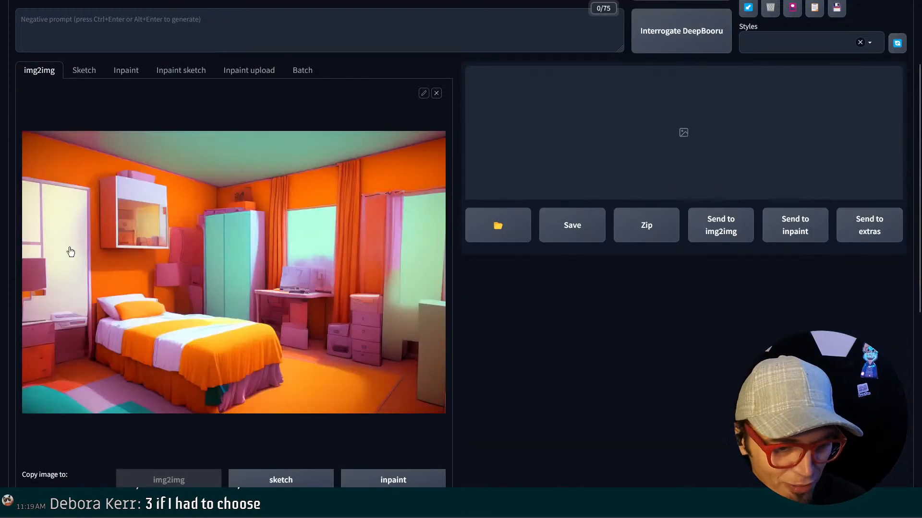
Enable ControlNet Unit 0 for img2img and set its control type to Tile
scroll(229, 302, "down", 6)
scroll(226, 297, "down", 1)
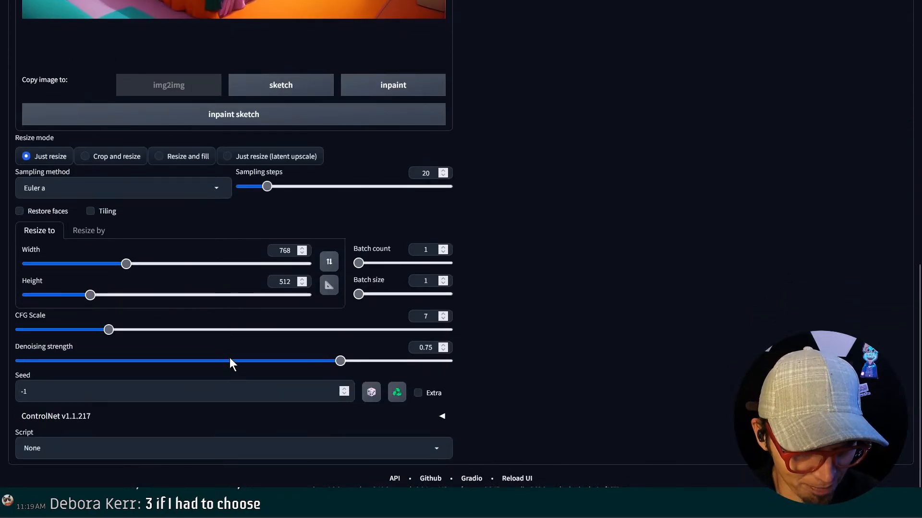
left_click(261, 422)
scroll(262, 422, "down", 5)
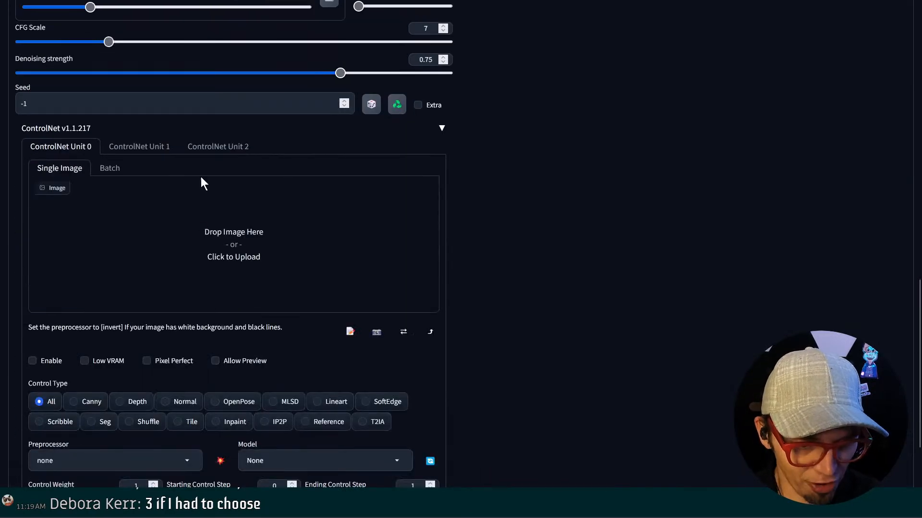
left_click(32, 361)
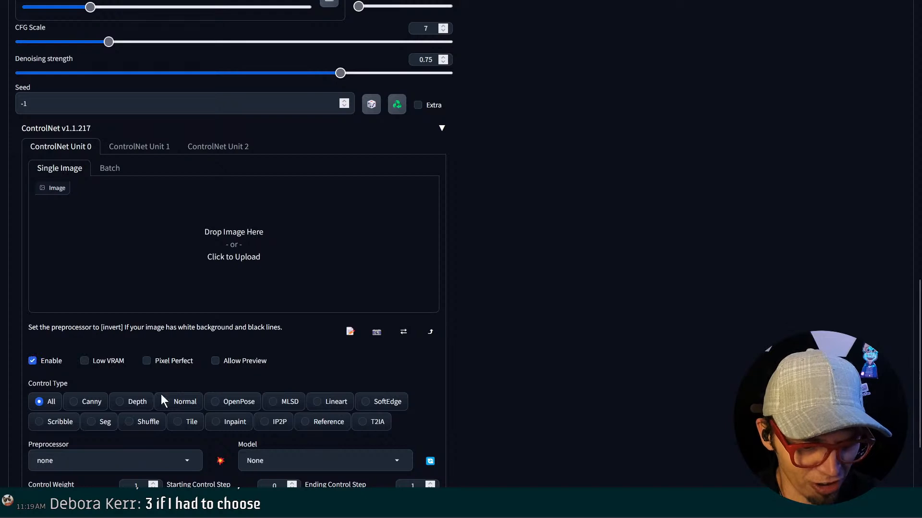
left_click(177, 422)
scroll(588, 211, "down", 4)
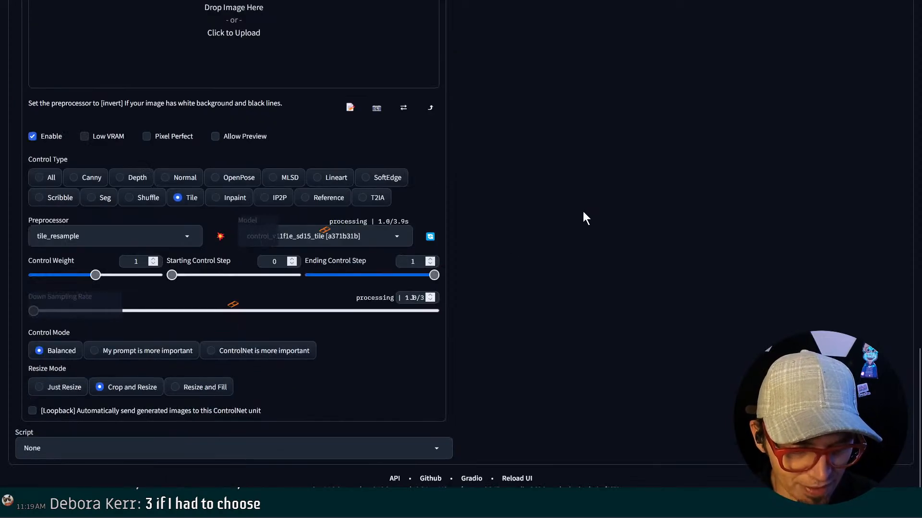
Choose the Ultimate SD upscale script and set its upscaler to 4x-UltraSharp
left_click(329, 445)
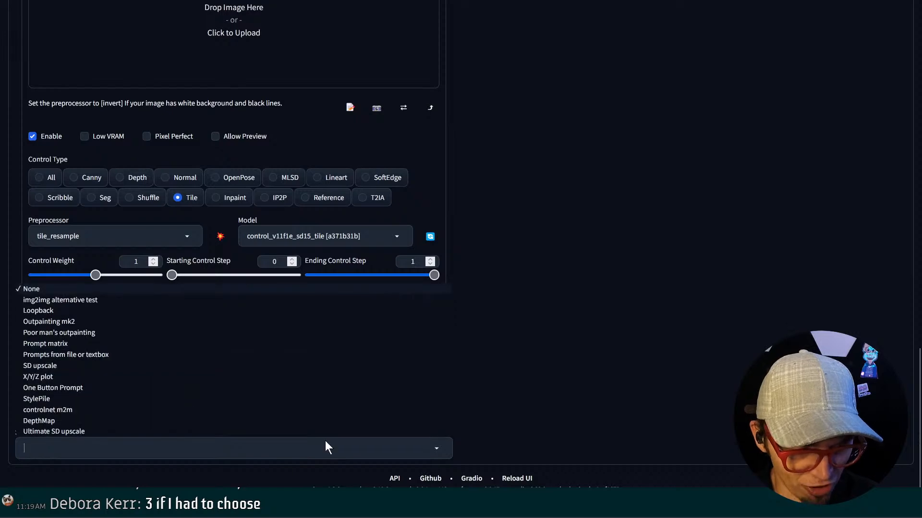
left_click(279, 434)
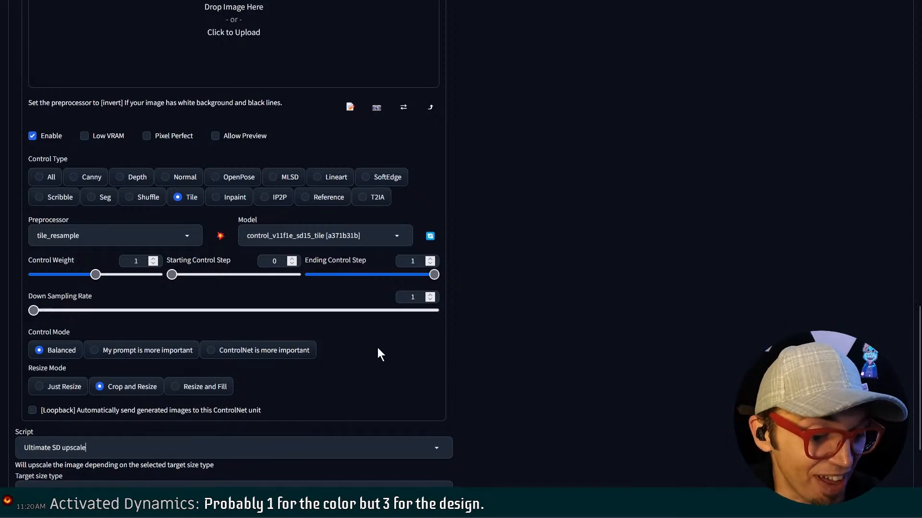
scroll(378, 349, "down", 4)
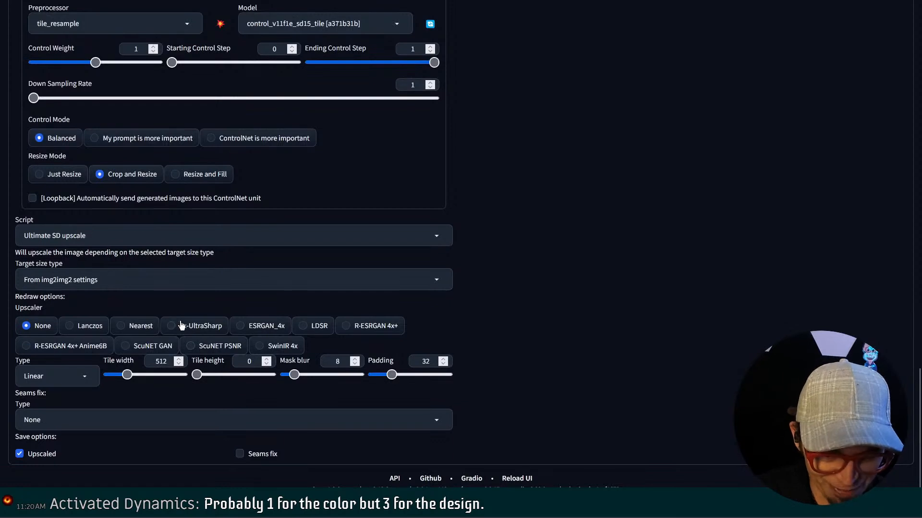
left_click(177, 326)
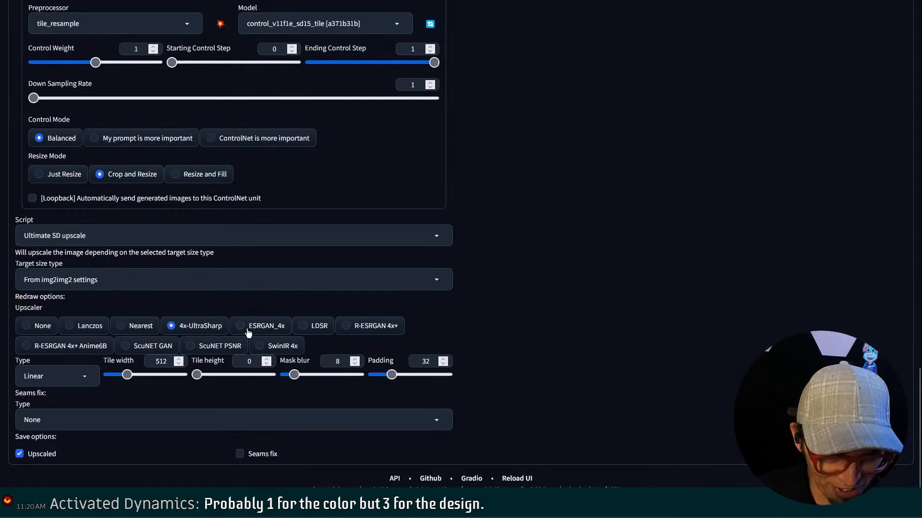
Set the upscale's target size type to Scale from image size with a scale of 2.3
left_click(241, 278)
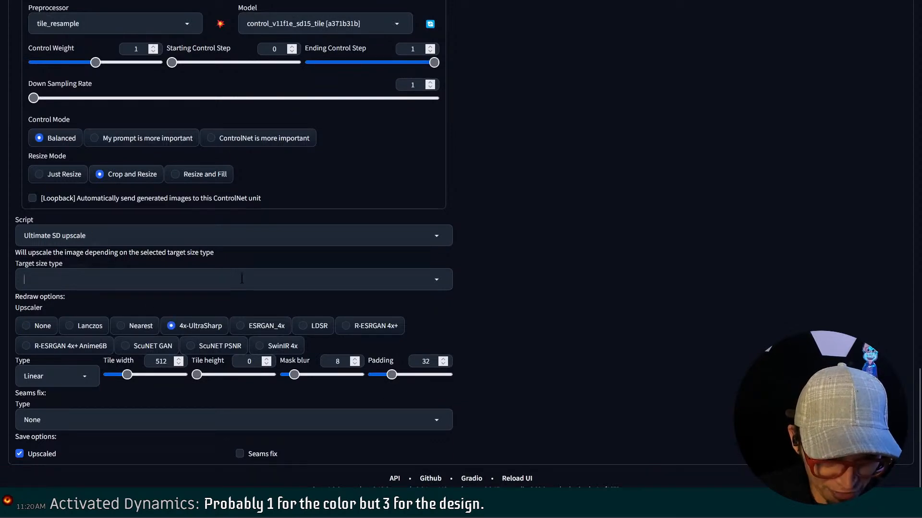
left_click(242, 263)
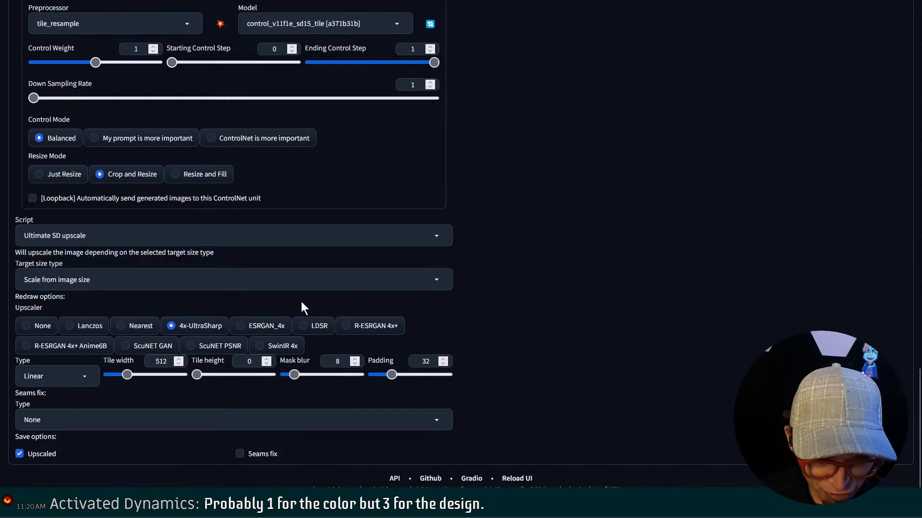
double_click(418, 265)
type("2.3")
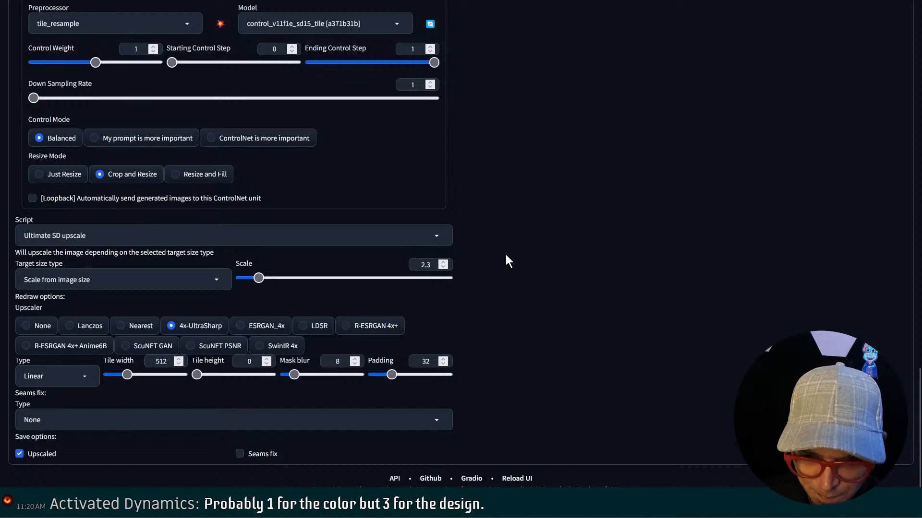
Lower the img2img denoising strength to 0.7
scroll(509, 255, "up", 10)
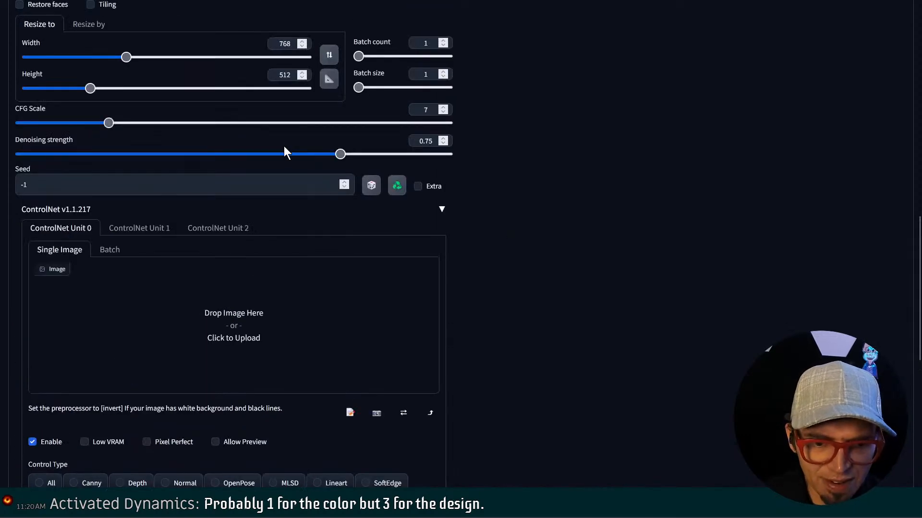
left_click_drag(308, 155, 325, 157)
left_click_drag(317, 160, 322, 159)
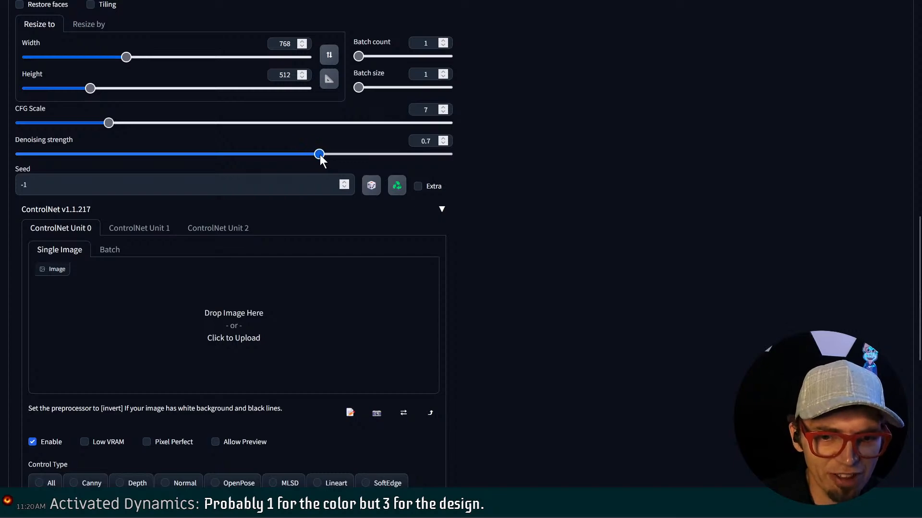
Start generating the upscaled bedroom image with the img2img settings
scroll(615, 203, "up", 15)
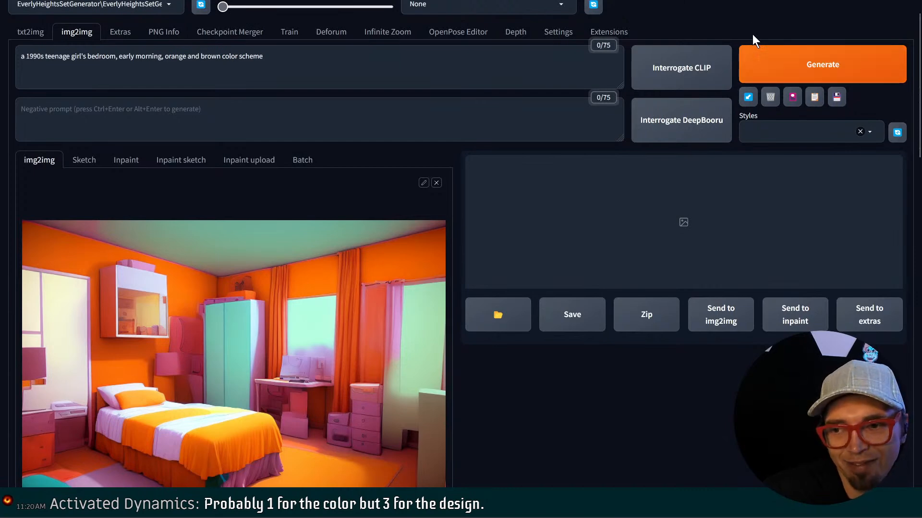
scroll(389, 287, "down", 7)
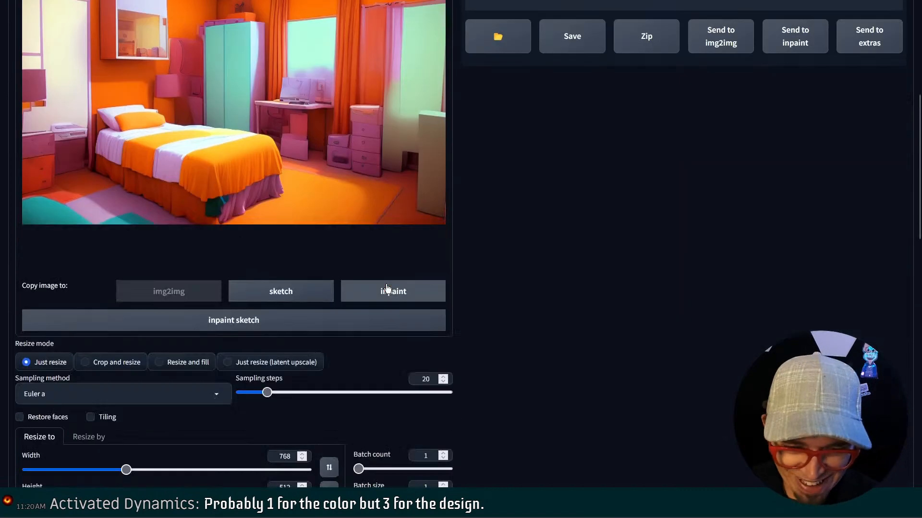
scroll(664, 161, "up", 4)
scroll(663, 154, "up", 3)
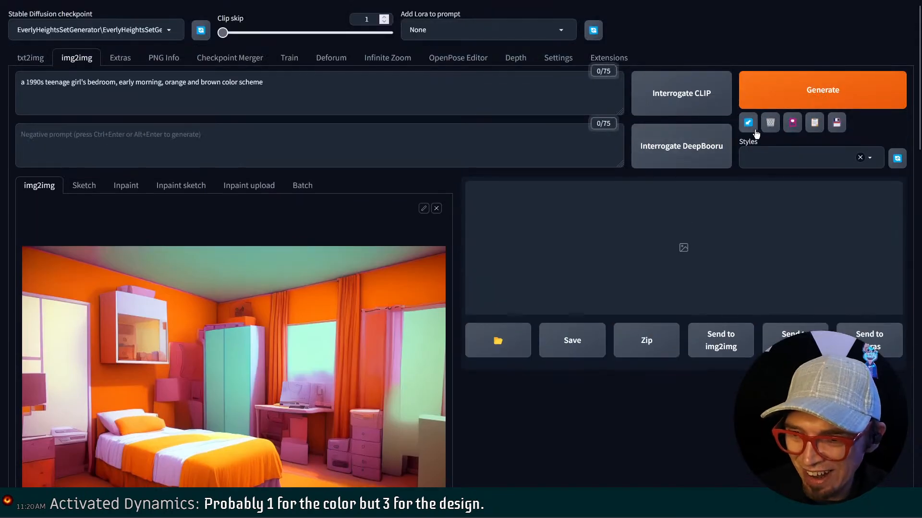
left_click(768, 97)
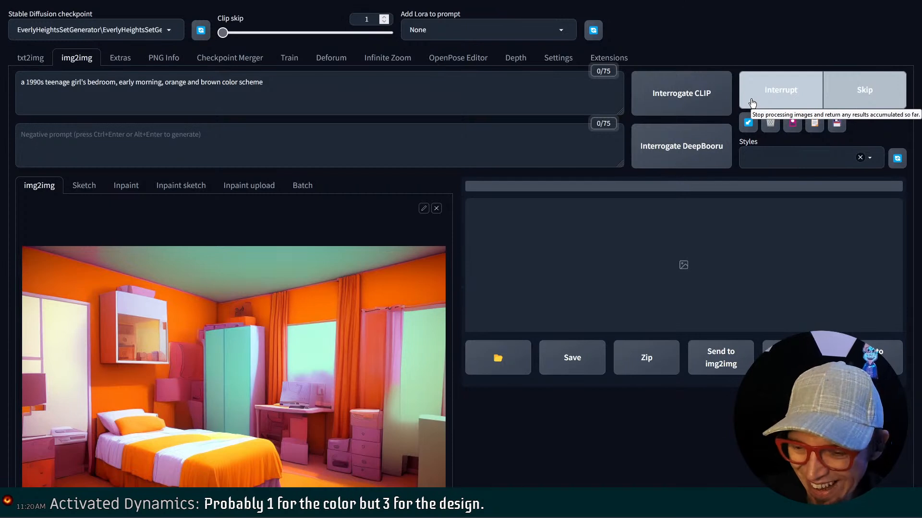
scroll(672, 408, "down", 1)
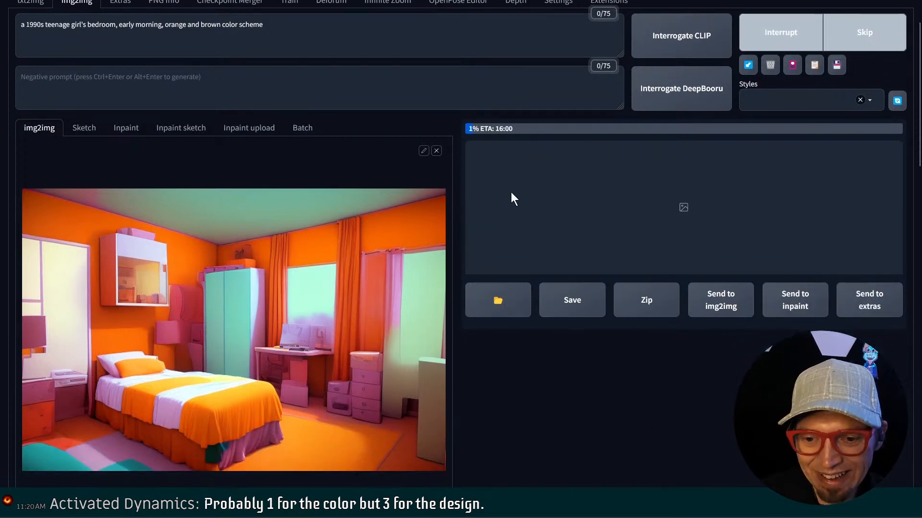